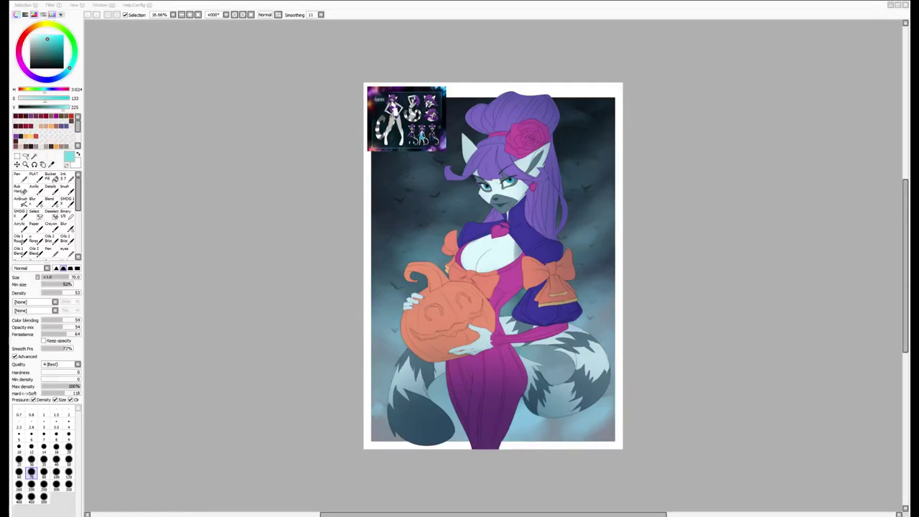
scroll(520, 183, up, 1)
scroll(519, 186, down, 1)
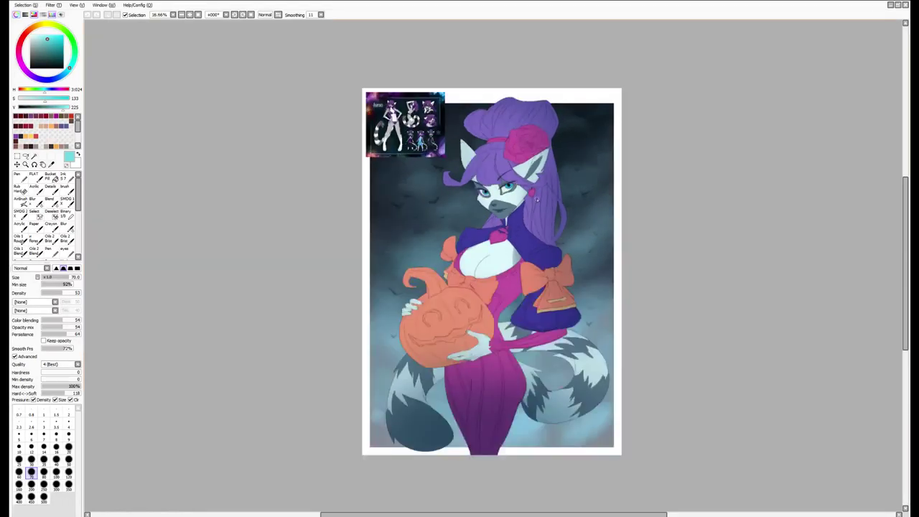
drag(558, 211, 498, 200)
scroll(495, 202, down, 1)
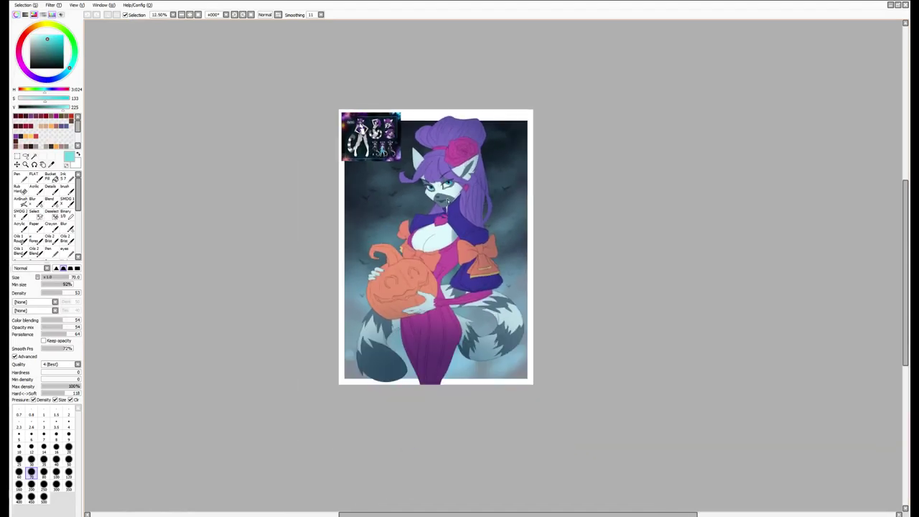
scroll(449, 201, up, 2)
scroll(448, 200, down, 1)
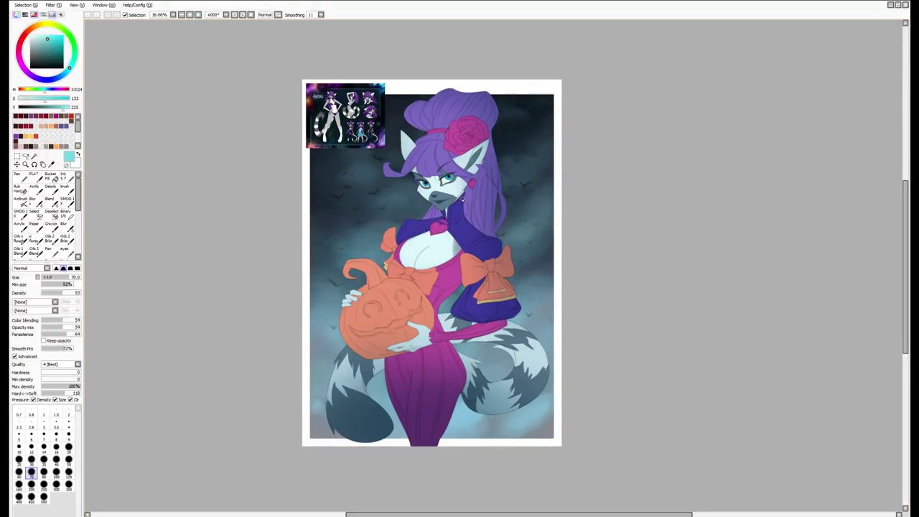
Pick dark maroon and softly shade the nose bridge beside the right eye's inner corner with the brush at size 100
scroll(463, 200, up, 7)
scroll(458, 170, down, 4)
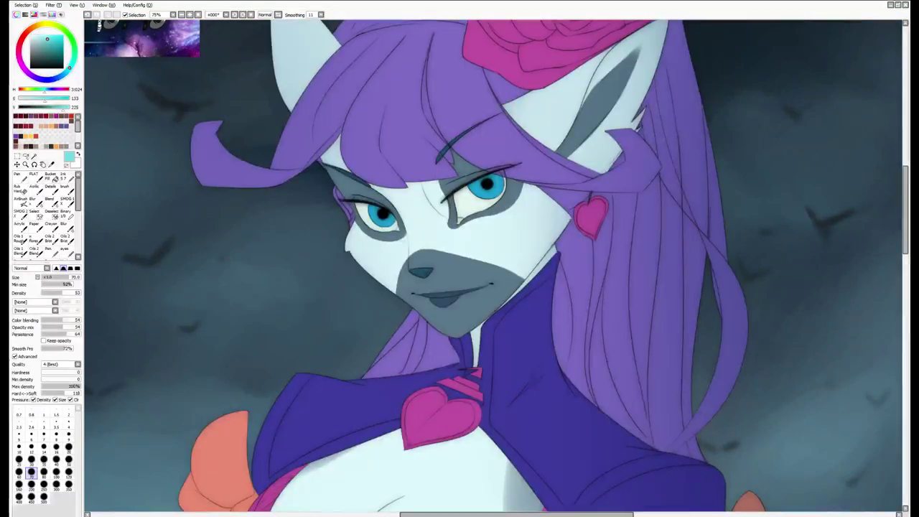
click(17, 115)
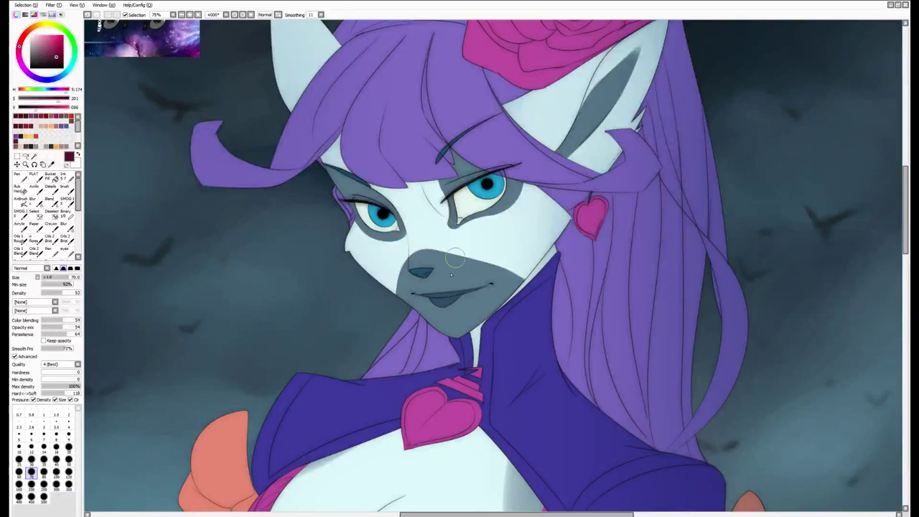
scroll(443, 266, up, 2)
key(n)
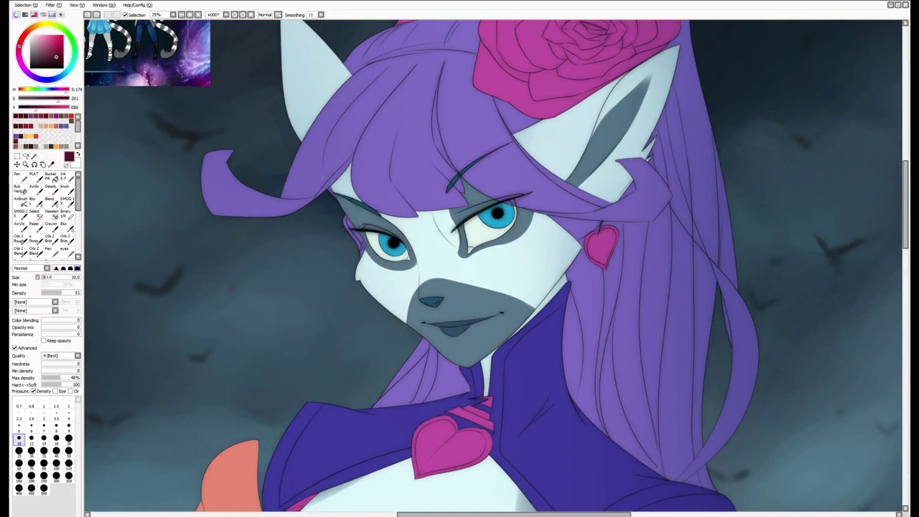
key(bracketright)
key(bracketright)
key(bracketright)
key(bracketright)
key(bracketright)
key(bracketright)
key(bracketright)
key(bracketright)
key(bracketright)
key(bracketright)
key(bracketright)
key(bracketright)
key(bracketright)
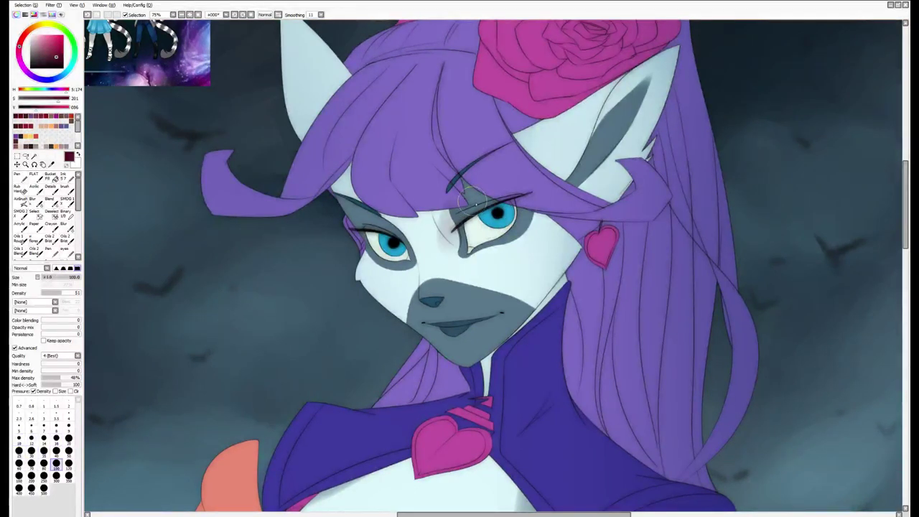
scroll(468, 203, up, 1)
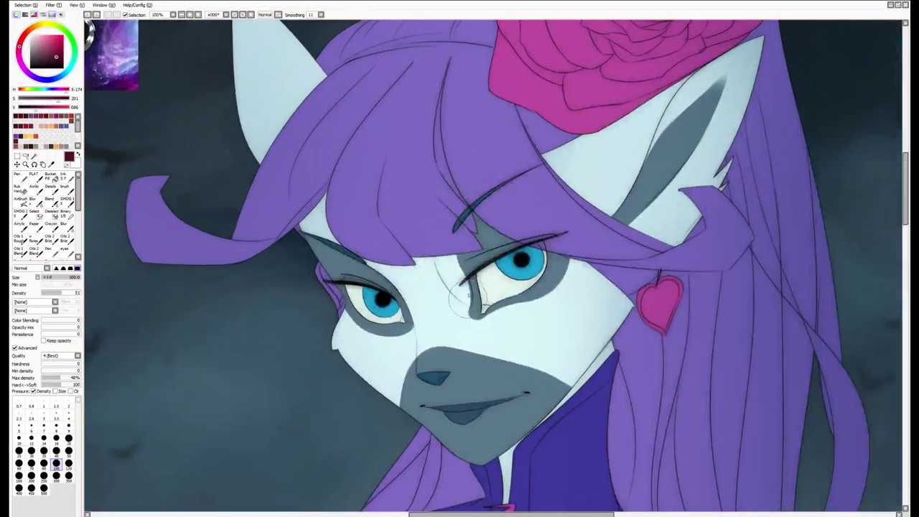
mouse_move(469, 294)
mouse_down()
mouse_move(483, 263)
mouse_move(456, 274)
mouse_move(438, 260)
mouse_up()
Shade the eyelid and fur around the left eye in dark maroon, reducing the brush to sizes 60 and 35
key(bracketleft)
key(bracketleft)
key(bracketleft)
key(bracketleft)
drag(402, 305, 357, 271)
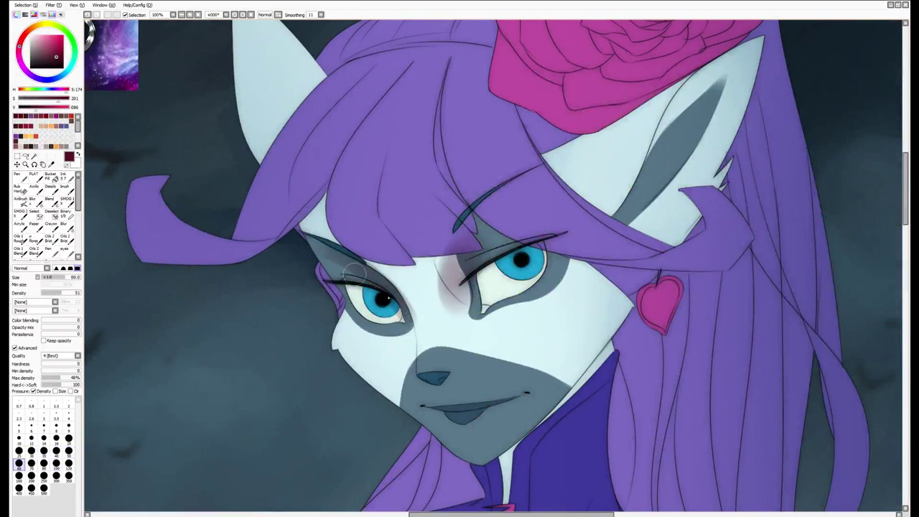
key(bracketleft)
key(bracketleft)
key(bracketleft)
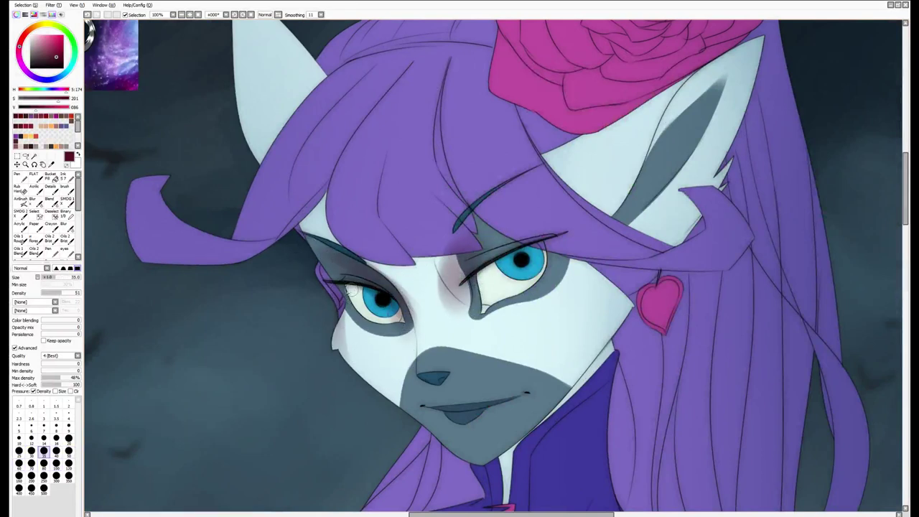
Shade the inner corner and white of the right eye with the brush at size 35, refining around the lids at size 20
key(bracketright)
key(bracketright)
mouse_move(474, 305)
mouse_down()
mouse_move(498, 273)
mouse_move(497, 289)
mouse_move(539, 242)
mouse_move(494, 262)
mouse_move(474, 315)
mouse_up()
key(bracketleft)
key(bracketleft)
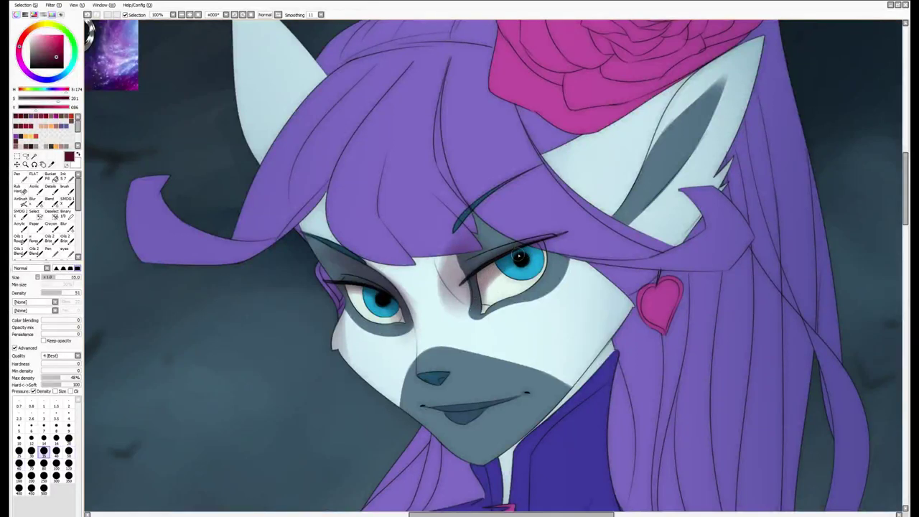
key(bracketleft)
key(bracketleft)
key(bracketleft)
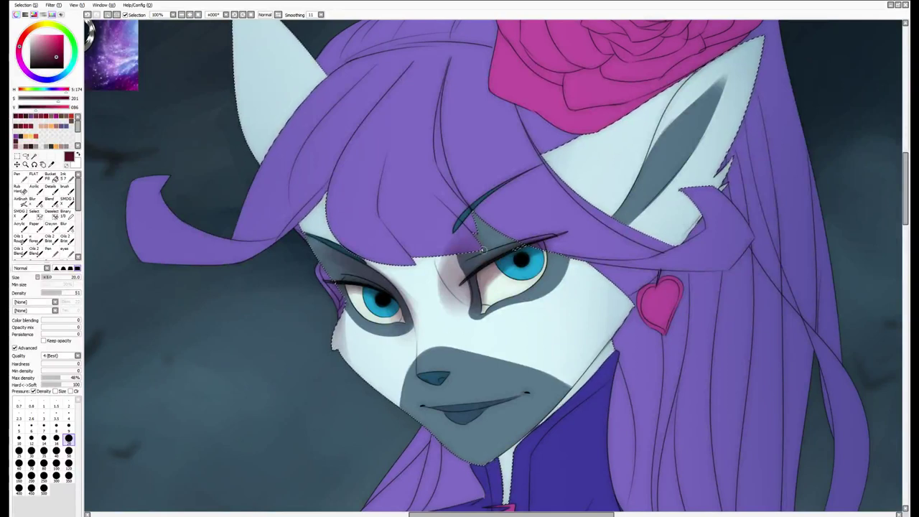
Deepen the shading from the right eye's inner corner up to the dark brow patch with the brush at size 60
key(bracketright)
key(bracketright)
key(bracketright)
key(bracketright)
key(bracketright)
key(bracketright)
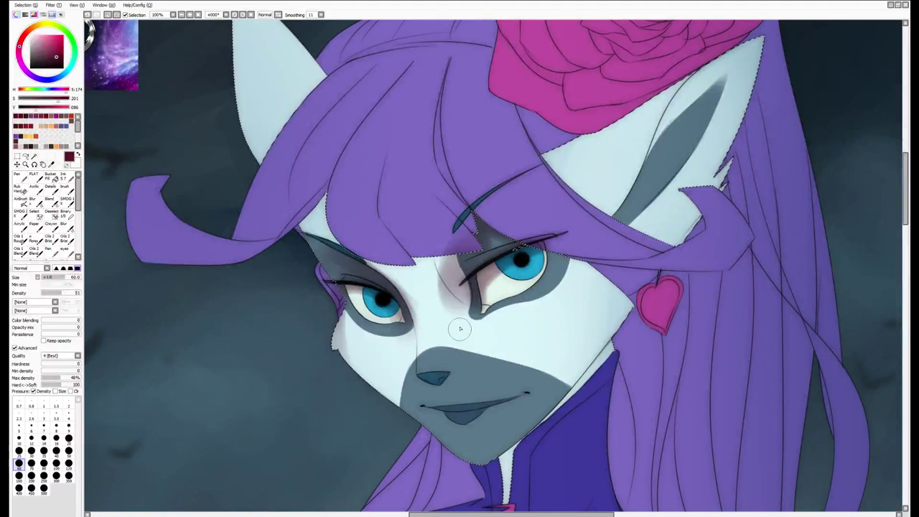
mouse_move(457, 307)
mouse_down()
mouse_move(451, 265)
mouse_move(458, 301)
mouse_move(461, 273)
mouse_move(457, 308)
mouse_move(456, 273)
mouse_move(503, 248)
mouse_up()
Darken the patch above the right eye and shade the fur at the left temple with the brush at size 35
key(])
key([)
key([)
key([)
key([)
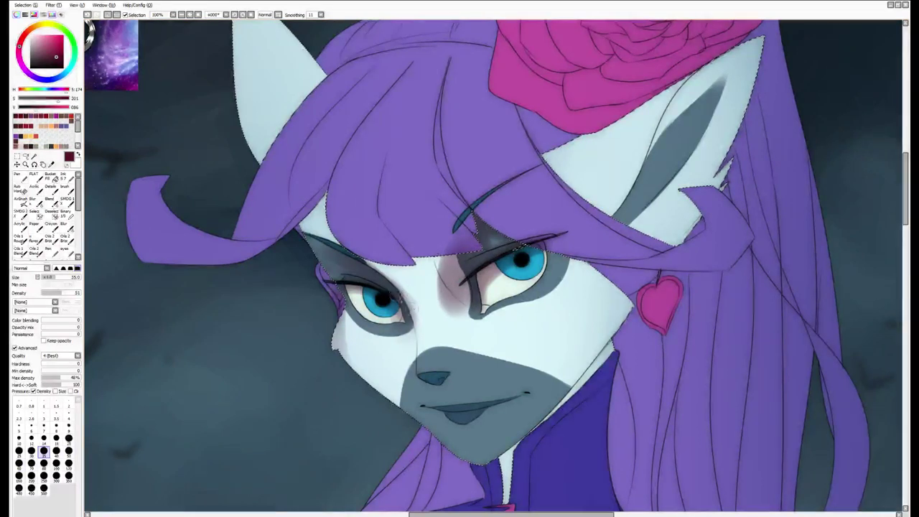
key([)
key(])
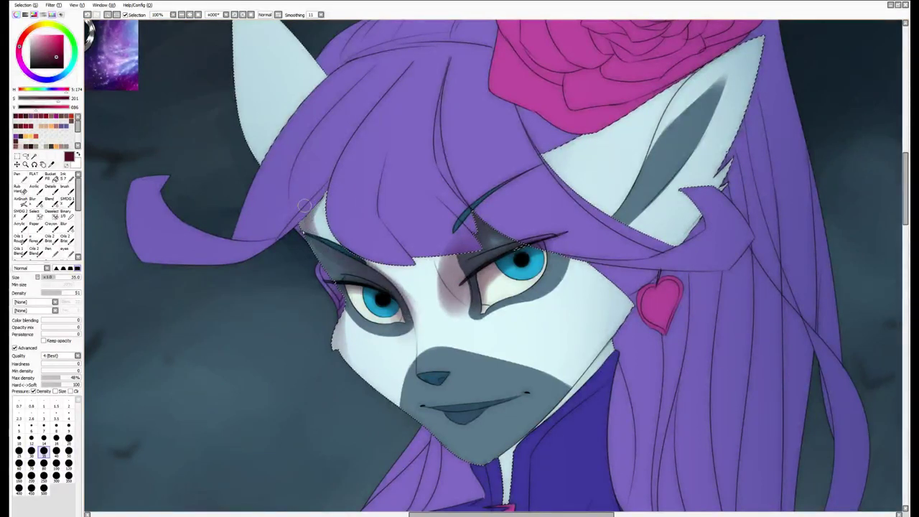
Shade the forehead fur beneath the edge of the bangs, enlarging the brush to size 70 and beyond
key(bracketright)
key(bracketright)
key(bracketright)
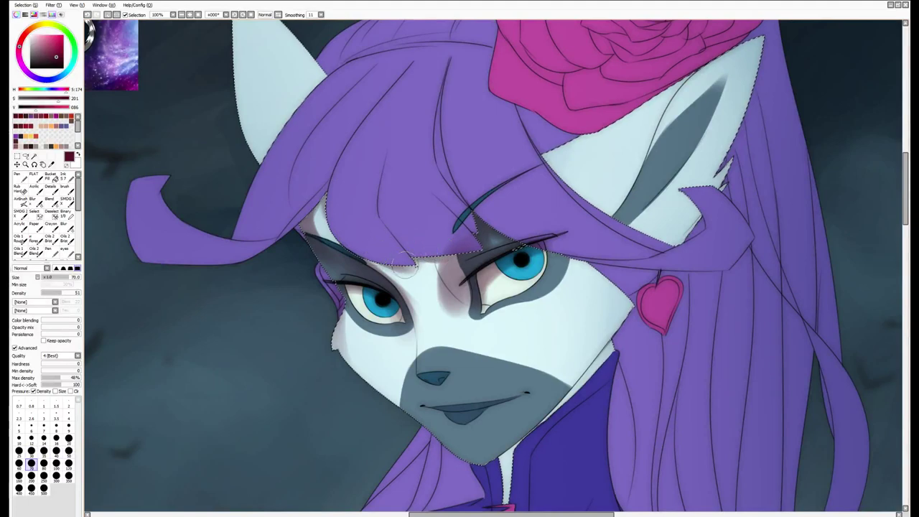
scroll(403, 259, down, 1)
key(bracketright)
key(bracketright)
key(bracketright)
key(bracketright)
key(bracketright)
key(bracketright)
mouse_move(431, 262)
mouse_down()
mouse_move(460, 259)
mouse_move(431, 287)
mouse_up()
Shade the cheek fur below the left eye with broad, soft maroon strokes
key(bracketleft)
key(bracketleft)
key(bracketright)
mouse_move(378, 307)
mouse_down()
mouse_move(359, 316)
mouse_move(345, 301)
mouse_move(333, 323)
mouse_move(359, 344)
mouse_up()
Shade along the side of the nose bridge down to the muzzle with the brush at size 30
key(n)
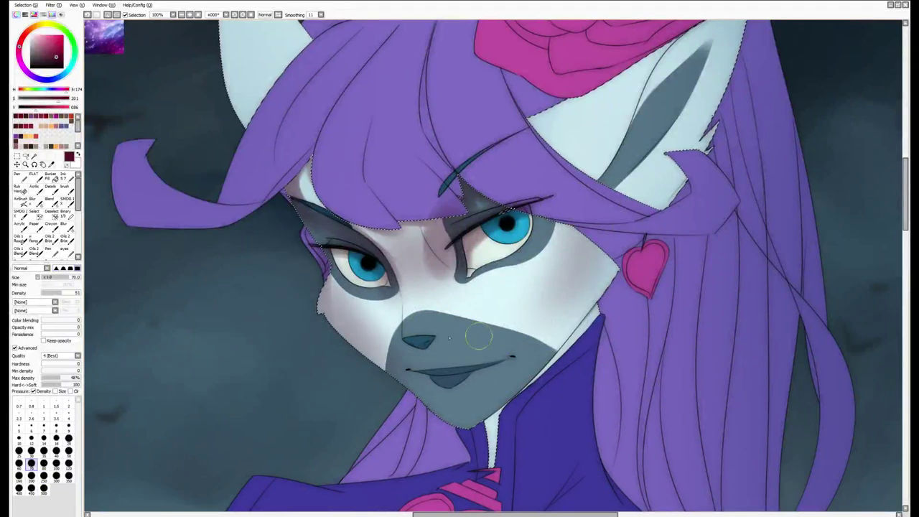
key(bracketleft)
key(bracketleft)
key(bracketleft)
key(bracketleft)
key(bracketleft)
key(bracketright)
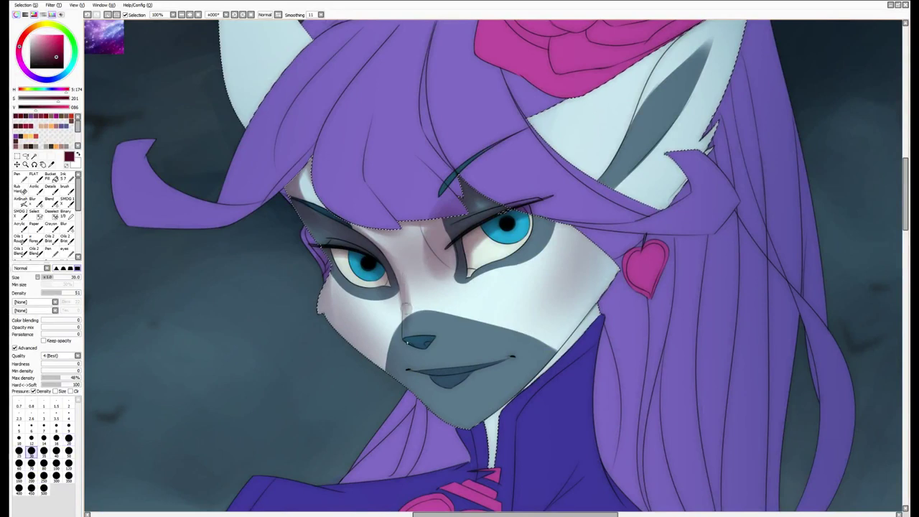
Blend the nose bridge shading at size 50, and lightly erase around the right eye with the eraser at size 40, density 43
key(b)
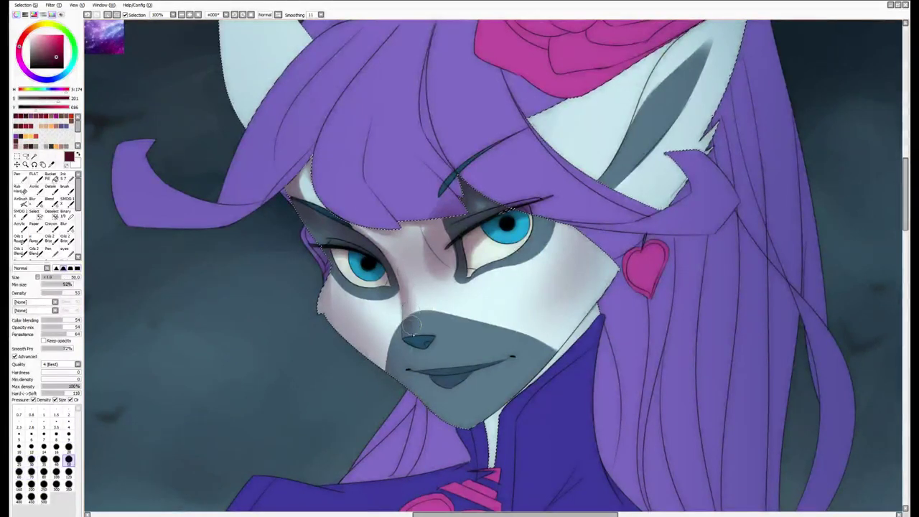
key(e)
key(e)
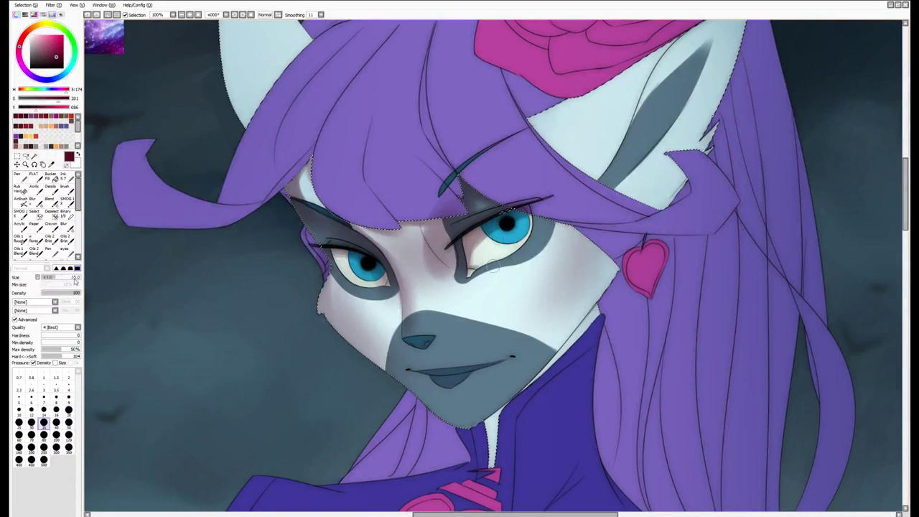
key(bracketright)
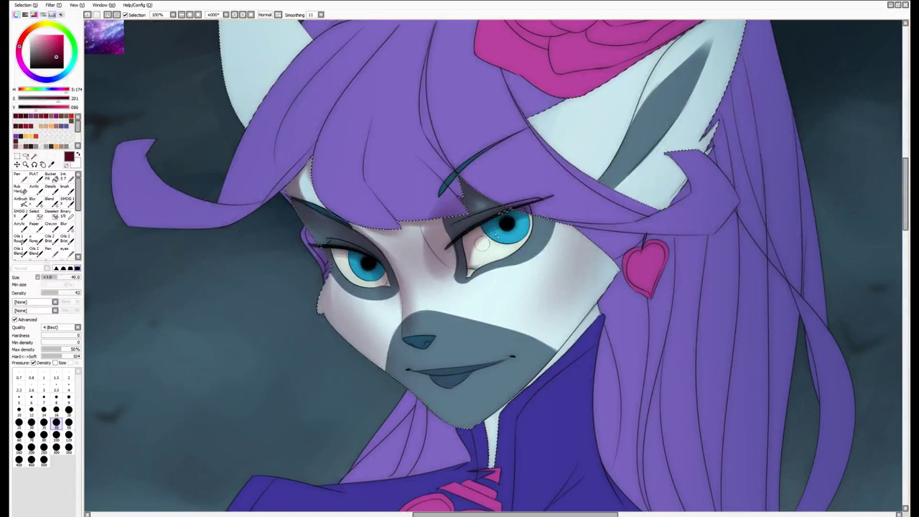
Shade the whites of both eyes with the maroon brush at size 25 and smooth the shading with the blending brush
key(b)
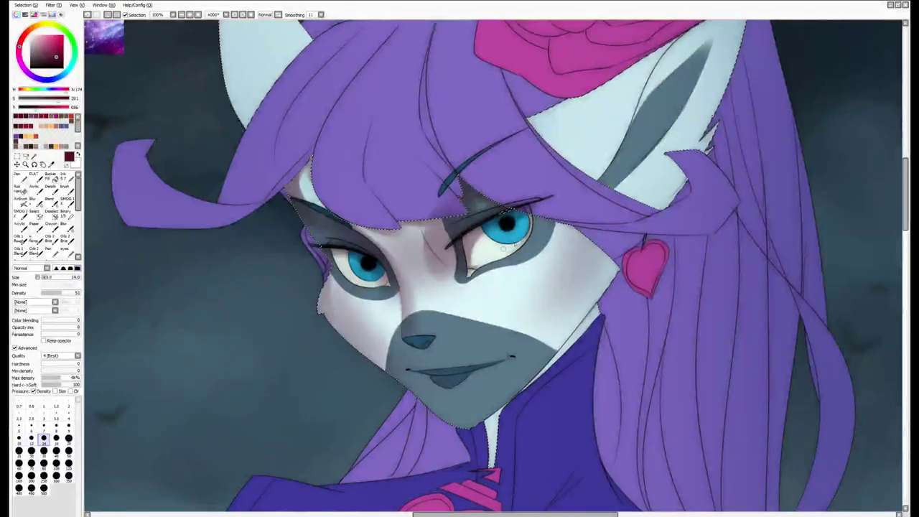
key(bracketright)
key(bracketright)
key(bracketright)
key(v)
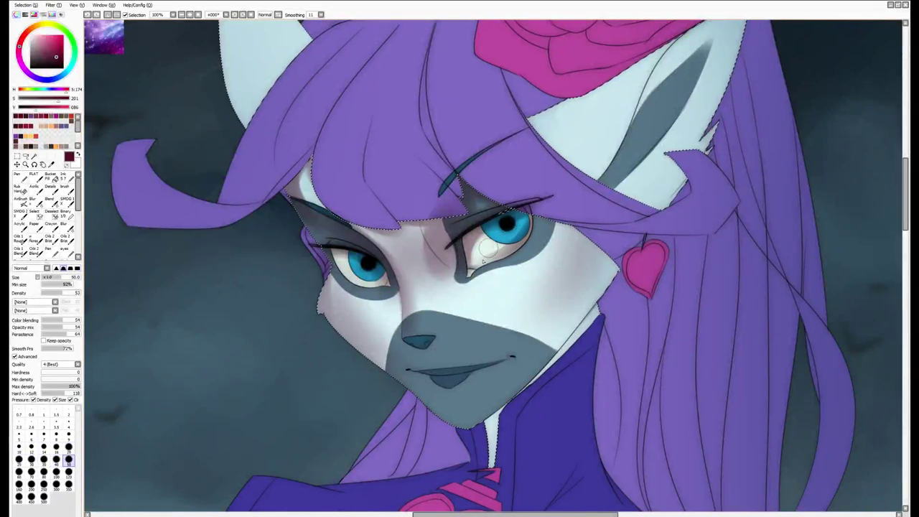
key(b)
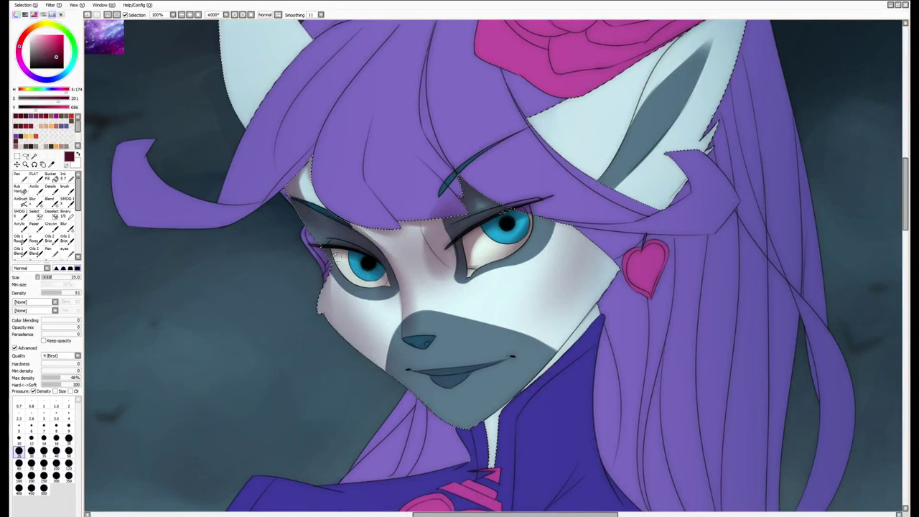
key(v)
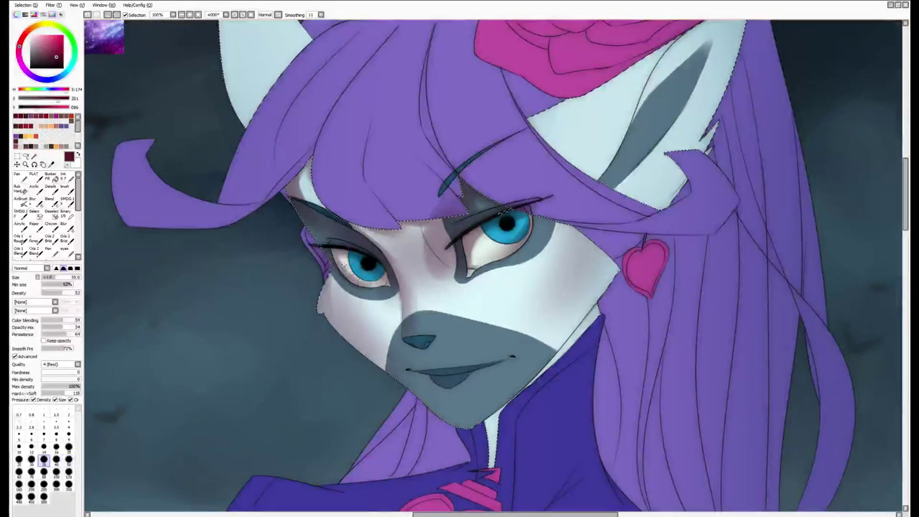
Soften the shading in the eyes with the soft eraser reduced to size 60
key(e)
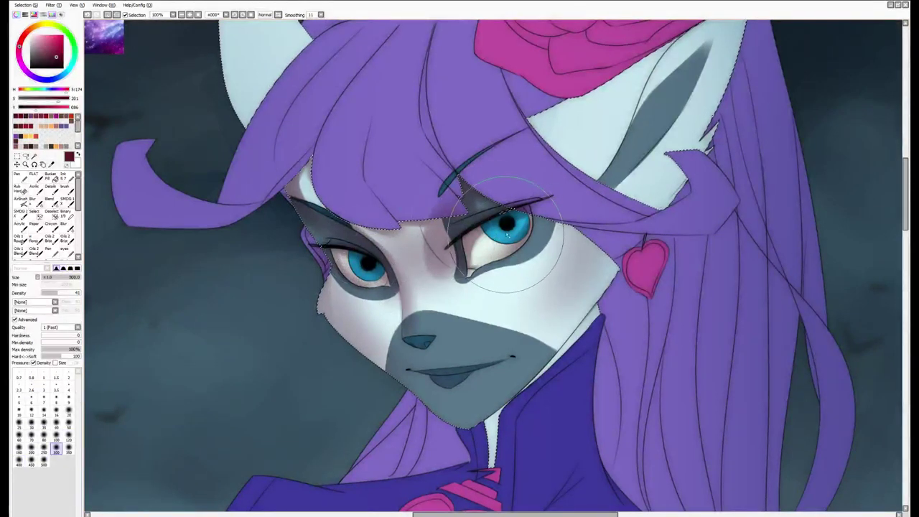
key(bracketleft)
key(bracketleft)
key(bracketleft)
key(bracketleft)
key(bracketleft)
key(bracketleft)
key(bracketleft)
key(bracketleft)
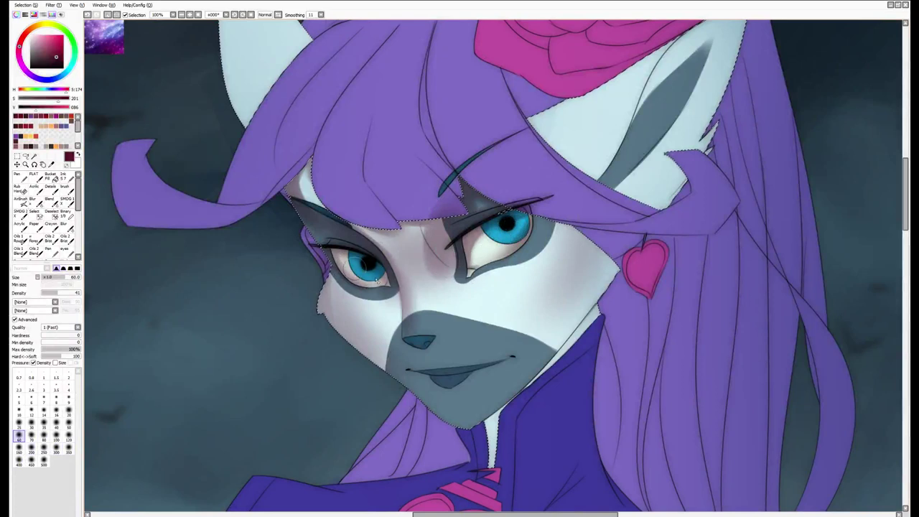
Add fine maroon shading along the right eye's lower lid with the brush at sizes 10 and 16
key(b)
key(bracketleft)
key(bracketleft)
key(bracketleft)
key(bracketleft)
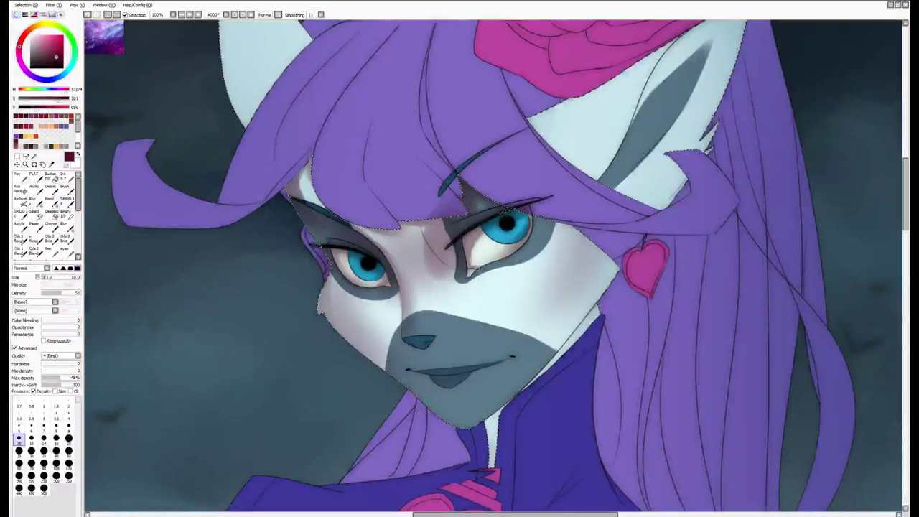
key(bracketright)
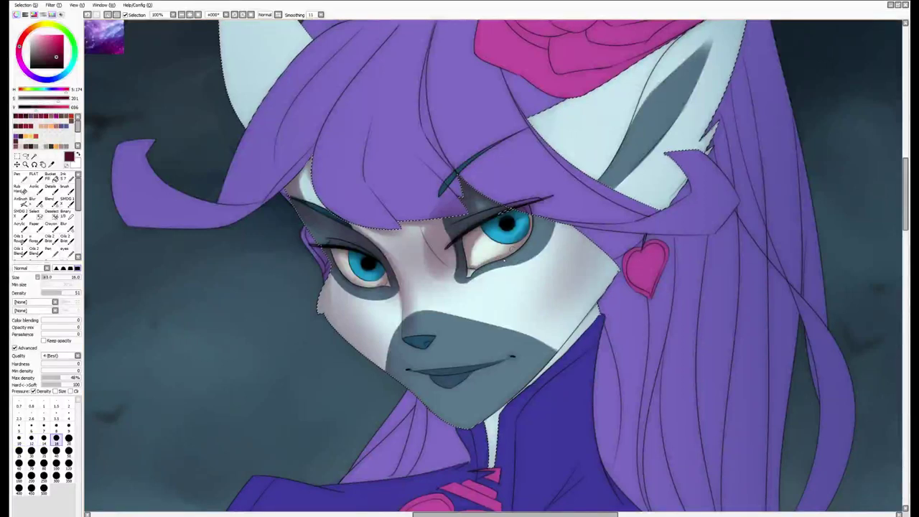
Deepen the maroon shading on the right cheek below the hair with the brush at size 100
key(bracketright)
key(bracketright)
key(bracketright)
key(bracketright)
key(bracketright)
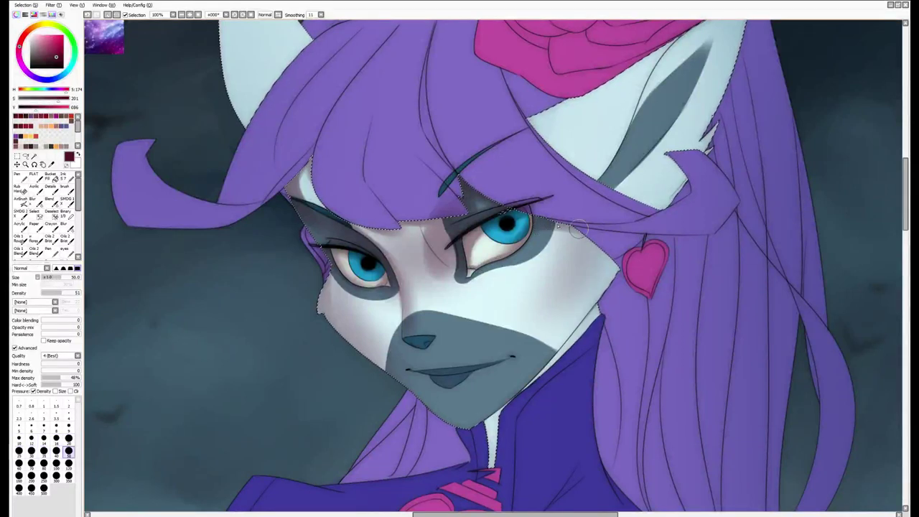
key(bracketright)
key(bracketright)
key(bracketright)
key(bracketright)
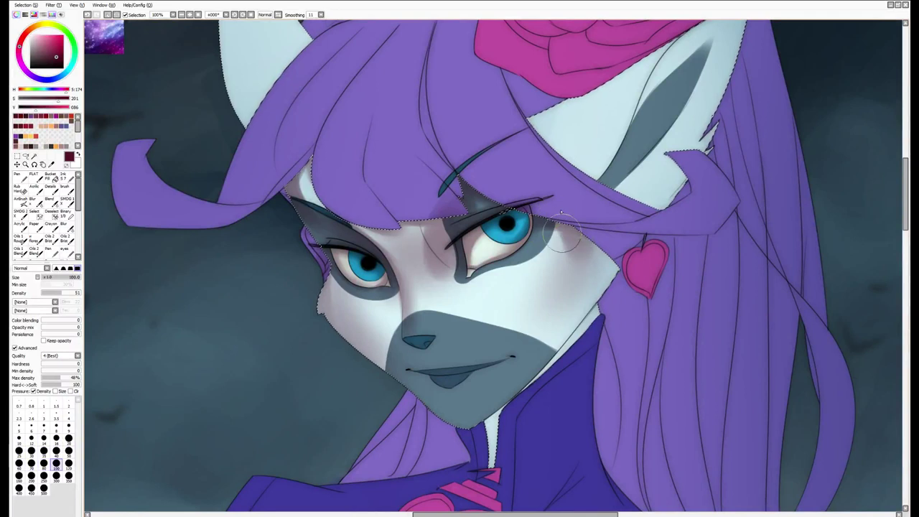
mouse_move(565, 258)
mouse_down()
mouse_move(574, 280)
mouse_move(568, 294)
mouse_up()
Shade the outer edge of the left cheek beside the ear with a smaller maroon brush
key(bracketleft)
key(bracketleft)
key(bracketleft)
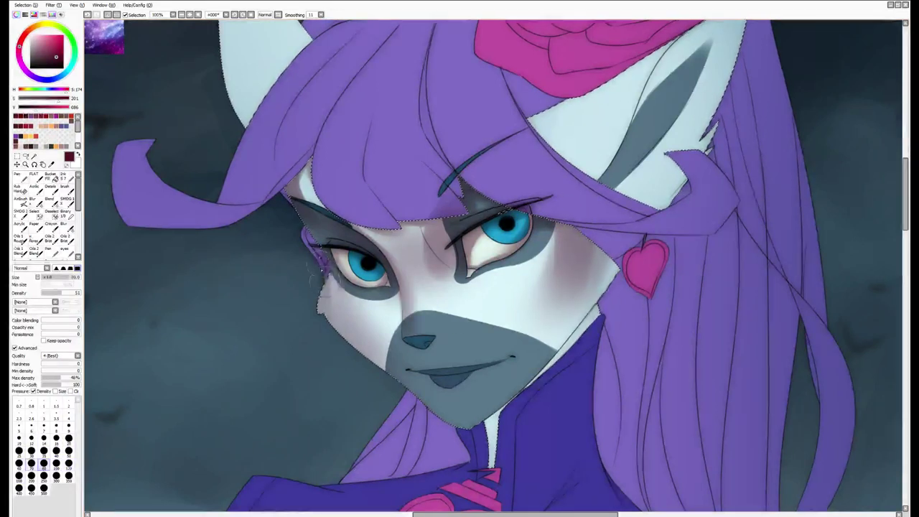
Smooth the cheek shading with the blending brush at sizes 35 and 100, and lighten the right cheek's edge with a size 60 eraser
key(b)
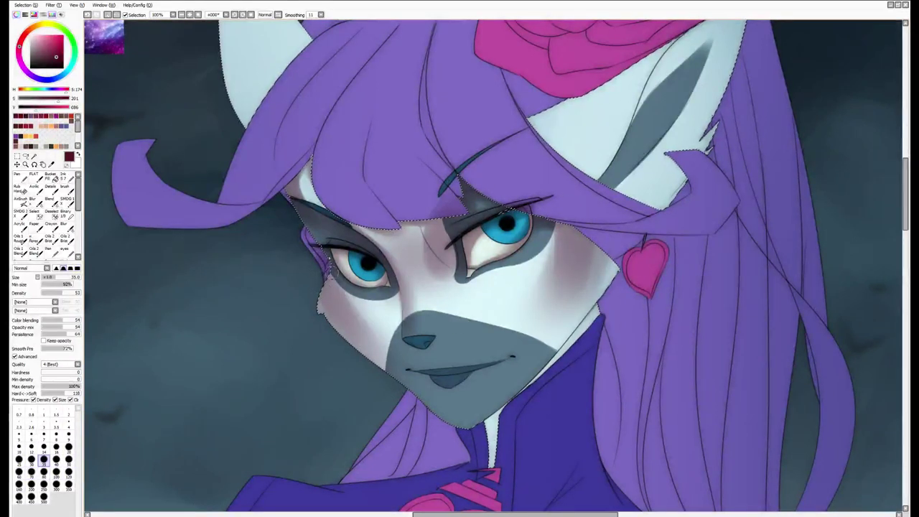
key(bracketright)
key(bracketright)
key(bracketright)
key(bracketright)
key(bracketright)
key(bracketright)
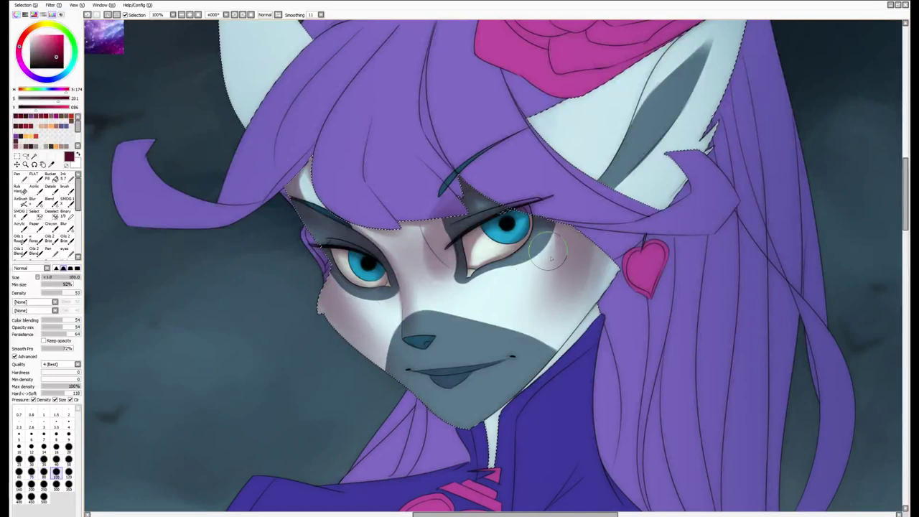
key(e)
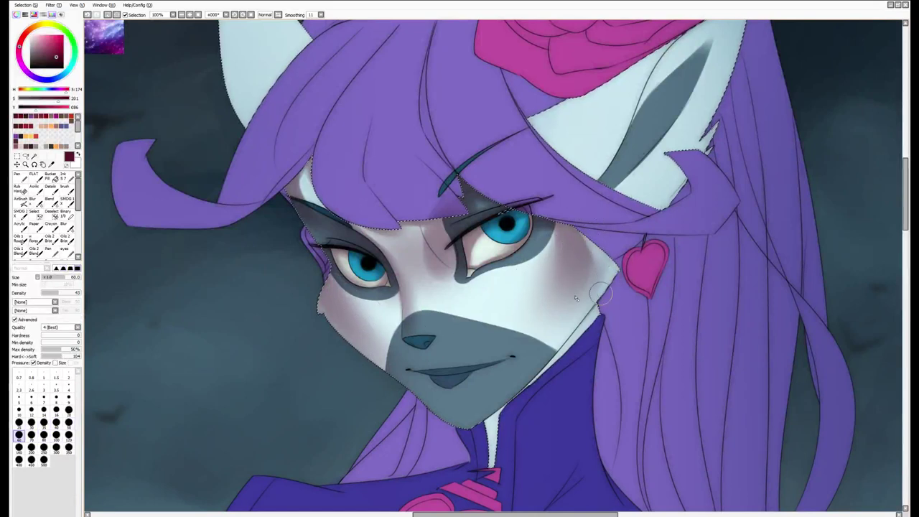
Shade the underside of the nose in maroon with the brush at sizes 12, 9 and 30
key(v)
key(bracketleft)
key(bracketleft)
key(bracketleft)
key(bracketleft)
key(bracketleft)
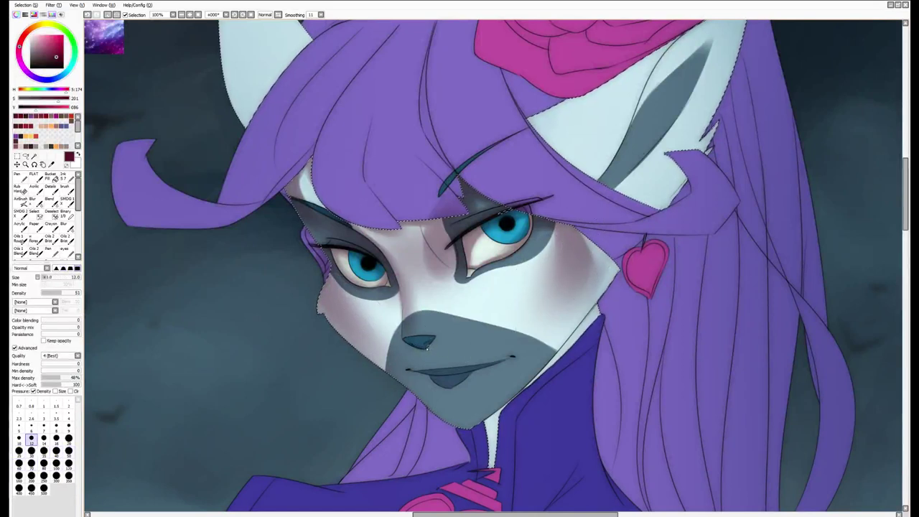
key(bracketleft)
key(bracketleft)
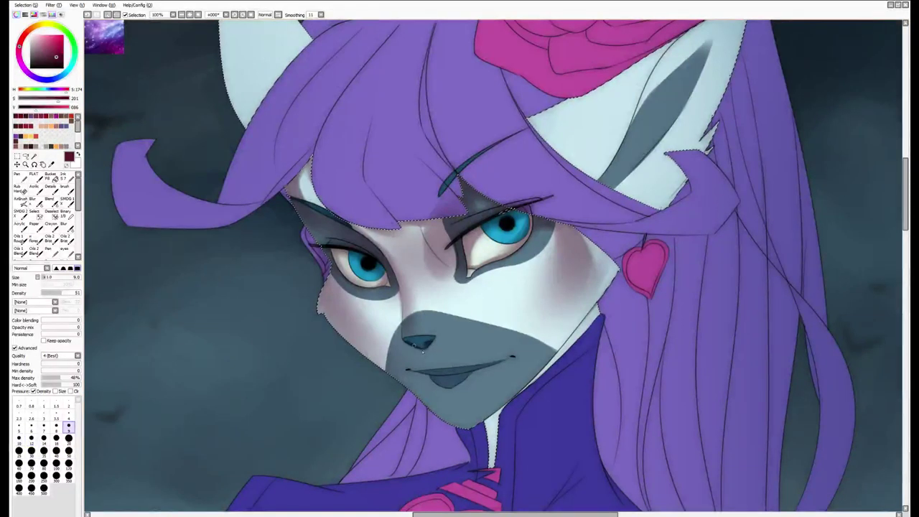
key(bracketright)
key(bracketright)
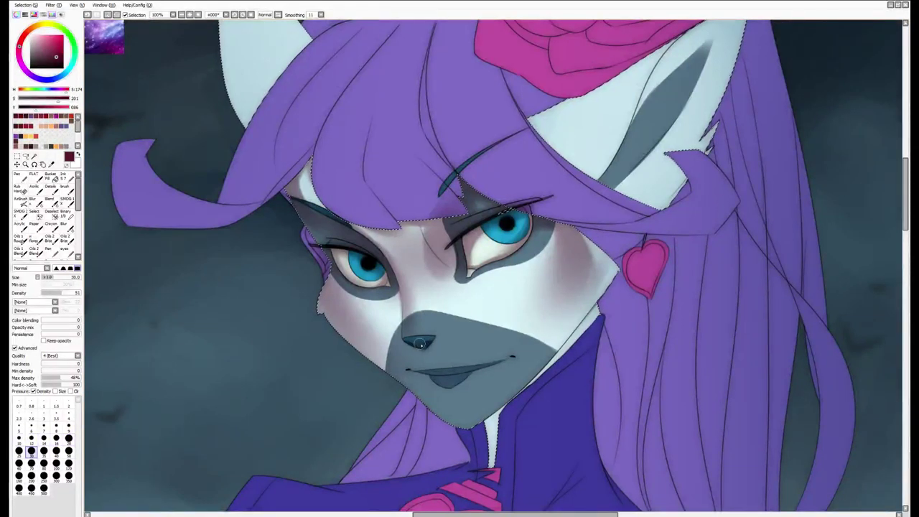
key(bracketleft)
key(bracketleft)
Blend the shading around the nose and softly darken the chin and lower muzzle with a soft brush at size 160
key(b)
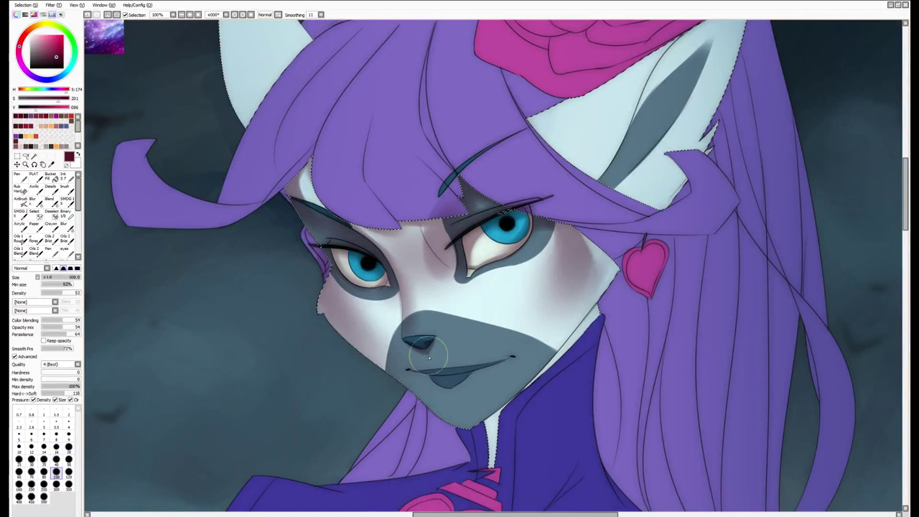
key(bracketleft)
key(bracketleft)
key(bracketleft)
key(bracketleft)
key(bracketleft)
key(e)
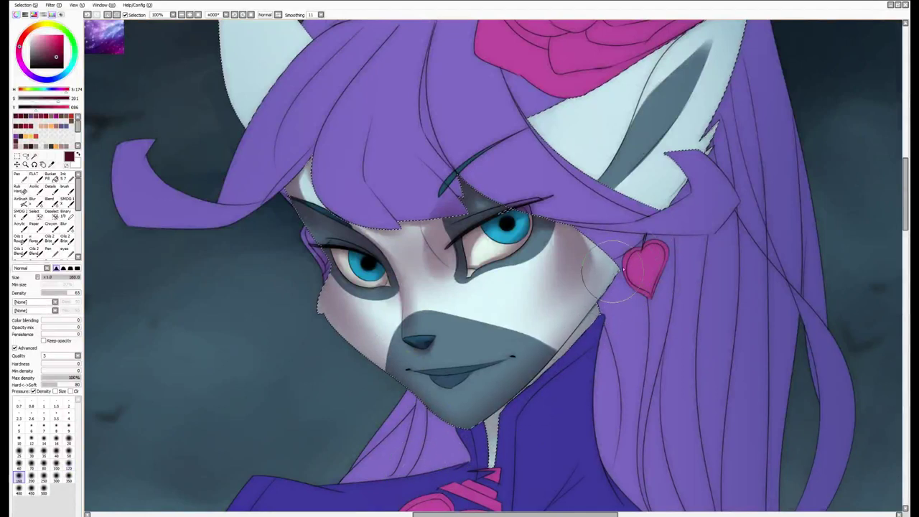
Shade the neck and the right jawline with the brush at size 60, and blend the jaw edge at size 35
key(n)
key(bracketright)
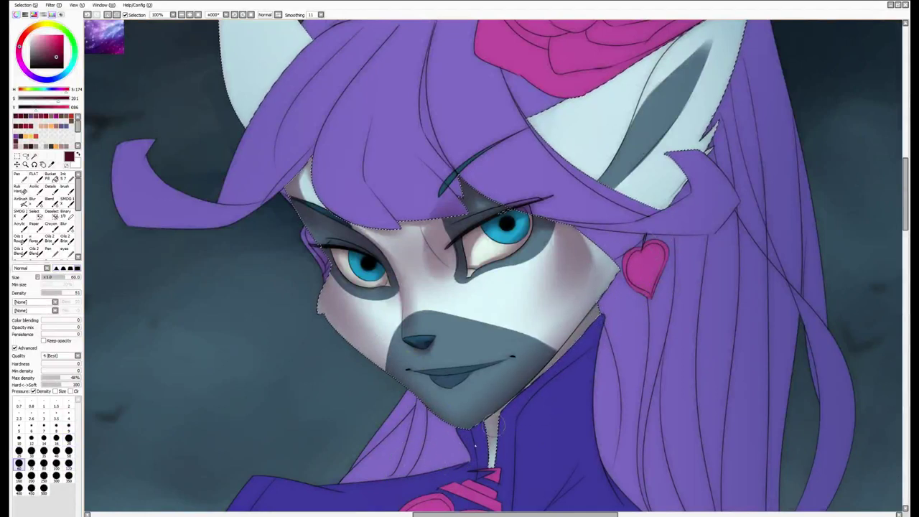
key(b)
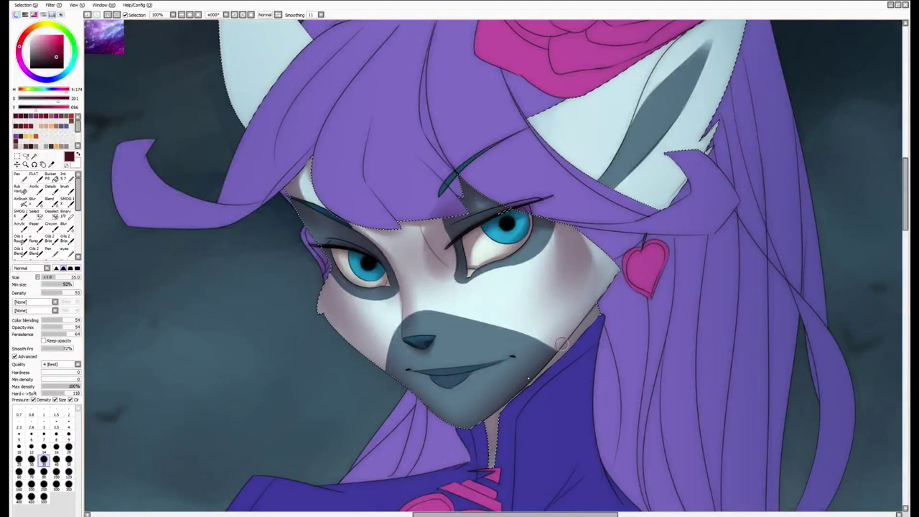
key(n)
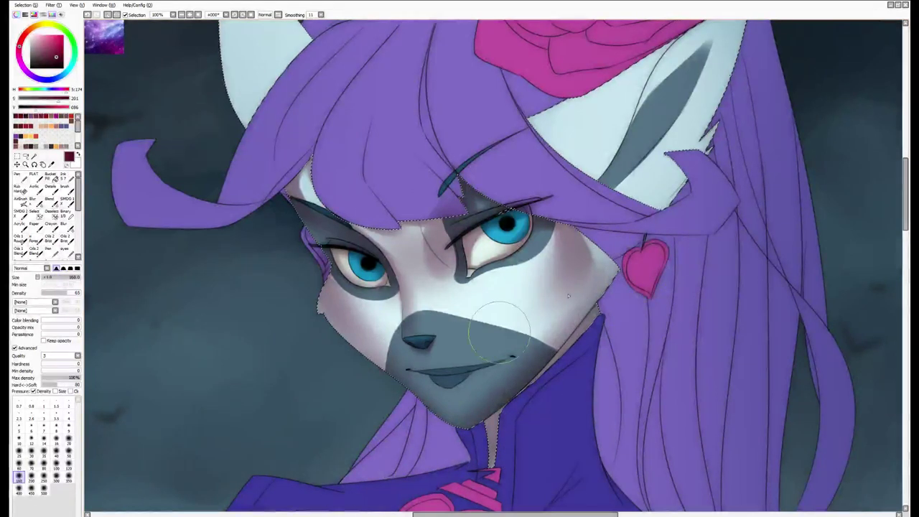
Darken the mouth corners and the line of the lips with a fine brush at sizes 10, 16 and 20
key(bracketright)
key(bracketleft)
key(bracketleft)
key(bracketleft)
key(bracketleft)
key(bracketleft)
key(bracketleft)
key(bracketleft)
key(bracketleft)
key(bracketleft)
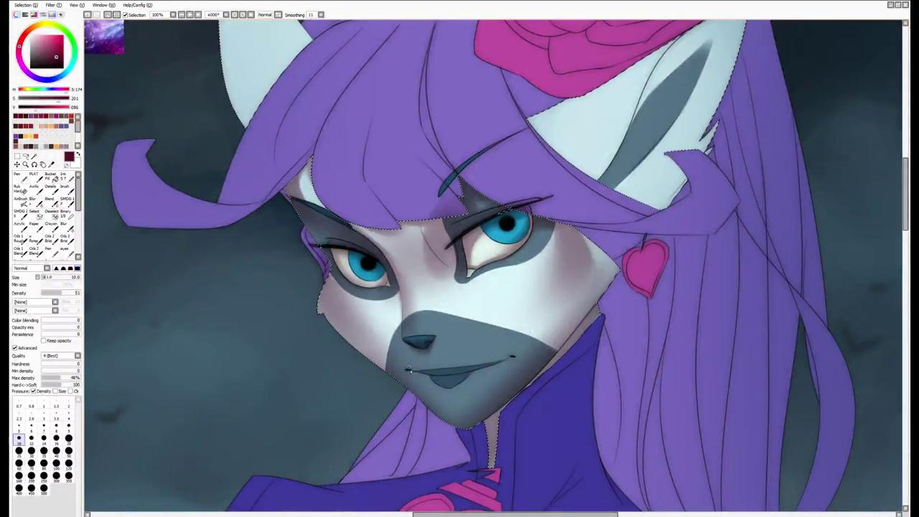
key(bracketleft)
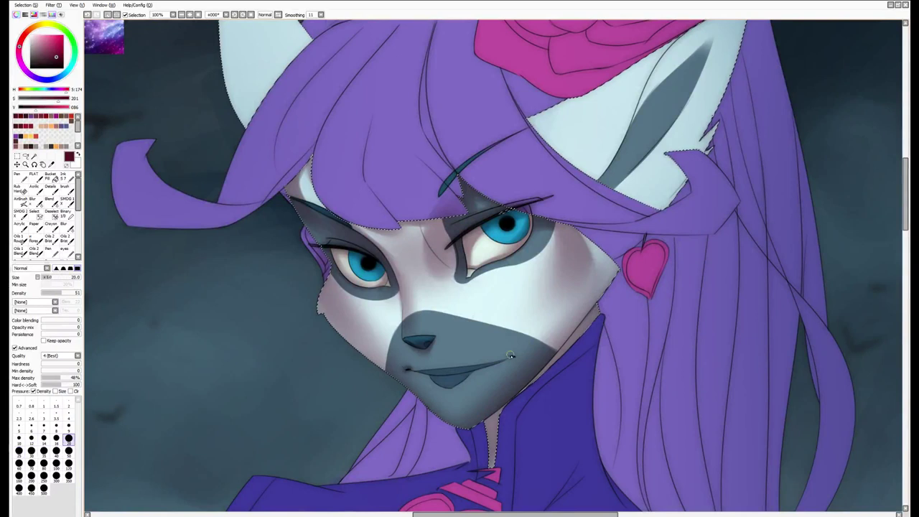
key(bracketleft)
key(bracketleft)
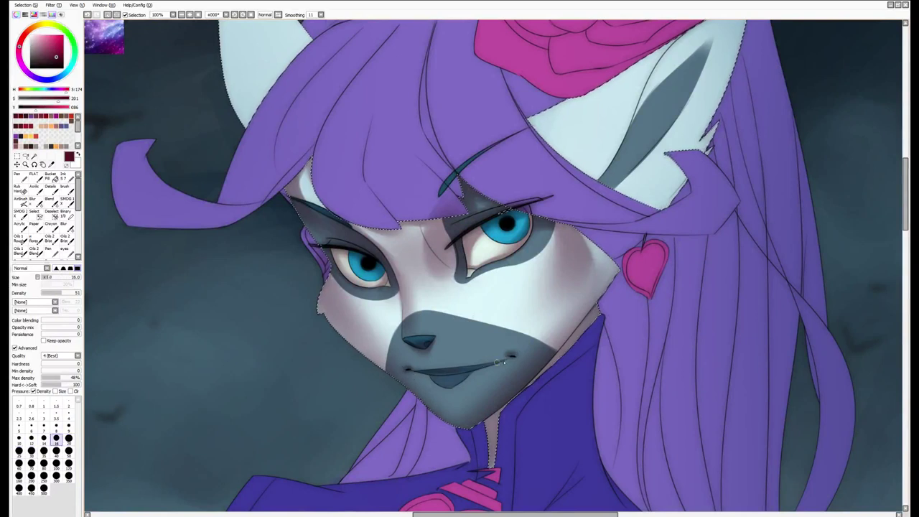
key(Delete)
key(bracketright)
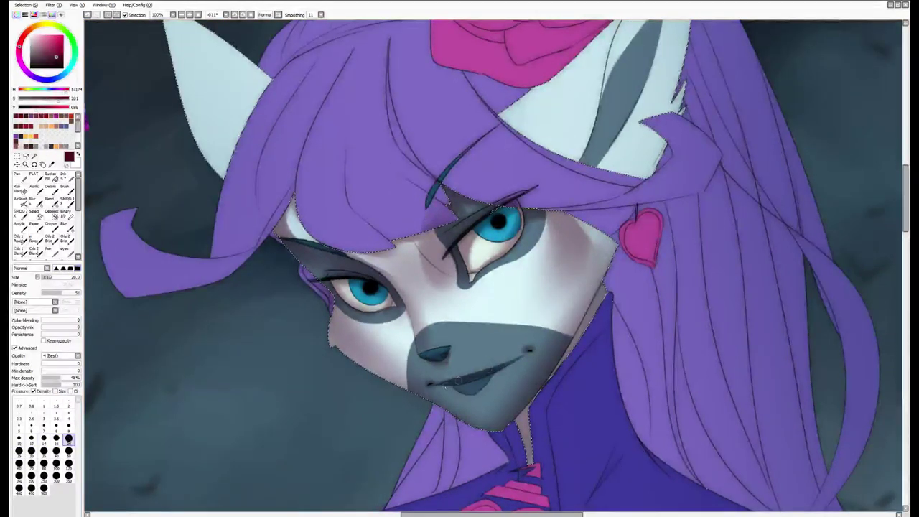
Deepen the shading between the eyes and above the right eye with the brush at sizes 60 and 70, blending at size 35
key(bracketright)
key(bracketright)
key(bracketright)
key(bracketright)
key(bracketright)
key(bracketright)
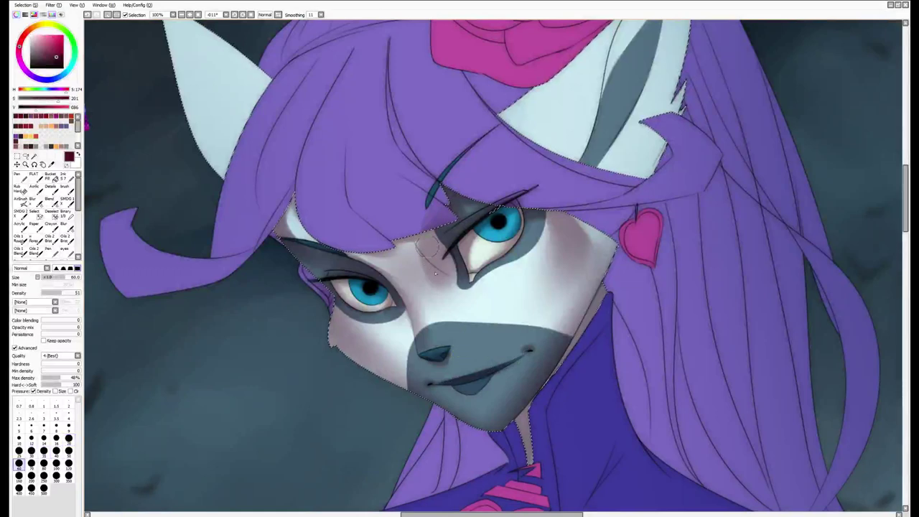
key(Home)
key(b)
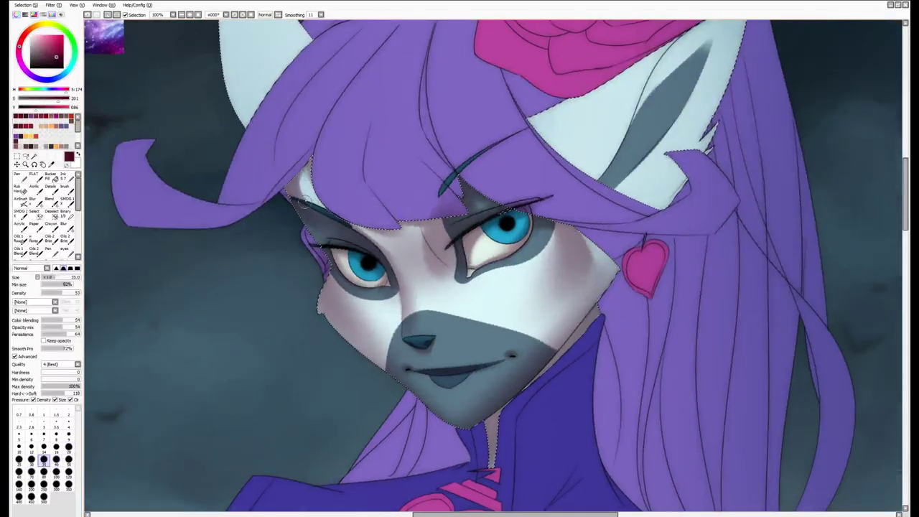
key(n)
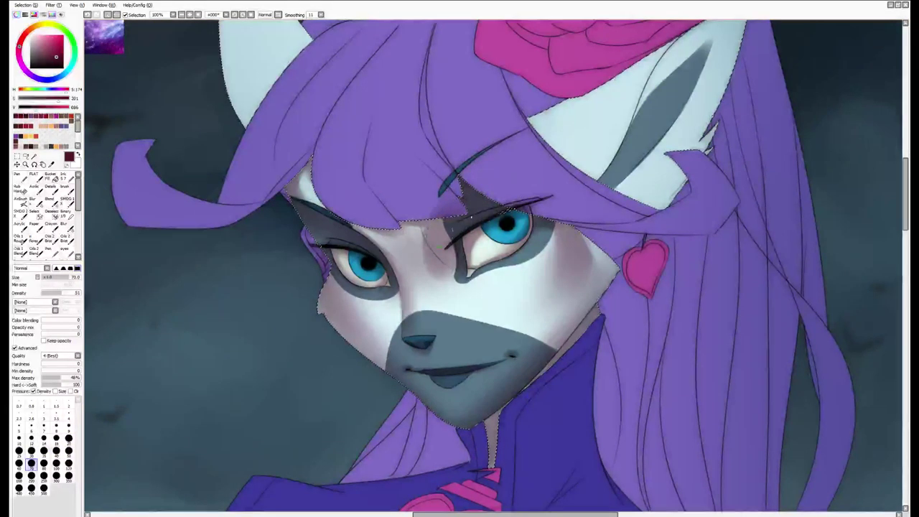
mouse_move(459, 211)
mouse_down()
mouse_move(443, 220)
mouse_move(451, 244)
mouse_move(459, 214)
mouse_up()
key(b)
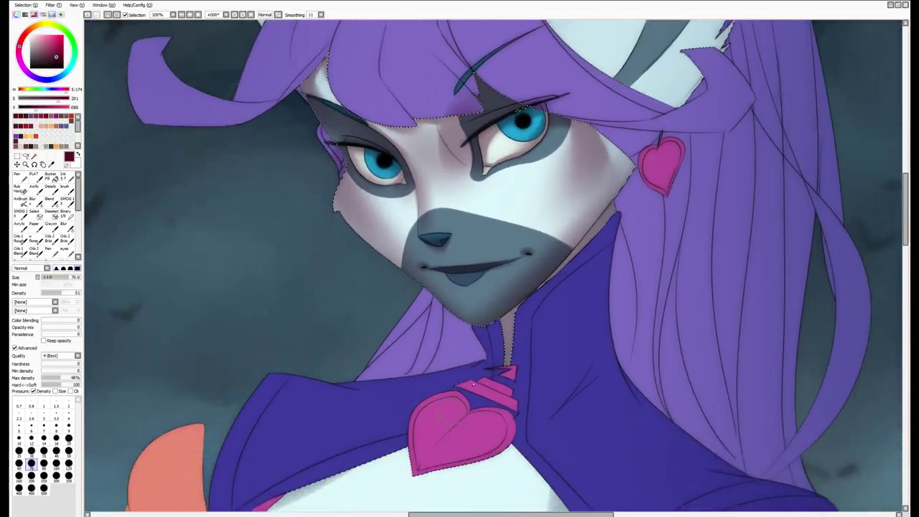
Shade both edges of the left ear in soft maroon with the brush at sizes 100 and 120
scroll(495, 265, up, 5)
key(bracketright)
key(bracketright)
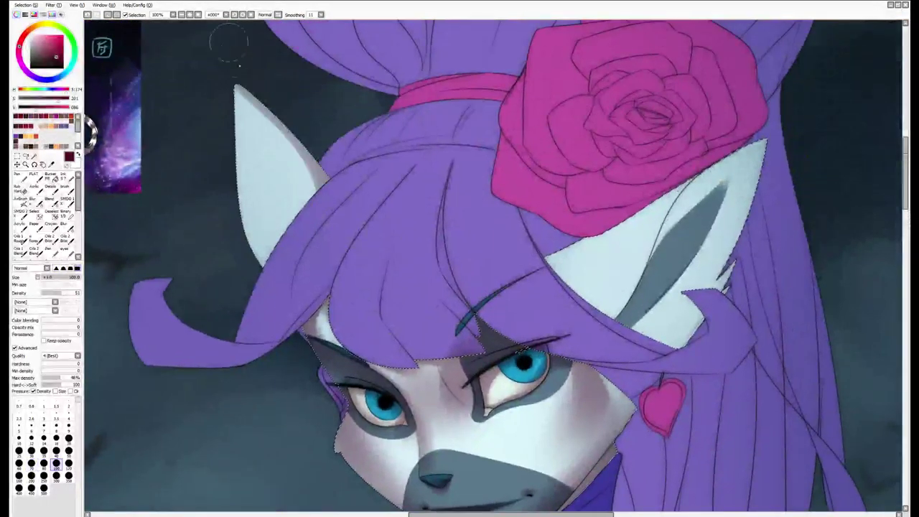
drag(240, 93, 266, 252)
key(bracketright)
drag(258, 194, 309, 280)
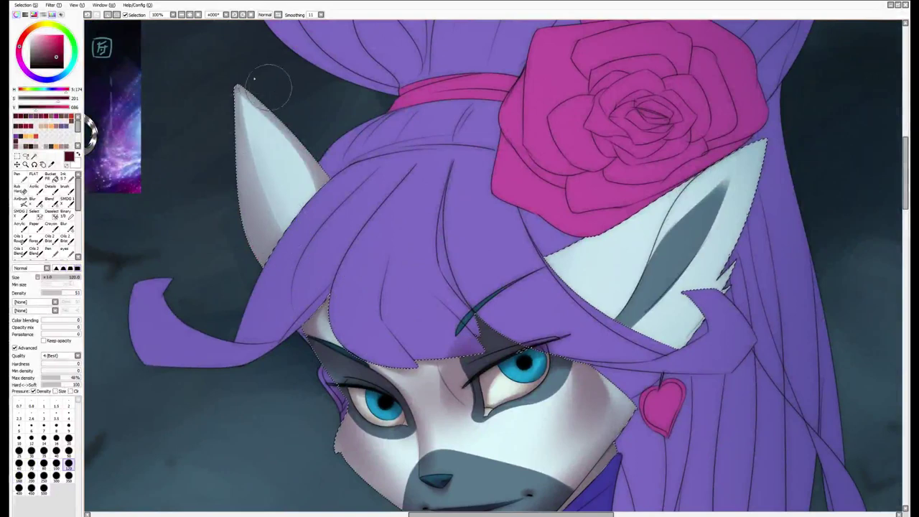
drag(271, 85, 291, 183)
Paint the rose's shadow onto the right ear with the brush at size 160 and smooth it with the blending brush
key(bracketright)
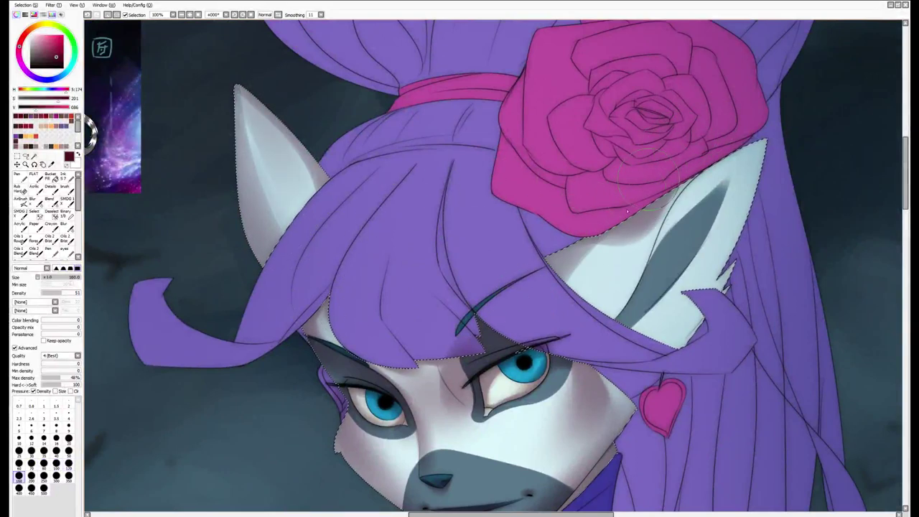
key(b)
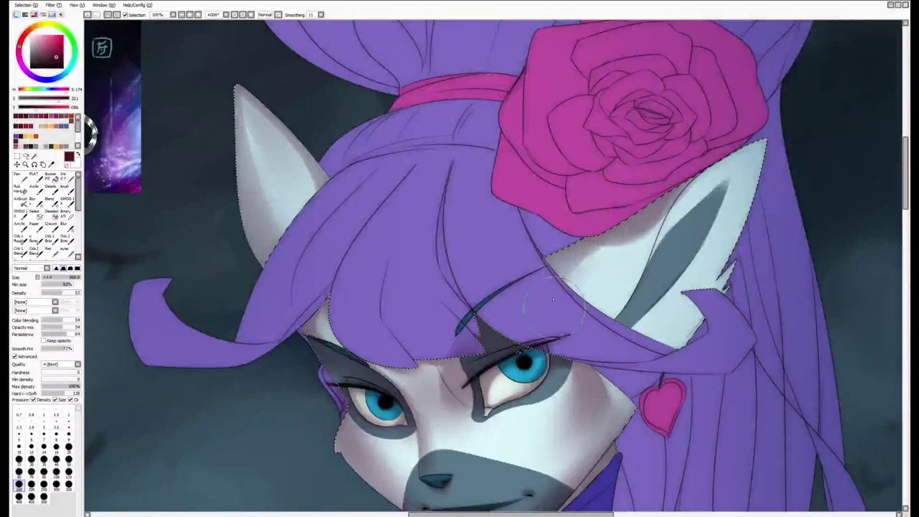
drag(624, 237, 601, 180)
Shade along the inner fold of the right ear with the brush at size 40 and blend the strokes
key(a)
drag(707, 100, 603, 259)
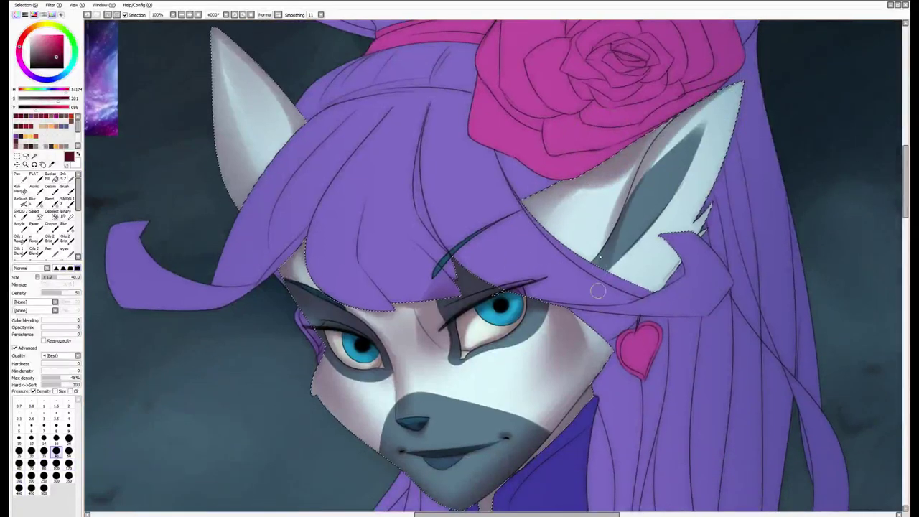
mouse_move(668, 129)
mouse_down()
mouse_move(583, 277)
mouse_move(657, 124)
mouse_move(590, 237)
mouse_up()
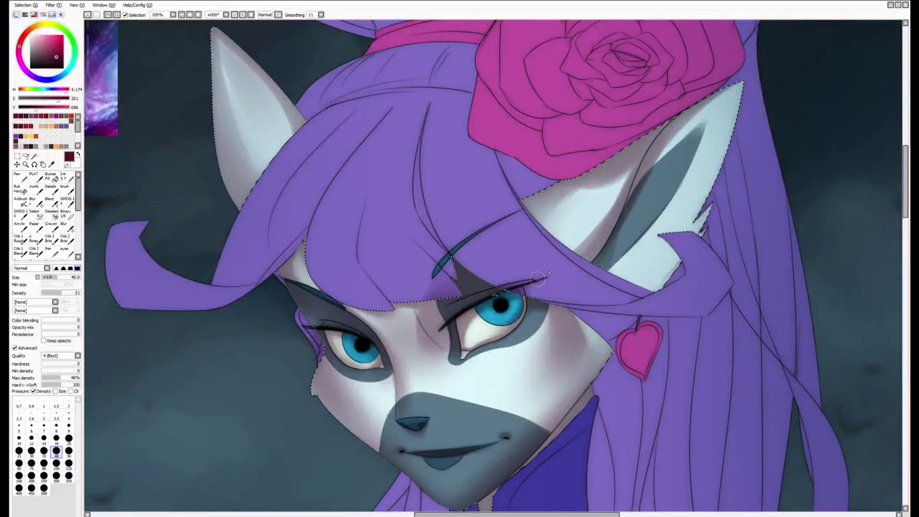
key(b)
key(a)
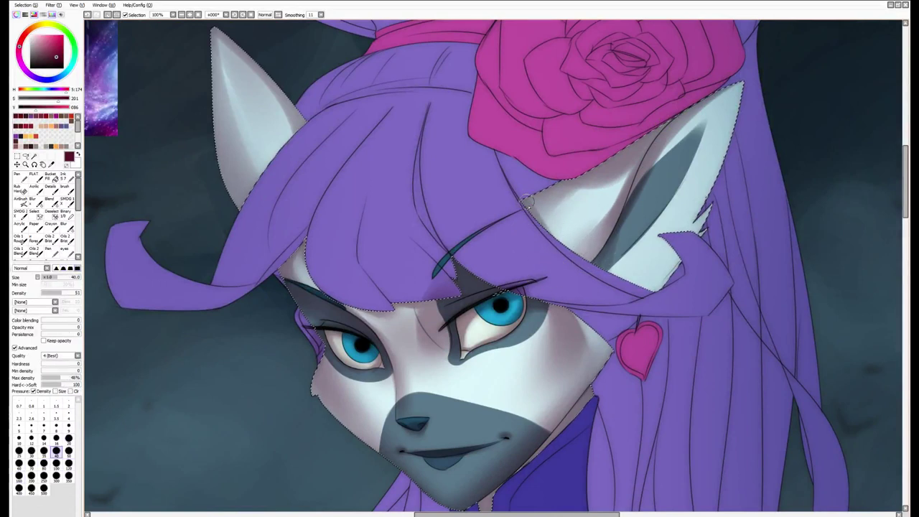
key(b)
key(a)
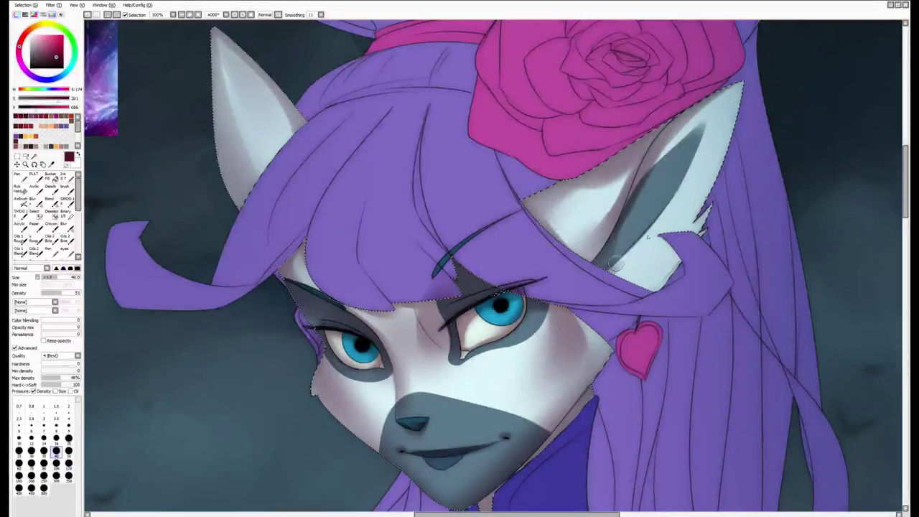
Shade the outer rim and lower fur of the right ear, smoothing it with the blending brush at size 120
key(bracketright)
key(bracketright)
key(bracketright)
key(bracketright)
key(bracketright)
key(bracketright)
key(bracketright)
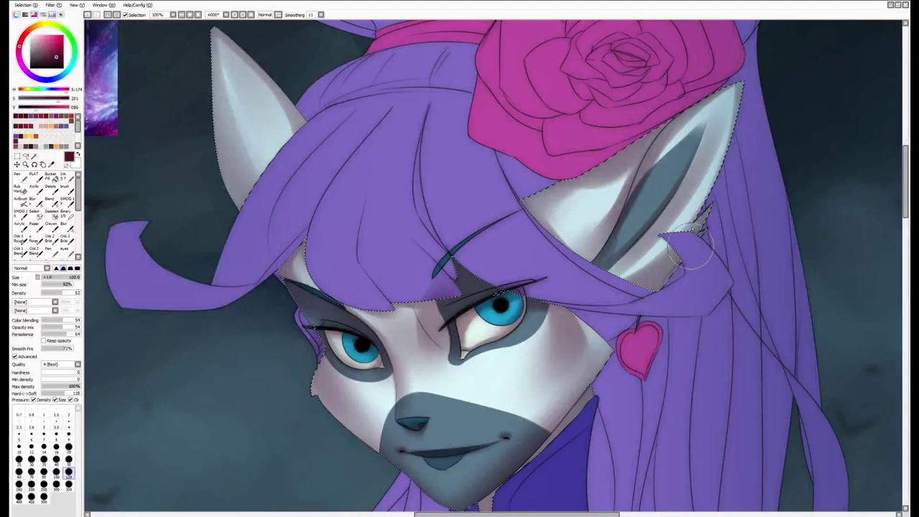
Shade the grey marking inside the right ear with the brush at sizes 120 and 50, and blend the shading
key(bracketleft)
key(bracketleft)
key(bracketleft)
key(bracketleft)
key(bracketleft)
key(bracketleft)
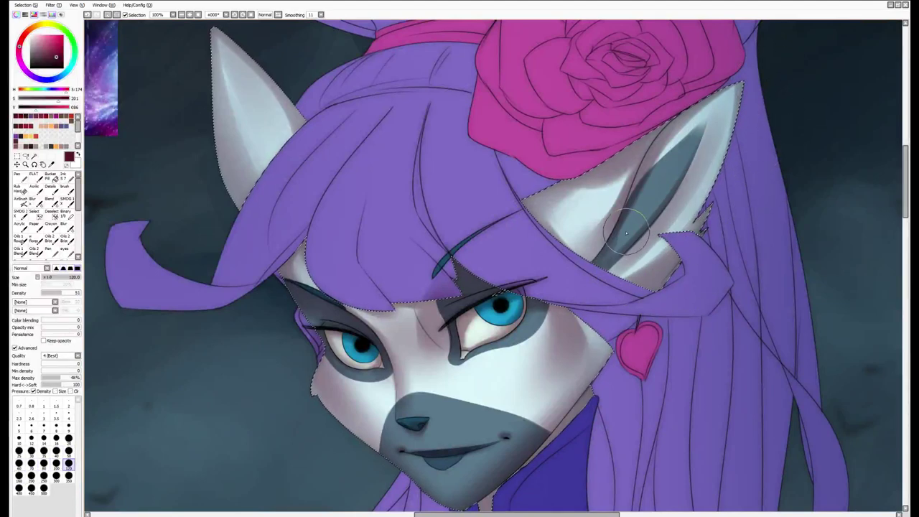
mouse_move(696, 133)
mouse_down()
mouse_move(622, 254)
mouse_move(569, 283)
mouse_up()
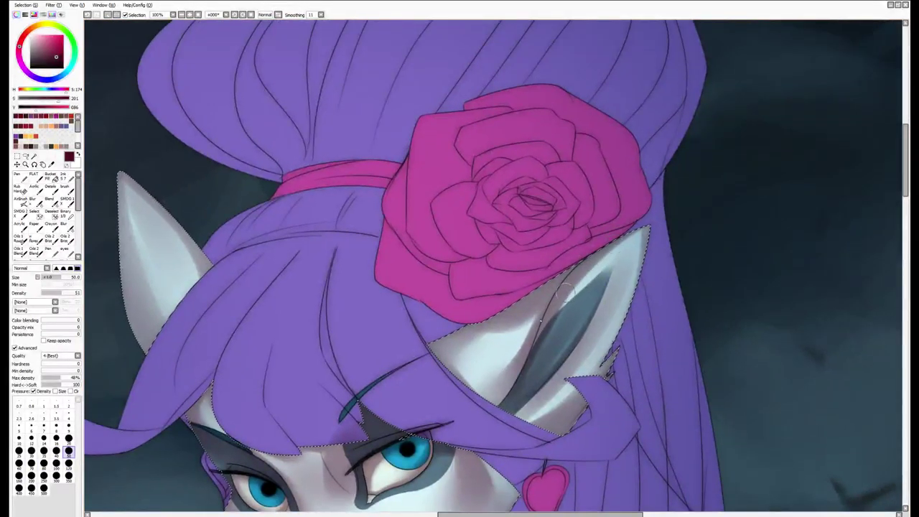
key(b)
drag(612, 362, 631, 308)
key(n)
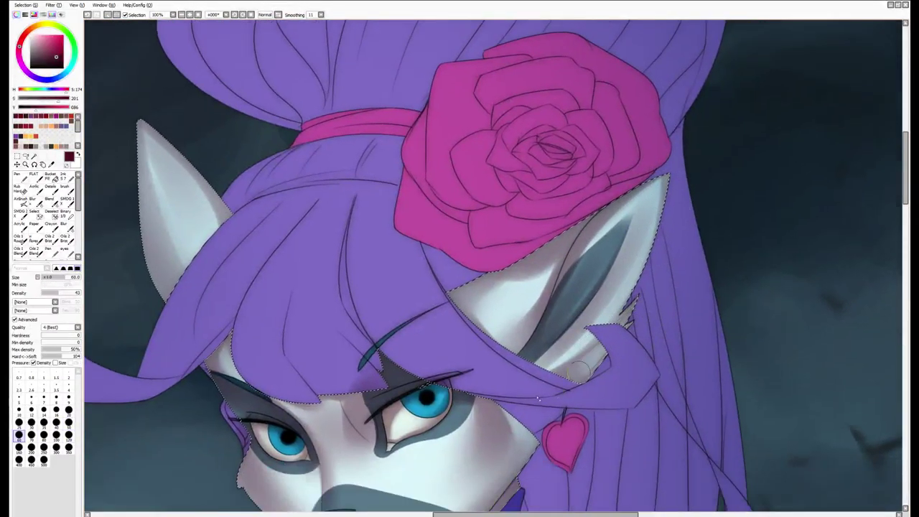
Paint fur streaks and tuft shadows at the base of the right ear with the brush at sizes 25, 16 and 30
key(bracketleft)
key(bracketleft)
key(bracketleft)
key(bracketleft)
key(bracketleft)
key(bracketleft)
key(bracketleft)
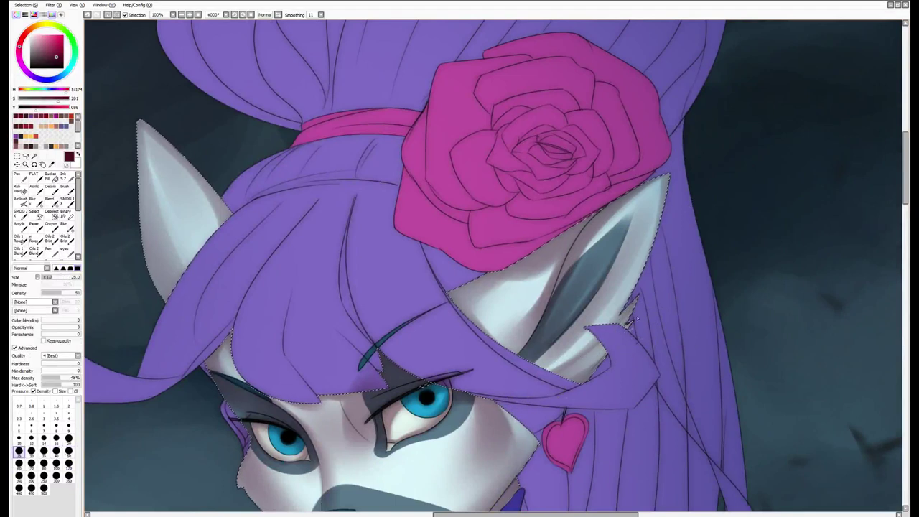
drag(597, 353, 567, 376)
key(bracketright)
key(bracketright)
key(bracketright)
key(bracketright)
key(bracketright)
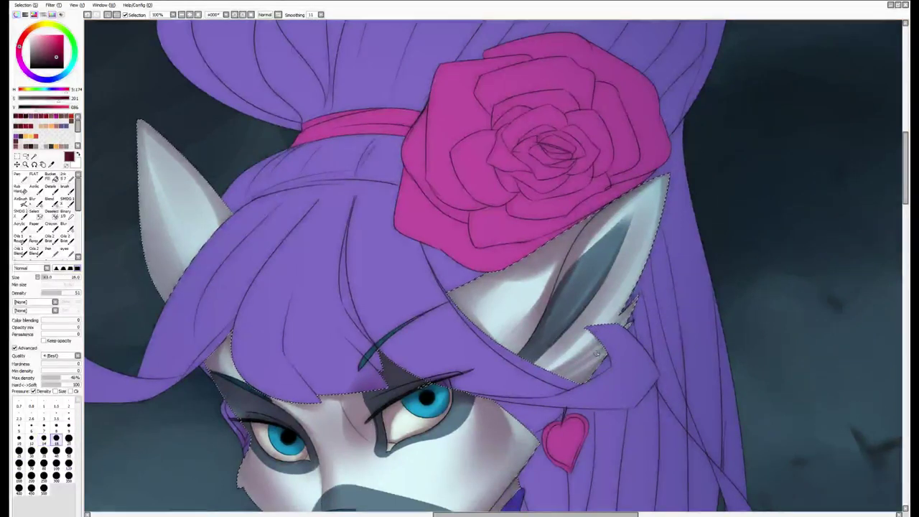
key(bracketleft)
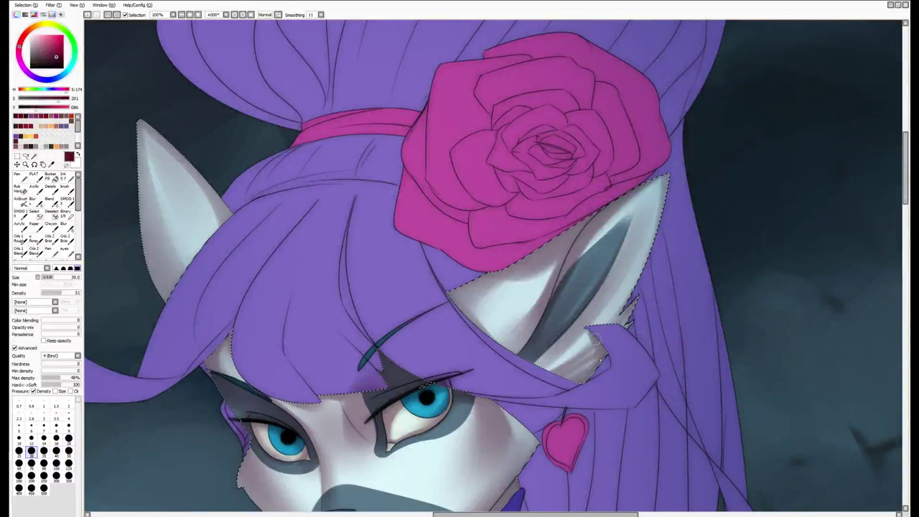
Lighten the fur streaks at the base of the right ear with a soft eraser at size 160
key(e)
key(bracketright)
key(bracketright)
key(bracketright)
key(bracketright)
key(bracketright)
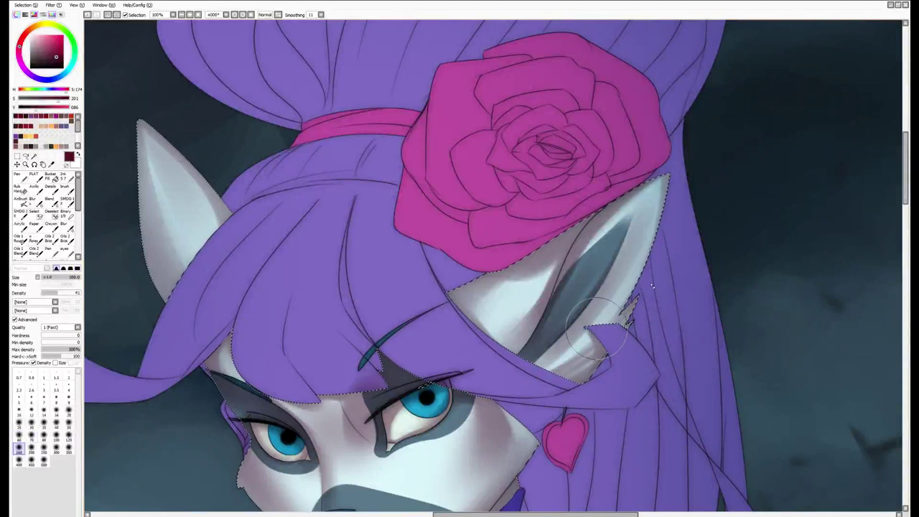
drag(606, 338, 555, 390)
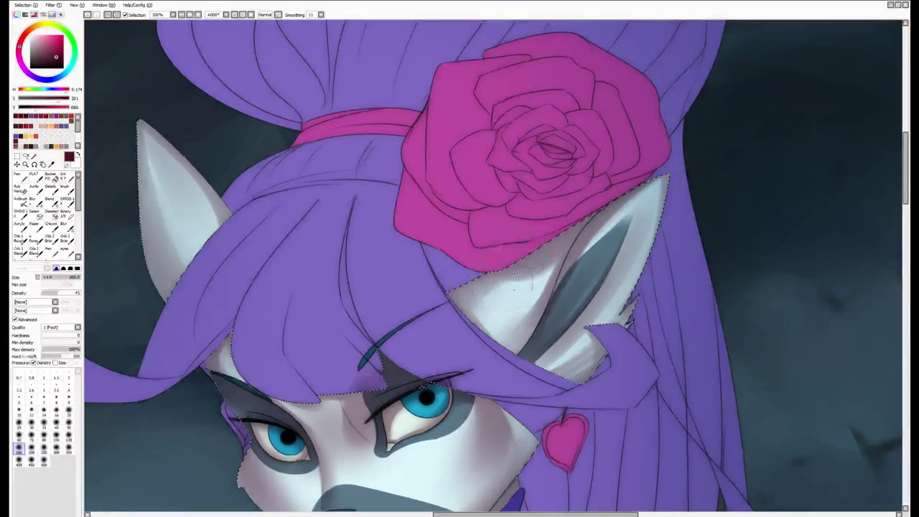
Refine the soft shading on the right cheek with a soft brush at size 160 and blend it
key(b)
scroll(543, 195, down, 5)
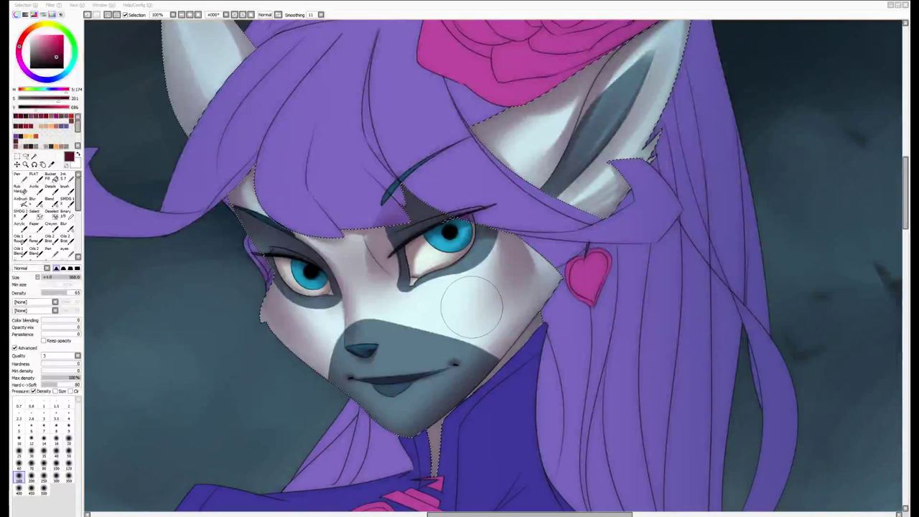
mouse_move(472, 307)
mouse_down()
mouse_move(496, 265)
mouse_move(574, 395)
mouse_move(596, 457)
mouse_move(596, 503)
mouse_move(506, 303)
mouse_up()
key(b)
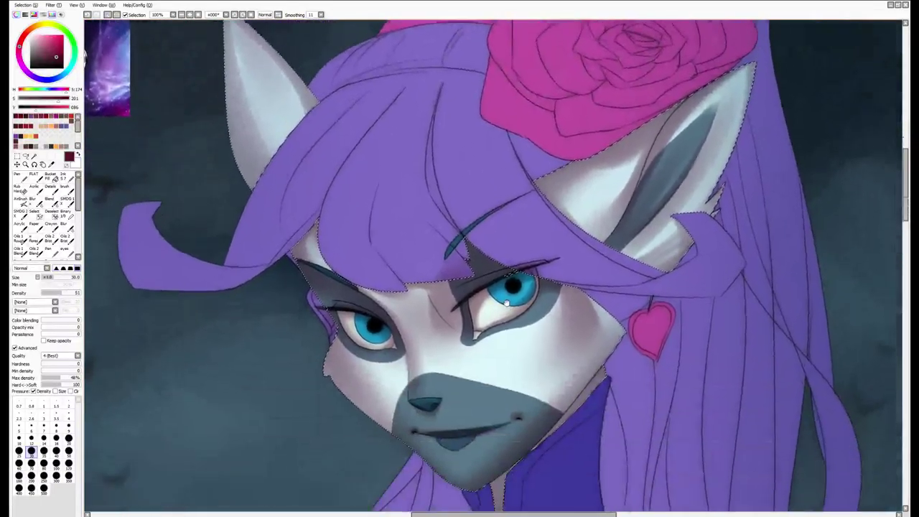
Paint the shadow cast on the chest by the heart brooch and blend its edge at size 120
scroll(507, 303, down, 5)
key(bracketright)
key(bracketright)
key(bracketright)
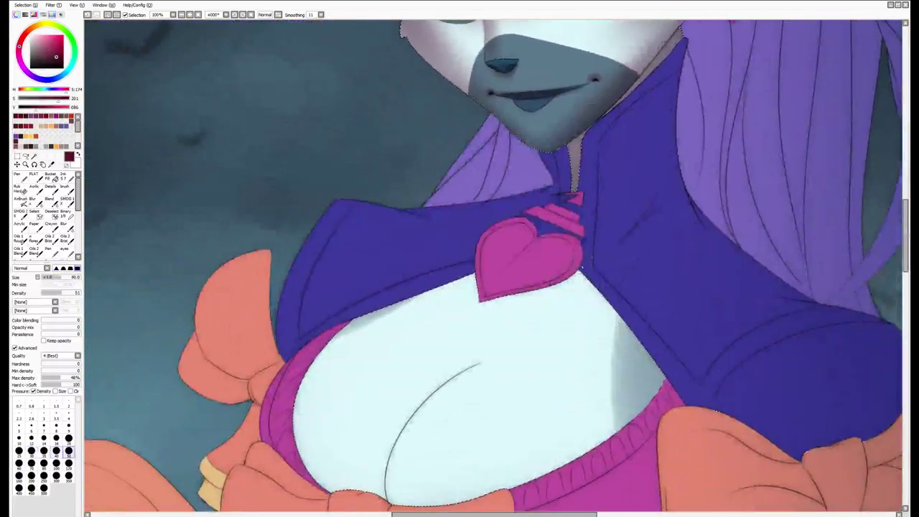
mouse_move(546, 284)
mouse_down()
mouse_move(482, 315)
mouse_move(501, 303)
mouse_up()
key(bracketright)
key(b)
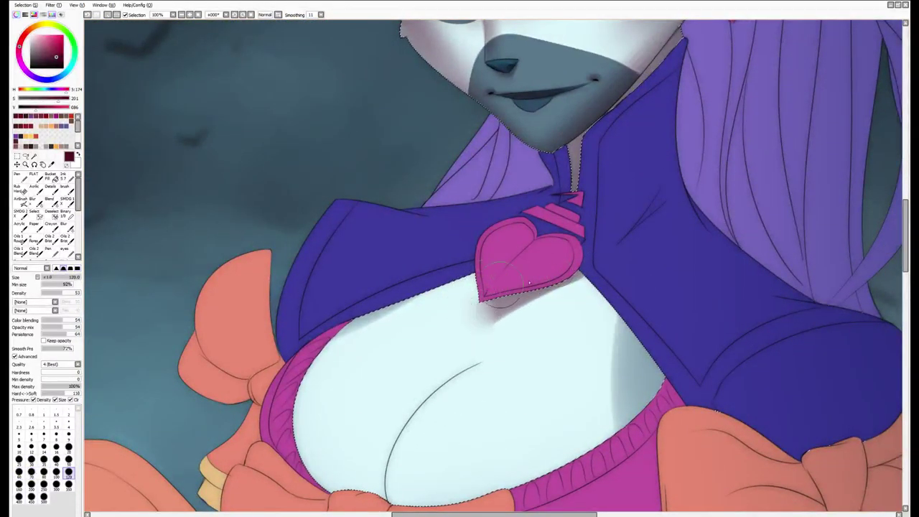
Add soft shading around the curved centre line of the chest with the airbrush at size 350
key(a)
scroll(610, 302, down, 3)
key(bracketright)
mouse_move(488, 323)
mouse_down()
mouse_move(424, 424)
mouse_move(451, 380)
mouse_move(421, 390)
mouse_move(496, 359)
mouse_up()
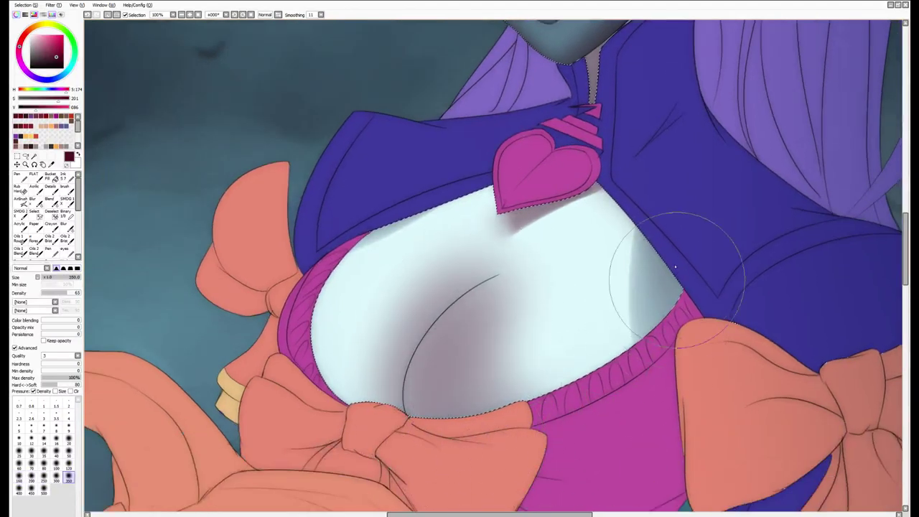
Shade the chest along the jacket edges and the lower-left curve with the brush at sizes 160 and 200
key(b)
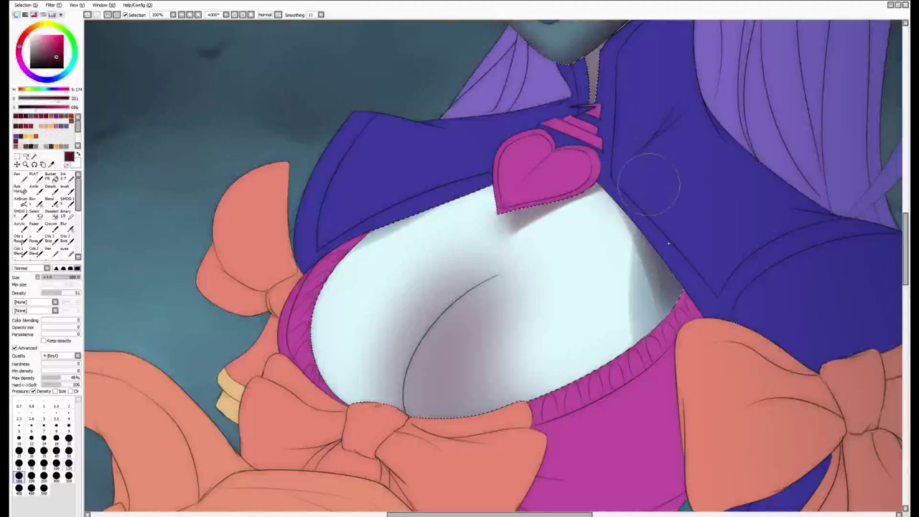
key(bracketright)
mouse_move(653, 224)
mouse_down()
mouse_move(649, 287)
mouse_move(636, 308)
mouse_move(626, 267)
mouse_move(546, 215)
mouse_up()
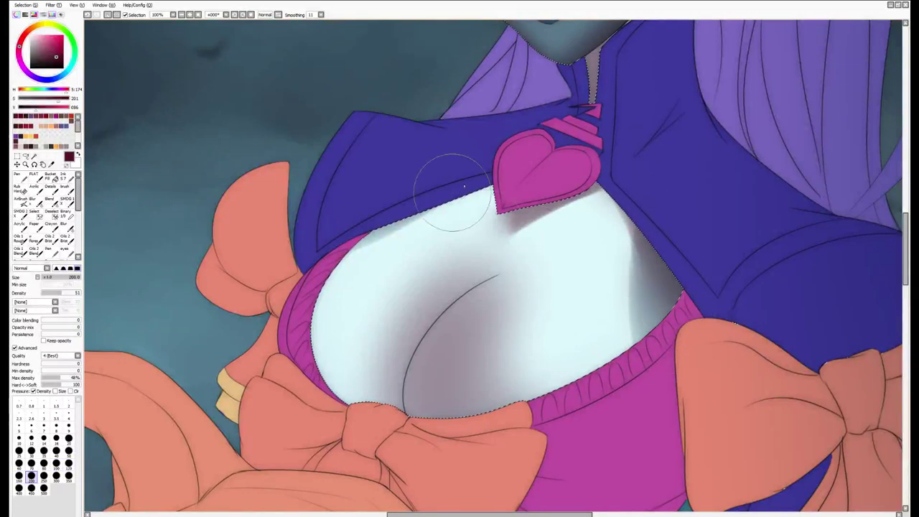
mouse_move(350, 416)
mouse_down()
mouse_move(339, 379)
mouse_move(345, 359)
mouse_up()
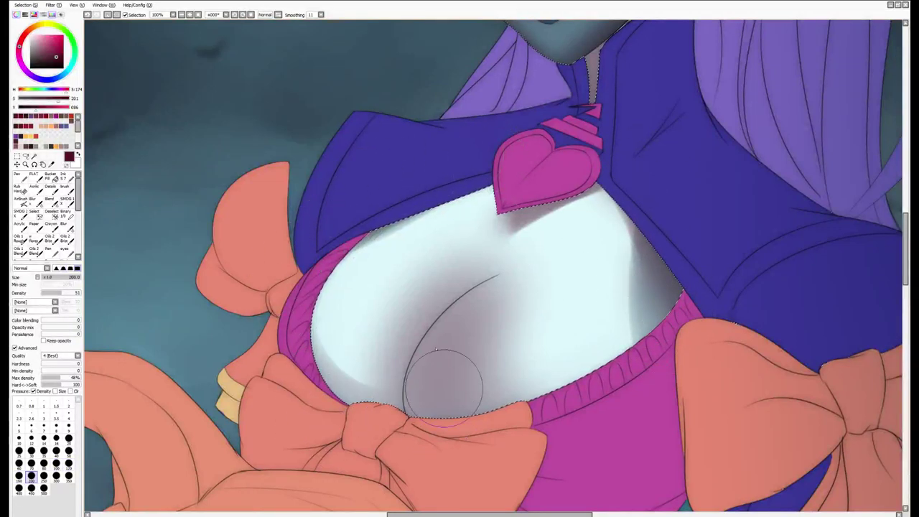
Clean up the shading above and beside the chest's centre line with the eraser at size 120
key(v)
key(bracketright)
key(bracketright)
key(bracketright)
key(bracketright)
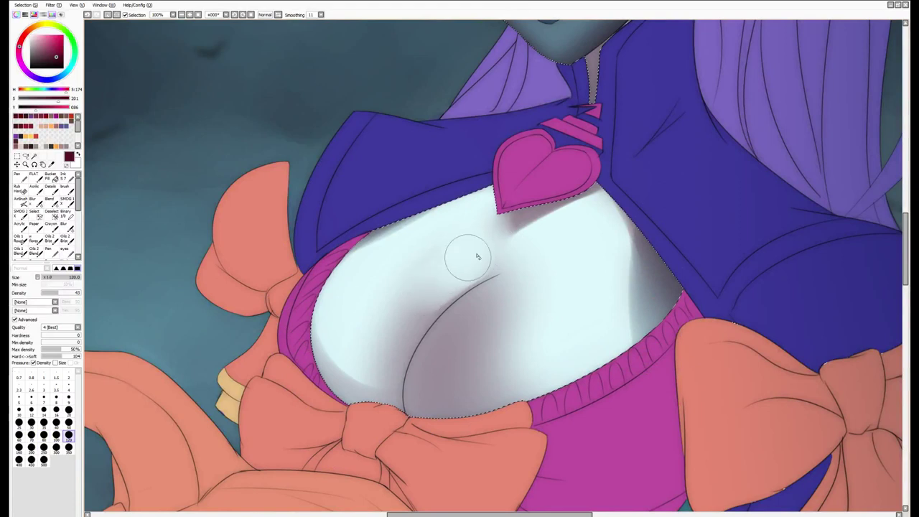
mouse_move(478, 256)
mouse_down()
mouse_move(423, 291)
mouse_move(402, 311)
mouse_move(470, 261)
mouse_move(382, 347)
mouse_move(457, 246)
mouse_move(419, 269)
mouse_move(383, 320)
mouse_move(404, 282)
mouse_move(381, 353)
mouse_up()
Deepen the shadow along the chest's centre line with the brush at sizes 25 and 70
key(b)
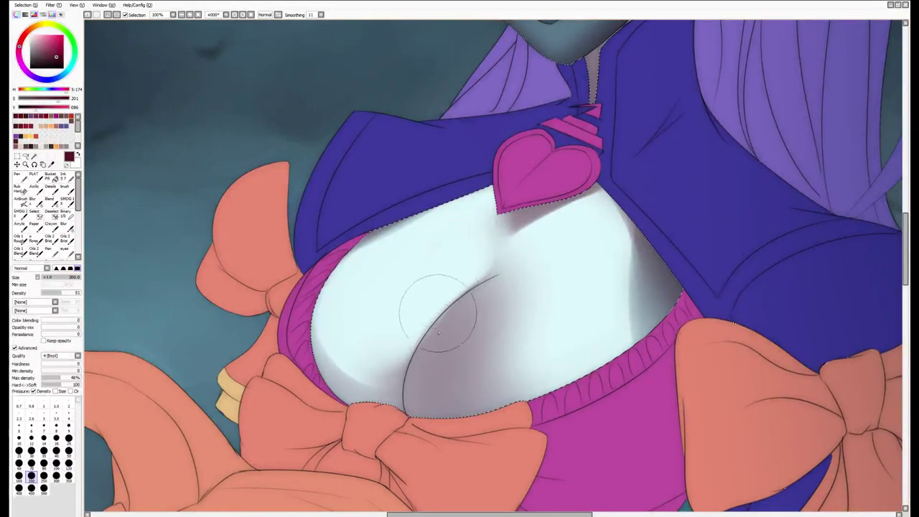
key(bracketleft)
key(bracketleft)
key(bracketleft)
key(bracketleft)
key(bracketleft)
key(bracketleft)
key(bracketleft)
key(bracketleft)
key(bracketleft)
key(bracketleft)
key(bracketleft)
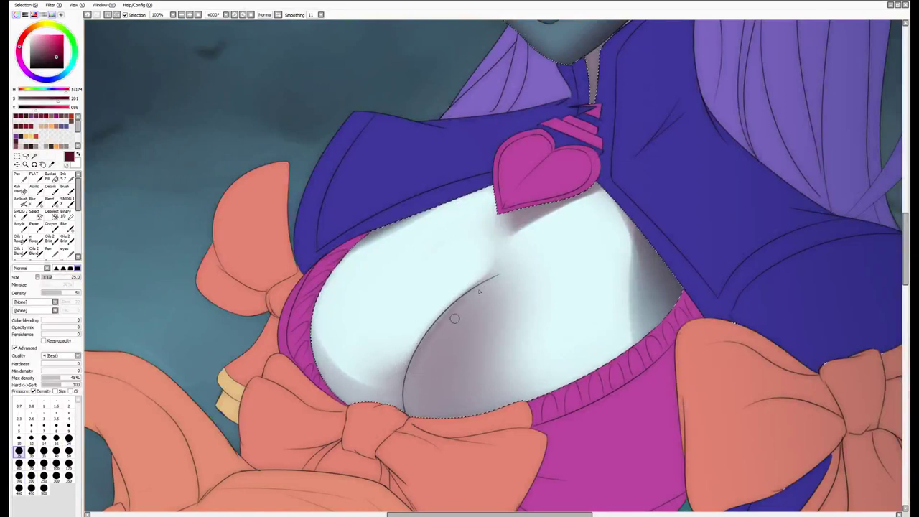
key(bracketright)
key(bracketright)
key(bracketright)
key(bracketright)
key(bracketright)
key(bracketright)
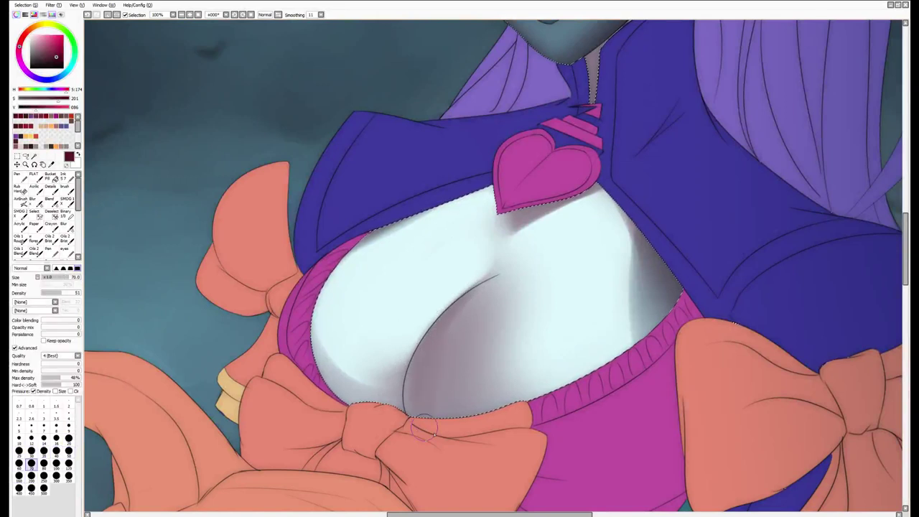
Lighten the left side of the chest with a soft eraser, and airbrush broad soft shading over the chest at sizes 450 and 500
key(b)
key(a)
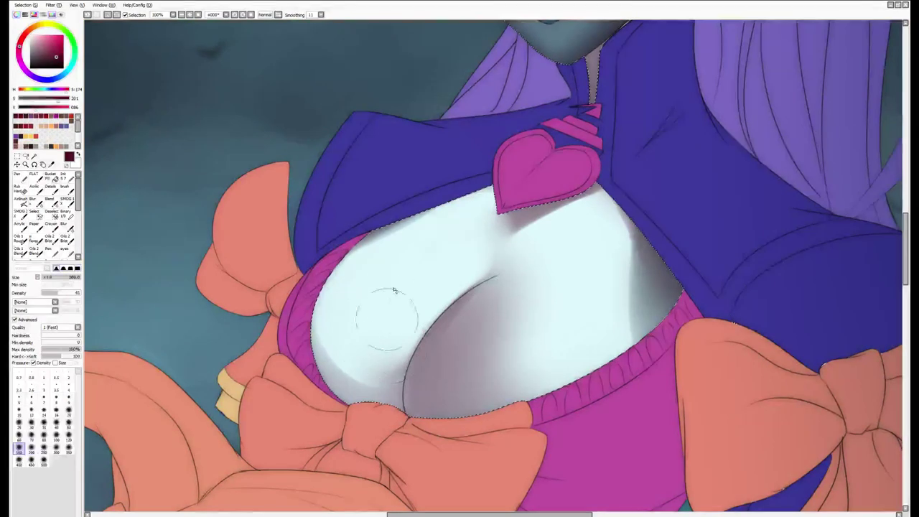
key(b)
drag(395, 415, 410, 349)
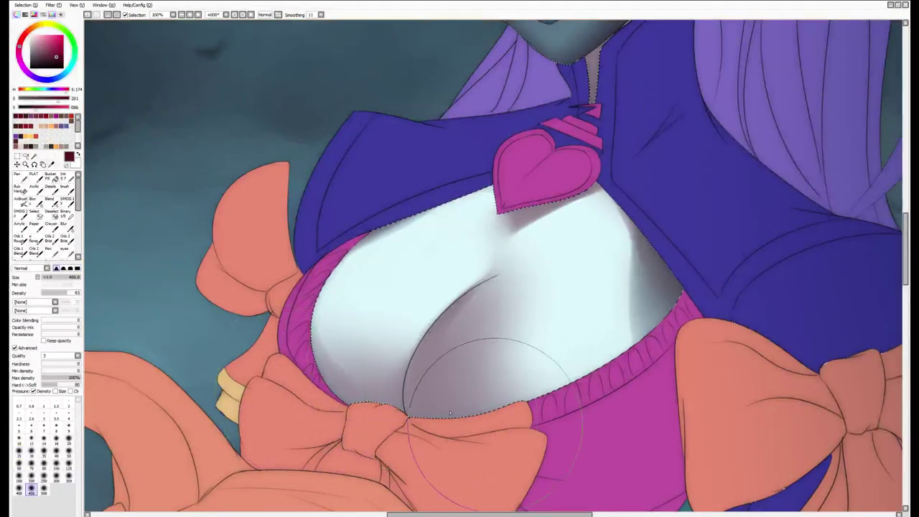
mouse_move(636, 349)
mouse_down()
mouse_move(544, 287)
mouse_move(478, 288)
mouse_up()
key(bracketright)
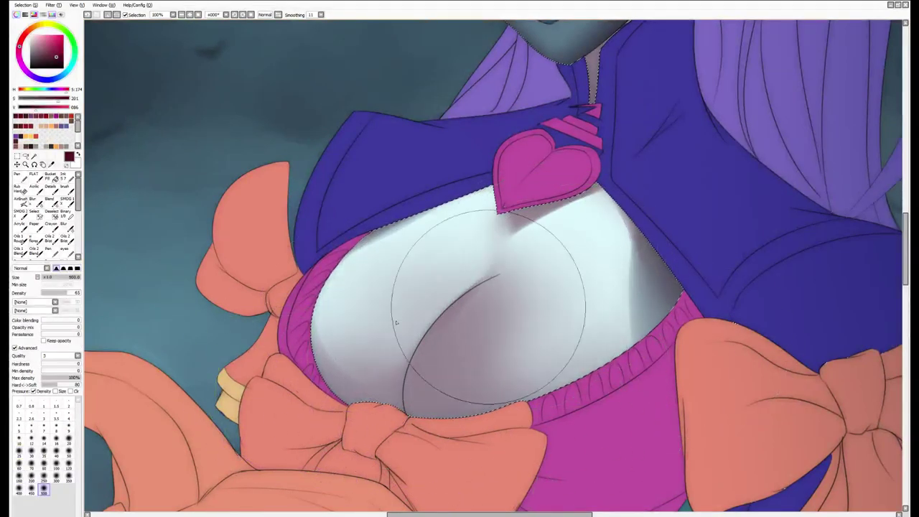
Undo the last airbrush stroke and lighten the chest highlights with the soft eraser at sizes 160 and 400
key(ctrl+z)
key(a)
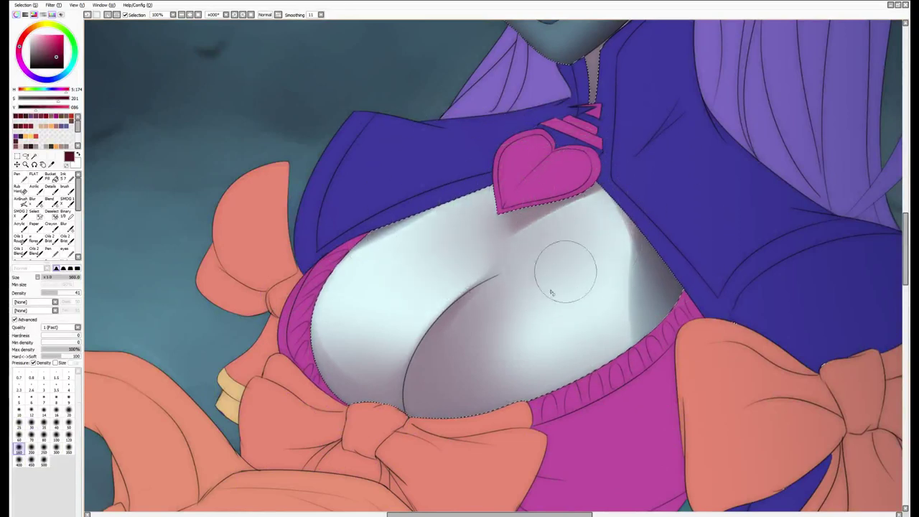
drag(518, 323, 445, 341)
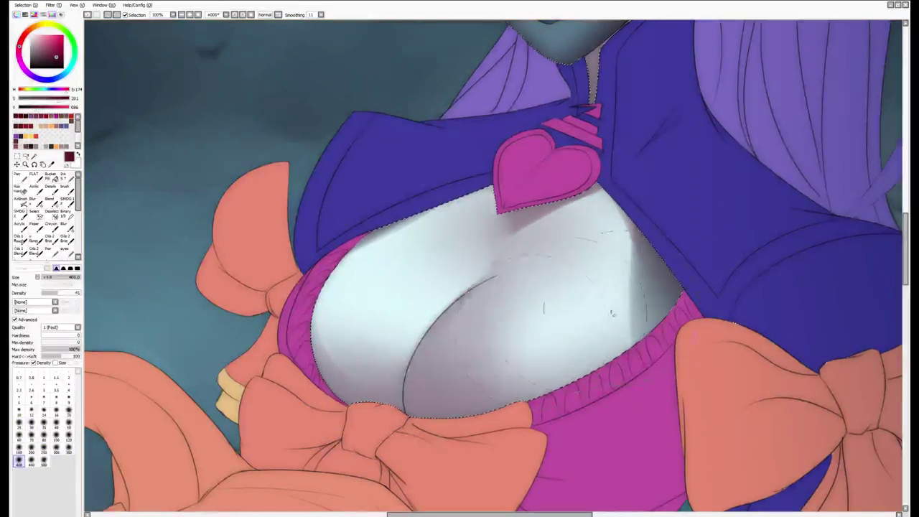
Darken the lower part of the chest with the airbrush at size 250 and restore the highlights with the soft eraser
key(b)
key(bracketleft)
key(bracketleft)
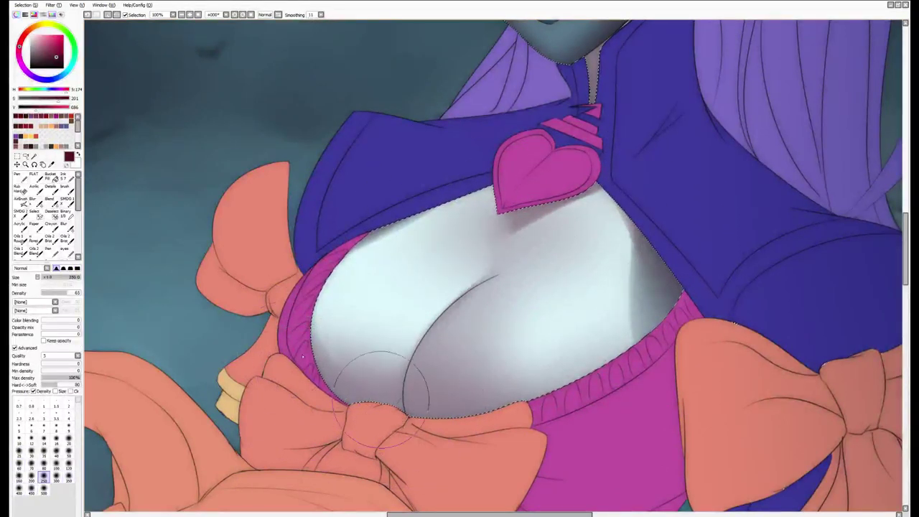
key(a)
mouse_move(574, 328)
mouse_down()
mouse_move(601, 288)
mouse_move(560, 245)
mouse_move(390, 298)
mouse_up()
Paint thin contact shadows on the chest along the jacket and bodice edges with the brush at sizes 70, 14 and 20
key(b)
key(bracketleft)
key(bracketleft)
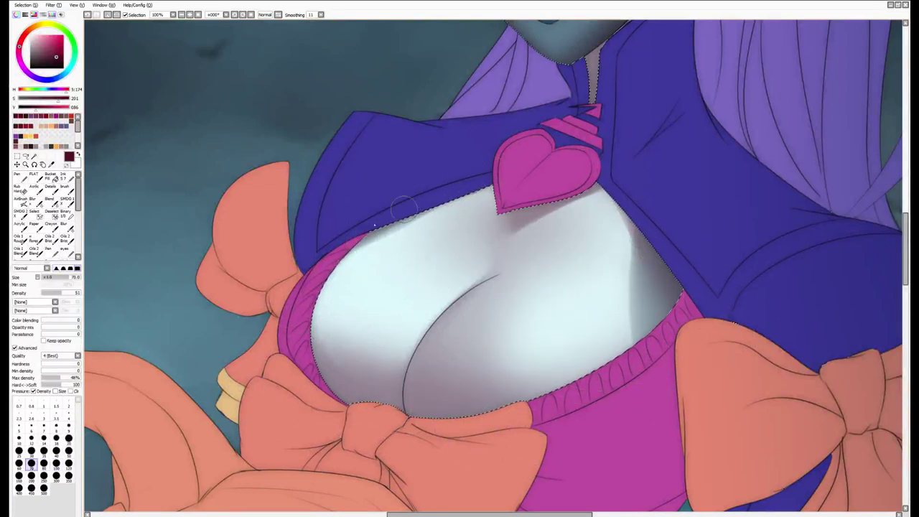
key(bracketleft)
key(bracketleft)
key(bracketleft)
key(bracketleft)
key(bracketleft)
key(bracketleft)
key(bracketleft)
key(bracketleft)
key(bracketleft)
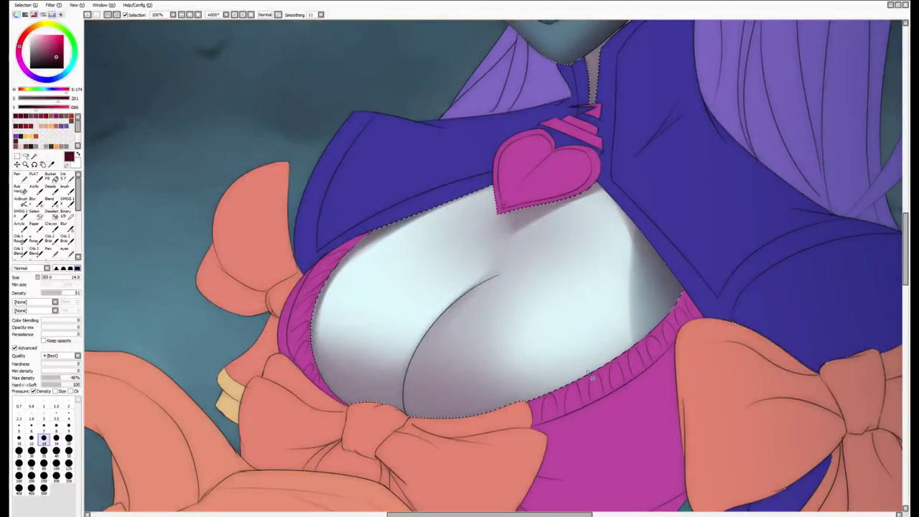
key(bracketright)
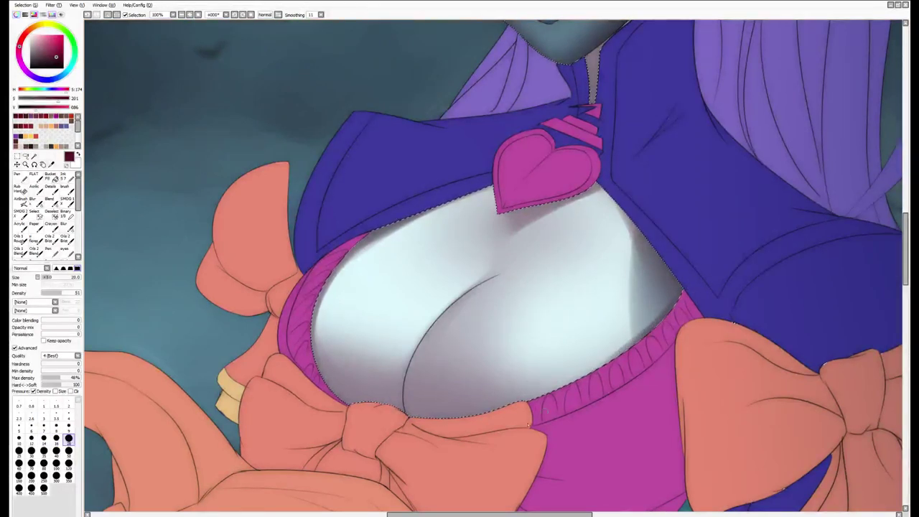
Add soft shading to the upper chest below the heart brooch with the airbrush at sizes 350 and 250
key(a)
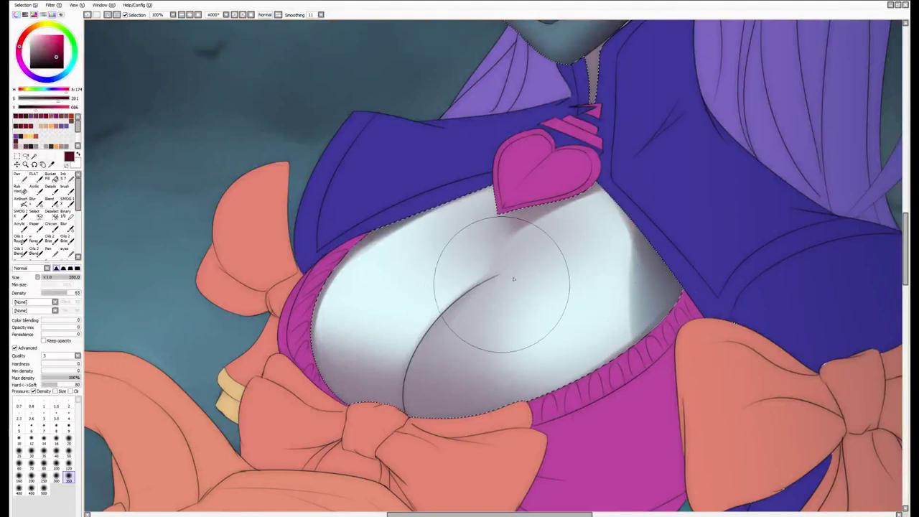
key(bracketleft)
key(bracketleft)
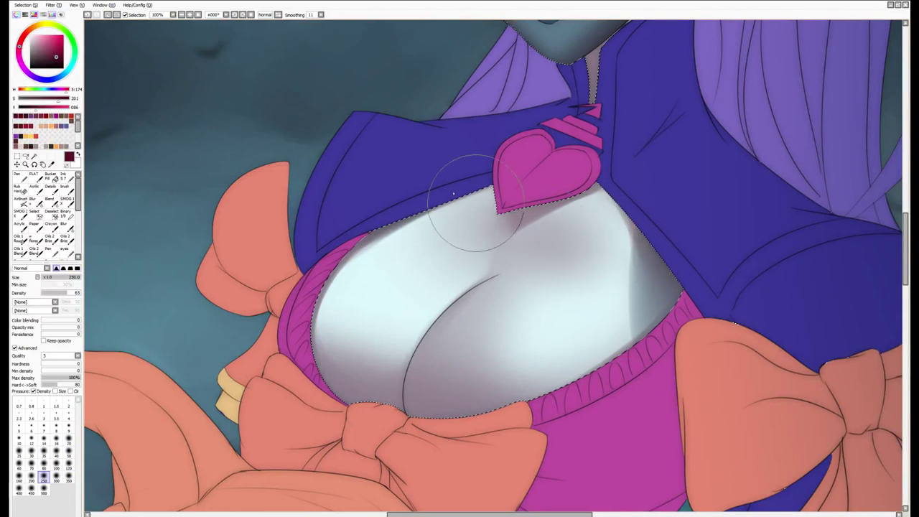
mouse_move(475, 204)
mouse_down()
mouse_move(494, 228)
mouse_move(427, 214)
mouse_move(488, 244)
mouse_move(507, 228)
mouse_move(500, 219)
mouse_move(405, 231)
mouse_move(419, 211)
mouse_move(598, 248)
mouse_move(500, 248)
mouse_move(475, 231)
mouse_move(629, 255)
mouse_up()
Refine the chest shading near the jacket and bodice edges with the brush at size 20 and the airbrush at size 250
key(b)
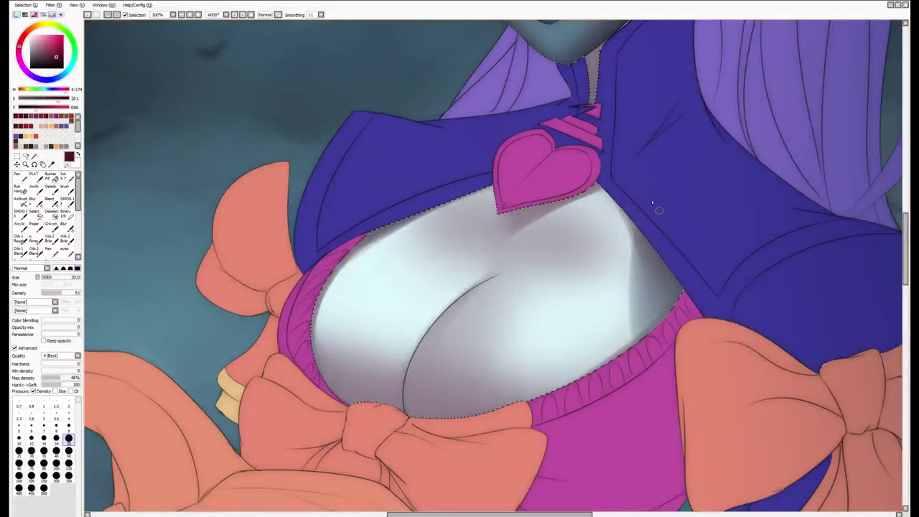
key(a)
drag(601, 376, 616, 318)
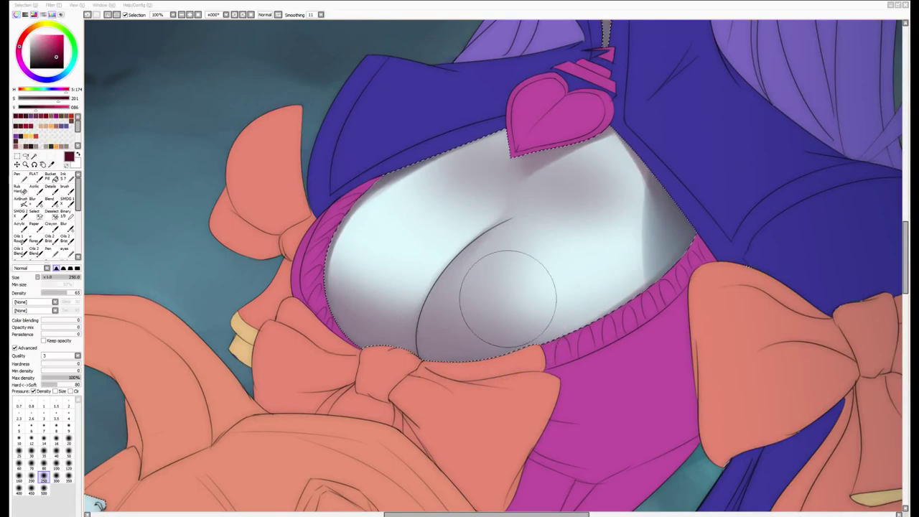
click(489, 316)
Shade the lower fingers of the hand holding the pumpkin with the brush at sizes 40 and 50
scroll(490, 316, down, 2)
scroll(527, 302, up, 6)
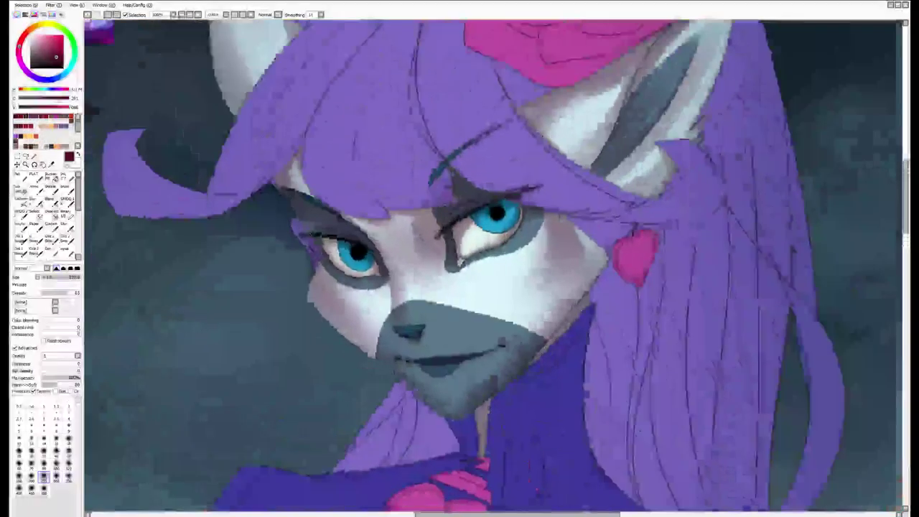
scroll(527, 301, down, 2)
scroll(685, 168, up, 2)
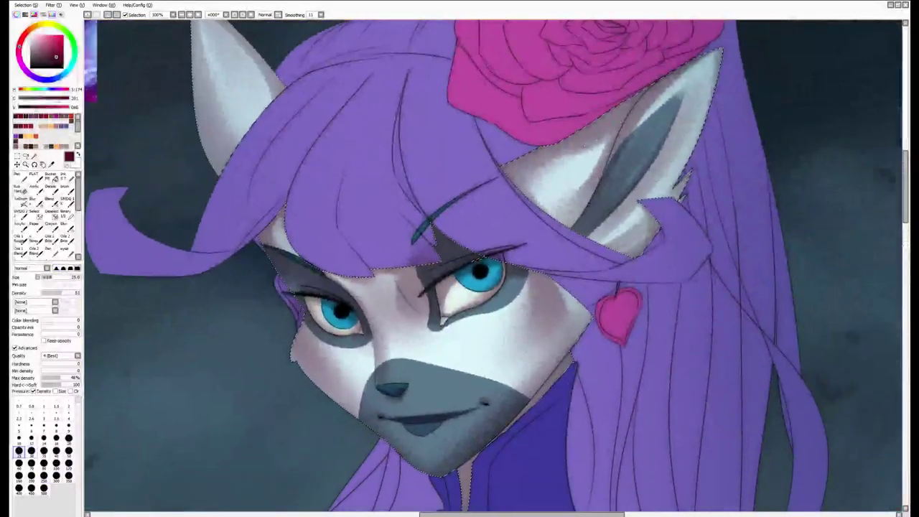
scroll(580, 147, down, 10)
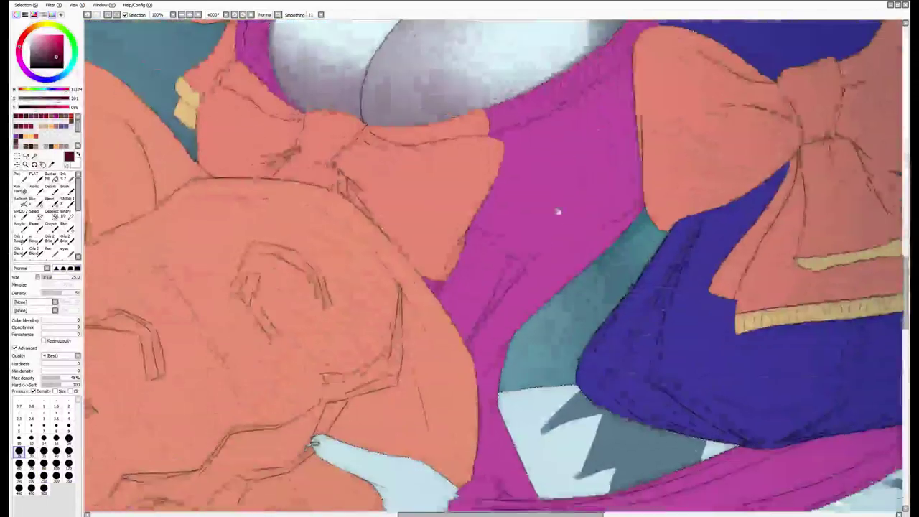
key(bracketright)
key(bracketright)
key(bracketright)
key(bracketright)
key(bracketright)
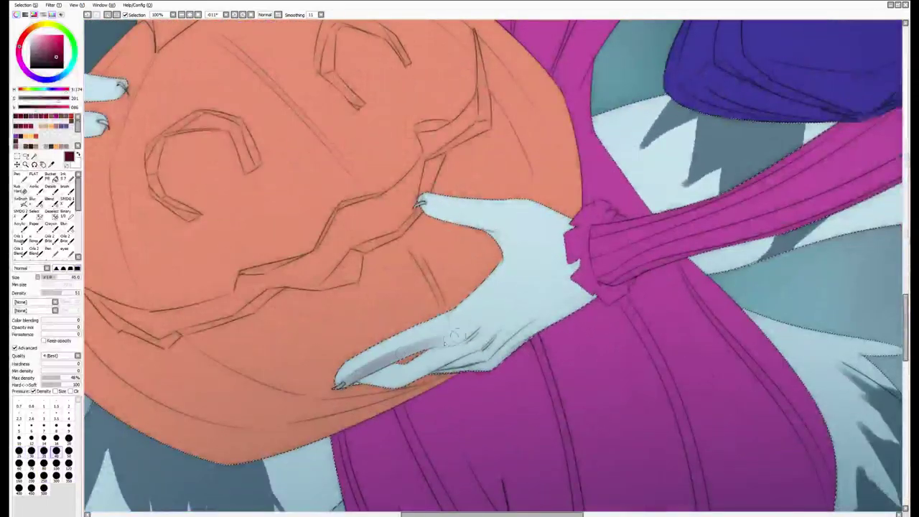
key(bracketright)
mouse_move(465, 334)
mouse_down()
mouse_move(396, 357)
mouse_move(354, 388)
mouse_up()
key(bracketleft)
key(bracketleft)
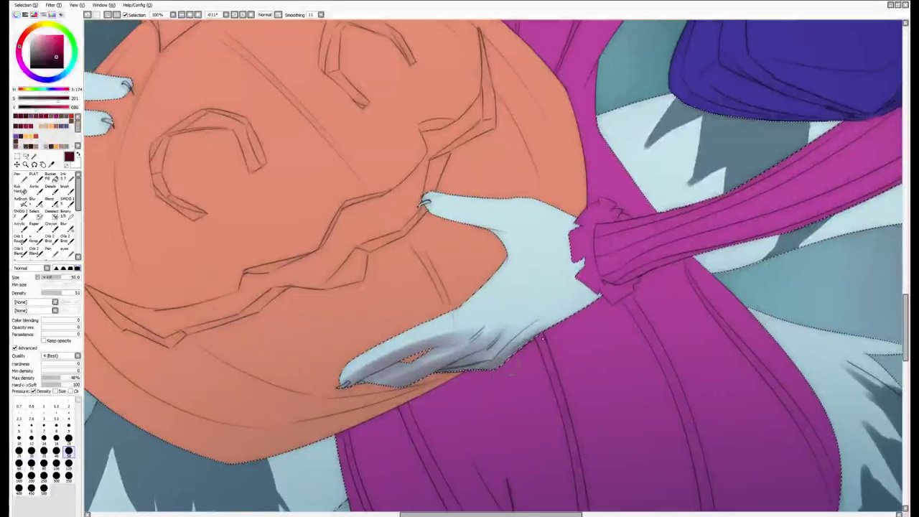
Paint shadow strokes along the underside of the hand up to the sleeve cuff with the brush at sizes 35 and 70
key(bracketleft)
key(bracketleft)
key(bracketleft)
key(bracketright)
key(bracketright)
key(bracketleft)
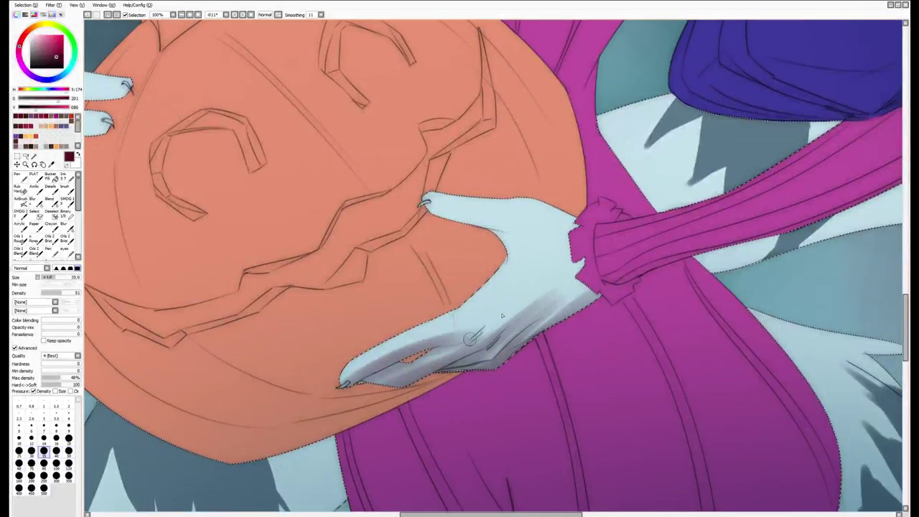
key(bracketright)
key(bracketright)
key(bracketright)
key(bracketright)
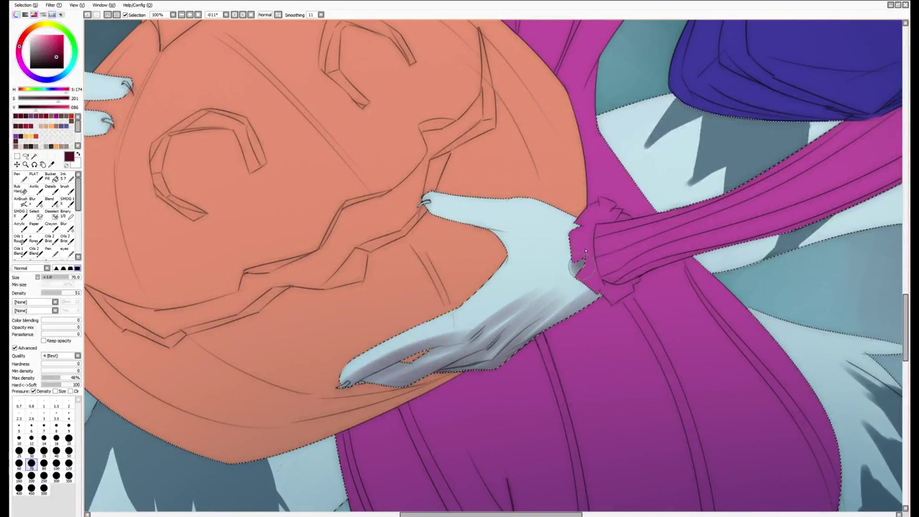
Soften the hand's shading with the airbrush at size 250, and shade the thumb curve at size 80 and blend it at size 100
key(b)
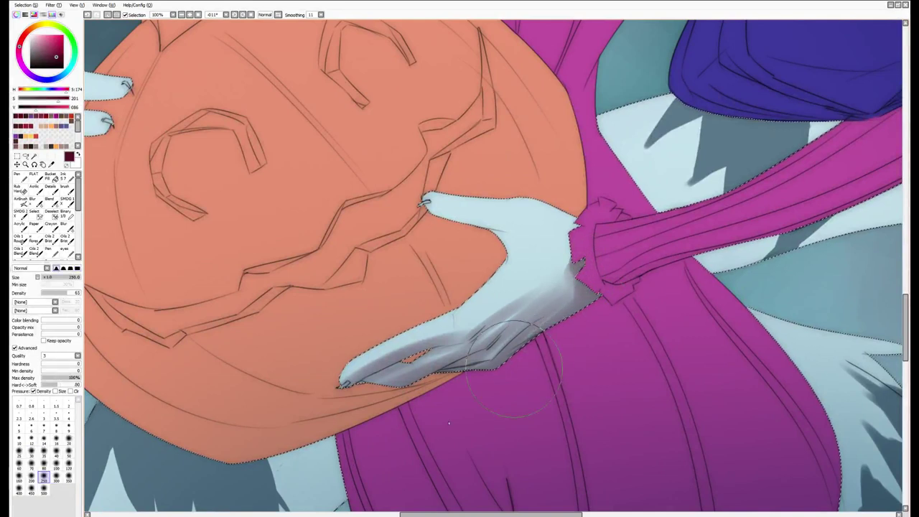
key(n)
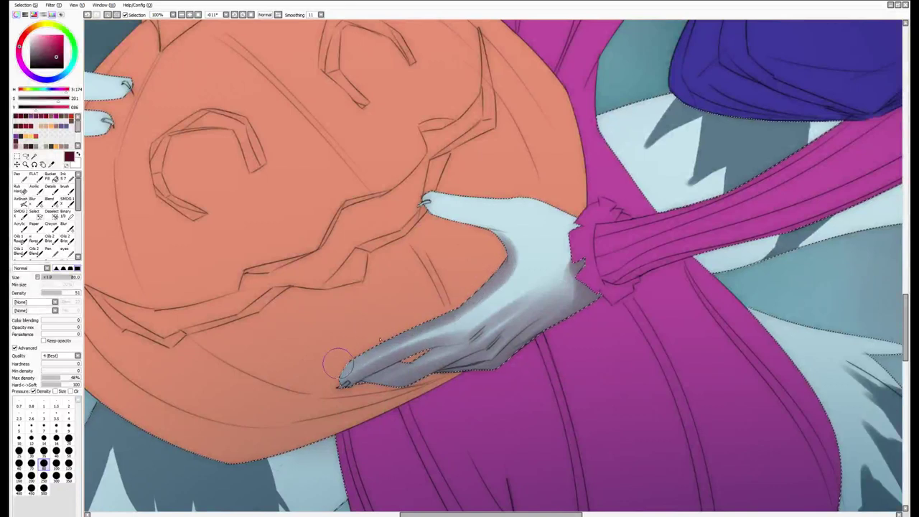
key(v)
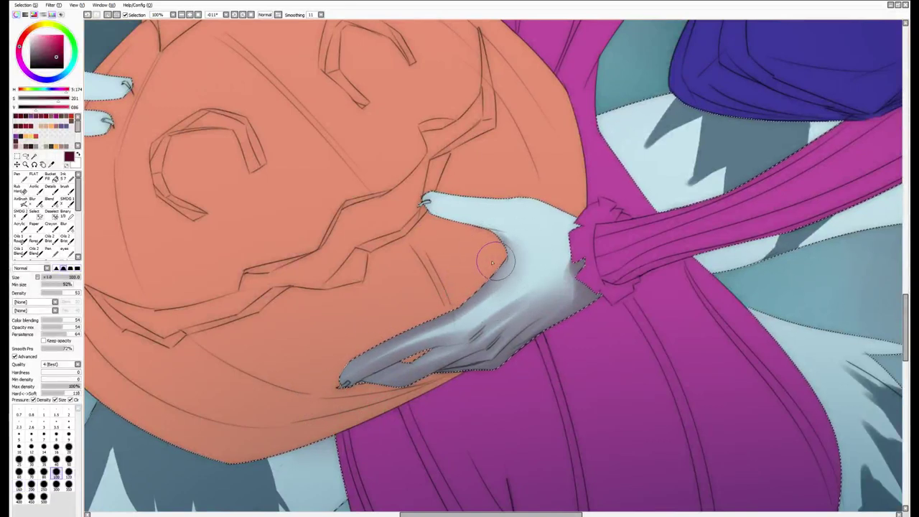
key(b)
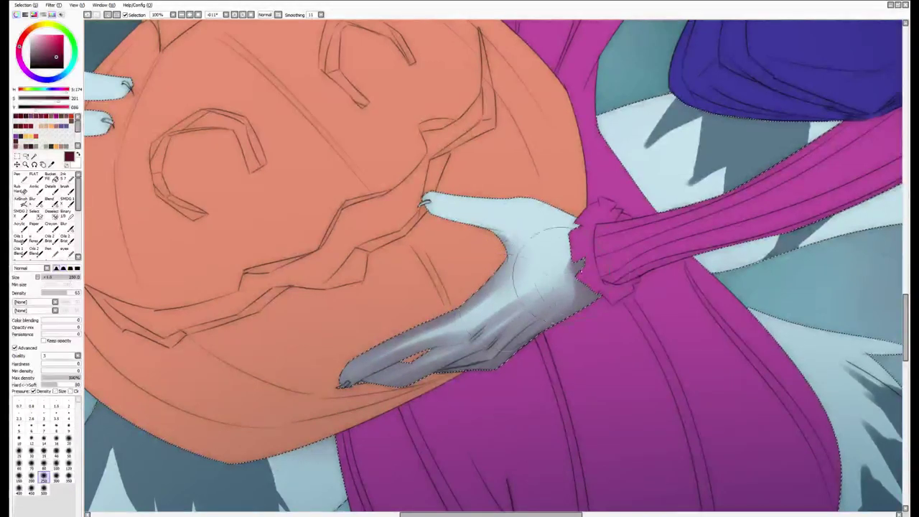
key(End)
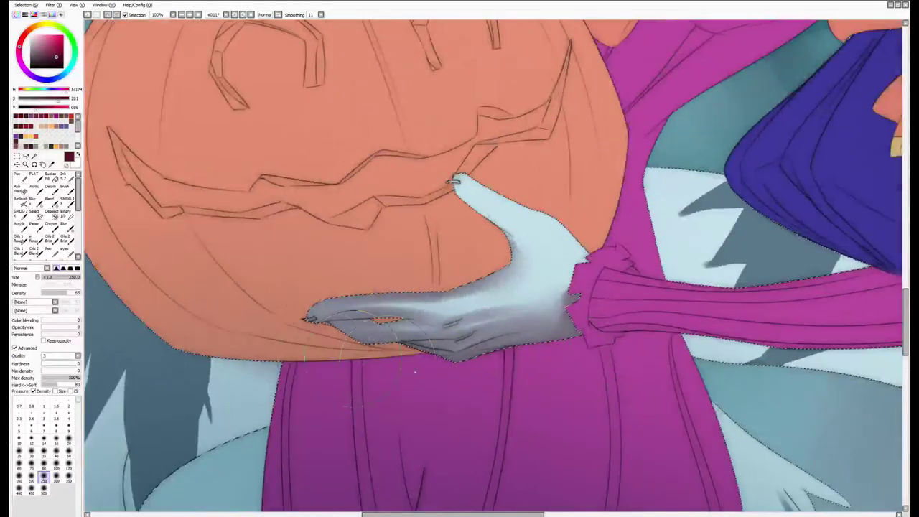
Carve fine light streaks between the knuckles and fingers of the hand under the pumpkin with the eraser at size 14
key(Delete)
key(e)
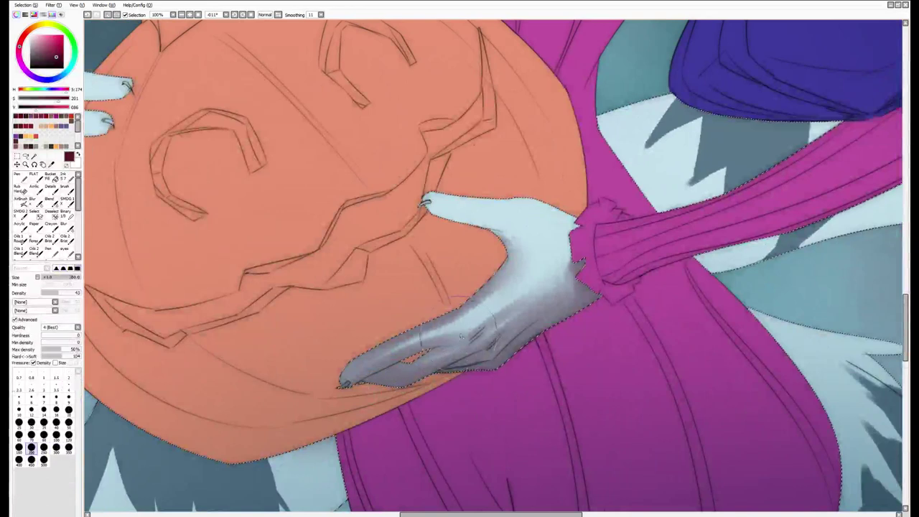
key(bracketleft)
key(bracketleft)
key(bracketleft)
key(bracketleft)
key(bracketleft)
key(bracketleft)
key(bracketleft)
key(bracketleft)
key(bracketleft)
key(bracketleft)
key(bracketleft)
key(bracketleft)
key(bracketleft)
key(bracketleft)
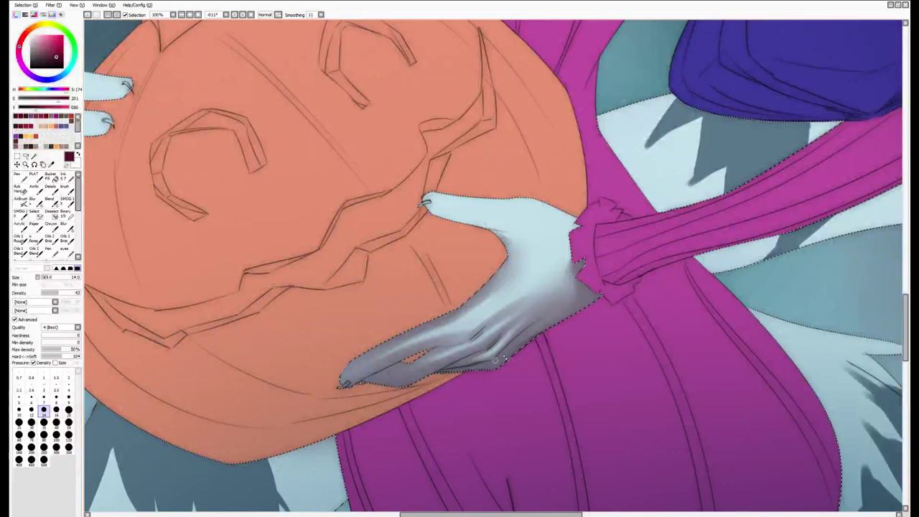
Shade the thumb and the hand's upper edge toward the sleeve cuff with the brush at sizes 80 and 100
key(b)
key(End)
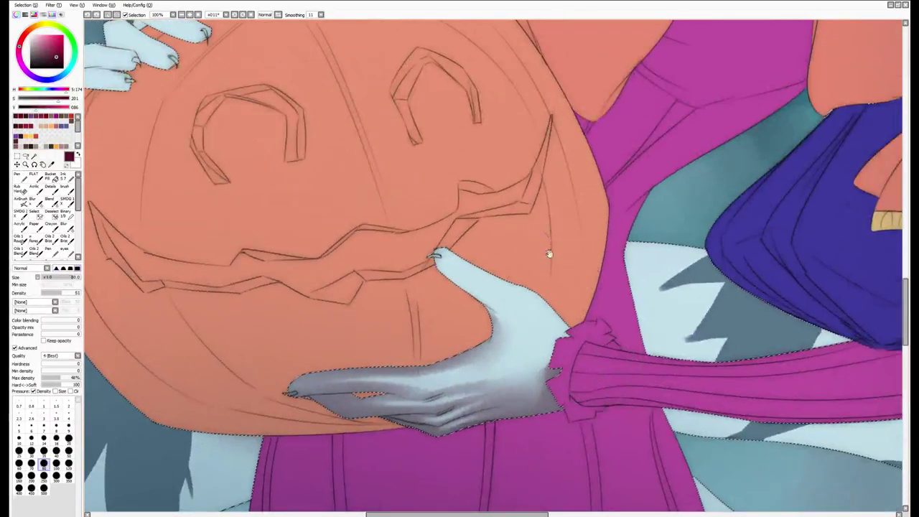
mouse_move(548, 254)
mouse_down()
mouse_move(558, 308)
mouse_move(556, 247)
mouse_up()
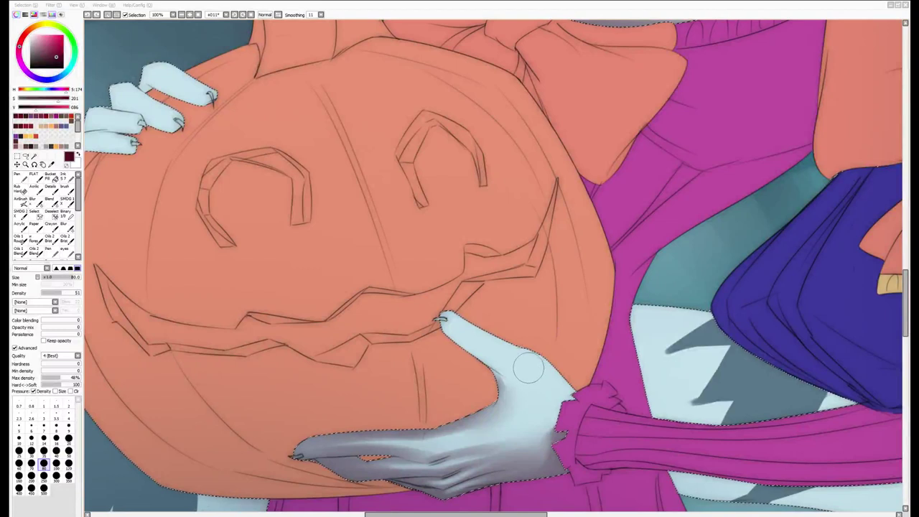
scroll(542, 308, down, 2)
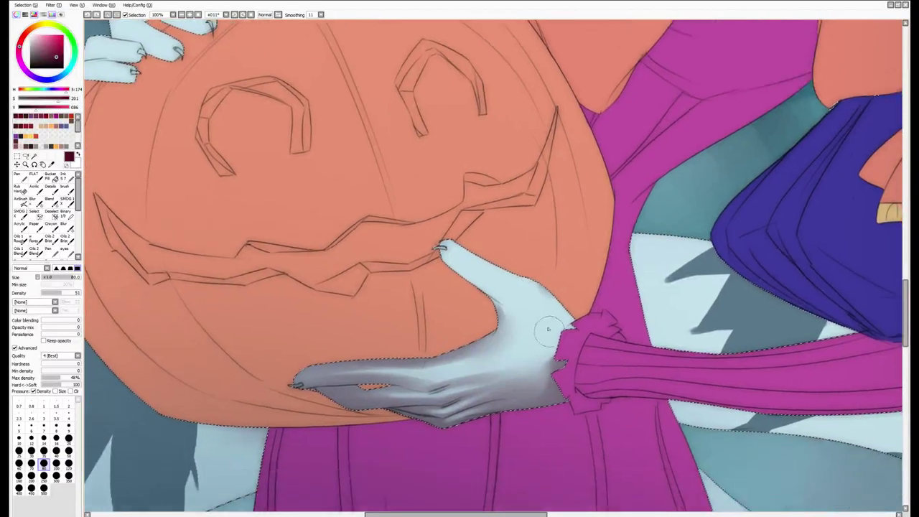
key(bracketright)
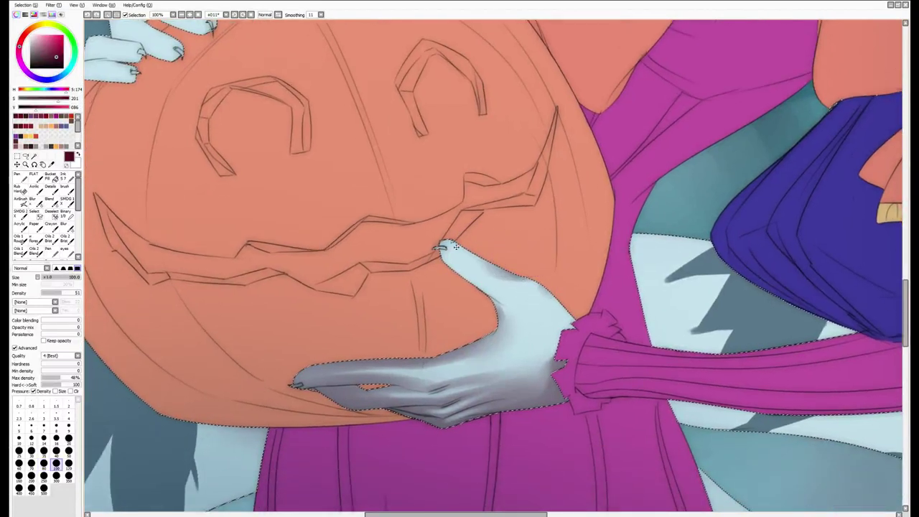
drag(455, 247, 508, 289)
mouse_move(421, 245)
mouse_down()
mouse_move(441, 271)
mouse_move(517, 320)
mouse_move(475, 241)
mouse_move(508, 241)
mouse_move(543, 269)
mouse_move(570, 324)
mouse_up()
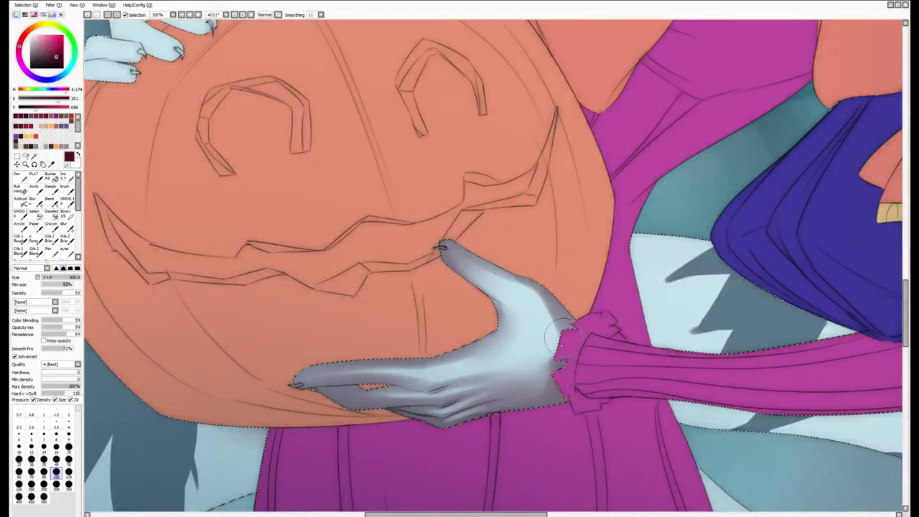
Blend the thumb and wrist shading at size 100, and soften it with the airbrush at size 250
key(e)
key(b)
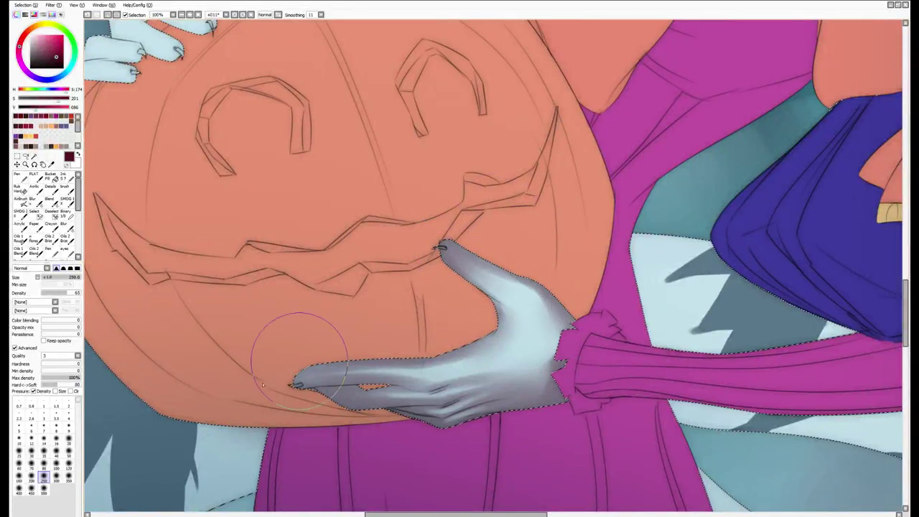
mouse_move(622, 299)
mouse_down()
mouse_move(499, 361)
mouse_move(460, 301)
mouse_up()
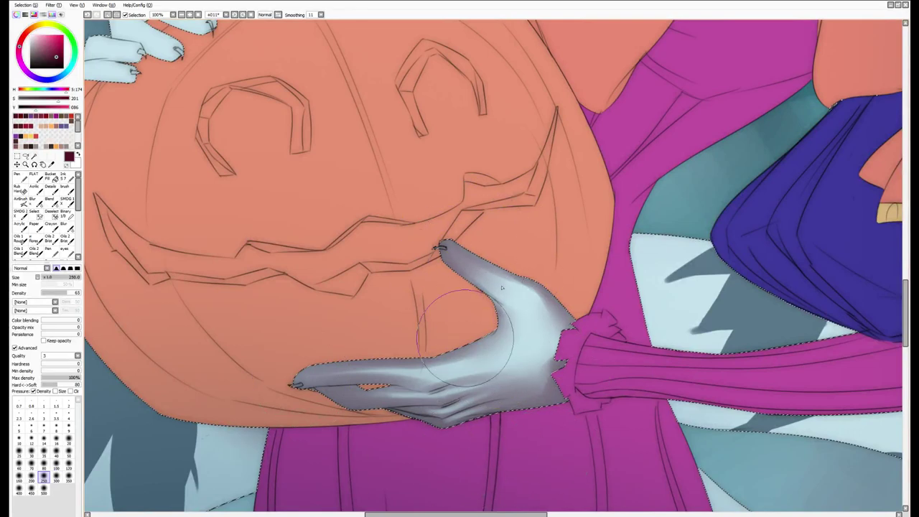
drag(657, 327, 779, 449)
Shade the four fingers resting on the pumpkin's upper edge with the brush at sizes 100, 25 and 35
scroll(460, 266, down, 3)
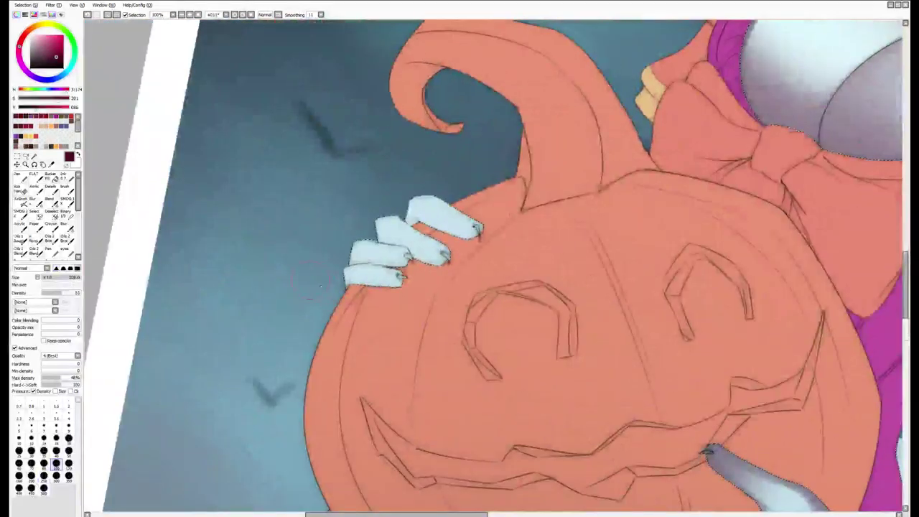
key(b)
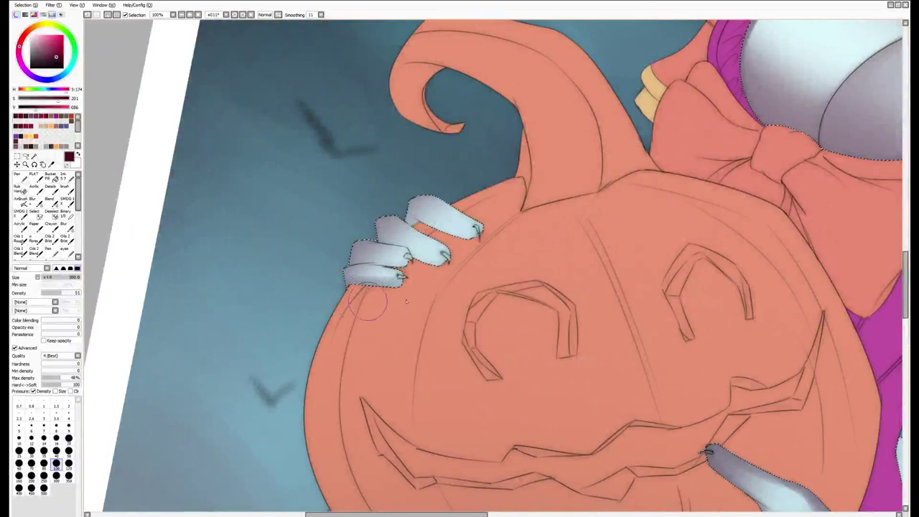
key(bracketleft)
key(bracketleft)
key(bracketleft)
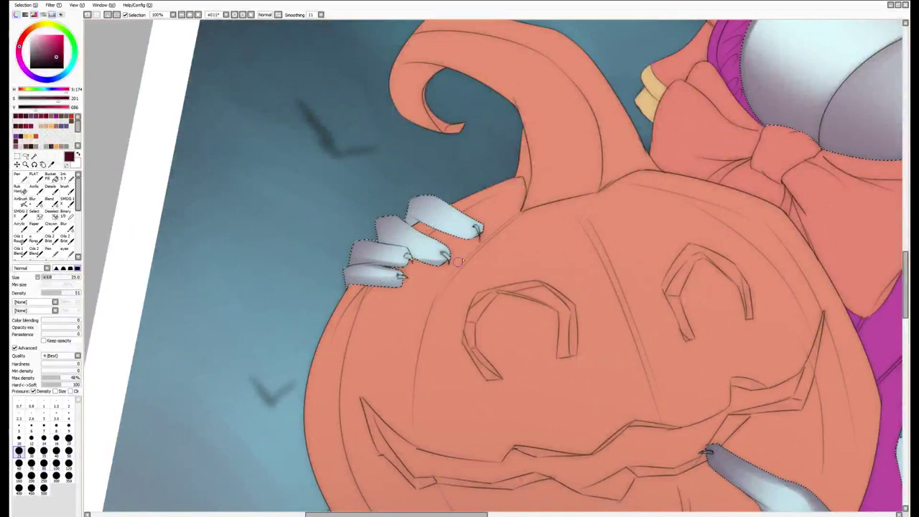
key(bracketright)
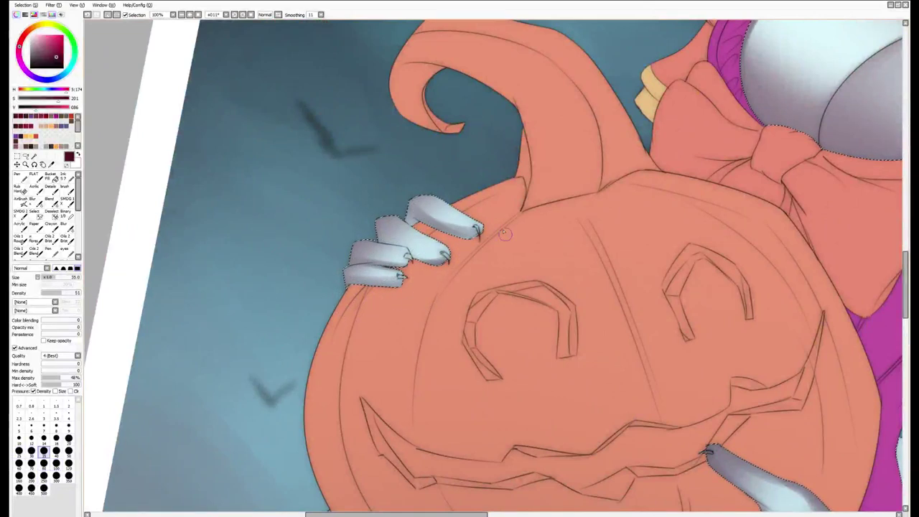
Soften the four fingers' shading with the airbrush at size 250, and refine their edges with the brush at sizes 14 and 35
key(e)
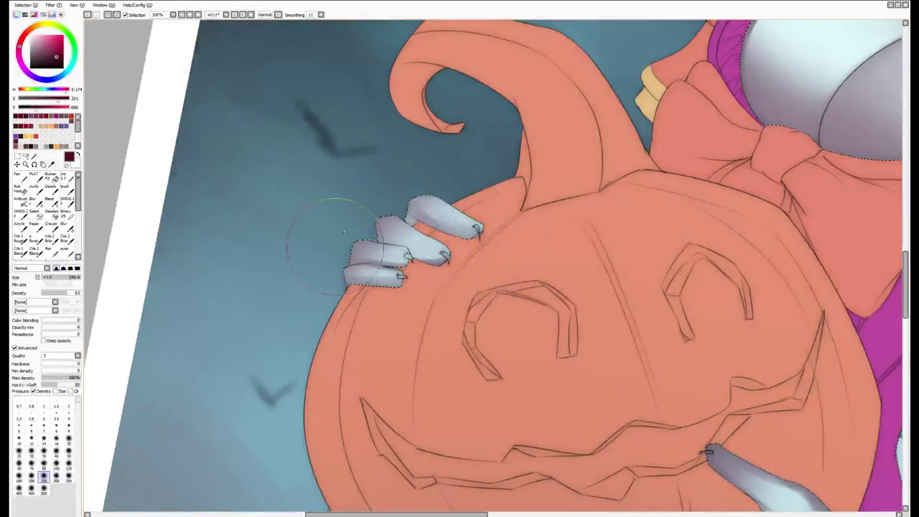
key(b)
key(bracketleft)
key(bracketleft)
key(bracketleft)
key(bracketleft)
key(bracketleft)
key(bracketleft)
key(bracketright)
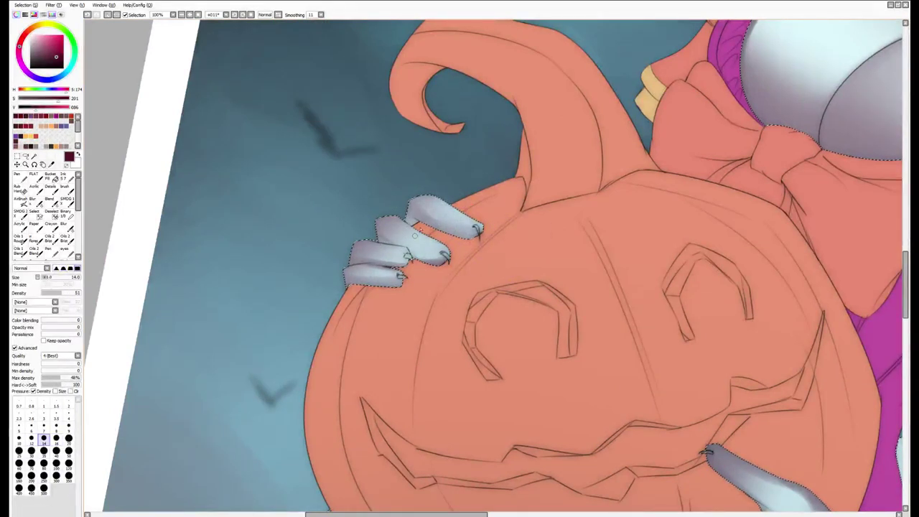
key(bracketright)
key(bracketright)
key(bracketright)
key(bracketright)
key(bracketright)
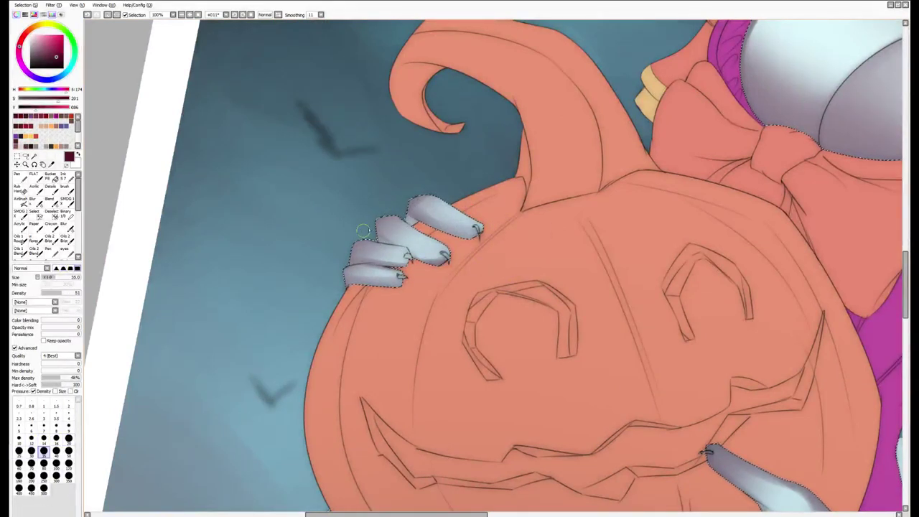
scroll(331, 292, down, 2)
key(e)
scroll(339, 236, up, 4)
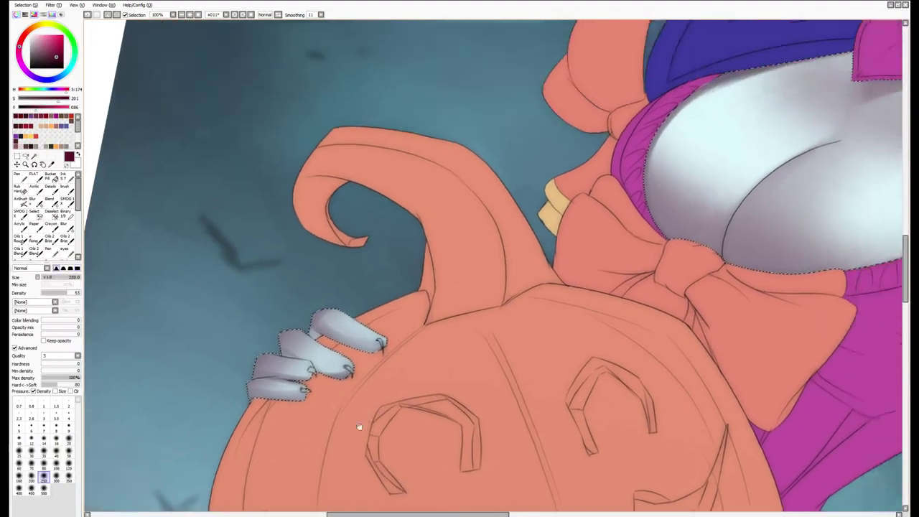
mouse_move(393, 394)
mouse_down()
mouse_move(400, 476)
mouse_move(434, 316)
mouse_move(424, 303)
mouse_move(363, 472)
mouse_up()
Paint broad shadows on the tail's light and dark fur bands below the pumpkin with the brush at size 250
scroll(435, 316, down, 3)
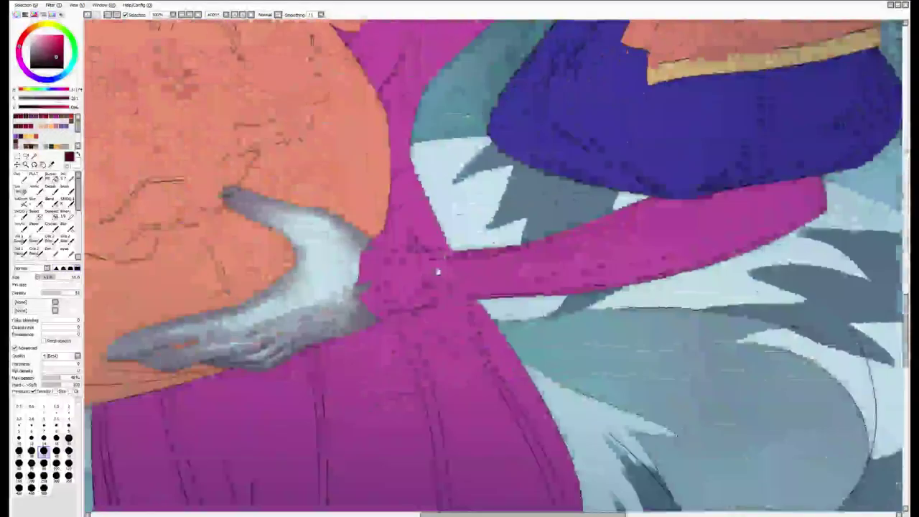
scroll(540, 385, down, 10)
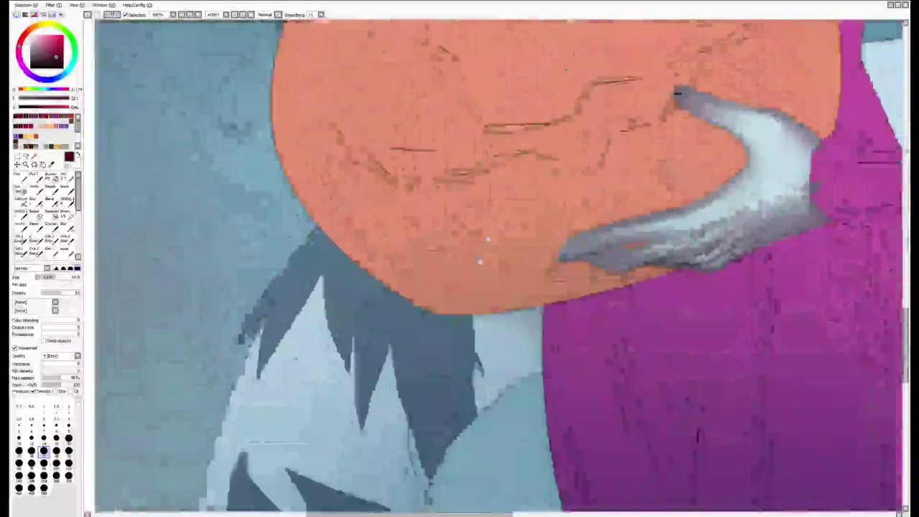
scroll(467, 85, down, 5)
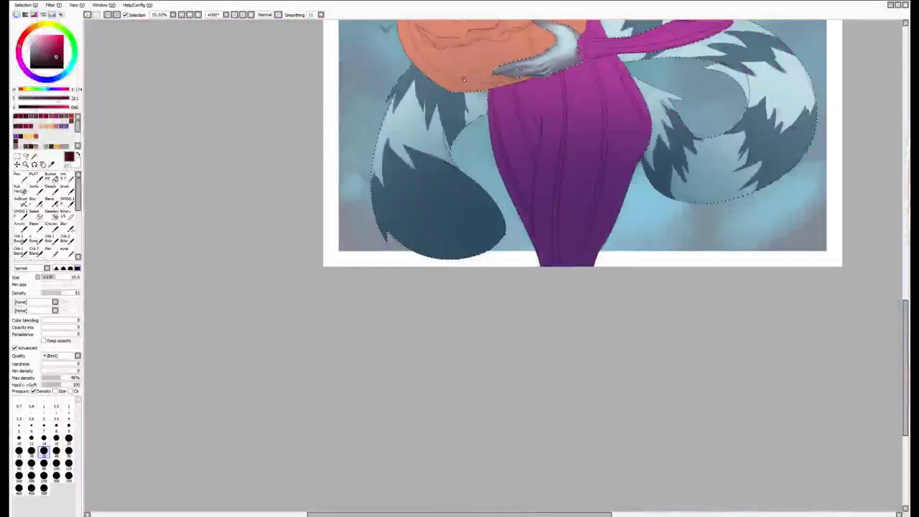
scroll(445, 318, up, 5)
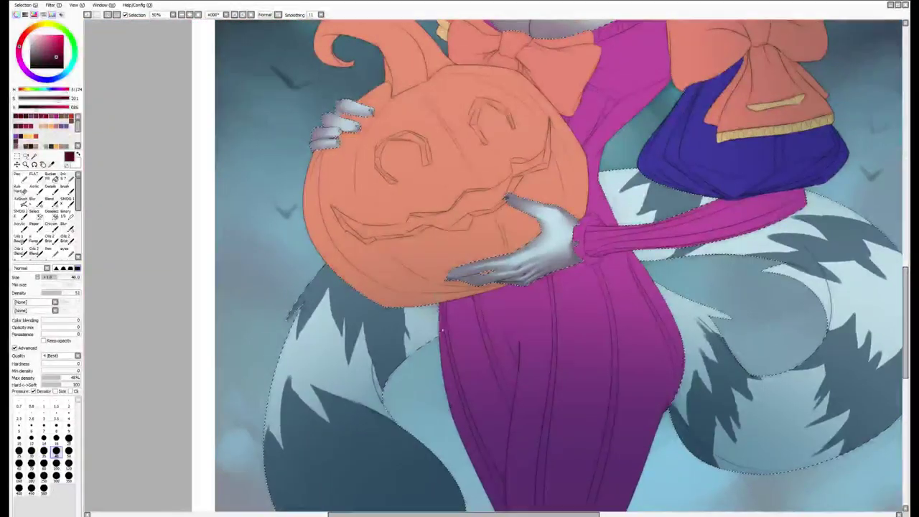
click(43, 475)
drag(402, 334, 435, 266)
drag(371, 330, 380, 423)
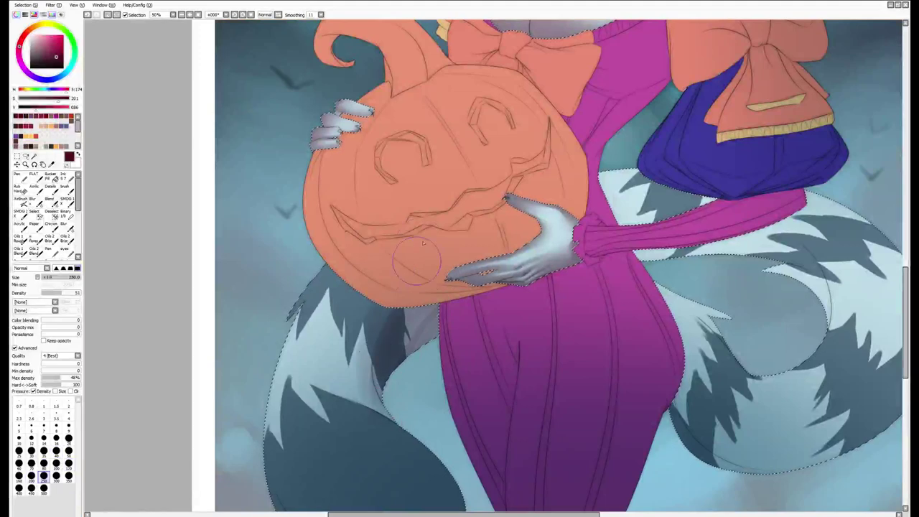
mouse_move(353, 281)
mouse_down()
mouse_move(329, 322)
mouse_move(327, 381)
mouse_up()
Shade the outer edges and lower side of the dark tail tip with the brush at sizes 160 and 250
scroll(301, 460, down, 3)
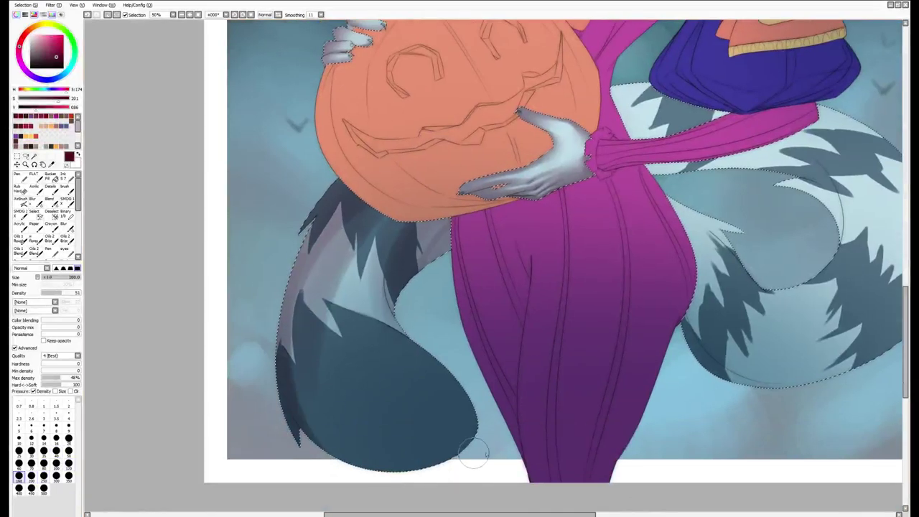
drag(359, 431, 326, 409)
drag(453, 373, 337, 452)
drag(467, 366, 402, 424)
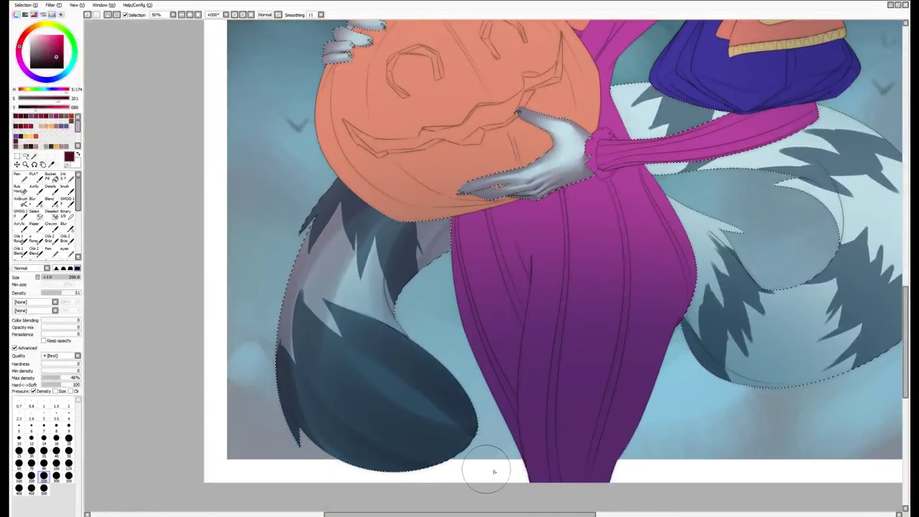
Paint long curved fur strands across the dark tail tip with smaller brush sizes, including 70
key([)
key([)
key([)
mouse_move(437, 399)
mouse_down()
mouse_move(370, 434)
mouse_move(337, 438)
mouse_move(324, 393)
mouse_up()
key(])
key(])
key([)
key([)
key(])
key(])
key(])
drag(356, 431, 324, 336)
key(])
drag(343, 368, 327, 305)
key(])
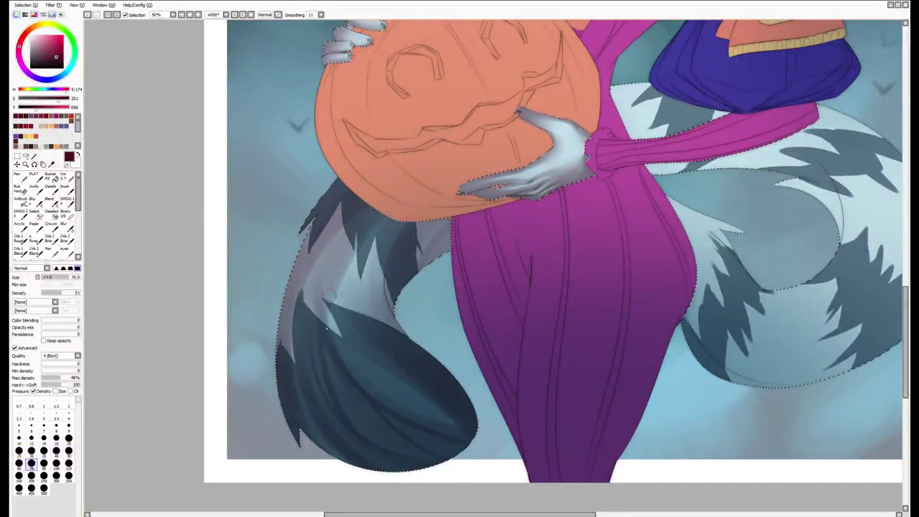
Add fur strand shadows from the dark tail tip up through the light band with the brush around size 70
key(])
key(])
key(bracketleft)
mouse_move(424, 402)
mouse_down()
mouse_move(338, 330)
mouse_move(338, 280)
mouse_move(363, 240)
mouse_up()
key(bracketleft)
key(bracketleft)
key(bracketright)
key(bracketright)
key(bracketright)
key(bracketleft)
key(bracketleft)
drag(345, 320, 359, 238)
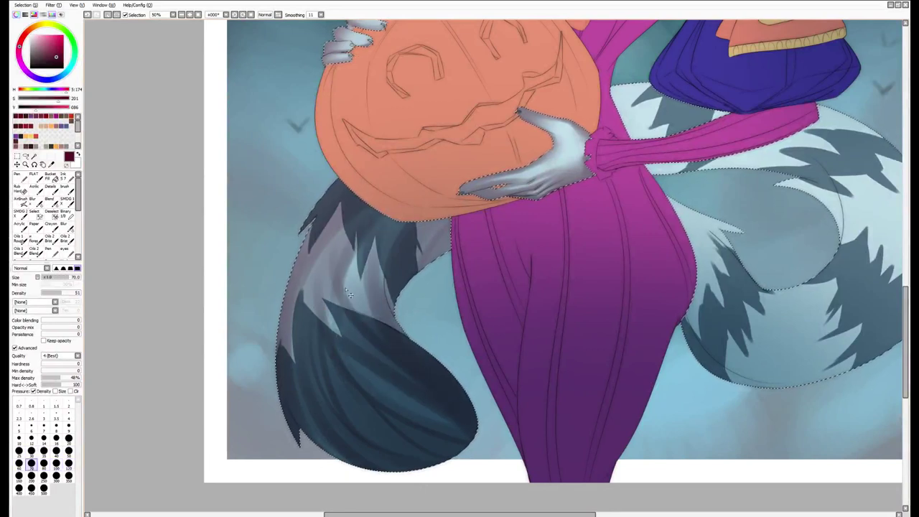
key(bracketleft)
drag(349, 294, 354, 240)
key(bracketleft)
key(bracketleft)
Blend the light tail band's strands at size 100, and deepen the fur shading with the brush at sizes 35 and 120
key(b)
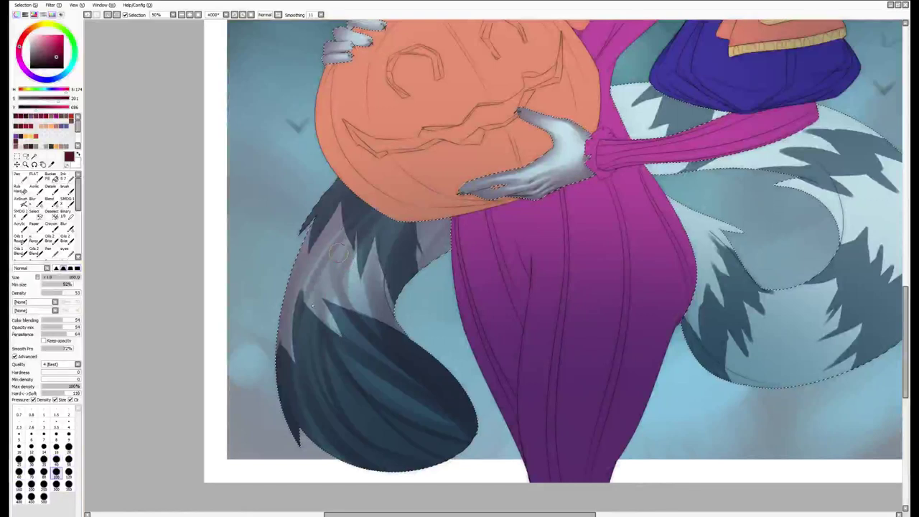
key(v)
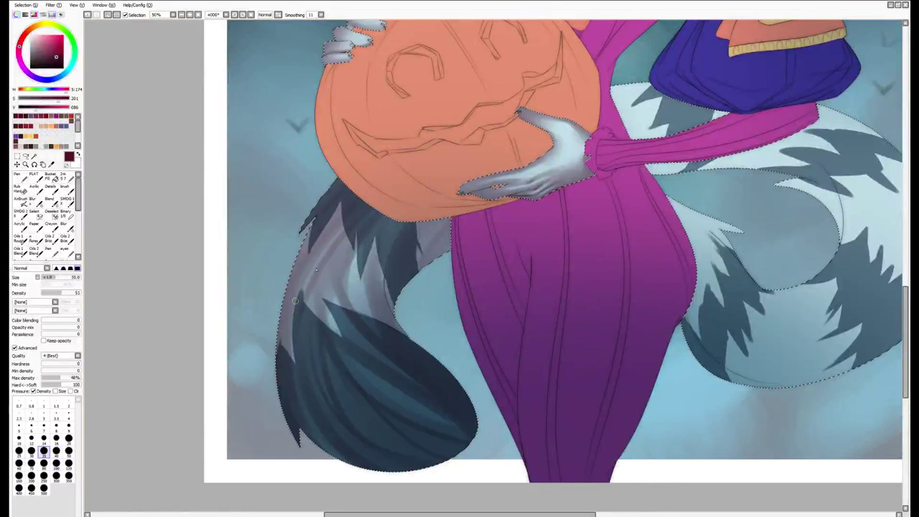
key(bracketright)
key(bracketright)
key(bracketright)
key(bracketright)
key(bracketright)
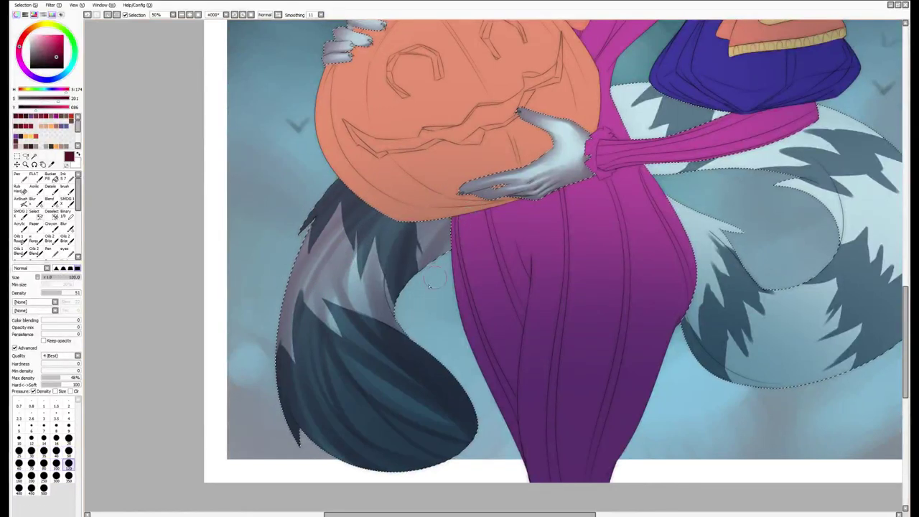
Lighten the middle of the tail's light band and dark tip with the soft eraser at size 450
key(e)
key(bracketright)
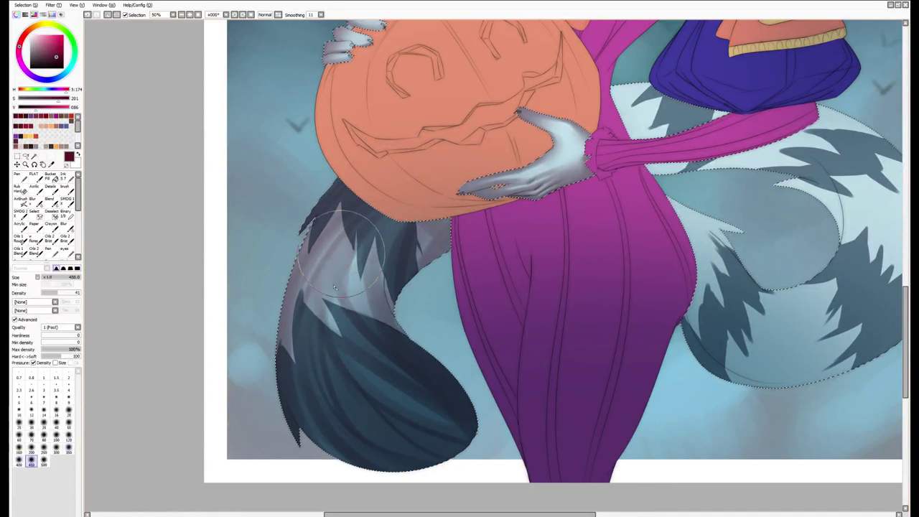
key(bracketright)
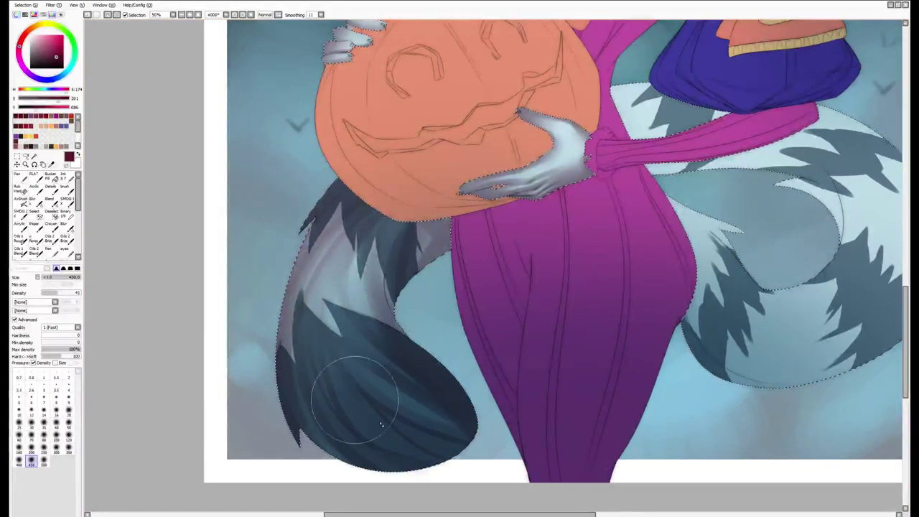
Shade the outer curve of the striped tail behind the hip with the brush at sizes 350 and 300
key(b)
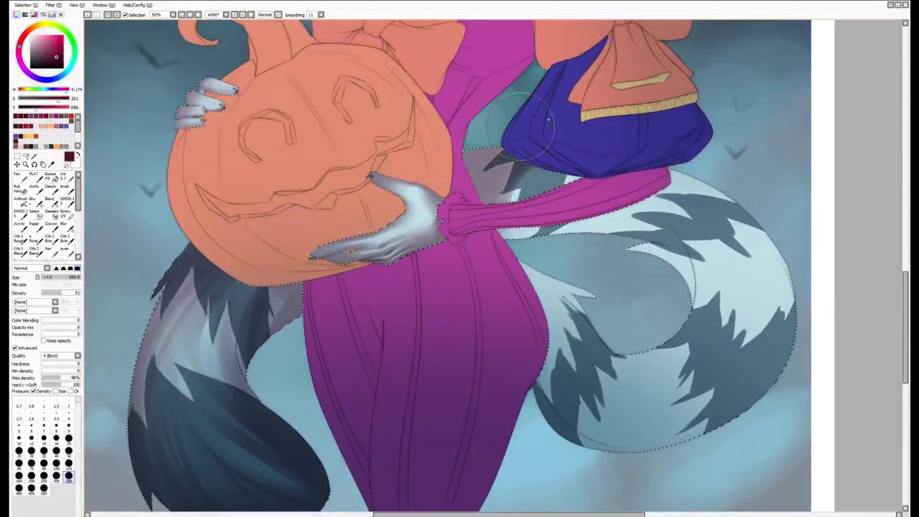
drag(832, 355, 765, 336)
mouse_move(711, 302)
mouse_down()
mouse_move(502, 420)
mouse_move(450, 382)
mouse_move(503, 394)
mouse_move(472, 420)
mouse_move(478, 433)
mouse_up()
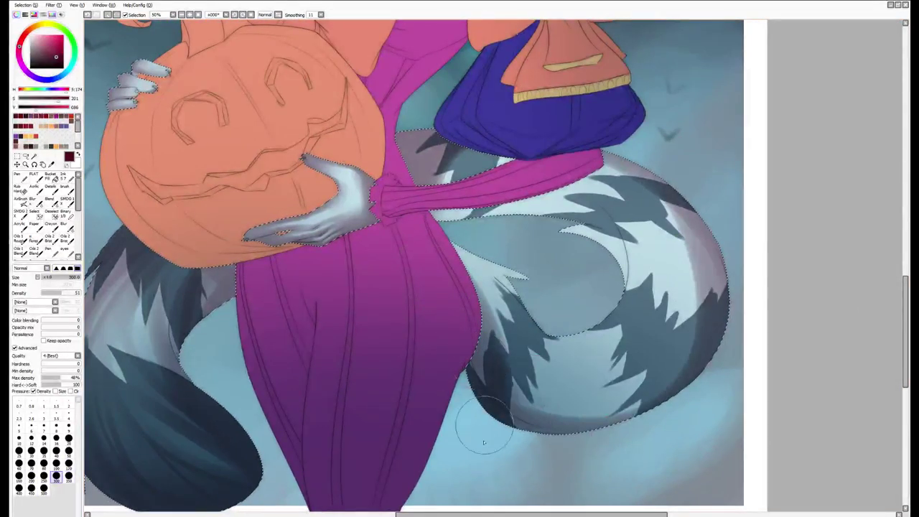
Shade the striped tail's lower and inner curves and the fur tuft by the hip with the brush at sizes 160 and 60
key(bracketleft)
key(bracketleft)
key(bracketleft)
key(bracketleft)
mouse_move(458, 352)
mouse_down()
mouse_move(632, 385)
mouse_move(667, 381)
mouse_up()
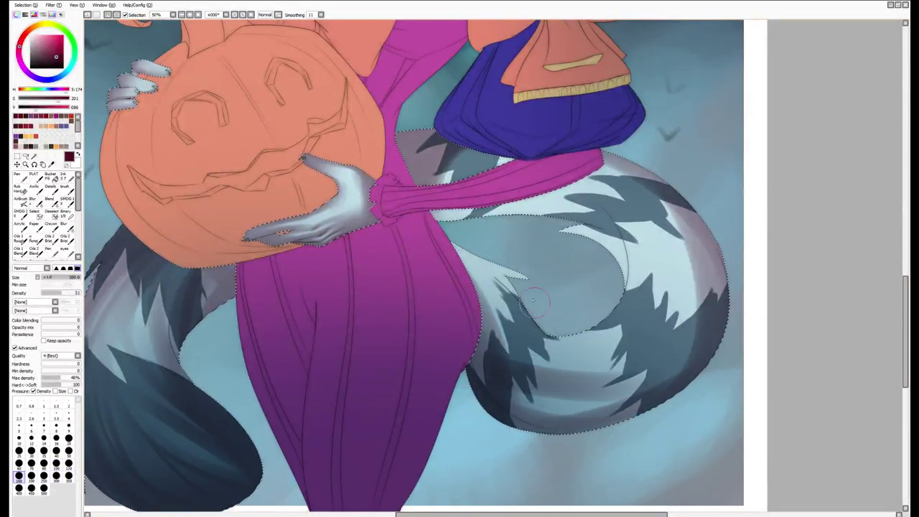
mouse_move(531, 309)
mouse_down()
mouse_move(544, 327)
mouse_move(618, 331)
mouse_up()
key(bracketleft)
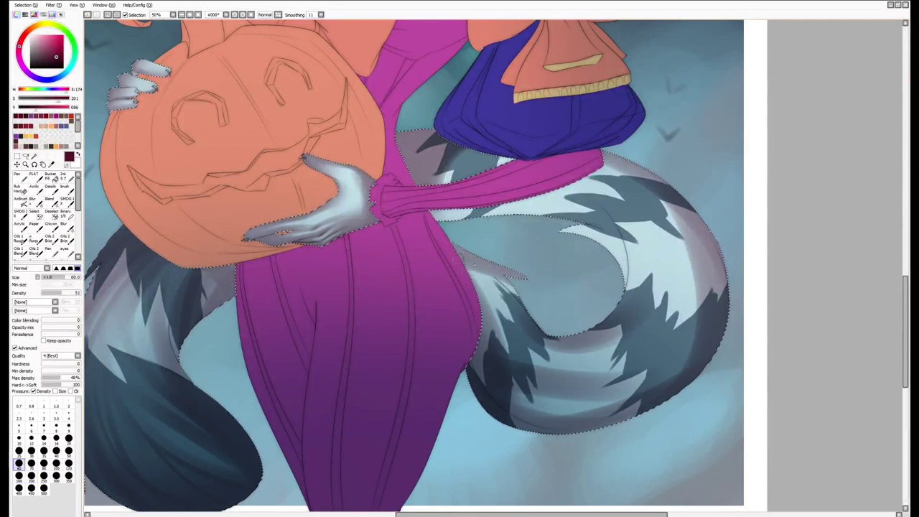
Shade the striped tail's lower curve and bright outer band with the brush at sizes 60 and 120
mouse_move(517, 344)
mouse_down()
mouse_move(471, 263)
mouse_move(554, 388)
mouse_move(647, 360)
mouse_up()
drag(546, 377, 675, 359)
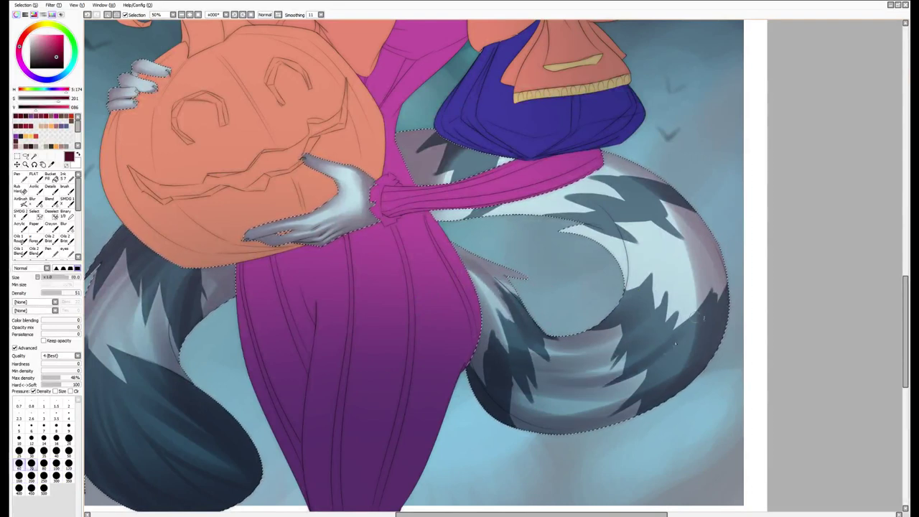
drag(573, 384, 706, 314)
mouse_move(662, 236)
mouse_down()
mouse_move(650, 359)
mouse_move(643, 223)
mouse_up()
key(bracketright)
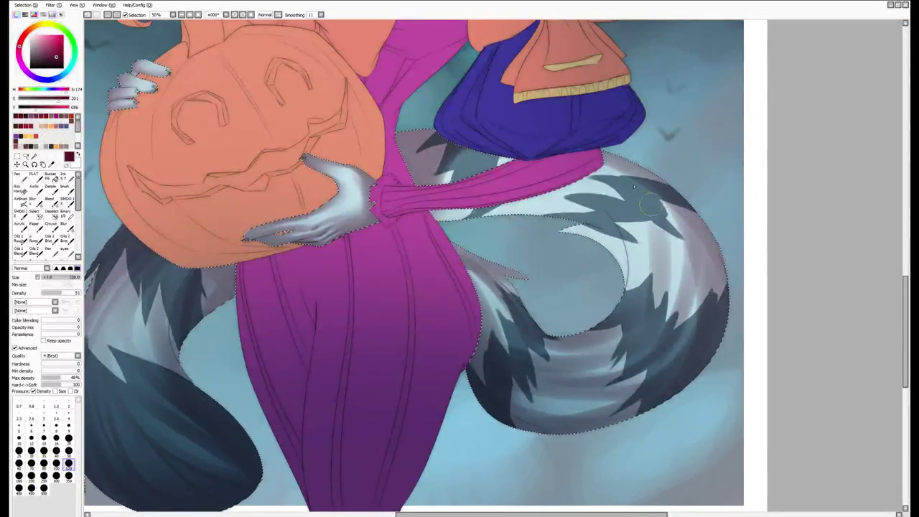
Darken the light fur along the tail loop's inner curve and below the magenta sleeve with a large brush
key(bracketright)
drag(632, 345, 614, 219)
key(bracketright)
mouse_move(625, 273)
mouse_down()
mouse_move(587, 227)
mouse_move(637, 291)
mouse_up()
key(bracketleft)
key(bracketleft)
key(bracketleft)
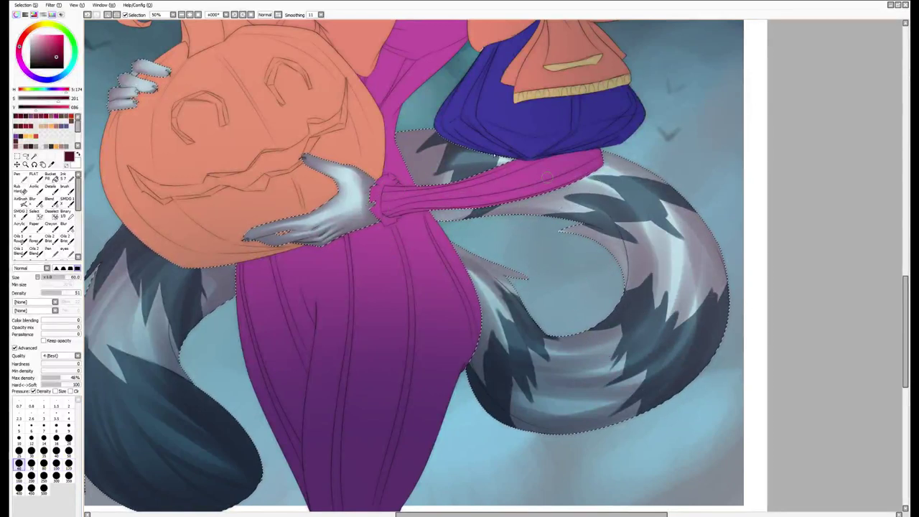
Build up shadow strands across the tail's bright outer band with the brush at size 70
key(b)
mouse_move(668, 301)
mouse_down()
mouse_move(610, 363)
mouse_move(545, 381)
mouse_up()
drag(704, 366, 639, 183)
key(a)
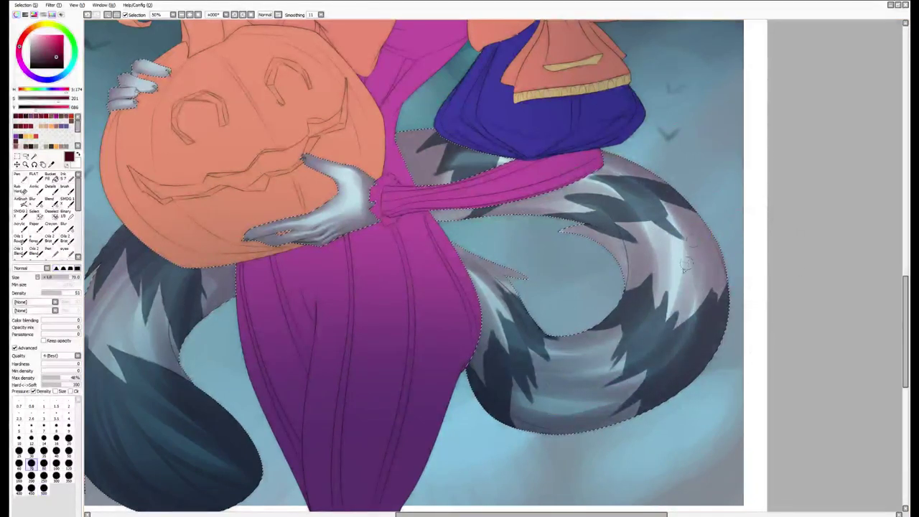
drag(686, 262, 682, 298)
key(bracketright)
drag(683, 244, 708, 285)
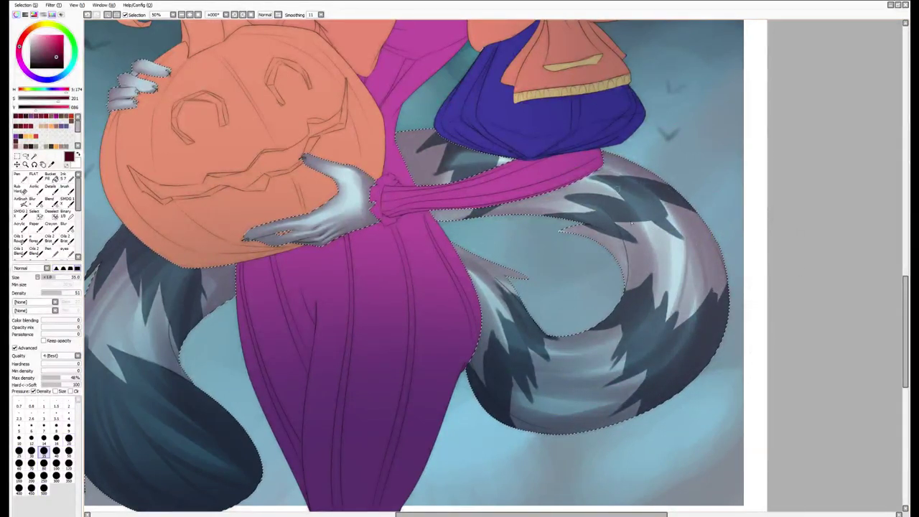
Add finer shadow strands to the tail's upper light band with the brush at sizes 35 and 30
key(bracketleft)
drag(642, 305, 611, 185)
key(bracketright)
drag(670, 272, 657, 224)
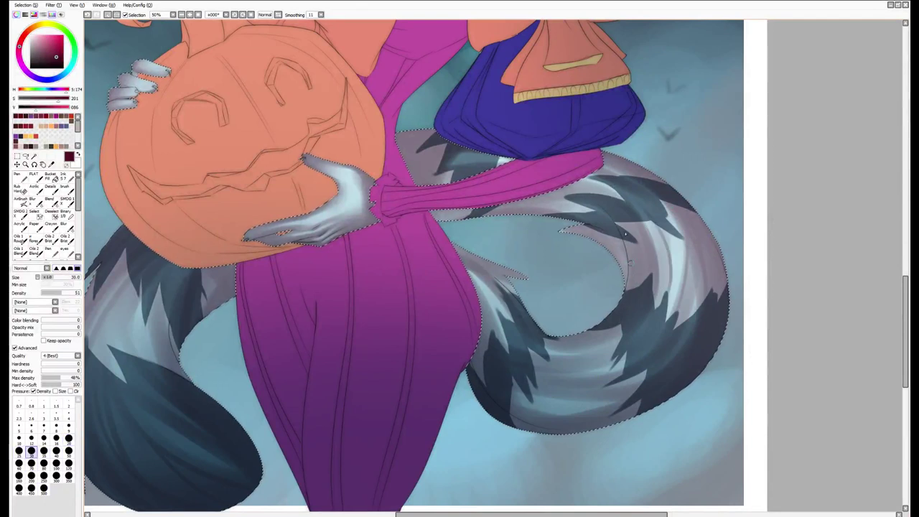
Deepen the fur strands along the tail's lower curve and near the hip with the brush at sizes 80, 30, 25 and 40
key(bracketright)
key(bracketright)
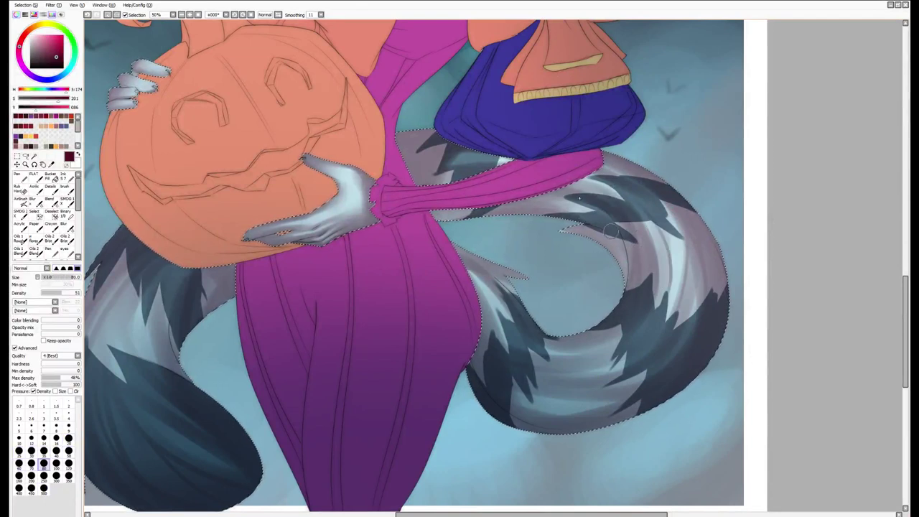
key(bracketright)
drag(685, 334, 558, 420)
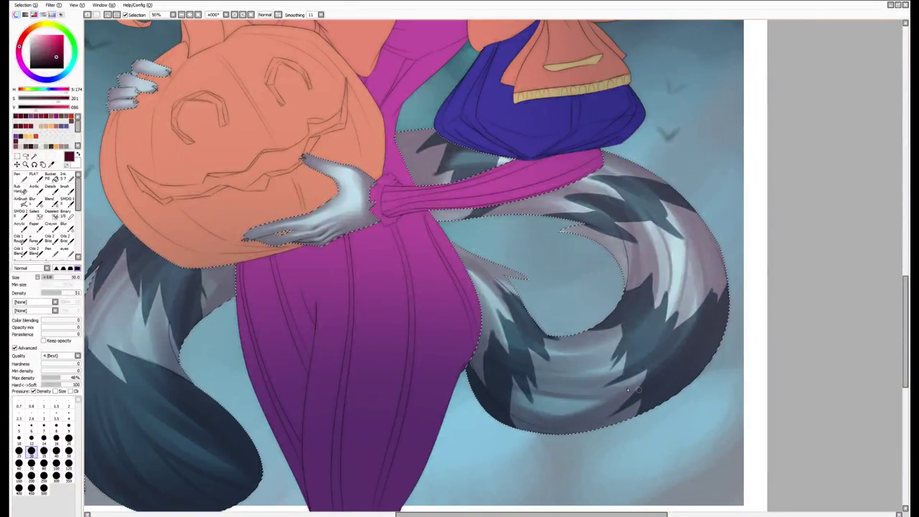
key(bracketleft)
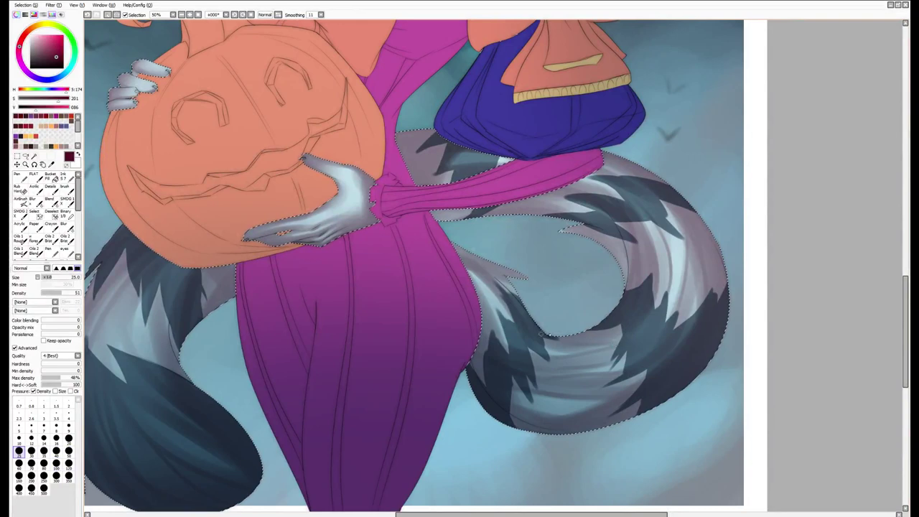
key(bracketright)
key(bracketright)
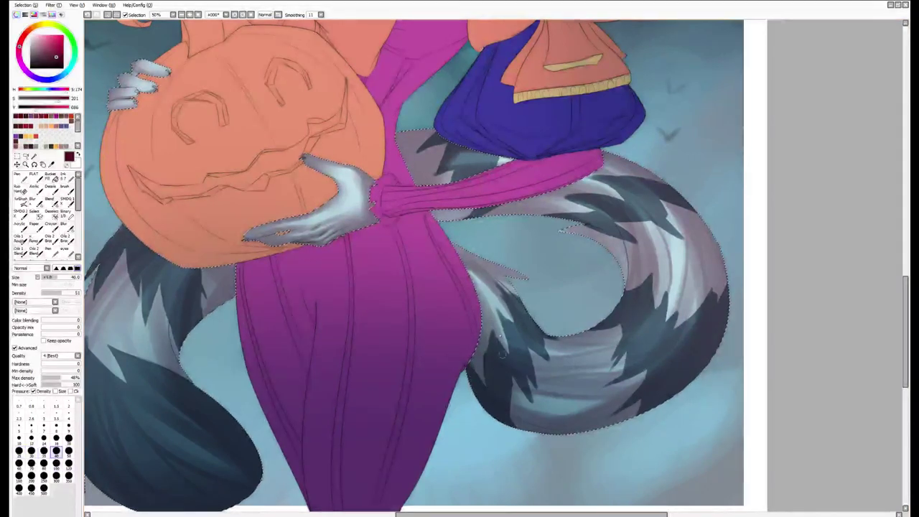
scroll(550, 307, down, 3)
scroll(472, 247, up, 3)
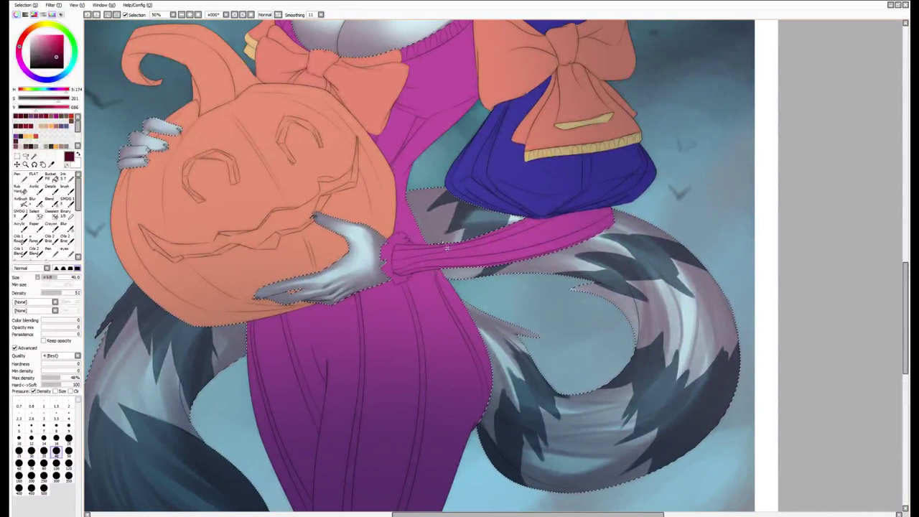
Lighten and soften the back of the hand holding the pumpkin with the soft eraser at size 300 and the blending brush at size 100
key(b)
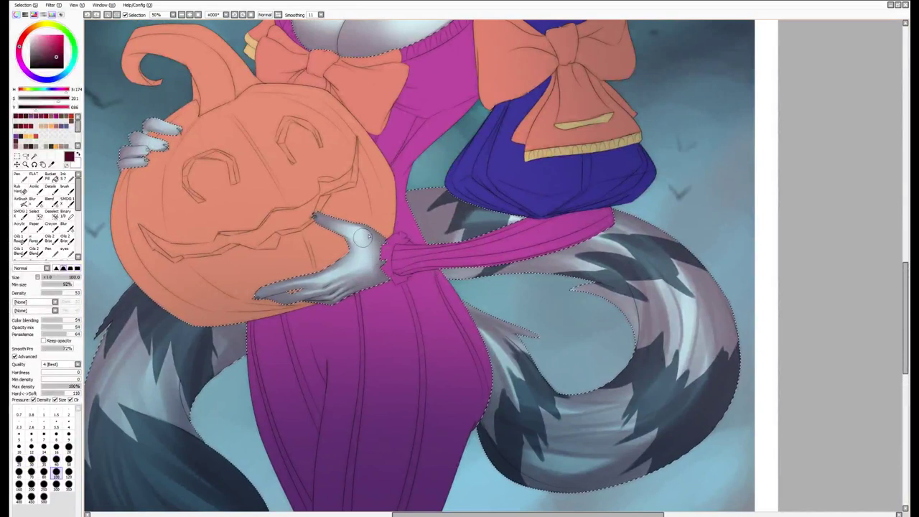
key(v)
drag(359, 230, 373, 259)
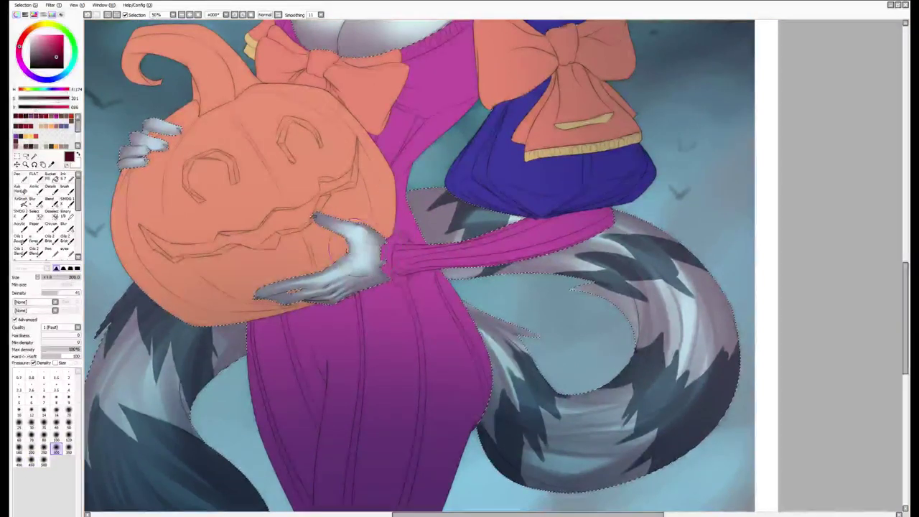
key(b)
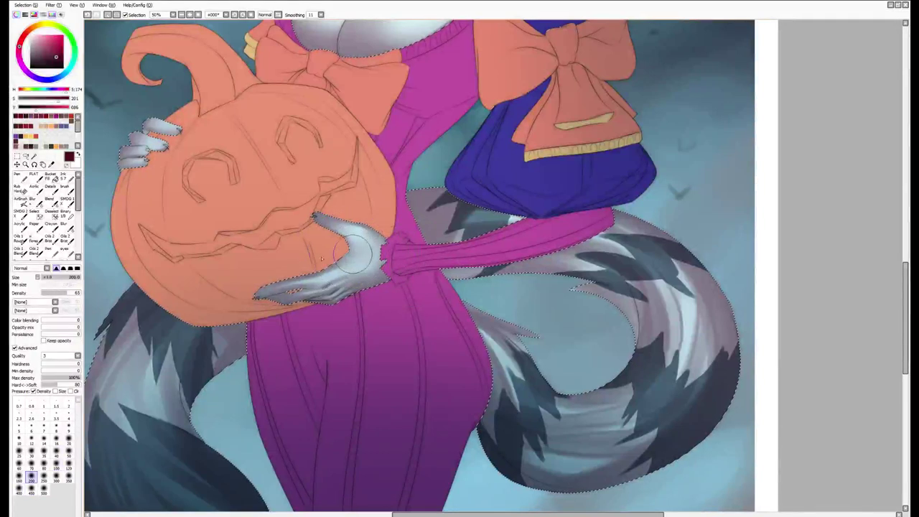
key(n)
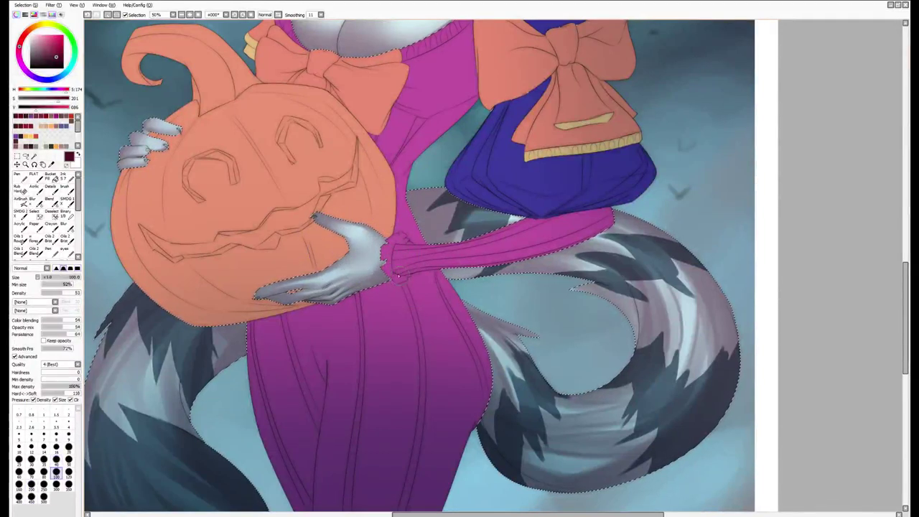
key(e)
drag(381, 262, 355, 287)
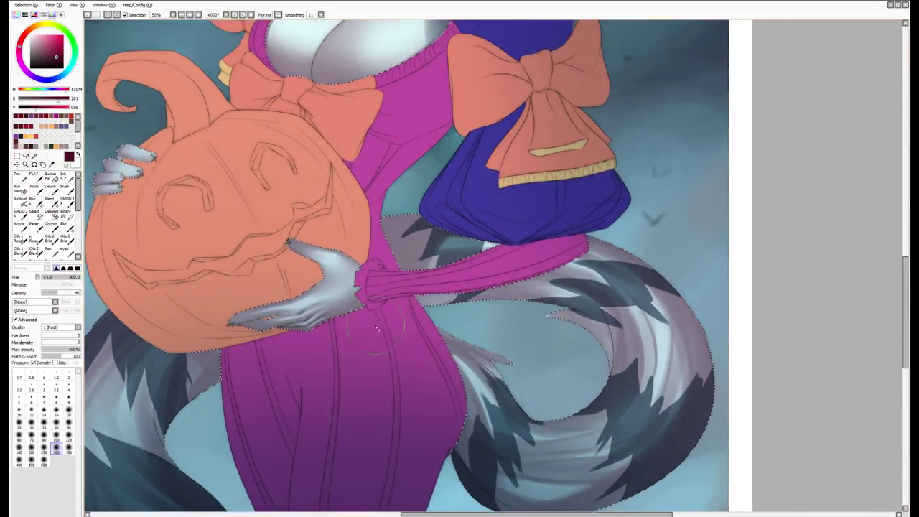
Shade the curled purple lock in front of the far ear with the brush at size 250
key(])
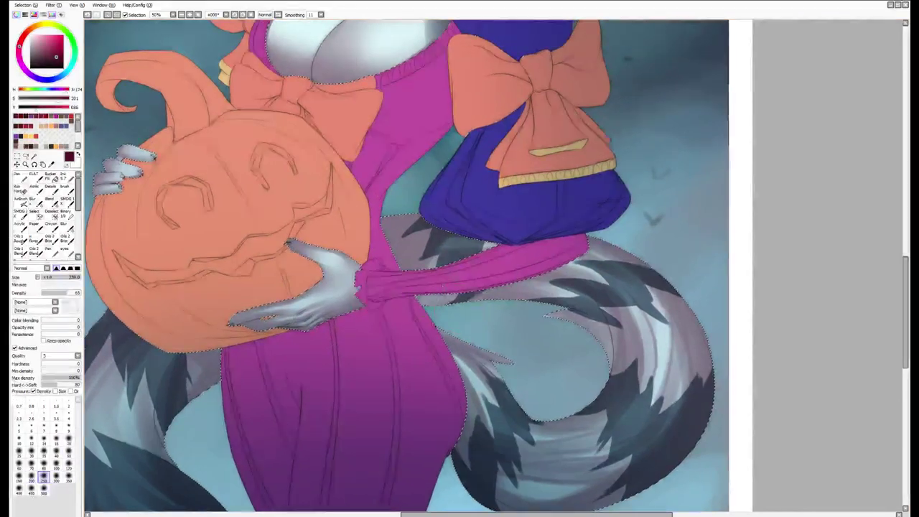
key(bracketright)
key(bracketright)
drag(530, 398, 659, 349)
scroll(659, 348, up, 8)
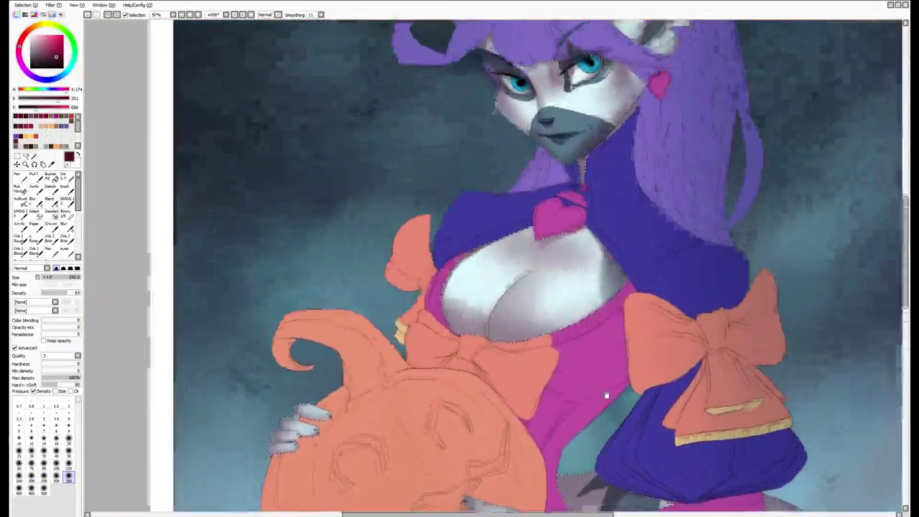
scroll(569, 388, up, 1)
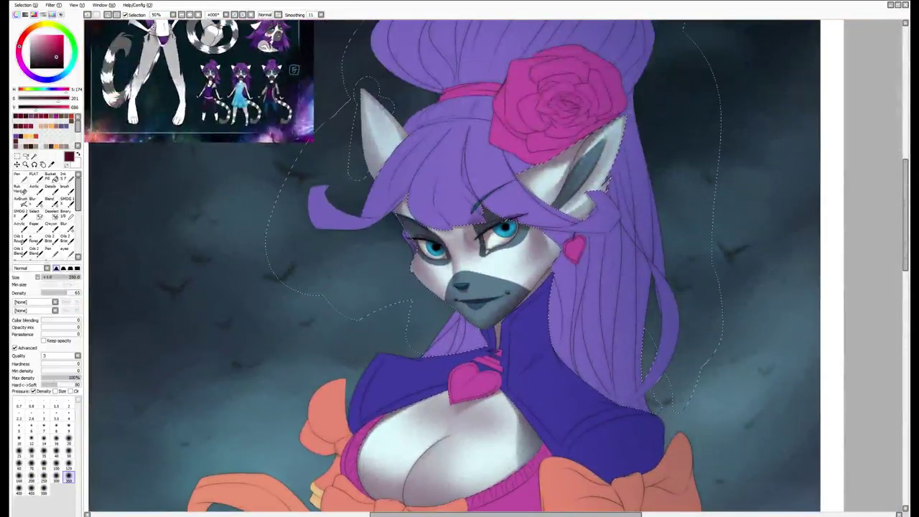
scroll(418, 132, up, 3)
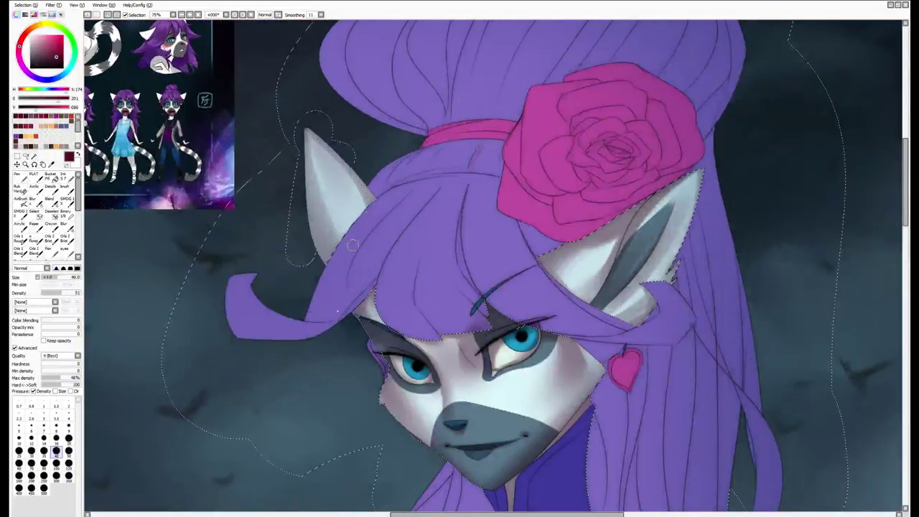
click(31, 475)
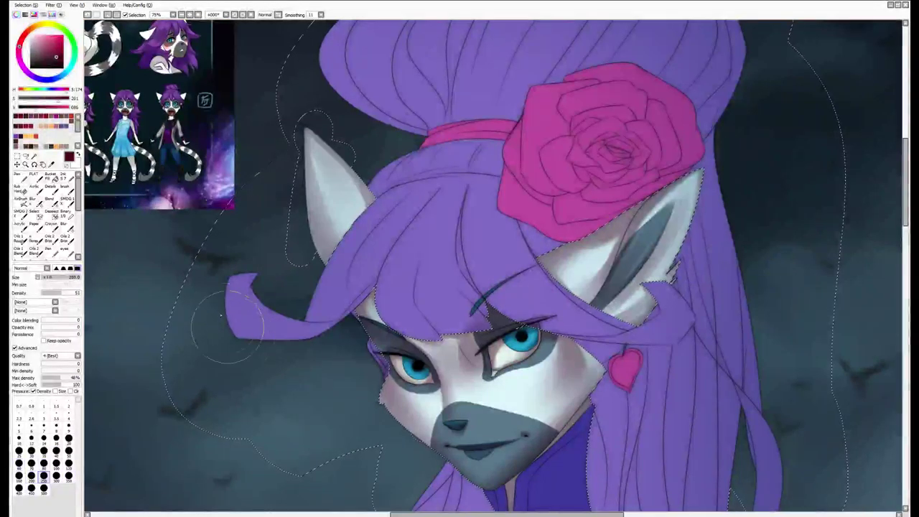
drag(245, 341, 346, 336)
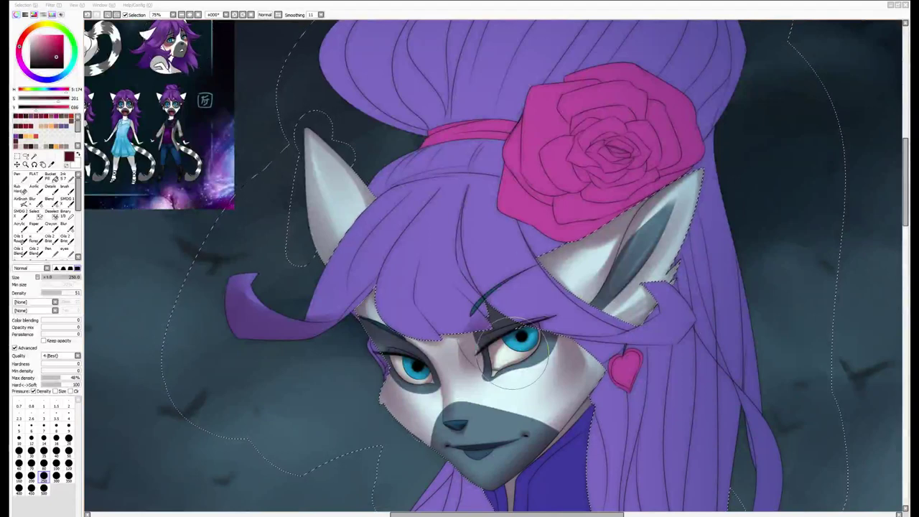
Shade the middle fringe above the eyes and its separate strands with the brush at sizes 100 and 30
mouse_move(471, 315)
mouse_down()
mouse_move(439, 291)
mouse_move(447, 265)
mouse_up()
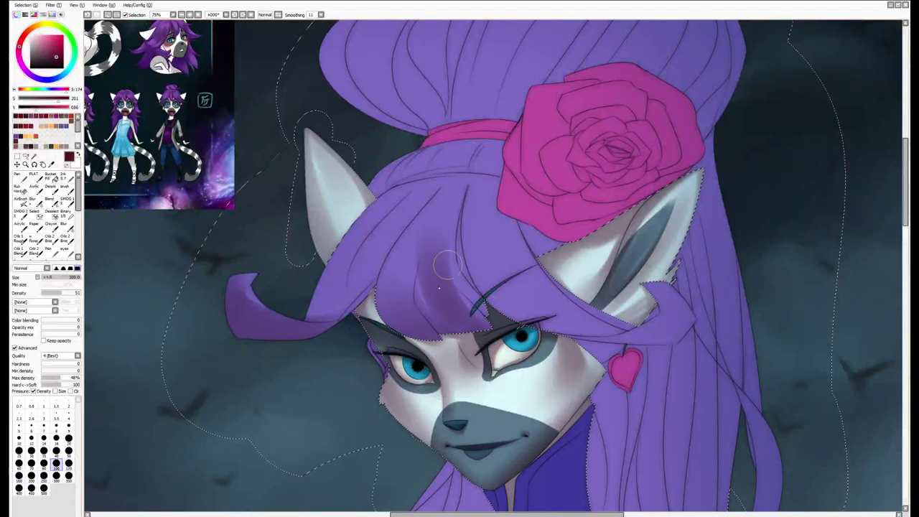
key(bracketleft)
key(bracketleft)
drag(420, 297, 441, 211)
key(ctrl+z)
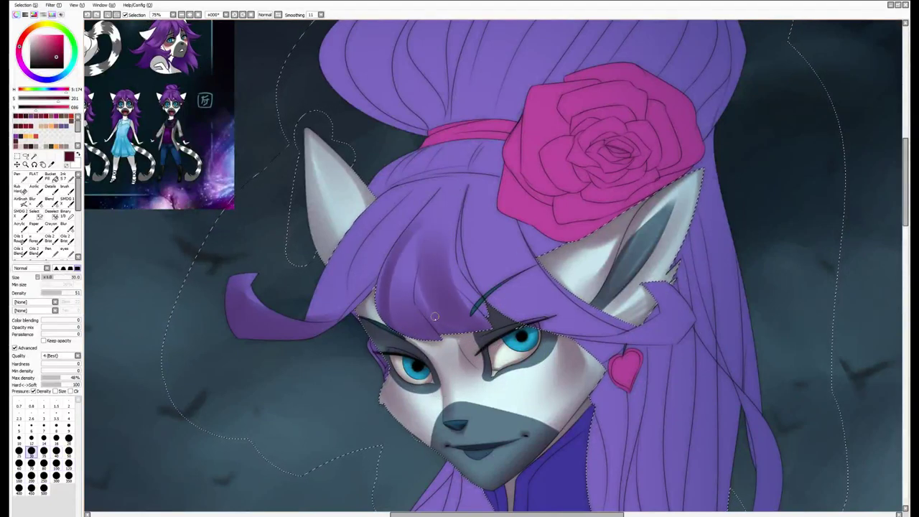
drag(416, 296, 443, 200)
drag(459, 294, 446, 225)
Shade the fringe section sweeping down beside the far ear with the brush at sizes 70 and 120
key(bracketright)
key(bracketright)
key(bracketright)
key(bracketright)
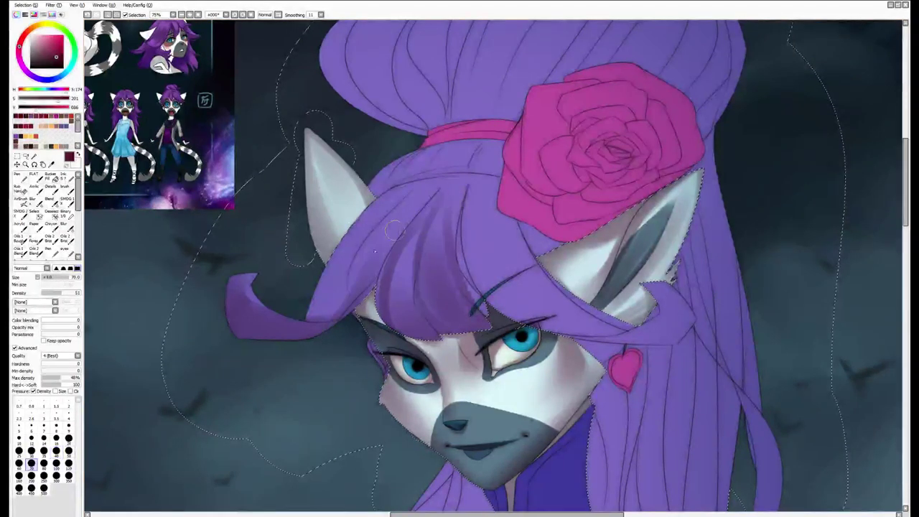
key(bracketright)
key(bracketright)
mouse_move(313, 331)
mouse_down()
mouse_move(393, 230)
mouse_move(389, 206)
mouse_up()
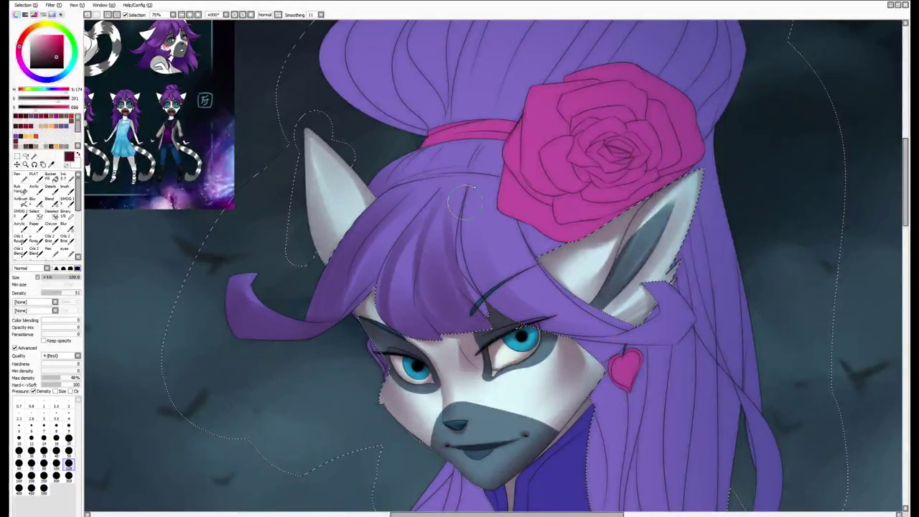
Shade the fringe section sweeping from the parting toward the heart earring, refining it with the brush at sizes 70 and 80
key(bracketright)
mouse_move(463, 202)
mouse_down()
mouse_move(532, 237)
mouse_move(512, 274)
mouse_up()
key(bracketleft)
key(bracketleft)
key(bracketleft)
key(bracketleft)
key(bracketleft)
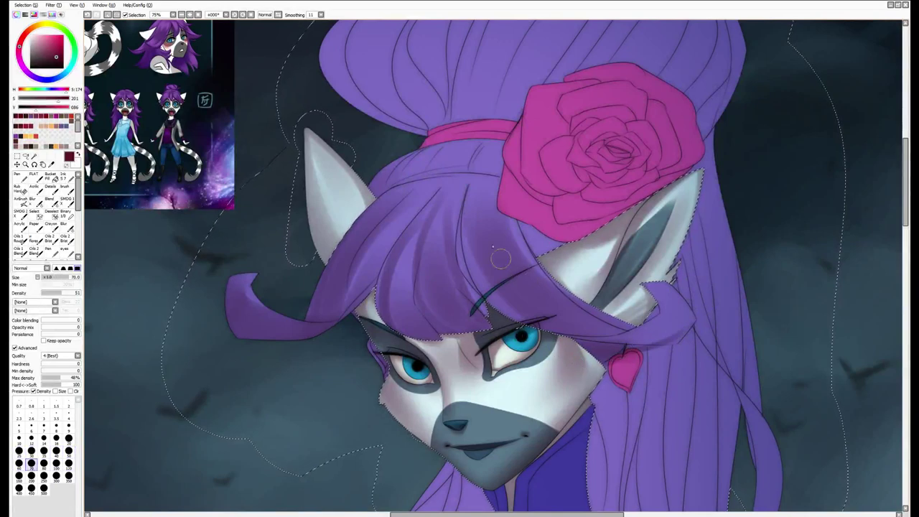
key(bracketright)
key(bracketright)
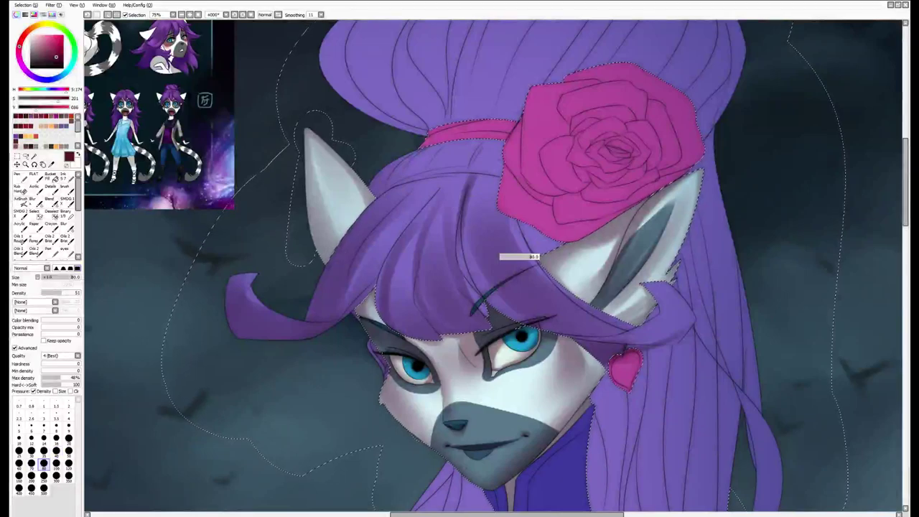
Define the fringe strands around the parting below the rose with the brush at size 35
scroll(518, 316, down, 3)
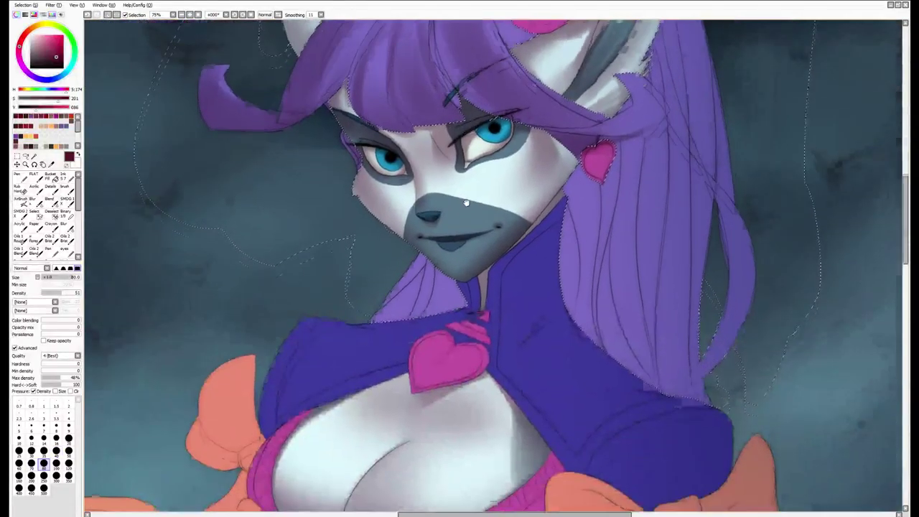
scroll(434, 326, up, 4)
key(bracketleft)
key(bracketleft)
key(bracketleft)
key(bracketleft)
key(bracketleft)
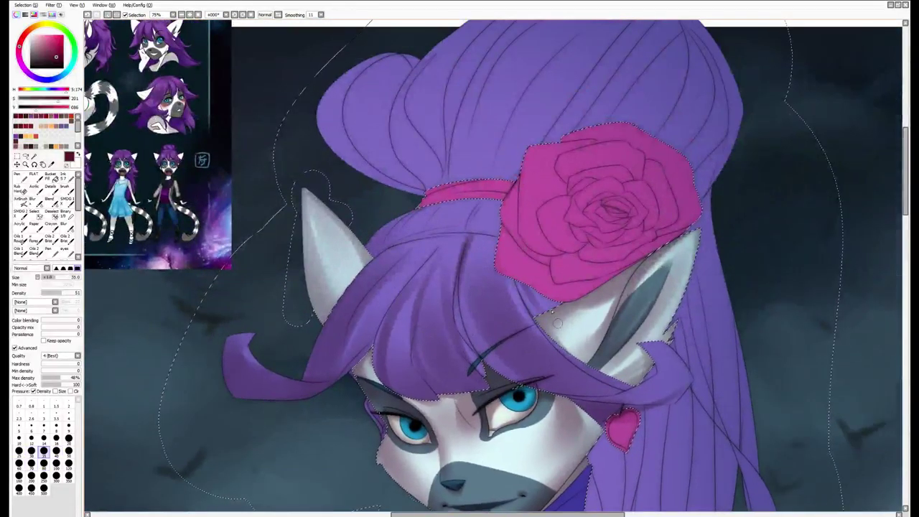
Shade the crown hair between the pink ribbon and the fringe with the brush, working up to size 100
key(bracketright)
key(bracketright)
key(bracketright)
key(bracketright)
key(Delete)
key(Delete)
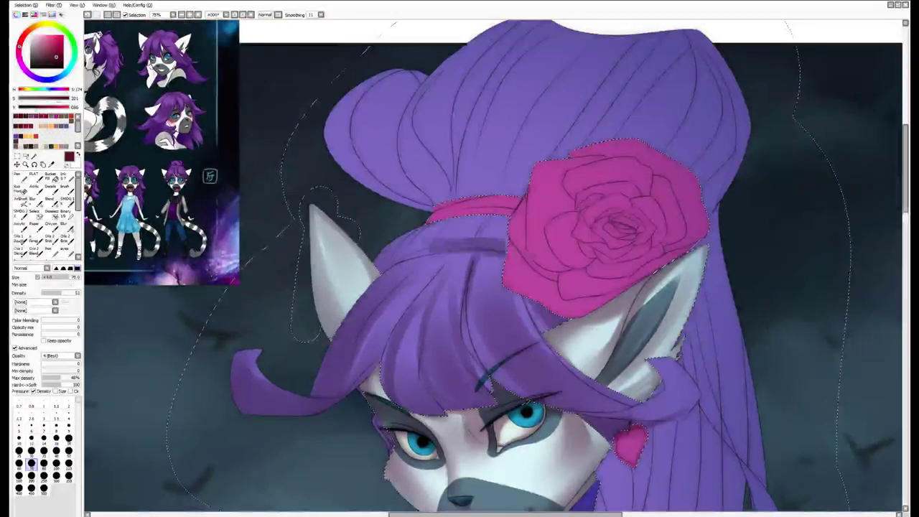
key(bracketright)
key(bracketright)
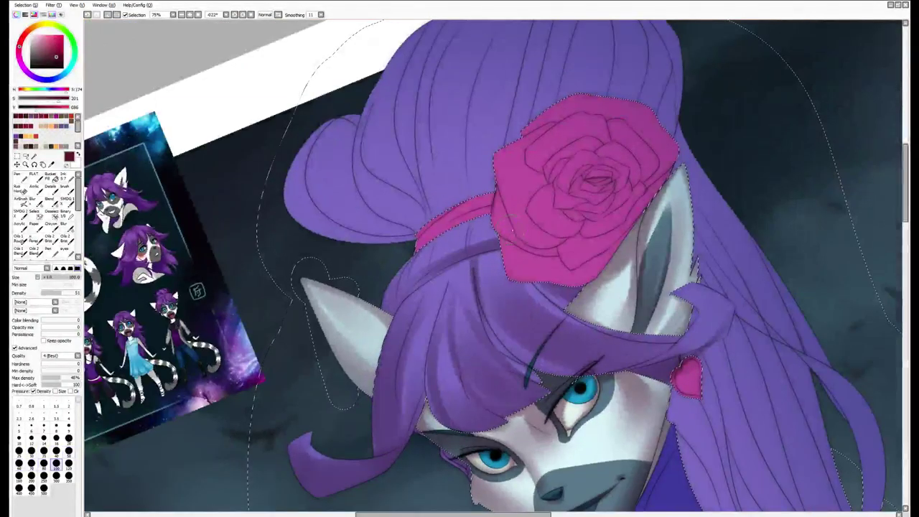
drag(406, 271, 512, 251)
key(End)
Refine the shadow strands just below the pink ribbon with the brush at sizes 70 and 30
key(bracketleft)
key(bracketleft)
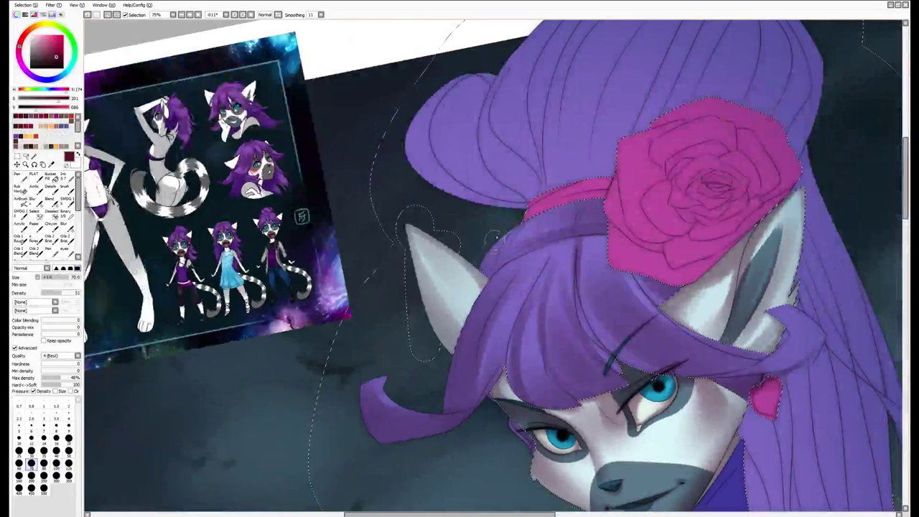
key(bracketleft)
key(bracketleft)
key(bracketleft)
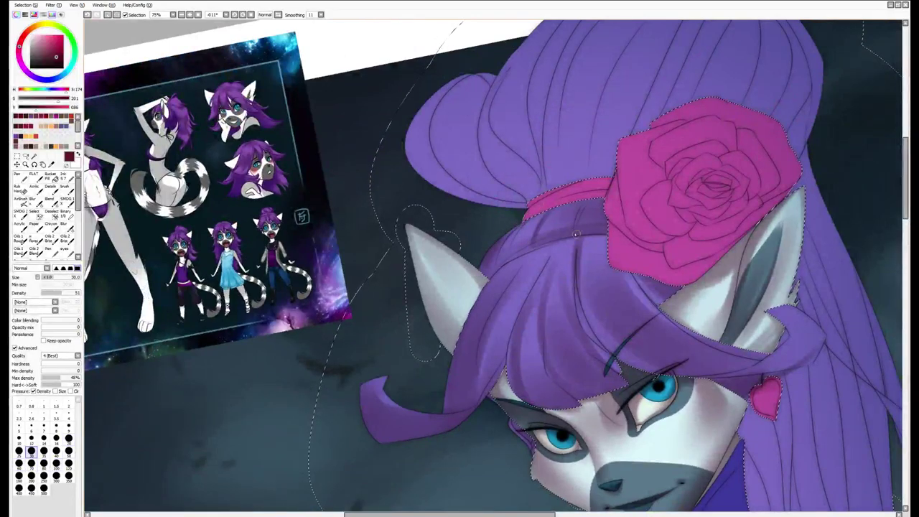
Darken the crown hair near the far ear and refine its strands with the brush at size 40
key(bracketright)
key(bracketright)
mouse_move(512, 247)
mouse_down()
mouse_move(448, 243)
mouse_move(449, 218)
mouse_up()
key(bracketleft)
key(bracketleft)
key(bracketleft)
key(bracketleft)
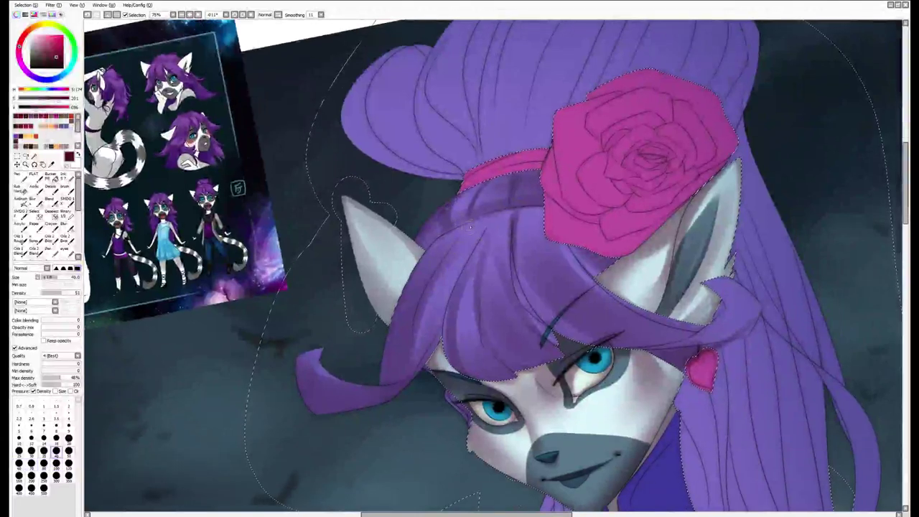
Refine the crown strands near the far ear with the brush at size 20
key(bracketleft)
key(bracketleft)
key(bracketright)
key(bracketright)
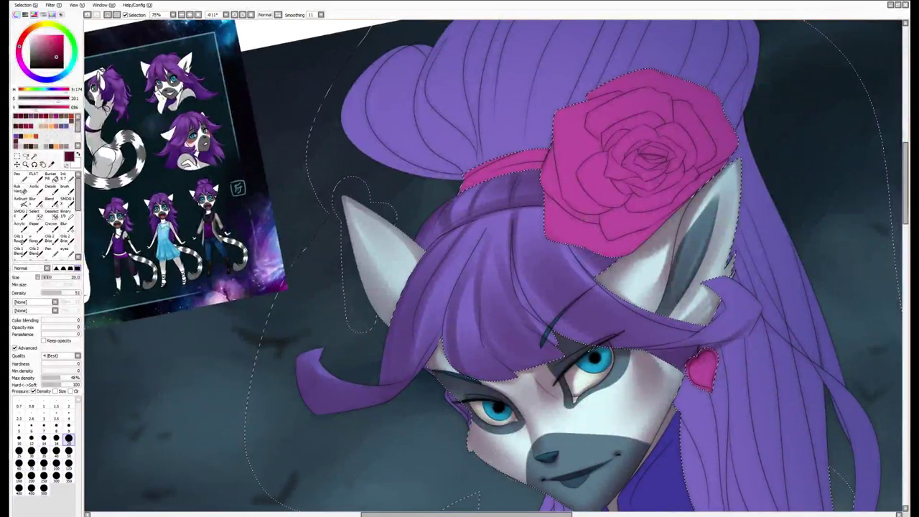
Soften the shading across the crown and fringe with the airbrush at sizes 350 and 450
key(e)
mouse_move(449, 218)
mouse_down()
mouse_move(429, 170)
mouse_move(495, 173)
mouse_move(460, 215)
mouse_up()
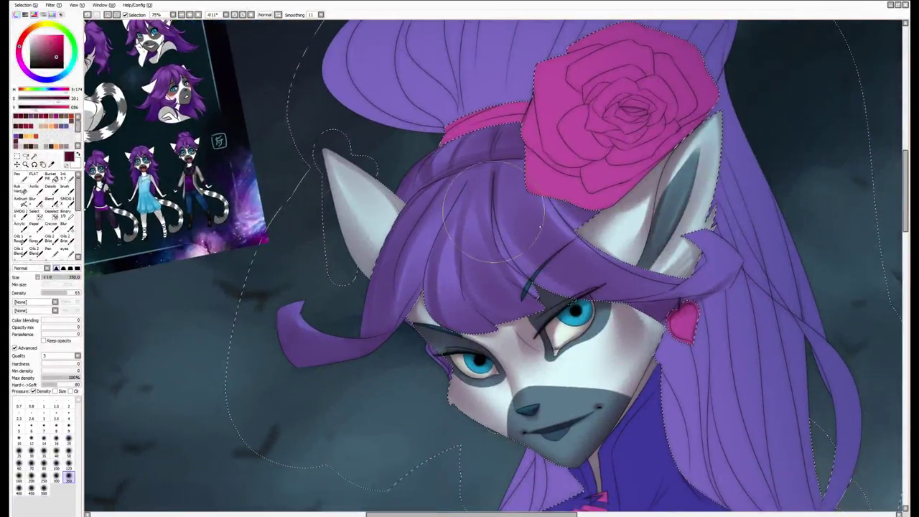
key(b)
mouse_move(416, 271)
mouse_down()
mouse_move(359, 287)
mouse_move(460, 237)
mouse_move(431, 301)
mouse_up()
key(b)
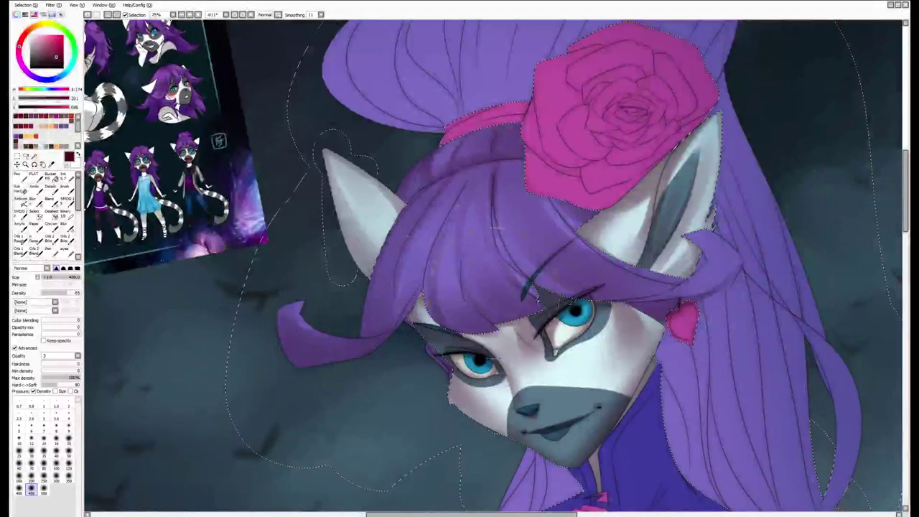
drag(586, 219, 511, 238)
key(b)
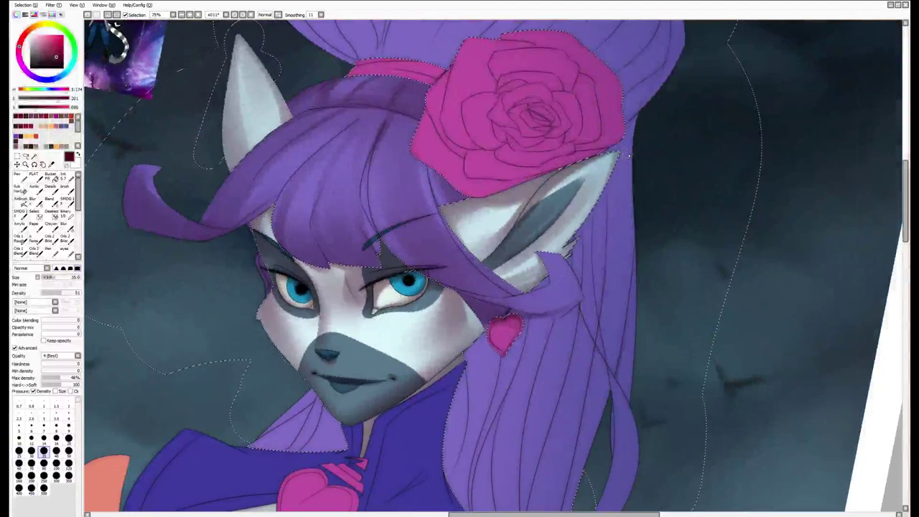
Darken the long hair falling behind the near ear with broad brush strokes, working up to size 160
key(bracketright)
key(bracketright)
key(bracketright)
key(bracketright)
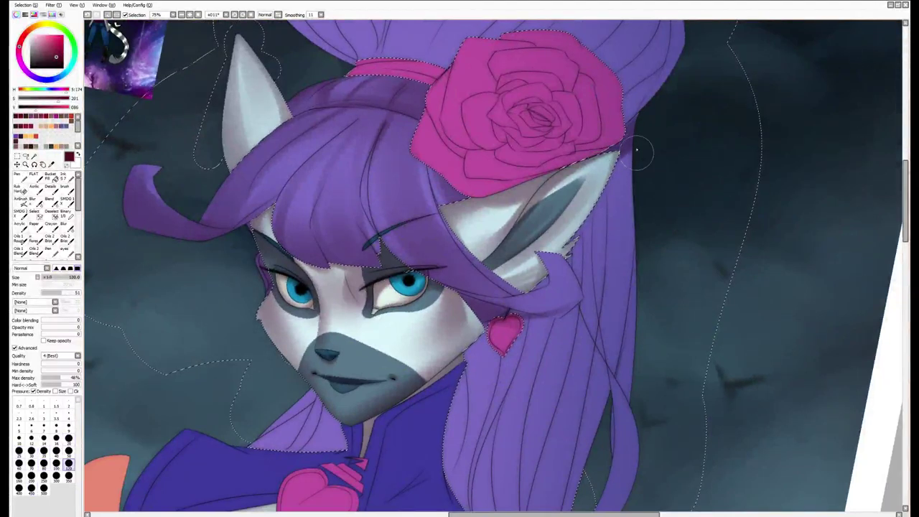
drag(619, 411, 574, 180)
drag(574, 237, 546, 301)
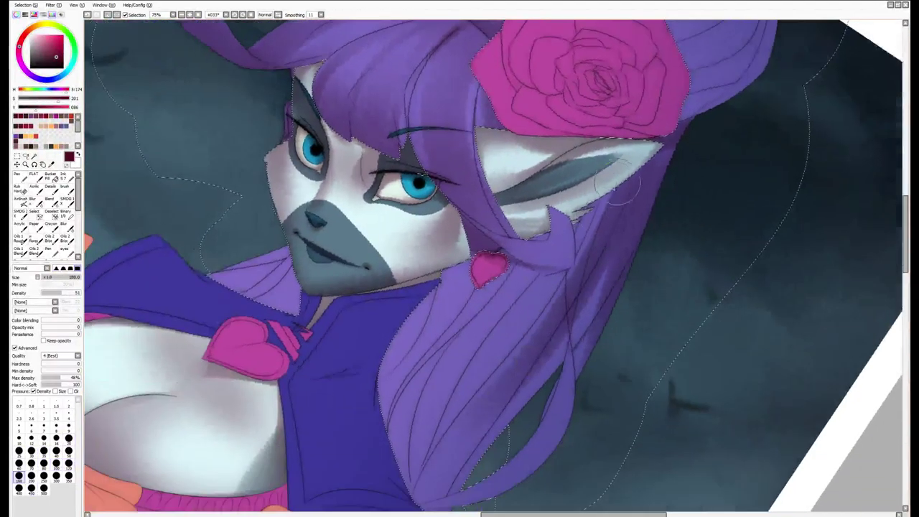
drag(632, 180, 459, 496)
drag(546, 237, 402, 489)
Shade the hair between the heart earring and the jacket collar with the brush at sizes 60 and 70
key(bracketleft)
key(bracketleft)
key(bracketleft)
key(bracketleft)
key(bracketleft)
drag(474, 280, 385, 395)
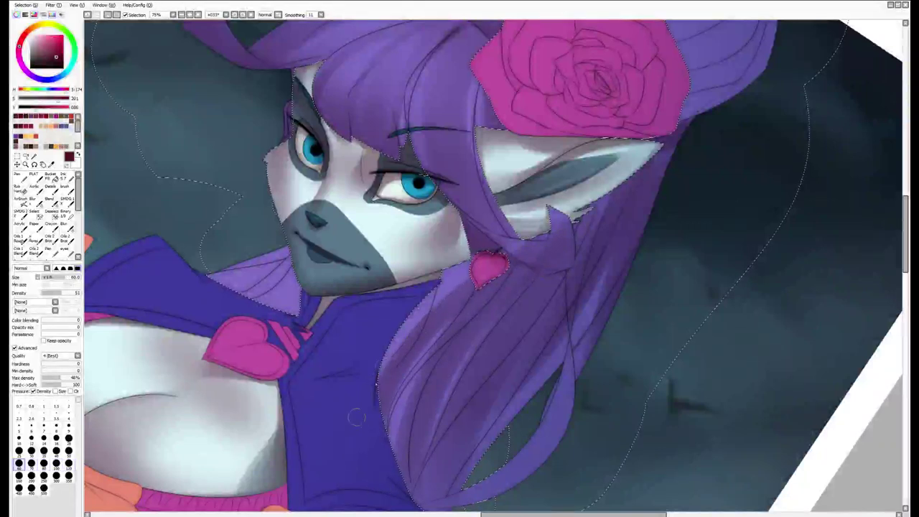
drag(445, 237, 381, 377)
key(bracketright)
key(bracketright)
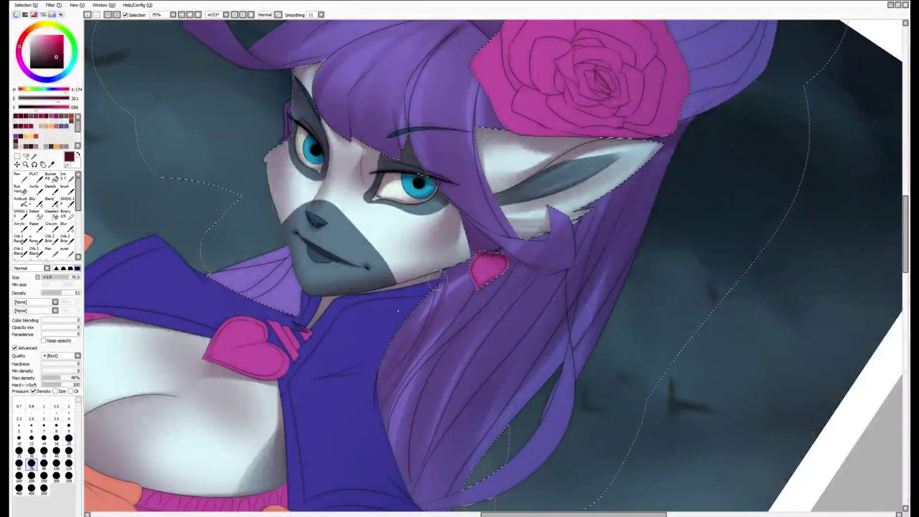
Define the long strands running down from below the heart earring with the brush around size 35
key(bracketleft)
key(bracketleft)
key(bracketleft)
mouse_move(477, 295)
mouse_down()
mouse_move(410, 474)
mouse_move(413, 506)
mouse_up()
key(bracketleft)
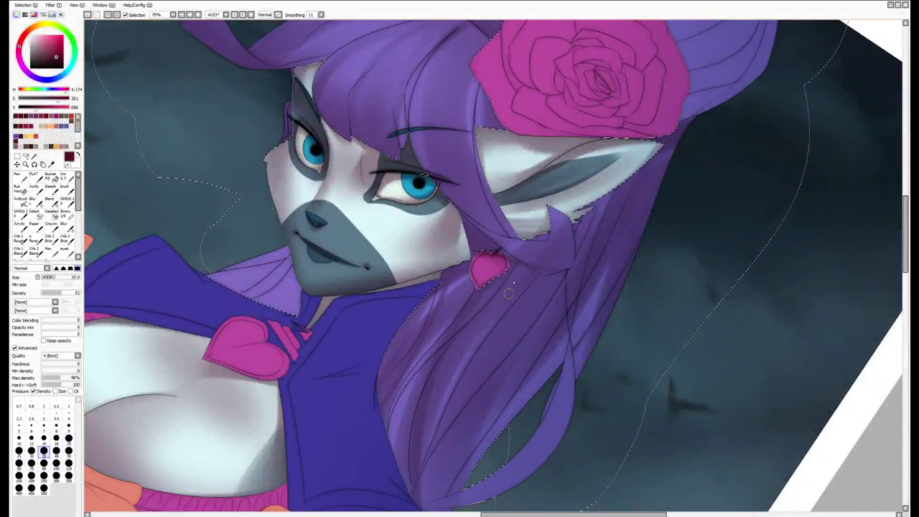
key(bracketleft)
drag(499, 309, 423, 503)
Deepen the shadows between the lower strands of the long hair with the brush at size 60
scroll(586, 219, down, 3)
key(bracketright)
key(bracketright)
key(bracketright)
key(bracketright)
drag(449, 420, 438, 474)
drag(496, 323, 441, 430)
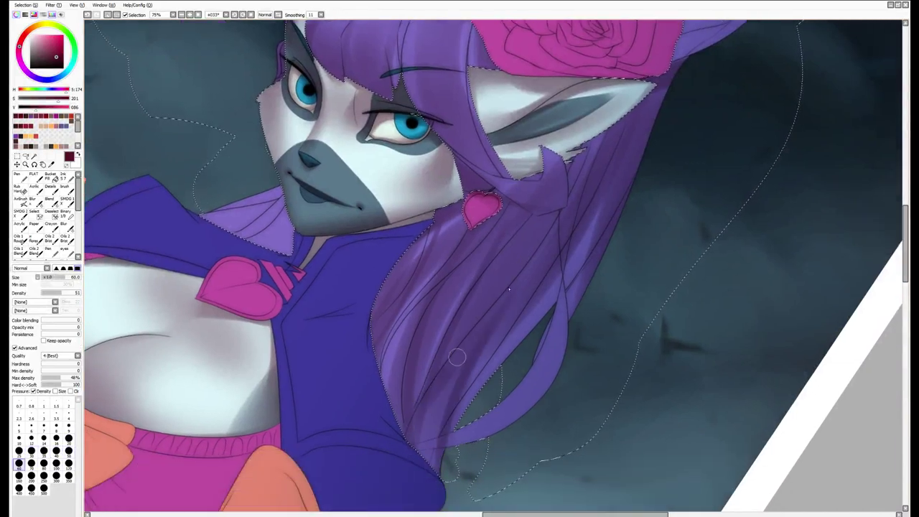
Darken the outer strands, gathered hair ends and loose looping lock with the brush at size 70
drag(545, 241, 453, 381)
key(bracketright)
drag(542, 276, 474, 381)
key(bracketright)
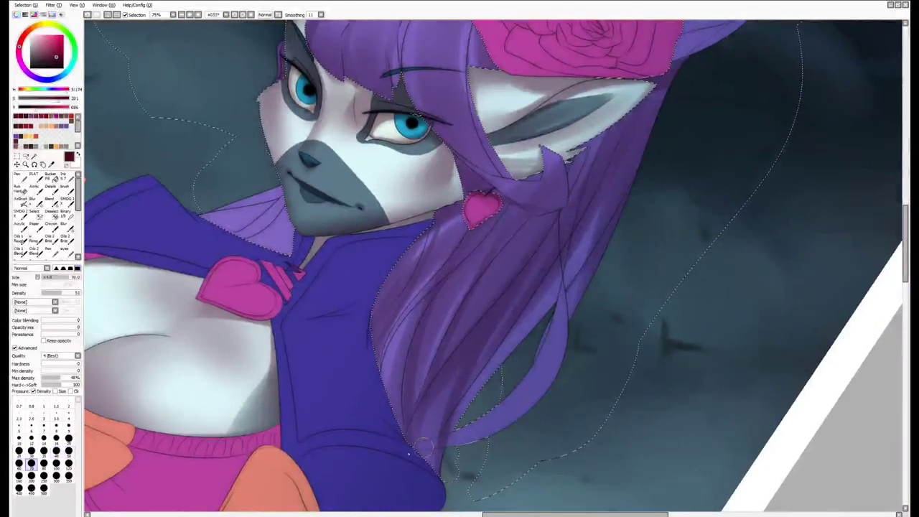
drag(524, 402, 424, 452)
drag(568, 316, 513, 413)
Refine the hair strands just behind the near ear with the brush at sizes 35 and 20
key(bracketleft)
key(bracketleft)
key(bracketleft)
key(bracketleft)
key(bracketleft)
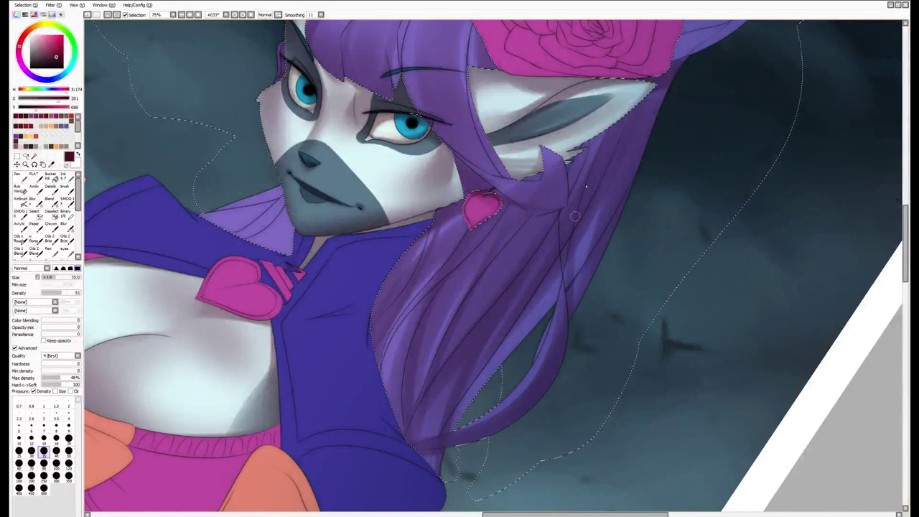
key(End)
key(End)
key(bracketleft)
key(bracketleft)
key(bracketleft)
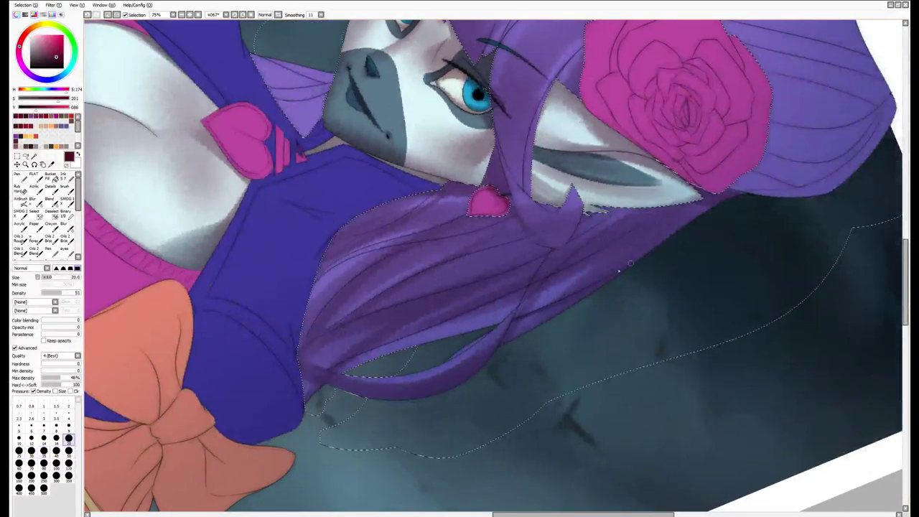
Shade the outer hair below the rose and beside the near ear's tip with the brush at size 60
key(bracketright)
key(bracketright)
key(bracketright)
key(bracketright)
key(bracketright)
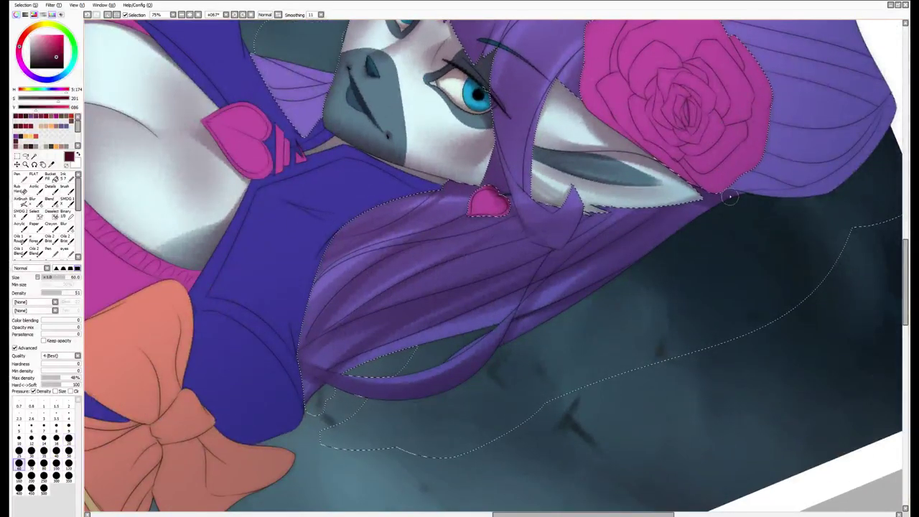
Blend the long hair's shading with the airbrush at size 450 and lighten its outer side with the eraser at size 500
key(Delete)
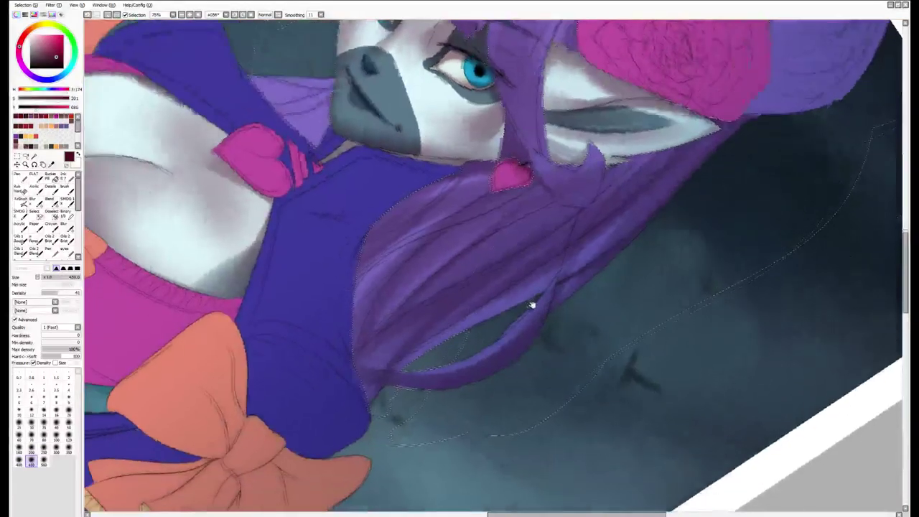
key(e)
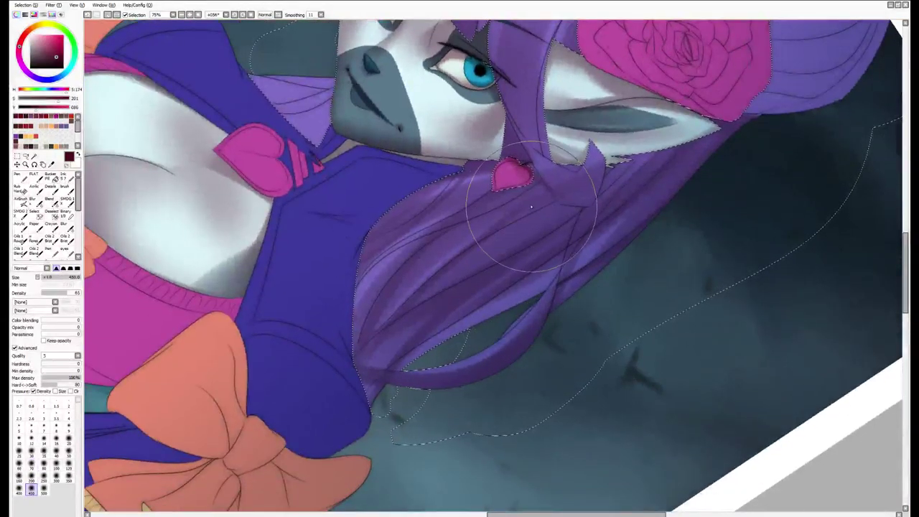
key(bracketright)
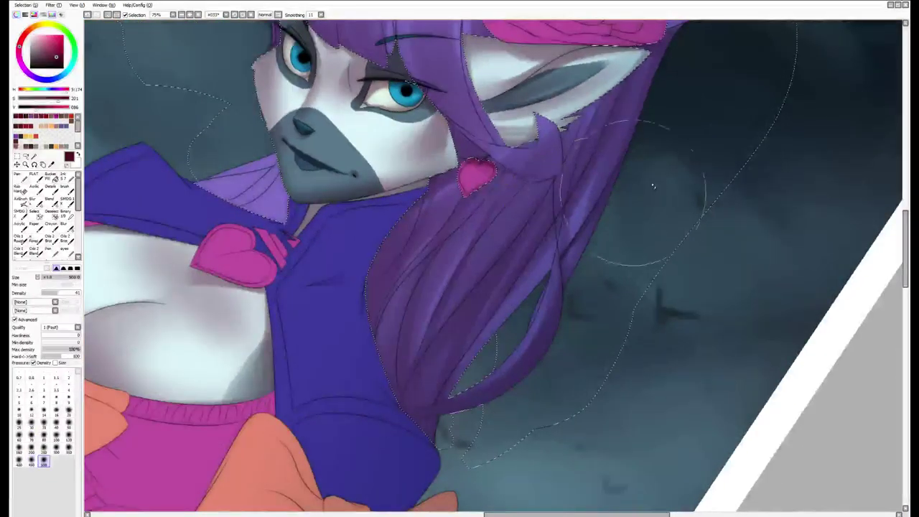
Define the strands beneath the hair curl and beside the earring with the brush at sizes 50, 25 and 35
key(b)
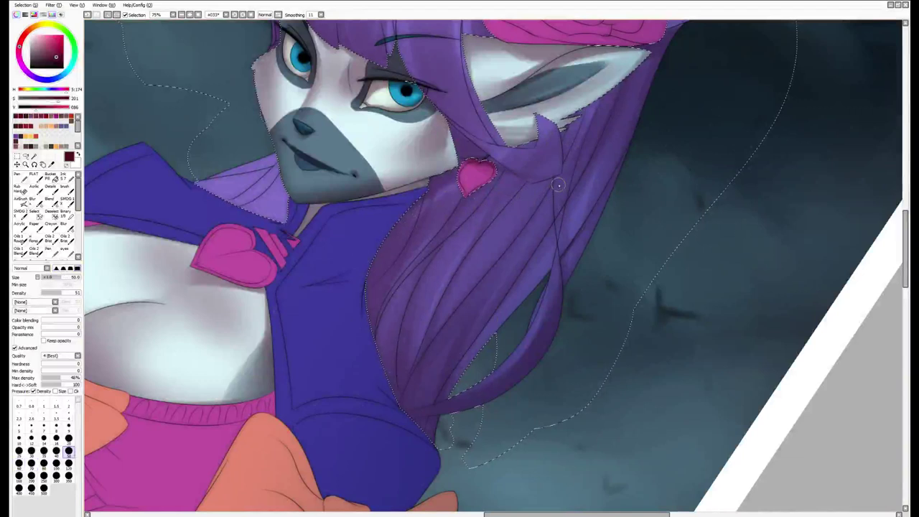
key(bracketleft)
key(bracketleft)
key(bracketleft)
key(bracketleft)
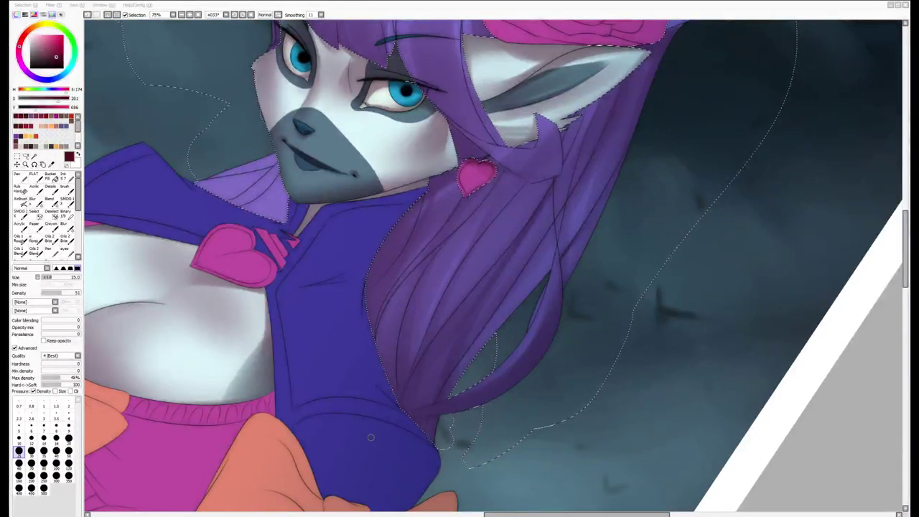
mouse_move(467, 349)
mouse_down()
mouse_move(424, 334)
mouse_move(495, 322)
mouse_move(482, 309)
mouse_move(486, 332)
mouse_move(455, 333)
mouse_up()
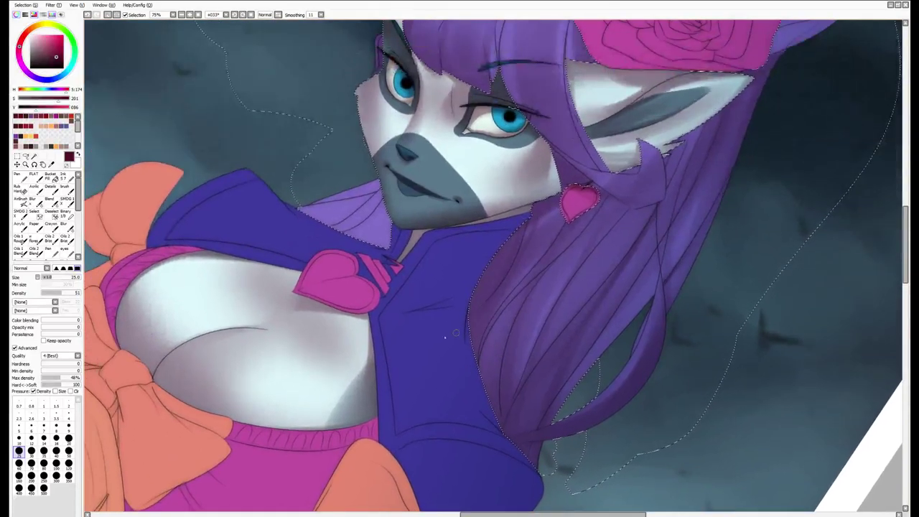
mouse_move(572, 206)
ctrl+alt+mouse_down()
mouse_move(473, 320)
mouse_move(554, 217)
mouse_move(513, 377)
mouse_move(553, 267)
mouse_move(598, 220)
ctrl+alt+mouse_up()
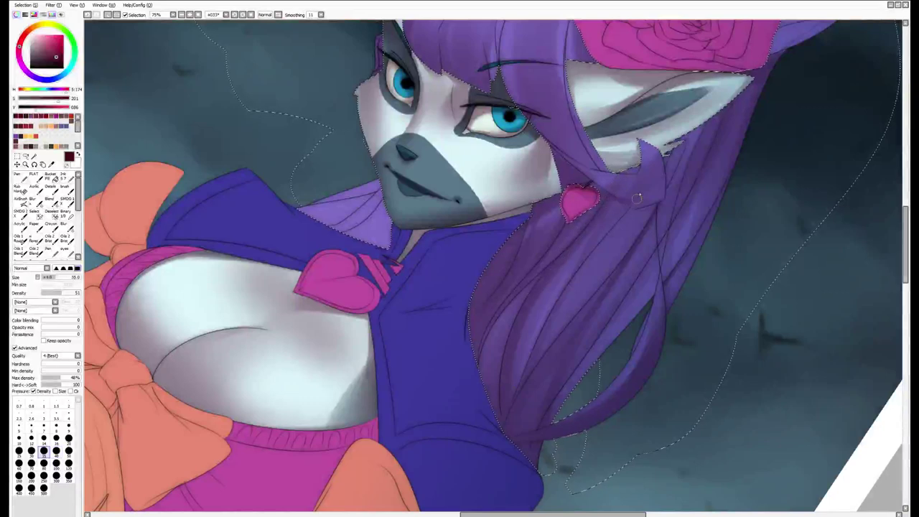
drag(636, 198, 596, 252)
drag(596, 251, 554, 292)
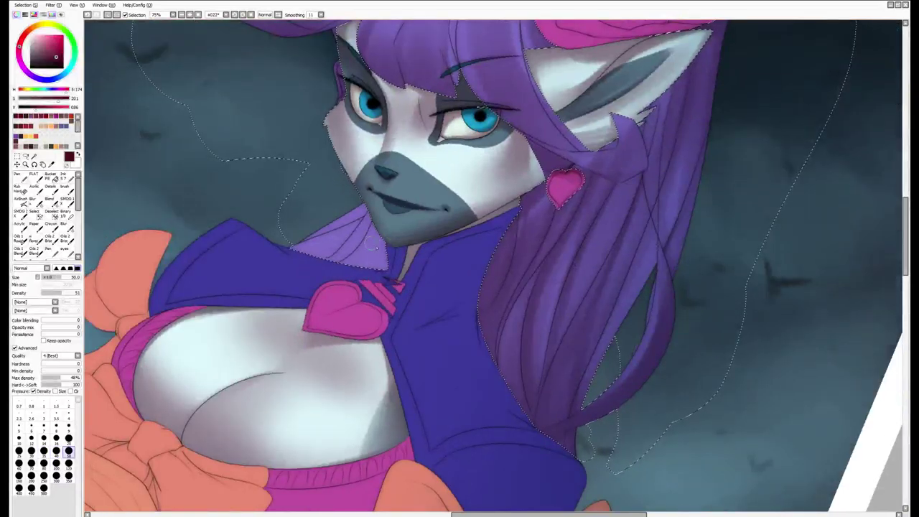
Shade the hair section visible behind the chin with the brush at size 50 and refine its strands at size 25
drag(370, 241, 356, 266)
mouse_move(387, 173)
mouse_down()
mouse_move(301, 254)
mouse_move(303, 270)
mouse_up()
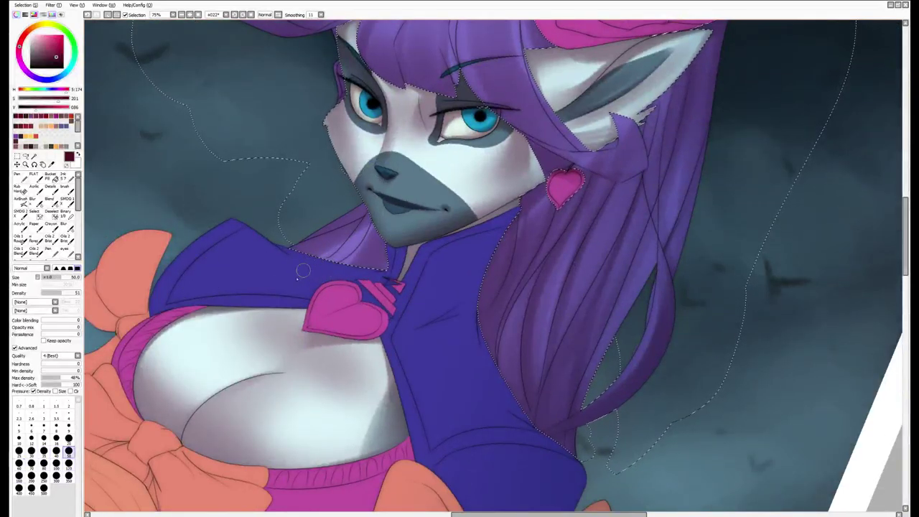
key(bracketleft)
key(bracketleft)
drag(355, 231, 325, 261)
drag(372, 218, 338, 269)
key(bracketleft)
key(bracketleft)
key(bracketleft)
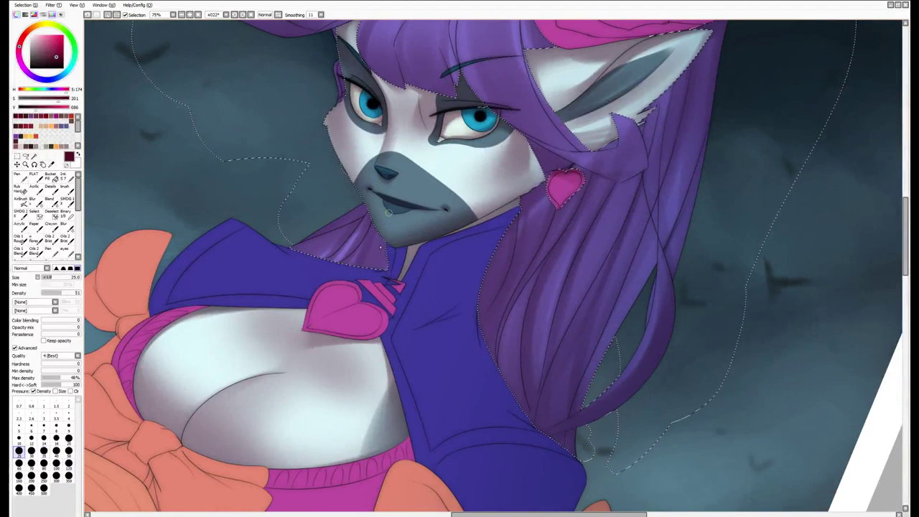
Darken the upturned hair curl in front of the near ear with the brush at size 50
scroll(370, 233, up, 3)
scroll(514, 260, up, 3)
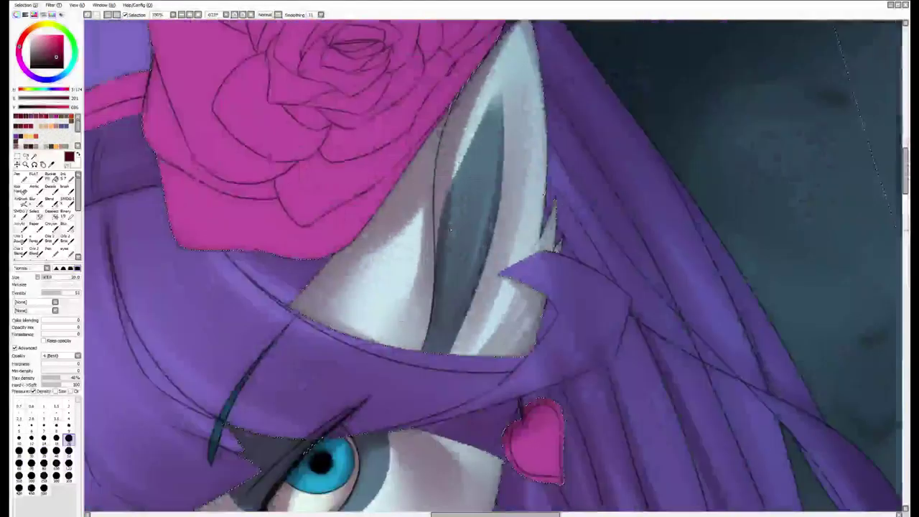
key(bracketright)
key(bracketright)
key(bracketright)
key(bracketright)
key(bracketright)
key(bracketright)
mouse_move(514, 260)
mouse_down()
mouse_move(550, 272)
mouse_move(529, 297)
mouse_move(570, 263)
mouse_move(553, 318)
mouse_move(564, 300)
mouse_up()
key(bracketright)
key(bracketleft)
key(bracketleft)
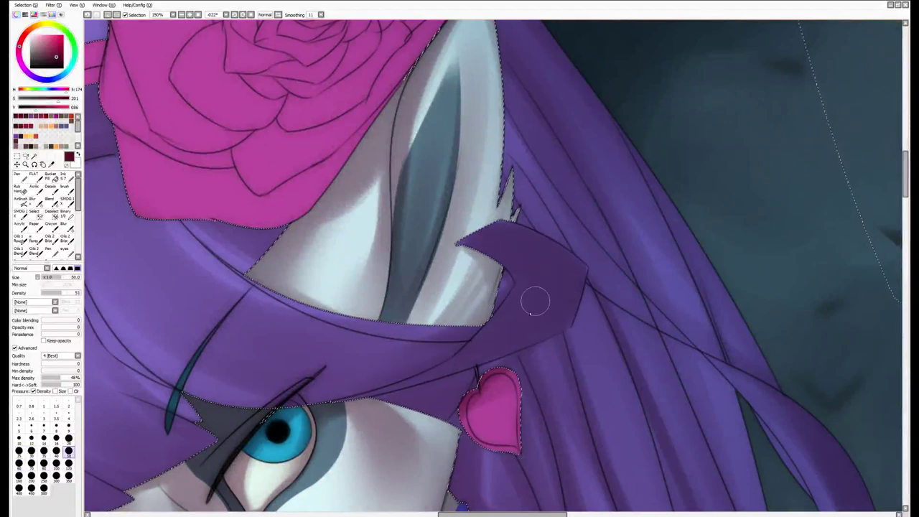
mouse_move(513, 323)
mouse_down()
mouse_move(503, 370)
mouse_move(389, 375)
mouse_move(469, 373)
mouse_move(482, 261)
mouse_up()
Add fine shadow strands to the fringe and the far side lock with the brush at sizes 10 and 12
key(bracketleft)
key(bracketleft)
key(bracketleft)
key(bracketleft)
key(bracketleft)
key(bracketleft)
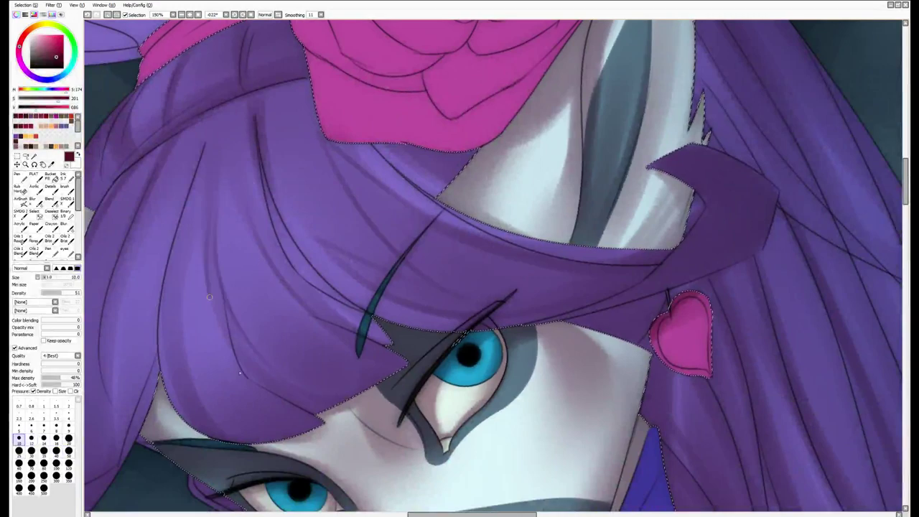
drag(201, 236, 293, 198)
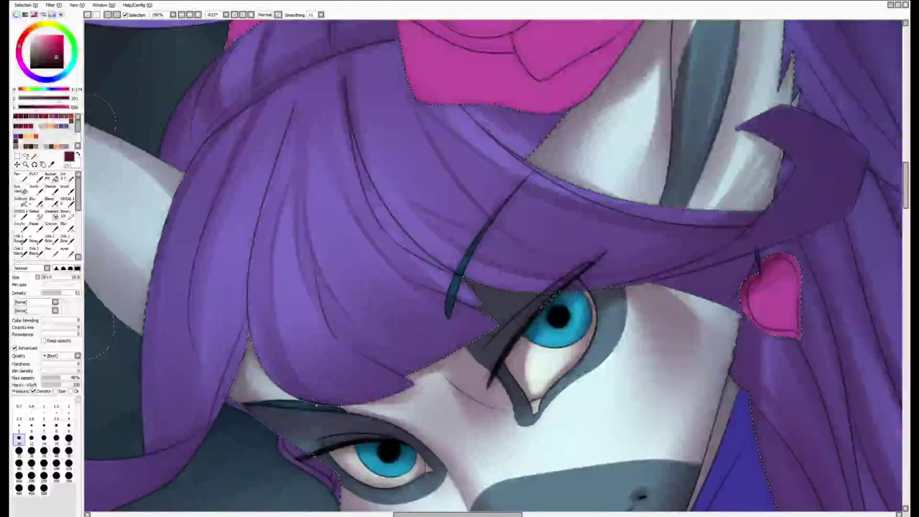
drag(248, 266, 298, 204)
key(bracketright)
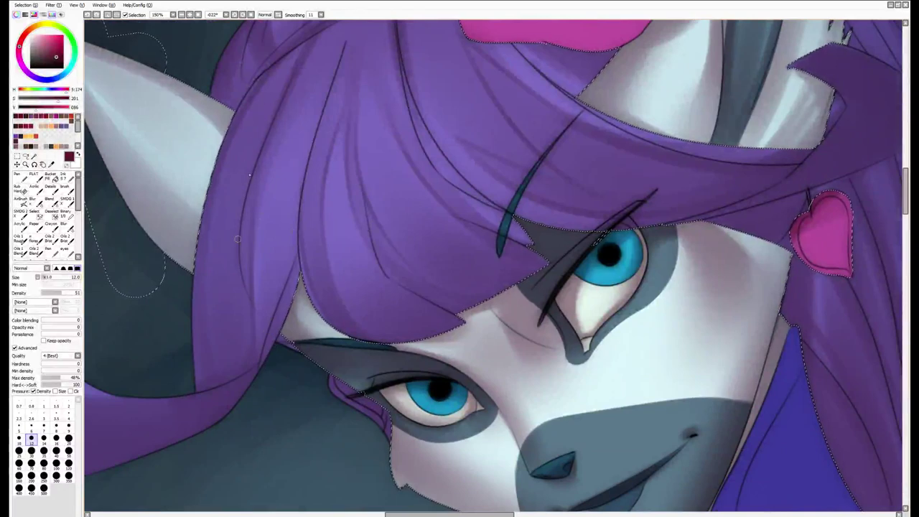
drag(237, 150, 211, 314)
drag(216, 255, 208, 313)
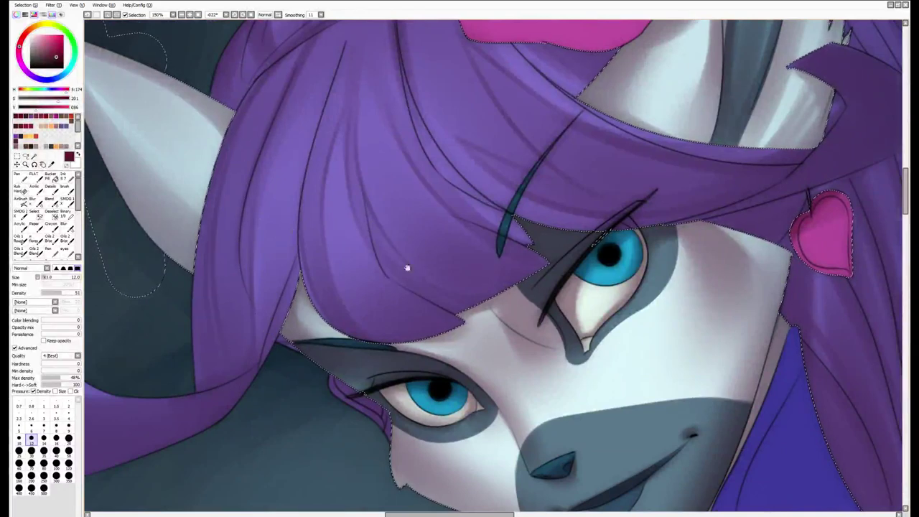
Lighten the tip and upper bend of the hair curl by the near ear with the eraser
key(Home)
key(bracketright)
key(bracketright)
key(bracketright)
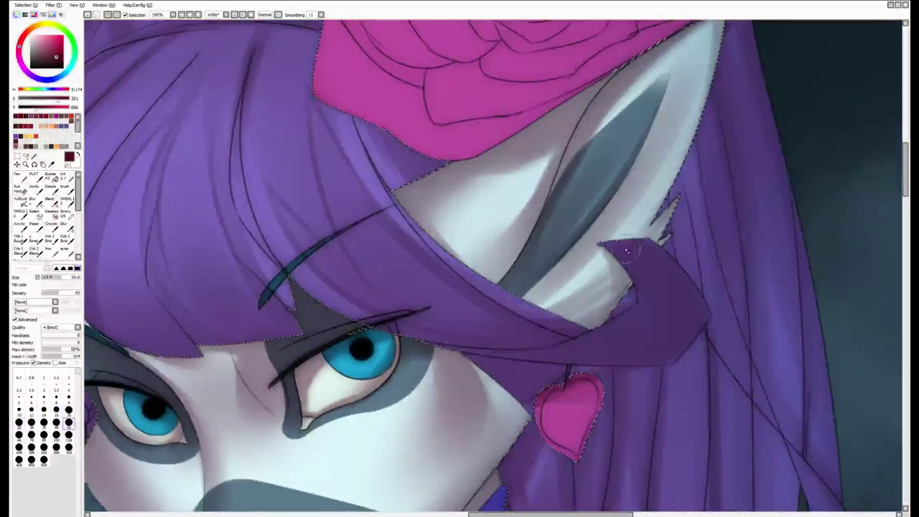
mouse_move(634, 261)
mouse_down()
mouse_move(672, 349)
mouse_move(675, 213)
mouse_up()
key(ctrl+z)
key(ctrl+y)
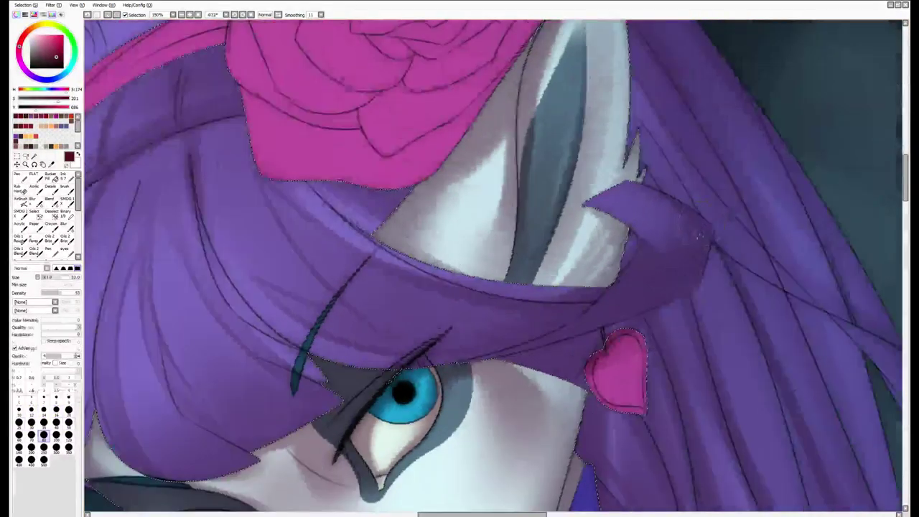
Refine the shadows on the hair curl and side lock by the near ear with the brush at sizes 16, 25 and 30
key(b)
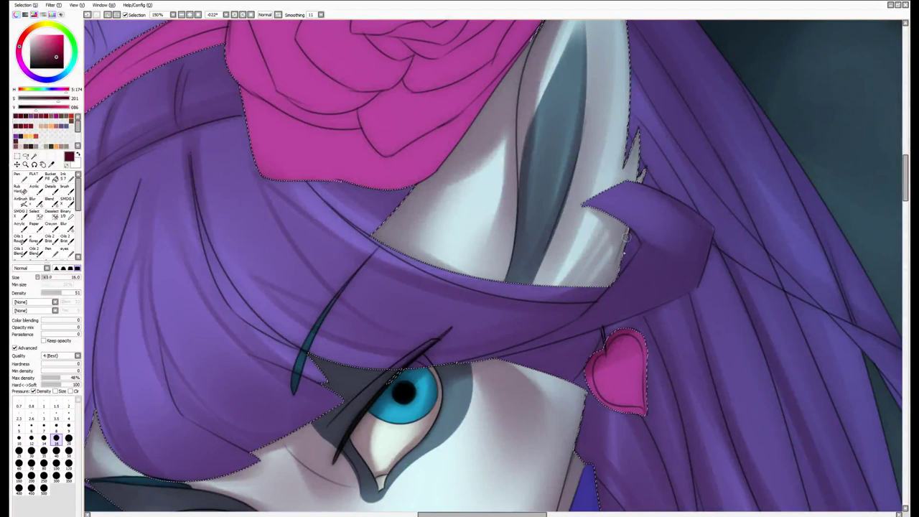
key(bracketright)
key(bracketright)
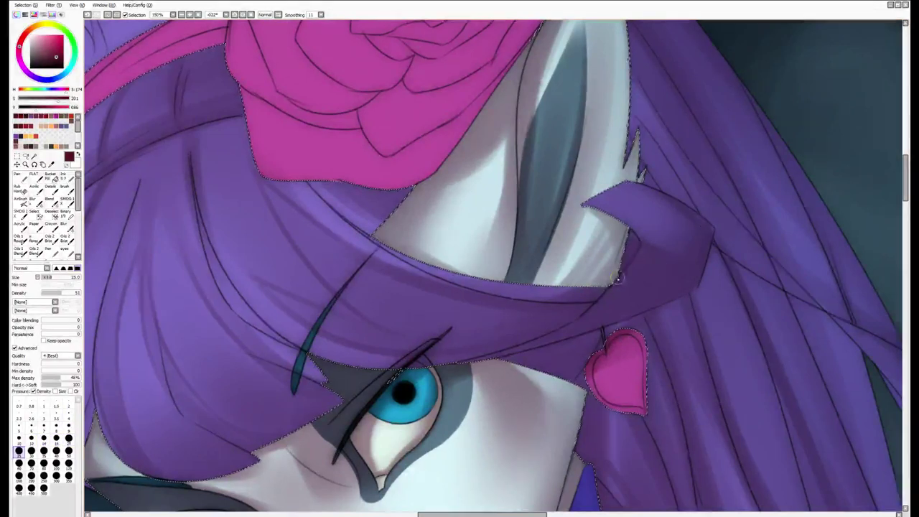
key(bracketright)
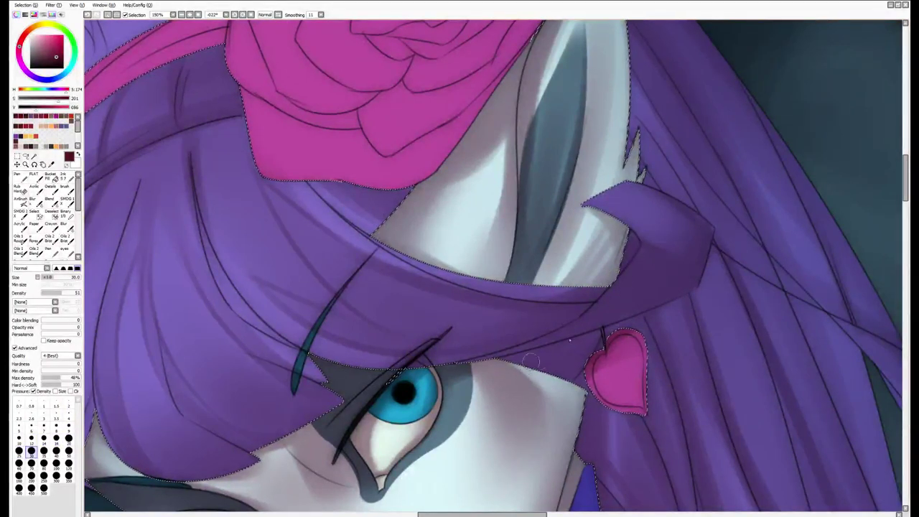
drag(586, 346, 714, 232)
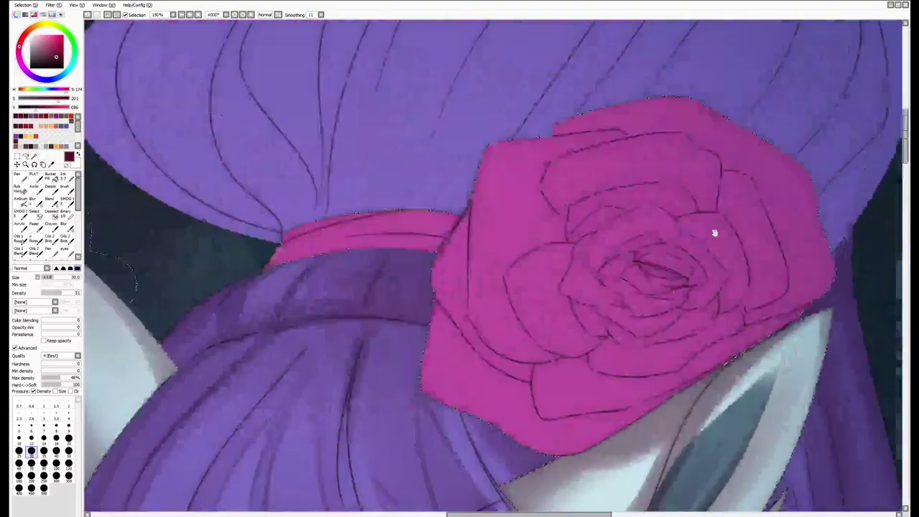
Deepen the strands of the long hair behind the near ear and its loose outer lock with the brush at sizes 16 to 25
scroll(715, 233, down, 4)
scroll(715, 231, up, 2)
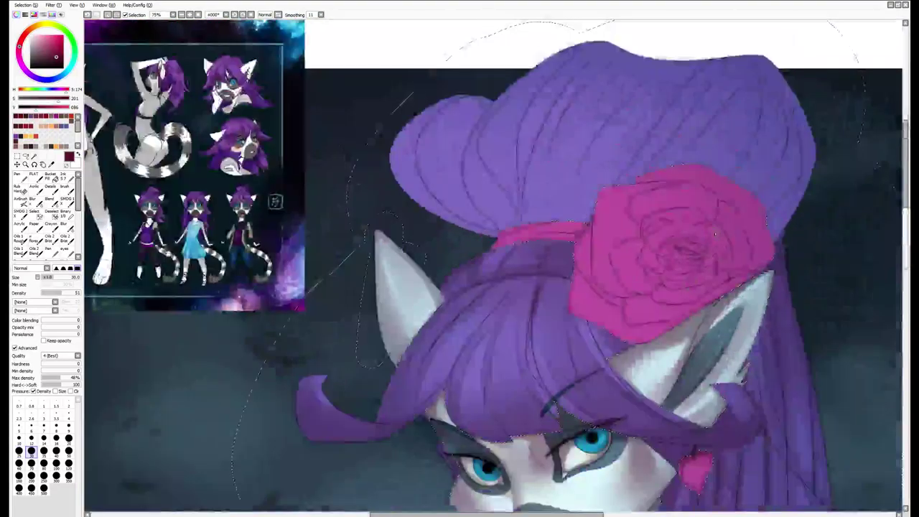
scroll(714, 232, down, 2)
scroll(529, 332, up, 2)
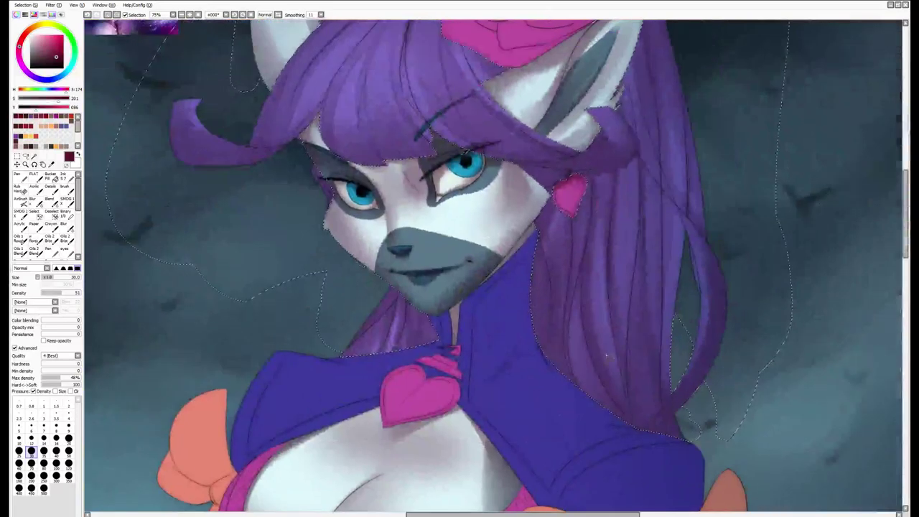
key(bracketleft)
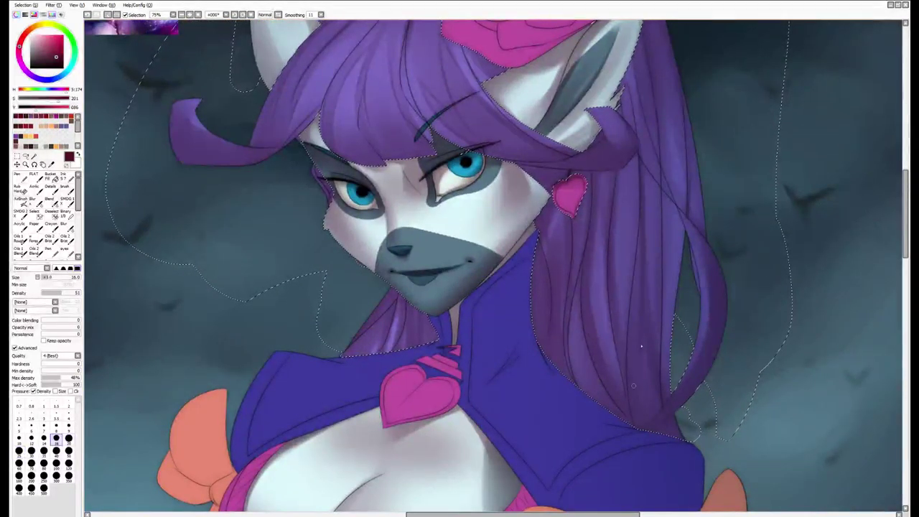
key(bracketright)
drag(683, 217, 679, 286)
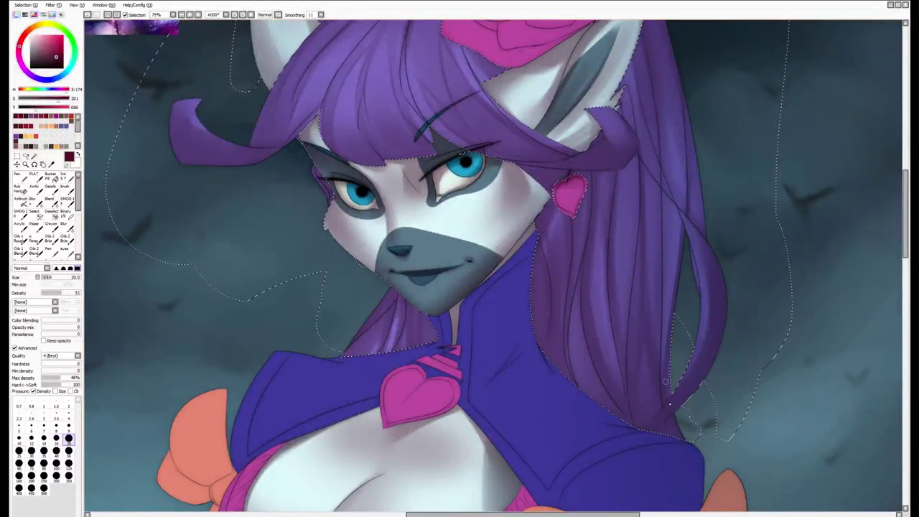
scroll(680, 286, up, 2)
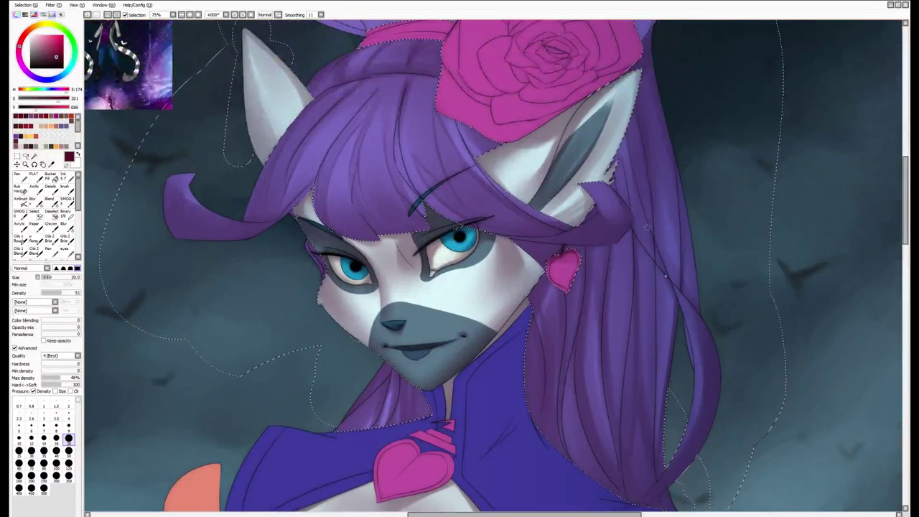
key(bracketright)
scroll(657, 376, up, 4)
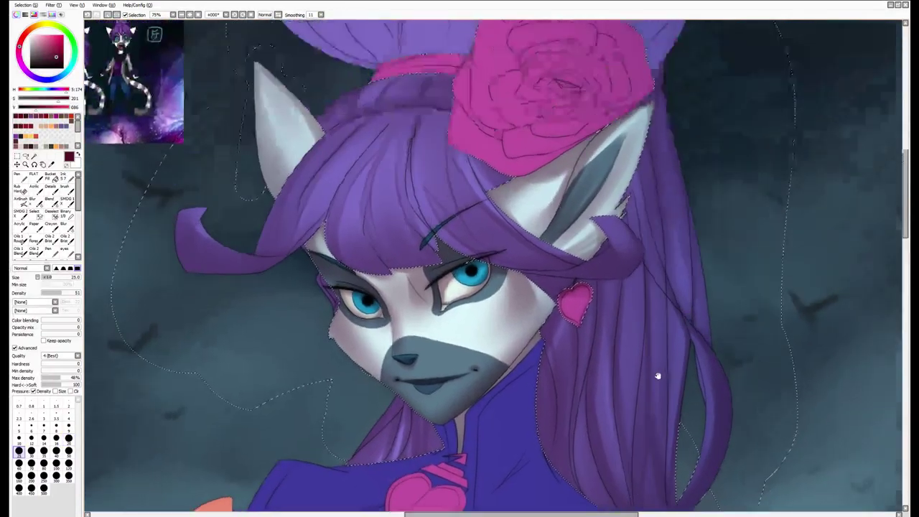
Darken the upper and outer edges of the updo and its side loop with the soft brush at size 400
key(e)
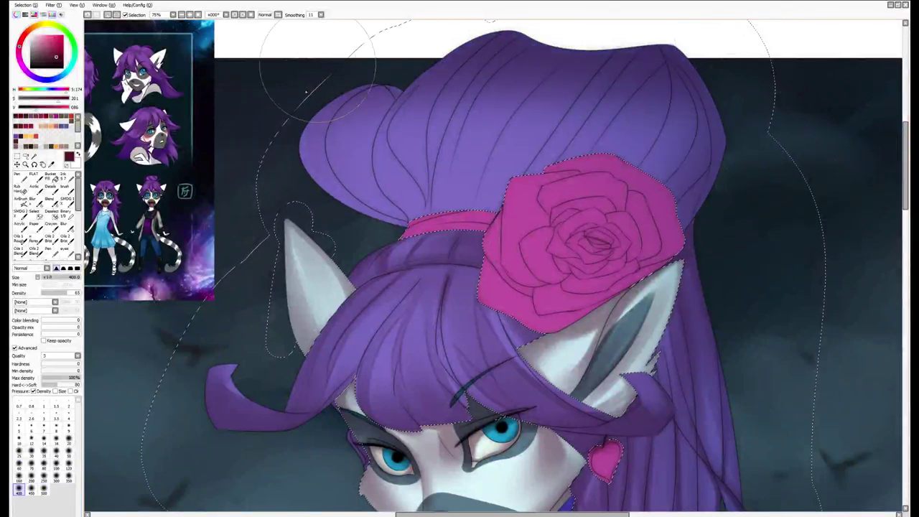
key(b)
key(bracketright)
key(bracketright)
key(bracketright)
key(bracketright)
key(bracketright)
key(bracketright)
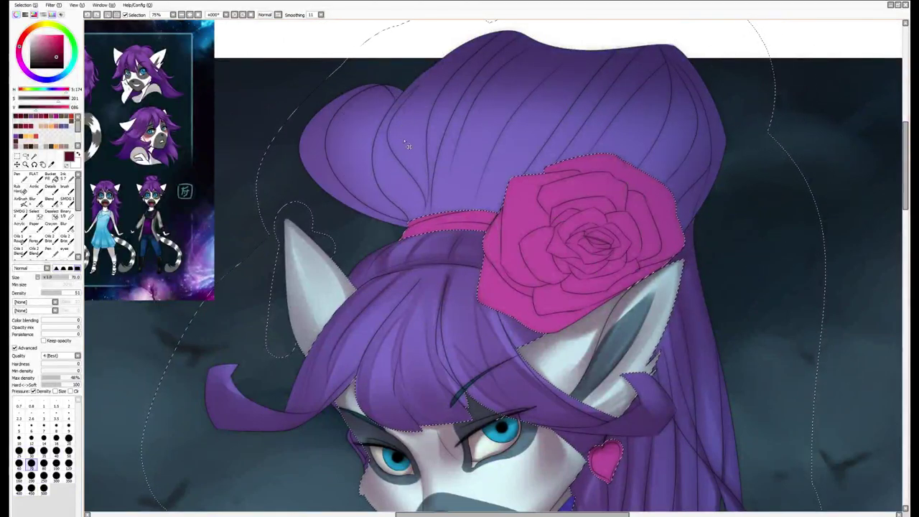
mouse_move(368, 227)
mouse_down()
mouse_move(395, 234)
mouse_move(452, 145)
mouse_move(403, 297)
mouse_up()
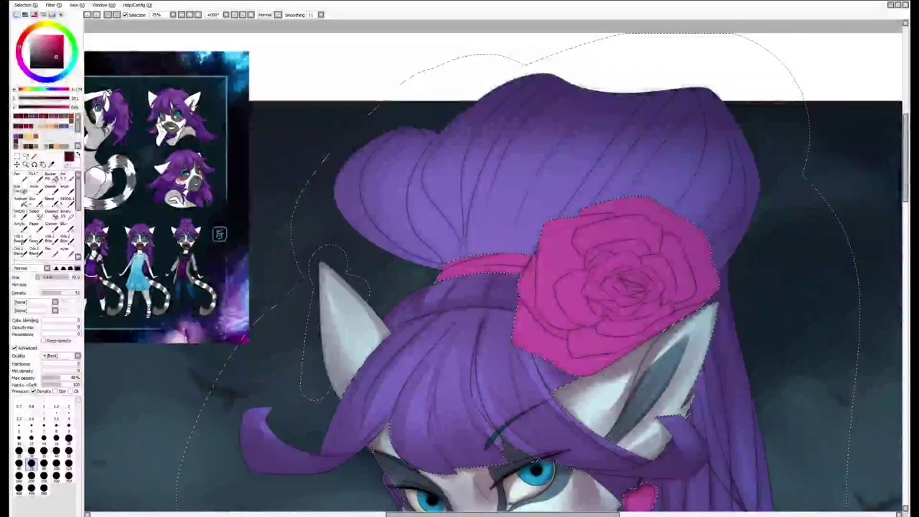
Clear the purple fill from the opening of the hair loop beside the updo and restore the hair selection
key(ctrl+d)
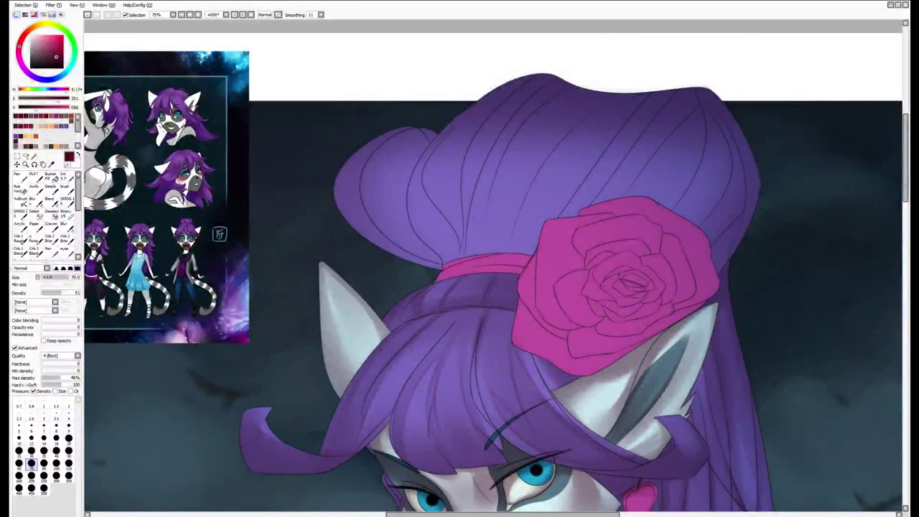
click(34, 156)
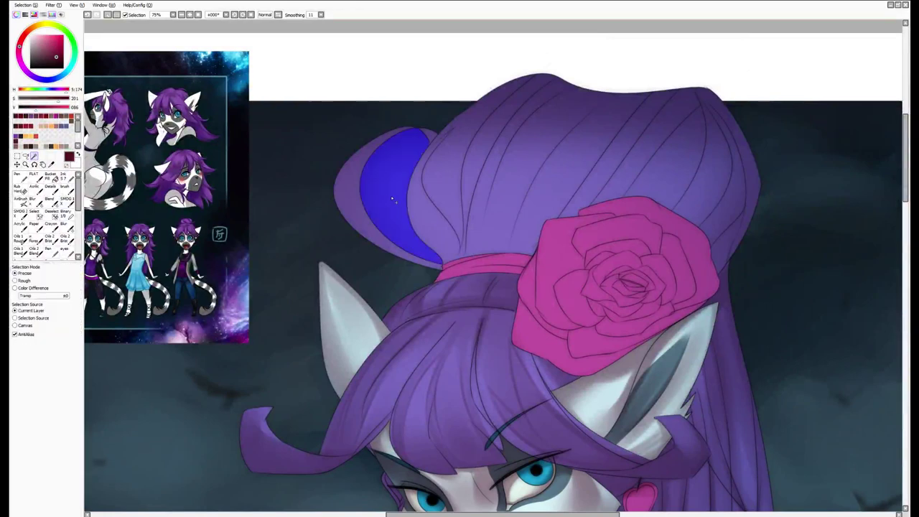
click(395, 187)
key(ctrl+d)
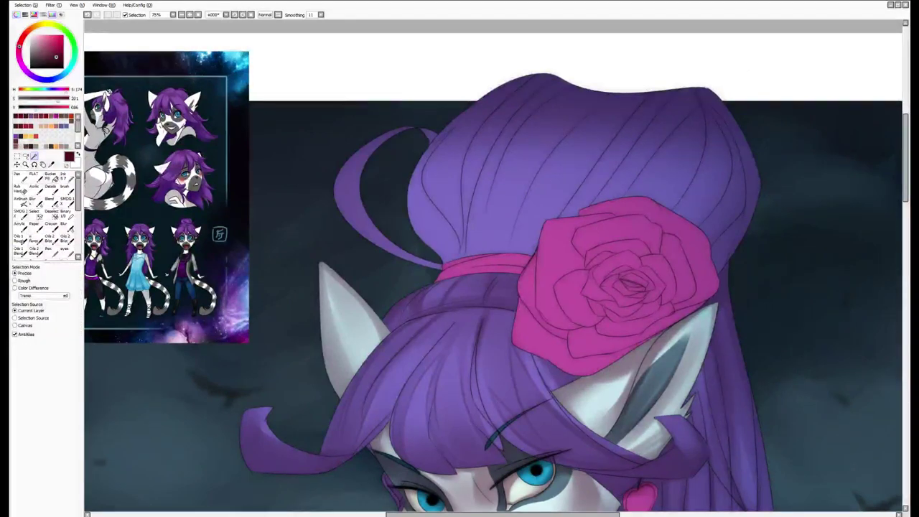
key(b)
scroll(497, 275, up, 1)
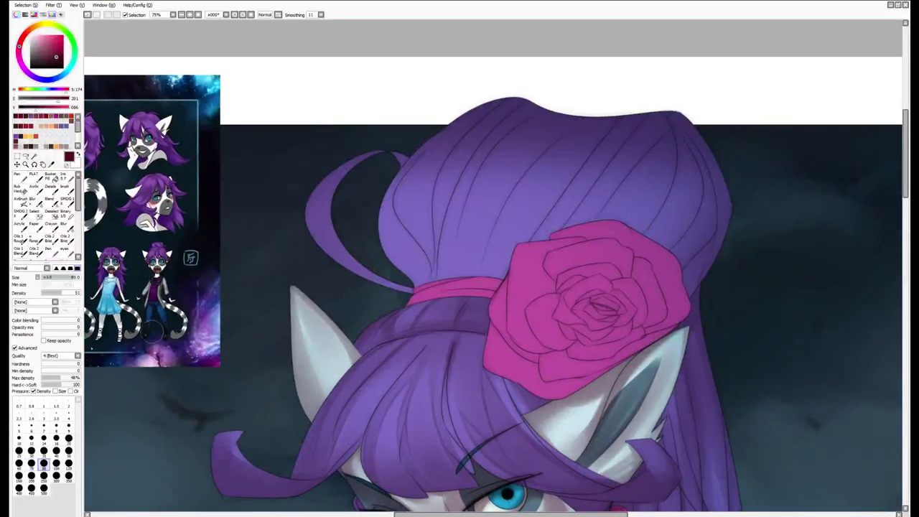
key(ctrl+z)
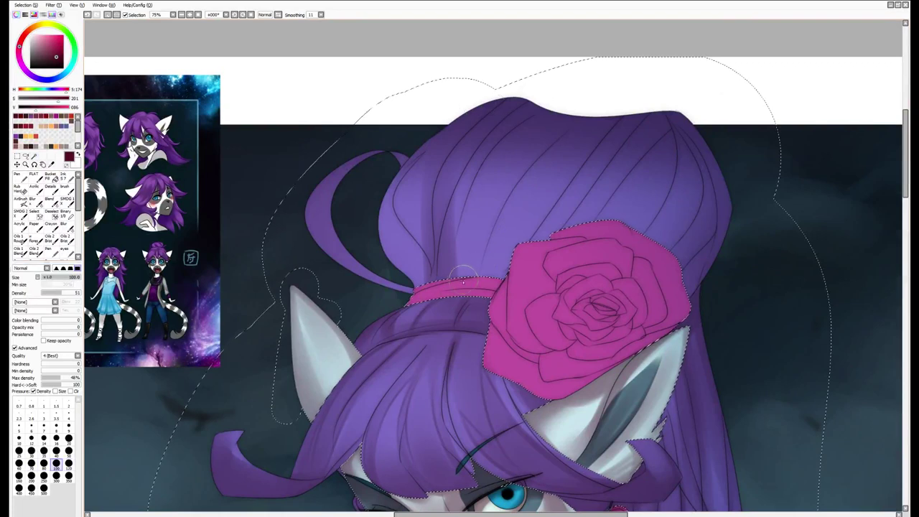
Paint broad shadow strands up the updo from the pink ribbon to above the rose with the brush at sizes 100 and 70
drag(432, 273, 467, 152)
drag(466, 228, 457, 274)
mouse_move(497, 147)
mouse_down()
mouse_move(461, 245)
mouse_move(536, 251)
mouse_up()
mouse_move(599, 151)
mouse_down()
mouse_move(545, 248)
mouse_move(567, 230)
mouse_up()
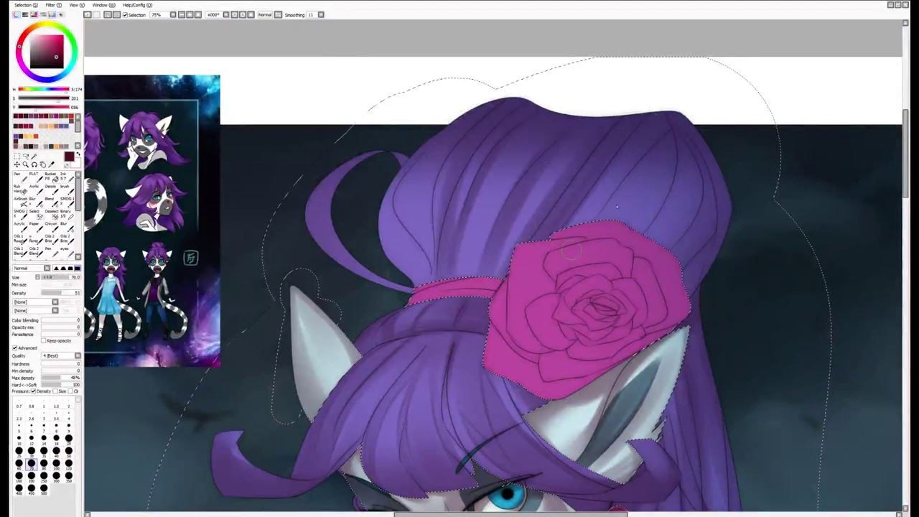
Shade the updo strands above and behind the rose, out to the far edge, with the brush at sizes 70 and 50
mouse_move(643, 171)
mouse_down()
mouse_move(607, 244)
mouse_move(636, 240)
mouse_up()
mouse_move(700, 176)
mouse_down()
mouse_move(667, 251)
mouse_move(681, 268)
mouse_up()
drag(715, 219, 686, 277)
drag(707, 248, 693, 291)
drag(733, 212, 708, 269)
Shade the strands on the rounded side of the updo next to the loose loop
key(bracketright)
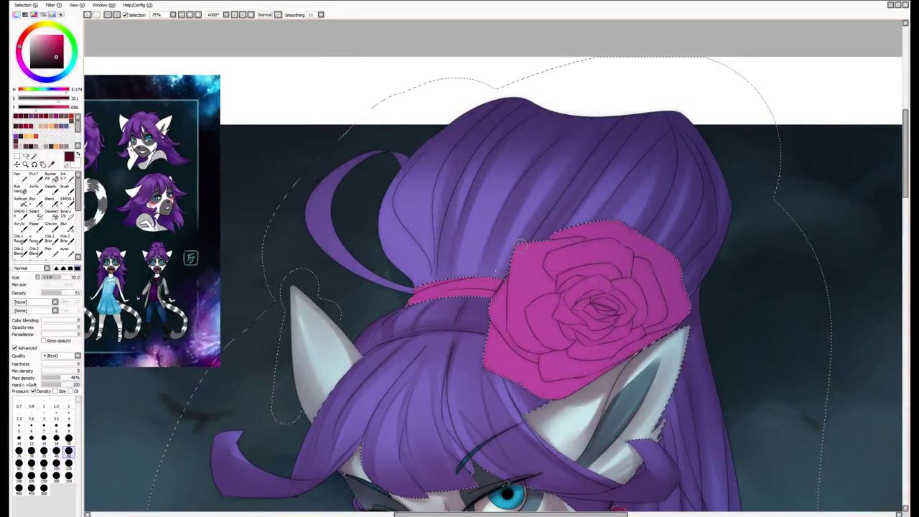
key(bracketright)
mouse_move(438, 153)
mouse_down()
mouse_move(427, 251)
mouse_move(402, 251)
mouse_up()
key(bracketright)
key(bracketright)
drag(399, 178, 380, 259)
Darken the inner and lower curve of the loose hair loop beside the updo with the brush at size 60
key(bracketright)
drag(324, 233, 329, 253)
key(bracketleft)
key(bracketleft)
key(bracketleft)
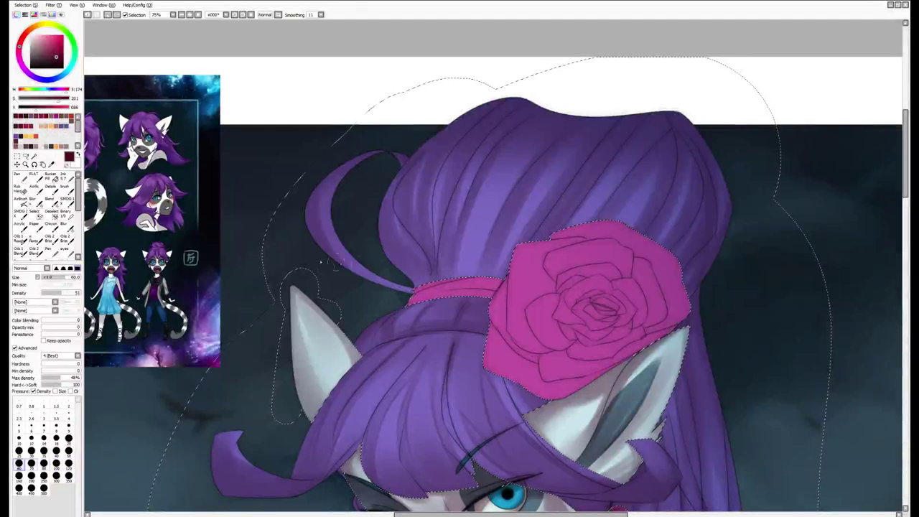
drag(377, 273, 329, 209)
key(bracketright)
key(bracketright)
key(bracketright)
key(bracketleft)
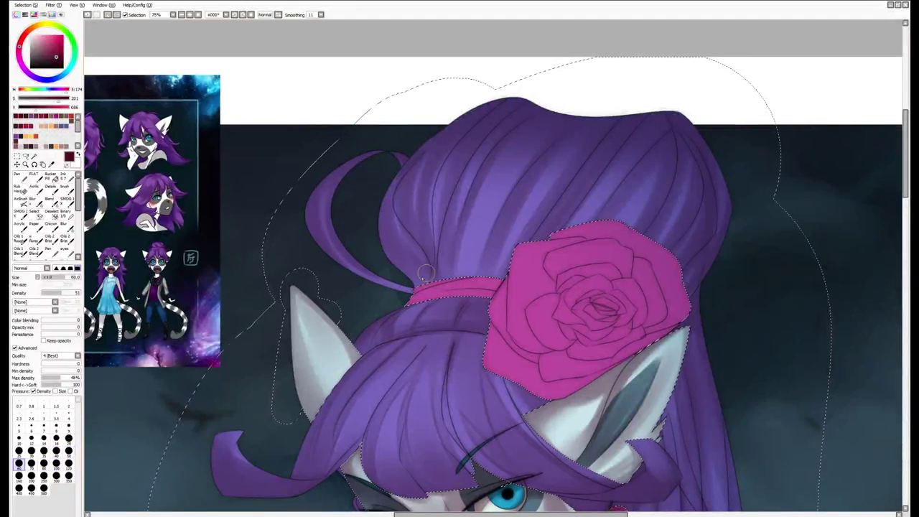
Add more shadow strands to the updo's rounded side, narrowing toward the ribbon, with small brush sizes up to 50
key(bracketleft)
key(bracketleft)
key(bracketleft)
key(bracketleft)
key(bracketleft)
key(bracketleft)
key(bracketright)
key(bracketright)
key(bracketright)
key(bracketright)
key(bracketright)
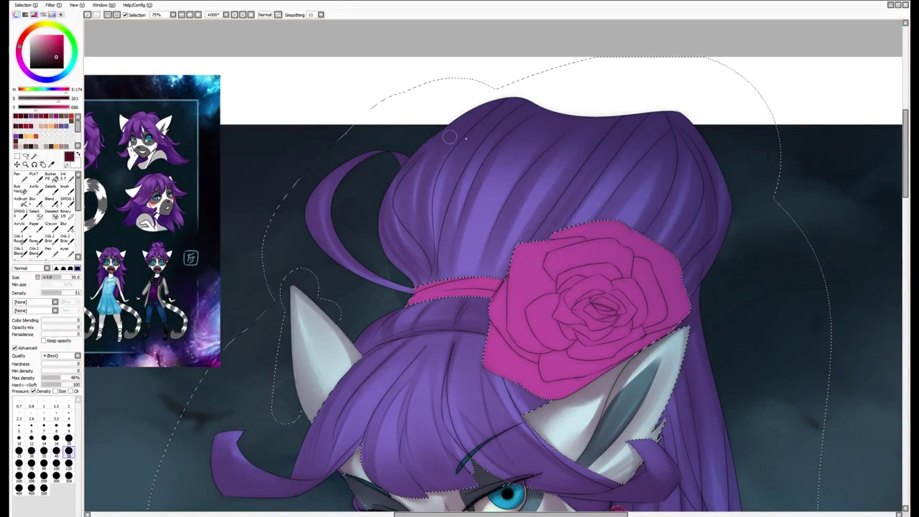
Darken the strand rising from the ribbon through the updo and refine its neighbours with the brush at size 20
key(bracketleft)
drag(437, 257, 467, 164)
key(bracketleft)
key(bracketleft)
key(bracketleft)
key(bracketleft)
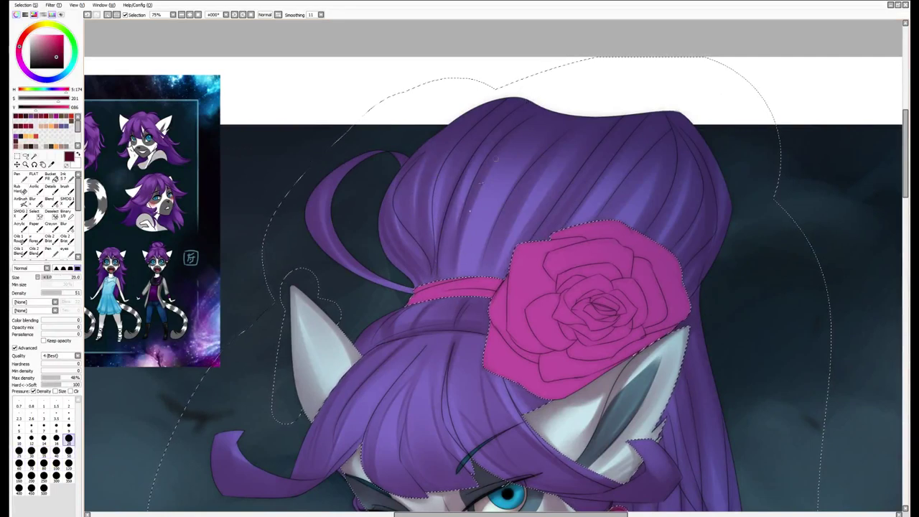
Deepen the middle updo strands between the ribbon and the rose with the brush at sizes 80 and 60
key(bracketright)
key(bracketright)
key(bracketright)
key(bracketright)
key(bracketright)
key(bracketright)
drag(467, 251, 496, 194)
key(bracketright)
key(bracketright)
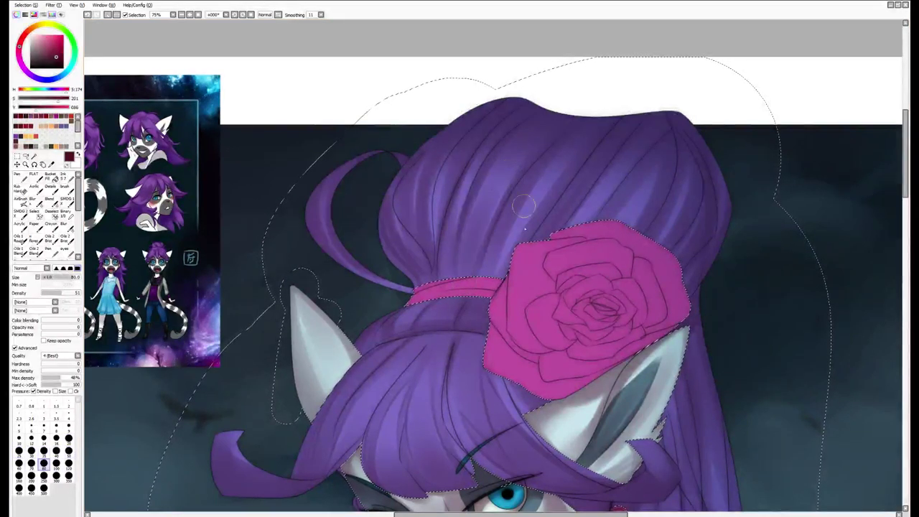
key(bracketleft)
key(bracketleft)
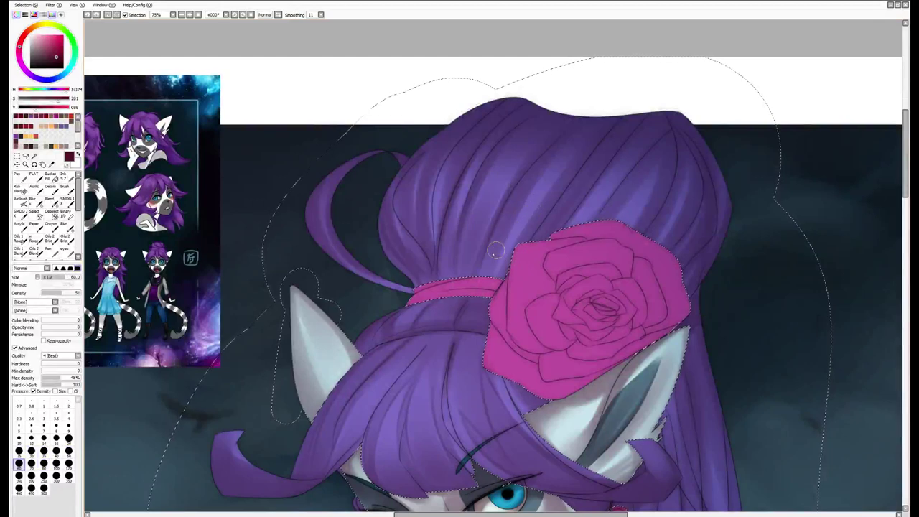
Add fine shadow strands to the updo where the ribbon meets the rose with the brush at sizes 20 and 16
key(bracketleft)
key(bracketleft)
key(bracketleft)
key(bracketleft)
key(bracketleft)
key(bracketleft)
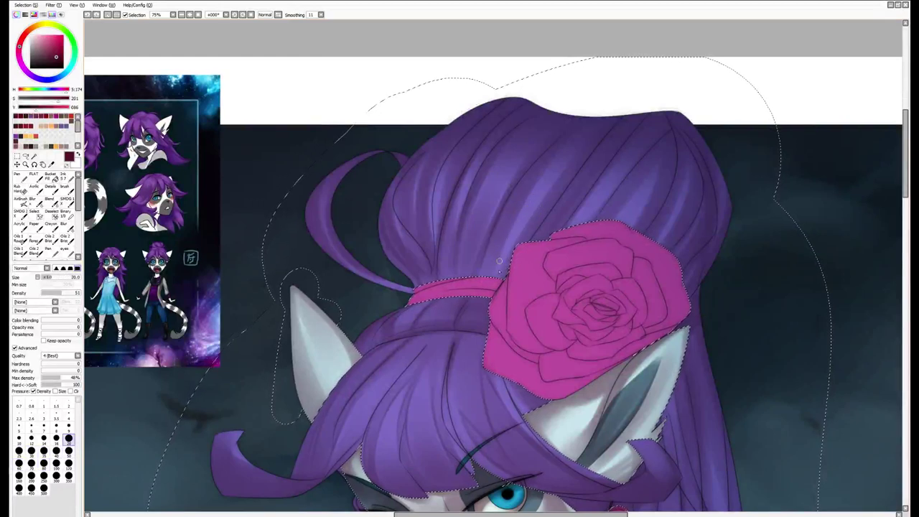
key(bracketleft)
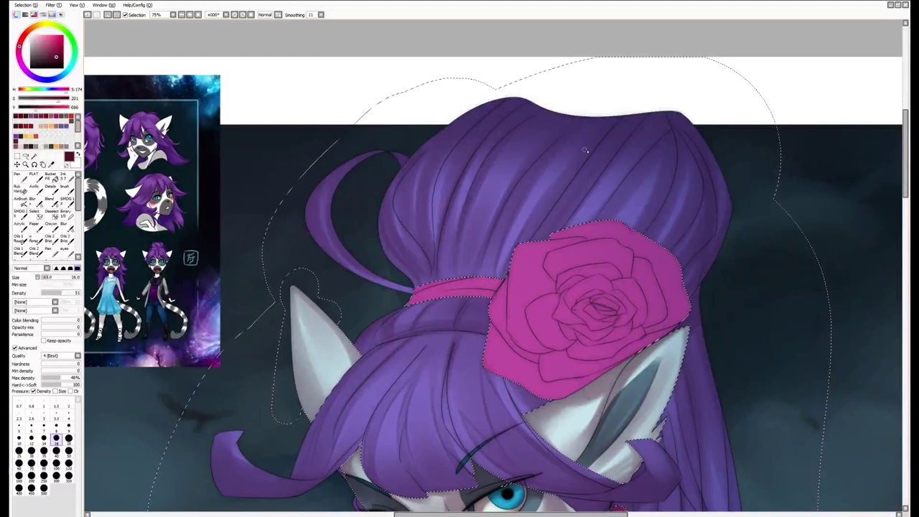
Refine the updo strands directly above the rose with the brush at sizes 20 and 25
key(bracketright)
key(bracketright)
key(bracketright)
key(bracketright)
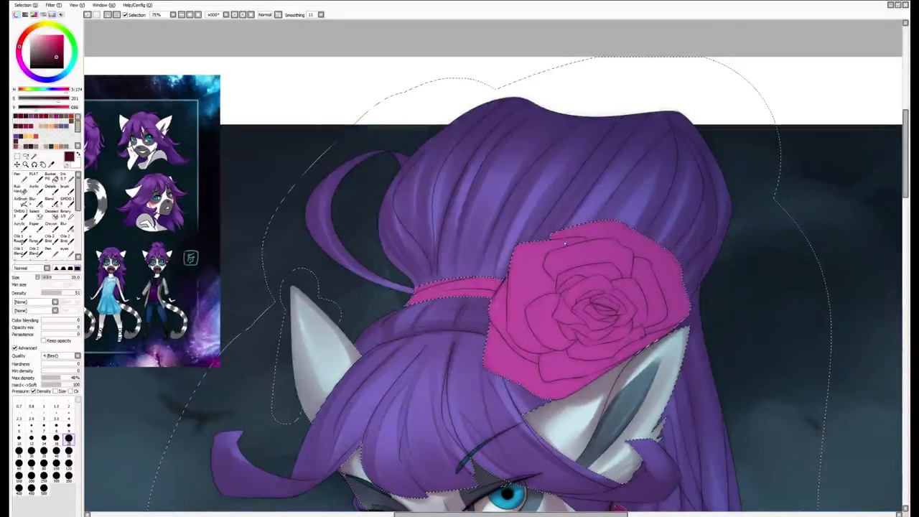
key(bracketleft)
key(bracketleft)
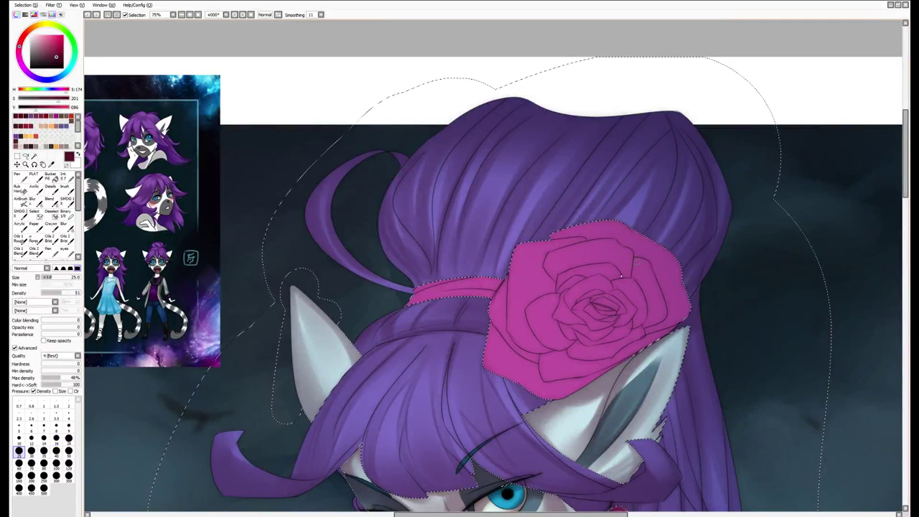
Lighten the updo's strands softly with the eraser at size 500 and touch up their shadows with the brush
key(e)
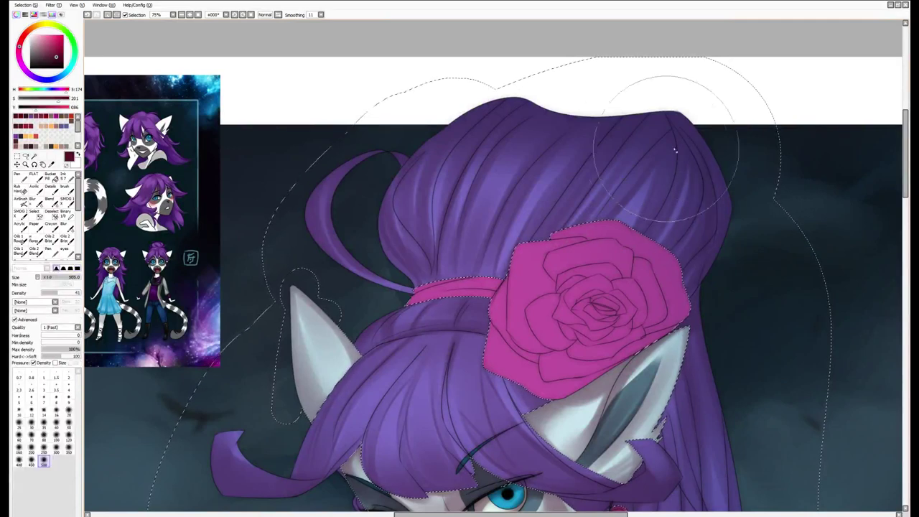
key(b)
drag(517, 151, 558, 106)
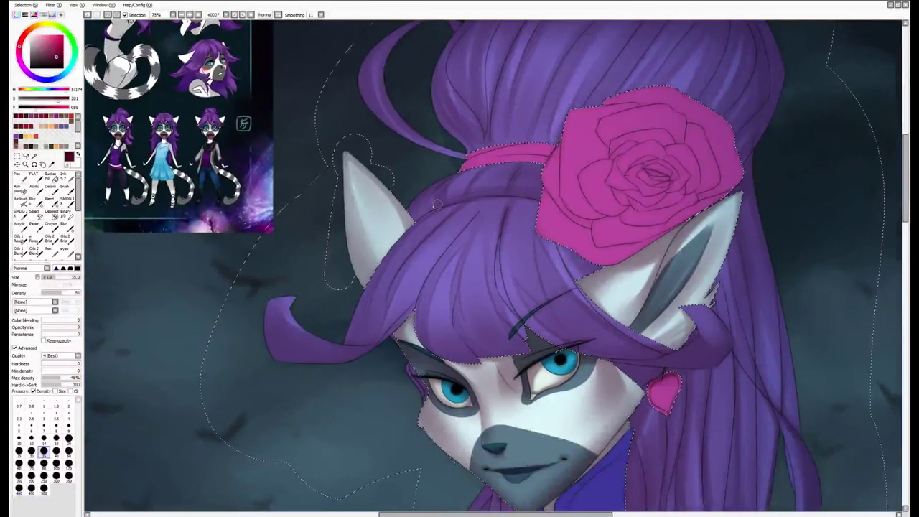
Add fine shadow strands to the crown hair between the ribbon and the fringe with the brush at sizes 12 and 20
key(bracketleft)
key(bracketleft)
key(bracketleft)
key(bracketleft)
key(bracketleft)
key(bracketleft)
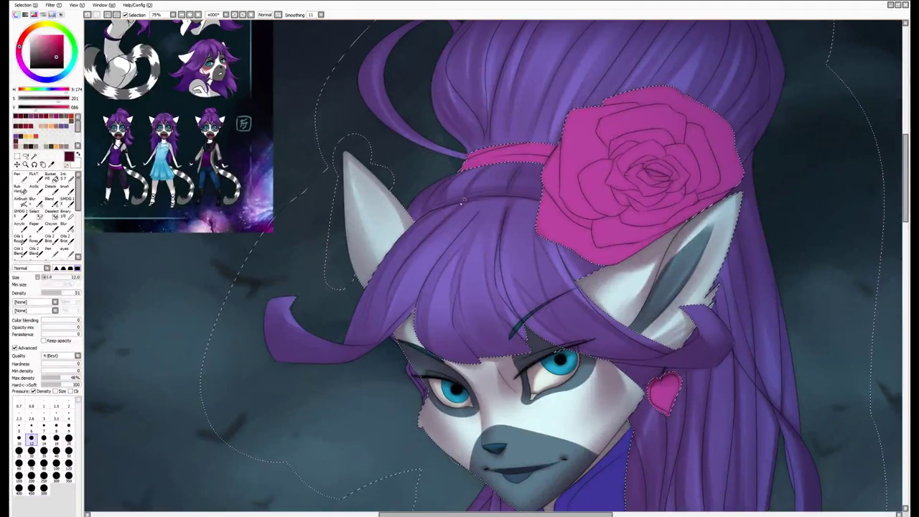
key(bracketright)
key(bracketright)
key(bracketright)
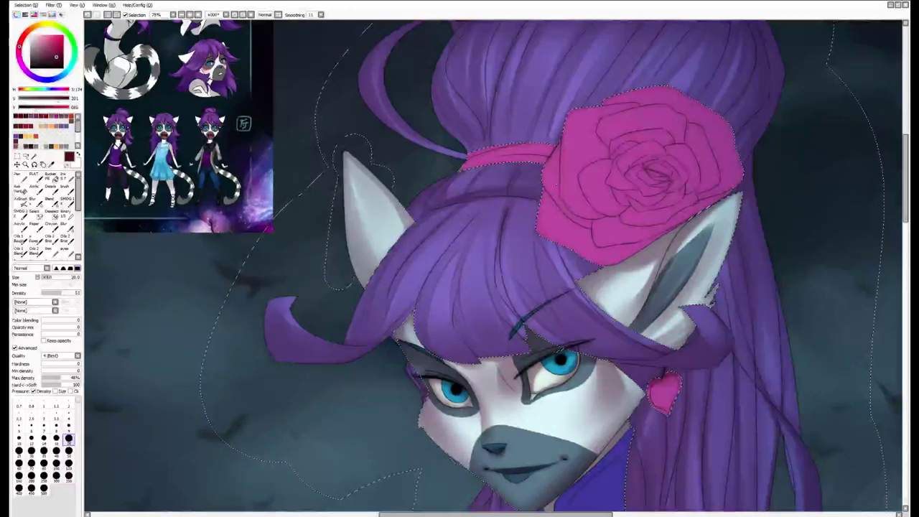
key(bracketright)
drag(496, 287, 467, 204)
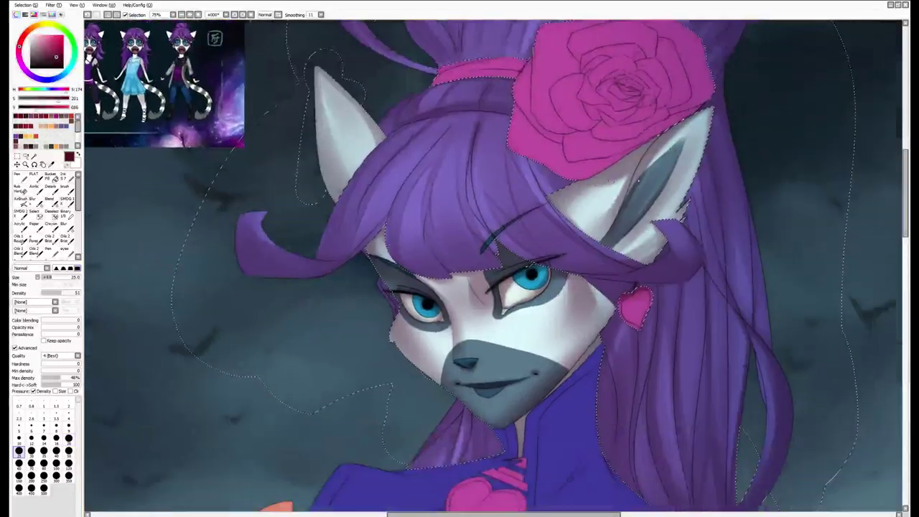
Add fine shadow strands to the long hair and the curl below the ear with the brush at size 16
key(bracketleft)
key(bracketleft)
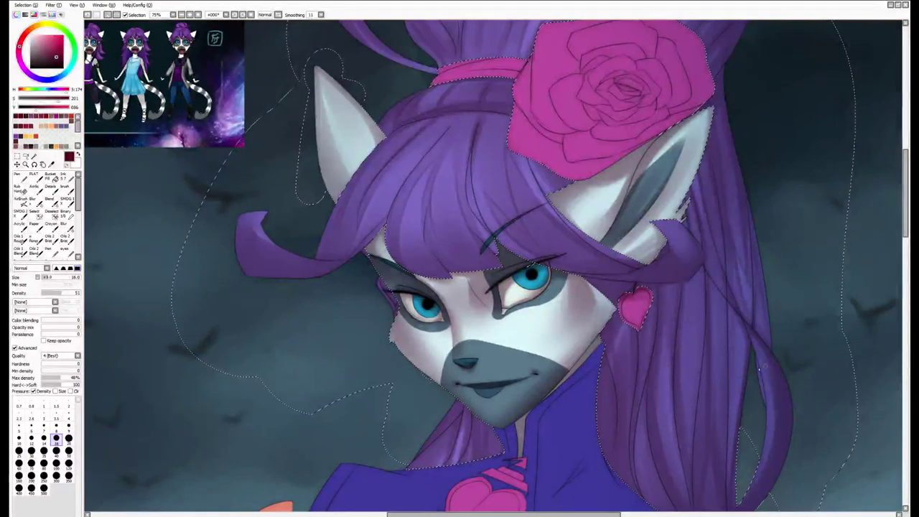
scroll(761, 367, down, 3)
scroll(728, 273, up, 1)
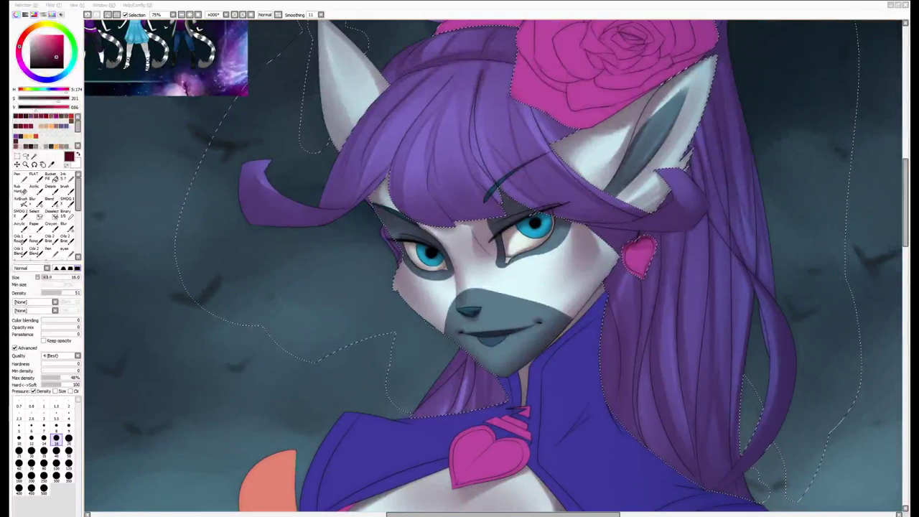
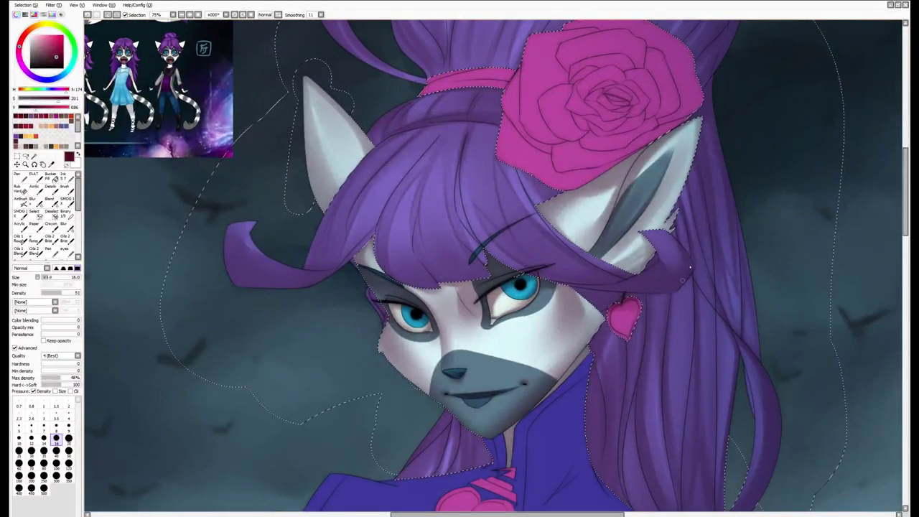
key(bracketleft)
key(bracketleft)
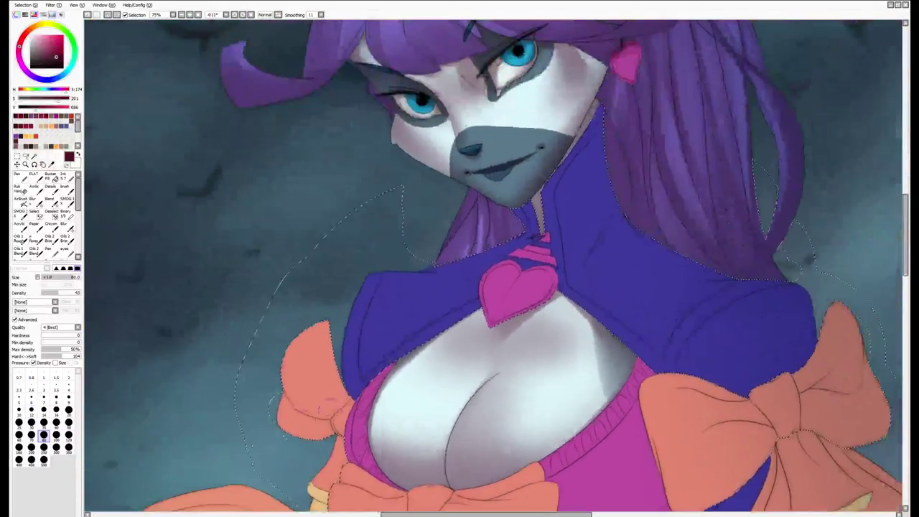
Shade the high blue collar beside the long hair with the brush, working from size 160 down to size 20
key(b)
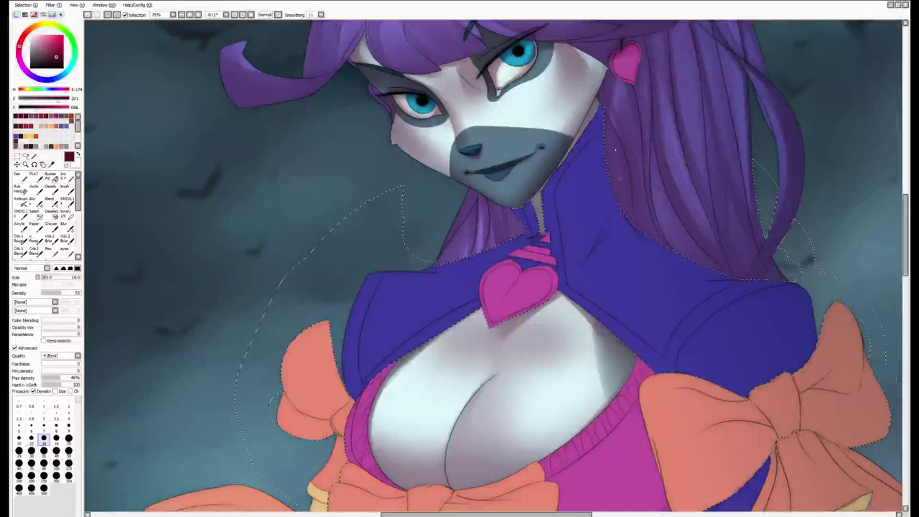
drag(611, 115, 609, 227)
key(bracketright)
key(bracketright)
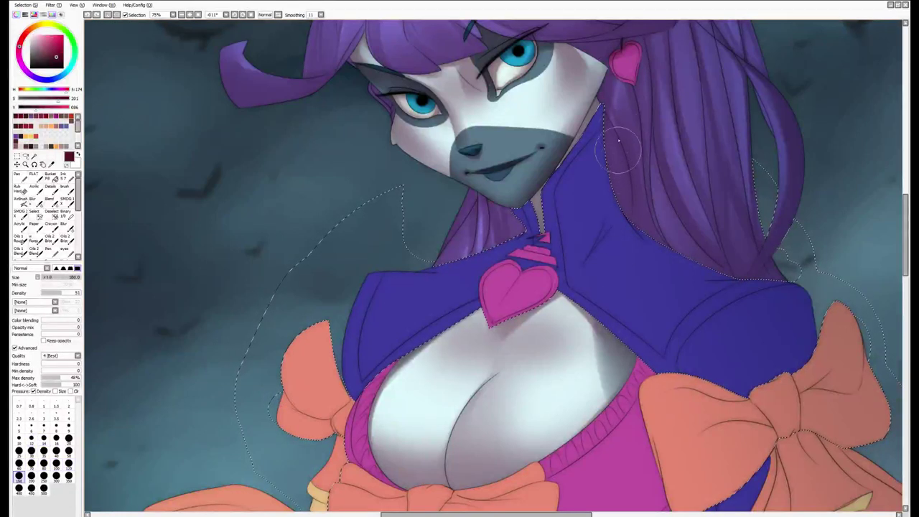
key(bracketleft)
key(bracketleft)
key(bracketleft)
key(bracketleft)
key(bracketleft)
key(bracketleft)
key(bracketleft)
key(bracketleft)
key(bracketleft)
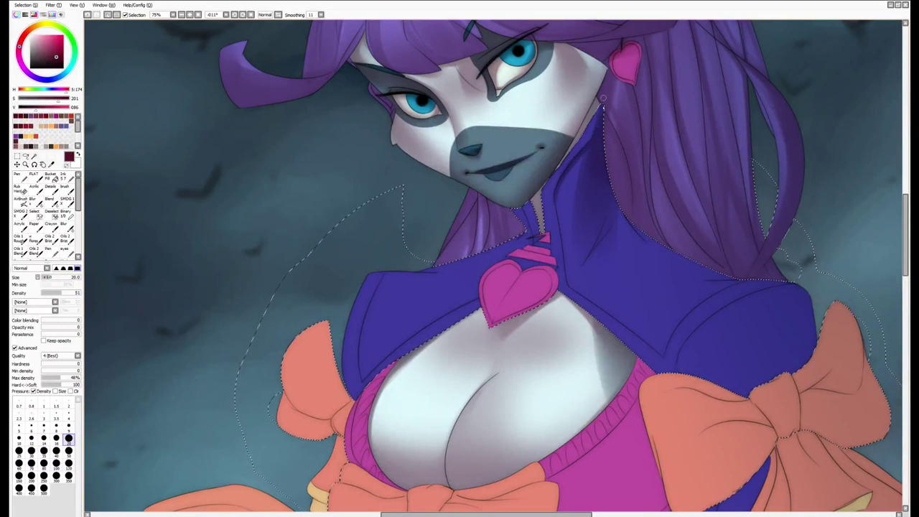
Deepen the shadows on the collar's folded edge and its inner side at the neck with the brush at sizes 40, 80 and 25
key(bracketright)
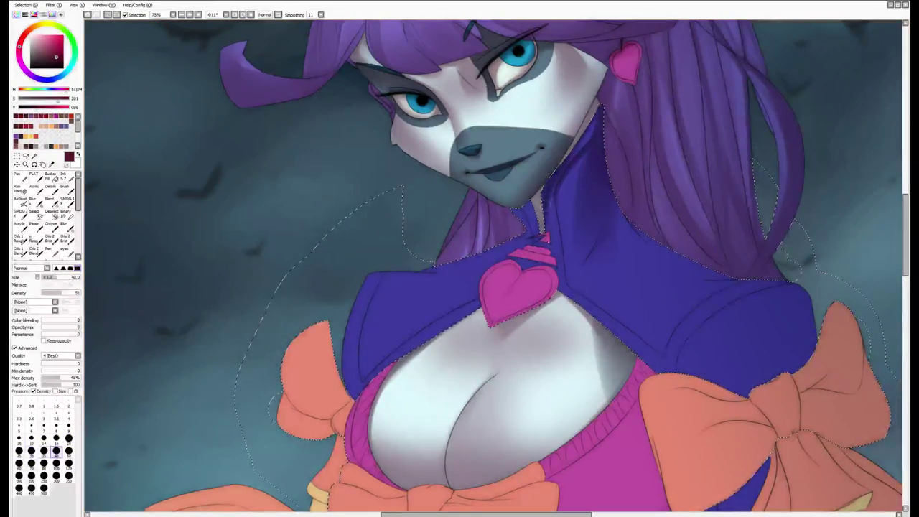
click(18, 463)
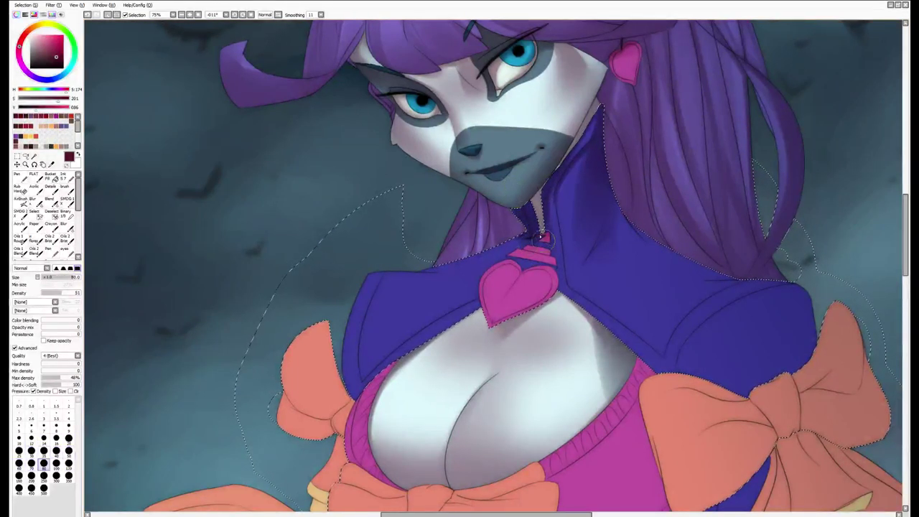
key(bracketleft)
key(bracketleft)
key(bracketleft)
key(bracketleft)
key(bracketleft)
key(bracketleft)
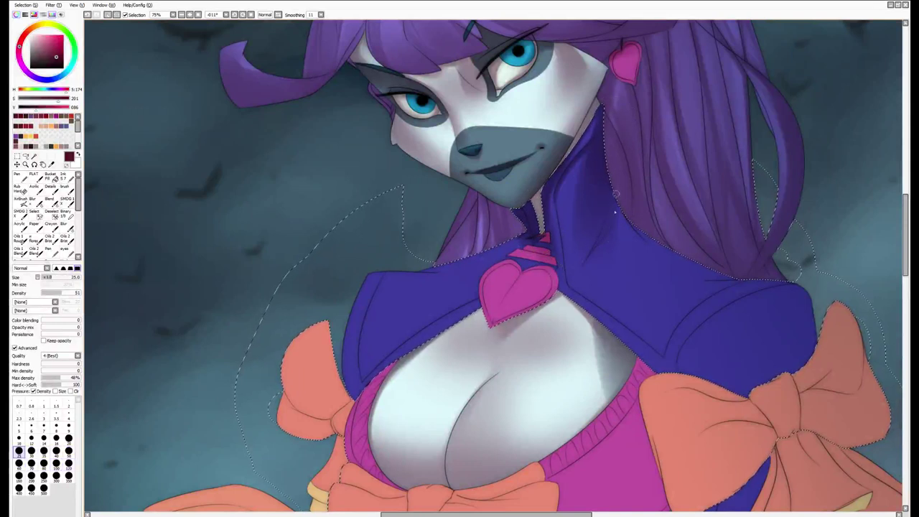
Paint the shadow the long hair casts on the blue garment below the collar with the brush at size 80
key(bracketright)
key(bracketright)
key(bracketright)
key(bracketright)
key(bracketright)
key(bracketright)
key(bracketright)
key(bracketright)
key(bracketright)
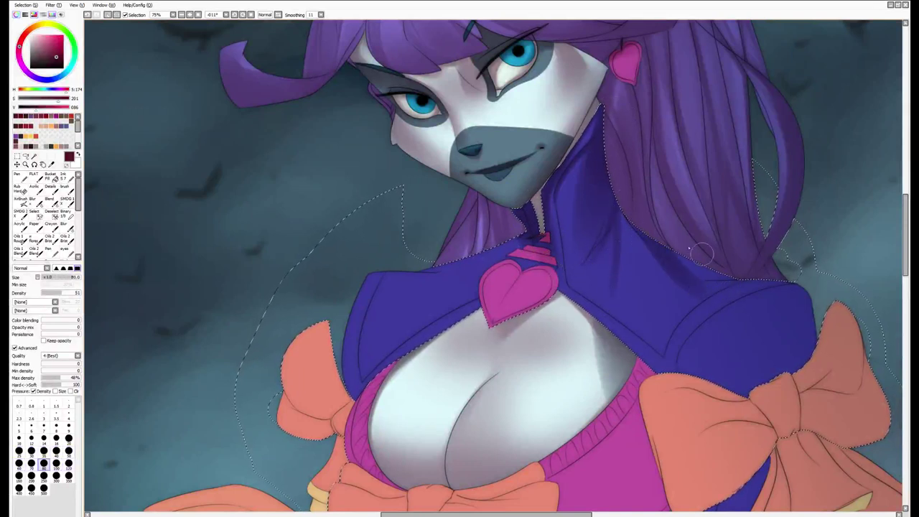
drag(675, 262, 742, 275)
Darken the blue shoulder above the large orange bow with the brush at sizes 300 and 350
key(bracketright)
key(bracketright)
key(bracketright)
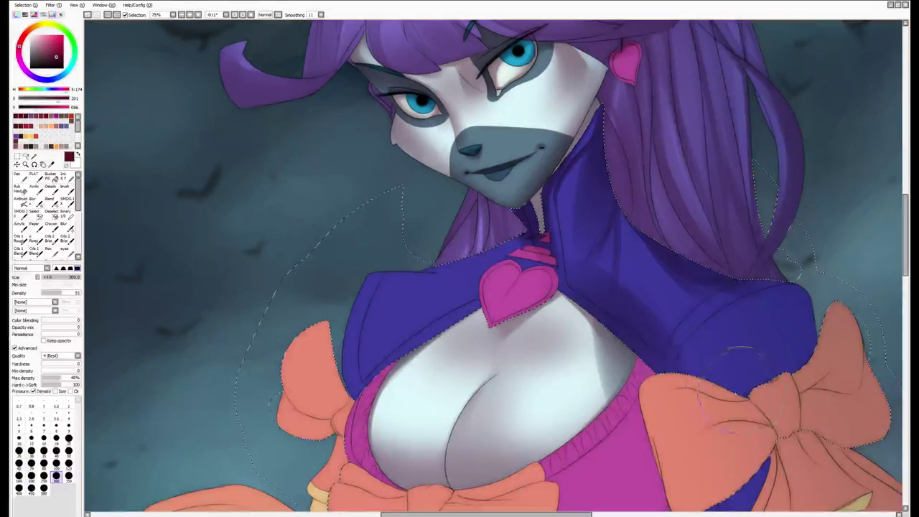
key(bracketleft)
key(bracketleft)
drag(797, 316, 710, 359)
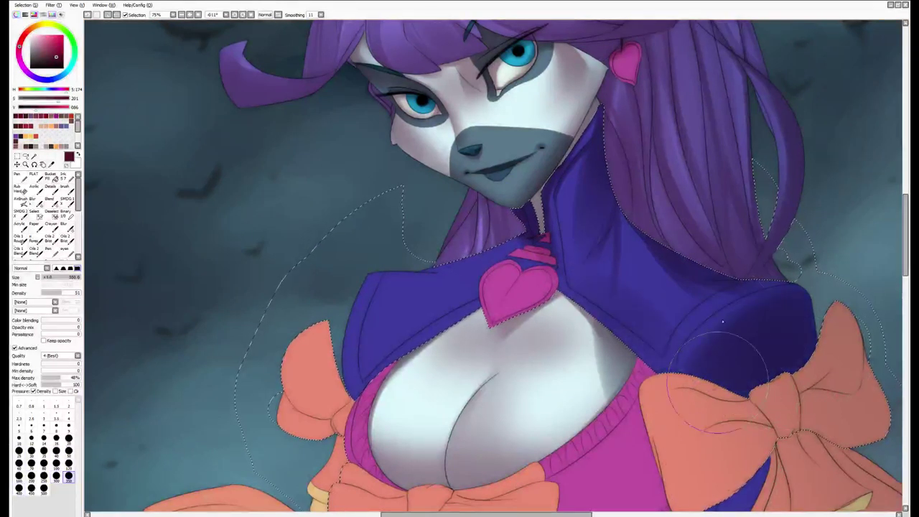
Add narrow shadows along the curved shoulder seam and beneath the hair ends with the brush at size 35
key(bracketleft)
key(bracketleft)
key(bracketleft)
key(bracketleft)
key(bracketleft)
key(bracketleft)
key(bracketleft)
key(bracketleft)
key(bracketleft)
key(bracketleft)
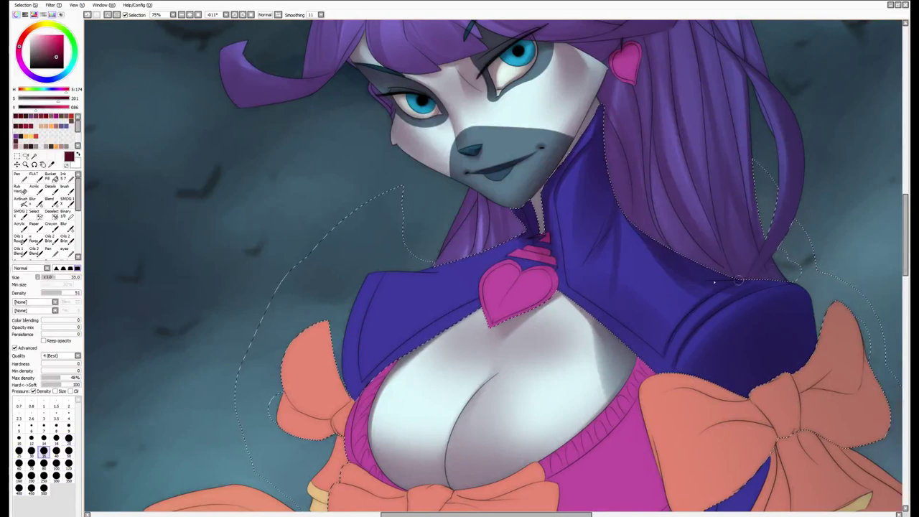
Shade the blue garment's front trim from the shoulder corner up to the collar with the brush at sizes 30 and 20
key(Home)
key(End)
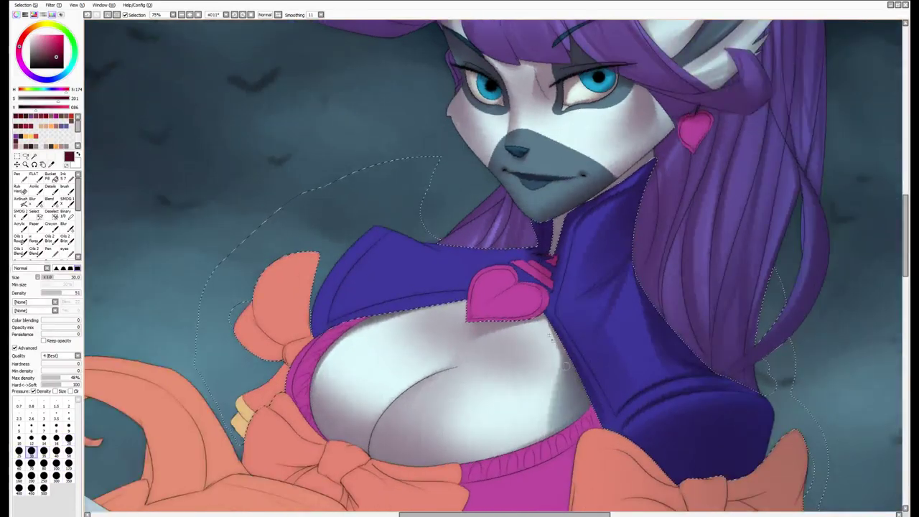
mouse_move(609, 423)
mouse_down()
mouse_move(556, 335)
mouse_move(579, 355)
mouse_up()
key(bracketleft)
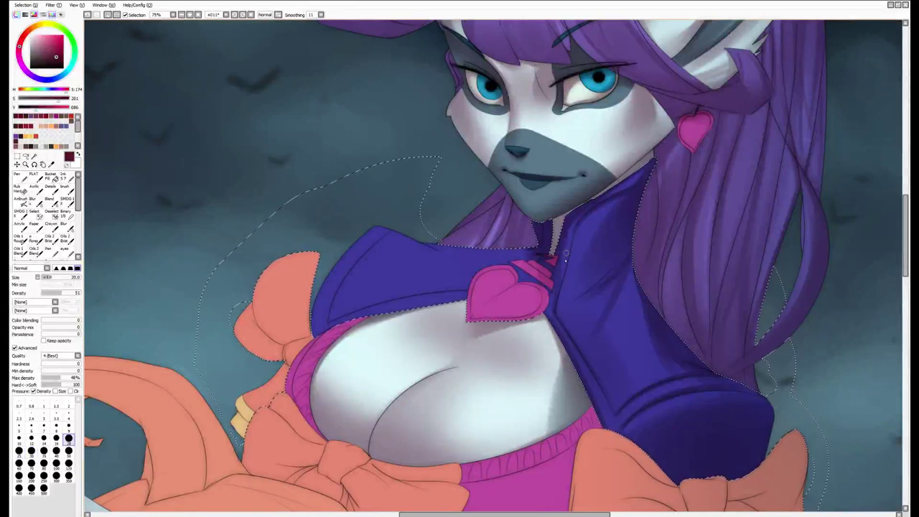
drag(566, 252, 556, 286)
scroll(585, 188, up, 2)
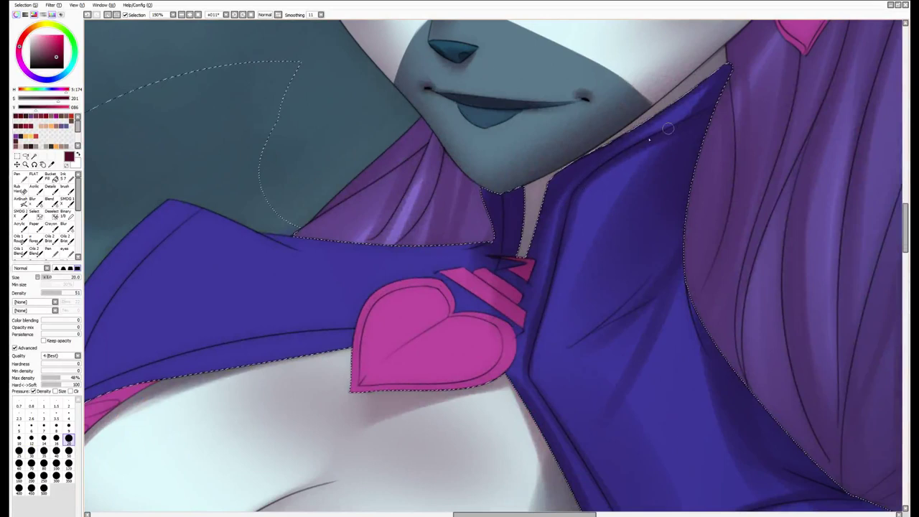
Clean up the shading along the front trim beside the heart brooch with the eraser at sizes 14 and 12
key(e)
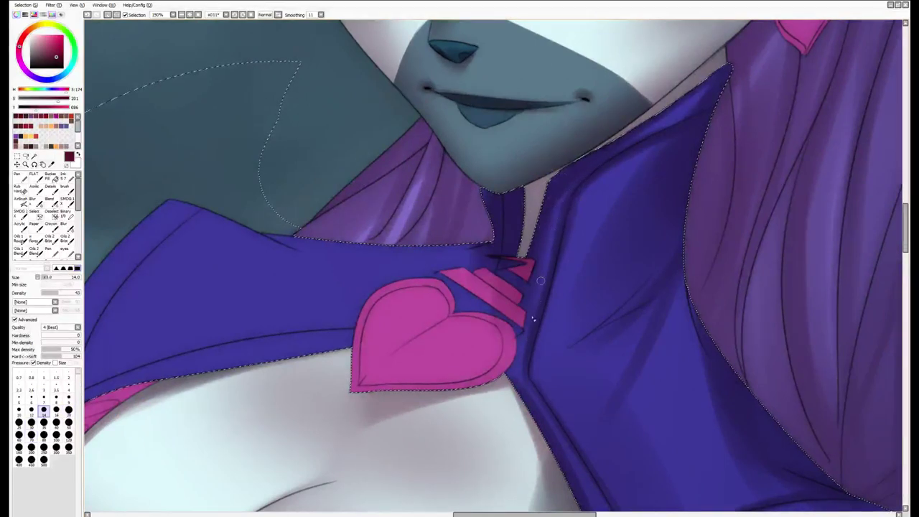
drag(583, 486, 541, 376)
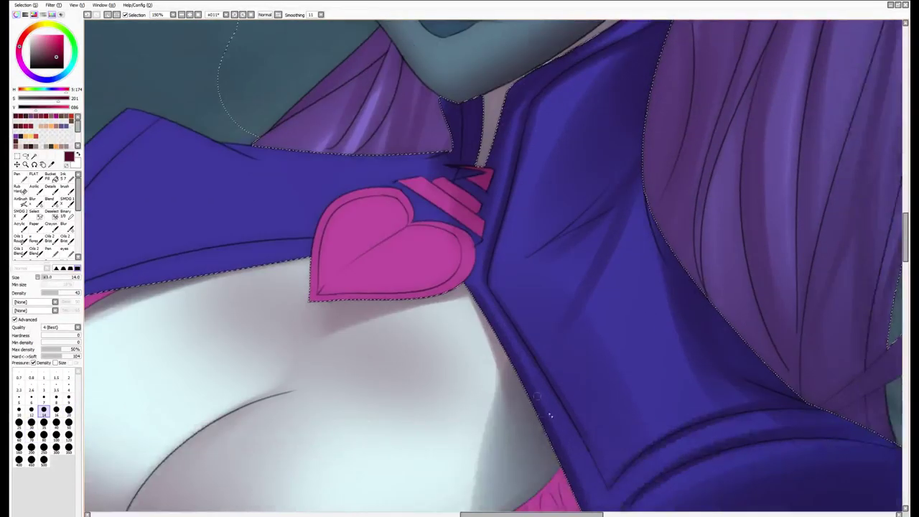
drag(550, 415, 585, 487)
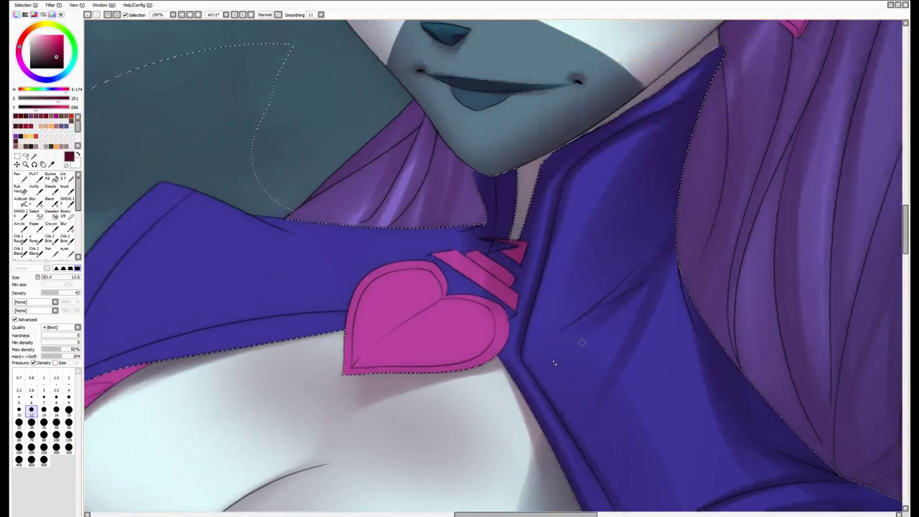
Refine the collar's crease and folded edge with the brush at sizes 20, 40 and 60 and the eraser at size 20
key(b)
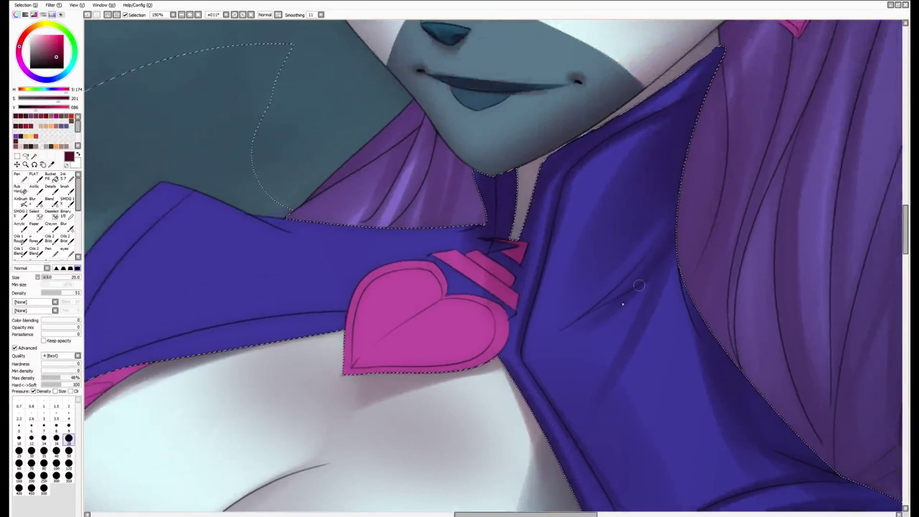
key(e)
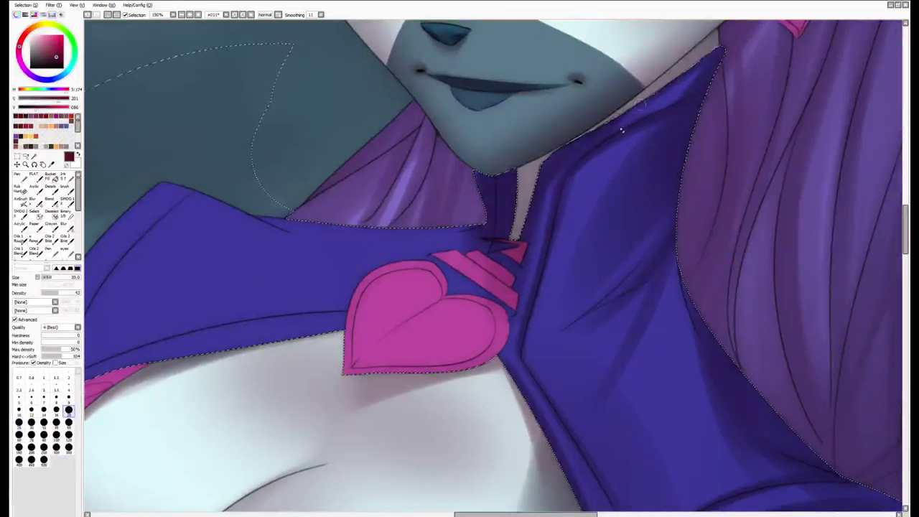
key(b)
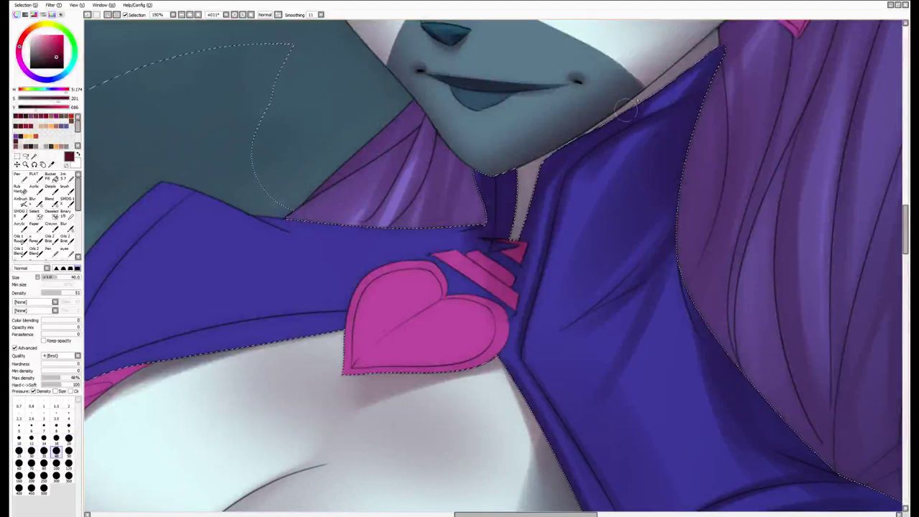
key(bracketright)
key(bracketright)
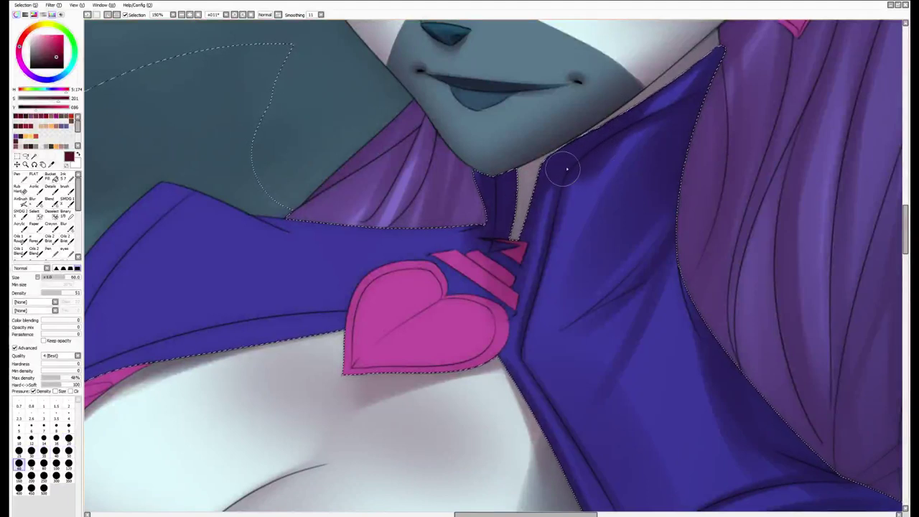
drag(603, 133, 531, 246)
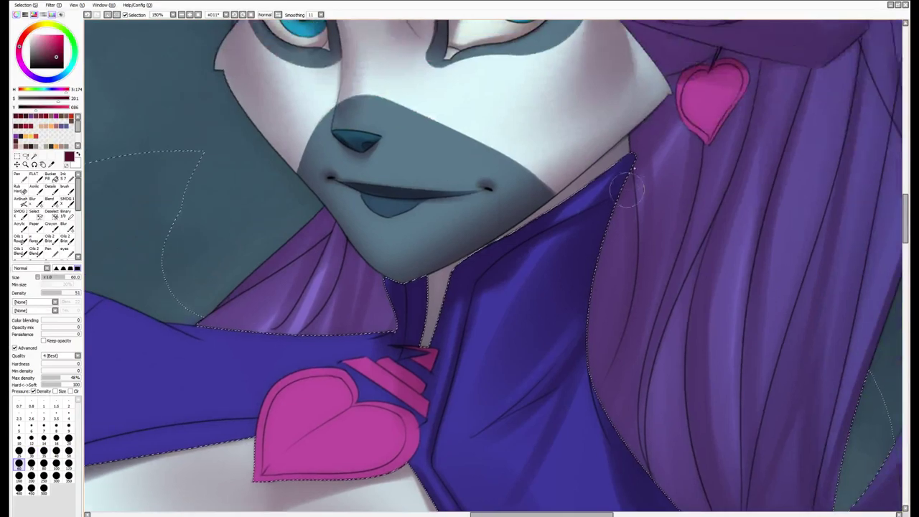
drag(551, 338, 611, 206)
Softly deepen the shadows on the collar and the blue shoulder with the airbrush at sizes 400 and 350
key(a)
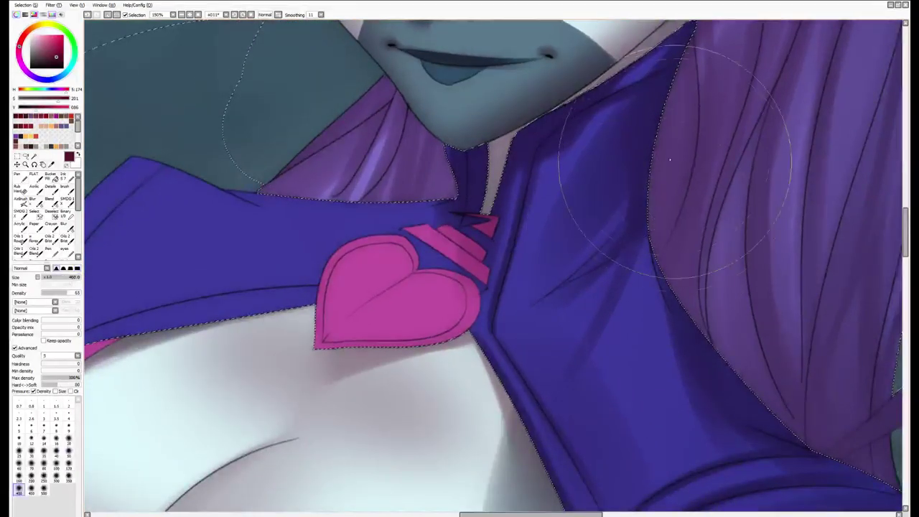
key(bracketleft)
mouse_move(616, 389)
mouse_down()
mouse_move(595, 273)
mouse_move(673, 291)
mouse_up()
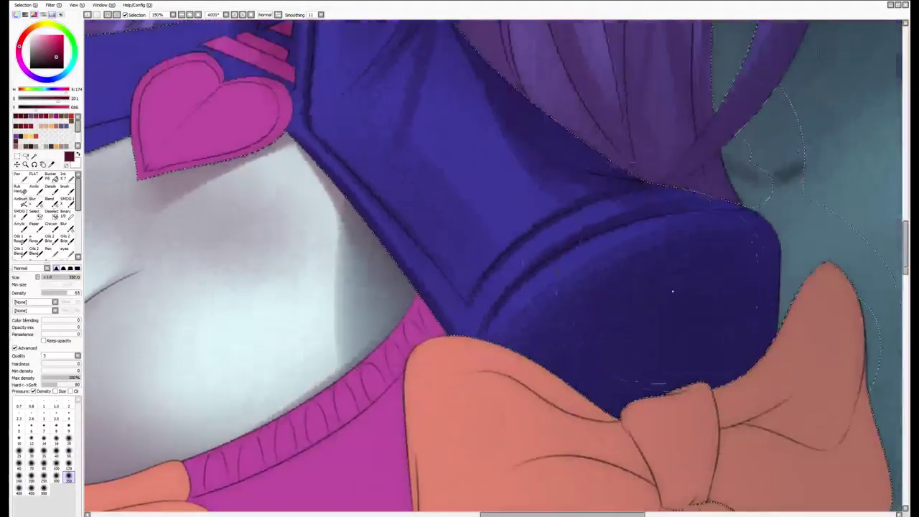
Strengthen the shadow below the shoulder seam with the brush at size 40 and even out the shoulder's shading at size 100
key(b)
mouse_move(601, 240)
mouse_down()
mouse_move(625, 224)
mouse_move(770, 208)
mouse_move(597, 197)
mouse_up()
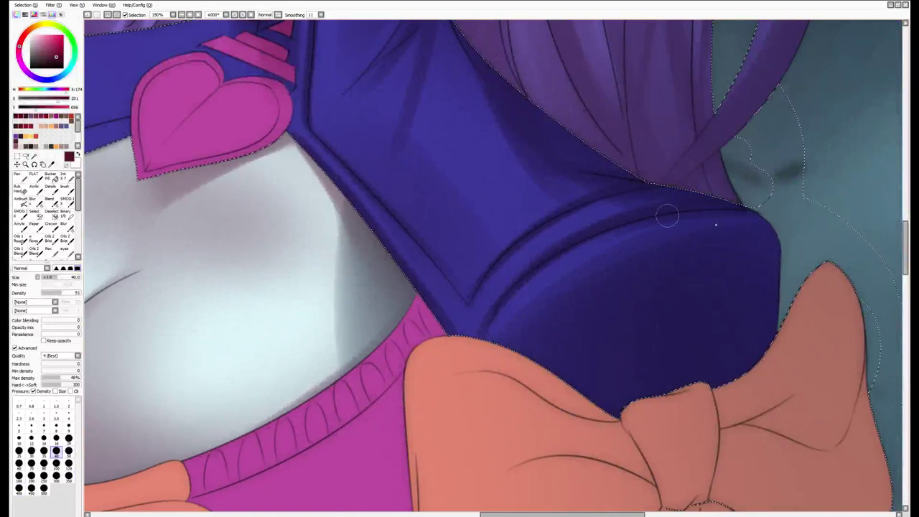
key(bracketright)
key(bracketright)
key(bracketright)
key(bracketright)
key(bracketright)
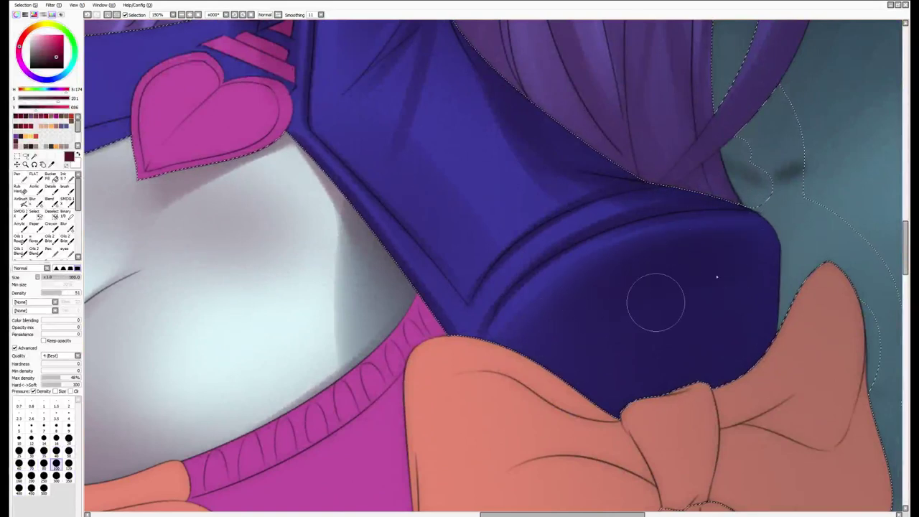
Softly lighten the shoulder's shading above the orange bow's knot with the soft eraser at sizes 500 and 200
key(a)
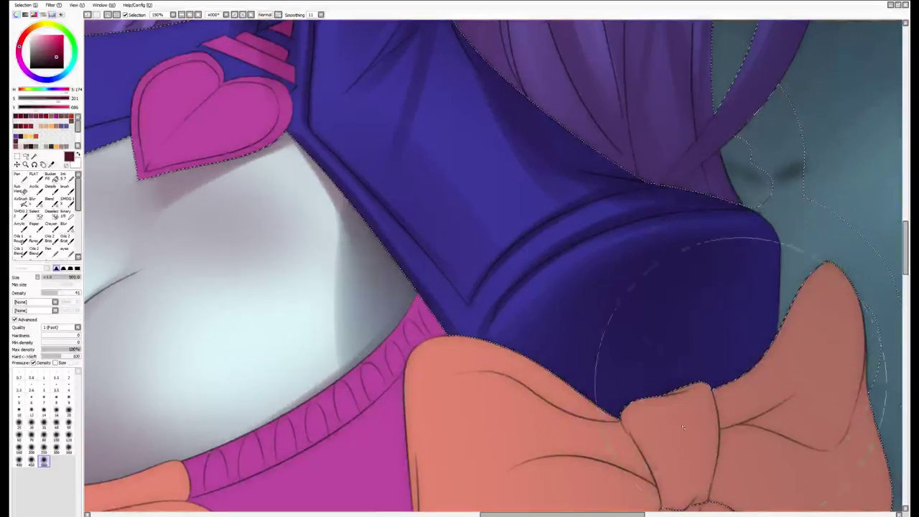
drag(772, 420, 739, 395)
key(bracketleft)
key(bracketleft)
key(bracketleft)
key(bracketleft)
key(bracketleft)
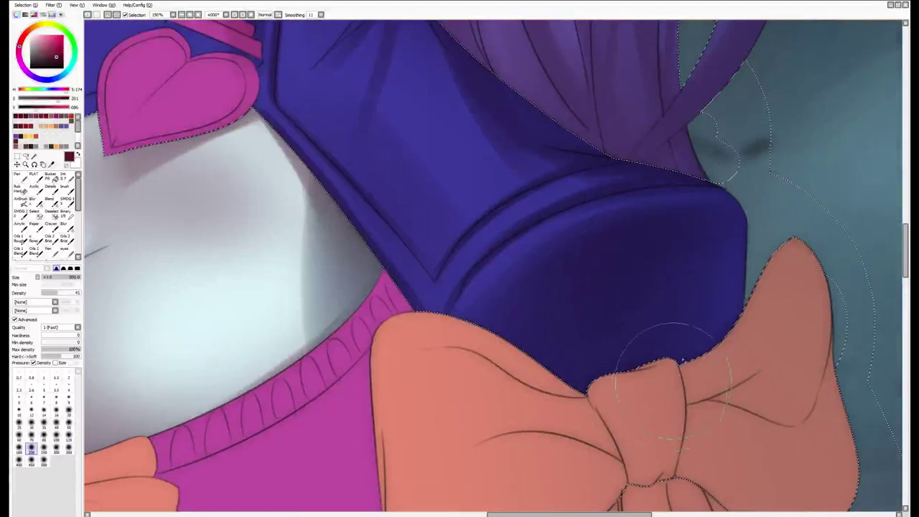
Shade the lower edge of the garment's opposite front panel, between the heart brooch and the smaller bow, with the brush at sizes 50 and 40
key(b)
mouse_move(616, 308)
mouse_down()
mouse_move(826, 402)
mouse_move(898, 502)
mouse_up()
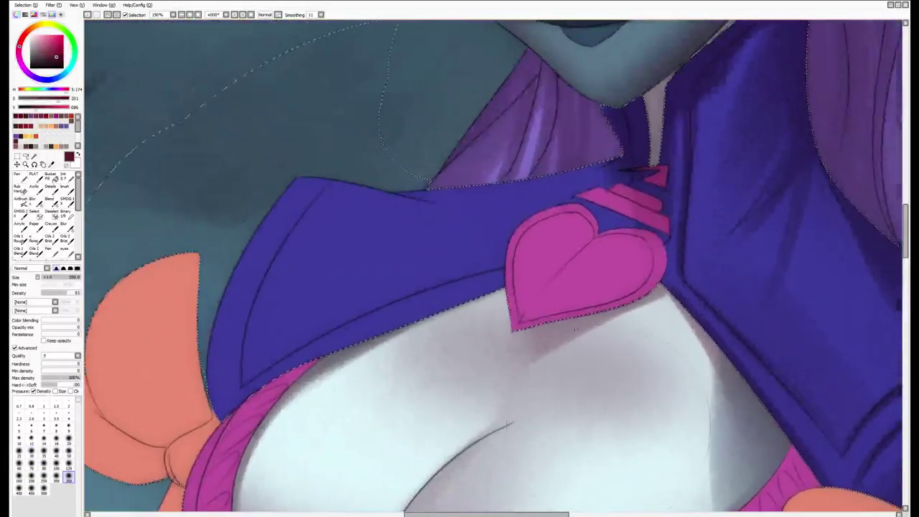
key(n)
key(bracketleft)
key(bracketleft)
key(bracketleft)
key(Delete)
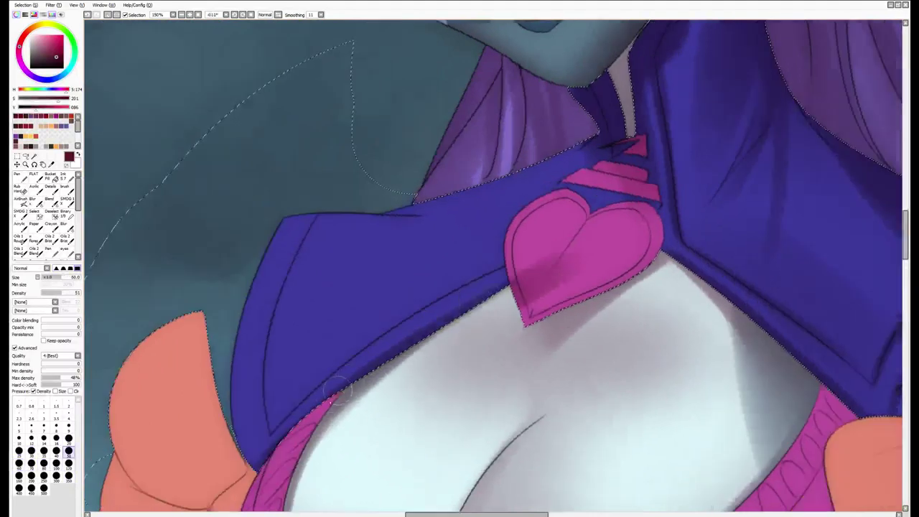
key(b)
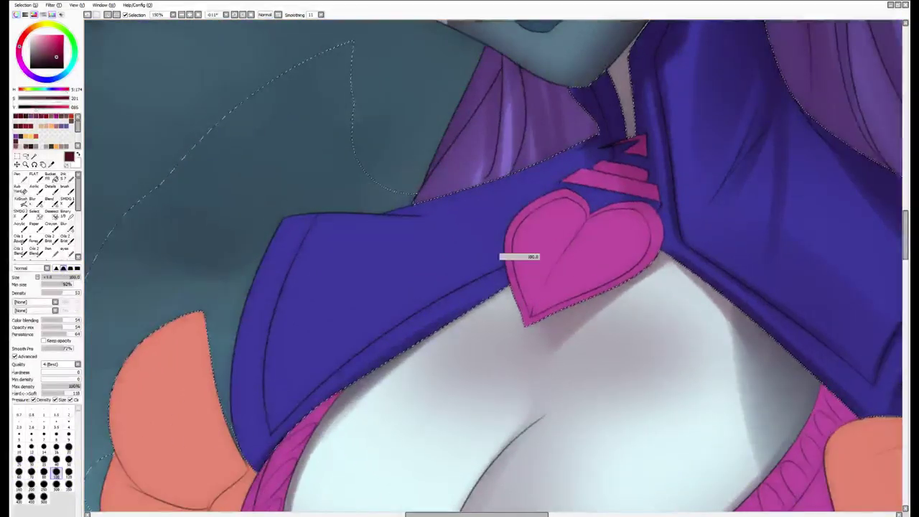
key(n)
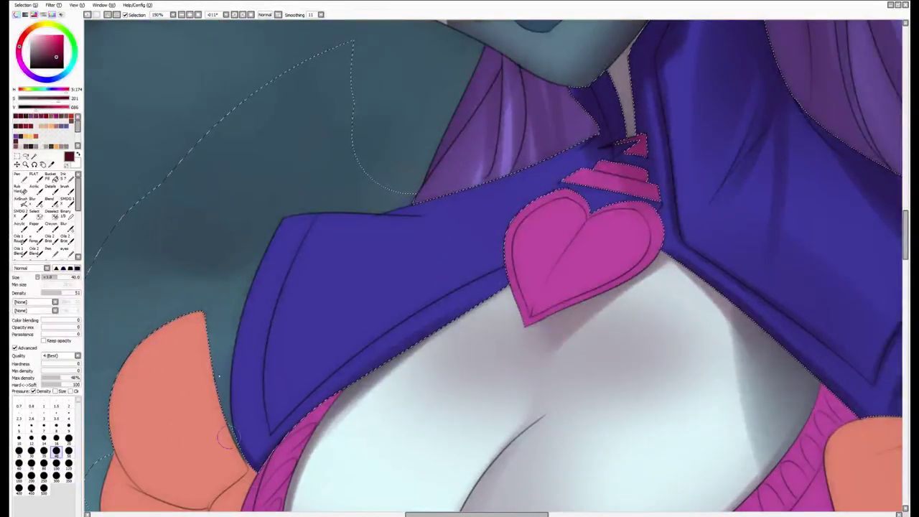
Shade the upper part of the blue front panel beside the heart brooch with the brush at size 160
key(bracketright)
key(bracketright)
key(bracketright)
key(bracketright)
key(bracketright)
key(bracketright)
key(bracketright)
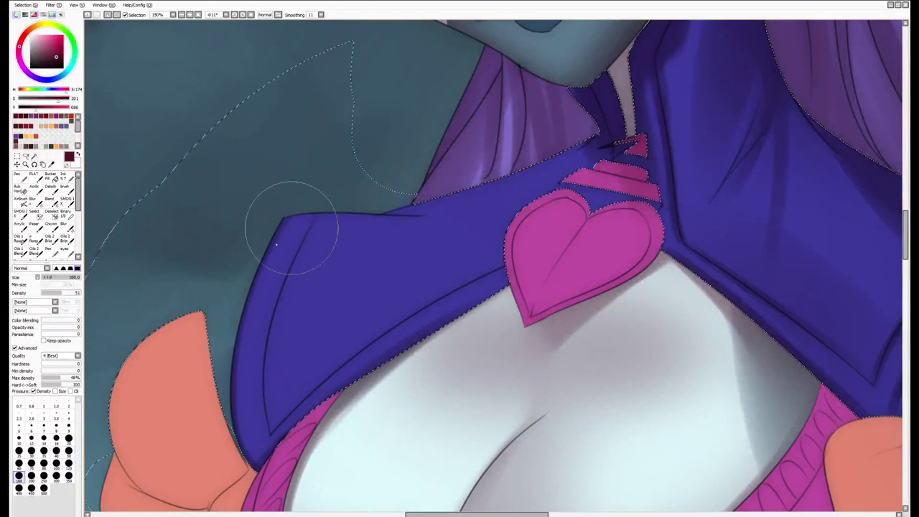
drag(277, 222, 568, 160)
key(bracketleft)
key(bracketleft)
key(bracketleft)
key(bracketleft)
drag(503, 225, 330, 367)
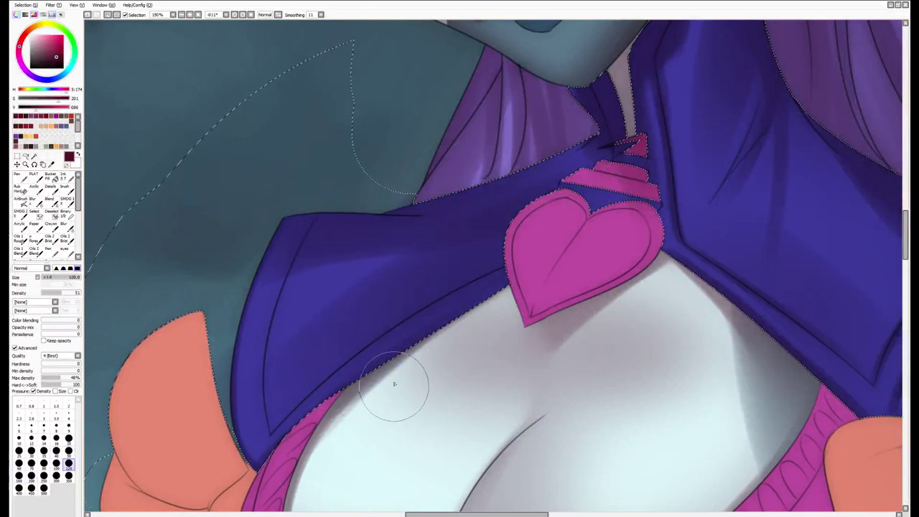
key(bracketleft)
key(bracketleft)
key(ctrl+z)
Shade along the front panel's hem and side seam lines with the brush at sizes 16, 20 and 40
drag(422, 313, 316, 387)
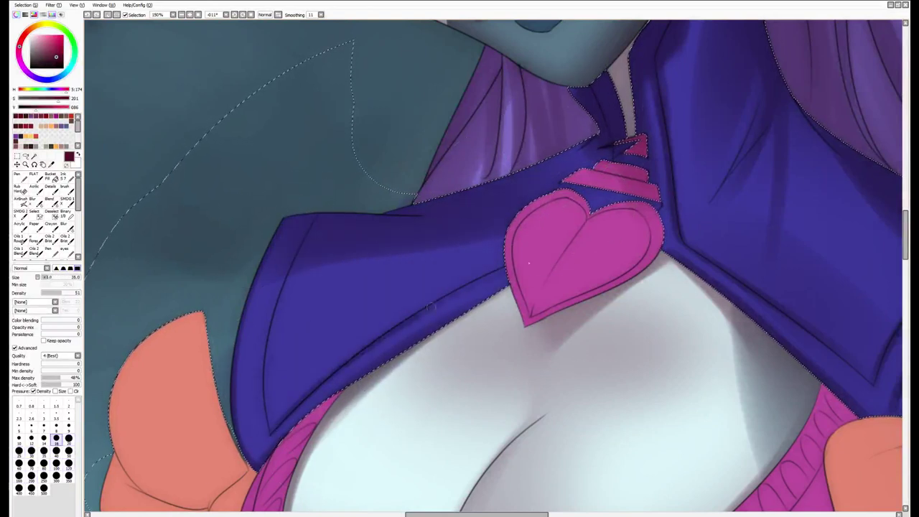
drag(267, 434, 281, 284)
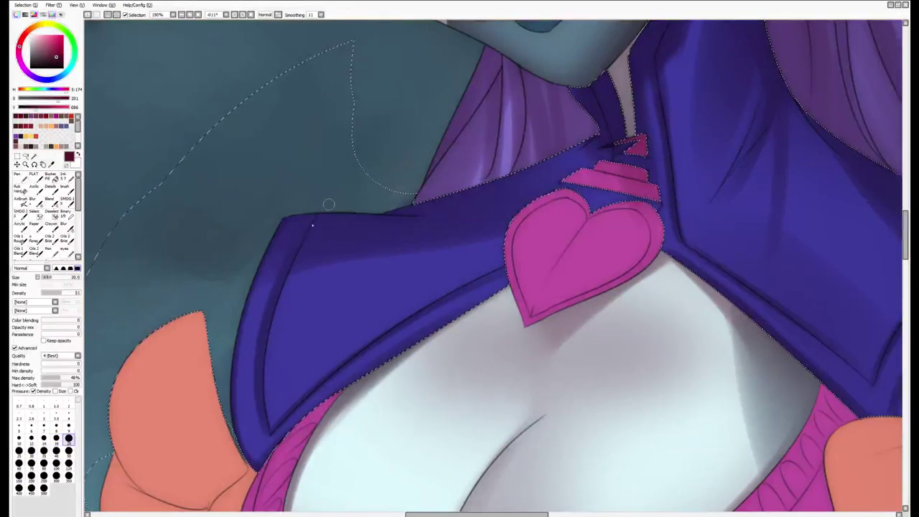
key(bracketright)
key(bracketright)
key(bracketright)
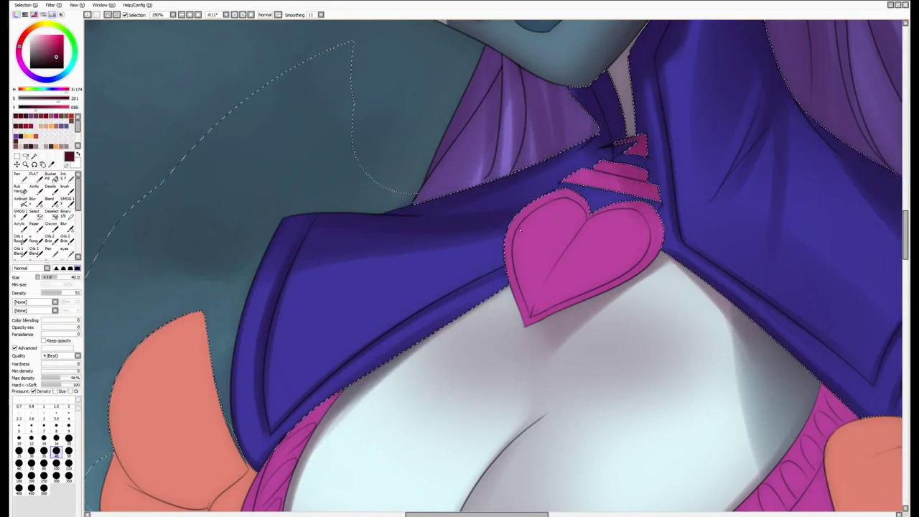
Softly deepen the shadow on the lower part of the front panel with the airbrush at size 350 and the brush at size 300
key(b)
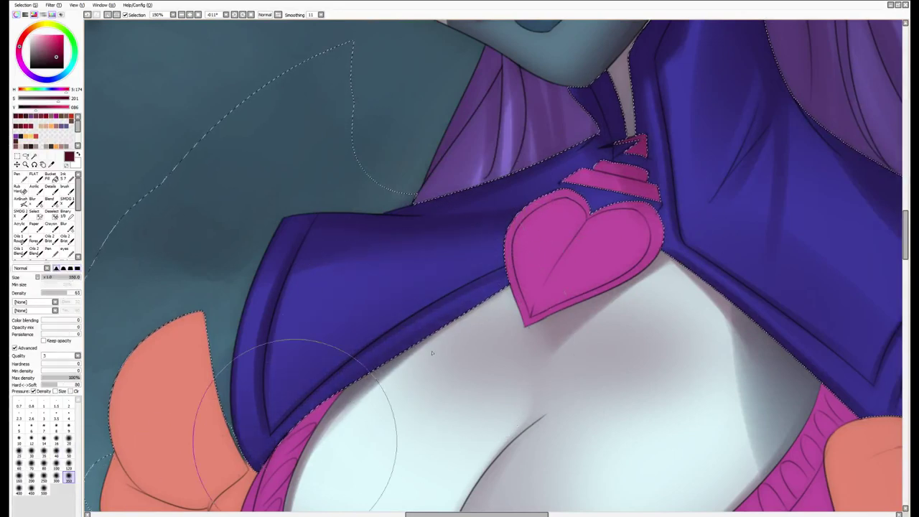
mouse_move(488, 425)
mouse_down()
mouse_move(435, 353)
mouse_move(472, 433)
mouse_up()
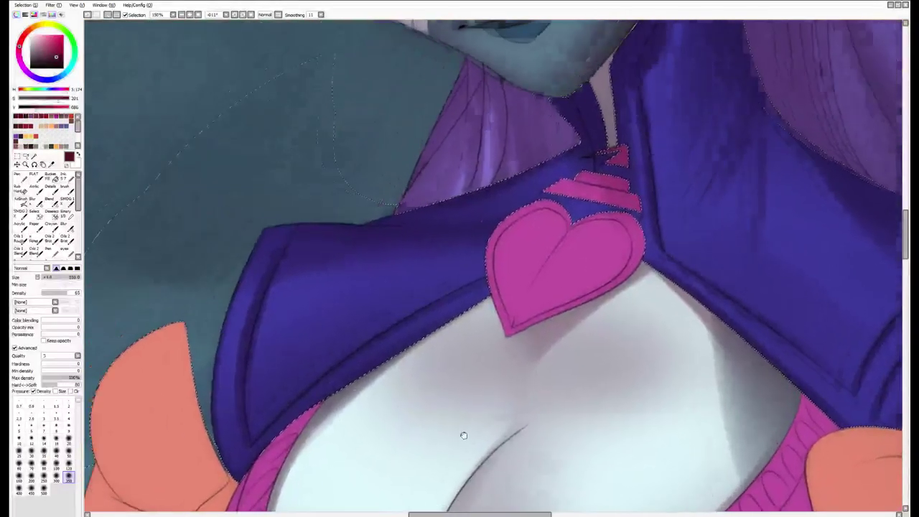
key(e)
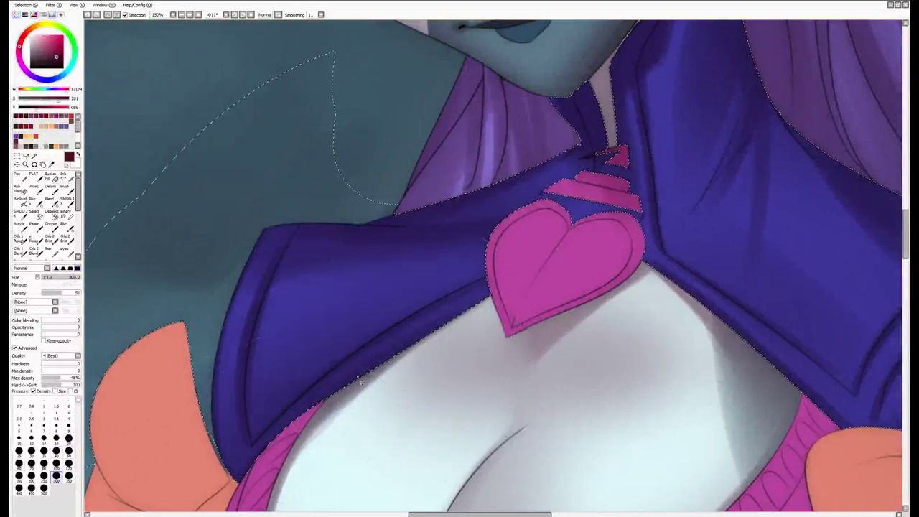
drag(522, 397, 539, 423)
key(n)
key(e)
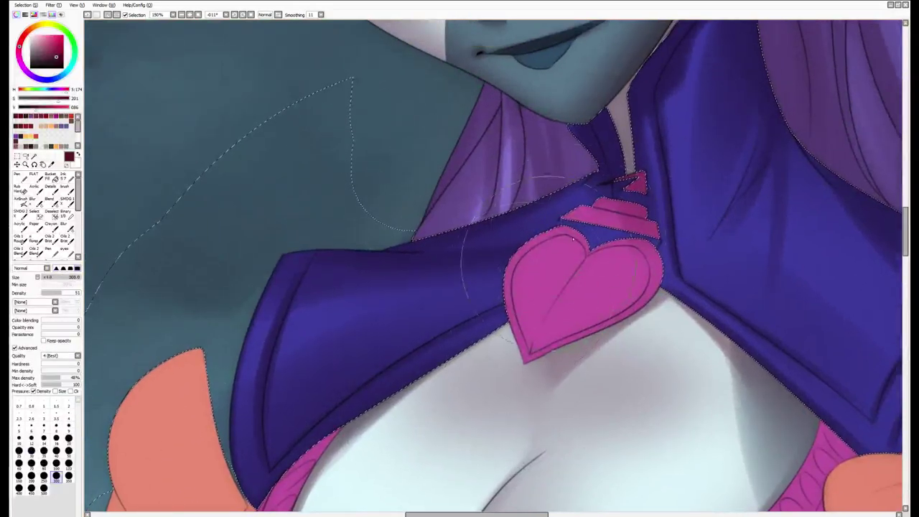
Darken the small blue gap between the heart brooch and the pink bands above it with the brush at size 12
key(bracketright)
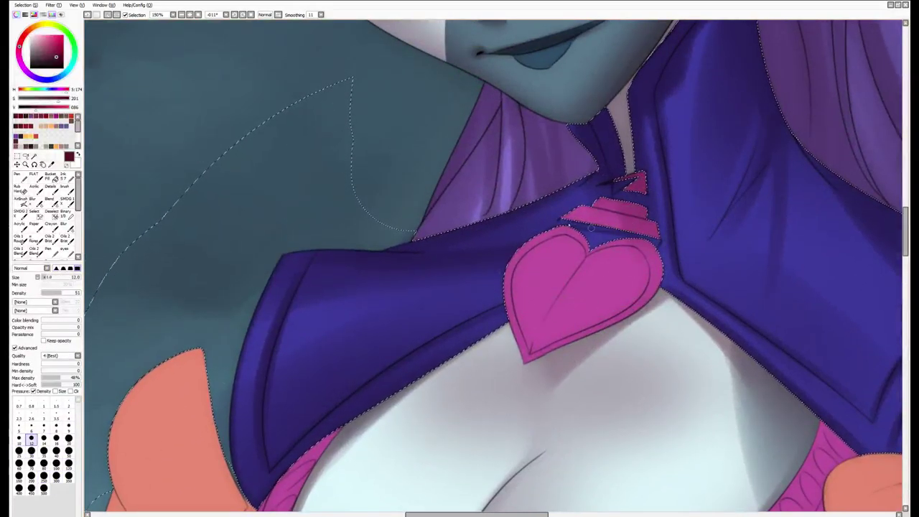
drag(626, 231, 605, 273)
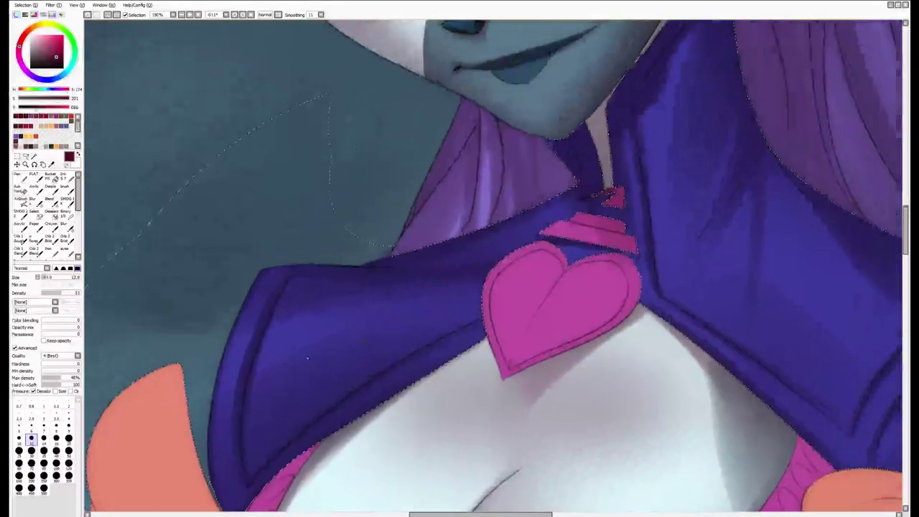
key(ctrl+z)
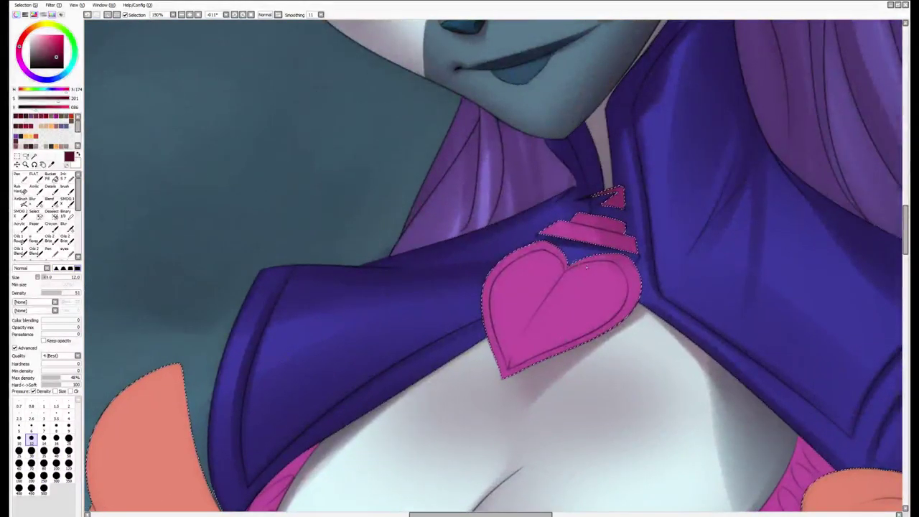
Shade the heart brooch along its central crease with maroon, using the brush at sizes up to 50
key(bracketright)
key(bracketright)
key(bracketright)
key(bracketright)
key(bracketright)
key(bracketright)
key(bracketright)
mouse_move(517, 355)
mouse_down()
mouse_move(596, 271)
mouse_move(508, 369)
mouse_up()
key(bracketright)
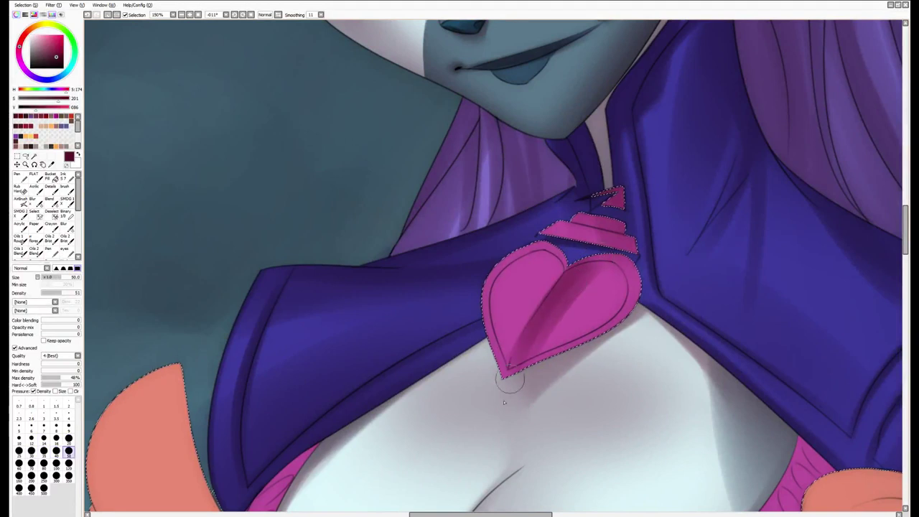
Shade the inner edge of the heart brooch's raised rim on both lobes with the brush at sizes 16 and 20
key(bracketleft)
key(bracketleft)
key(bracketleft)
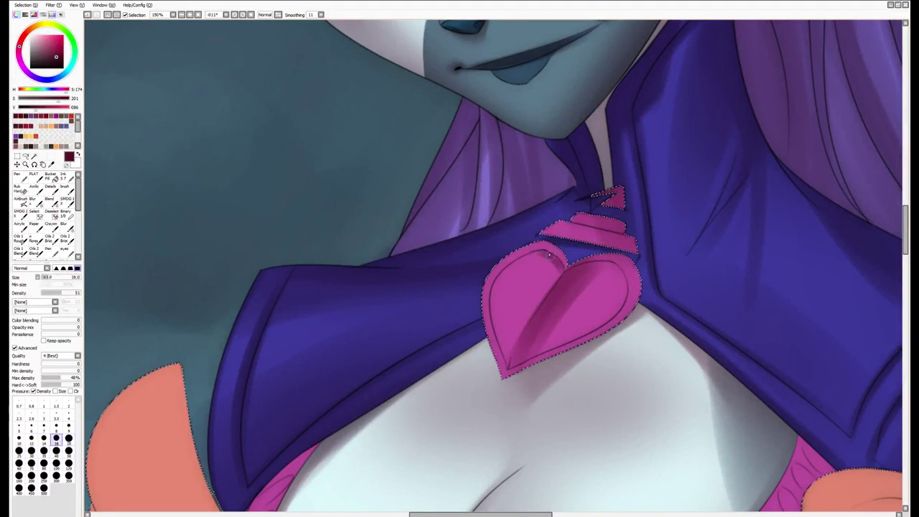
drag(493, 289, 503, 357)
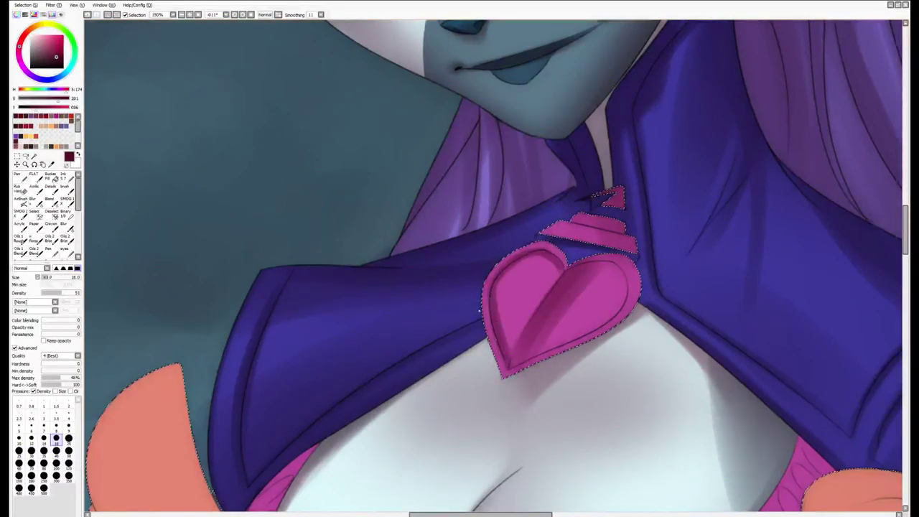
drag(607, 320, 553, 344)
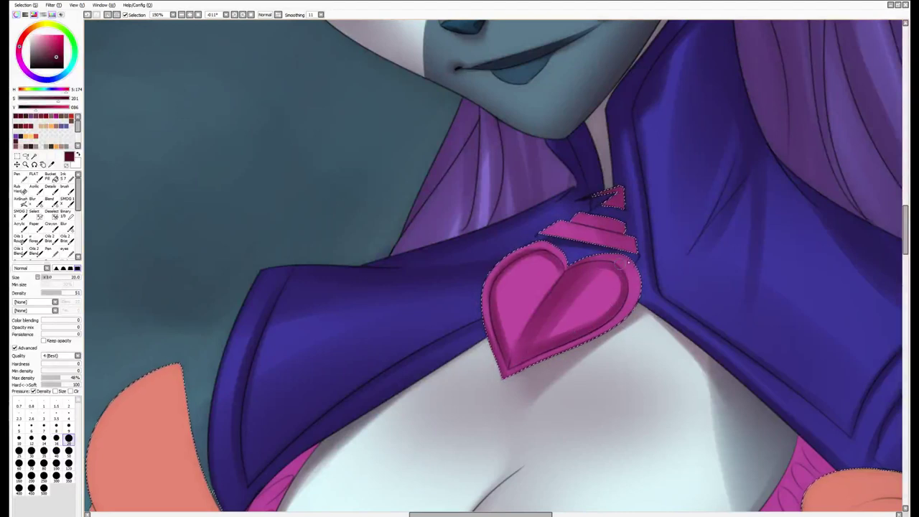
Shade the pink bands above the heart brooch with the brush at sizes 16 and 25
key(bracketleft)
drag(646, 275, 603, 236)
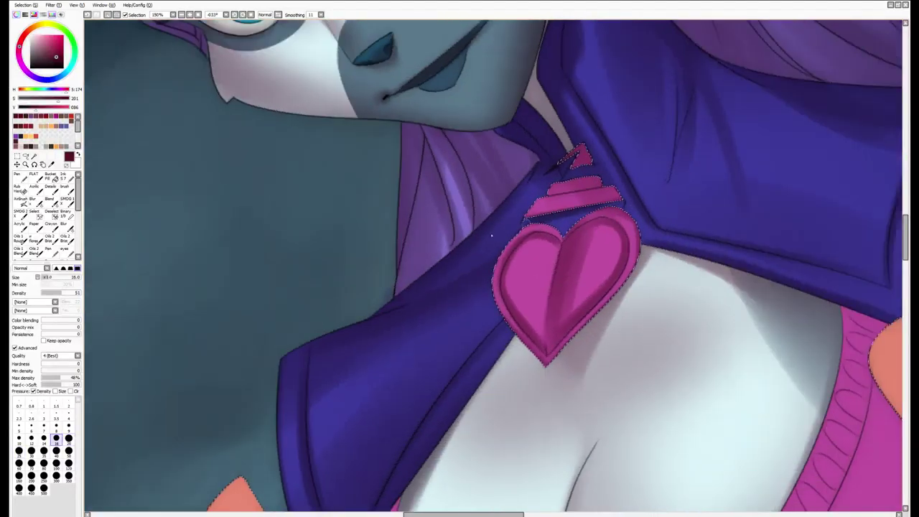
key(bracketright)
key(bracketright)
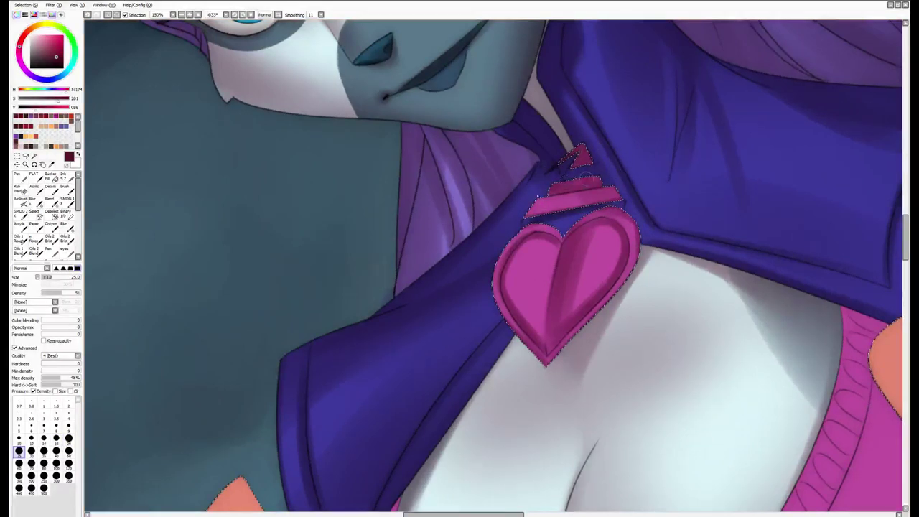
drag(616, 177, 589, 229)
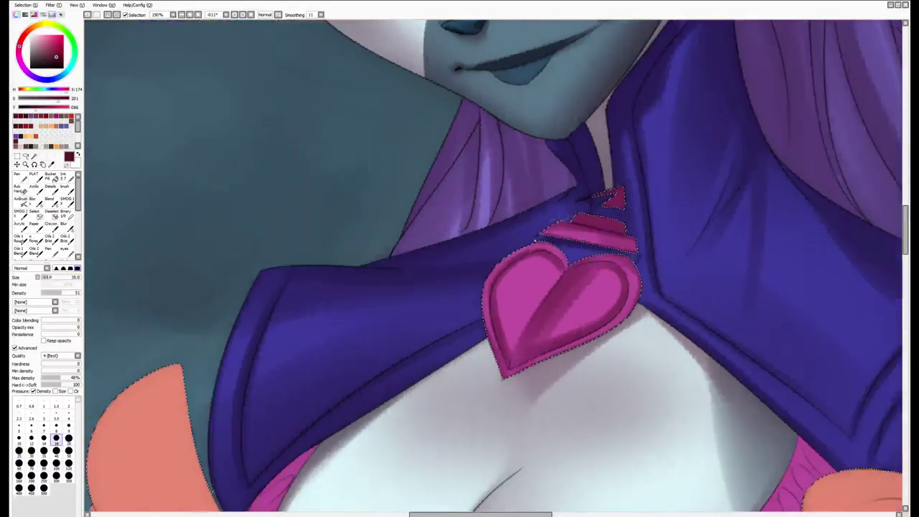
Softly darken the lower point of the heart brooch with the airbrush at size 350
key(e)
key(b)
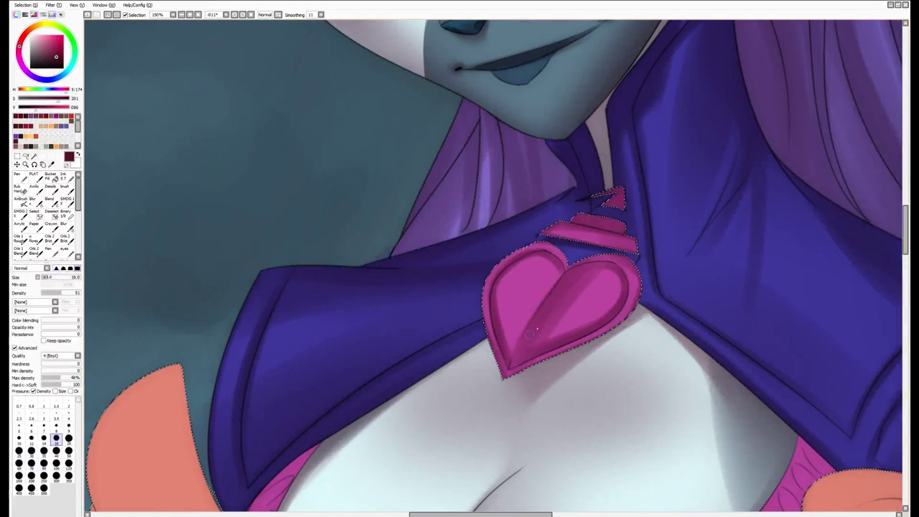
key(e)
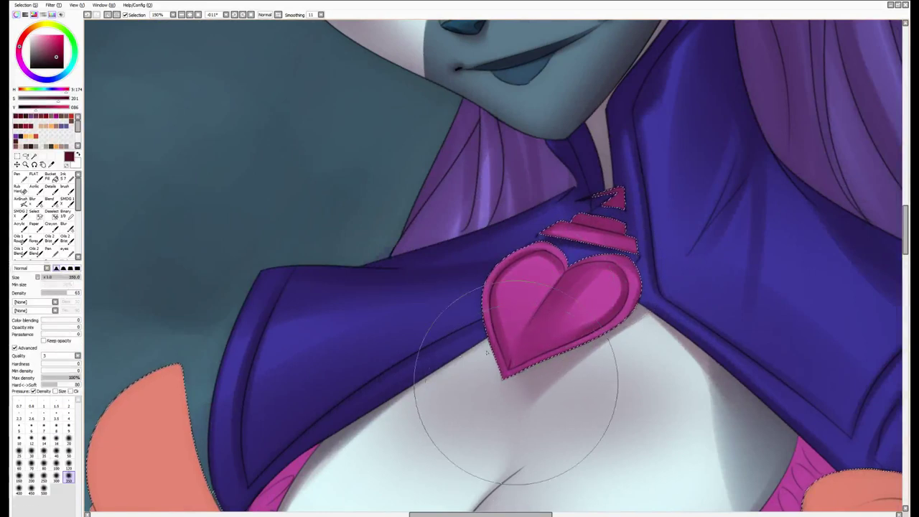
drag(441, 390, 564, 363)
Deepen the shading on the faces of both heart brooch lobes with the brush at sizes 30, 70 and 80, leaving light streaks
key(n)
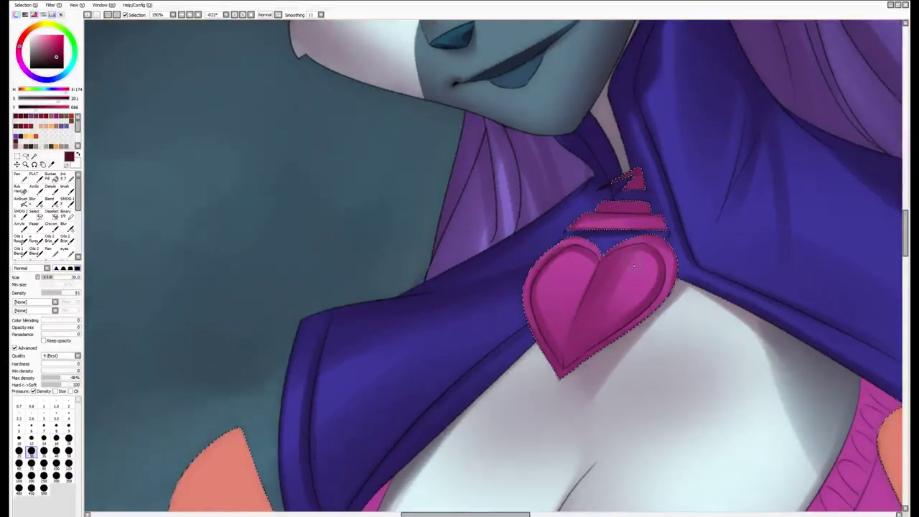
key(bracketright)
key(bracketright)
key(bracketright)
key(bracketright)
key(bracketright)
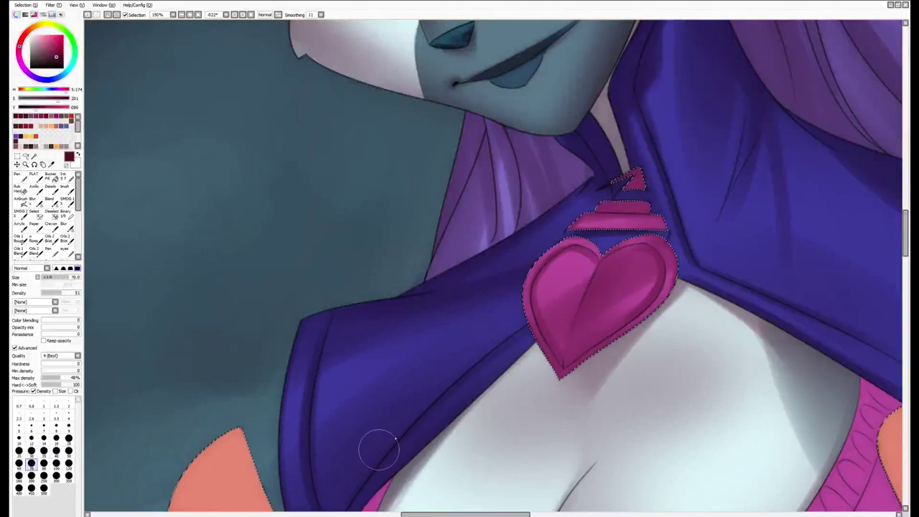
drag(450, 327, 447, 322)
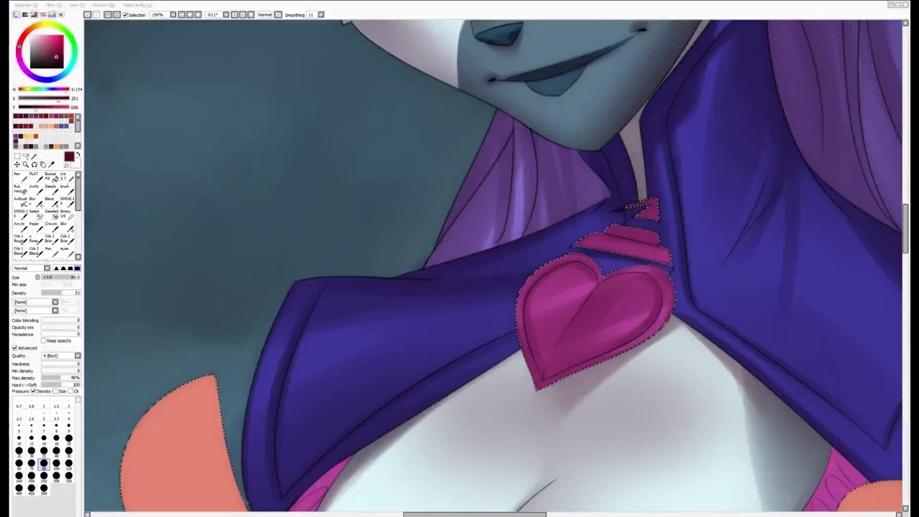
Shade the rim of the pink heart earring below the hair with the brush at size 14
scroll(461, 349, down, 2)
scroll(400, 365, up, 2)
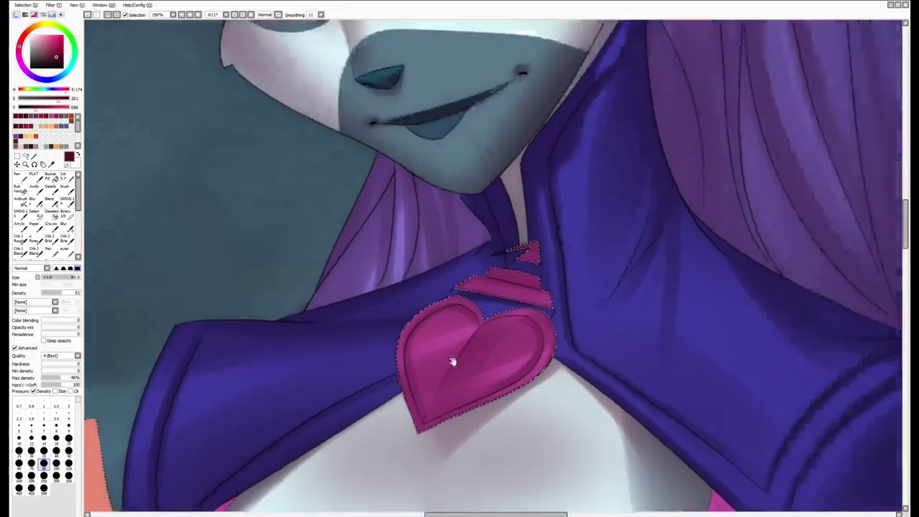
scroll(452, 361, down, 2)
scroll(538, 280, up, 2)
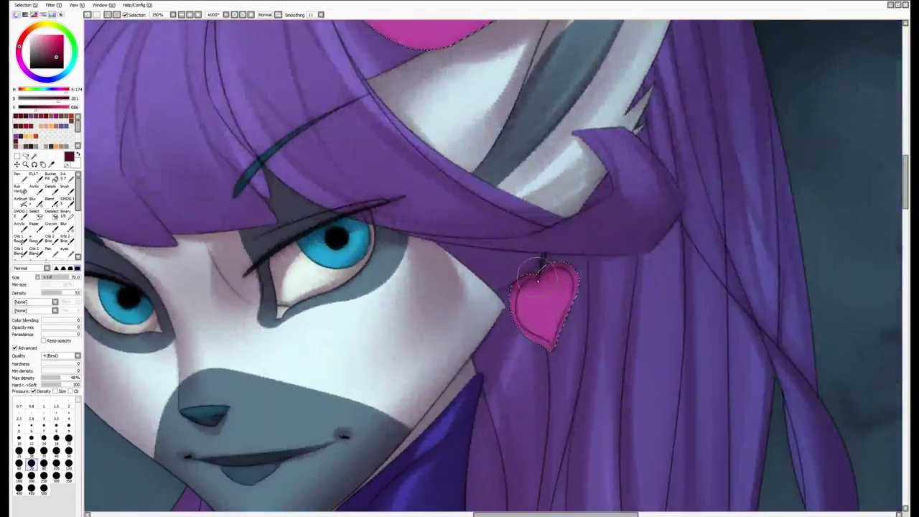
key(bracketleft)
key(bracketleft)
key(bracketleft)
key(bracketleft)
key(bracketleft)
key(bracketleft)
key(bracketleft)
key(bracketleft)
key(bracketleft)
mouse_move(537, 271)
mouse_down()
mouse_move(526, 291)
mouse_move(525, 343)
mouse_up()
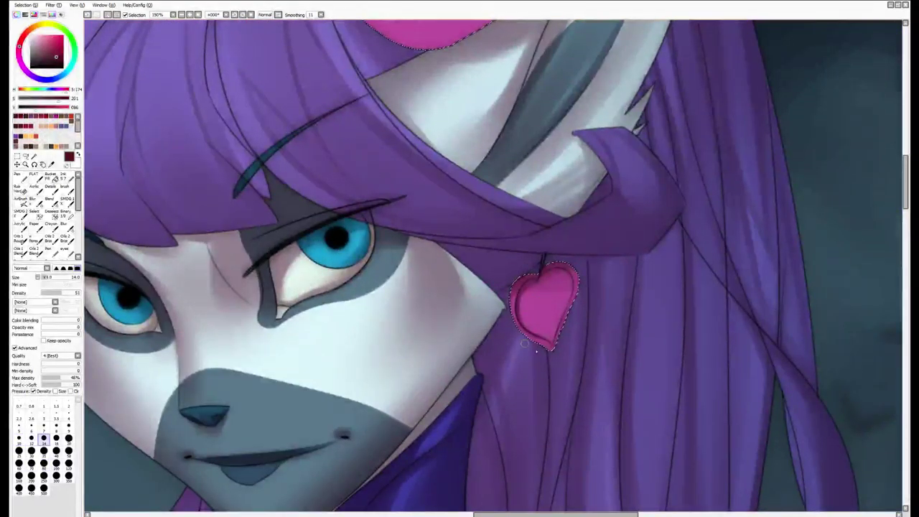
Darken the face of the heart earring with a larger brush and refine its shading with the soft eraser at sizes 200 and 16
key(bracketright)
key(bracketright)
key(bracketright)
key(bracketright)
key(bracketright)
key(bracketright)
key(bracketright)
key(bracketright)
mouse_move(571, 263)
mouse_down()
mouse_move(520, 357)
mouse_move(652, 223)
mouse_up()
key(v)
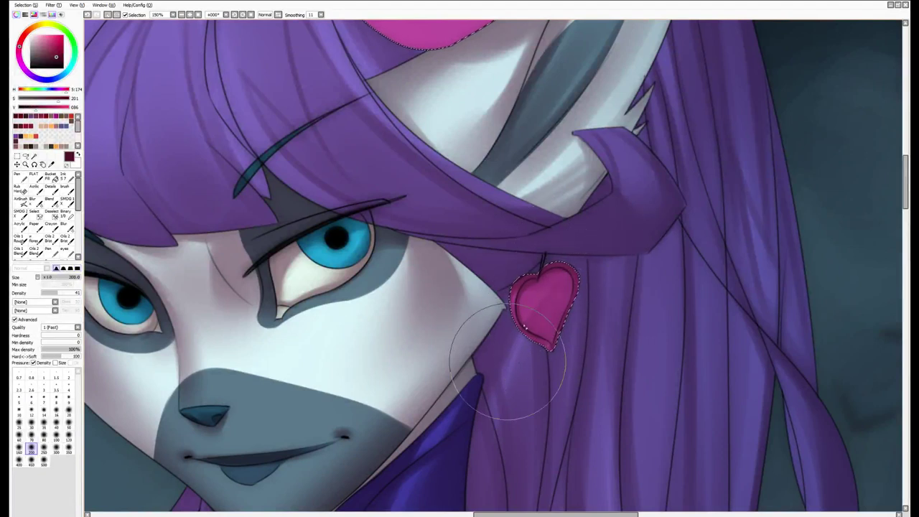
key(b)
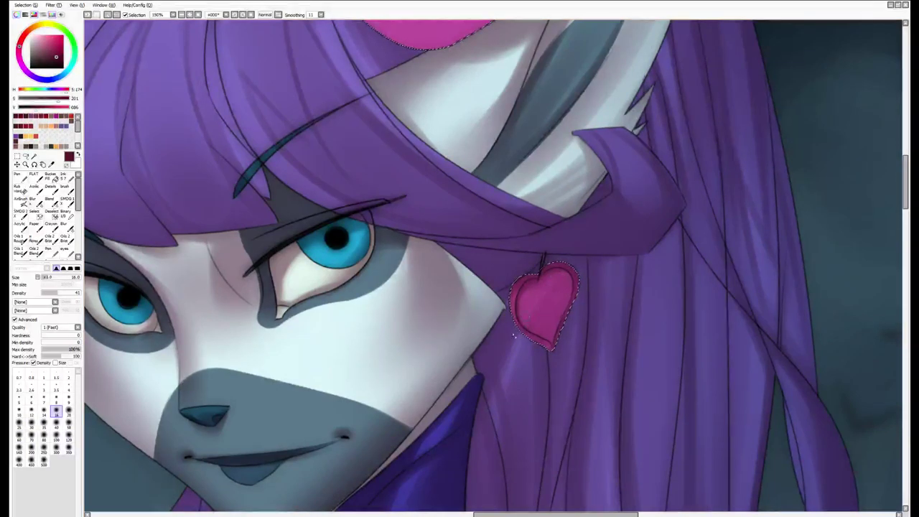
Lay broad maroon shading over the centre and lower petals of the pink hair rose with the brush at sizes 250 and 350
scroll(513, 335, up, 10)
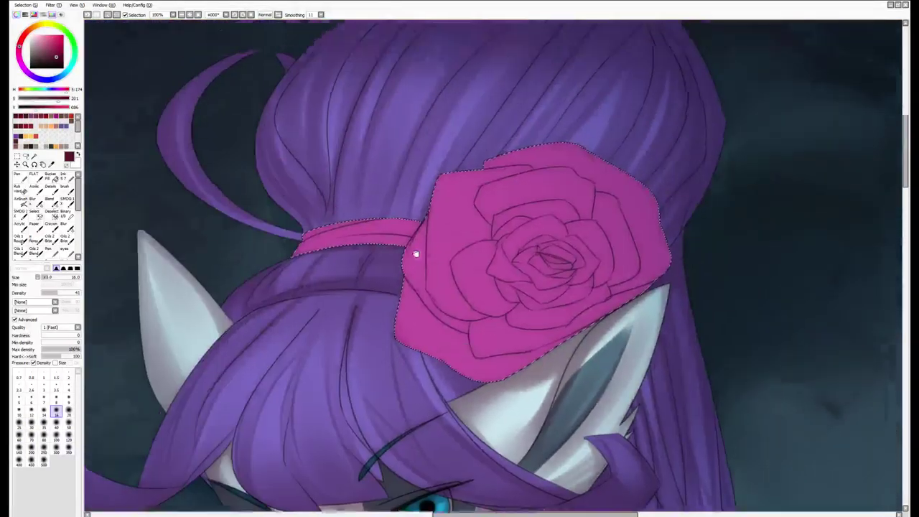
scroll(415, 254, up, 3)
key(w)
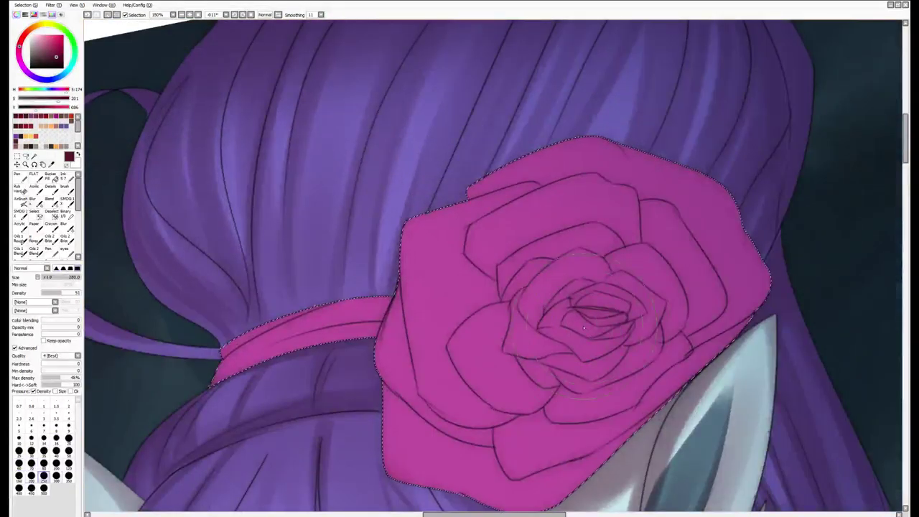
mouse_move(584, 326)
mouse_down()
mouse_move(517, 359)
mouse_move(488, 403)
mouse_up()
drag(445, 373, 502, 424)
drag(460, 388, 487, 443)
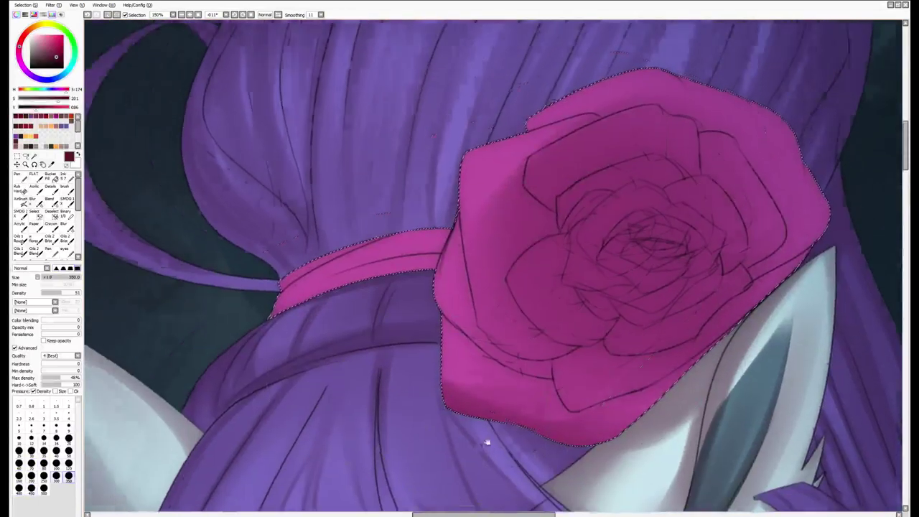
Shade the pink hair ribbon beside the rose along its folds with the brush at size 25
click(19, 451)
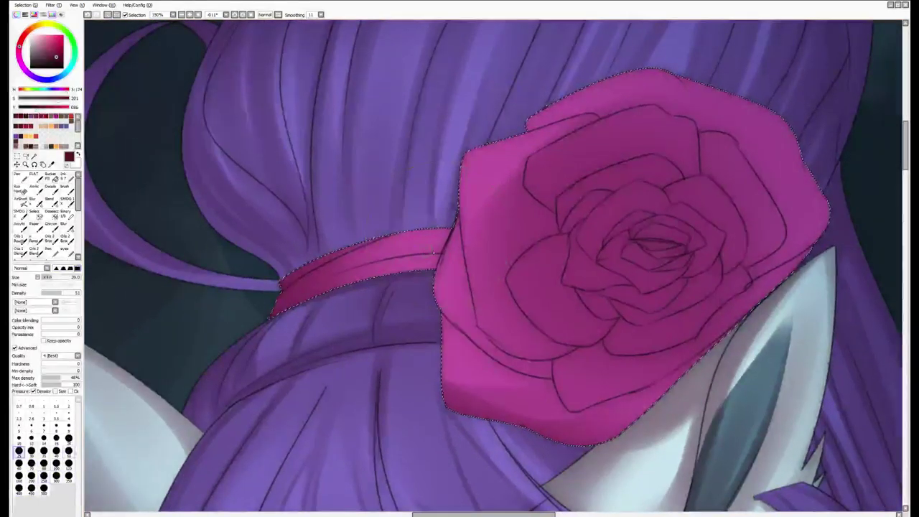
mouse_move(431, 252)
mouse_down()
mouse_move(345, 271)
mouse_move(445, 237)
mouse_up()
mouse_move(381, 253)
mouse_down()
mouse_move(436, 239)
mouse_move(345, 266)
mouse_up()
key(End)
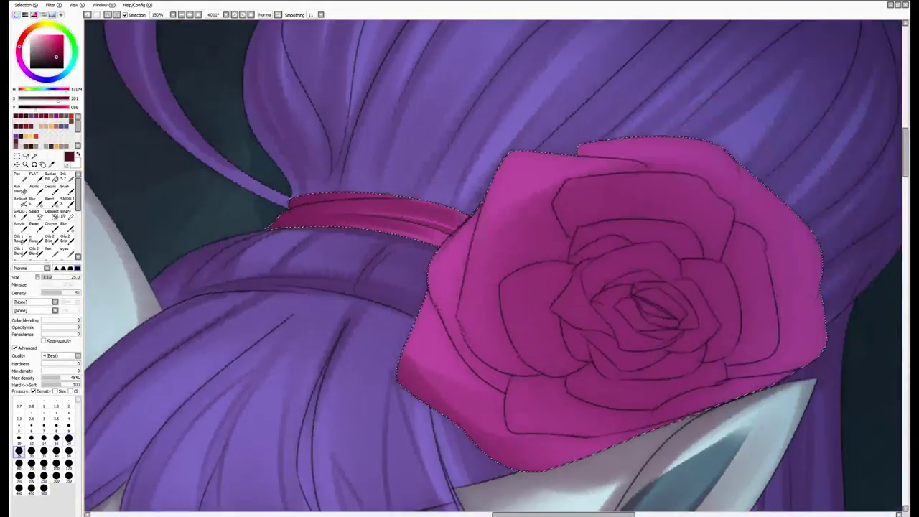
Shade the rose's inner petals around its centre with the brush at sizes 50 and 80
key(bracketright)
key(bracketright)
key(bracketright)
key(bracketright)
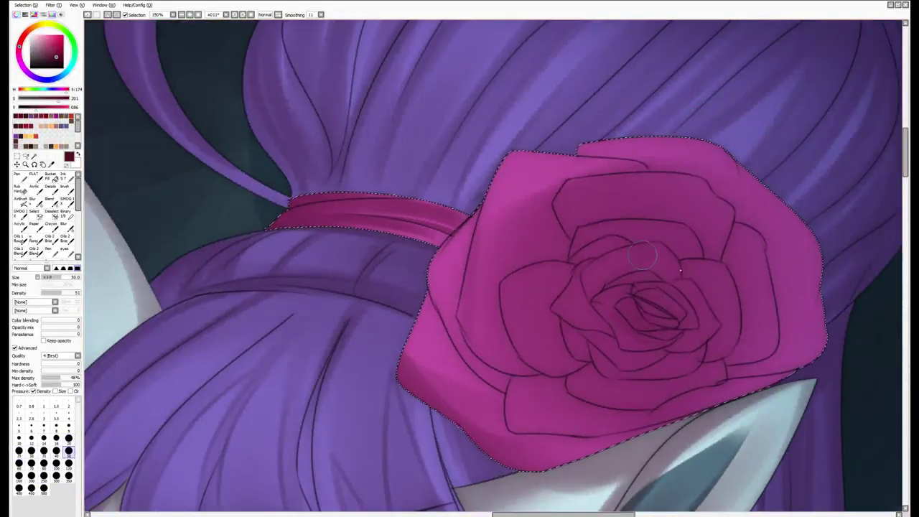
key(bracketright)
key(bracketright)
key(bracketright)
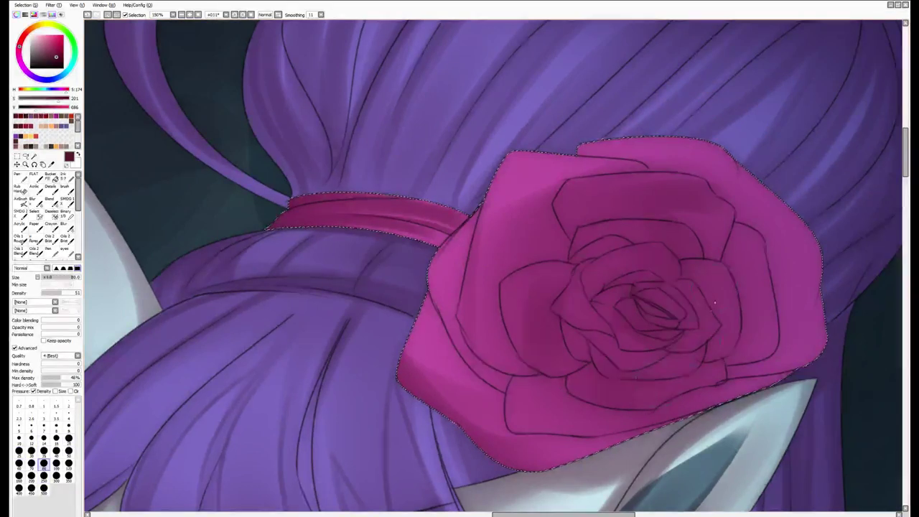
key(bracketright)
Darken the folds between the rose's lower-left outer petals with the brush at size 25
key(bracketleft)
key(bracketleft)
key(bracketleft)
key(bracketleft)
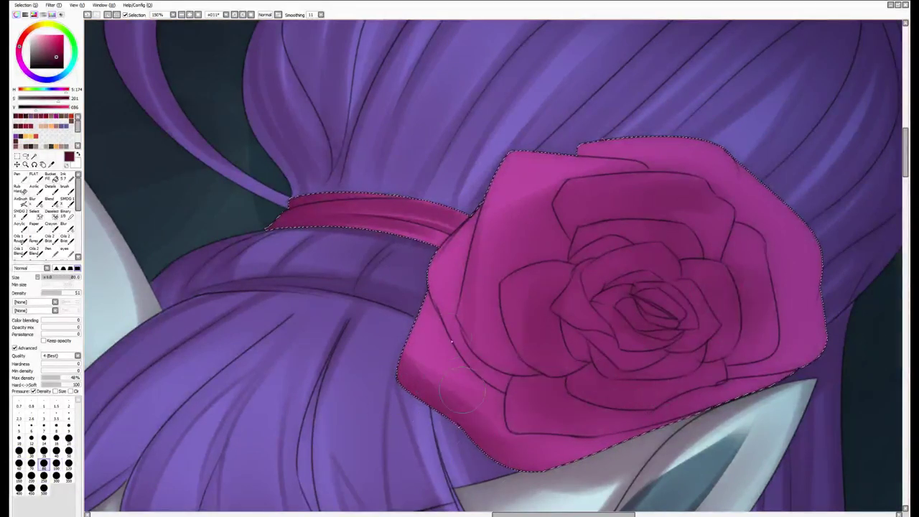
key(bracketleft)
key(bracketleft)
key(bracketleft)
key(bracketleft)
drag(450, 386, 472, 346)
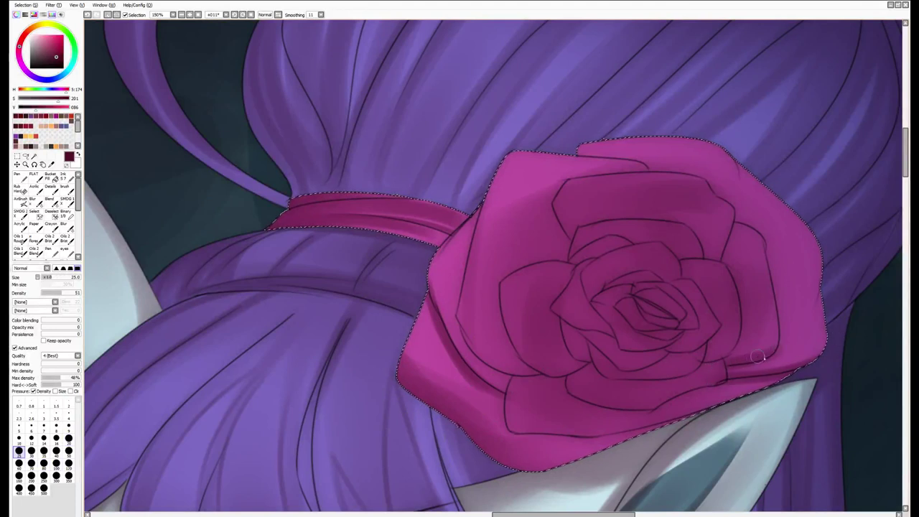
Shade along the edges and folds of the rose's right-hand petals with the brush at sizes 25 and 30
drag(757, 357, 770, 257)
key(bracketleft)
mouse_move(725, 216)
mouse_down()
mouse_move(714, 261)
mouse_move(725, 238)
mouse_move(699, 189)
mouse_move(713, 194)
mouse_move(636, 189)
mouse_move(720, 136)
mouse_move(743, 200)
mouse_move(778, 190)
mouse_move(818, 323)
mouse_move(820, 285)
mouse_move(813, 319)
mouse_up()
key(bracketright)
key(bracketright)
key(bracketleft)
key(bracketleft)
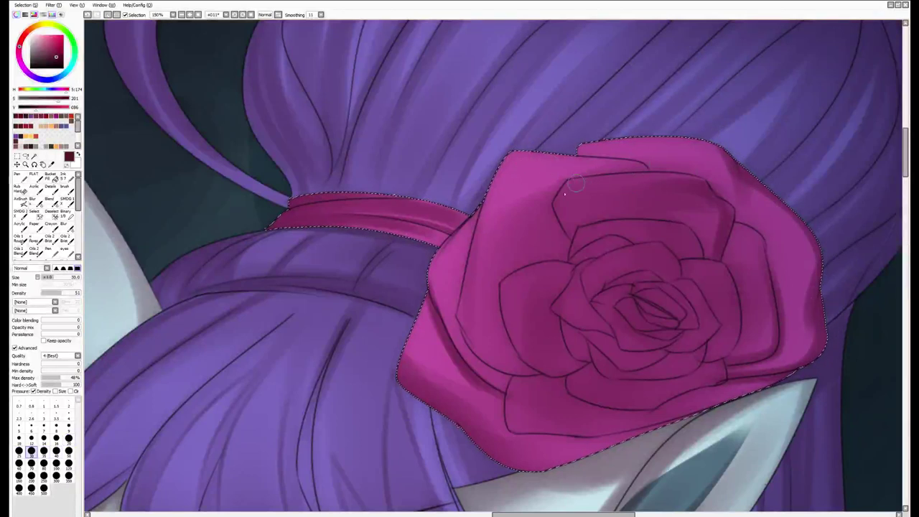
Deepen the soft shading on the rose's upper and left petals with the brush at sizes 60 and 70
key(bracketleft)
key(bracketright)
key(bracketright)
key(bracketright)
key(bracketright)
key(bracketright)
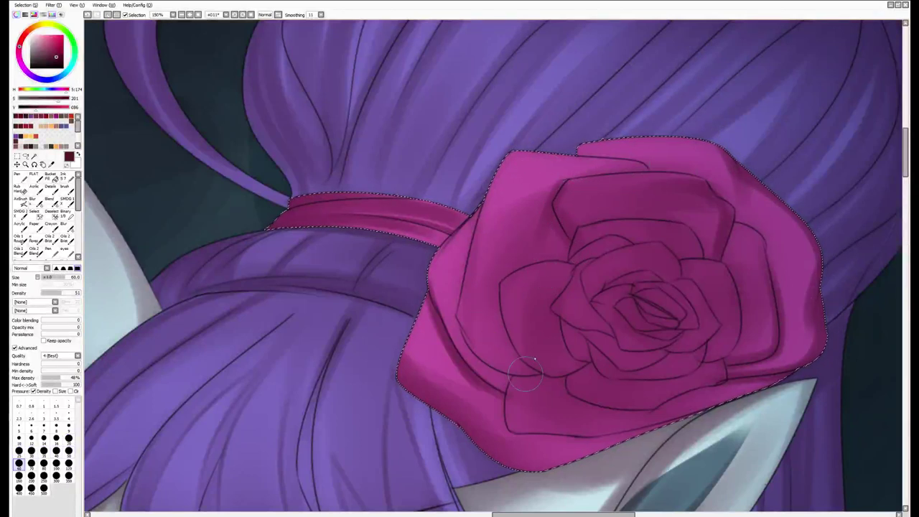
key(bracketright)
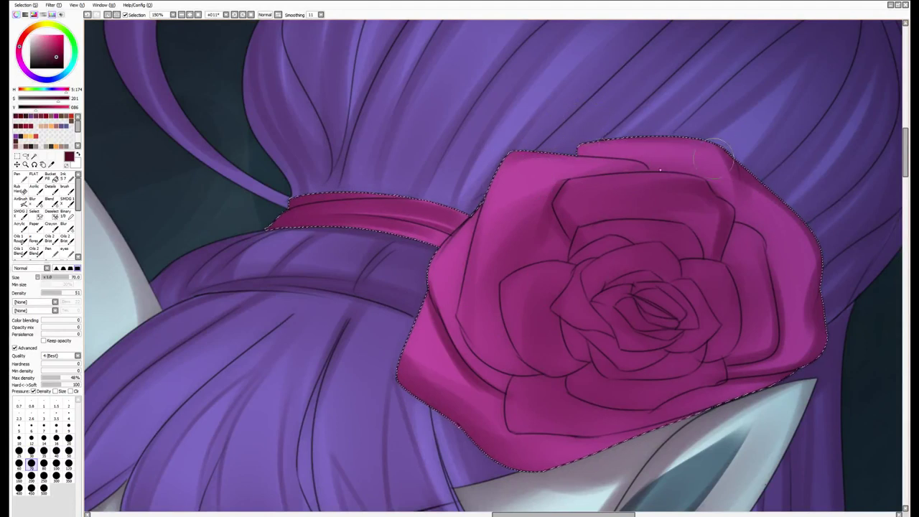
Refine the creases below the left petals and around the rose's centre with the brush at sizes 30, 20, 14 and 12
key(bracketleft)
key(bracketleft)
key(bracketleft)
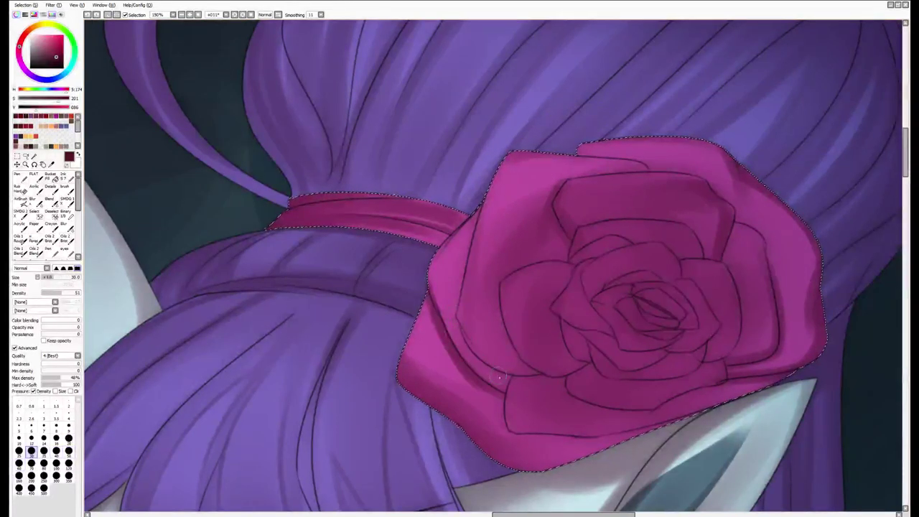
key(bracketleft)
key(bracketleft)
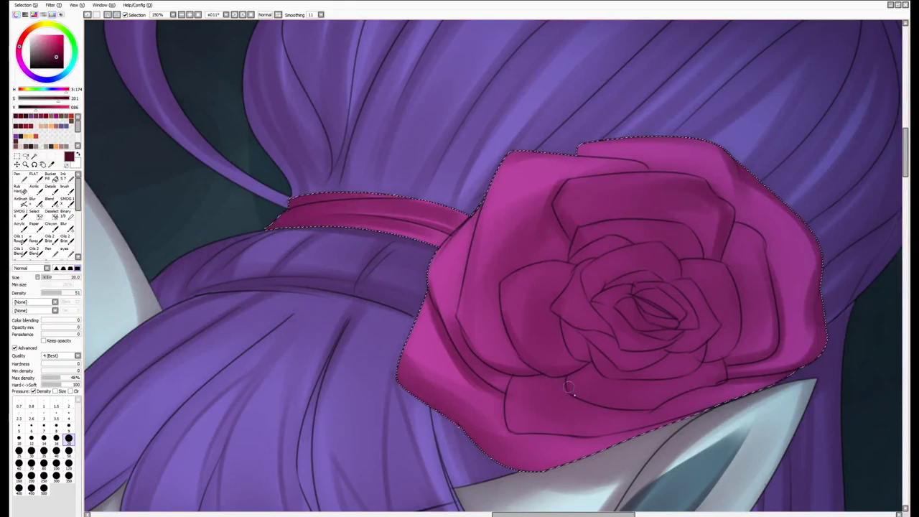
key(bracketleft)
key(bracketleft)
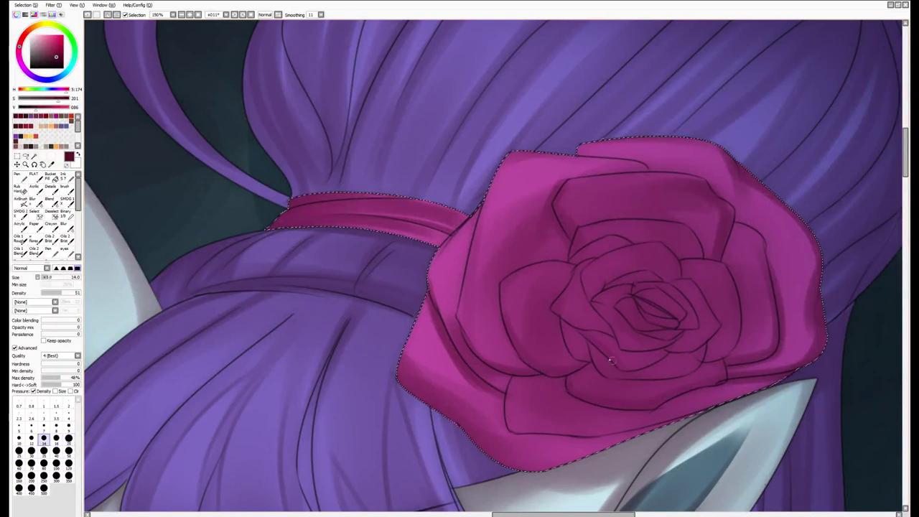
key(bracketleft)
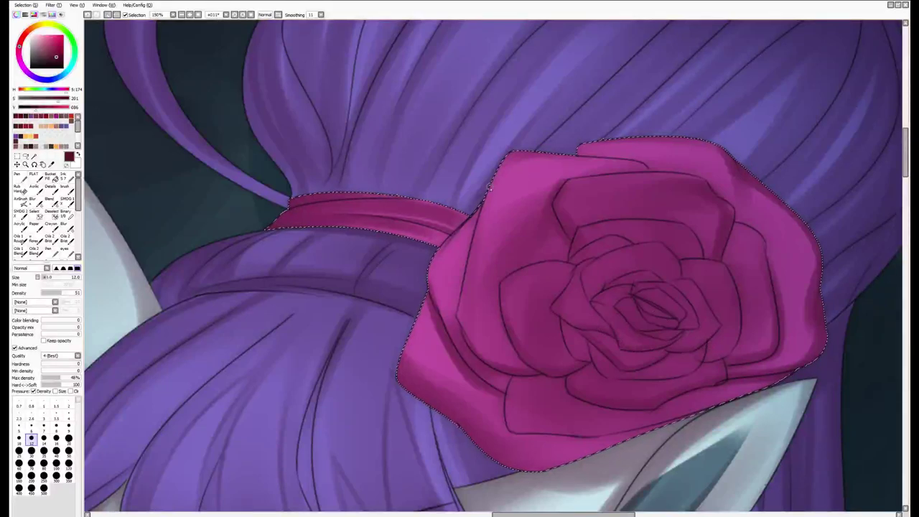
Shade along the line of the rose's left outer petal with the brush at size 14
drag(490, 186, 461, 310)
key(ctrl+z)
key(bracketright)
drag(485, 203, 457, 313)
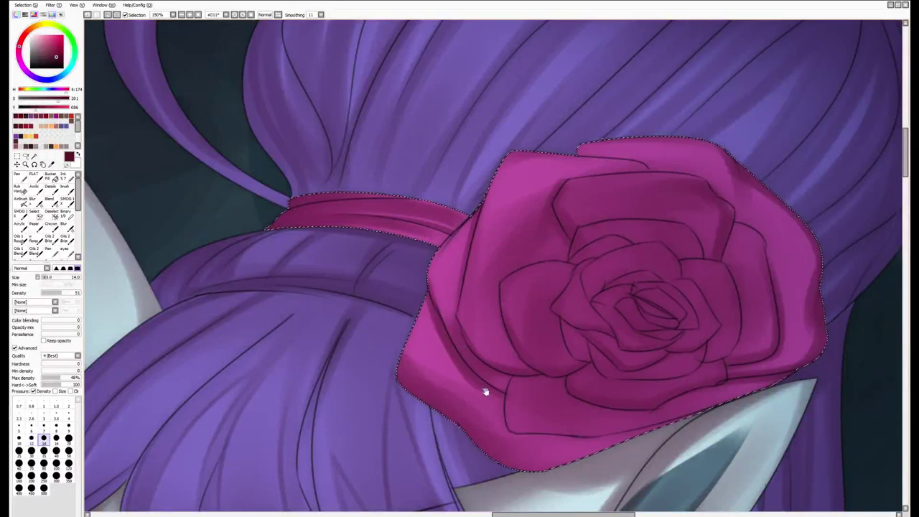
Darken the rose's bottom petals and lower rim above the ear with the brush at sizes 14 and 25
scroll(485, 391, down, 3)
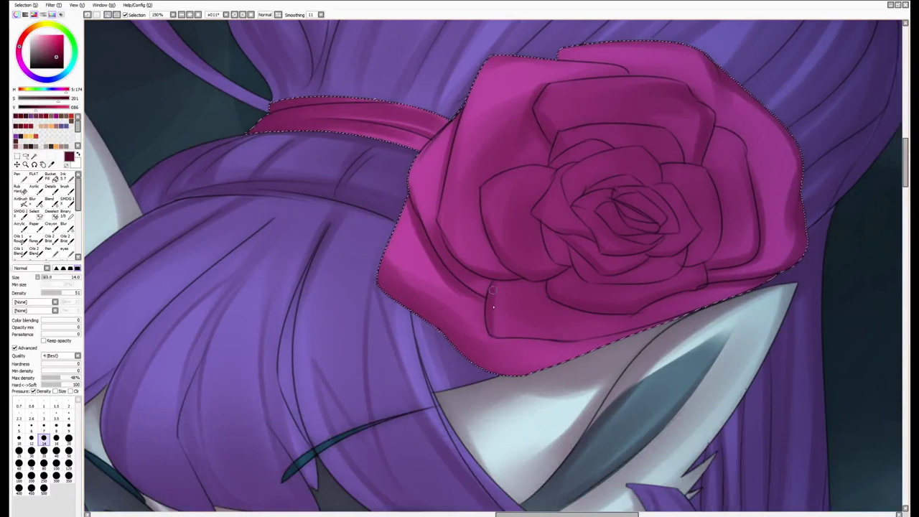
key(bracketright)
key(bracketright)
key(bracketright)
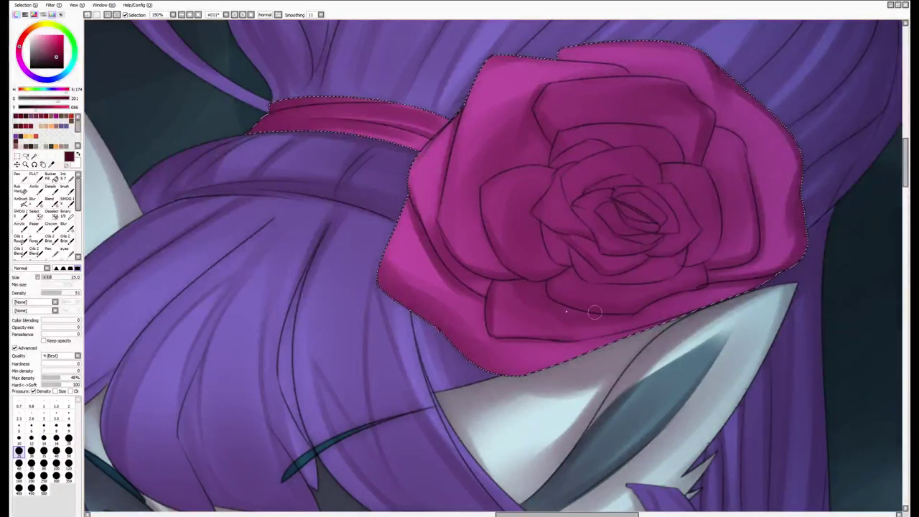
mouse_move(681, 300)
mouse_down()
mouse_move(768, 280)
mouse_move(532, 359)
mouse_move(622, 338)
mouse_move(508, 386)
mouse_up()
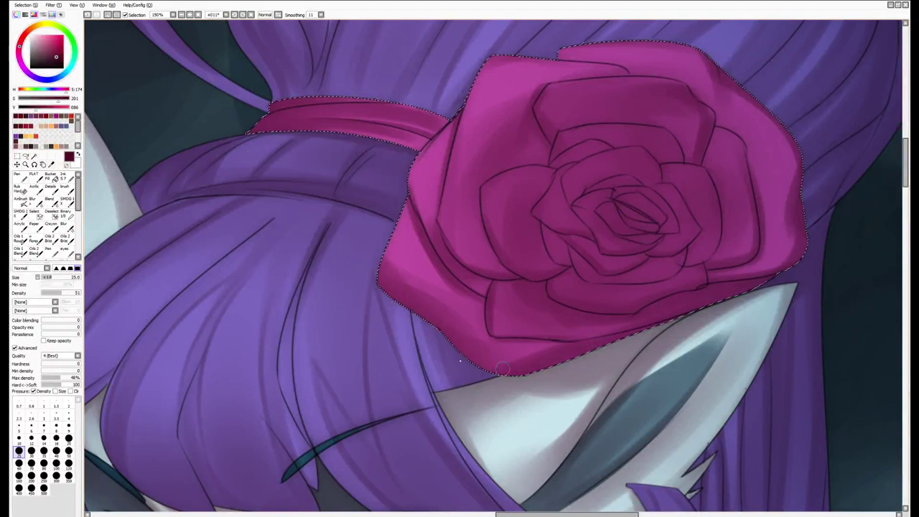
Lighten the rims of the rose's upper inner petals with the soft eraser at sizes 16, 12 and 9
key(b)
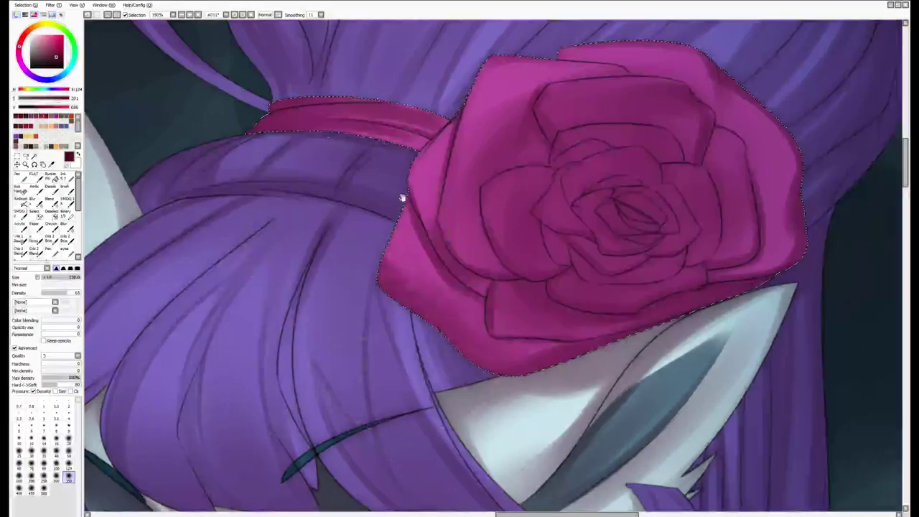
key(Delete)
key(bracketleft)
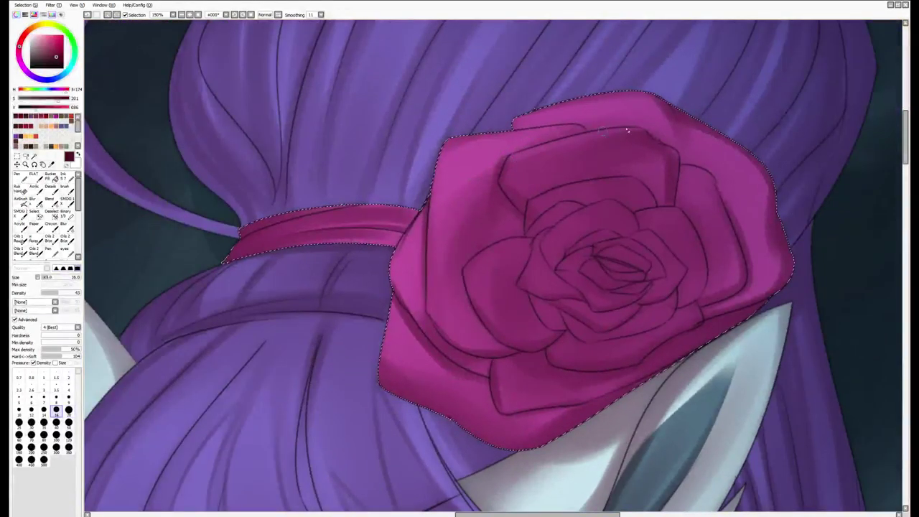
key(bracketleft)
key(bracketleft)
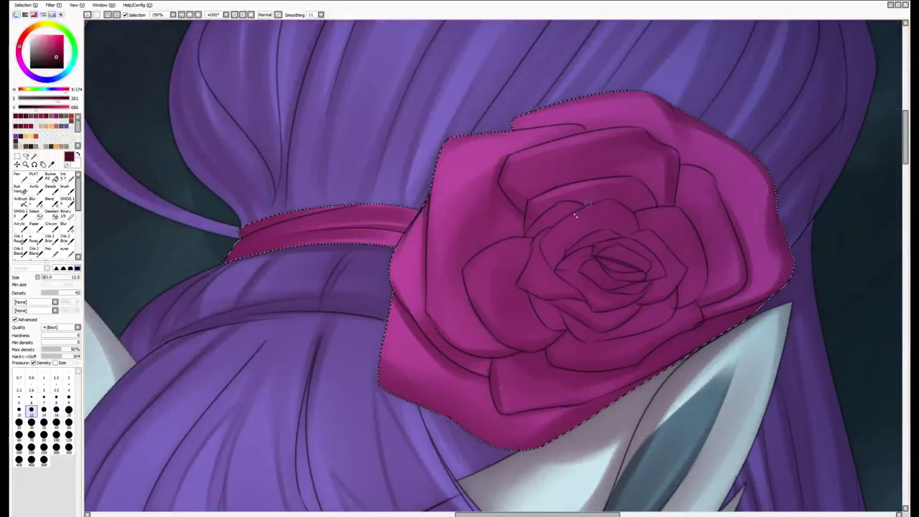
key(bracketleft)
key(bracketleft)
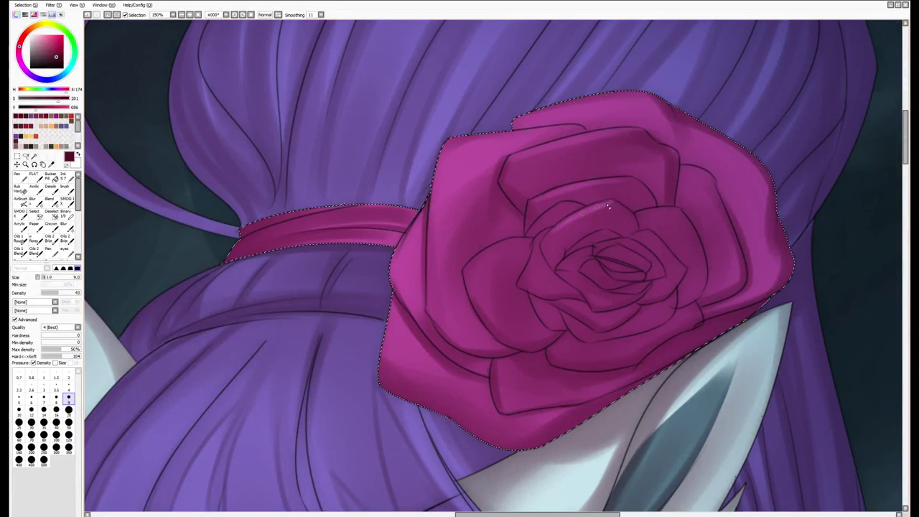
Bring out lighter edges on the rose's left inner petals with the soft eraser at sizes 12 and 16
key(bracketright)
key(bracketright)
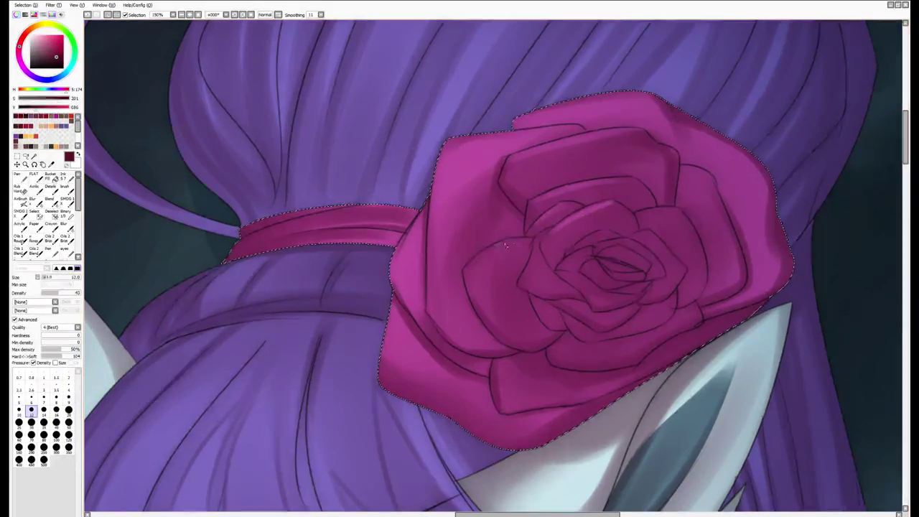
key(bracketright)
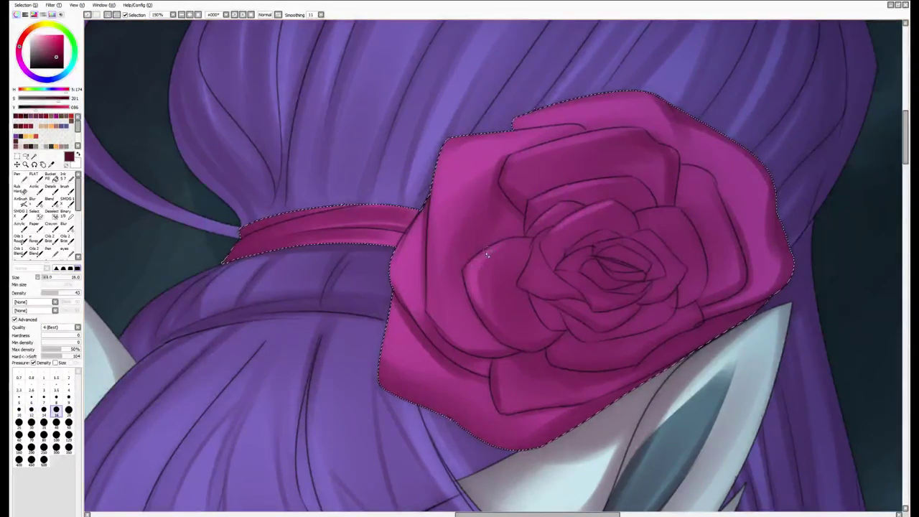
key(bracketleft)
key(bracketleft)
key(bracketleft)
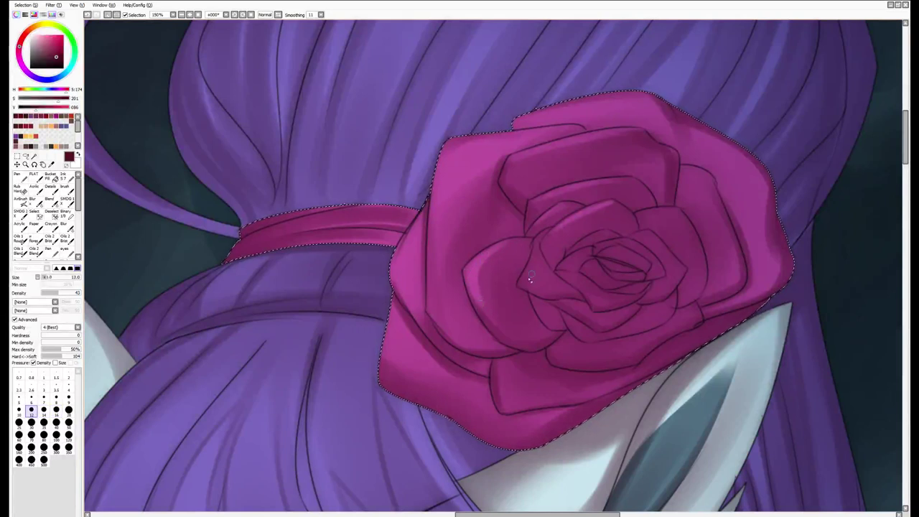
key(bracketright)
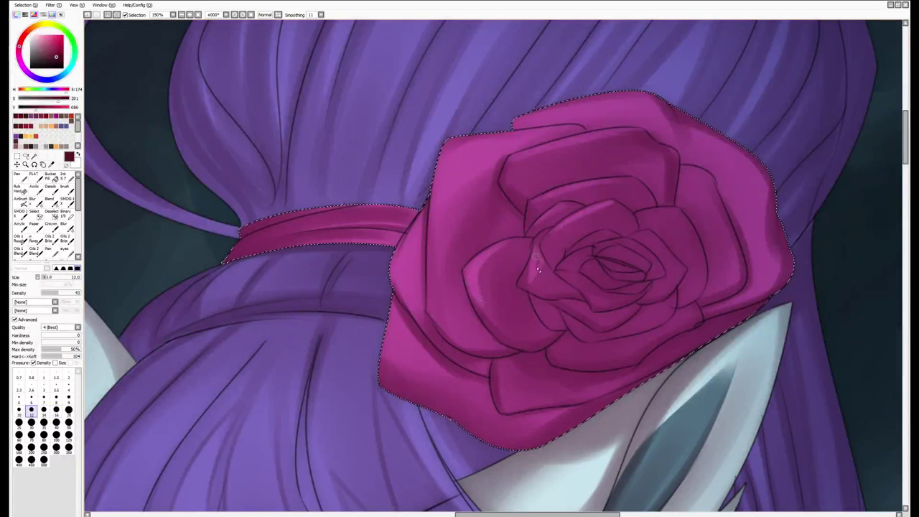
Lighten the small petal edges around the rose's centre and right side with the soft eraser at sizes 9, 7 and 10
key(bracketleft)
key(bracketleft)
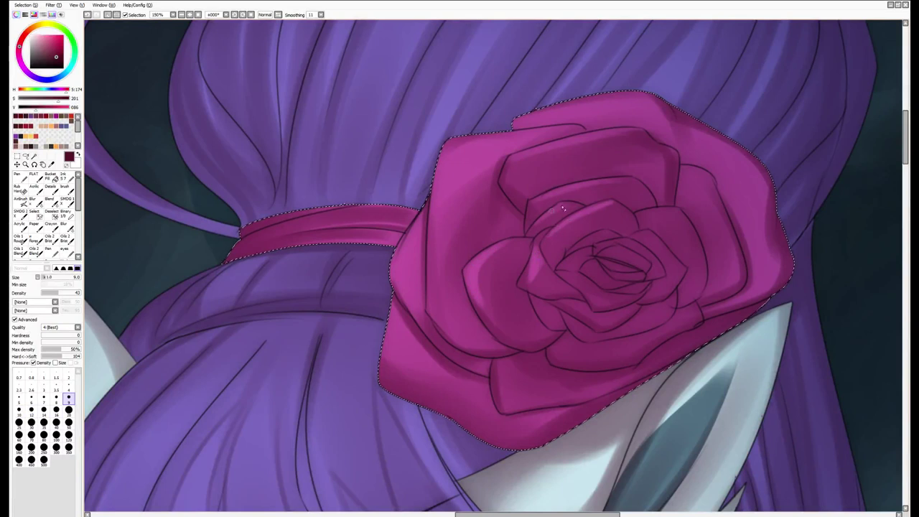
key(bracketleft)
key(bracketleft)
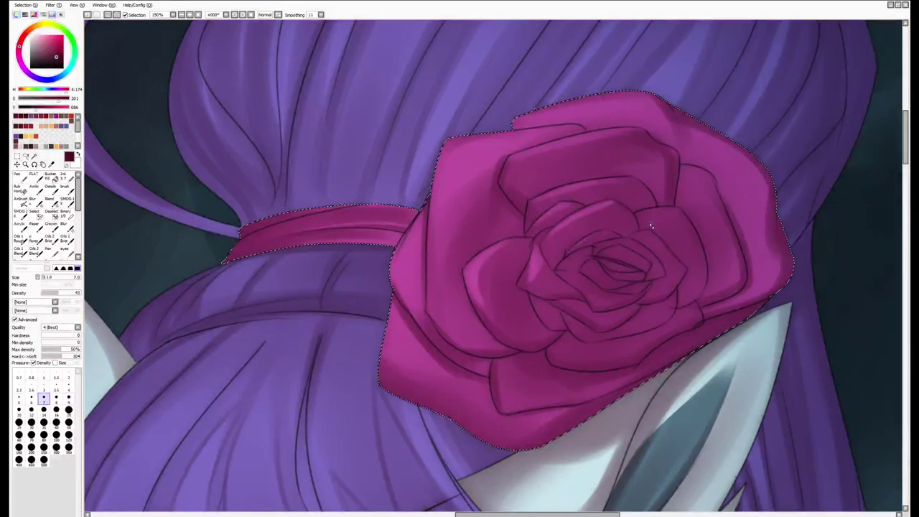
key(bracketright)
key(bracketright)
key(bracketright)
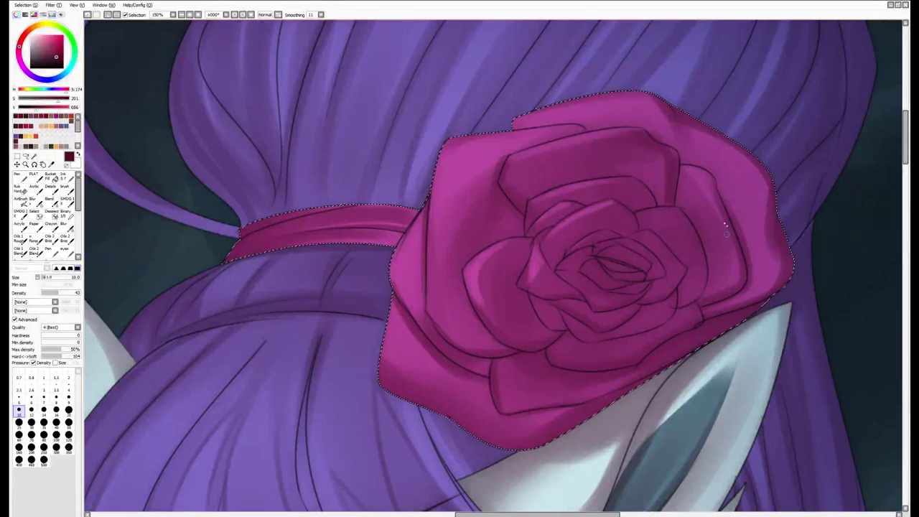
Add darker shading to the folds of the rose's upper-right and inner petals with the brush at sizes 12 and 25
key(b)
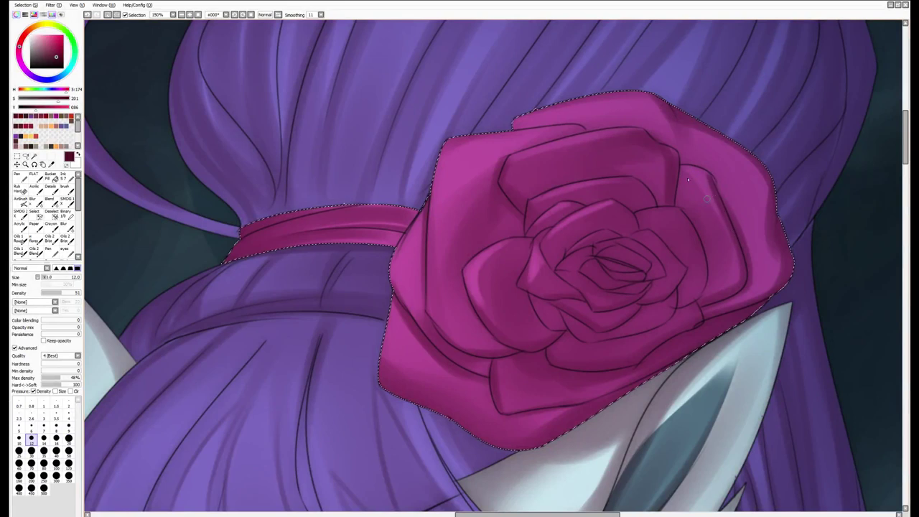
drag(664, 148, 675, 166)
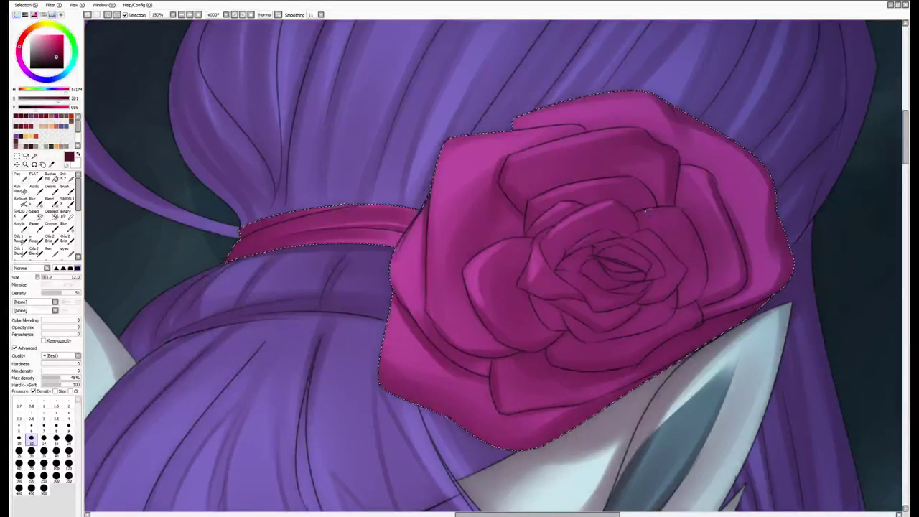
key(bracketright)
key(bracketright)
key(bracketright)
key(bracketright)
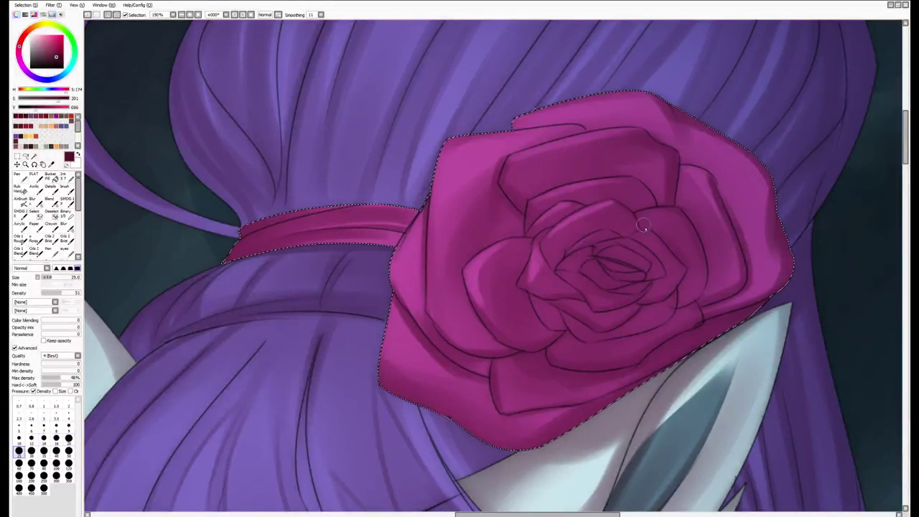
mouse_move(655, 277)
mouse_down()
mouse_move(689, 240)
mouse_move(501, 195)
mouse_up()
Touch up the shading on the rose's lower-left outer petal with the brush at sizes 16 and 20
key(bracketleft)
key(bracketleft)
key(bracketright)
key(bracketright)
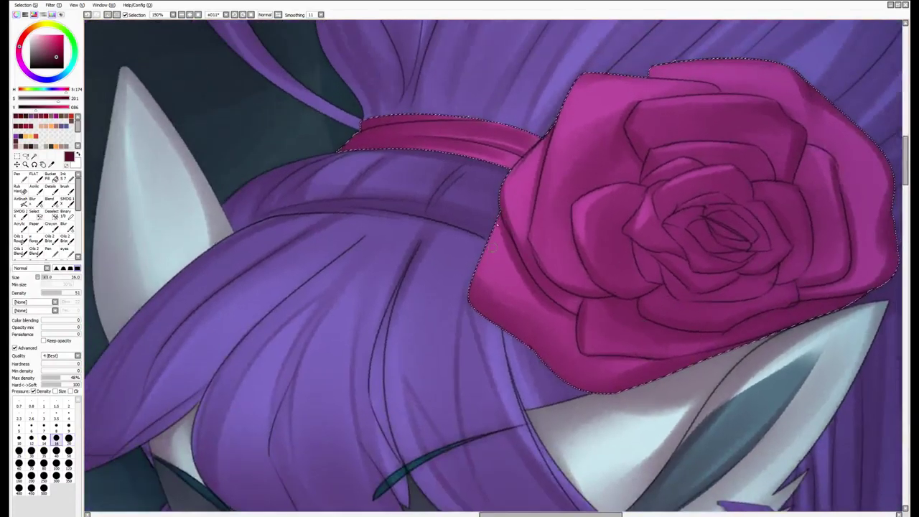
scroll(496, 252, down, 5)
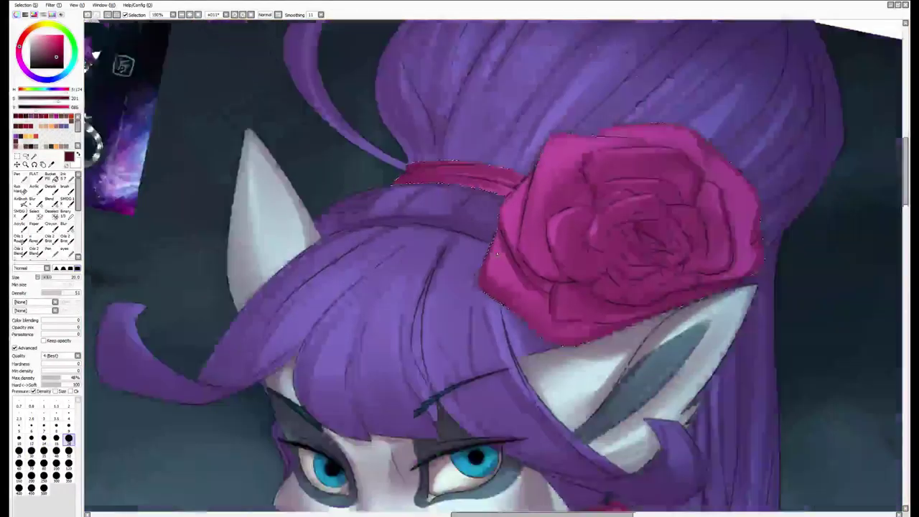
Soften the shading on the hair rose with the airbrush, enlarging its size to 400
key(e)
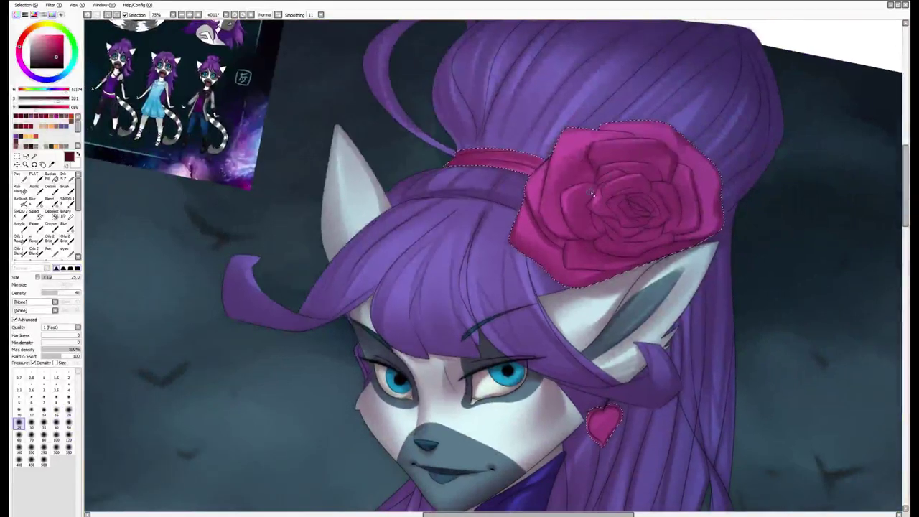
key(bracketright)
key(bracketright)
key(bracketright)
key(bracketright)
key(bracketright)
key(bracketright)
key(bracketright)
key(bracketright)
key(bracketright)
key(bracketright)
key(bracketright)
key(bracketright)
key(bracketright)
key(bracketright)
key(bracketright)
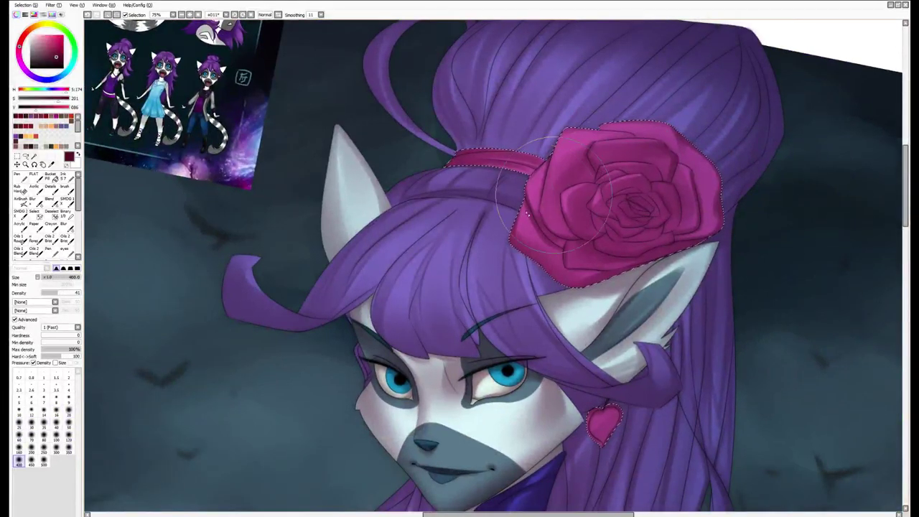
Block in dark shading on the magenta bodice beneath the bust, using a brush of size 120 to 200
scroll(560, 224, down, 5)
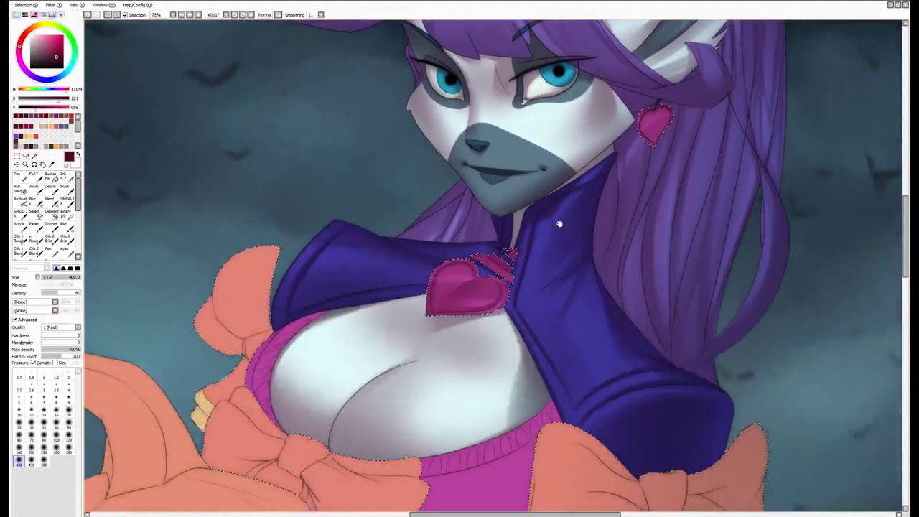
drag(559, 224, 585, 91)
drag(535, 325, 537, 377)
key(b)
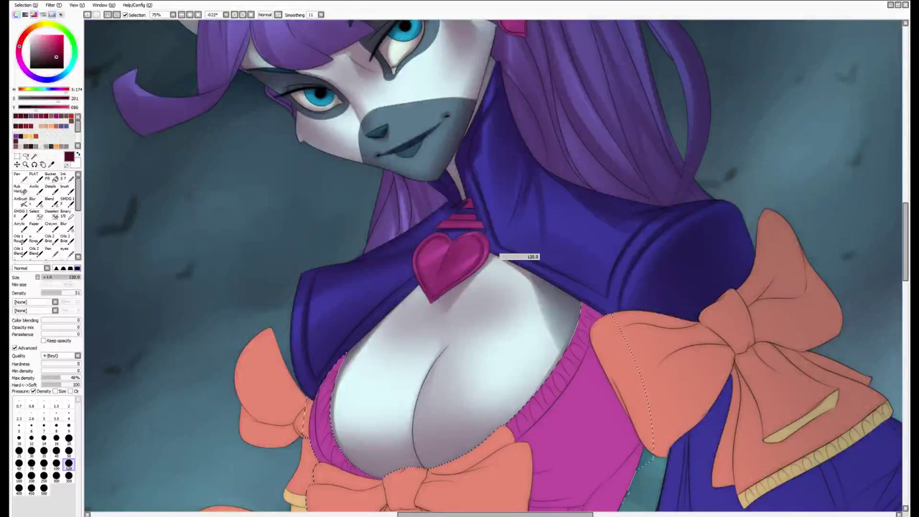
drag(499, 257, 466, 125)
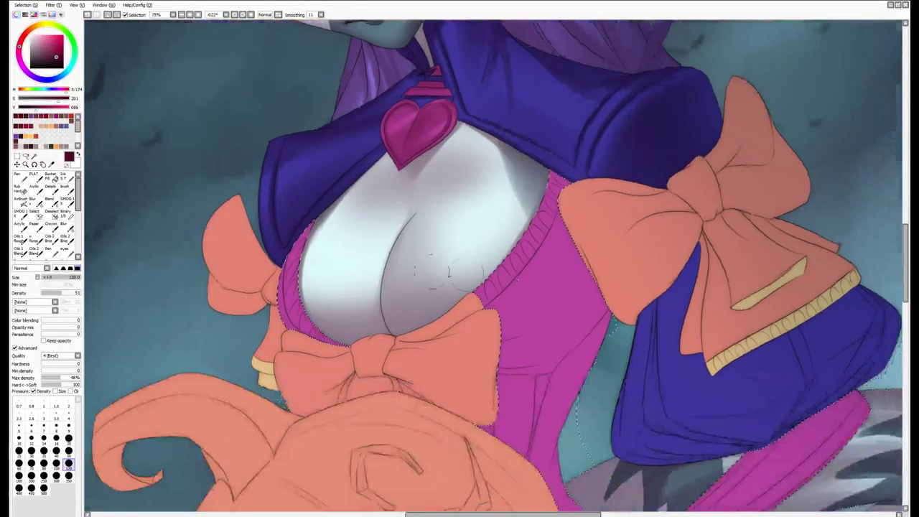
mouse_move(606, 275)
mouse_down()
mouse_move(533, 352)
mouse_move(507, 323)
mouse_move(520, 327)
mouse_move(585, 227)
mouse_move(572, 153)
mouse_up()
key(bracketright)
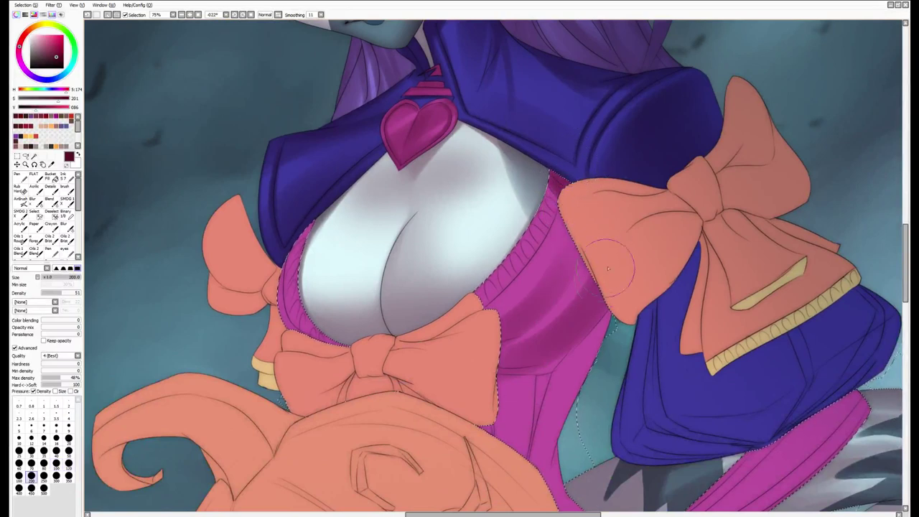
Extend the broad bodice shadow along the side beneath the sleeve bow and down the waist
key(b)
drag(610, 273, 503, 338)
mouse_move(618, 300)
mouse_down()
mouse_move(620, 215)
mouse_move(550, 366)
mouse_up()
key(n)
drag(596, 338, 543, 431)
Paint the waist folds and refine the shadow under the bust with smaller brushes between size 16 and 35
key(bracketleft)
key(bracketleft)
key(bracketleft)
key(bracketleft)
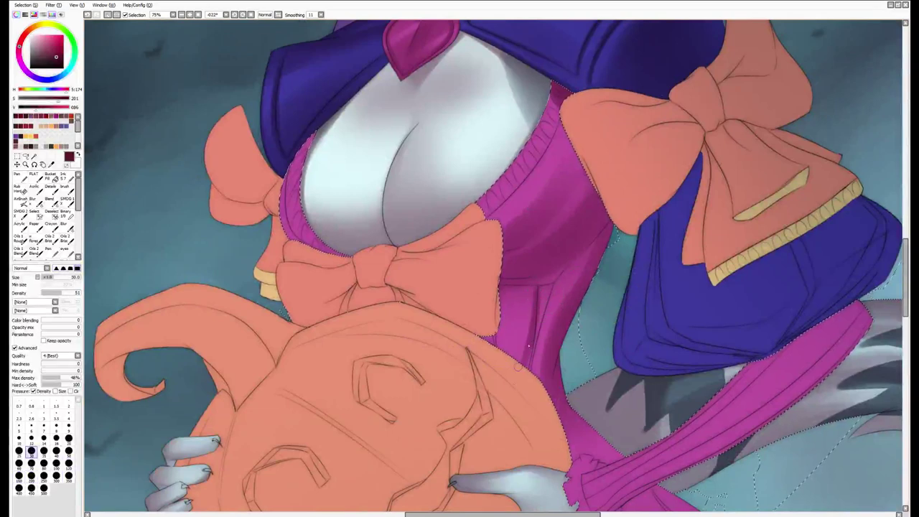
drag(542, 329, 533, 291)
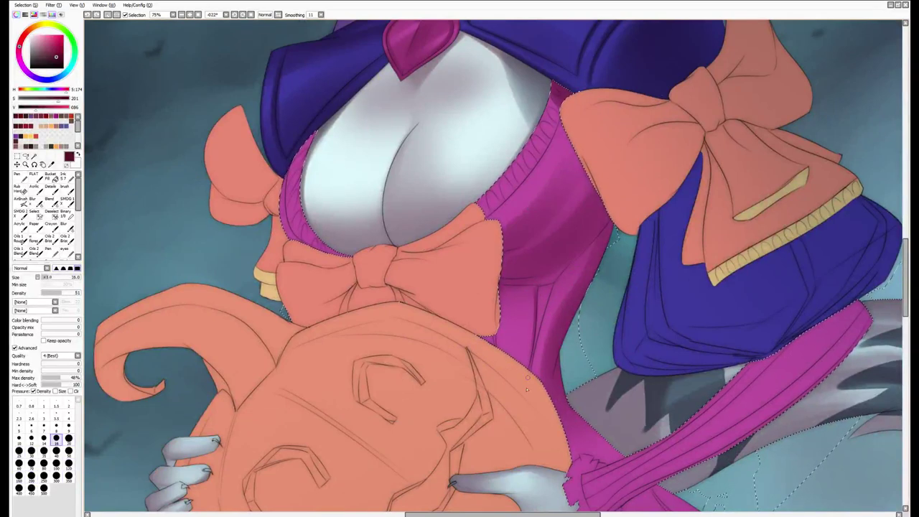
mouse_move(533, 362)
mouse_down()
mouse_move(534, 319)
mouse_move(623, 210)
mouse_up()
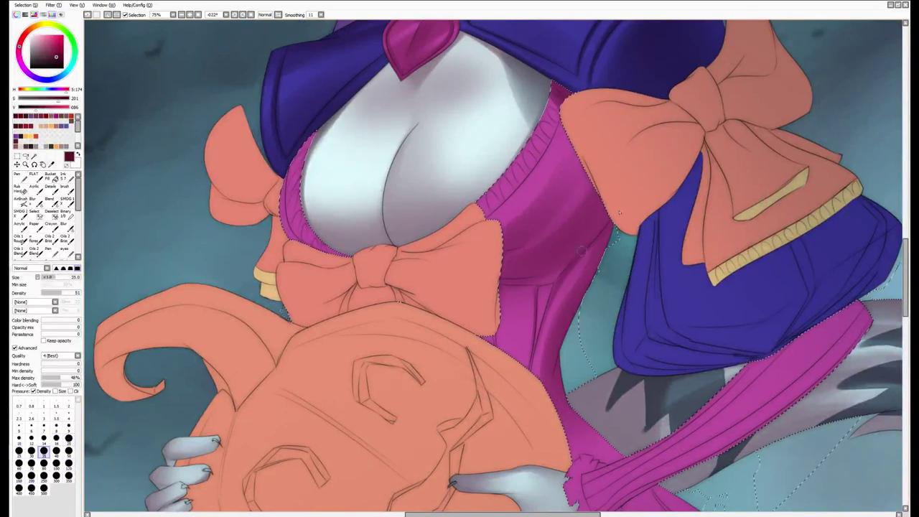
drag(517, 284, 574, 215)
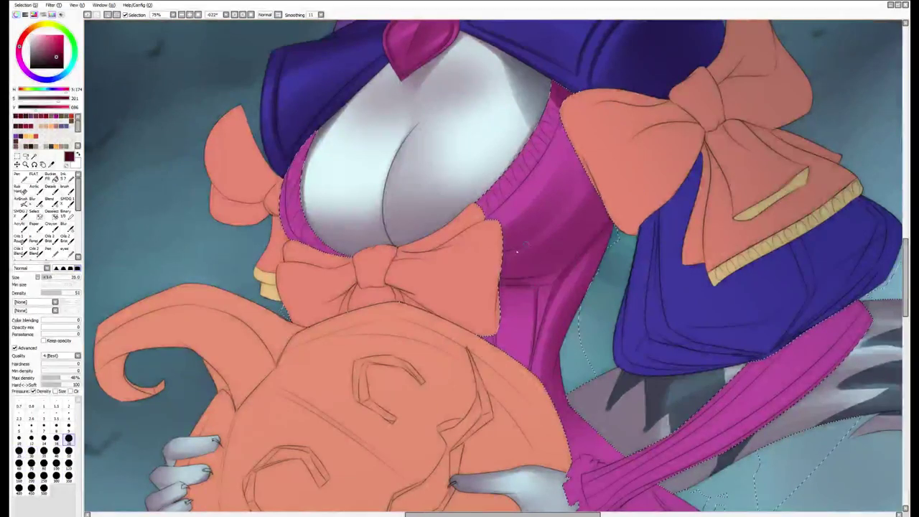
mouse_move(560, 273)
mouse_down()
mouse_move(602, 171)
mouse_move(501, 227)
mouse_up()
Shade the ruffled neckline trim beside the sleeve bow and detail its folds at brush size 20
mouse_move(551, 129)
mouse_down()
mouse_move(479, 219)
mouse_move(471, 214)
mouse_move(508, 153)
mouse_up()
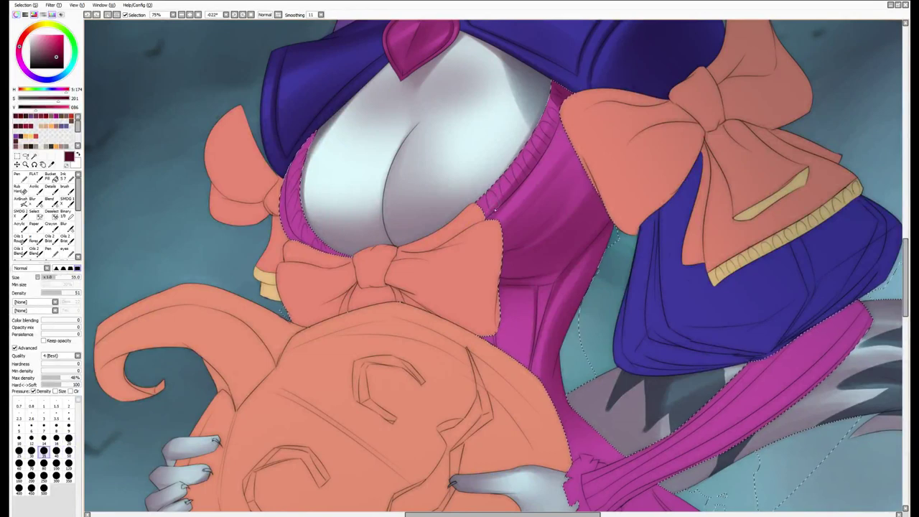
key(bracketleft)
key(bracketleft)
key(bracketleft)
key(bracketleft)
key(bracketleft)
key(bracketleft)
key(bracketright)
key(bracketright)
key(bracketright)
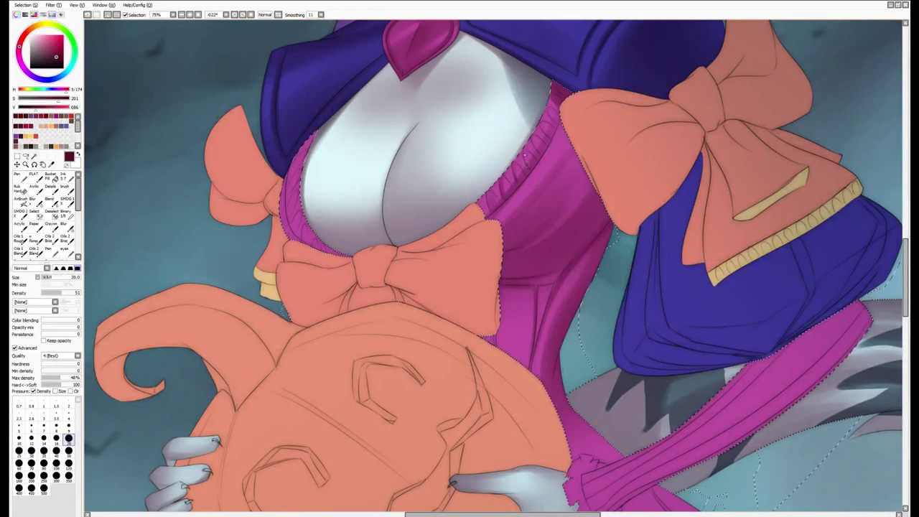
Deepen the shading on the side of the bodice near the sleeve bow at brush size 100
key(bracketright)
key(bracketright)
key(bracketright)
key(bracketright)
key(bracketright)
key(bracketright)
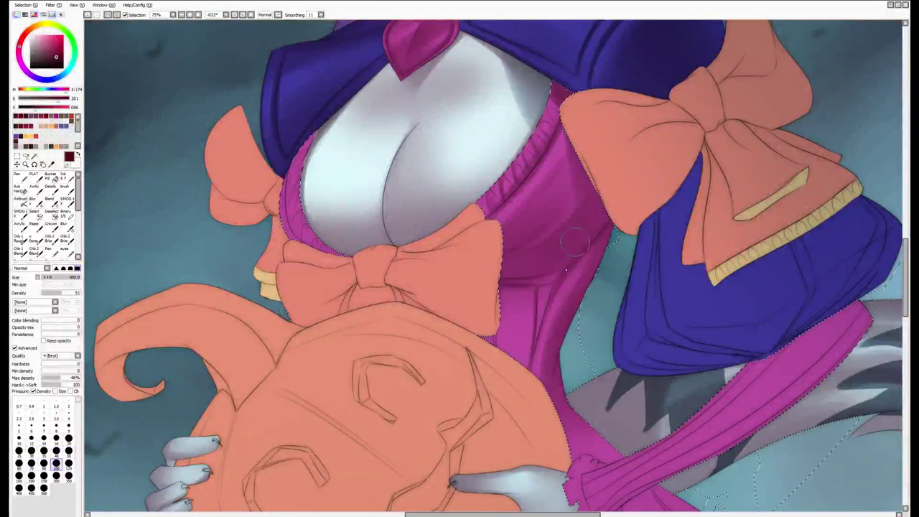
Shade the neckline trim on the far side of the chest, using brush sizes 20 and 60
key(bracketleft)
key(bracketleft)
key(bracketleft)
key(bracketleft)
key(bracketleft)
key(bracketleft)
key(bracketleft)
key(bracketleft)
key(bracketleft)
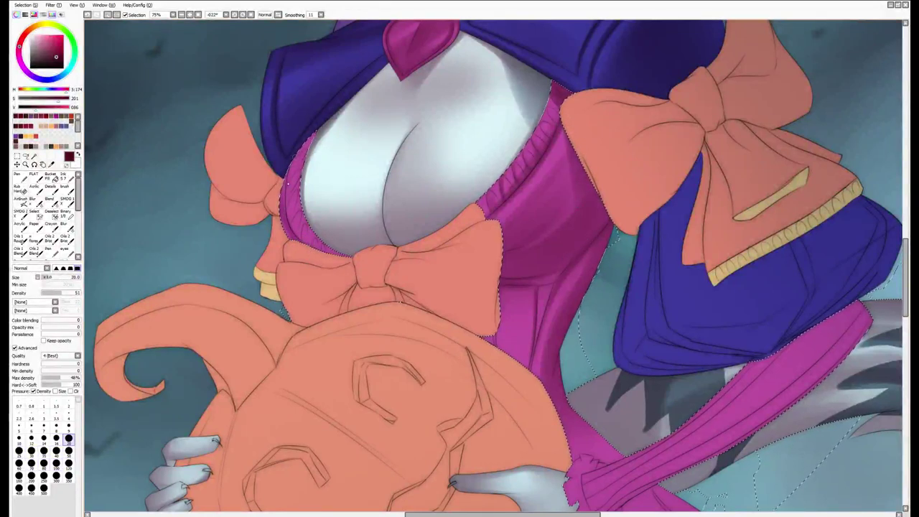
key(bracketright)
key(bracketright)
key(bracketright)
key(bracketright)
key(bracketright)
key(bracketright)
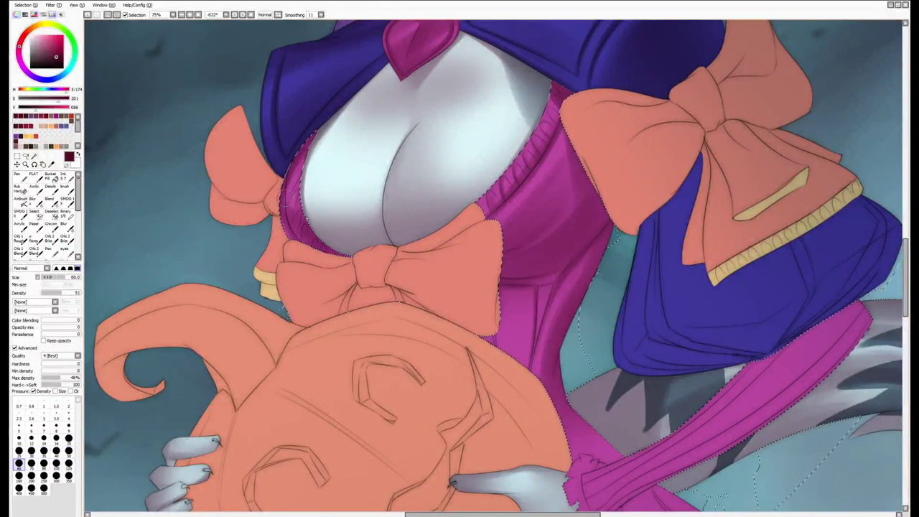
Blend the shadow on the far neckline trim with the airbrush, reduced to size 80
key(a)
key(v)
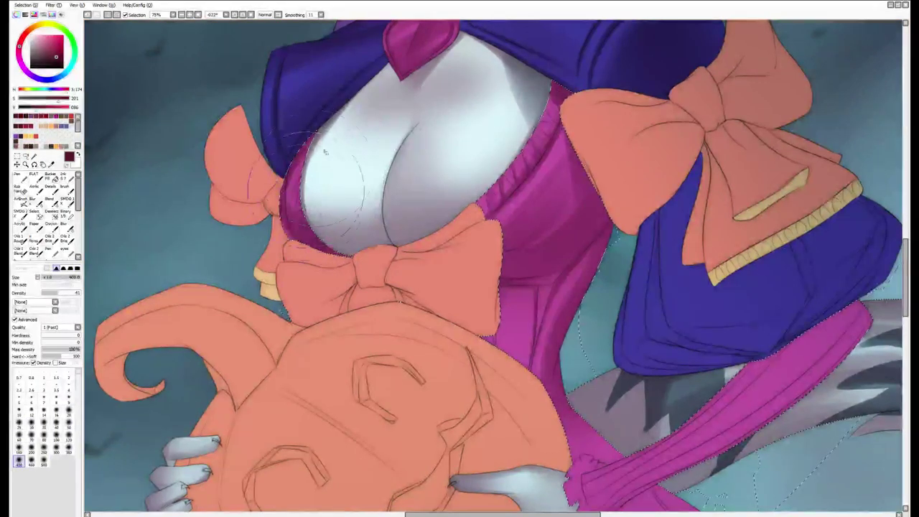
key(bracketleft)
key(bracketleft)
key(bracketleft)
key(bracketleft)
key(bracketleft)
key(bracketleft)
key(bracketleft)
key(bracketleft)
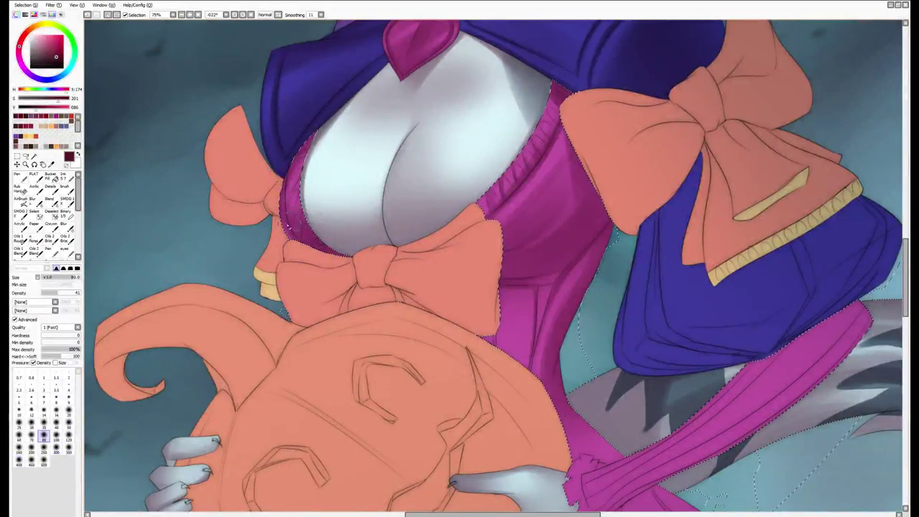
Adjust the far neckline trim's shading with a soft brush of size 350 and a regular brush of size 30
key(a)
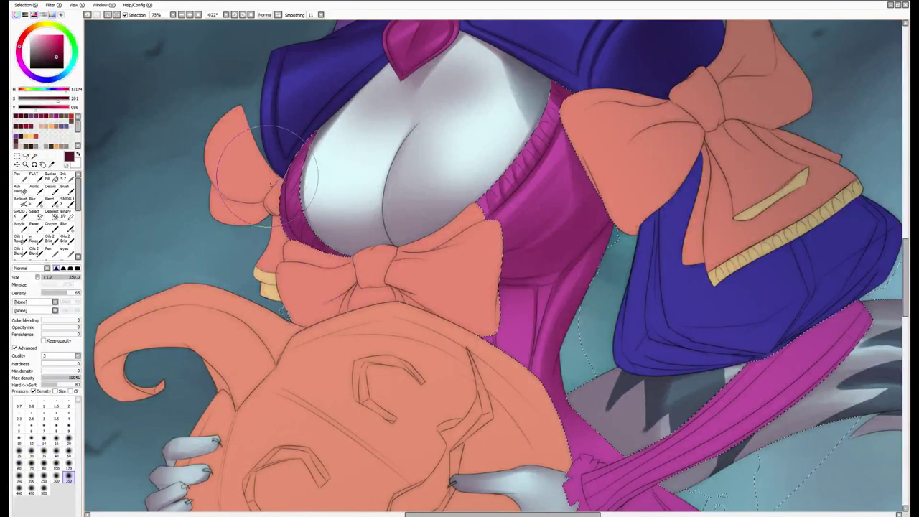
key(n)
key(bracketleft)
key(bracketleft)
key(bracketleft)
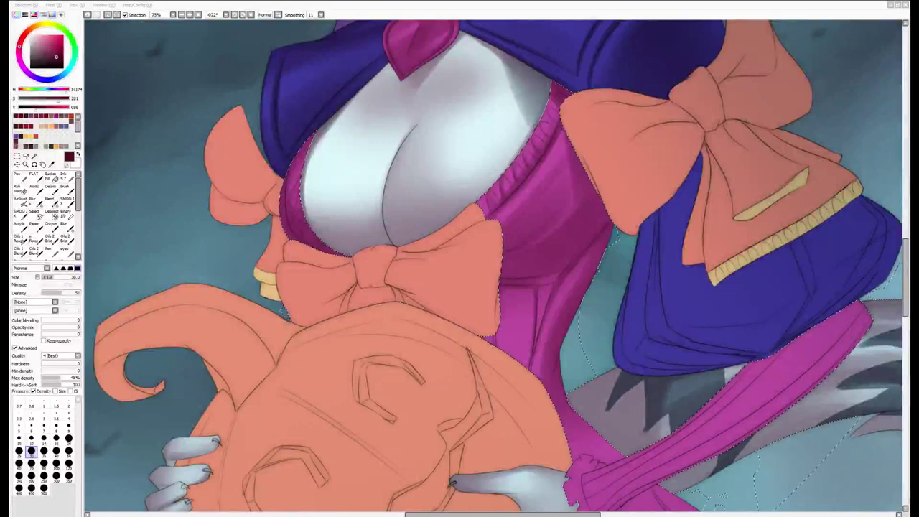
Shade the waist panel between the chest bow and the pumpkin, increasing the brush size from 35 to 200
click(460, 364)
key(bracketright)
key(bracketright)
key(bracketright)
key(bracketright)
key(bracketright)
key(bracketright)
key(bracketright)
key(bracketright)
key(bracketright)
key(bracketright)
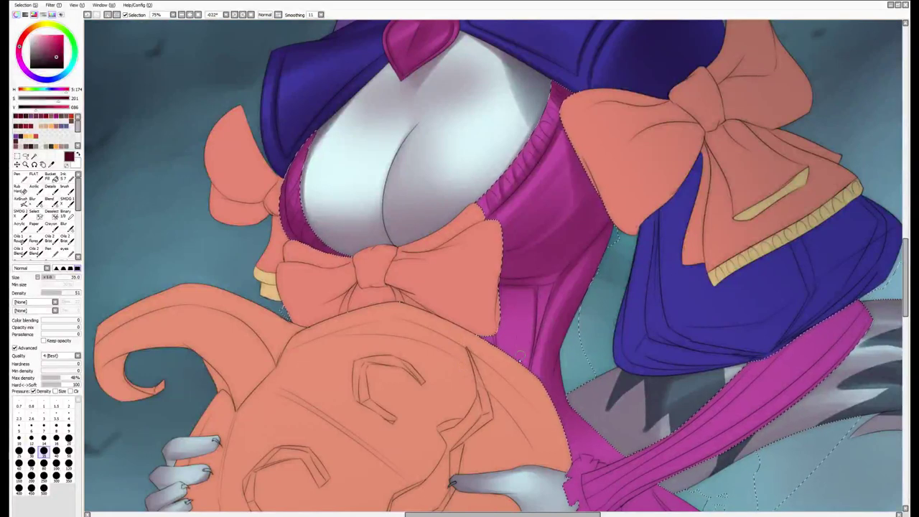
Lay broad shading along the underside of the long magenta sleeve at brush size 200
scroll(452, 288, down, 2)
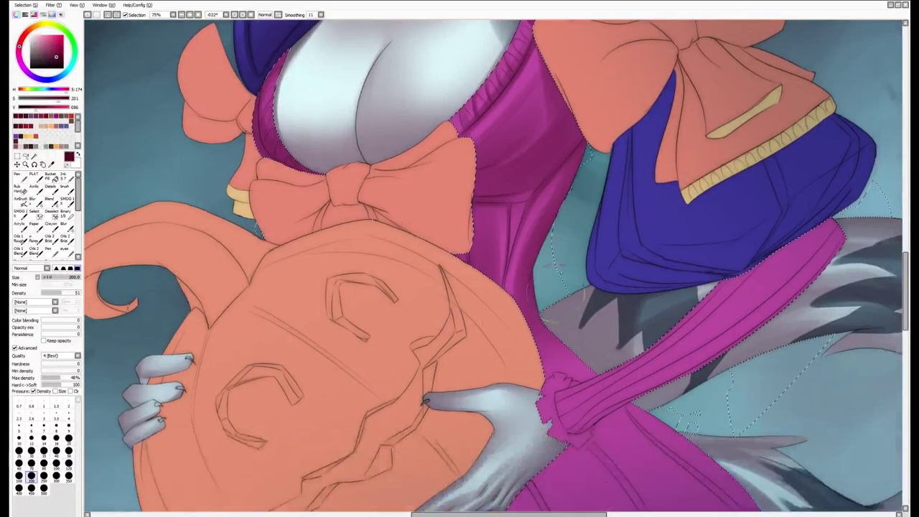
drag(594, 398, 554, 329)
scroll(554, 328, up, 2)
drag(674, 252, 474, 402)
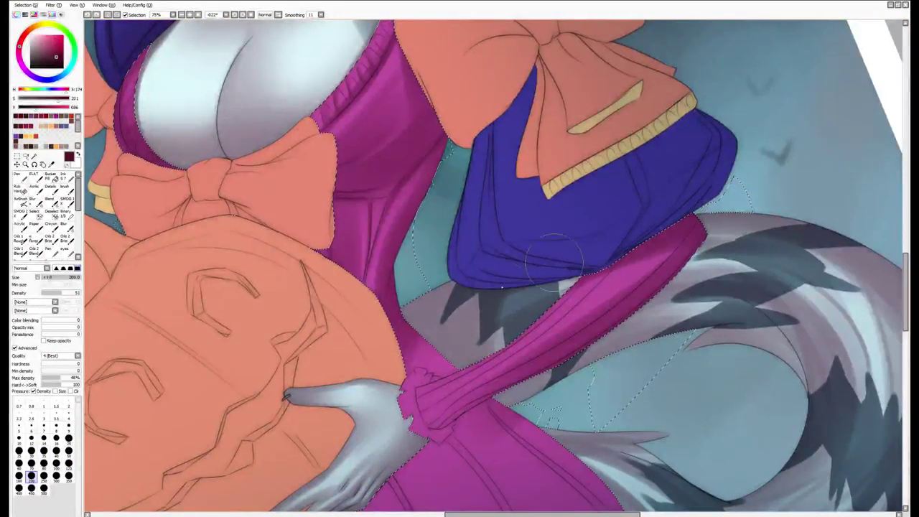
drag(689, 216, 729, 165)
Darken the sleeve's lower edge toward the wrist, starting with a size 60 brush
click(19, 463)
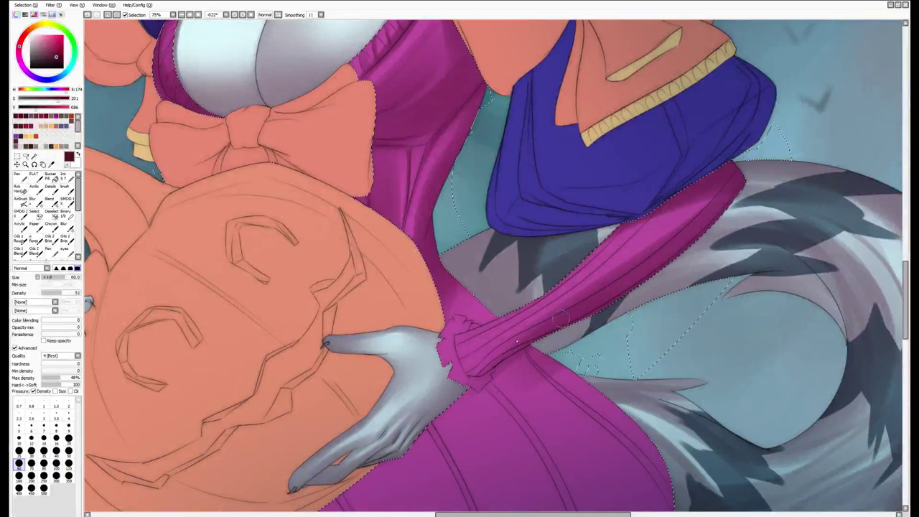
key(bracketright)
key(bracketright)
mouse_move(503, 352)
mouse_down()
mouse_move(477, 373)
mouse_move(474, 359)
mouse_move(448, 398)
mouse_move(455, 336)
mouse_up()
Paint the dark cuff seam and the sleeve creases at the wrist with a brush of size 16
key(bracketleft)
key(bracketleft)
key(bracketleft)
key(bracketleft)
key(bracketleft)
key(bracketleft)
key(bracketleft)
key(bracketleft)
key(bracketleft)
scroll(440, 340, up, 2)
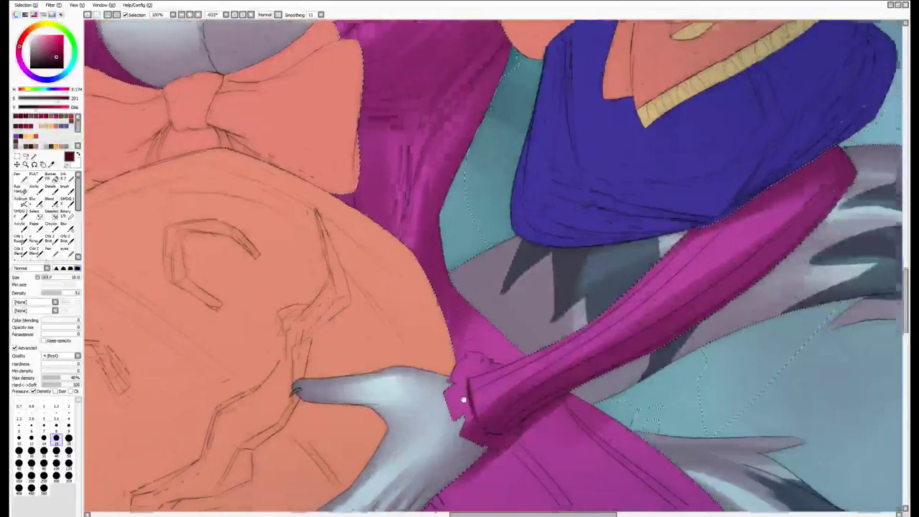
Build up the shading around the cuff and the dress just beneath it, using brush size 35
key(bracketright)
key(bracketright)
key(bracketright)
key(bracketright)
key(bracketright)
key(bracketright)
key(bracketright)
key(bracketleft)
key(bracketleft)
key(bracketleft)
key(bracketleft)
key(bracketleft)
key(bracketleft)
key(bracketleft)
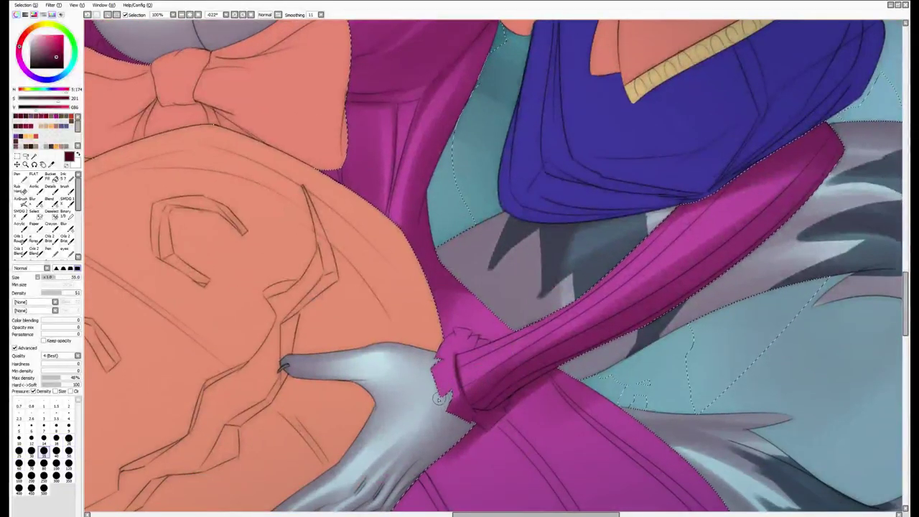
Refine the cuff ruffle and wrist folds with small brushes of size 20 and 14
key(bracketright)
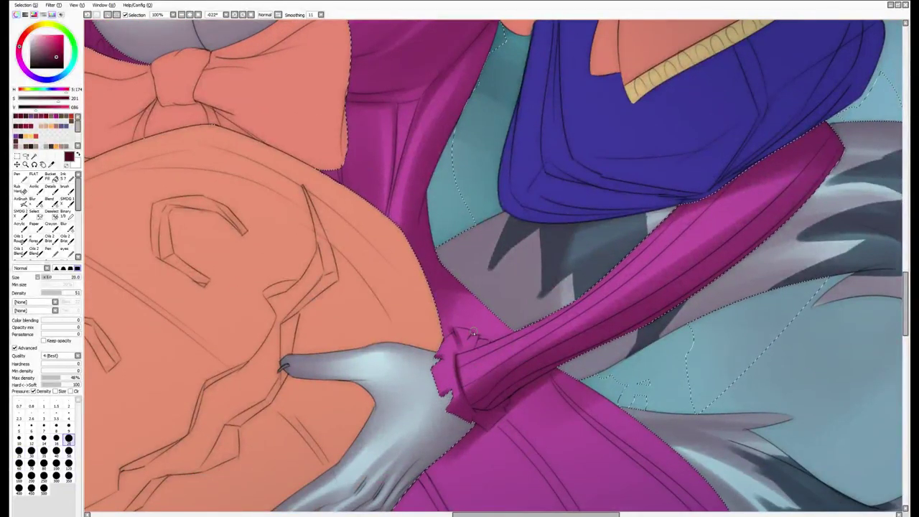
key(bracketleft)
key(bracketleft)
key(bracketleft)
drag(479, 355, 484, 312)
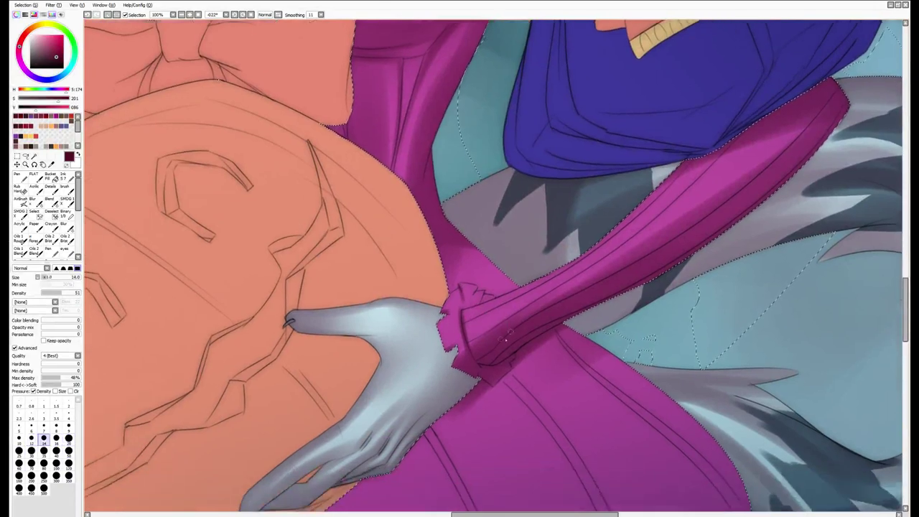
key(bracketright)
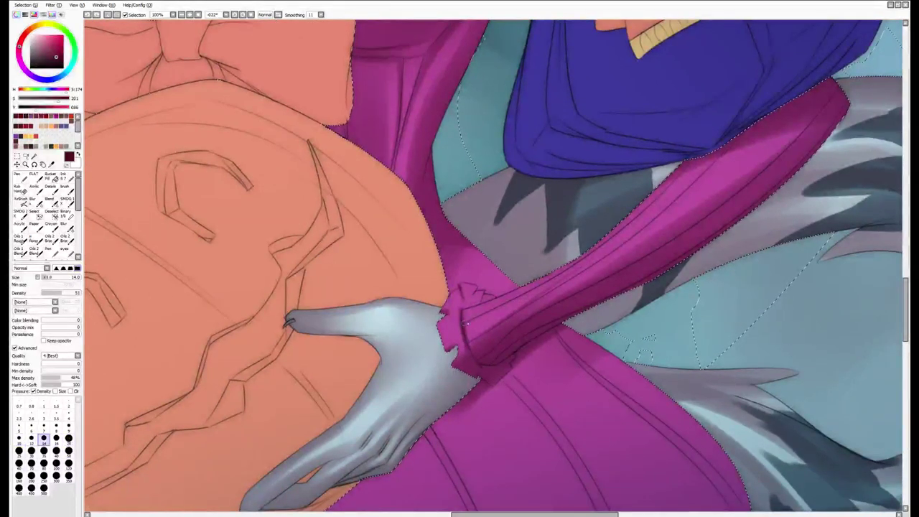
Shade the sleeve's upper folds at brush size 16 and blend its elbow end with a soft size 350 brush
drag(601, 248, 589, 288)
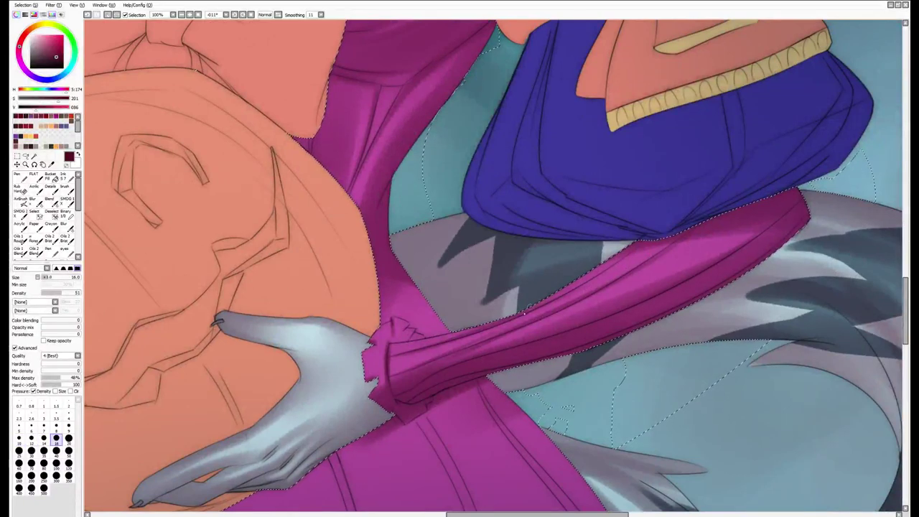
key(e)
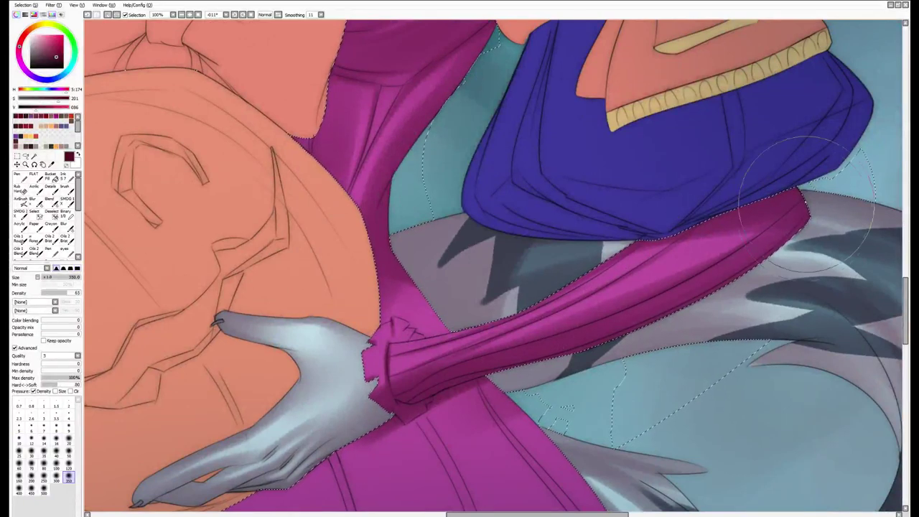
mouse_move(808, 204)
mouse_down()
mouse_move(896, 61)
mouse_move(904, 112)
mouse_up()
Add fold shading to the sleeve just above the cuff ruffle, using brush sizes 20 and 16
key(e)
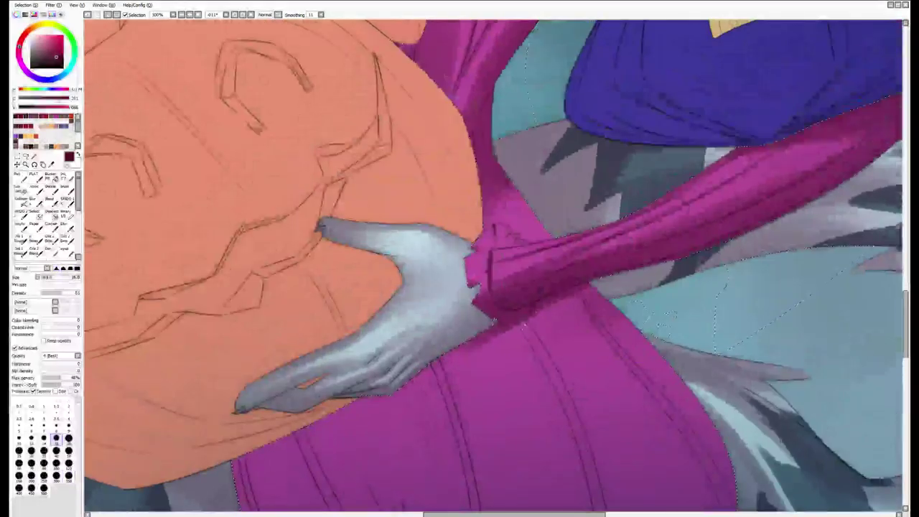
scroll(521, 320, up, 2)
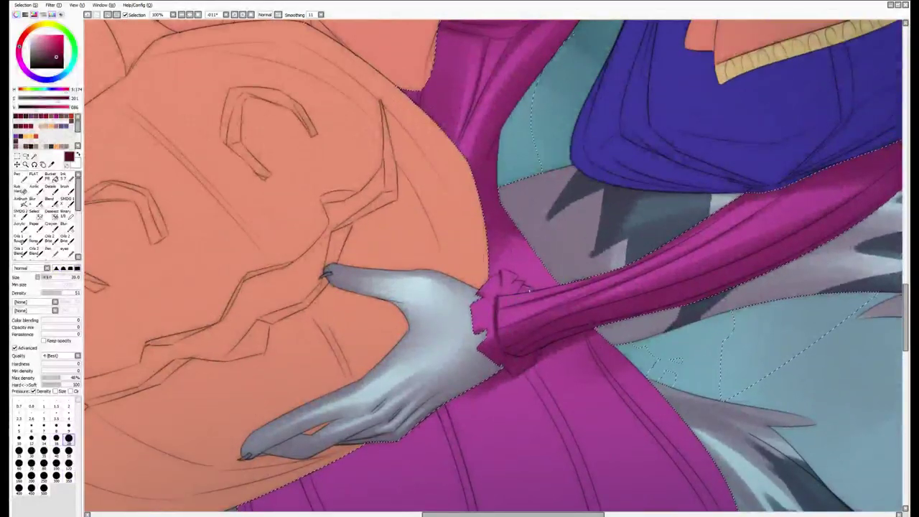
key(bracketleft)
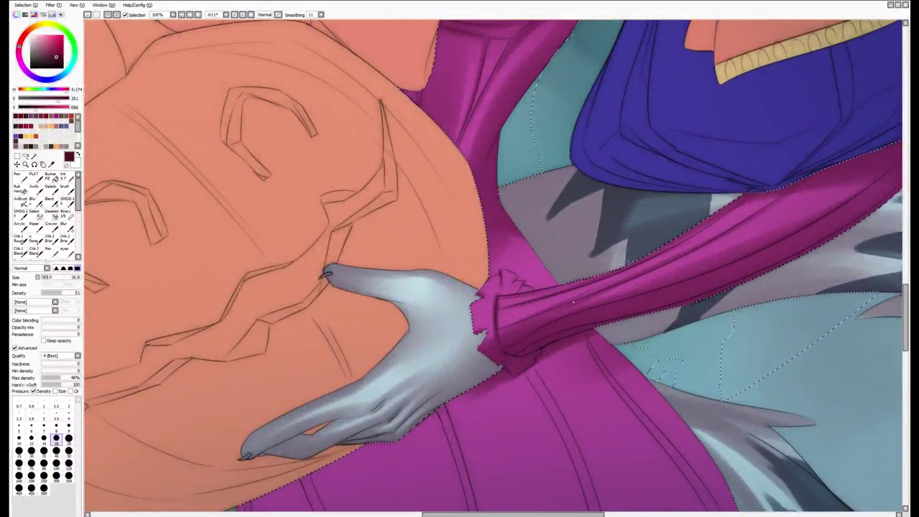
Examine the shading on the bodice, neckline trim, waist and sleeve
scroll(573, 303, left, 1)
scroll(503, 338, up, 3)
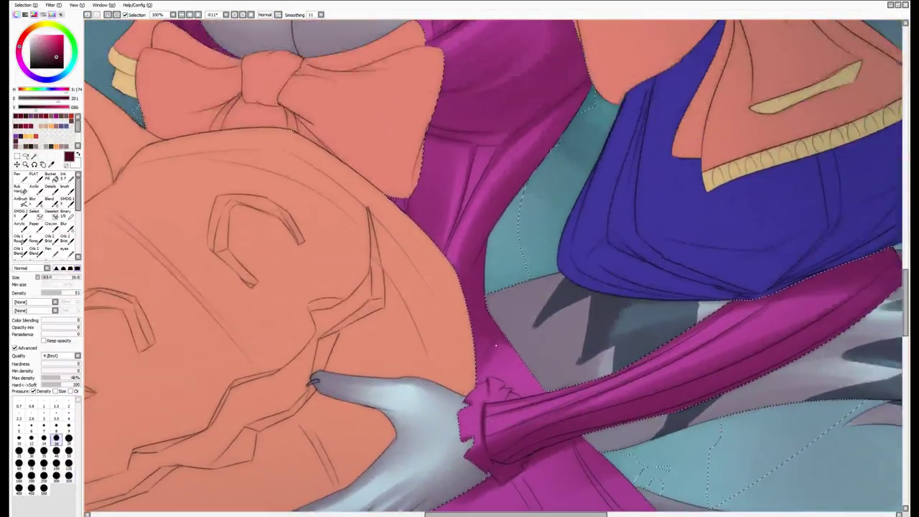
scroll(477, 283, up, 5)
scroll(530, 247, up, 2)
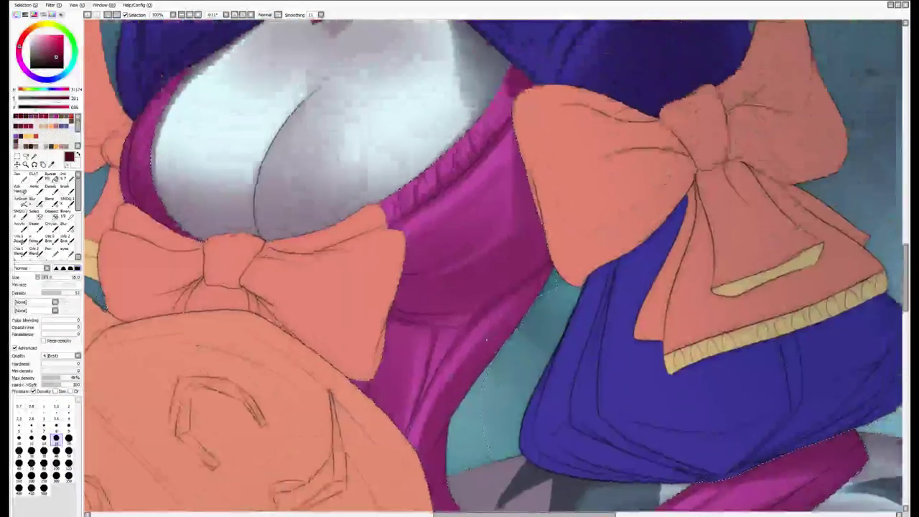
scroll(530, 247, up, 2)
key(bracketleft)
key(bracketleft)
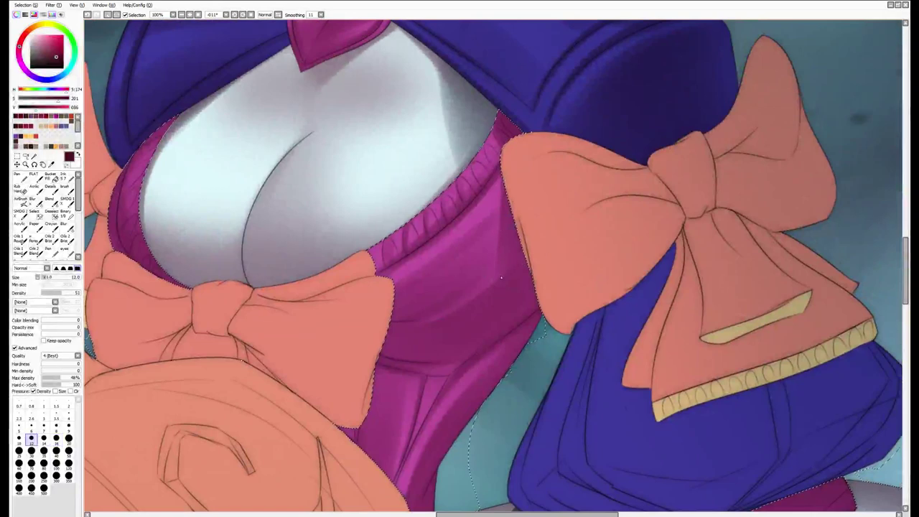
drag(501, 277, 630, 261)
key(a)
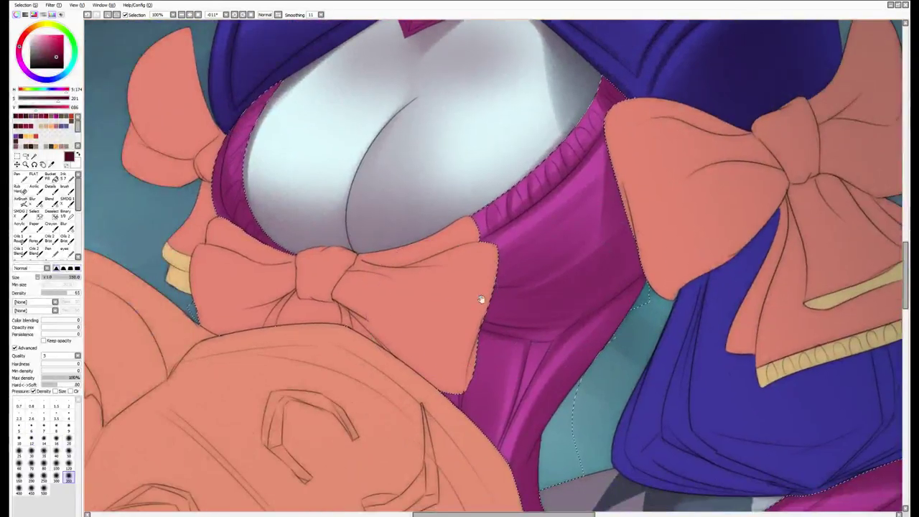
scroll(481, 300, down, 5)
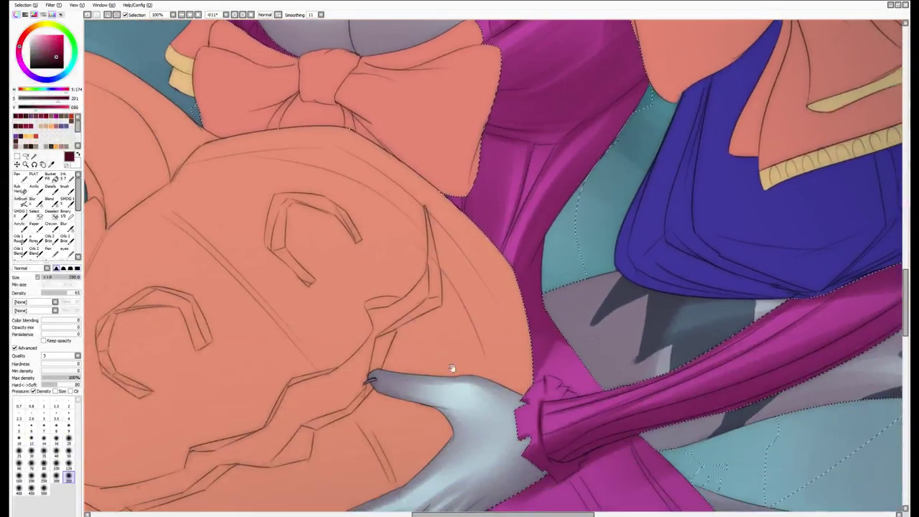
scroll(445, 359, up, 4)
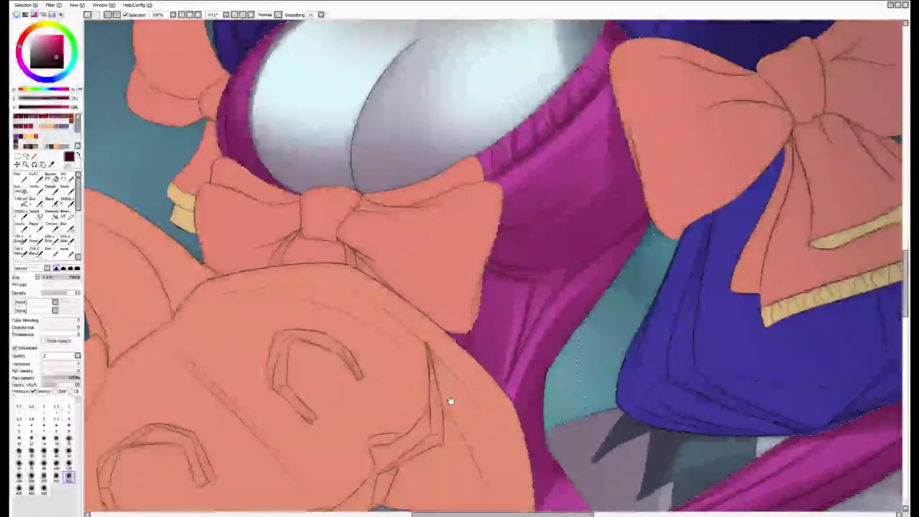
scroll(450, 400, down, 8)
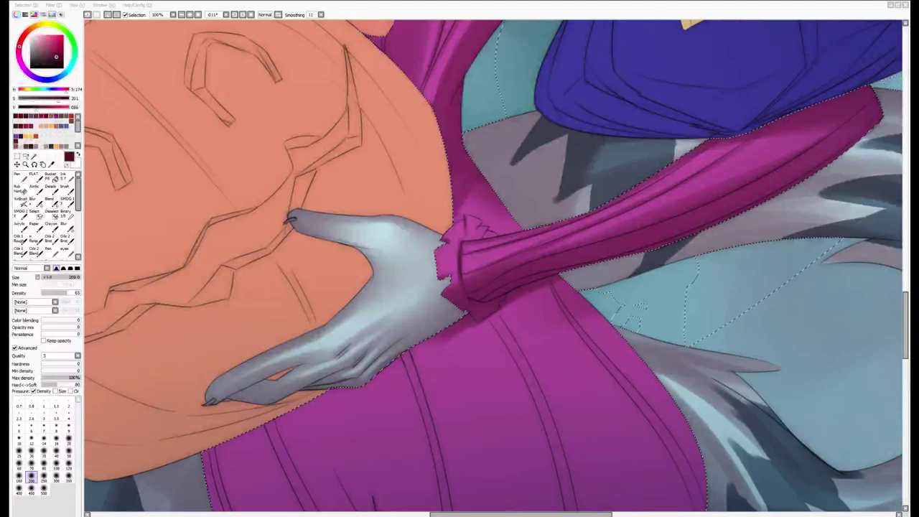
drag(554, 332, 373, 320)
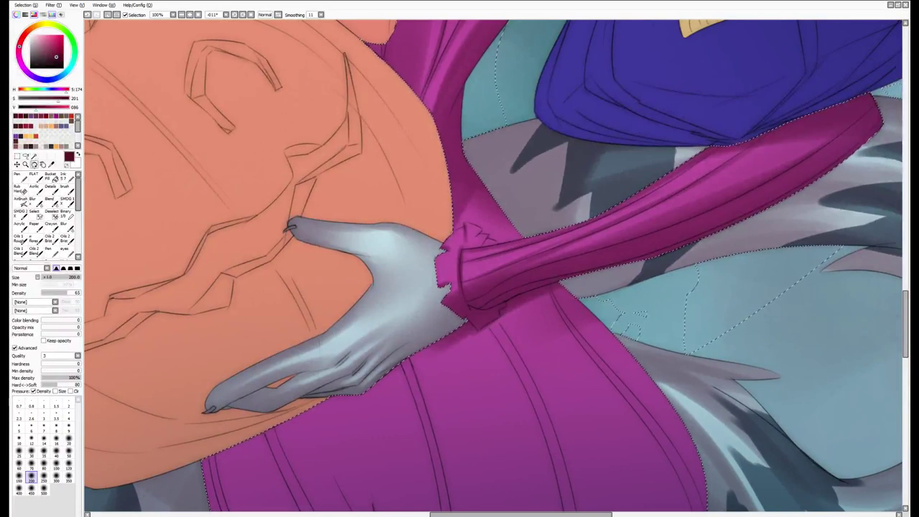
Select the skirt's panels and seam strips below the cuff with the Magic Wand
key(w)
click(530, 349)
scroll(618, 250, down, 3)
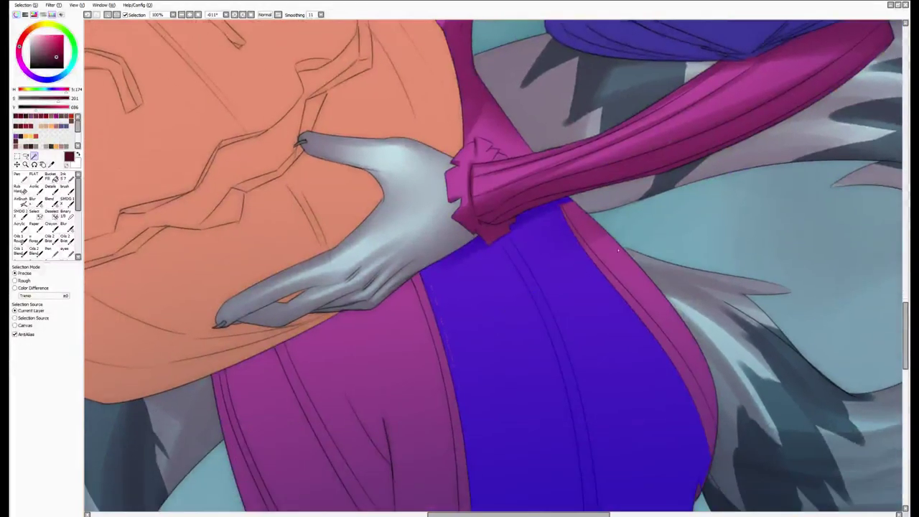
click(617, 250)
click(373, 402)
click(434, 402)
click(306, 415)
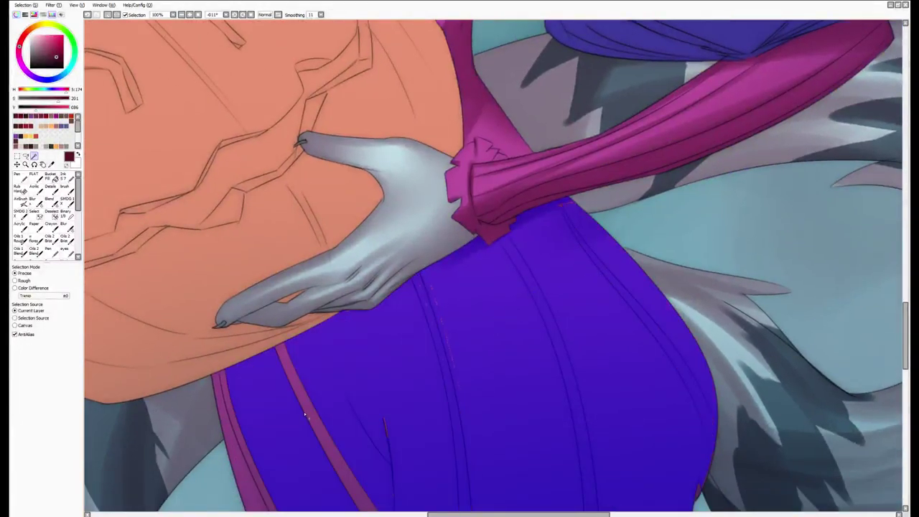
click(305, 415)
click(237, 442)
Fill the unselected line gaps and specks across the skirt with the Select brush at sizes 60 to 120
click(34, 213)
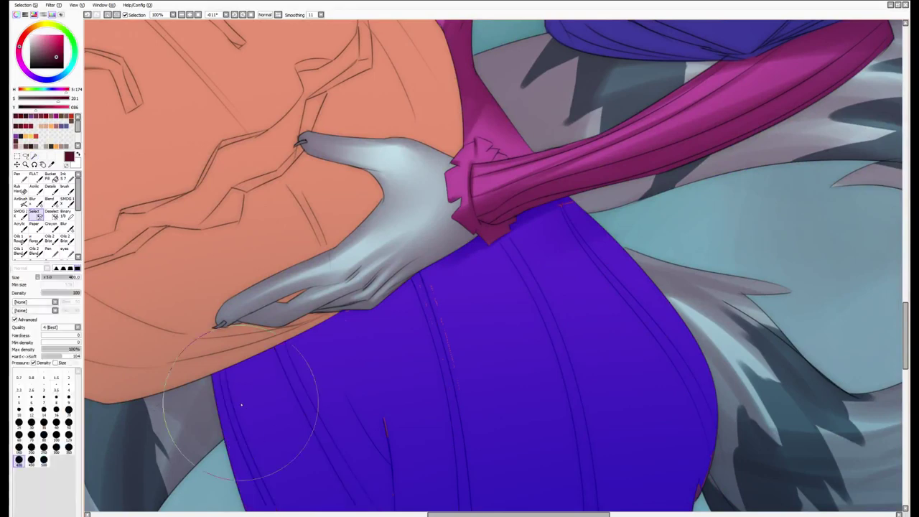
key([)
key([)
key([)
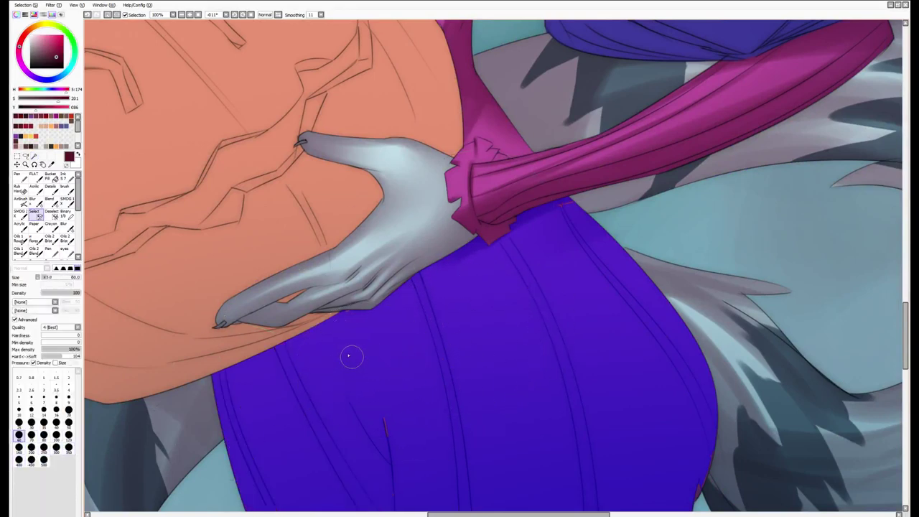
scroll(395, 278, down, 3)
key(])
key(])
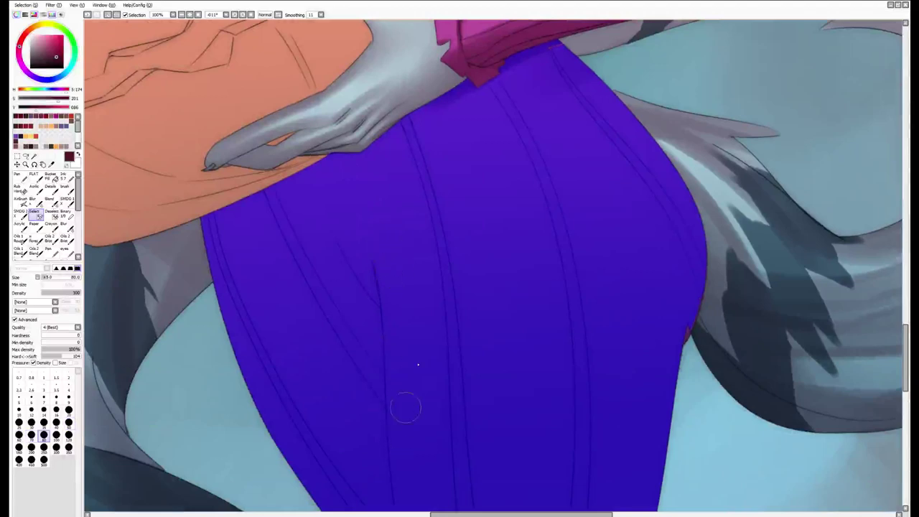
scroll(404, 404, up, 1)
scroll(404, 405, right, 2)
scroll(573, 355, down, 5)
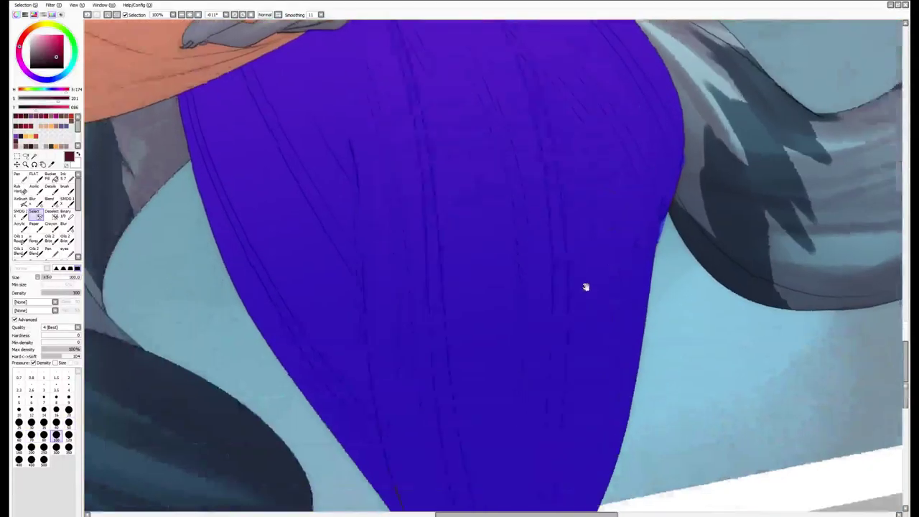
key(])
scroll(570, 308, up, 8)
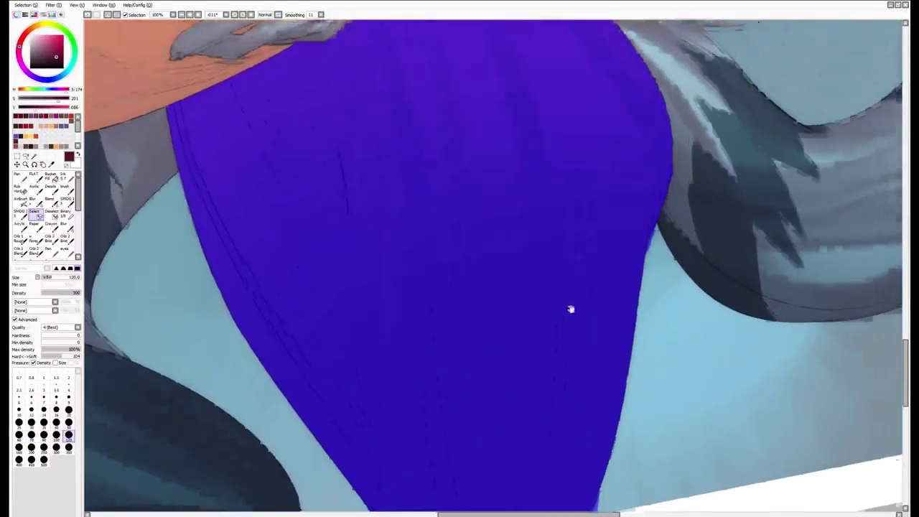
Complete the skirt selection along the underside of the cuff and sleeve with the Select brush at size 40 and smaller
key([)
key([)
key([)
key([)
key([)
key([)
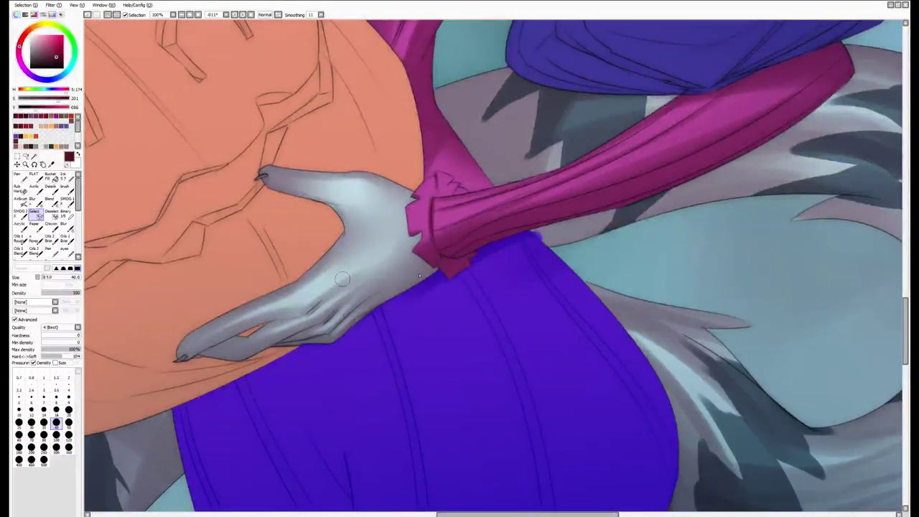
key([)
click(531, 240)
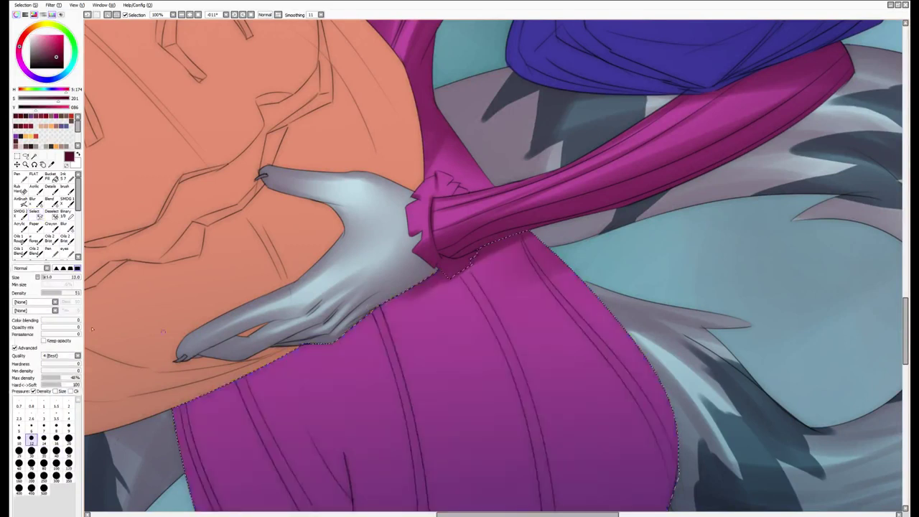
Erase the earlier shading on the skirt just beneath the cuff with the eraser at size 120
key(])
key(])
key(])
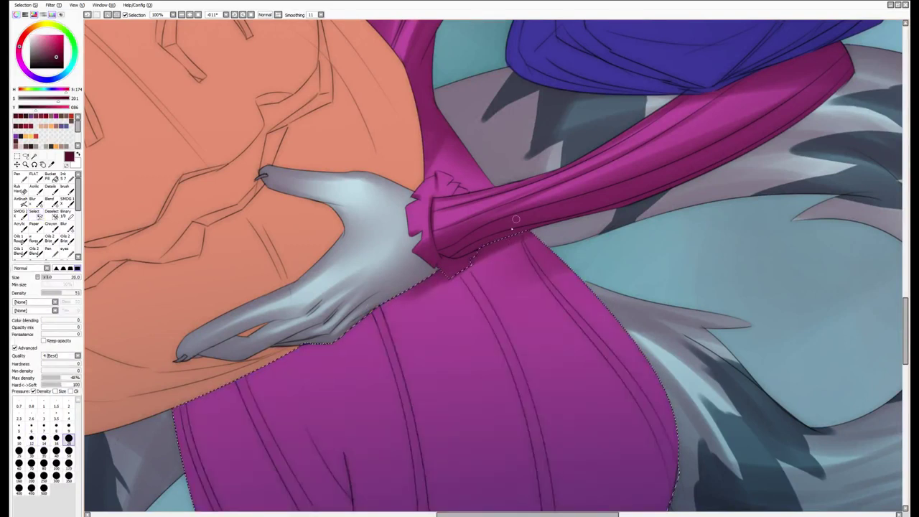
key(e)
key(])
key(])
key(])
key(])
key(])
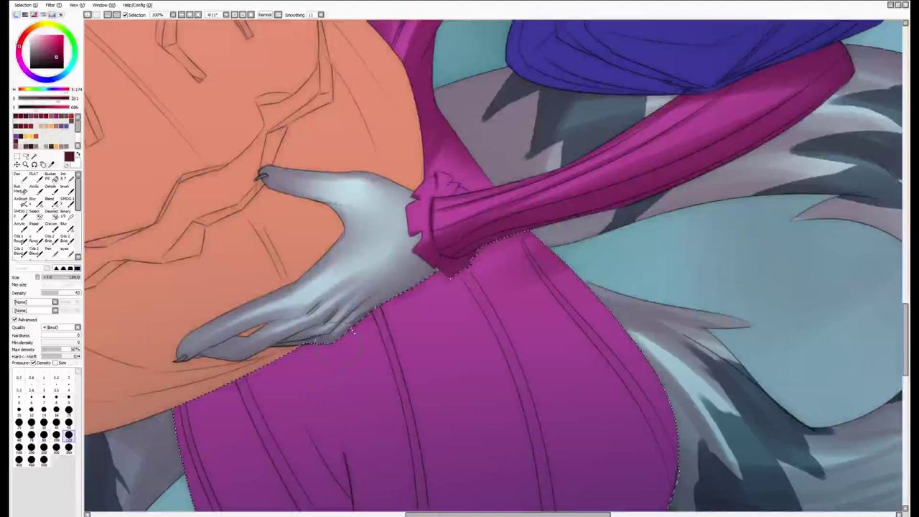
Reset the canvas rotation and lay a soft shadow on the upper skirt beneath the hand with brush size 300
key(Home)
key(Page_Down)
key(b)
drag(338, 302, 302, 496)
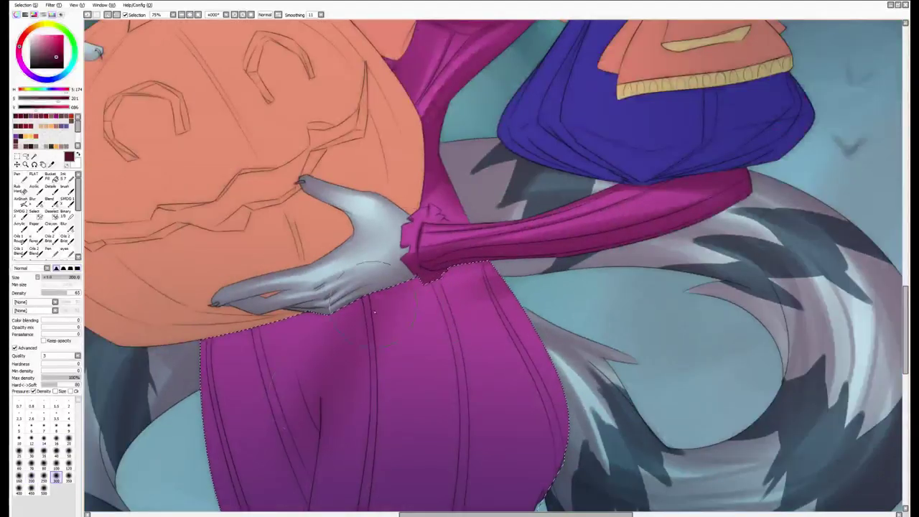
drag(459, 323, 477, 278)
Extend the skirt's shadow from beneath the hand across the hip under the cuff and forearm
key(])
key(])
mouse_move(402, 237)
mouse_down()
mouse_move(380, 262)
mouse_move(415, 192)
mouse_move(365, 276)
mouse_move(320, 328)
mouse_move(355, 296)
mouse_up()
key(])
key(bracketleft)
key(bracketleft)
mouse_move(523, 231)
mouse_down()
mouse_move(506, 262)
mouse_move(474, 258)
mouse_move(433, 280)
mouse_up()
key(b)
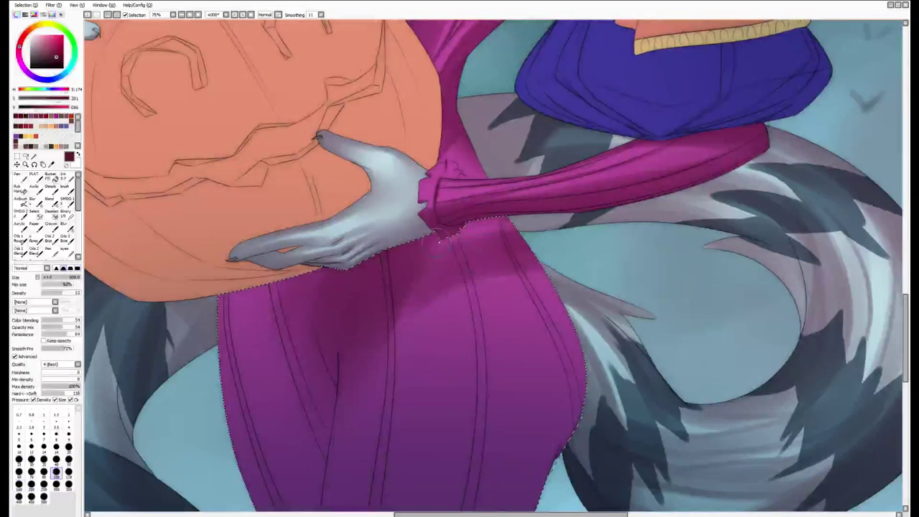
Darken the skirt's outer hip edge and the area beneath the pumpkin with soft brushes at sizes 300 to 400
key(a)
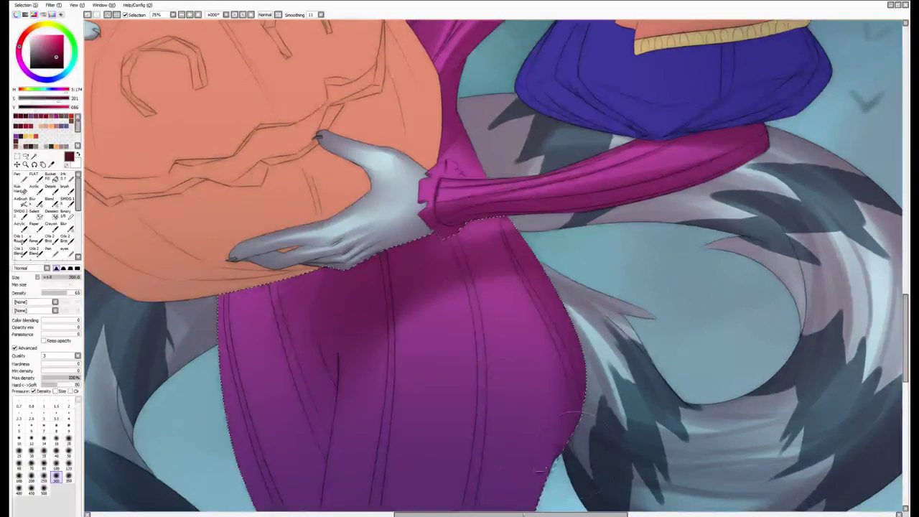
scroll(603, 266, down, 3)
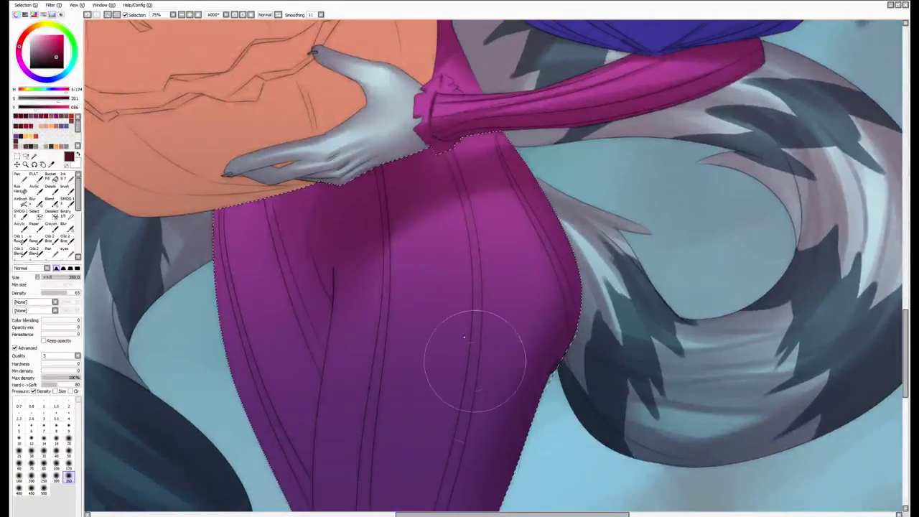
key(b)
key(bracketright)
key(bracketright)
key(bracketright)
key(bracketright)
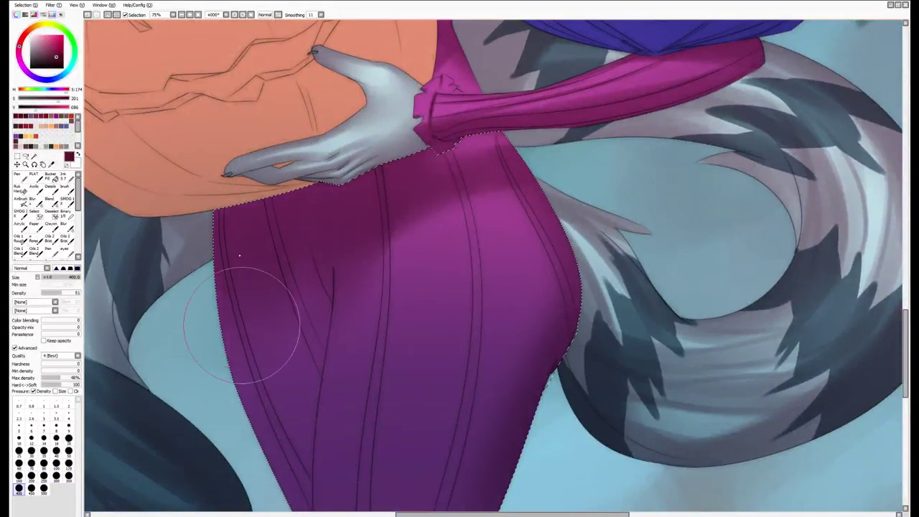
Build up the skirt's shadow below the pumpkin and at the hip under the cuff, using brush sizes 350 and 160
key(bracketleft)
key(bracketleft)
key(bracketleft)
key(bracketleft)
key(bracketleft)
key(bracketleft)
key(bracketleft)
key(bracketleft)
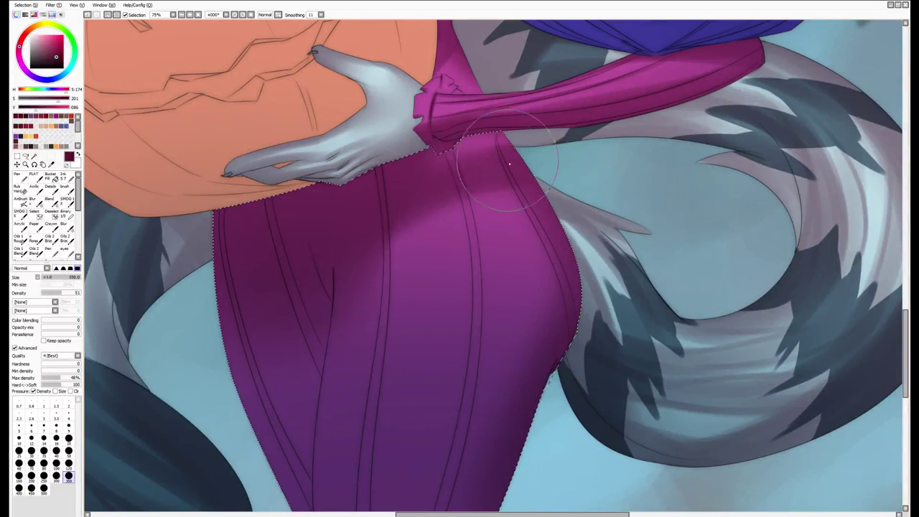
key(bracketright)
key(bracketright)
key(bracketright)
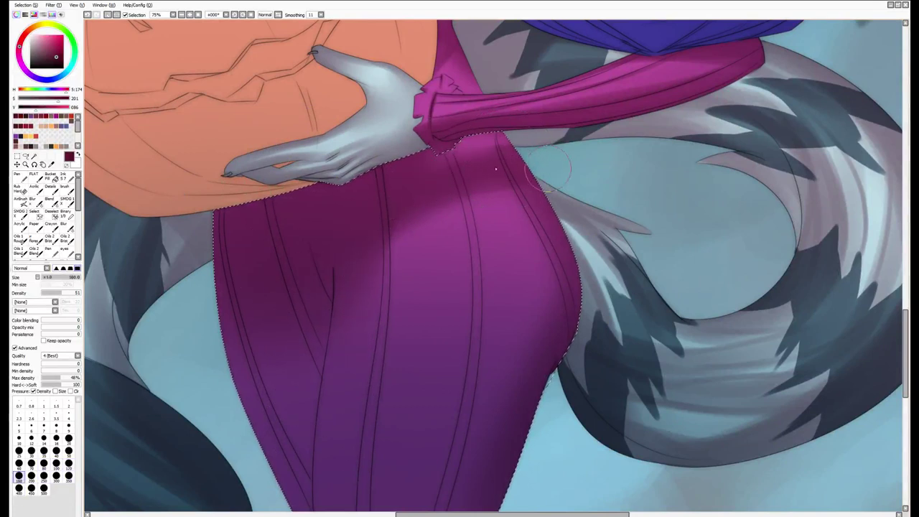
Refine the hip shadow beneath the cuff with the eraser at size 80 and a soft brush at sizes 250 and 160
key(e)
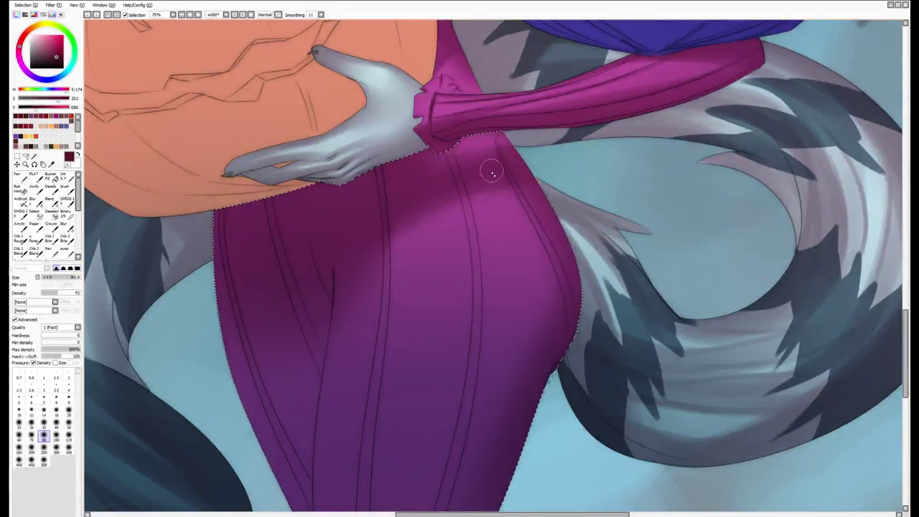
key(b)
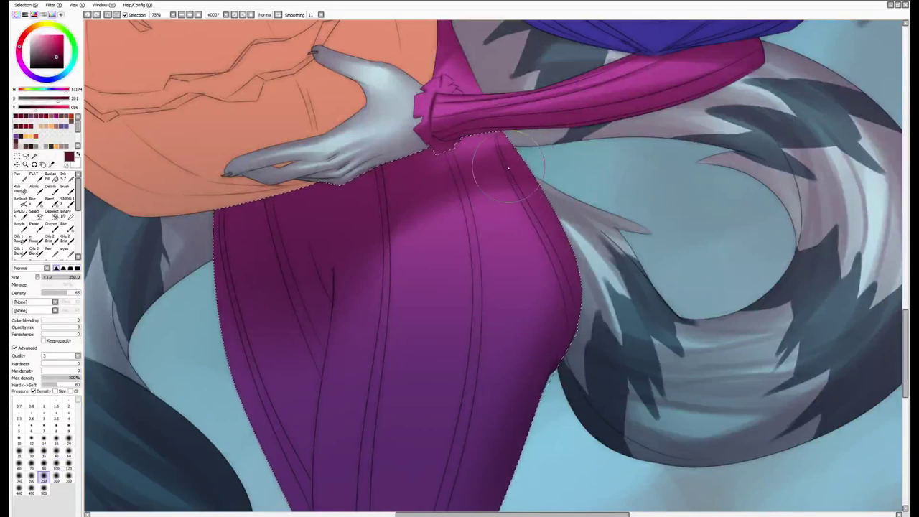
key(bracketright)
key(bracketright)
key(bracketright)
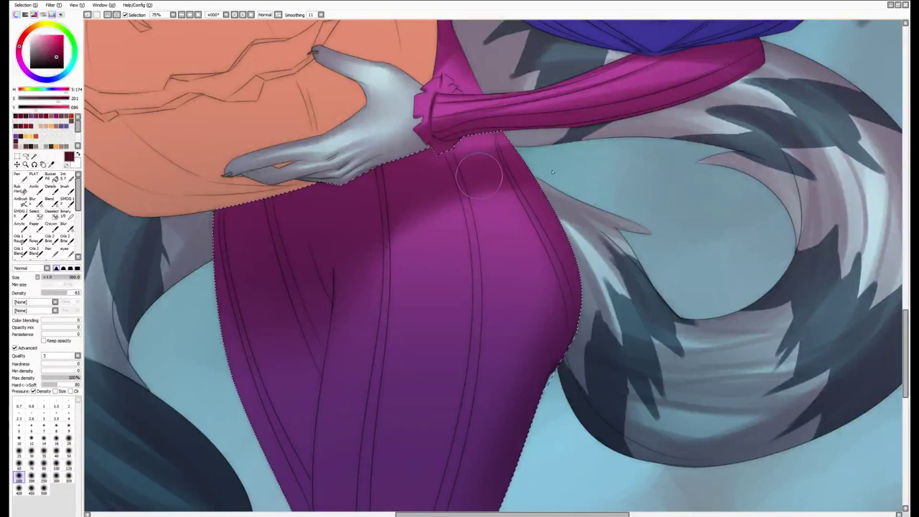
Shade the crease between the thighs down to the bottom of the skirt, using brush sizes 300 and 200
mouse_move(479, 176)
mouse_down()
mouse_move(348, 205)
mouse_move(294, 305)
mouse_move(241, 488)
mouse_up()
drag(352, 259, 244, 488)
drag(302, 402, 257, 421)
drag(359, 244, 216, 488)
key(bracketright)
key(bracketright)
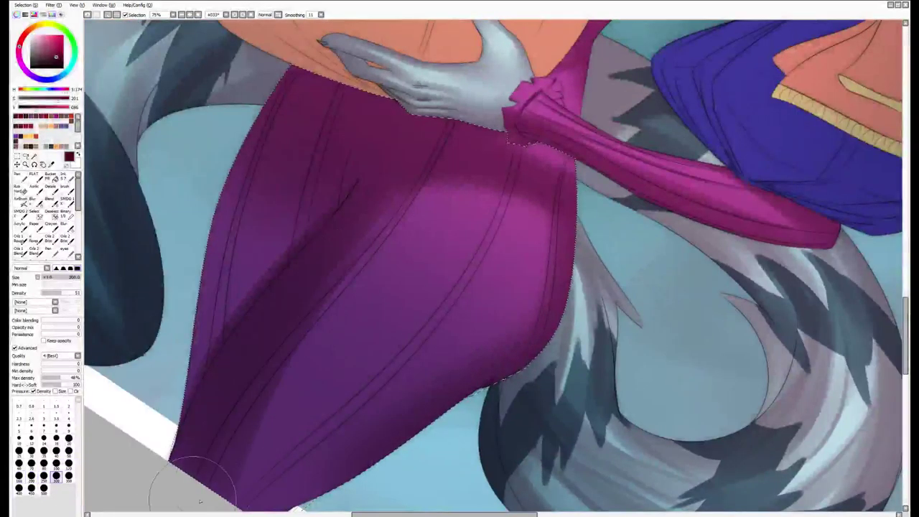
mouse_move(373, 341)
mouse_down()
mouse_move(277, 455)
mouse_move(309, 459)
mouse_move(417, 380)
mouse_move(424, 429)
mouse_up()
key(bracketleft)
key(bracketleft)
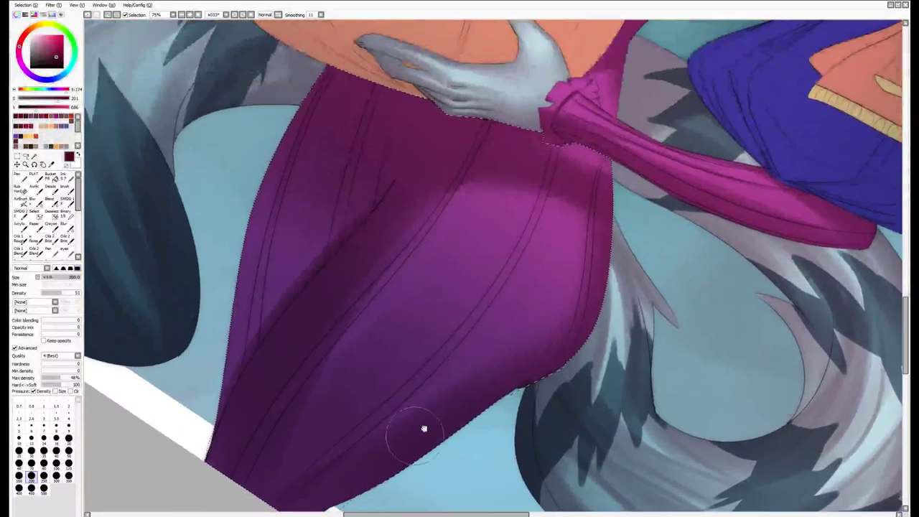
Erase shadow from the far thigh along the crease to sharpen its edge, using eraser sizes 160, 100 and 200
key(e)
key(bracketleft)
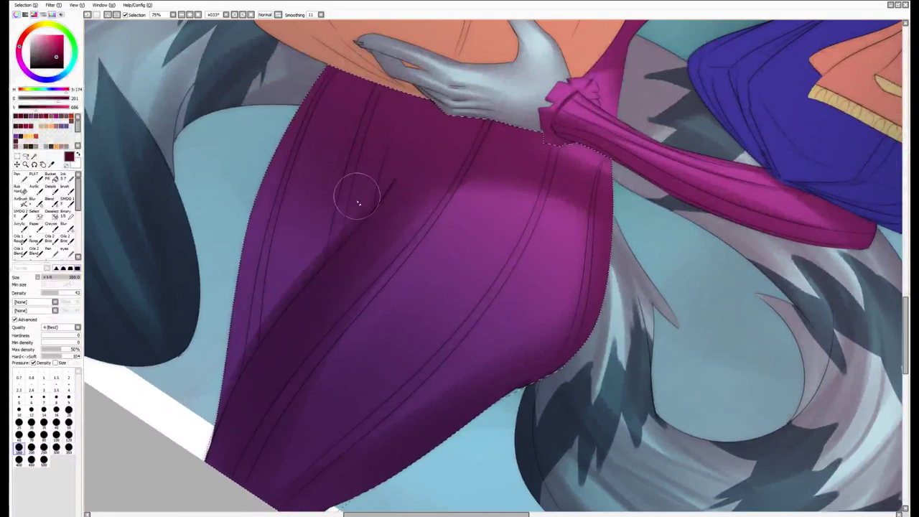
mouse_move(357, 203)
mouse_down()
mouse_move(373, 165)
mouse_move(249, 326)
mouse_move(365, 194)
mouse_move(279, 288)
mouse_move(359, 207)
mouse_move(282, 284)
mouse_move(320, 246)
mouse_up()
mouse_move(249, 328)
mouse_down()
mouse_move(318, 205)
mouse_move(279, 264)
mouse_up()
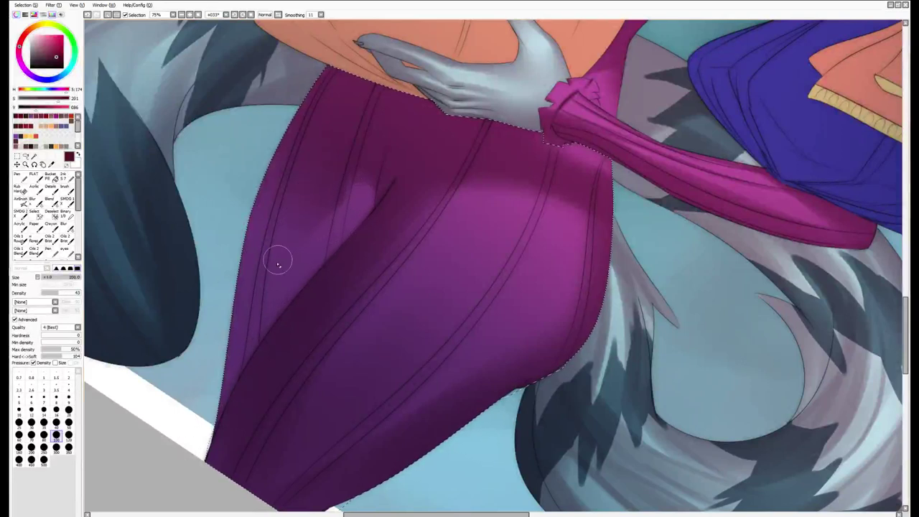
key(bracketright)
key(bracketright)
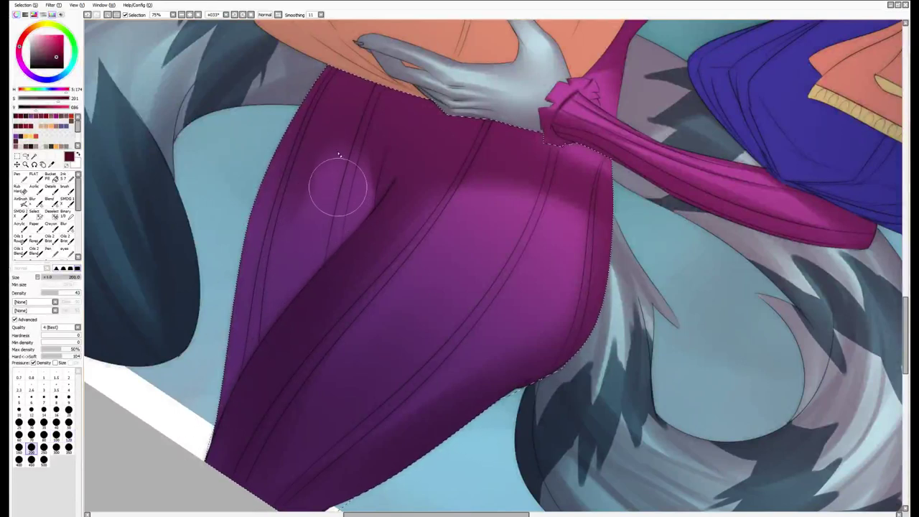
Deepen the shading on the skirt's far thigh and along its rear lower edge with a soft brush at sizes 300 and 250
key(b)
mouse_move(345, 96)
mouse_down()
mouse_move(247, 266)
mouse_move(287, 143)
mouse_move(303, 143)
mouse_move(410, 180)
mouse_move(441, 269)
mouse_up()
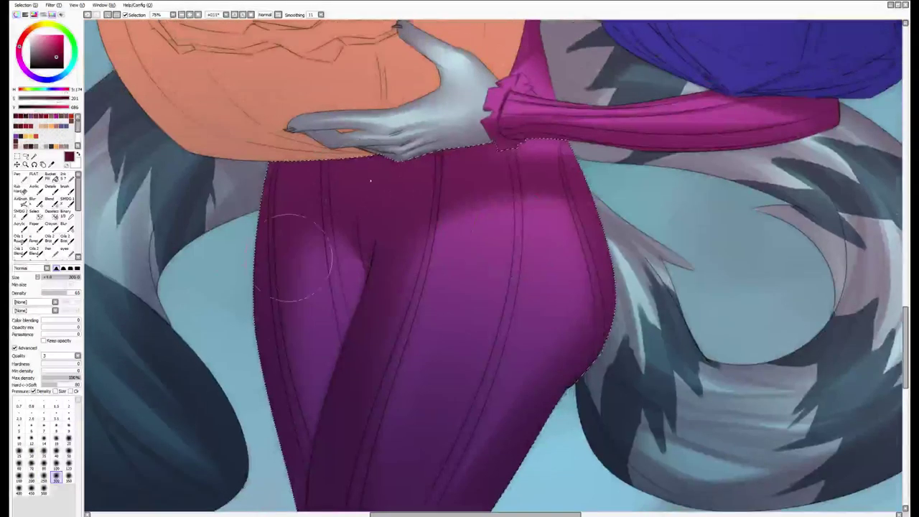
mouse_move(270, 362)
mouse_down()
mouse_move(390, 194)
mouse_move(459, 381)
mouse_up()
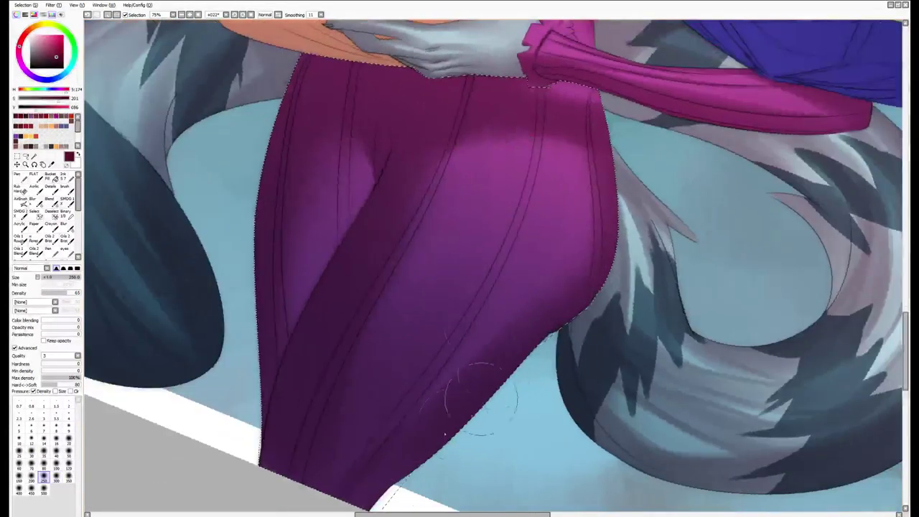
Shade along the skirt's vertical seams on the near and far thighs with a harder brush at sizes 25 and 16
key(n)
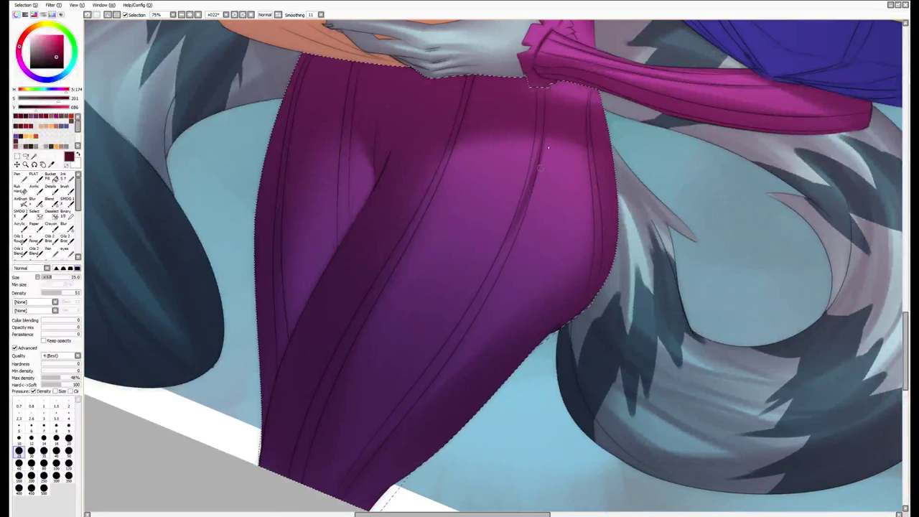
key(bracketleft)
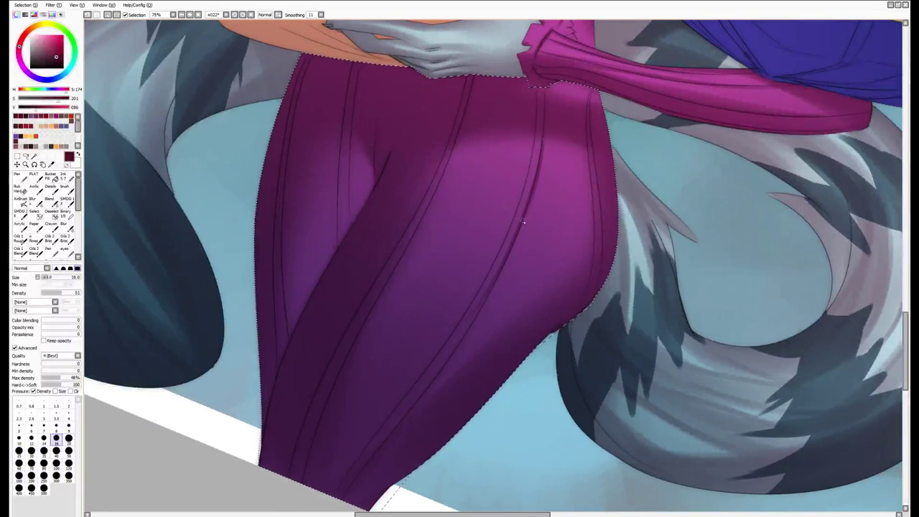
key(ctrl+z)
drag(534, 194, 465, 333)
drag(529, 206, 466, 309)
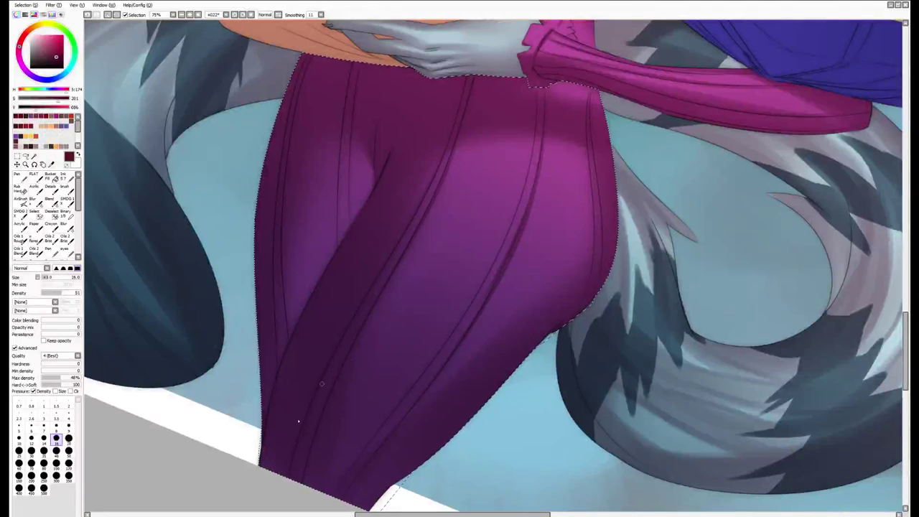
drag(349, 150, 346, 233)
key(ctrl+z)
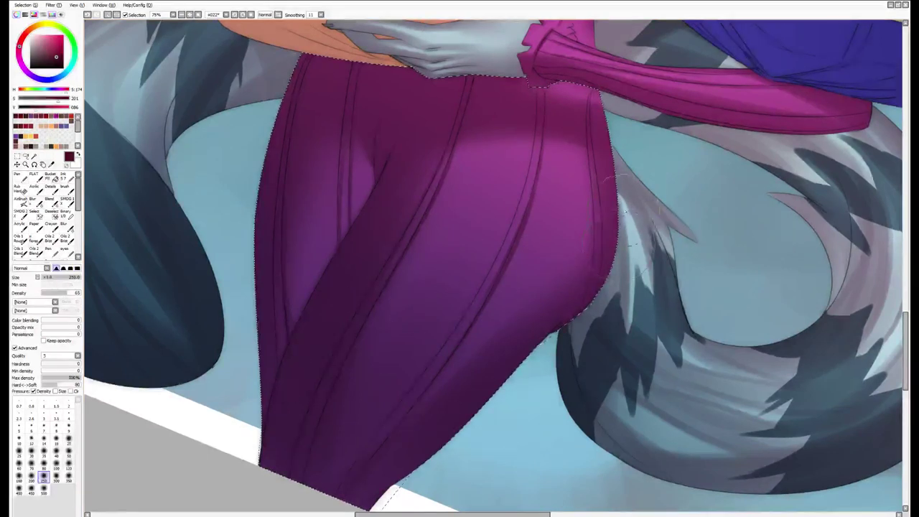
Darken the seam at the rear of the hip with brush size 10, and soften the near thigh's seam with the eraser at size 80
key(bracketleft)
key(bracketleft)
key(bracketleft)
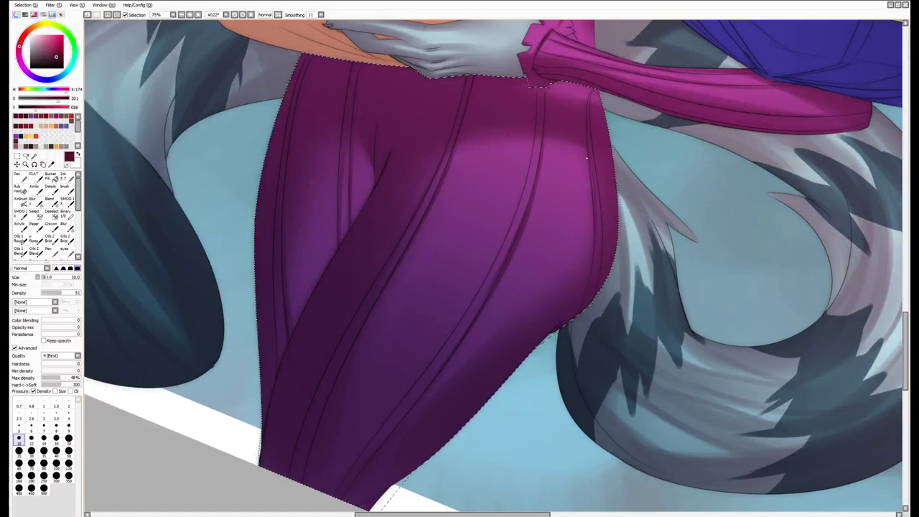
drag(593, 219, 584, 237)
key(e)
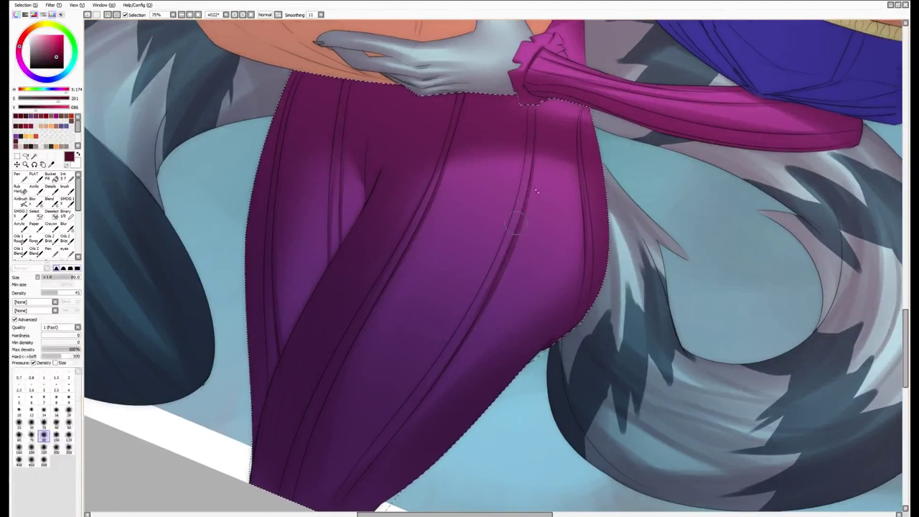
mouse_move(515, 224)
mouse_down()
mouse_move(462, 308)
mouse_move(447, 283)
mouse_move(418, 288)
mouse_move(447, 302)
mouse_up()
Rework the shadow on the hip below the cuff, alternating a soft brush at size 250 with the eraser at size 200
key(bracketright)
key(bracketright)
key(w)
key(bracketleft)
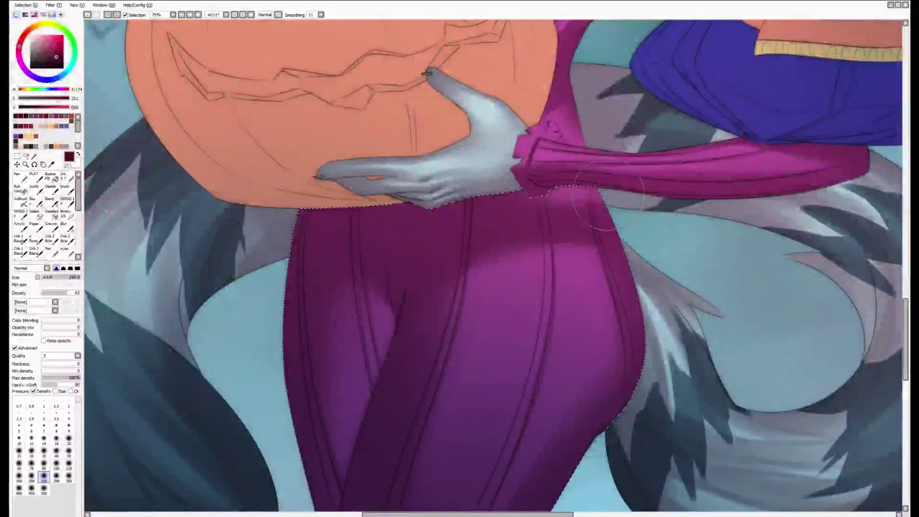
key(e)
key(bracketleft)
key(bracketright)
key(bracketright)
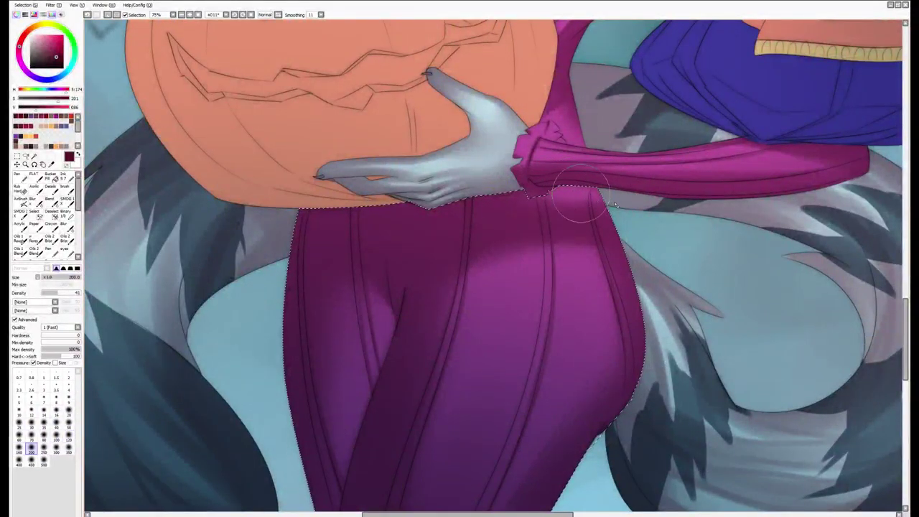
key(w)
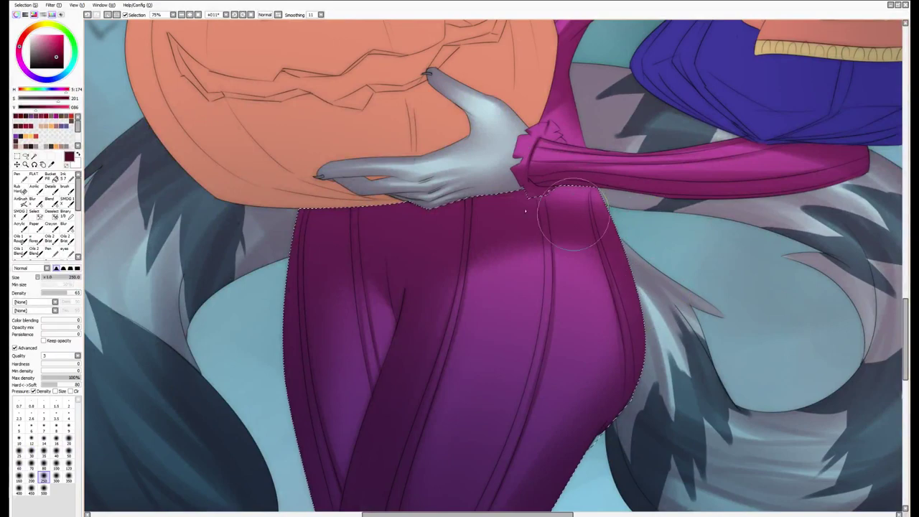
drag(539, 206, 586, 306)
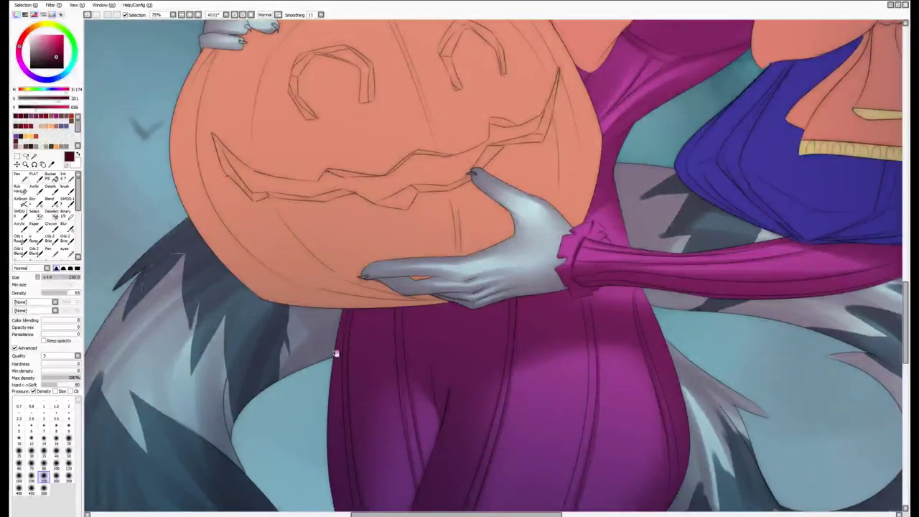
Block in shadow along the underside of the blue sleeve's flared end below the bow, using brush sizes 80 and 120
drag(335, 352, 168, 353)
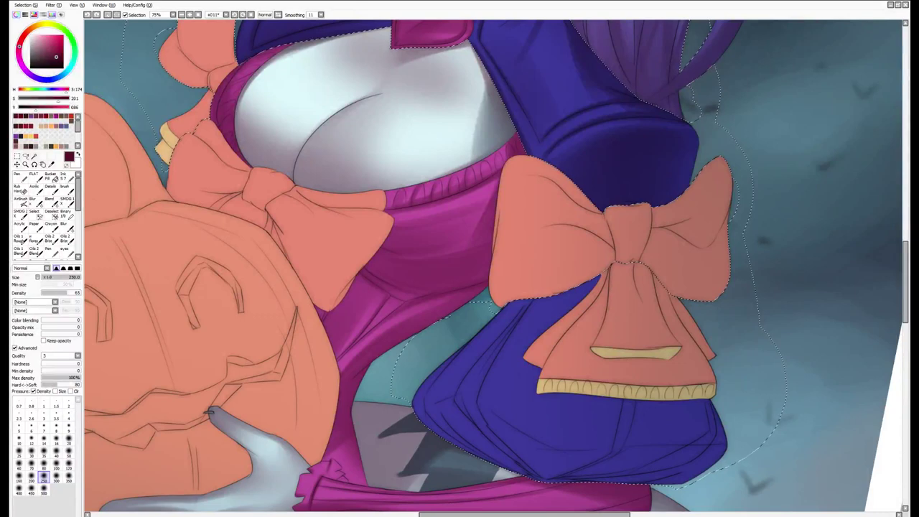
scroll(566, 204, down, 3)
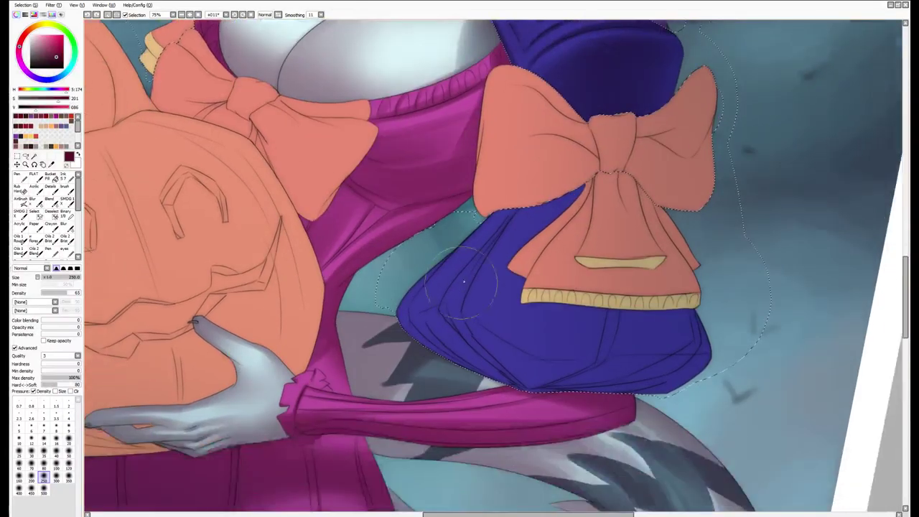
key(bracketright)
key(bracketright)
key(bracketright)
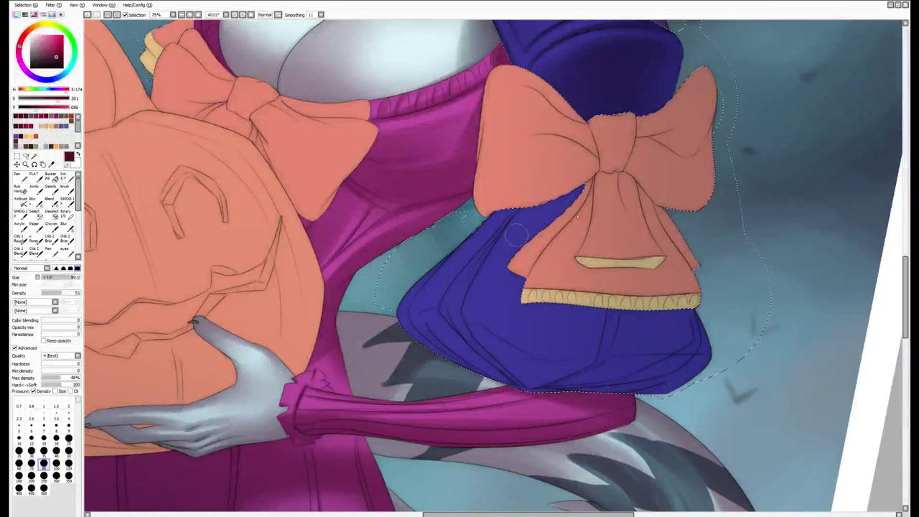
key(bracketright)
key(bracketright)
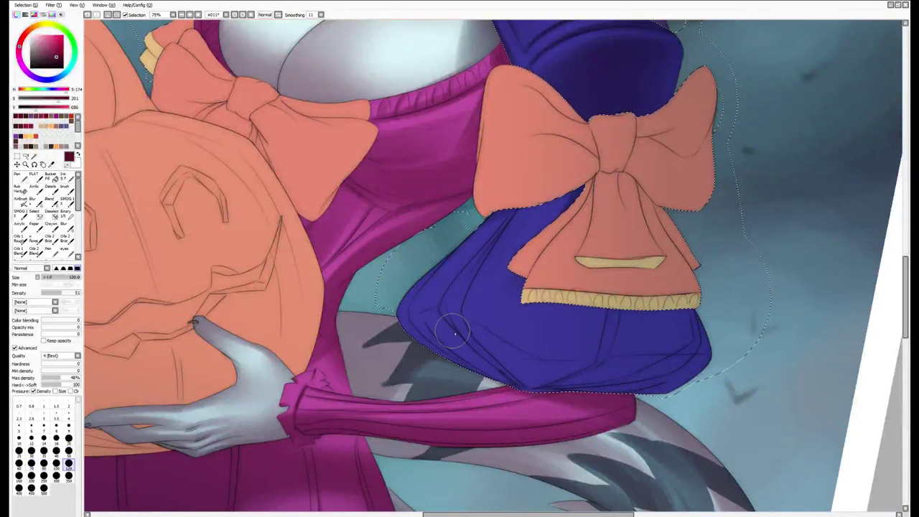
mouse_move(424, 309)
mouse_down()
mouse_move(460, 366)
mouse_move(502, 381)
mouse_up()
key(bracketright)
key(bracketright)
mouse_move(474, 344)
mouse_down()
mouse_move(513, 380)
mouse_move(617, 391)
mouse_move(690, 363)
mouse_up()
Paint the shadow cast on the blue sleeve by the bow's yellow ruffled trim, using brush sizes 25 and 100
key(bracketleft)
key(bracketleft)
key(bracketleft)
key(bracketleft)
key(bracketleft)
key(bracketleft)
key(bracketleft)
key(bracketleft)
key(bracketleft)
key(bracketleft)
key(bracketleft)
key(bracketleft)
key(bracketright)
key(bracketright)
key(bracketright)
key(bracketright)
key(bracketright)
key(bracketright)
key(bracketright)
key(bracketright)
key(bracketright)
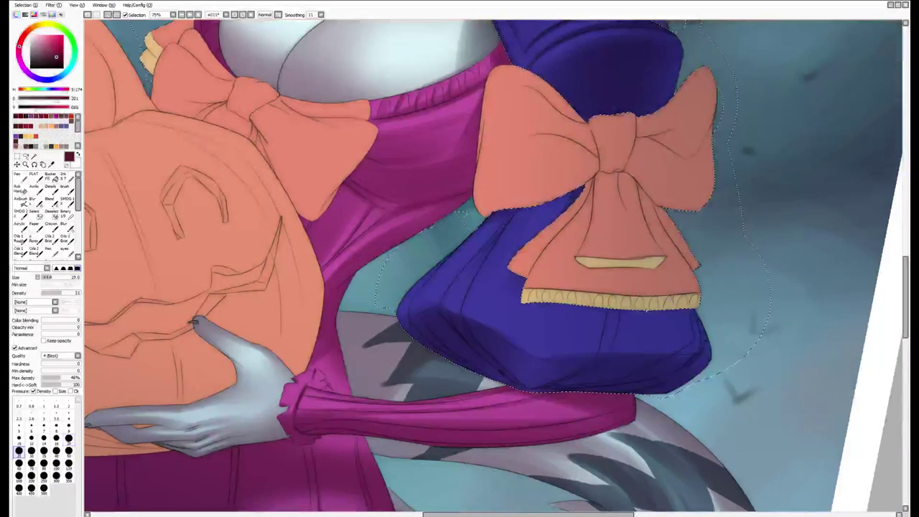
drag(532, 310, 676, 316)
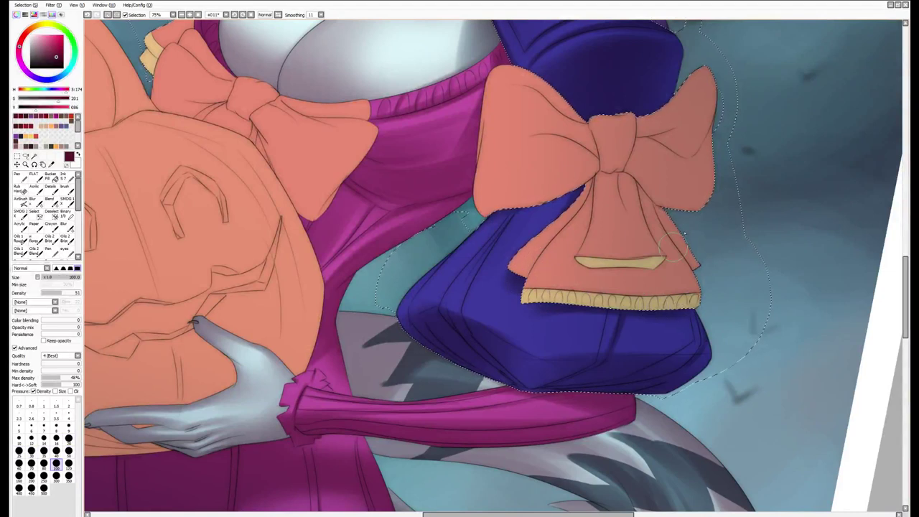
Define the blue sleeve's fold and seam lines below the trim and beside the bow, using brush sizes 20, 25 and 60
key(bracketleft)
key(bracketleft)
key(bracketleft)
key(bracketleft)
key(bracketleft)
key(bracketleft)
key(bracketleft)
key(bracketleft)
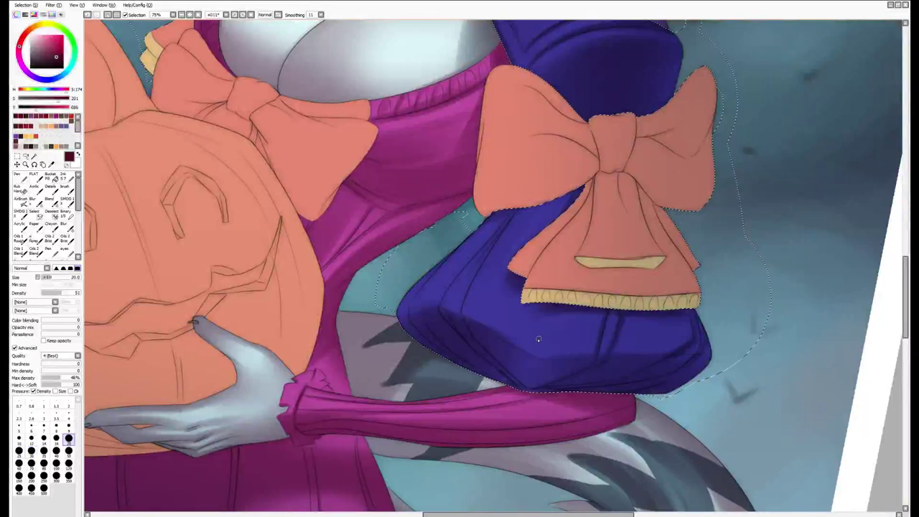
key(bracketright)
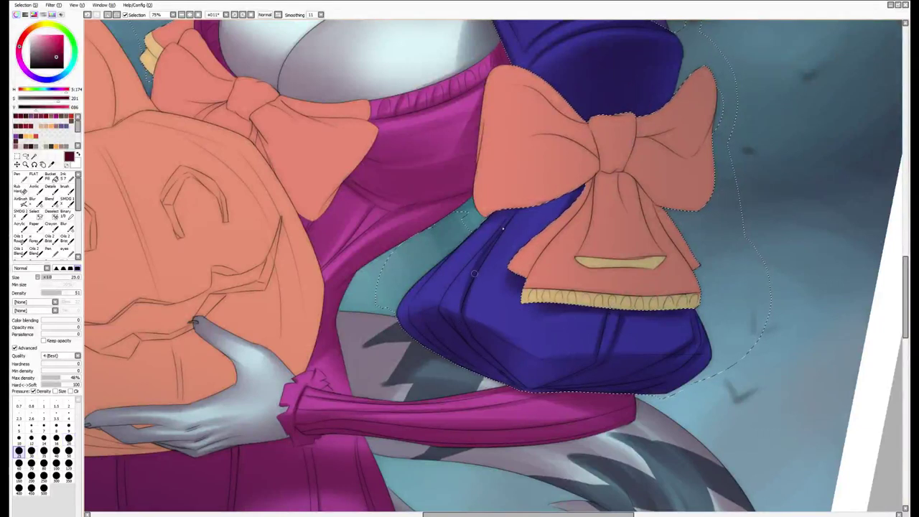
key(bracketright)
key(bracketright)
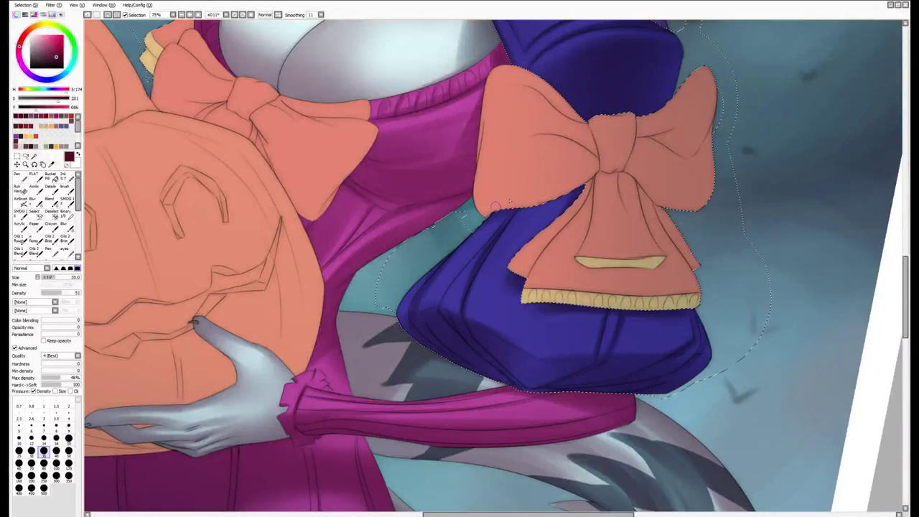
key(bracketleft)
key(bracketleft)
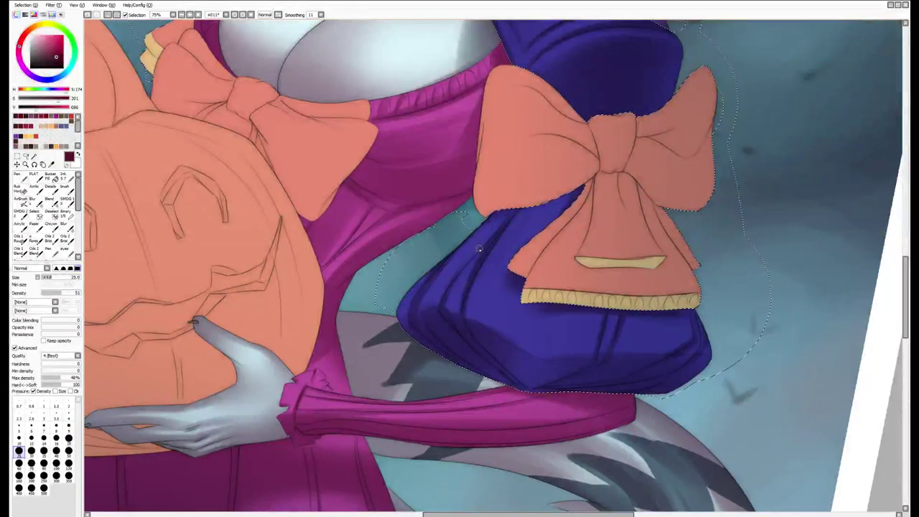
key(bracketright)
key(bracketright)
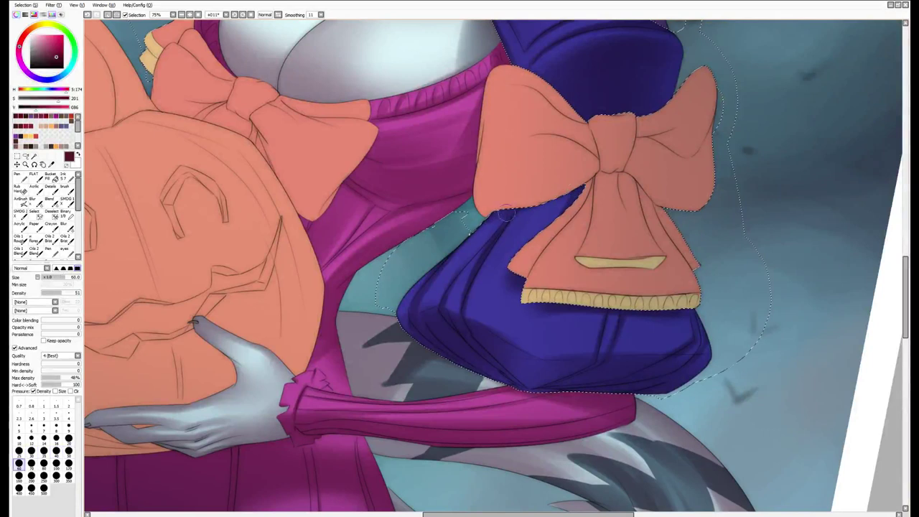
Blend shadow into the blue sleeve's lower outer corner with a soft brush at sizes 250 and 300, refining it with the eraser at size 200
key(v)
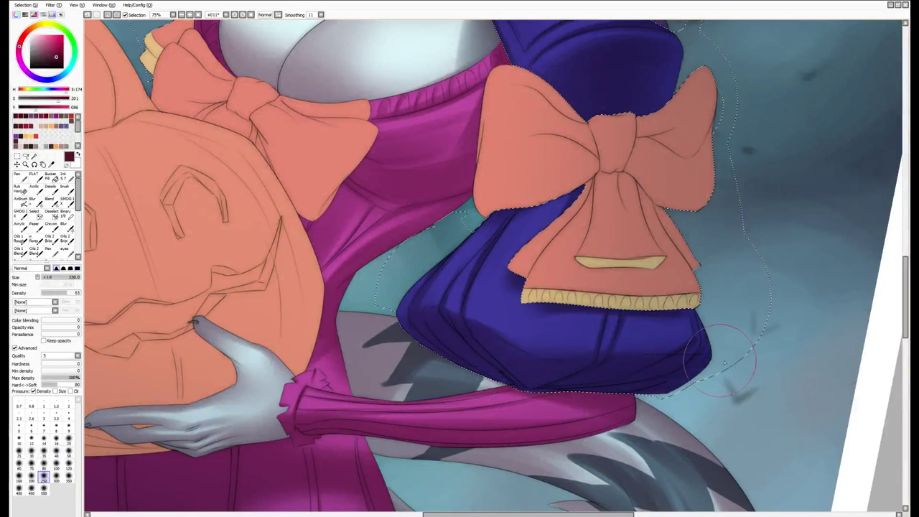
key(bracketright)
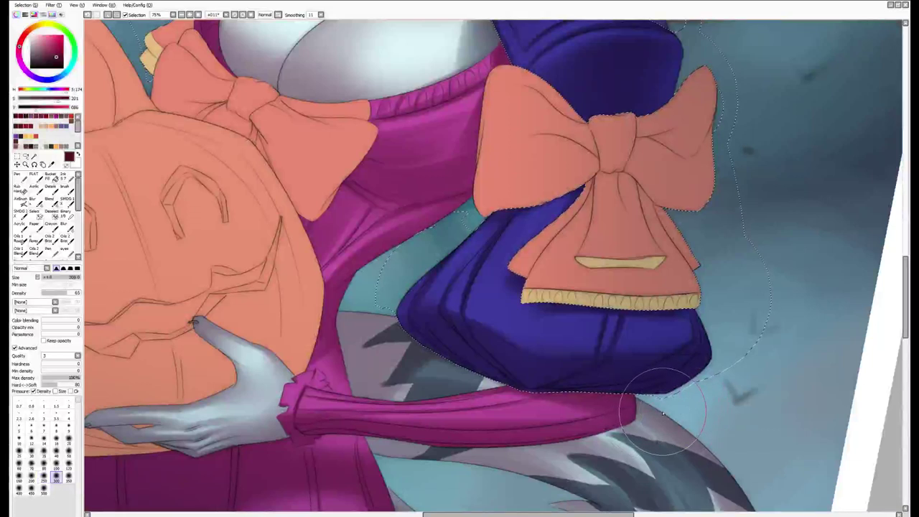
key(bracketleft)
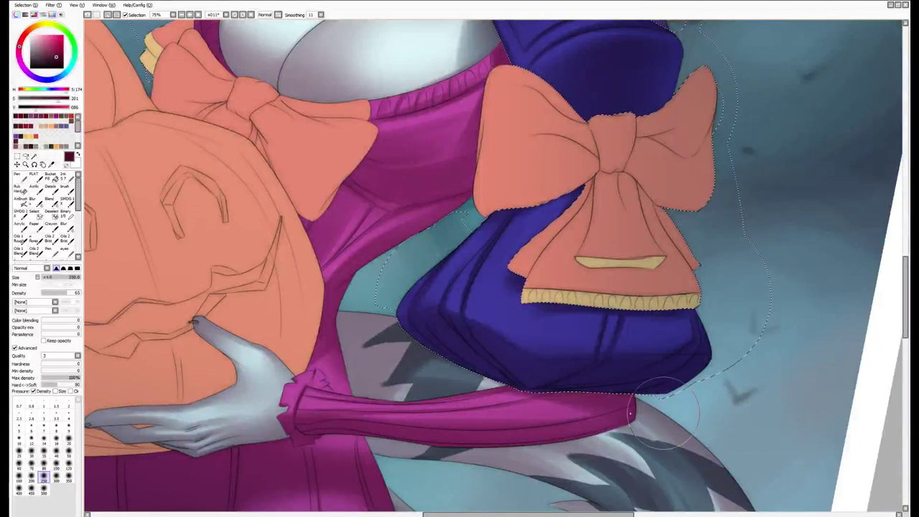
key(e)
key(bracketleft)
key(bracketright)
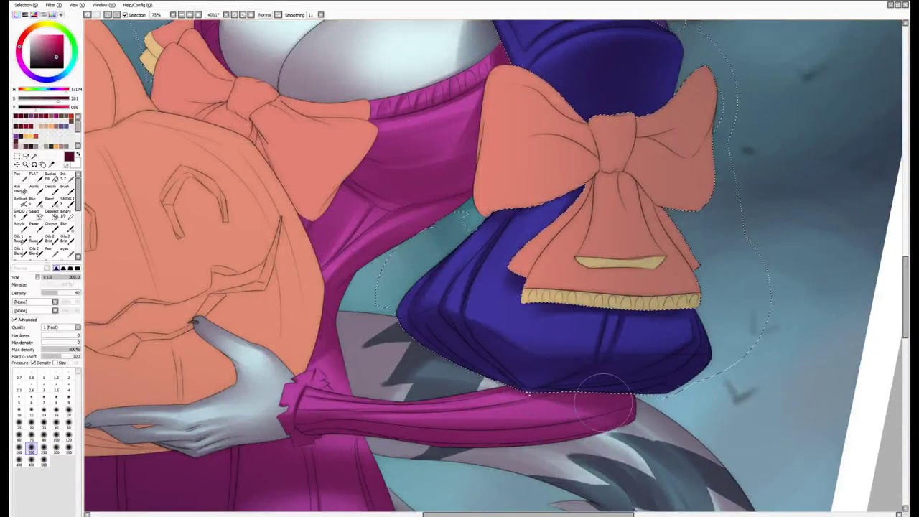
Build up soft shading on the blue sleeve beside the bow's tail and at its outer end, using brush sizes 120, 200 and 400
key(b)
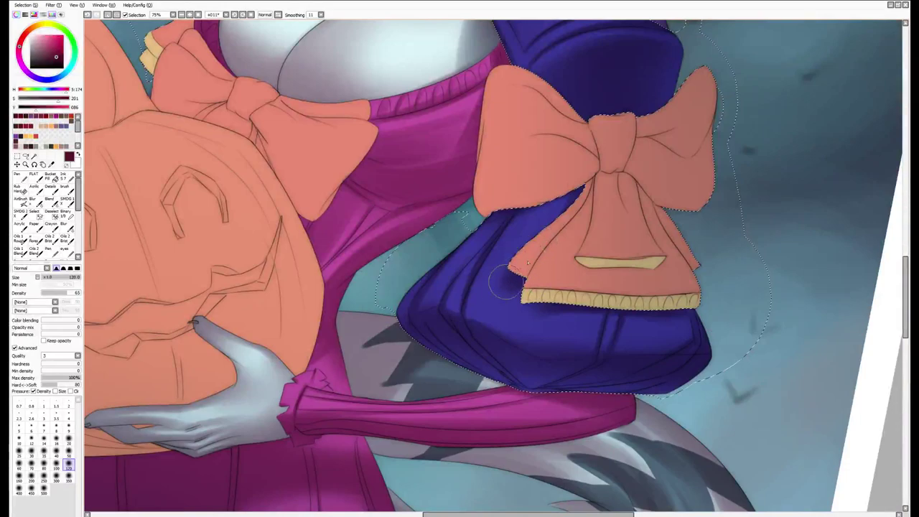
key(bracketright)
key(bracketright)
scroll(505, 282, down, 1)
scroll(615, 181, up, 1)
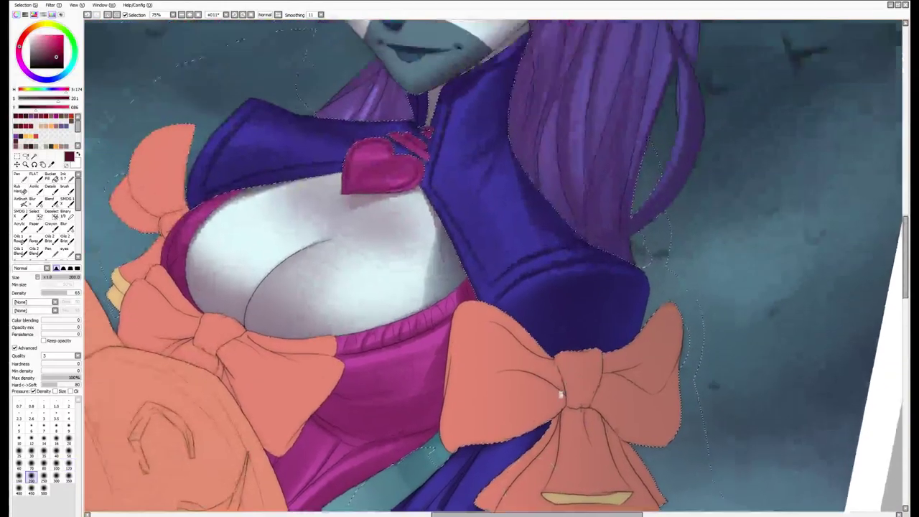
scroll(561, 393, down, 5)
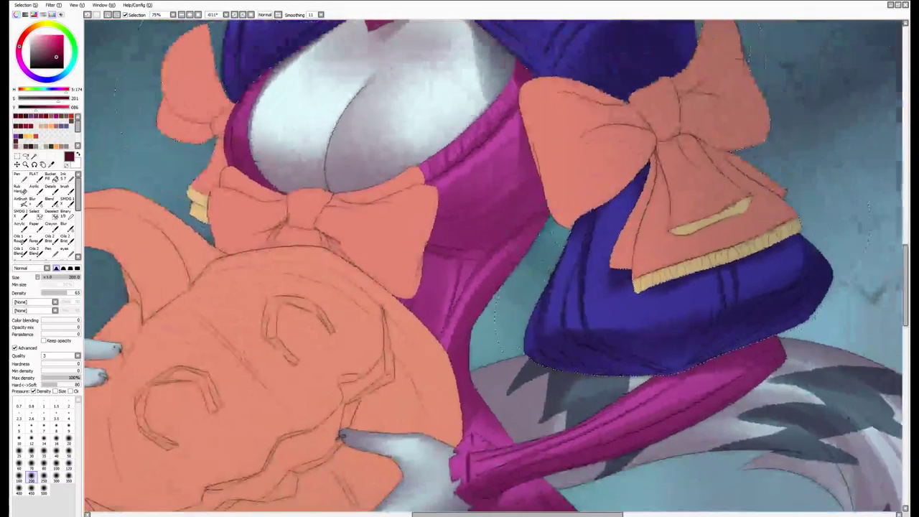
key(bracketright)
key(bracketright)
key(bracketright)
key(bracketright)
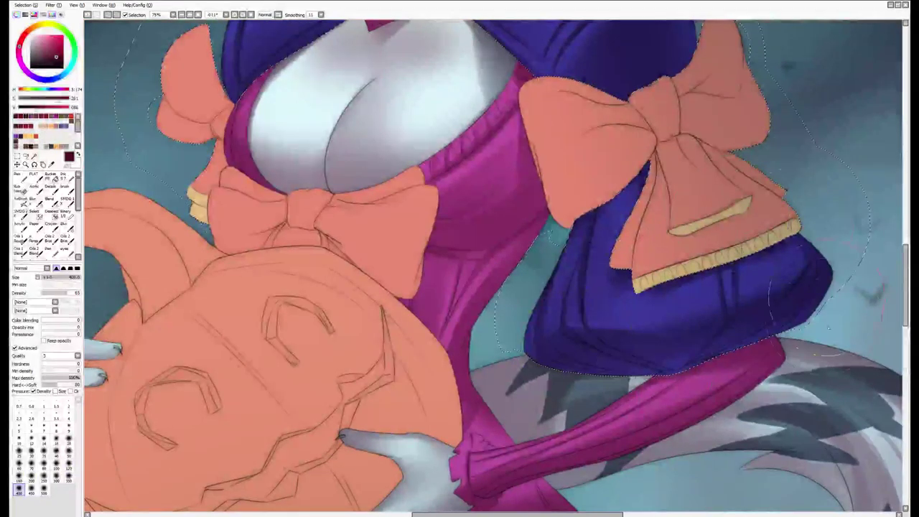
Lighten the shading across the blue sleeve's flared end below the bow with the eraser at size 160
scroll(527, 362, down, 2)
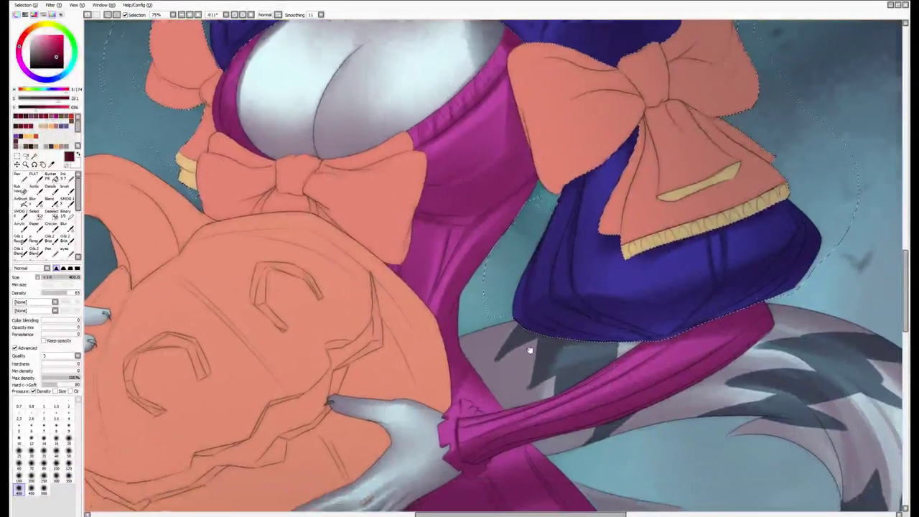
key(b)
key(e)
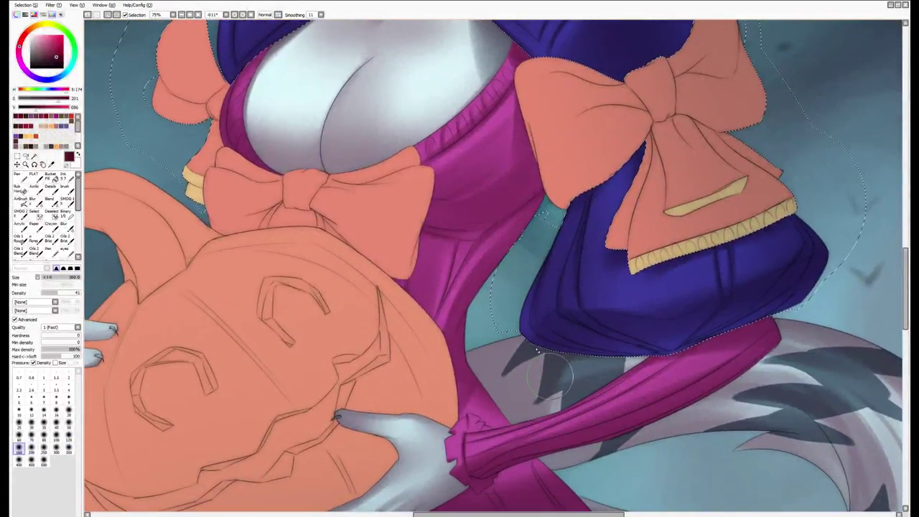
drag(550, 375, 704, 260)
drag(671, 392, 563, 307)
scroll(563, 307, up, 10)
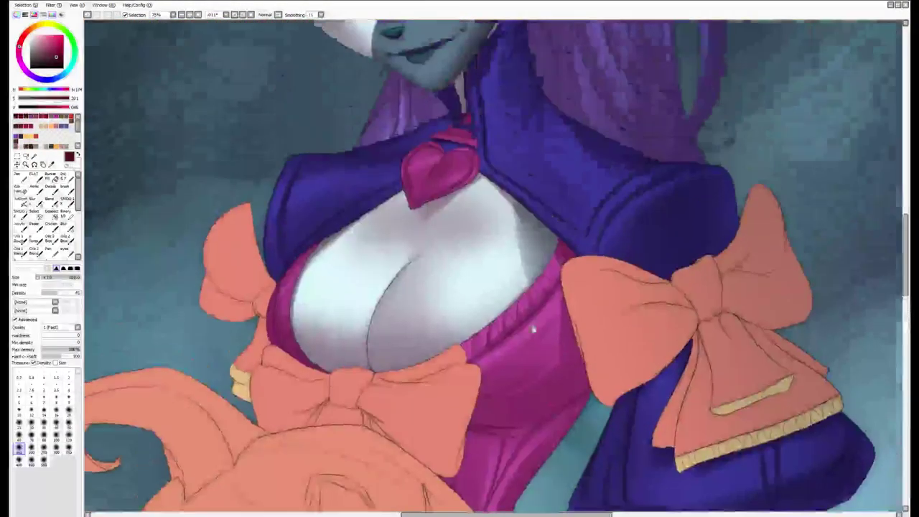
drag(527, 371, 498, 410)
scroll(498, 410, down, 10)
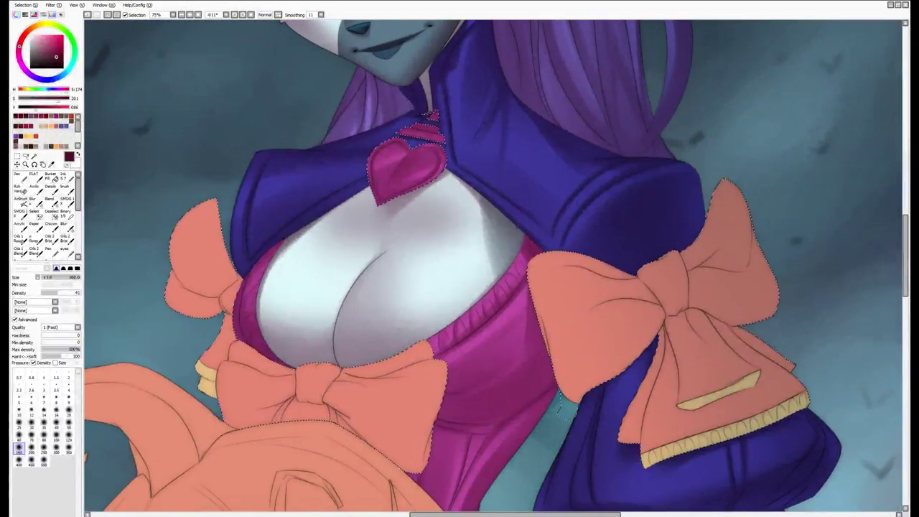
Shade the outer loop of the orange sleeve bow, finishing with broad soft shadow from a size 400 brush
drag(347, 326, 556, 321)
key(c)
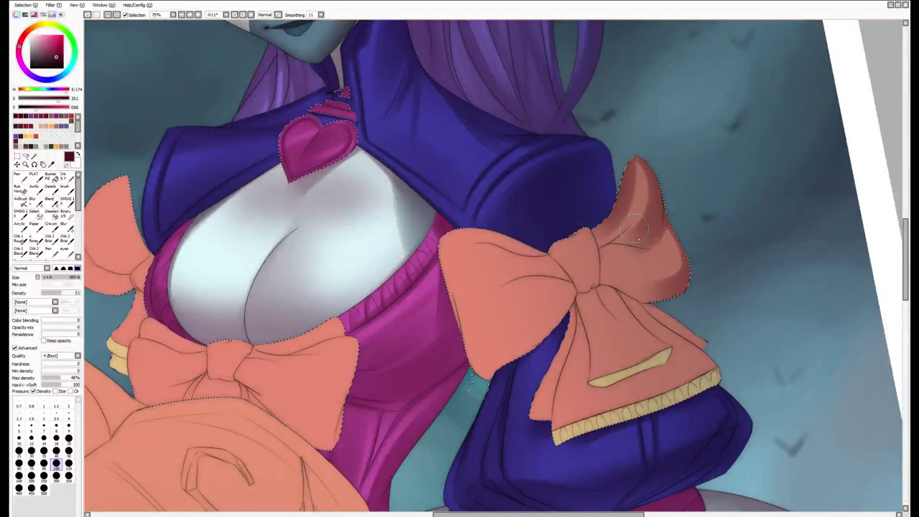
key(bracketright)
mouse_move(638, 239)
mouse_down()
mouse_move(624, 260)
mouse_move(609, 266)
mouse_move(674, 282)
mouse_up()
key(bracketright)
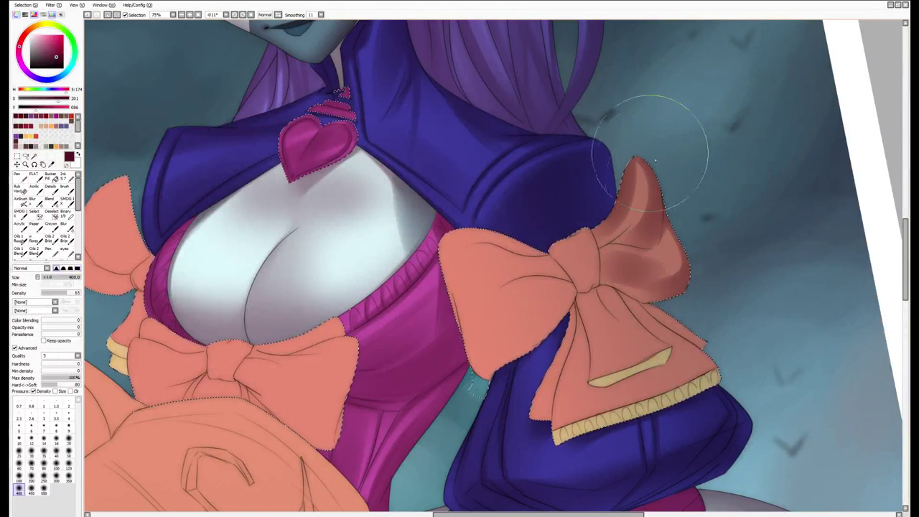
key(bracketleft)
key(bracketleft)
key(bracketleft)
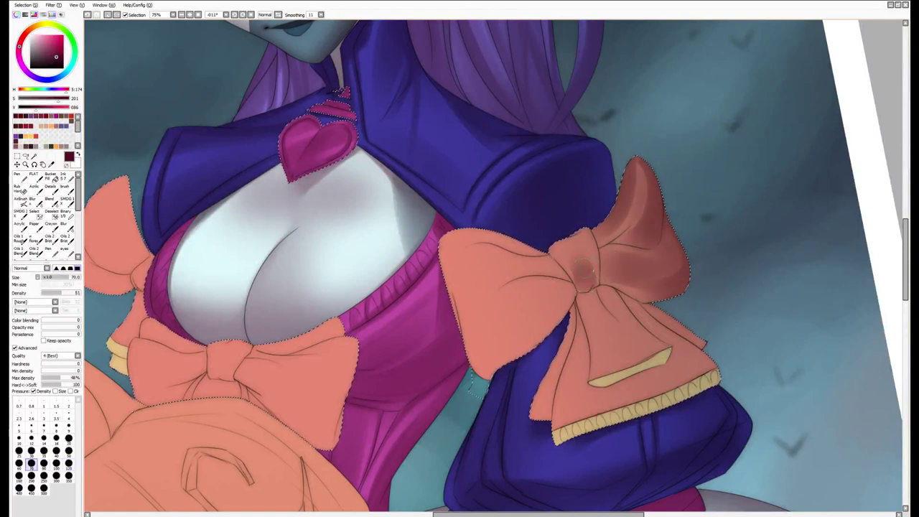
Shade the sleeve bow's knot and its creases with brush sizes 70 and 30, smoothing them with the blending brush at size 80
key(bracketleft)
key(bracketleft)
key(bracketleft)
key(bracketleft)
key(bracketleft)
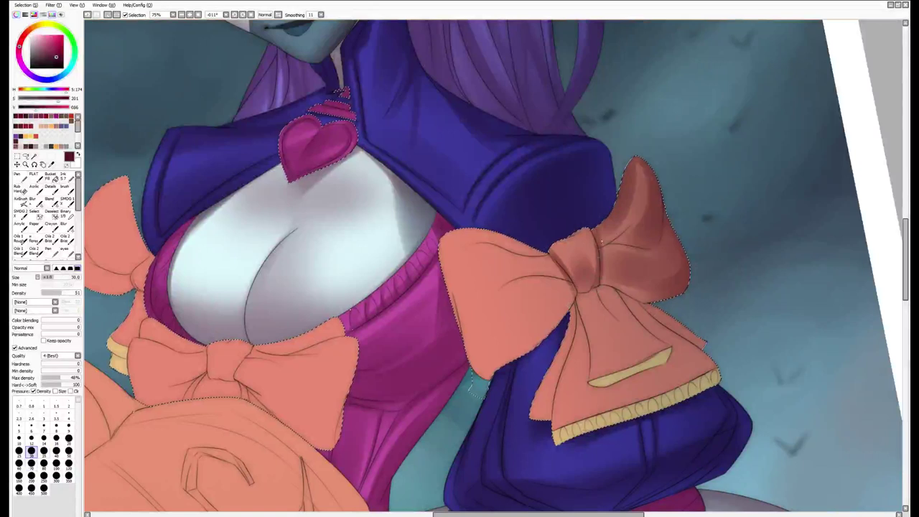
key(bracketright)
key(bracketright)
key(bracketright)
key(bracketright)
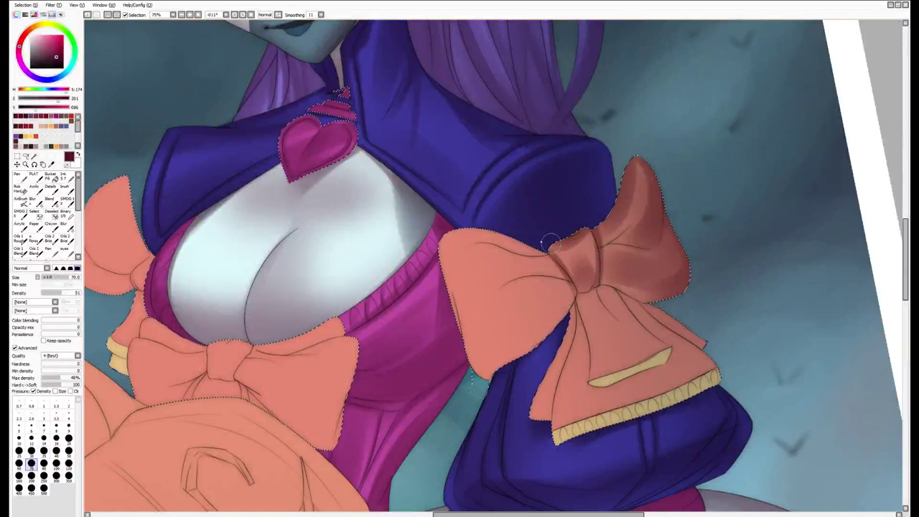
key(bracketright)
key(bracketright)
key(b)
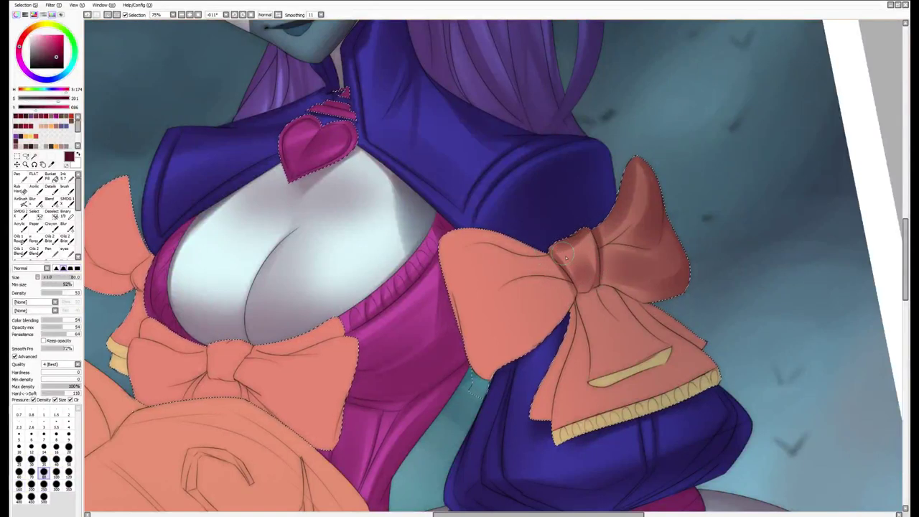
Shade the sleeve bow's inner loop along its folds and edges with brush sizes 80 and 100, then smooth it with the blending brush
key(e)
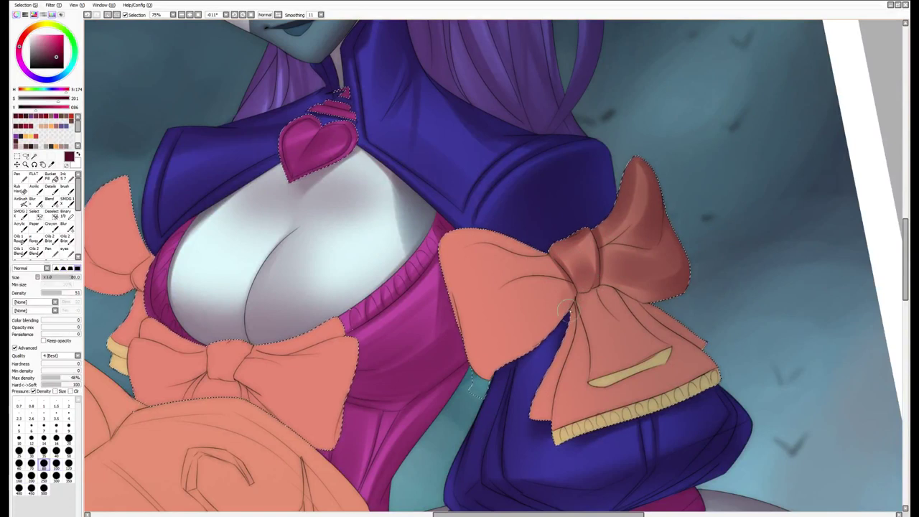
drag(563, 286, 546, 337)
key(bracketright)
drag(554, 294, 479, 302)
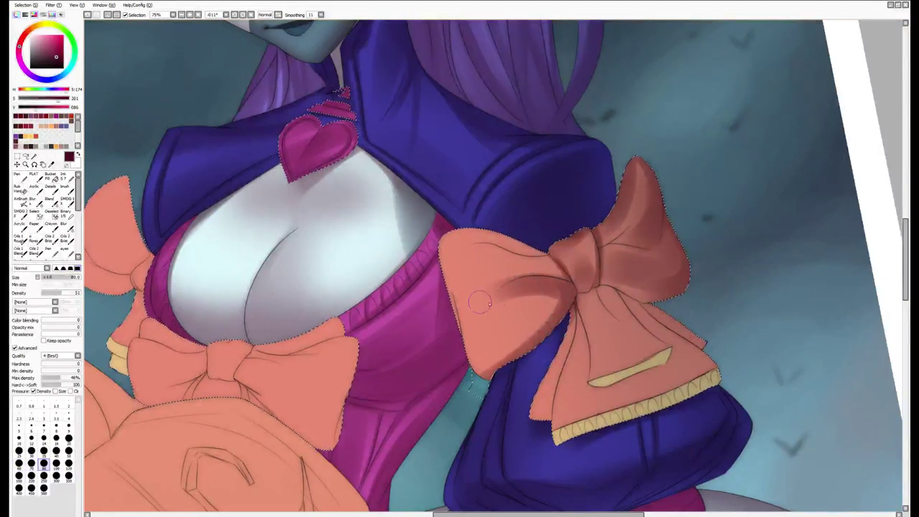
key(bracketright)
key(bracketright)
key(bracketright)
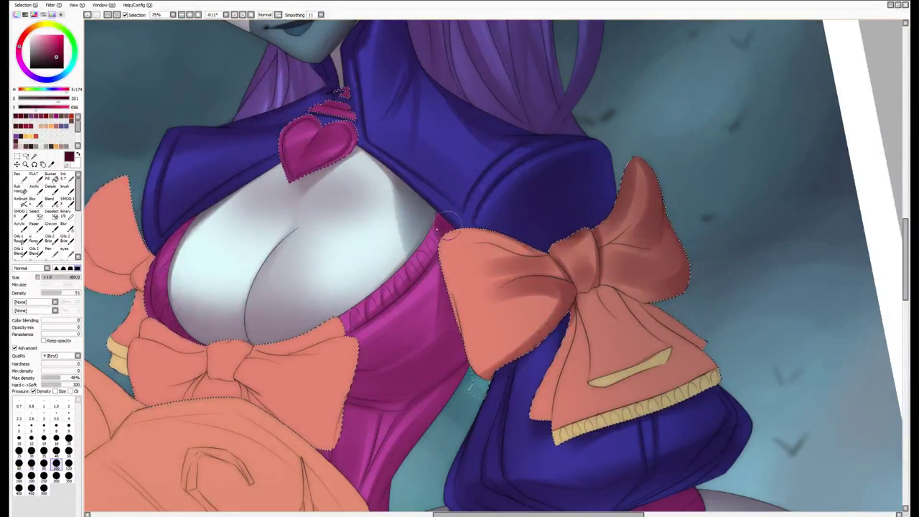
key(b)
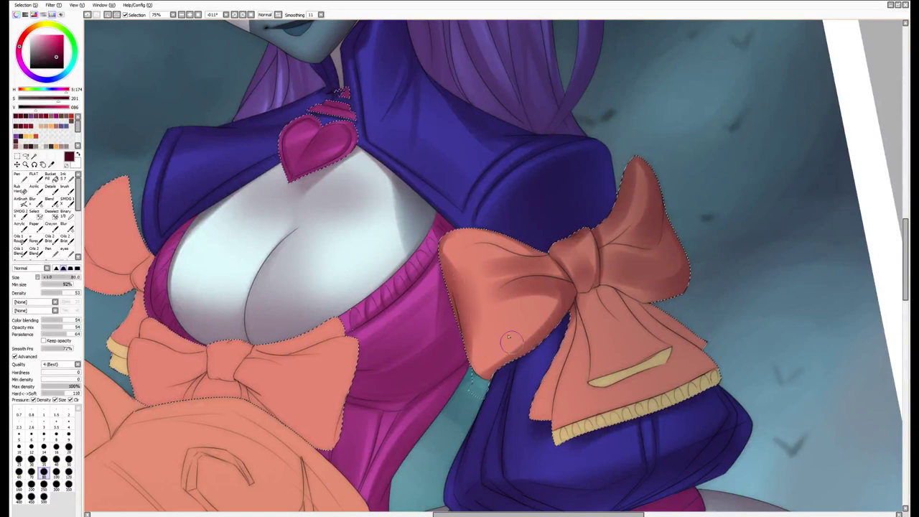
key(bracketleft)
Soften the inner loop's shadow near the knot at size 350 and define its upper fold with brush sizes 50 and 40
key(e)
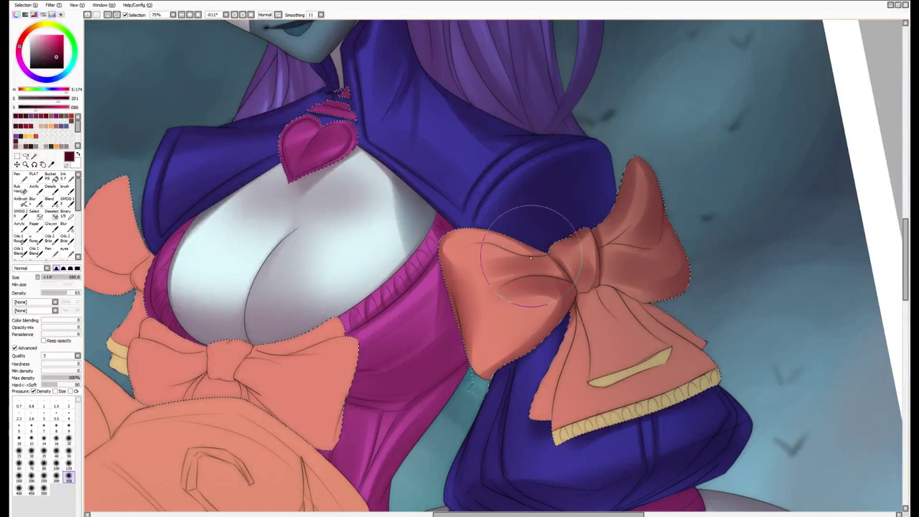
key(bracketleft)
key(bracketleft)
key(bracketleft)
key(bracketleft)
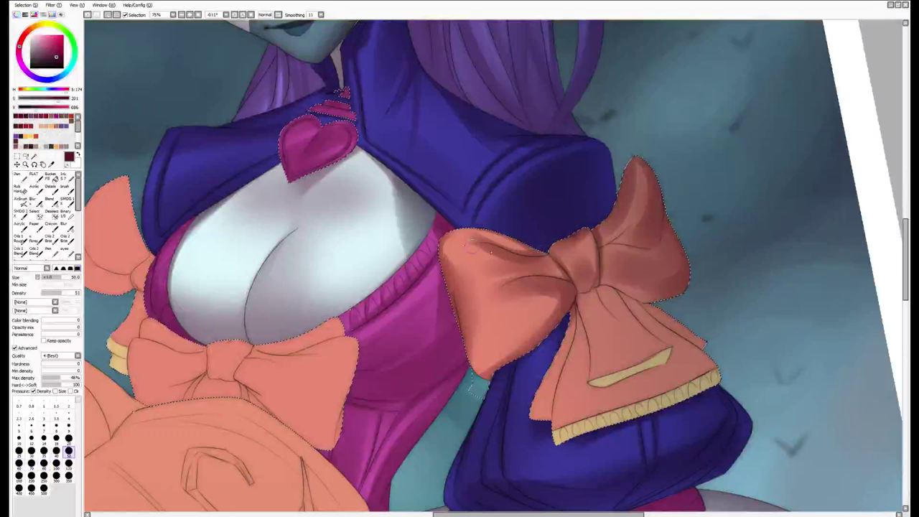
key(bracketleft)
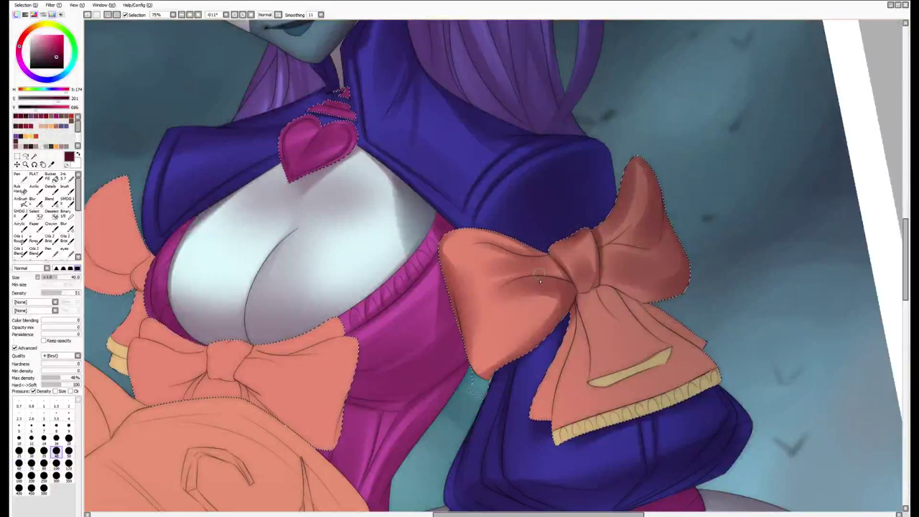
Deepen the shading across the inner loop's body and lower corner, blending it with a soft brush at size 100
key(bracketright)
key(bracketright)
key(bracketright)
key(bracketright)
key(bracketright)
key(bracketright)
drag(485, 284, 466, 251)
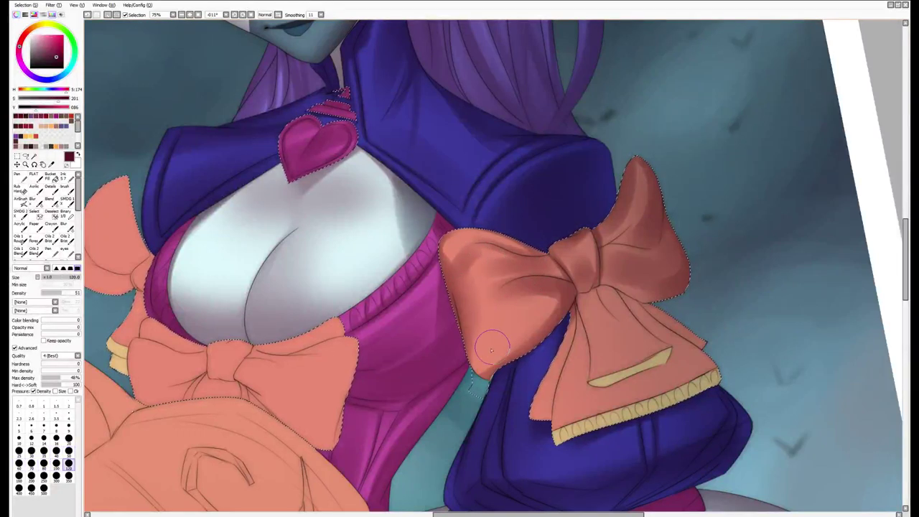
key(bracketright)
key(bracketright)
key(b)
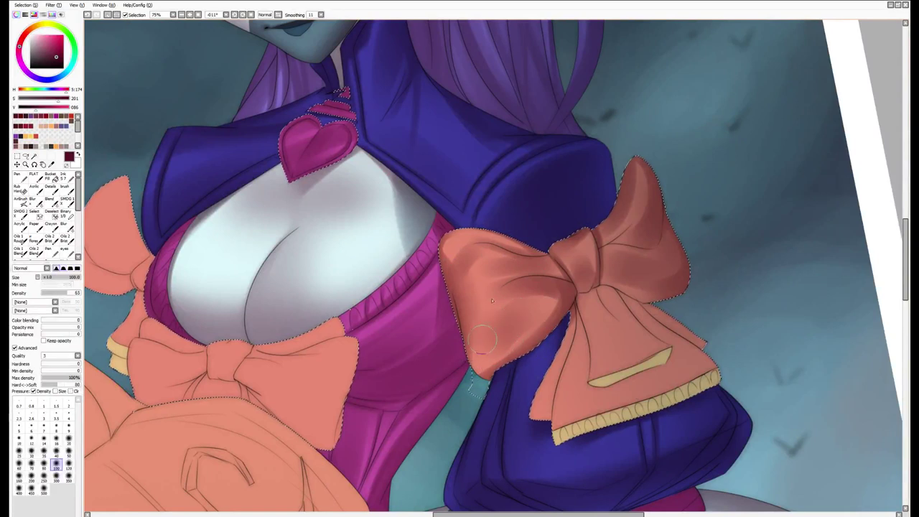
key(bracketright)
key(v)
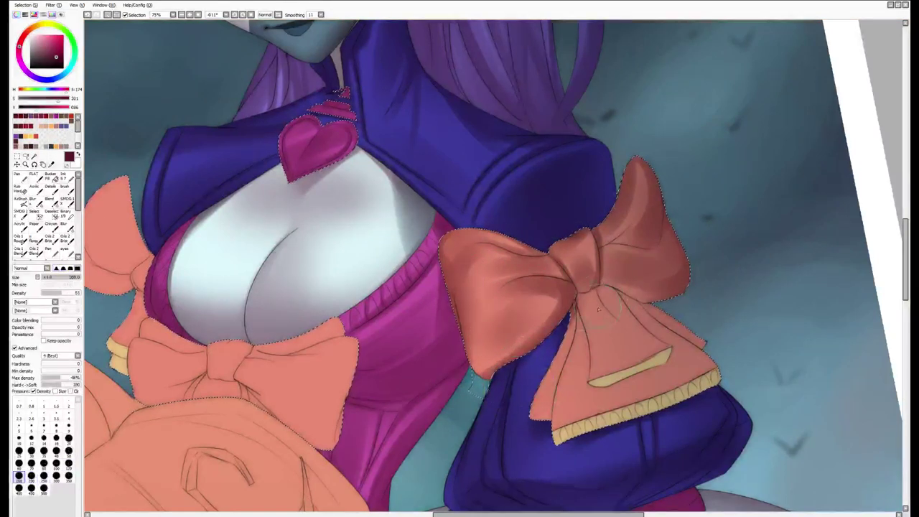
Shade the sleeve bow's hanging tails beneath the knot, along their folds and around the yellow stripe
key(bracketleft)
drag(596, 298, 583, 337)
key(bracketleft)
mouse_move(632, 291)
mouse_down()
mouse_move(579, 342)
mouse_move(581, 383)
mouse_up()
key(bracketleft)
key(bracketleft)
key(bracketright)
mouse_move(590, 325)
mouse_down()
mouse_move(585, 397)
mouse_move(584, 389)
mouse_move(642, 371)
mouse_move(610, 384)
mouse_up()
drag(660, 359, 610, 381)
key(bracketleft)
mouse_move(578, 313)
mouse_down()
mouse_move(557, 409)
mouse_move(542, 408)
mouse_up()
key(bracketright)
key(bracketright)
key(bracketright)
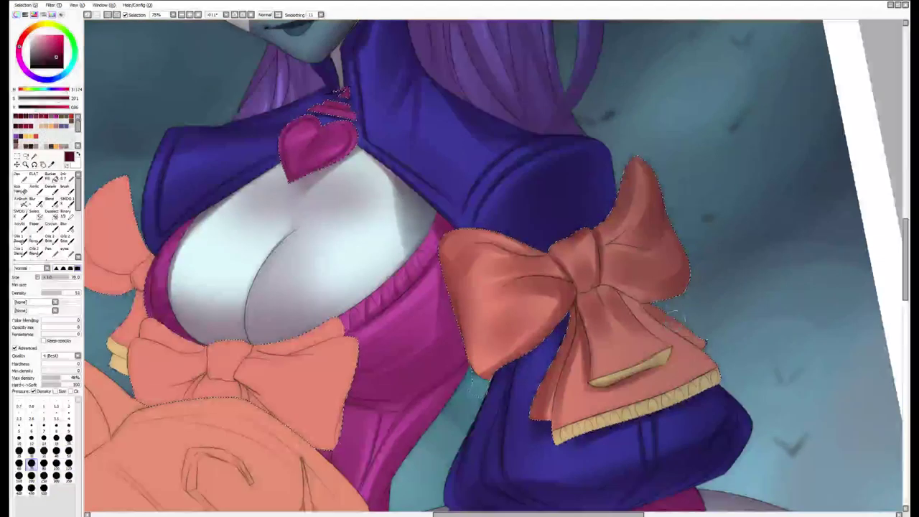
Define the tail's folds and the shadow directly beneath the knot and outer loop with brush sizes 40, 25 and 20
key(bracketleft)
key(bracketleft)
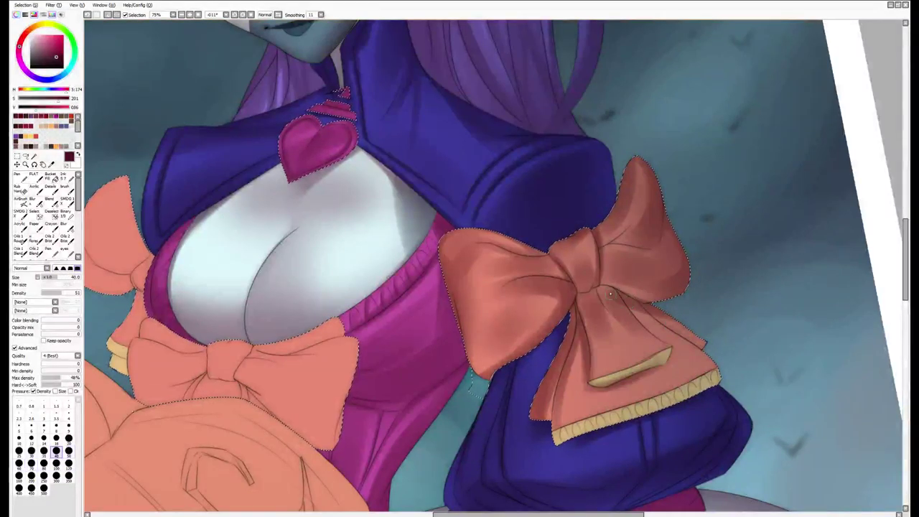
key(bracketleft)
key(bracketleft)
key(bracketleft)
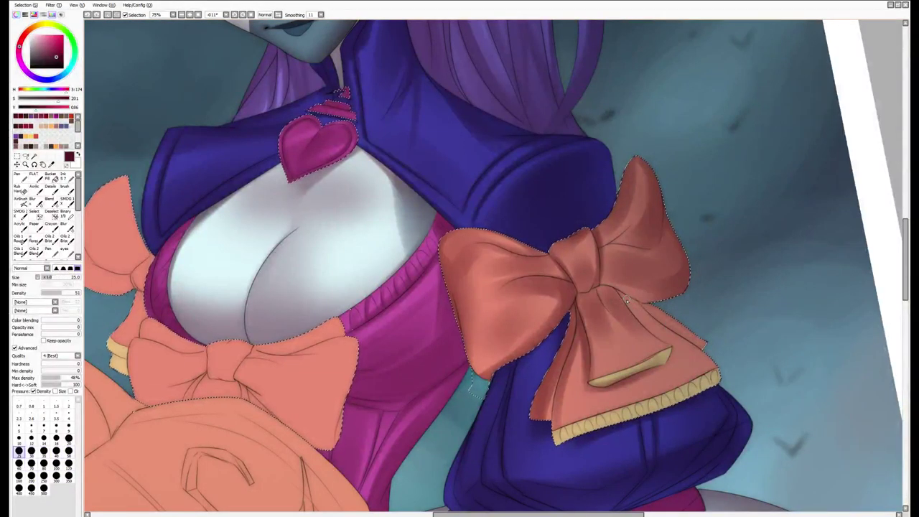
key(bracketleft)
key(bracketleft)
key(bracketright)
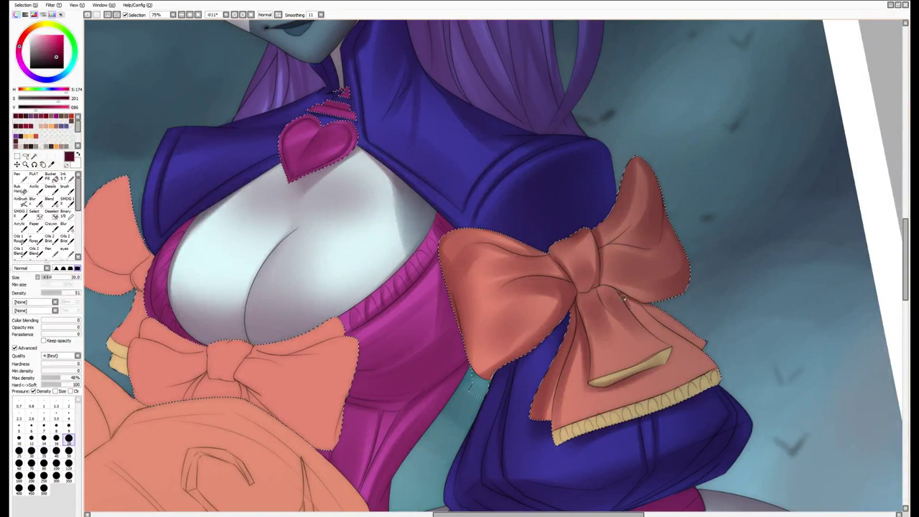
key(bracketright)
key(bracketleft)
key(bracketleft)
key(bracketright)
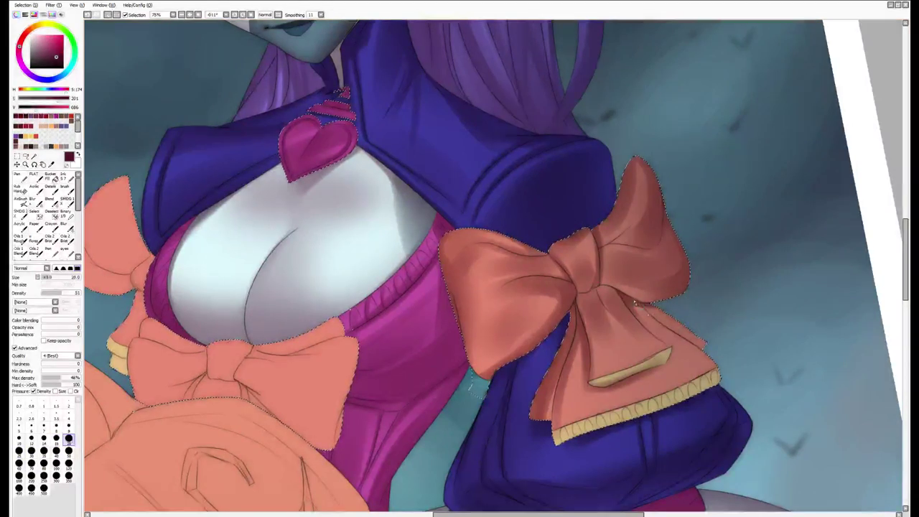
Shade the narrow rear tail under the outer loop down to its tip with a size 40 brush
key(bracketright)
key(bracketright)
key(bracketright)
key(bracketright)
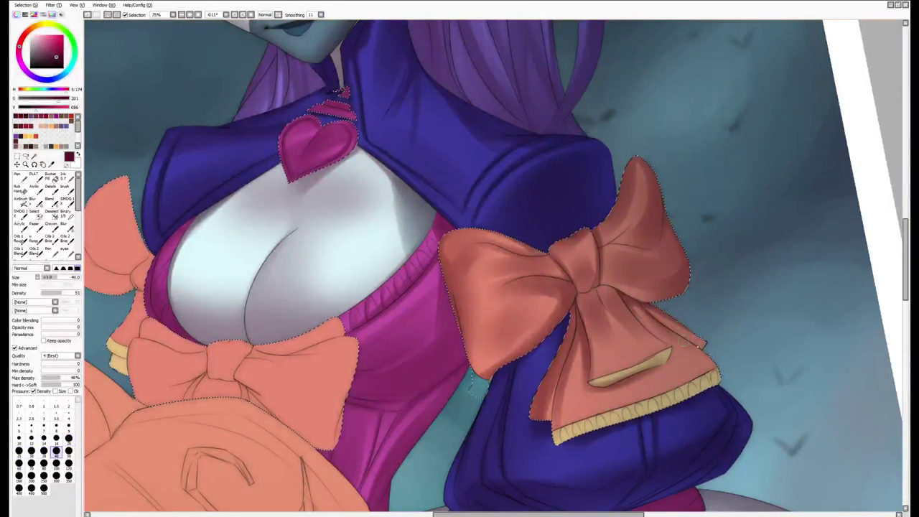
key(bracketright)
key(bracketleft)
key(bracketleft)
key(bracketright)
Shade the tail's yellow lace trim and the lower edge of its yellow stripe with brush sizes 35, 30 and 20
key(bracketleft)
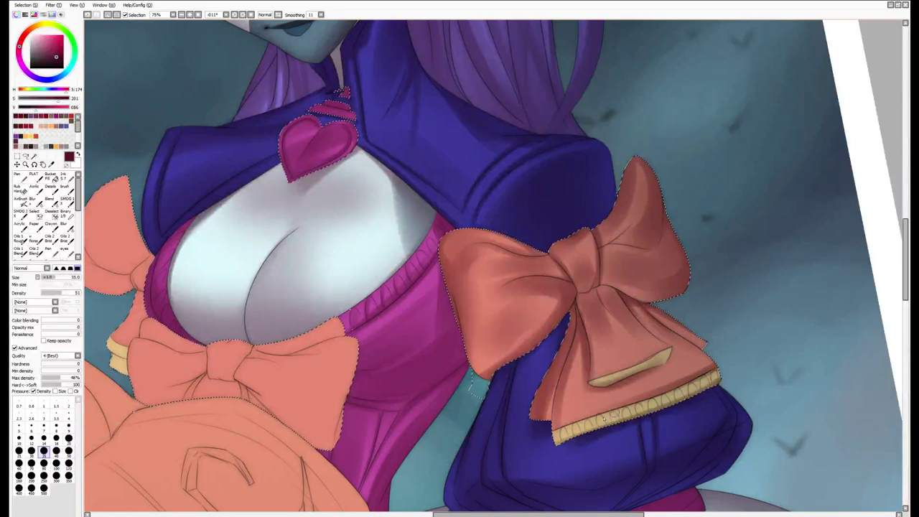
key(bracketleft)
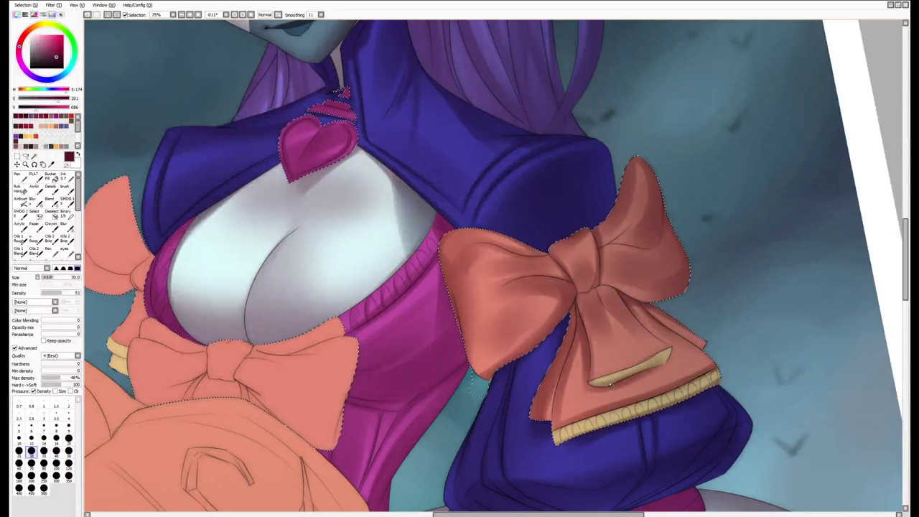
key(bracketleft)
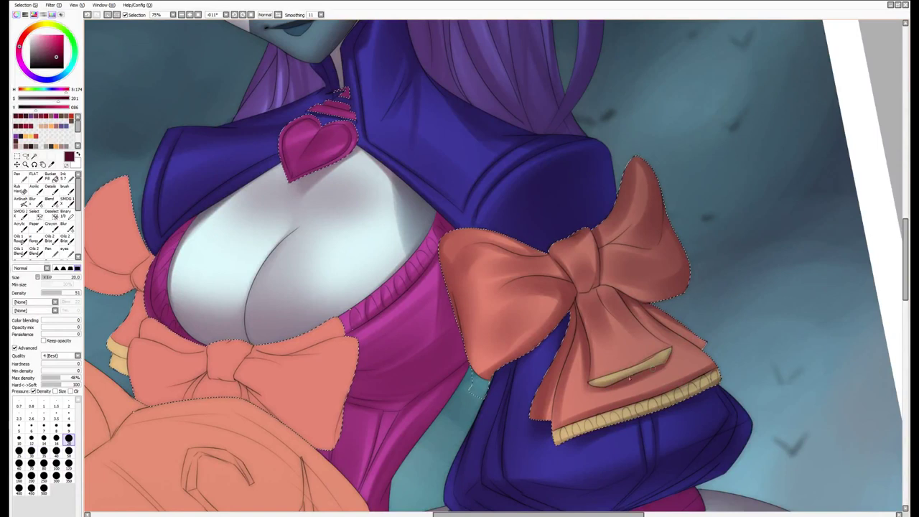
drag(609, 385, 661, 362)
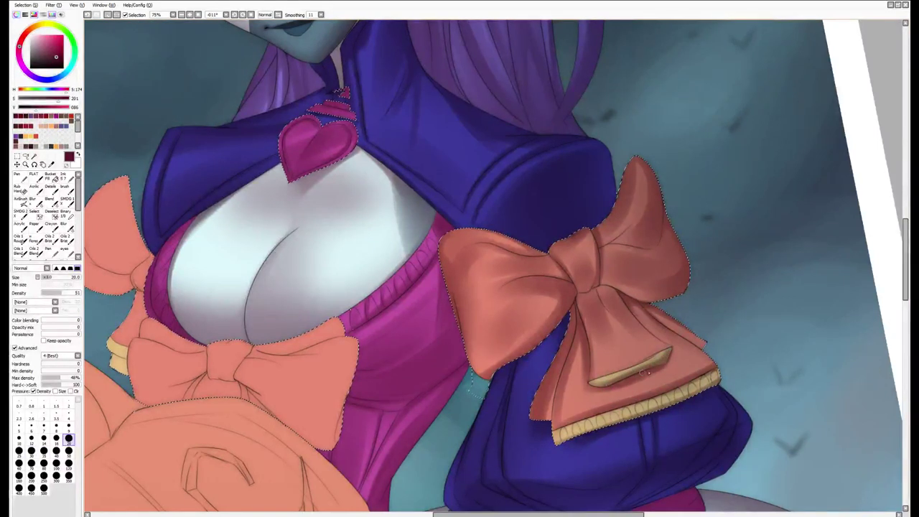
Draw fine crease strokes over the sleeve bow's loops and tail with brush sizes 14 and 12
key(bracketleft)
key(bracketleft)
key(bracketleft)
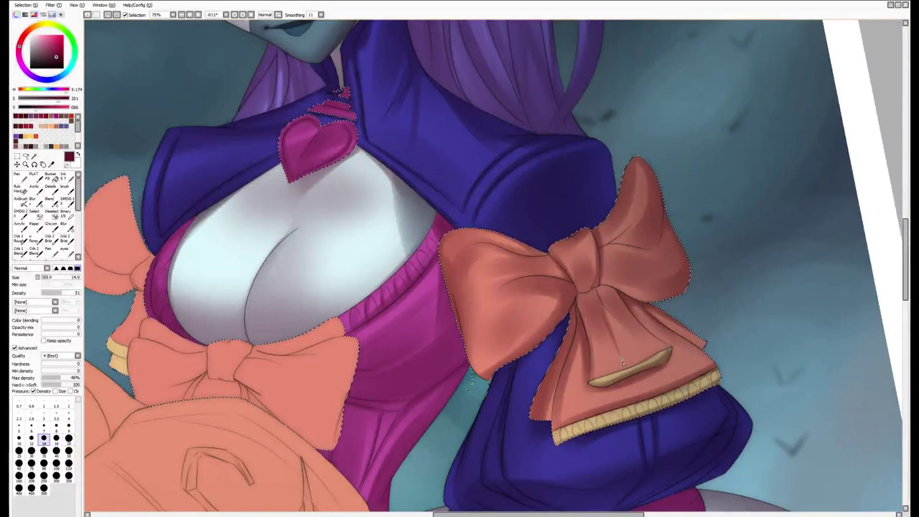
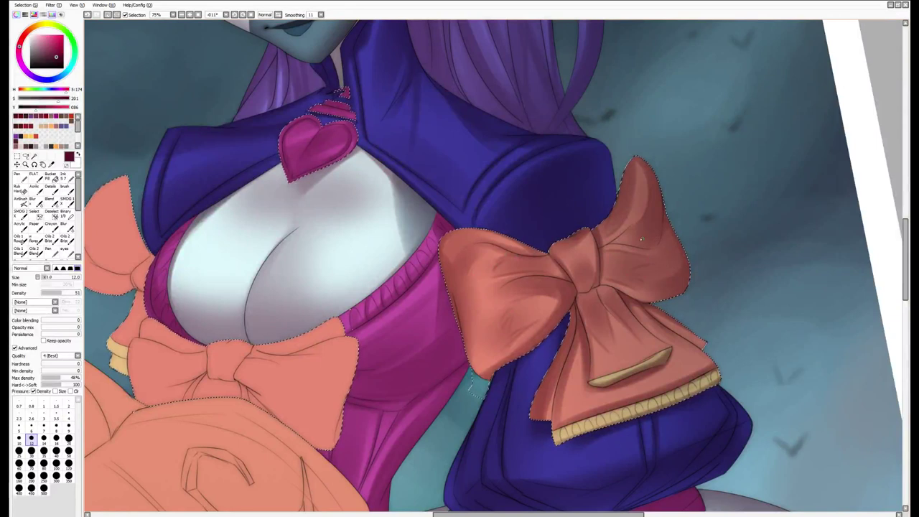
scroll(681, 272, down, 1)
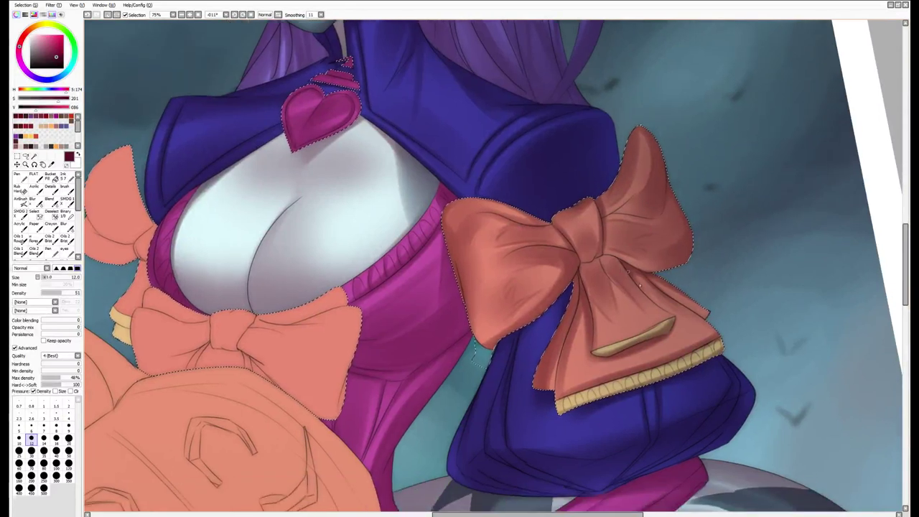
Blend soft shadow over the bow's tail and trim at size 400, then refine the area above the trim with a size 40 eraser
key(e)
key(])
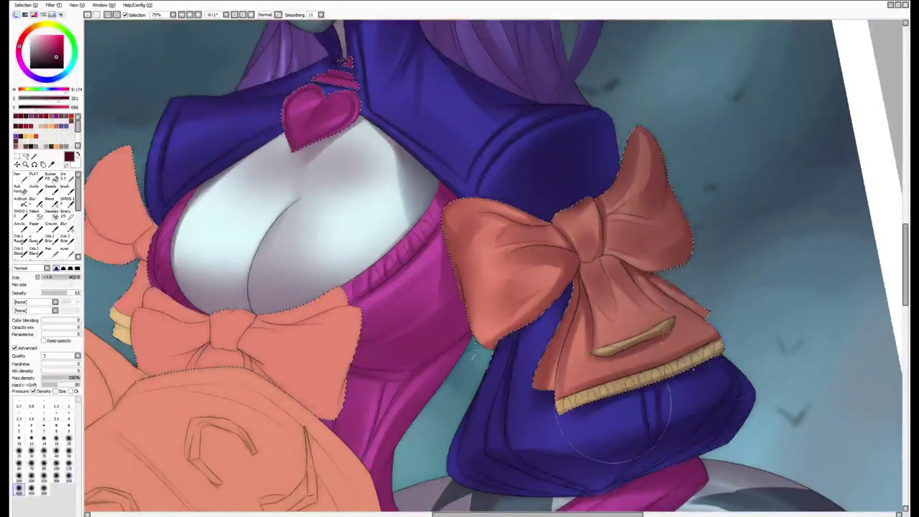
key(e)
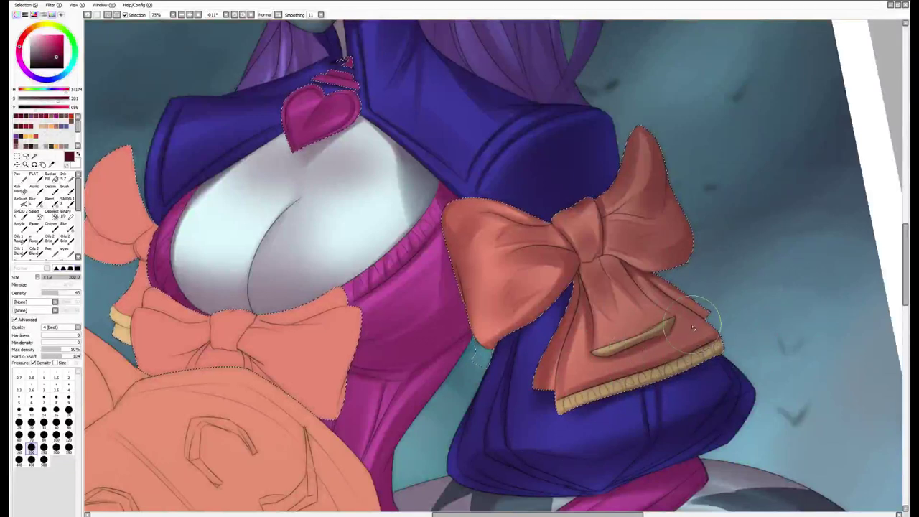
key(bracketleft)
key(bracketleft)
key(bracketleft)
key(bracketleft)
key(bracketleft)
key(bracketleft)
key(bracketleft)
key(bracketleft)
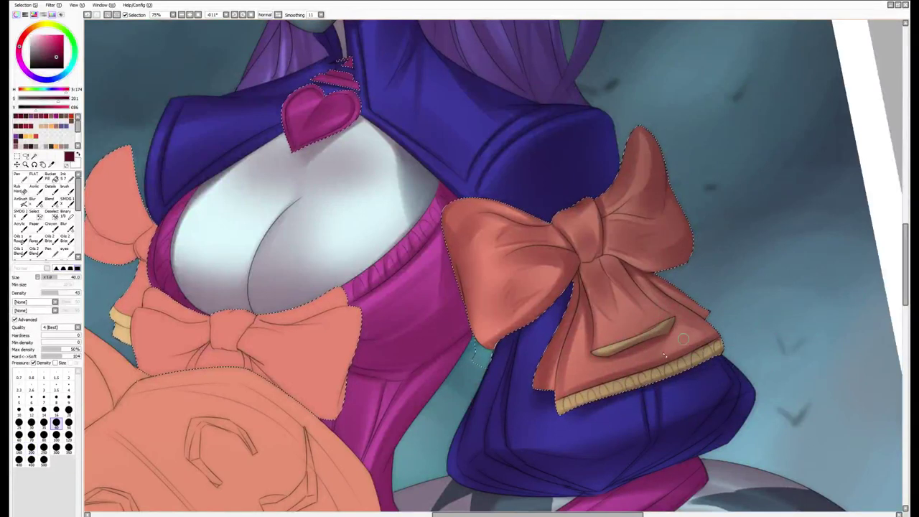
key(bracketleft)
drag(690, 343, 783, 316)
Shade the loops of the smaller orange bow on the opposite sleeve, using brush size 70 around its folds
key(b)
key(n)
mouse_move(233, 124)
mouse_down()
mouse_move(310, 187)
mouse_move(301, 283)
mouse_up()
key(bracketright)
key(bracketright)
key(bracketright)
key(bracketright)
mouse_move(283, 230)
mouse_down()
mouse_move(312, 294)
mouse_move(257, 265)
mouse_move(317, 321)
mouse_up()
key(bracketleft)
key(bracketleft)
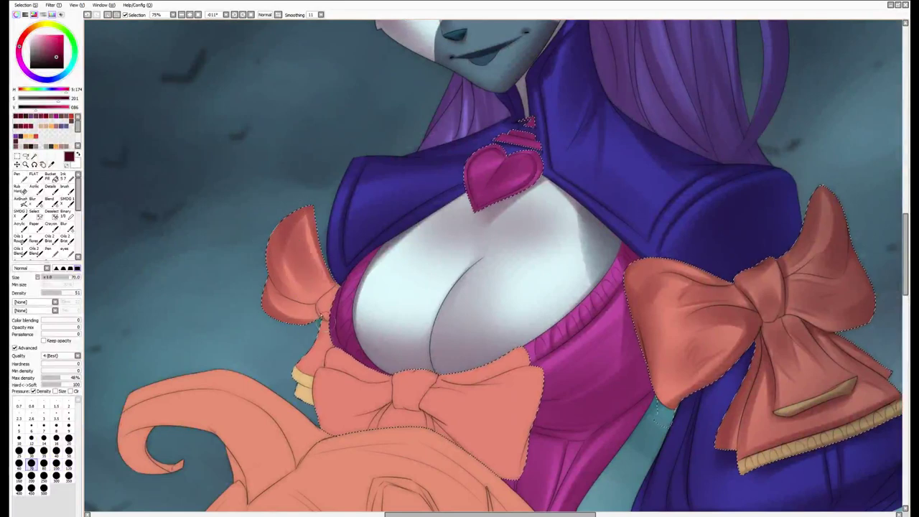
Shade the tail and yellow trim hanging below the smaller sleeve bow, using brush sizes 35, 50 and 60
key(bracketleft)
key(bracketleft)
key(bracketright)
key(bracketright)
key(bracketright)
key(bracketright)
key(bracketright)
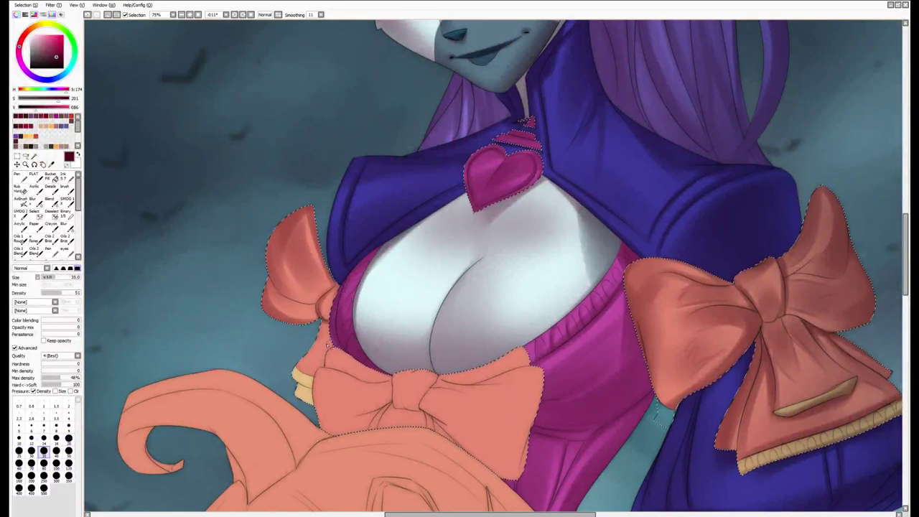
drag(315, 351, 344, 313)
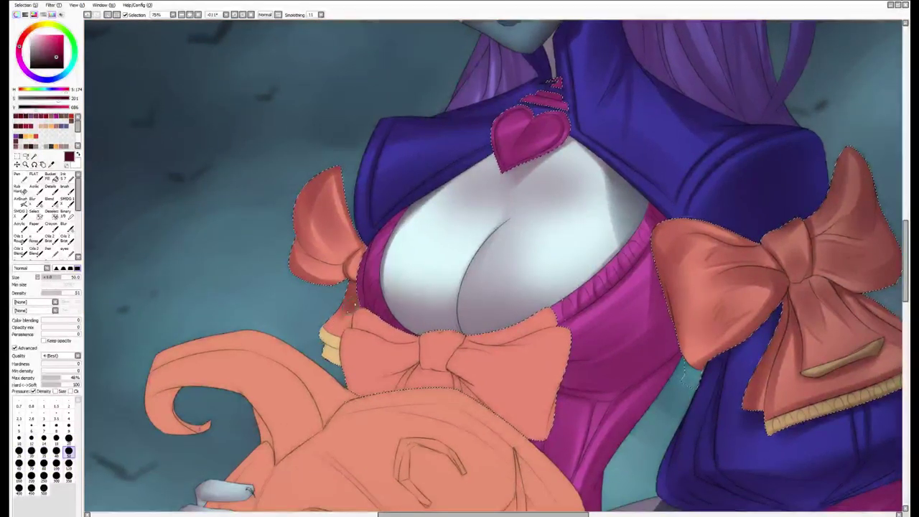
key(bracketright)
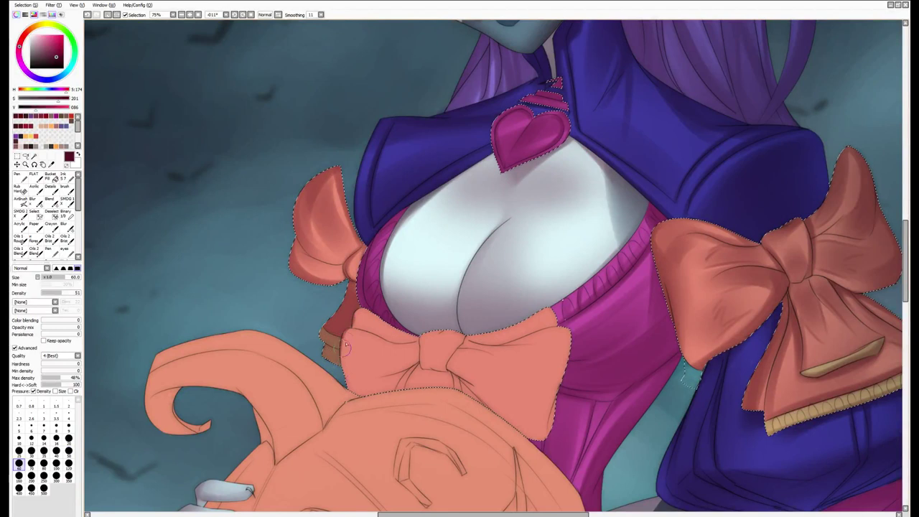
Lighten parts of the smaller bow's tail and trim with the eraser at sizes 70, 60 and 50
key(e)
key(bracketright)
key(bracketright)
key(bracketright)
key(bracketright)
key(bracketleft)
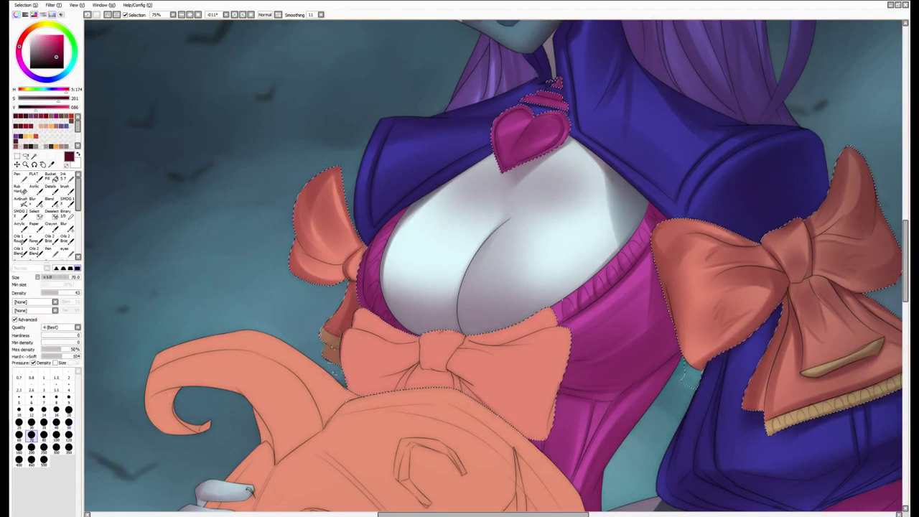
key(bracketleft)
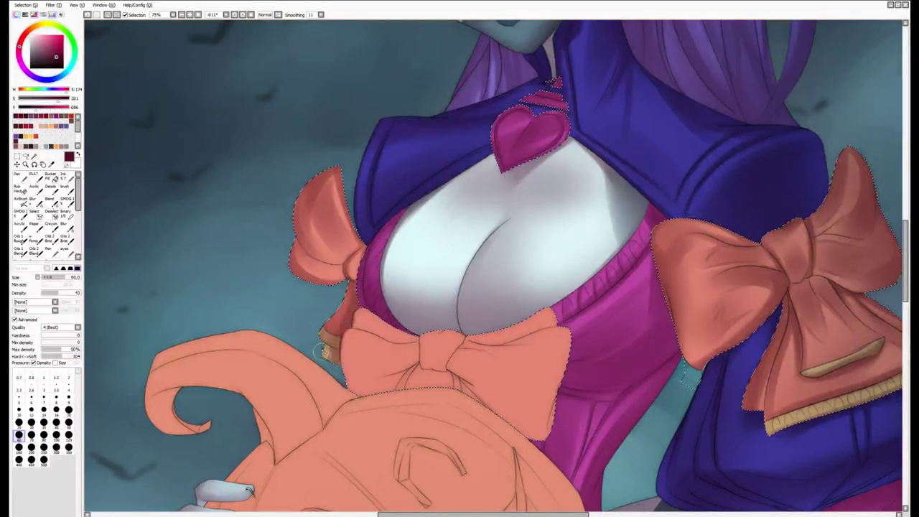
key(bracketleft)
key(bracketleft)
key(bracketleft)
key(bracketleft)
key(bracketright)
key(bracketright)
key(bracketright)
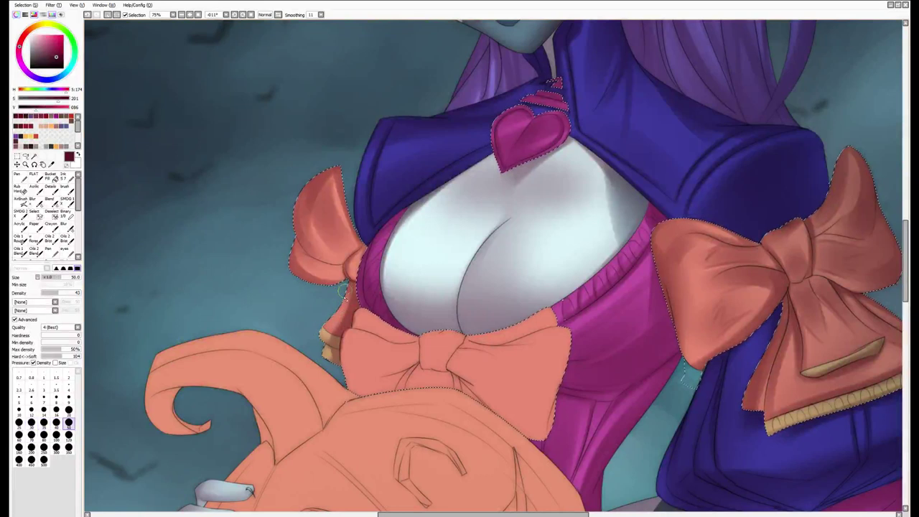
Paint finer shadows on the smaller bow's trim and around its knot with brush sizes 16 and 35
key(b)
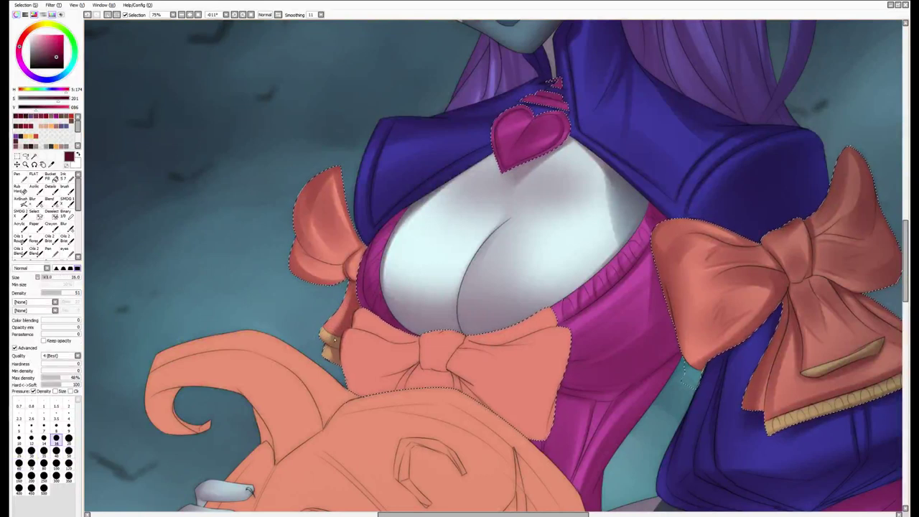
key(bracketright)
key(bracketright)
key(bracketright)
key(bracketright)
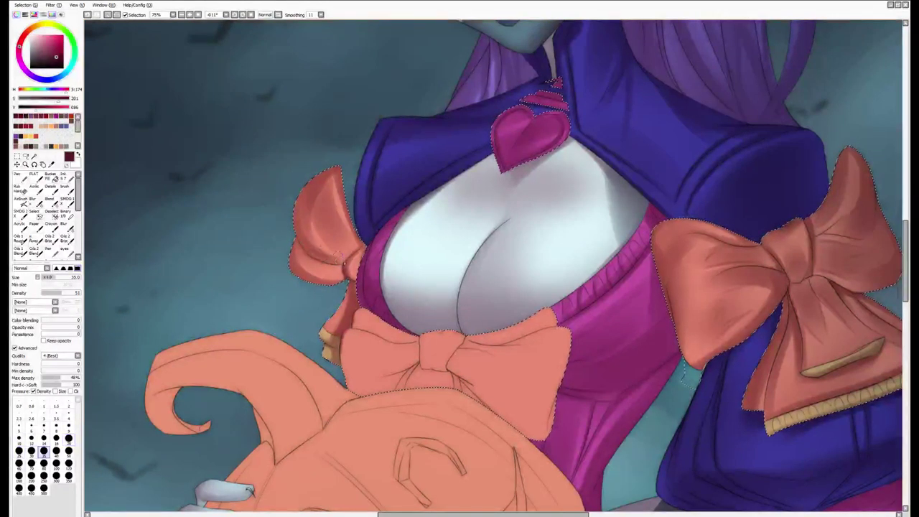
Blend the smaller bow's lower loop at size 70, refine it with erasers sized 40 and 160, and airbrush soft shadow at size 300
key(v)
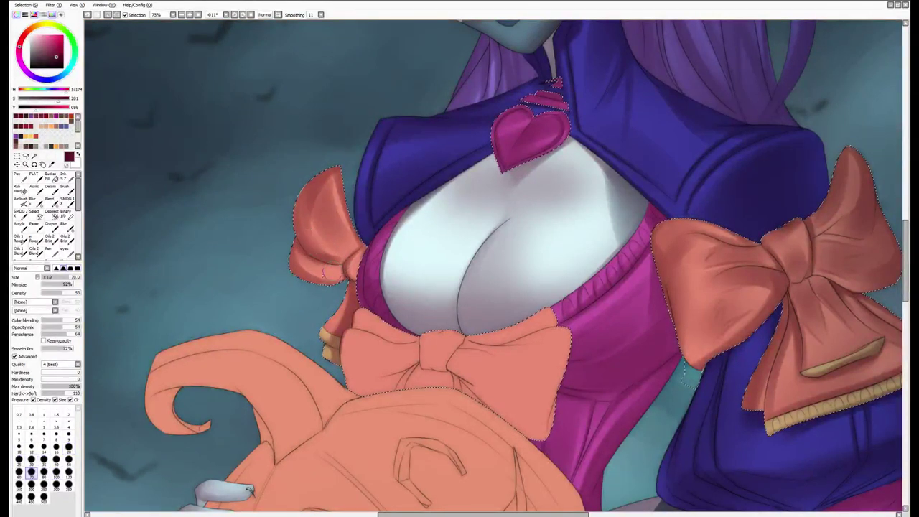
key(e)
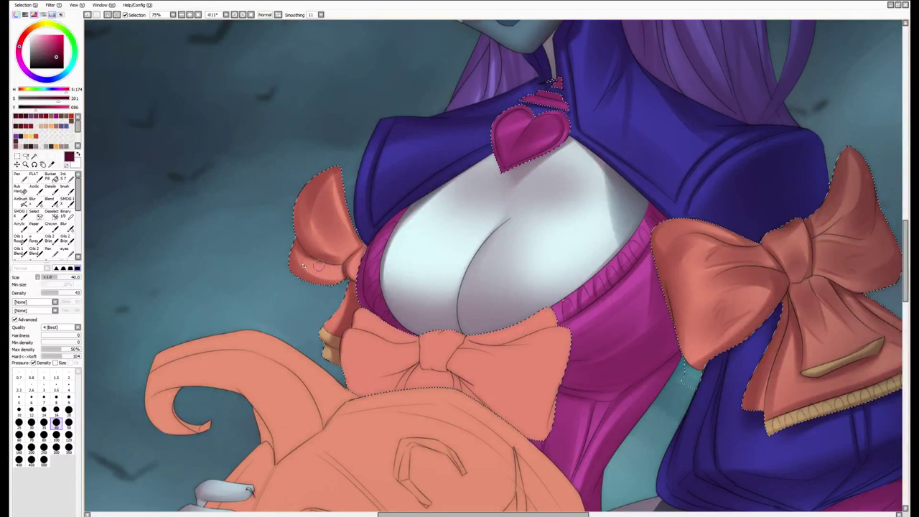
key(b)
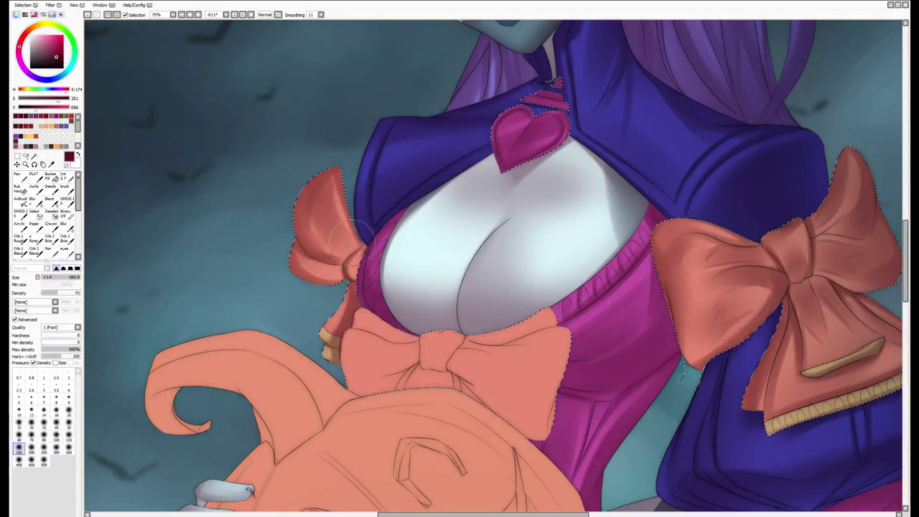
key(v)
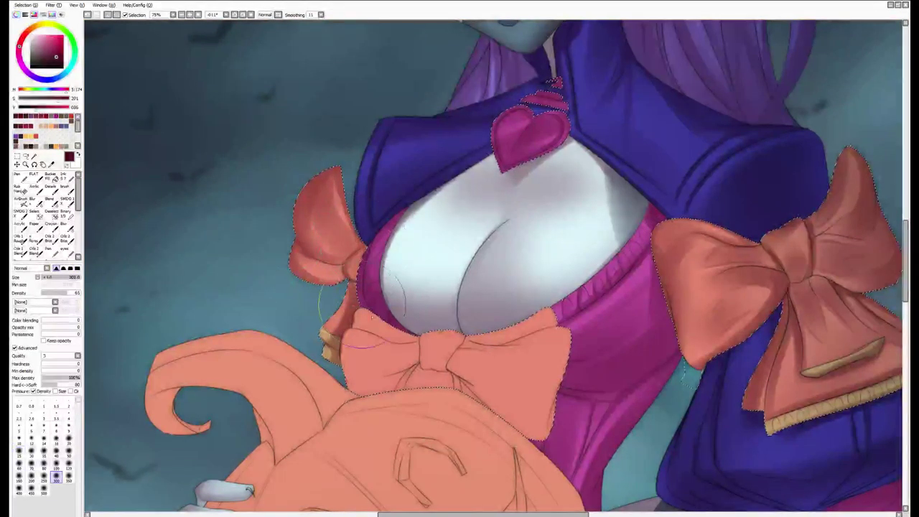
drag(339, 251, 350, 177)
Shade the knot of the chest bow with brush size 120
mouse_move(546, 337)
mouse_down()
mouse_move(460, 304)
mouse_move(461, 286)
mouse_move(445, 273)
mouse_up()
key(c)
key(bracketright)
key(bracketright)
key(bracketright)
key(bracketright)
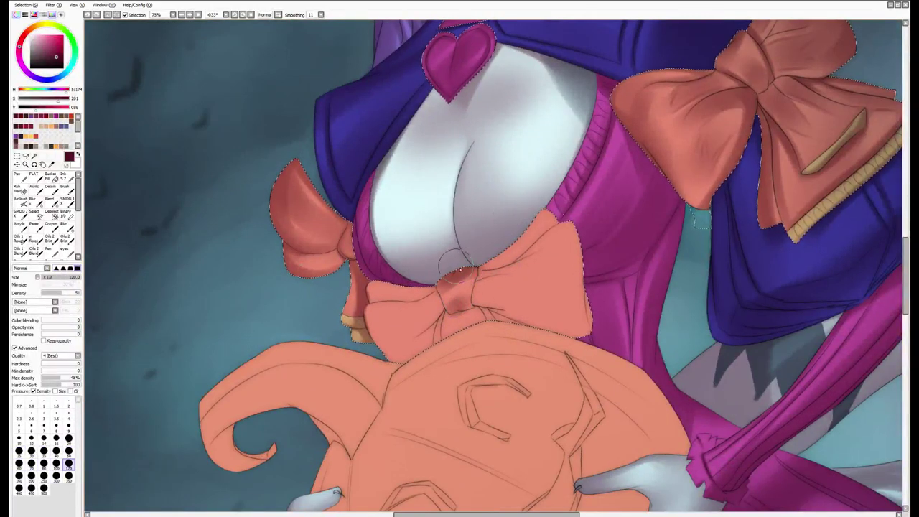
drag(402, 288, 460, 293)
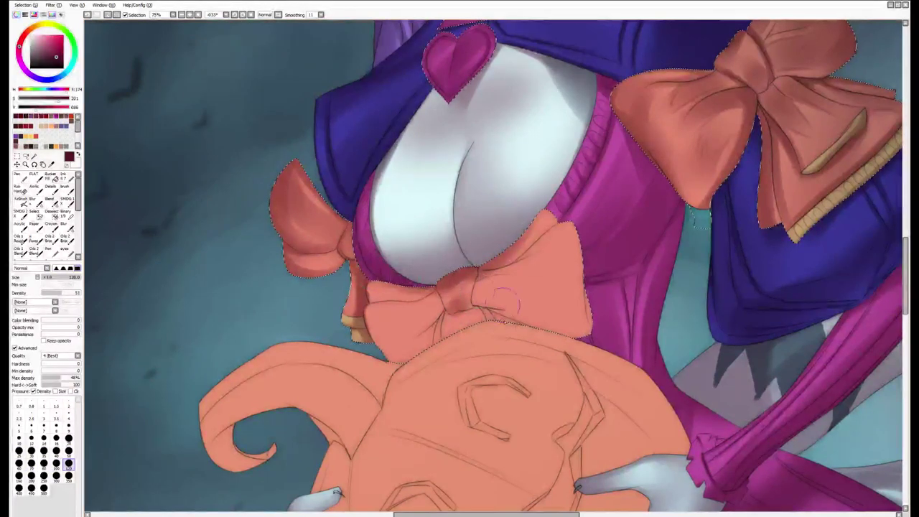
Shade both loops of the chest bow and the area beneath its knot, using a brush size around 120
mouse_move(495, 337)
mouse_down()
mouse_move(453, 316)
mouse_move(471, 315)
mouse_move(395, 327)
mouse_move(429, 353)
mouse_up()
key(bracketleft)
key(bracketleft)
key(bracketright)
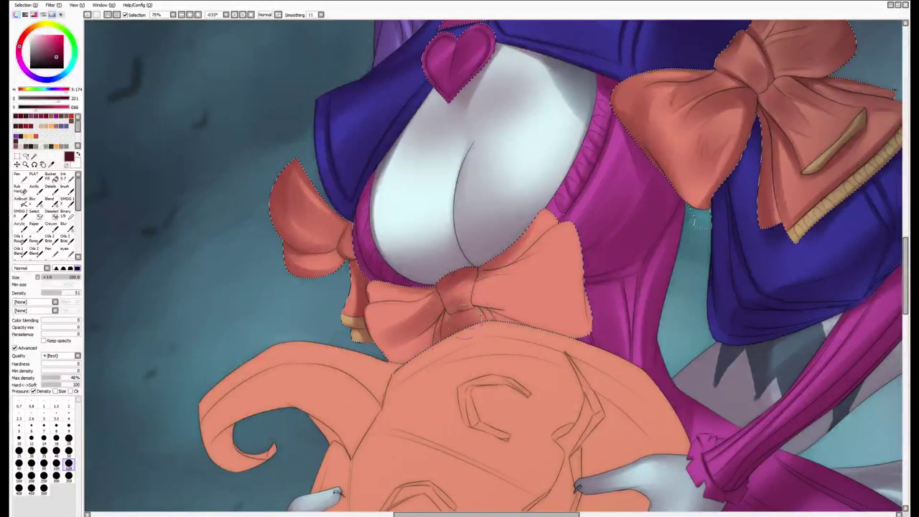
mouse_move(458, 297)
mouse_down()
mouse_move(480, 316)
mouse_move(506, 320)
mouse_up()
drag(466, 273, 571, 326)
drag(585, 267, 589, 248)
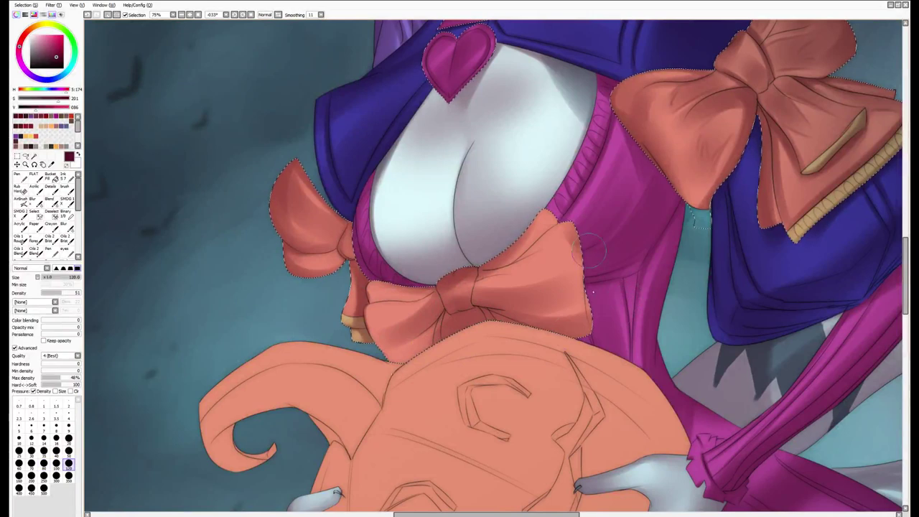
Define the fold shadows on the chest bow's loops and upper edge with smaller brushes, down to size 20
key(bracketleft)
key(bracketleft)
key(bracketleft)
key(bracketleft)
key(bracketleft)
key(bracketleft)
key(bracketleft)
key(bracketleft)
key(bracketleft)
key(bracketleft)
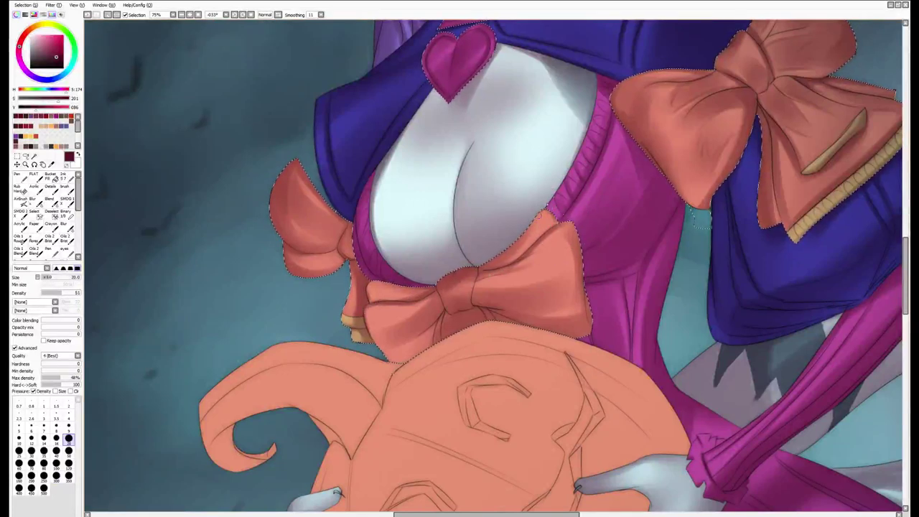
key(bracketright)
key(bracketright)
Soften the chest bow's shading with a size 160 soft eraser, then airbrush shadow over its lower part at size 300
key(e)
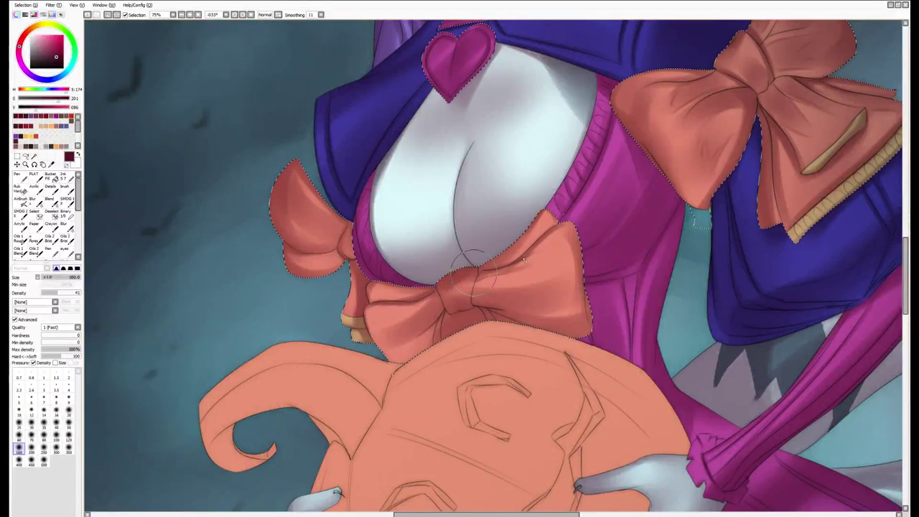
key(bracketright)
key(bracketright)
key(b)
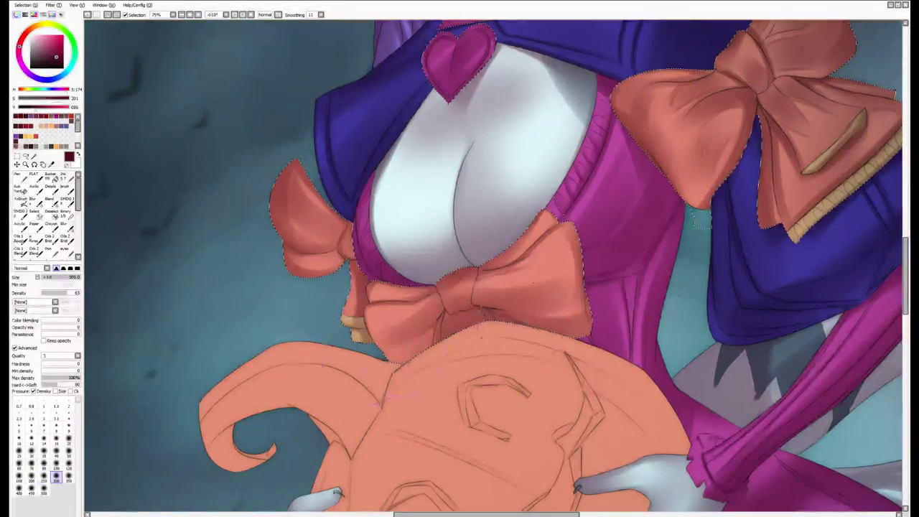
Draw fine creases around the chest bow's knot and loops with brush sizes 25, 20 and 14, then use a size 250 soft eraser
key(n)
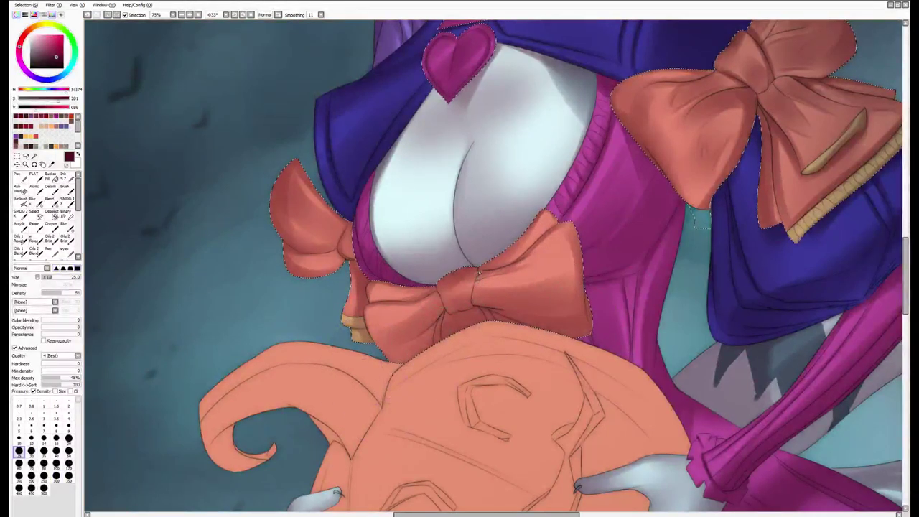
key(bracketleft)
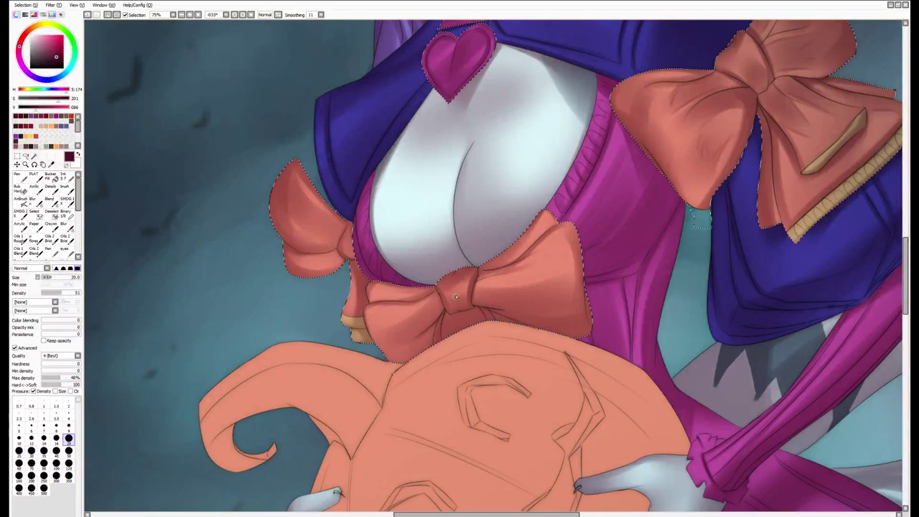
key(bracketleft)
key(bracketleft)
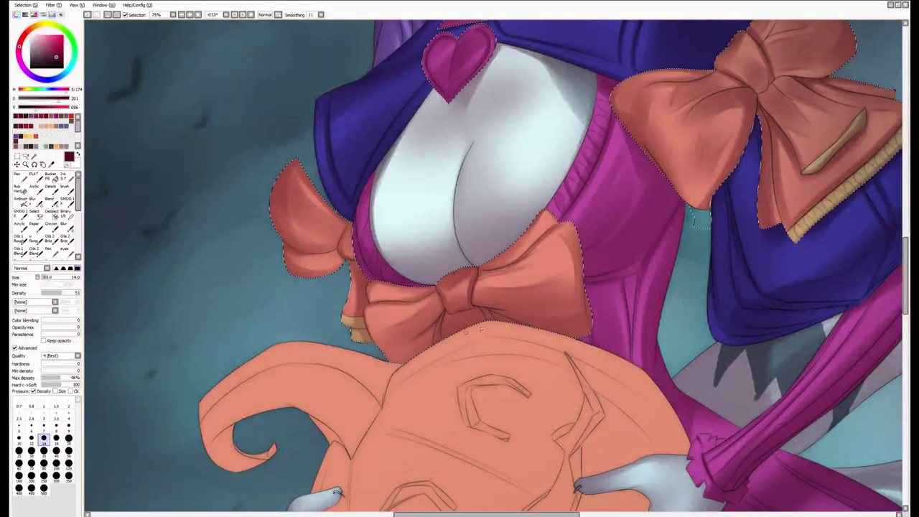
key(e)
drag(388, 328, 357, 283)
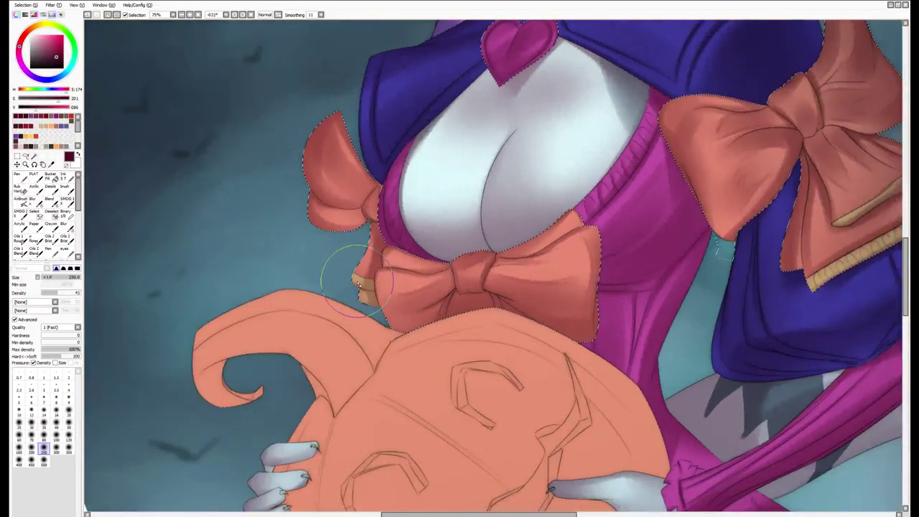
Select the pumpkin's body and airbrush soft shadow along its left and lower edges at size 400
scroll(424, 376, down, 5)
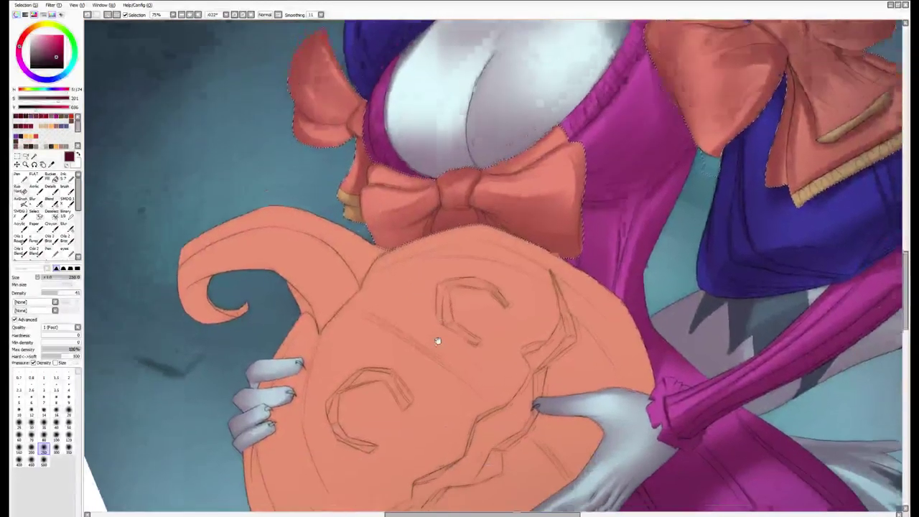
key(Home)
scroll(459, 373, down, 6)
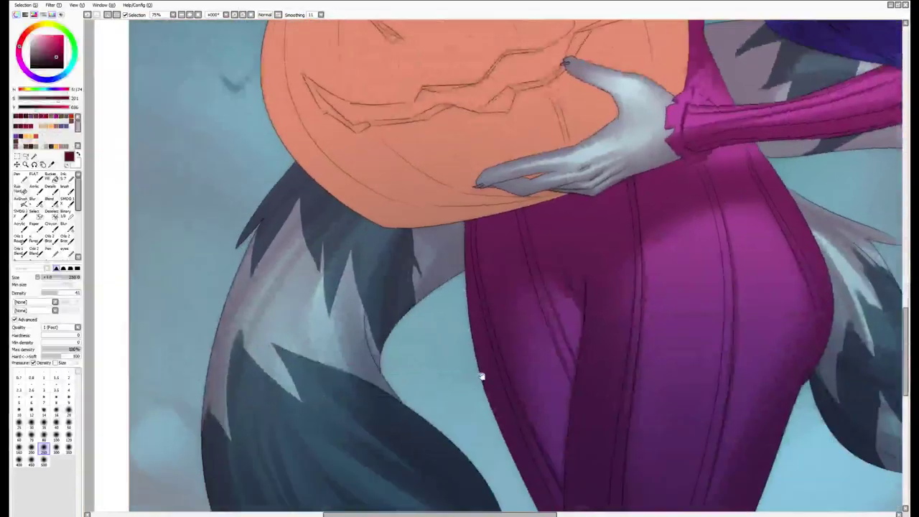
scroll(438, 417, up, 10)
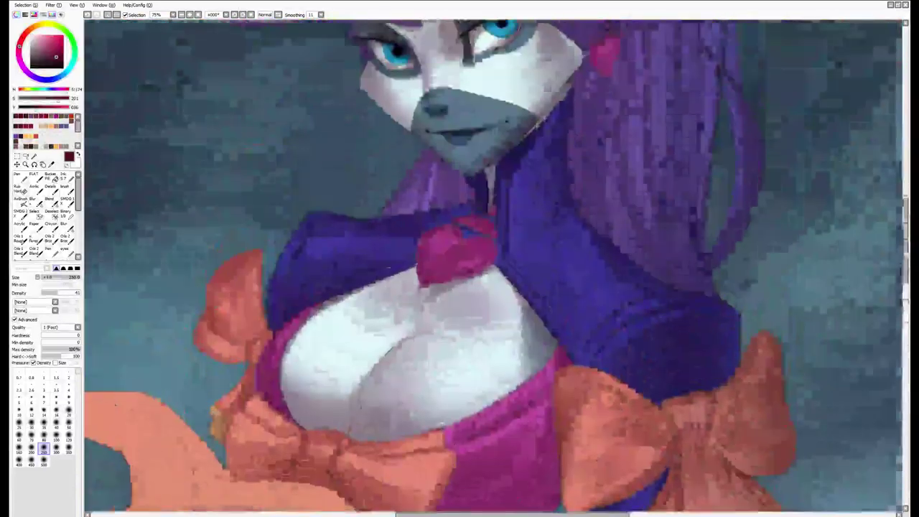
scroll(431, 357, down, 12)
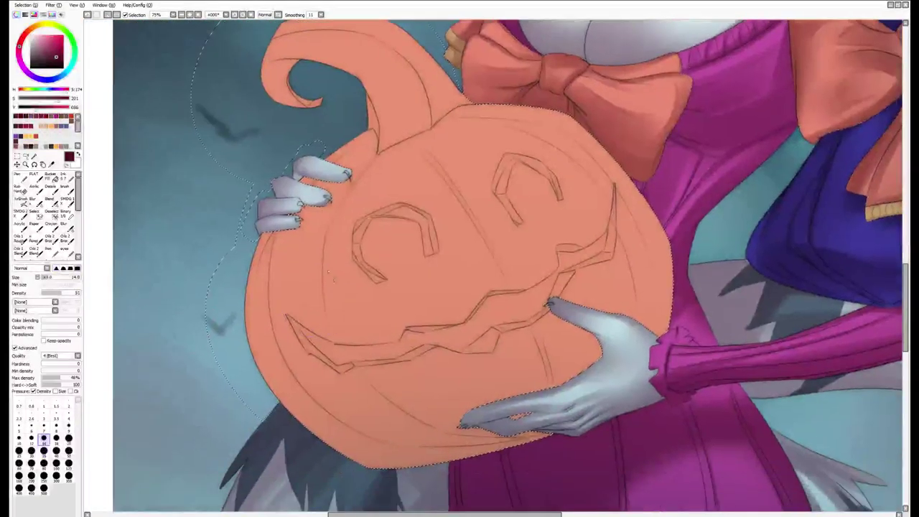
key(bracketright)
mouse_move(268, 287)
mouse_down()
mouse_move(337, 449)
mouse_move(337, 435)
mouse_up()
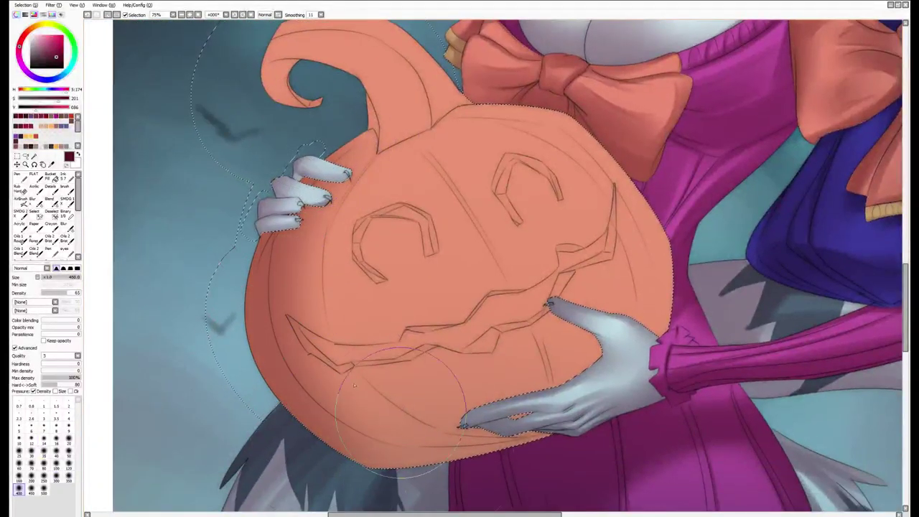
key(bracketright)
Paint broad curved shadow bands along the pumpkin's ribs, using brush size 250 for the middle segments
key(b)
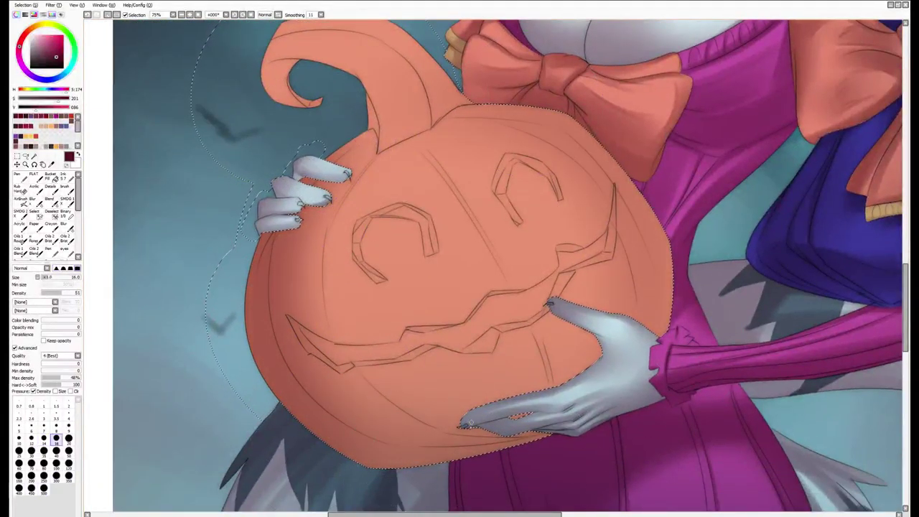
key(bracketright)
drag(413, 430, 337, 237)
key(bracketright)
drag(517, 367, 431, 165)
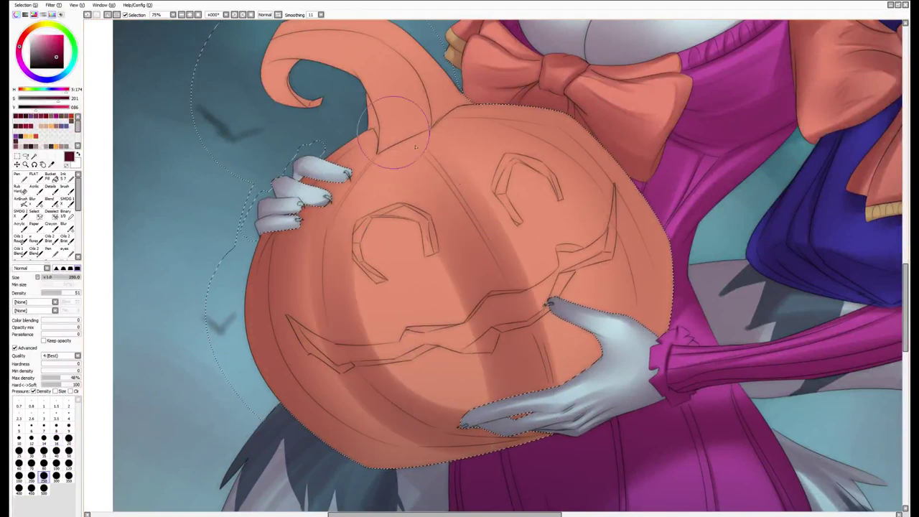
key(bracketright)
drag(625, 273, 423, 129)
drag(640, 237, 481, 122)
Shade the pumpkin's lower left rib at brush size 200 and airbrush soft shadow over its outer edges at size 500
key(bracketleft)
key(bracketleft)
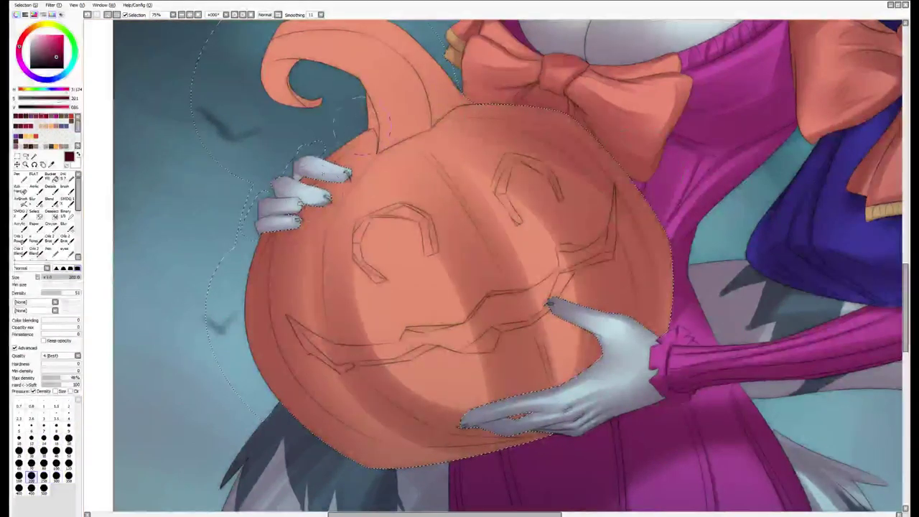
drag(253, 331, 381, 445)
key(e)
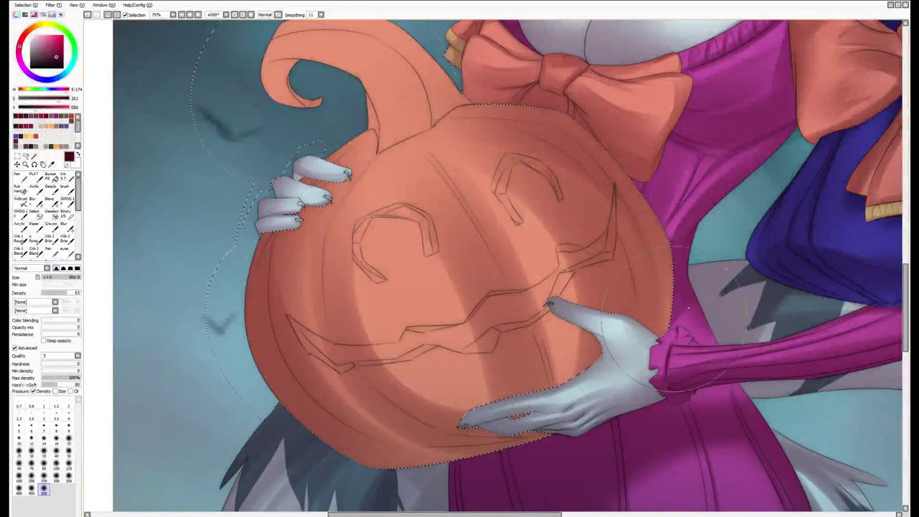
key(e)
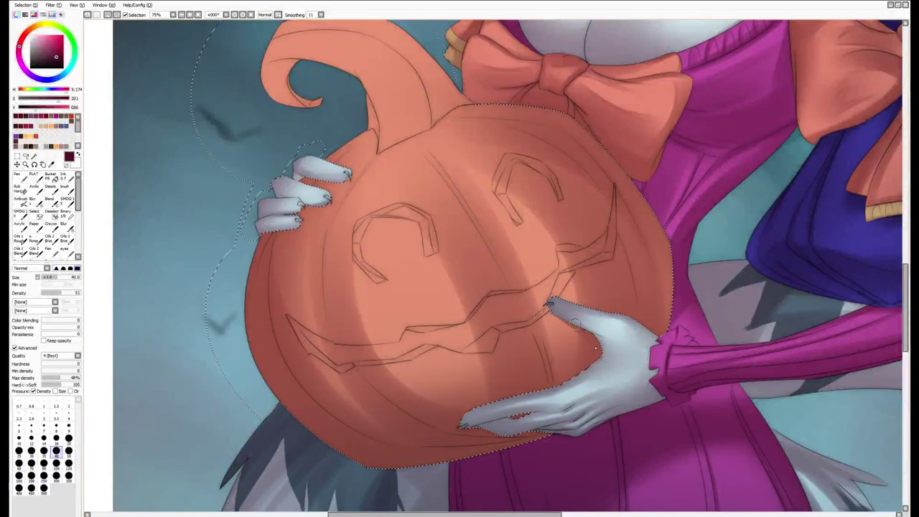
Darken the pumpkin beside the thumb, then lighten the rib along its right edge with the eraser at sizes 40 and 70
key(bracketright)
key(bracketright)
key(bracketright)
key(e)
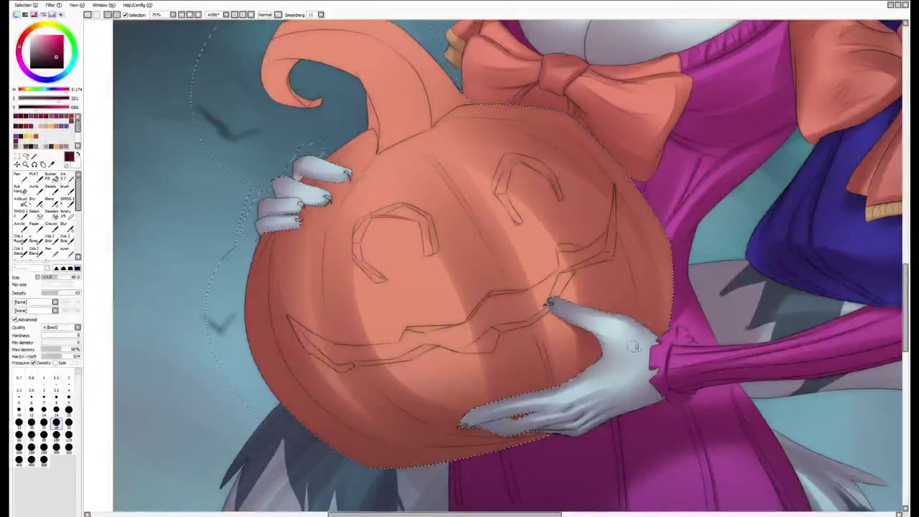
drag(648, 301, 631, 245)
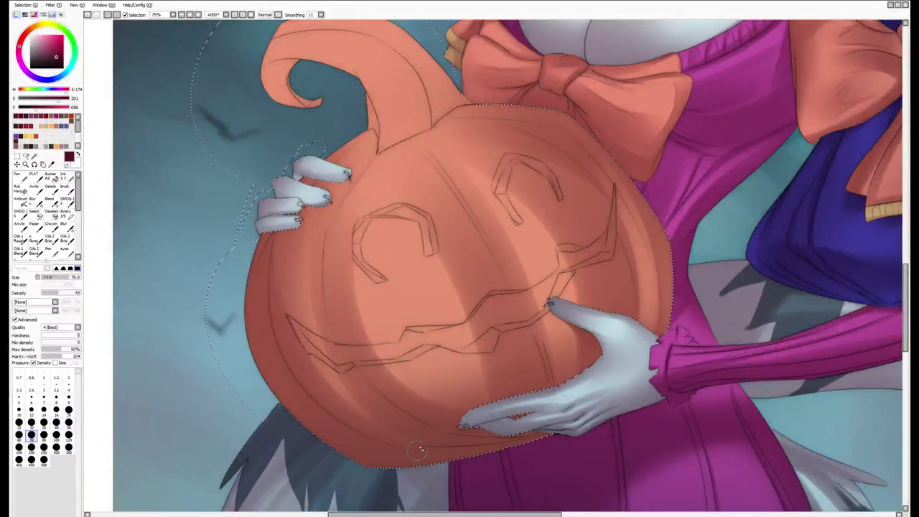
Shade the pumpkin's curled stem with shadow bands along its length, using brush size 120
key(b)
scroll(377, 237, up, 3)
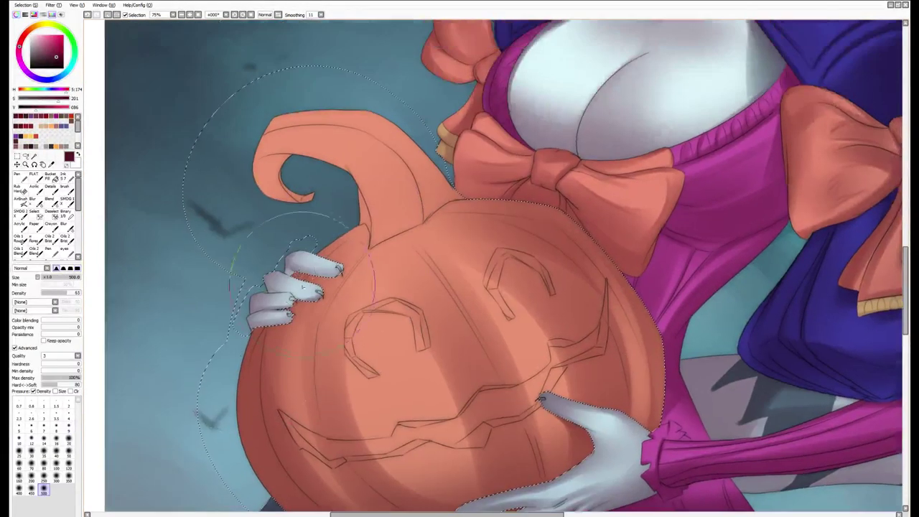
drag(376, 241, 402, 161)
drag(394, 133, 265, 143)
mouse_move(380, 241)
mouse_down()
mouse_move(344, 158)
mouse_move(259, 172)
mouse_up()
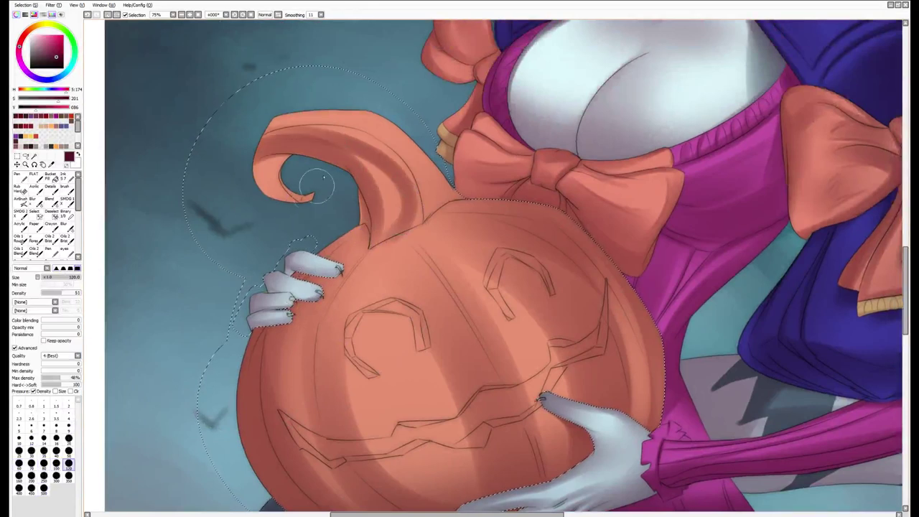
drag(330, 155, 276, 205)
drag(403, 136, 244, 173)
drag(431, 194, 374, 123)
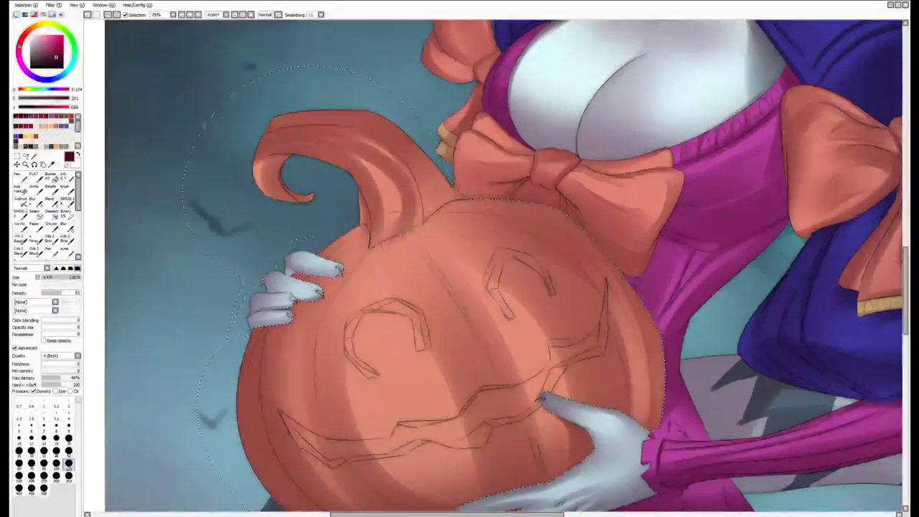
Darken the seam between stem and pumpkin at brush size 35 and airbrush soft shadow around it at size 500
key(bracketleft)
key(bracketleft)
drag(366, 255, 453, 199)
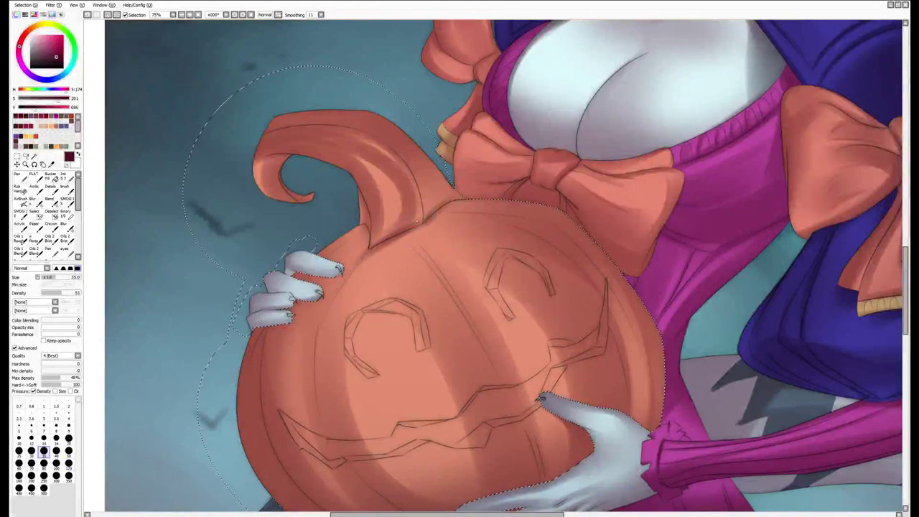
key(e)
key(b)
mouse_move(456, 250)
mouse_down()
mouse_move(381, 280)
mouse_move(431, 194)
mouse_up()
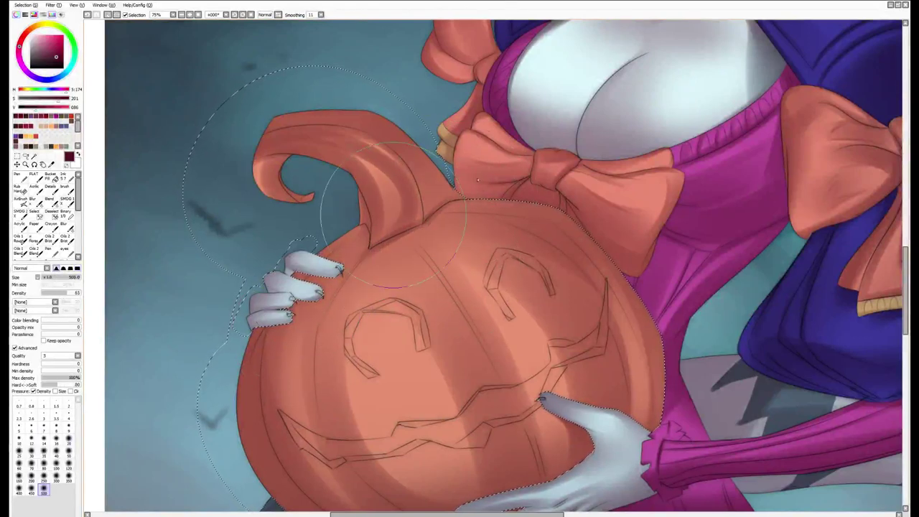
Shade the top of the pumpkin below the stem, using the airbrush at size 350 and the brush at sizes 100 and 120
key(n)
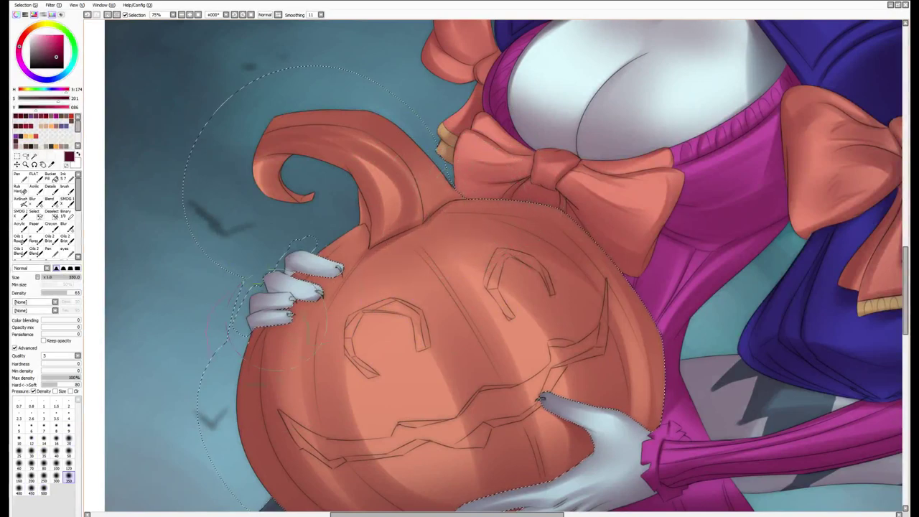
mouse_move(359, 276)
mouse_down()
mouse_move(404, 249)
mouse_move(420, 259)
mouse_move(494, 209)
mouse_up()
mouse_move(363, 238)
mouse_down()
mouse_move(337, 266)
mouse_move(305, 271)
mouse_up()
key(bracketright)
drag(463, 236, 501, 225)
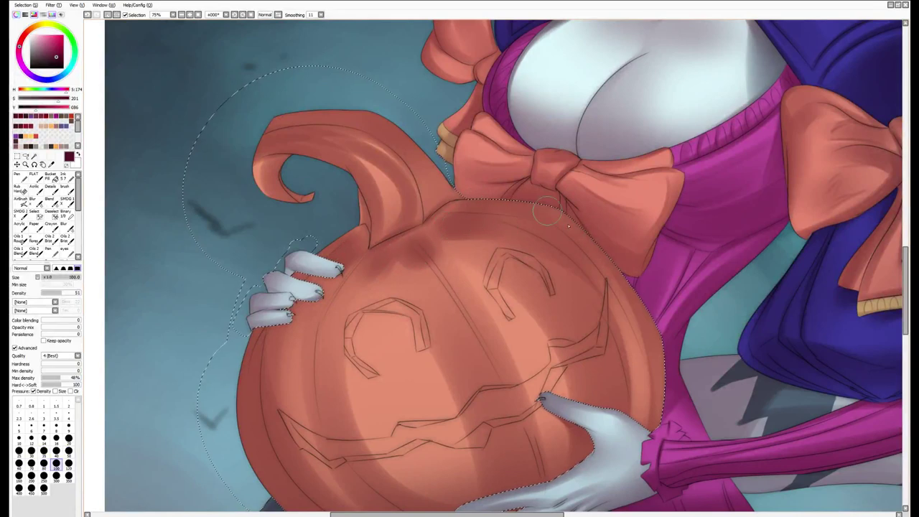
key(bracketright)
mouse_move(443, 240)
mouse_down()
mouse_move(420, 250)
mouse_move(431, 265)
mouse_move(420, 281)
mouse_move(377, 265)
mouse_move(337, 293)
mouse_move(311, 272)
mouse_move(291, 291)
mouse_up()
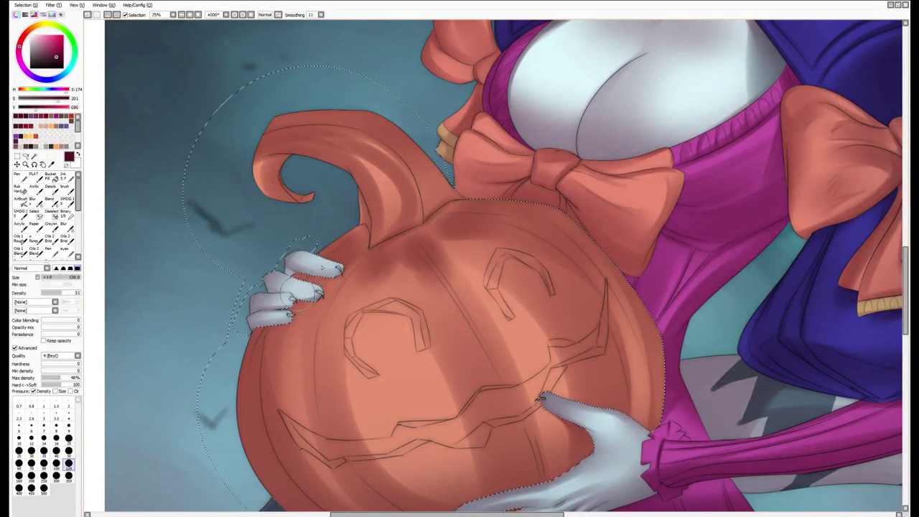
Soften the shading across the pumpkin's upper part with the eraser at size 250 and a blending brush, keeping the pumpkin selected
key(e)
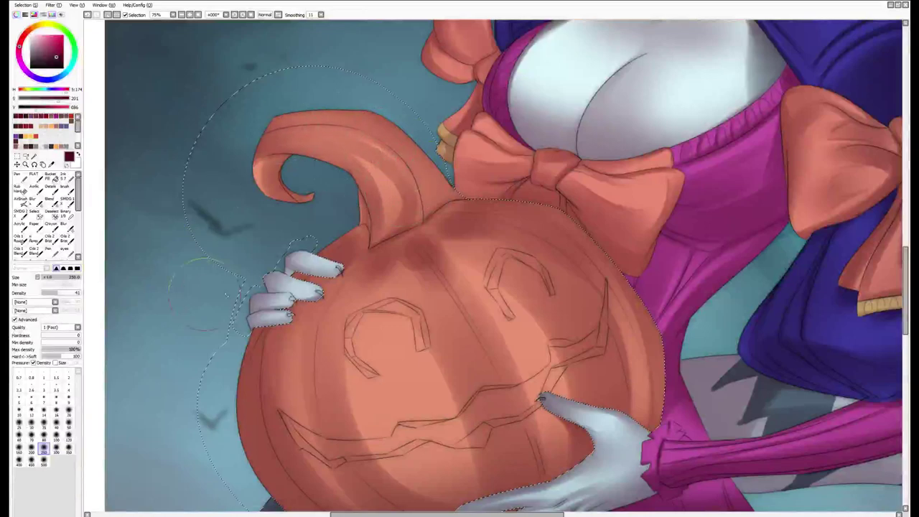
drag(206, 293, 185, 223)
key(b)
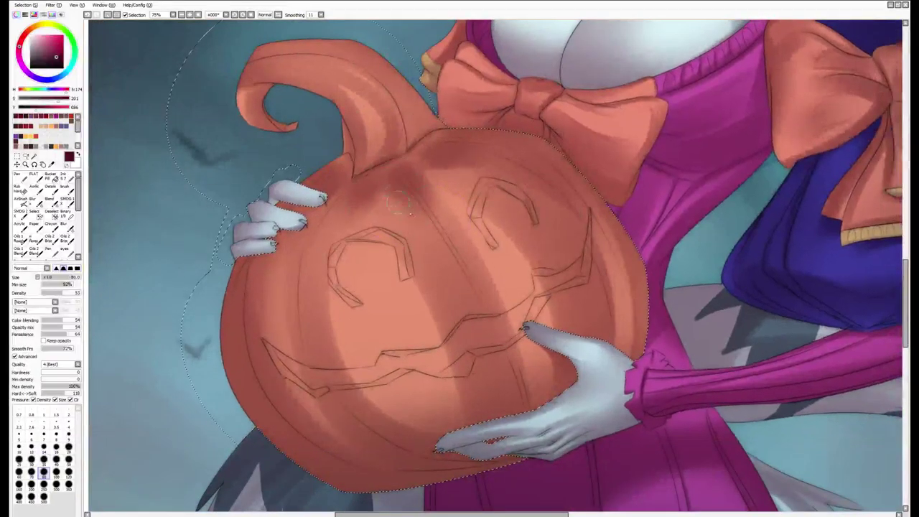
key(bracketright)
key(bracketright)
key(bracketright)
key(bracketright)
key(a)
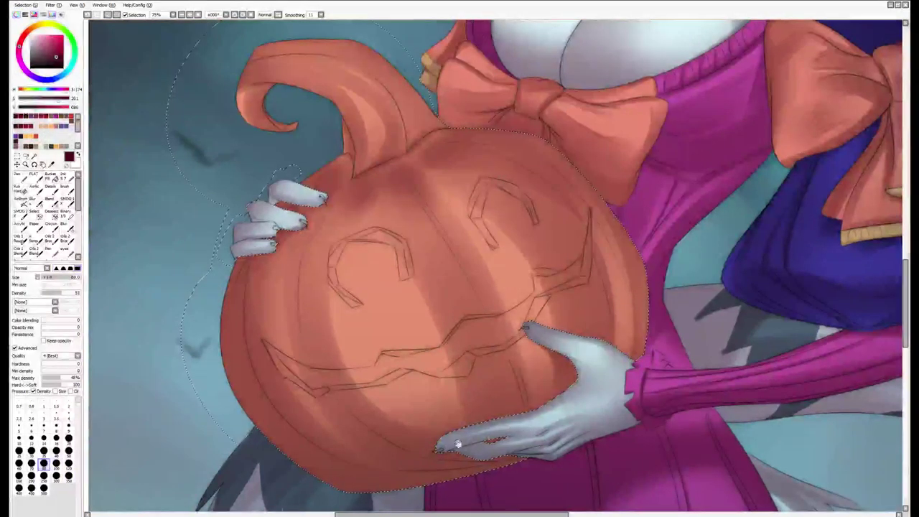
drag(361, 406, 369, 400)
key(ctrl+d)
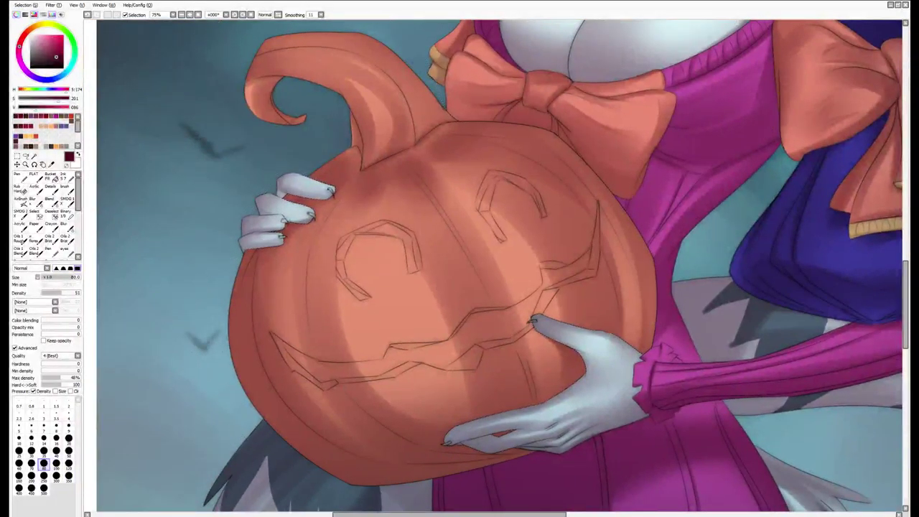
key(ctrl+z)
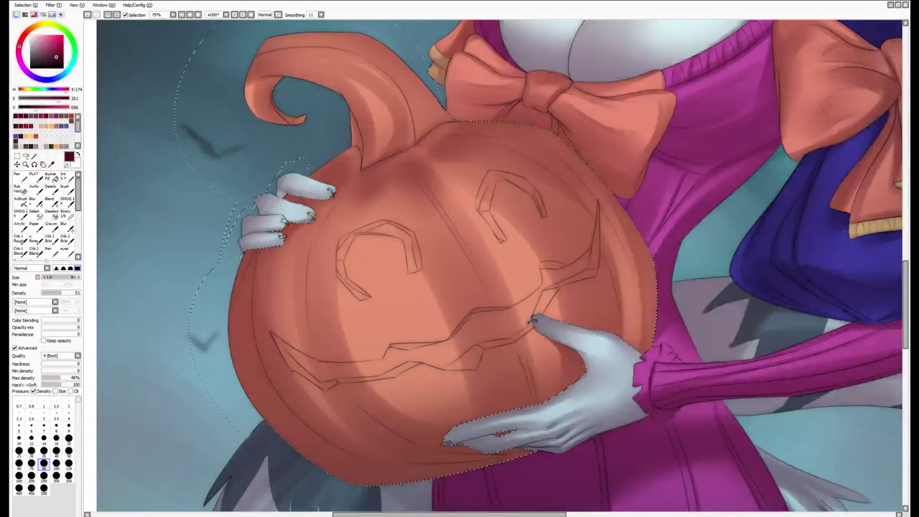
Sample the stem's colour, shift it to a muted green and paint over the whole stem with the Brush, starting at size 120
scroll(281, 194, up, 2)
drag(281, 193, 453, 452)
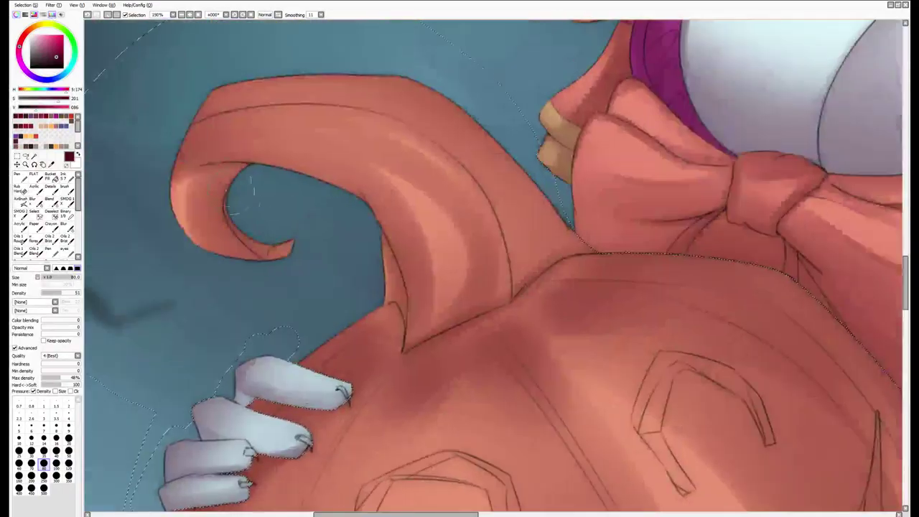
alt+click(227, 153)
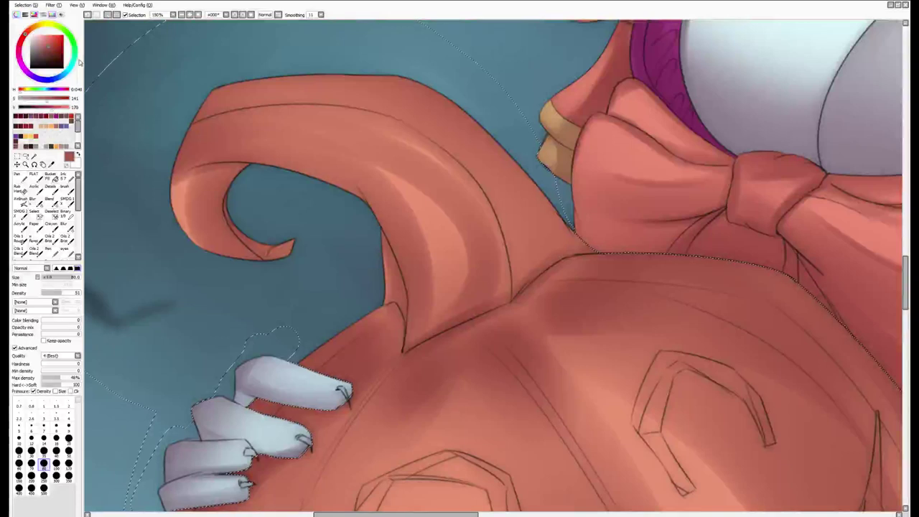
drag(79, 62, 72, 41)
click(42, 54)
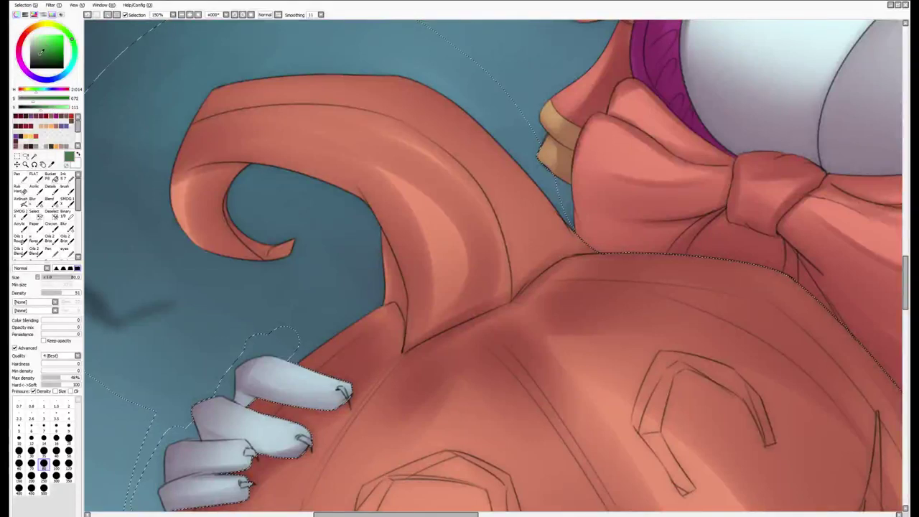
click(66, 188)
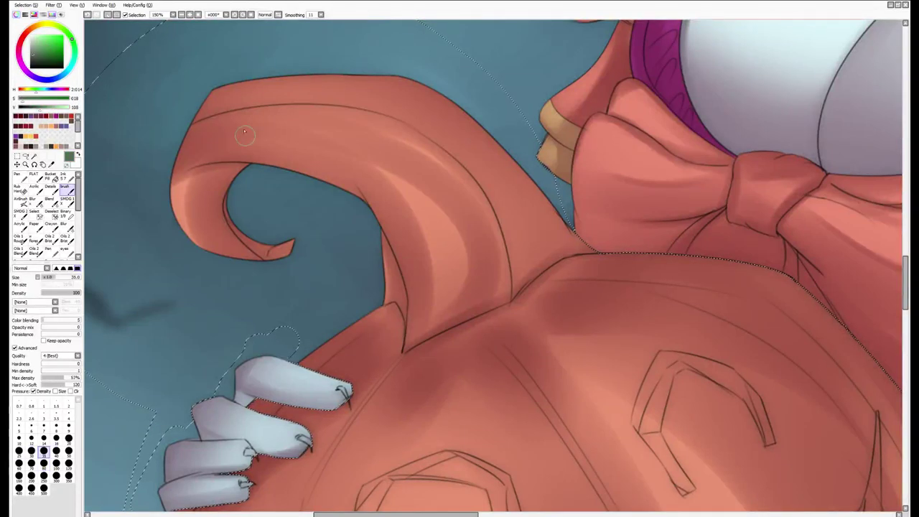
click(68, 463)
mouse_move(237, 115)
mouse_down()
mouse_move(177, 277)
mouse_move(198, 194)
mouse_move(378, 115)
mouse_move(417, 169)
mouse_move(447, 157)
mouse_move(435, 214)
mouse_move(382, 236)
mouse_up()
key(bracketleft)
key(bracketleft)
mouse_move(403, 260)
mouse_down()
mouse_move(546, 301)
mouse_move(529, 222)
mouse_move(400, 271)
mouse_move(400, 308)
mouse_move(445, 345)
mouse_up()
Erase the stem colour spilling onto the pumpkin along the stem's base, at full density with eraser sizes 60 and 20
key(e)
key(bracketleft)
key(bracketleft)
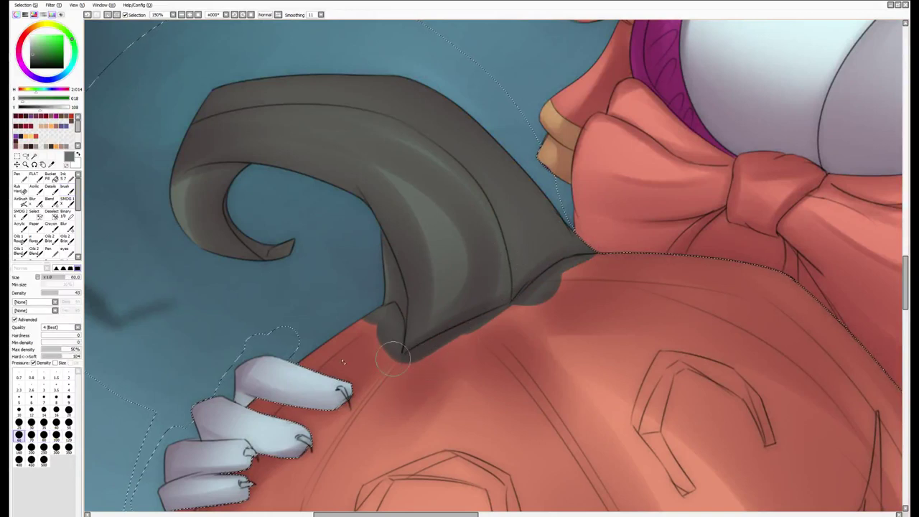
click(74, 292)
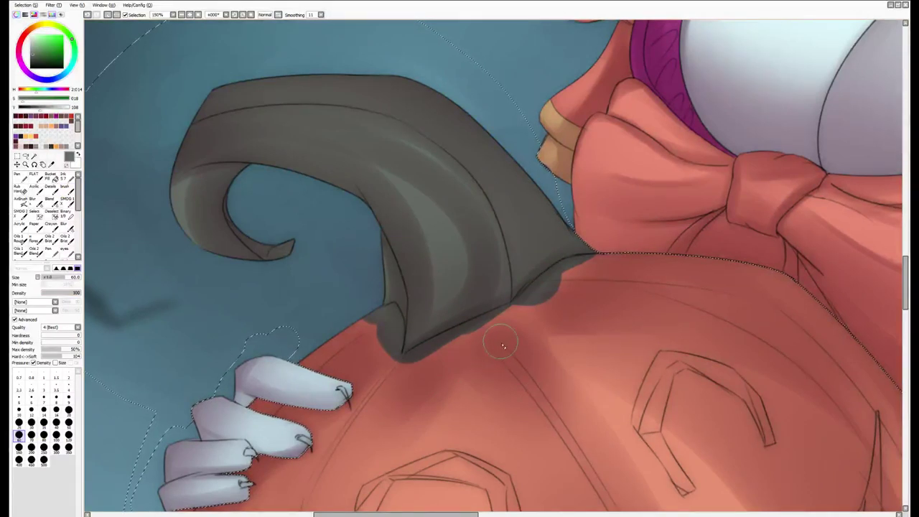
mouse_move(450, 358)
mouse_down()
mouse_move(428, 365)
mouse_move(533, 318)
mouse_move(549, 293)
mouse_move(532, 305)
mouse_move(574, 276)
mouse_move(560, 285)
mouse_move(619, 273)
mouse_up()
key(bracketleft)
key(bracketleft)
key(bracketleft)
mouse_move(370, 331)
mouse_down()
mouse_move(395, 310)
mouse_move(394, 366)
mouse_move(395, 325)
mouse_up()
key(bracketleft)
key(ctrl+z)
key(ctrl+z)
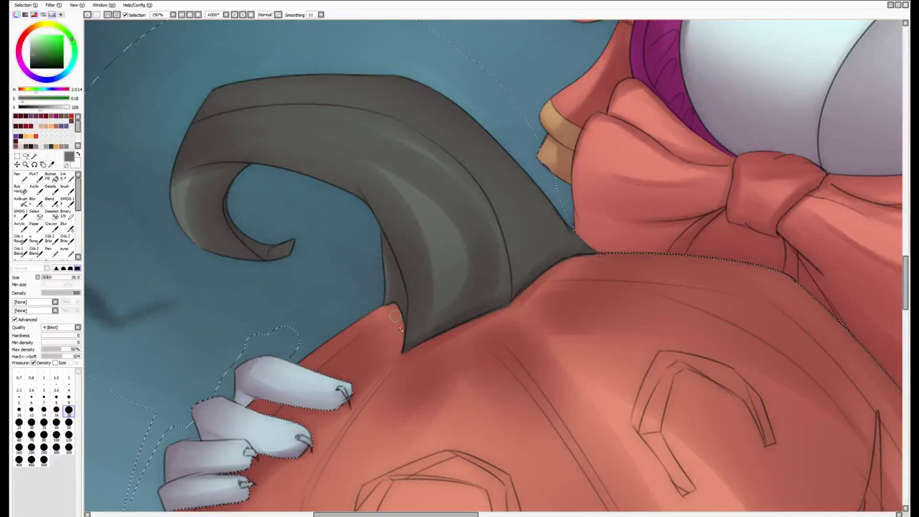
Paint yellow over both of the pumpkin's carved eyes with the Brush
scroll(400, 327, down, 4)
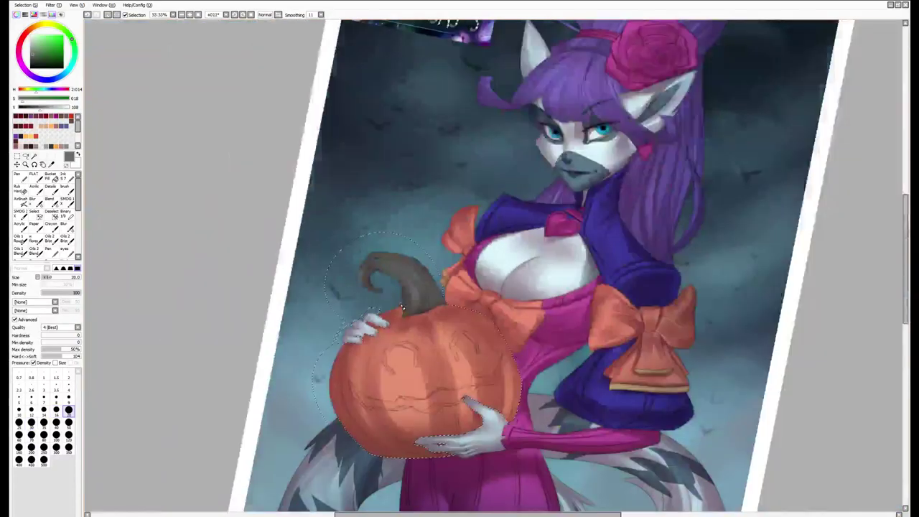
scroll(403, 307, up, 1)
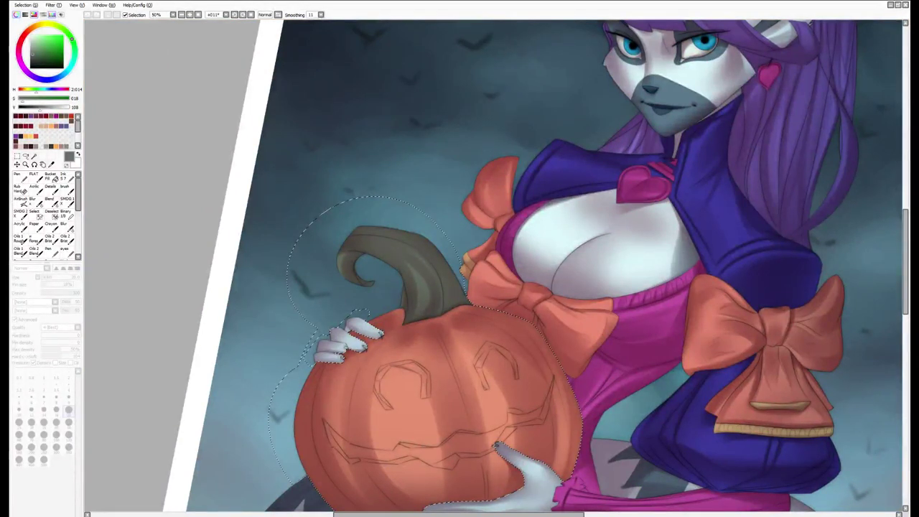
scroll(426, 308, down, 1)
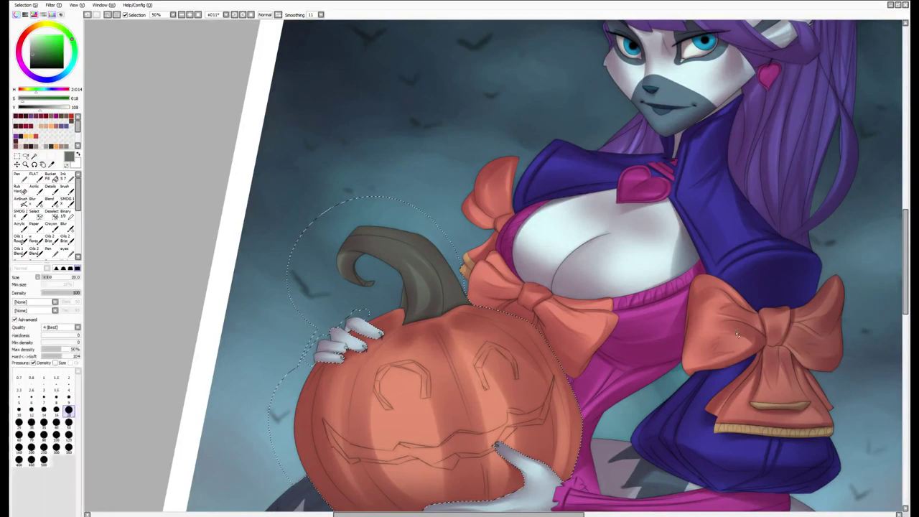
scroll(426, 308, down, 3)
scroll(426, 63, up, 3)
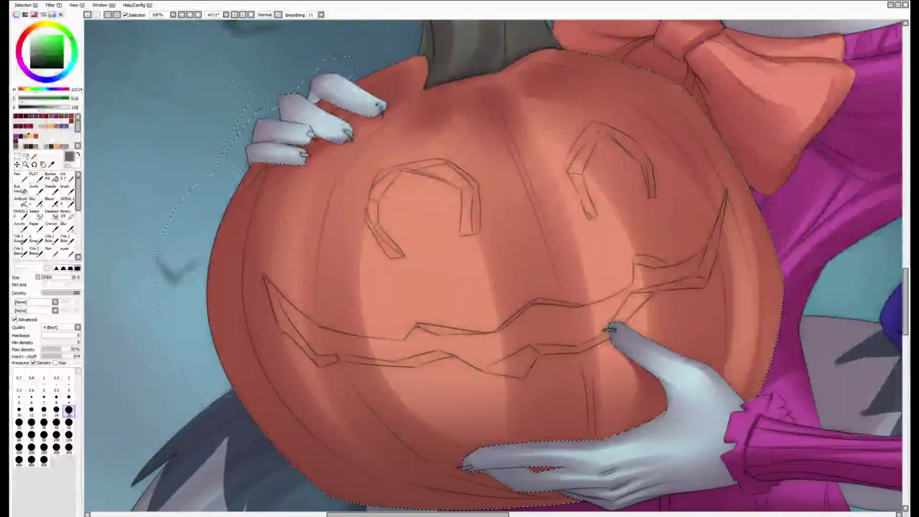
key(b)
scroll(374, 122, up, 3)
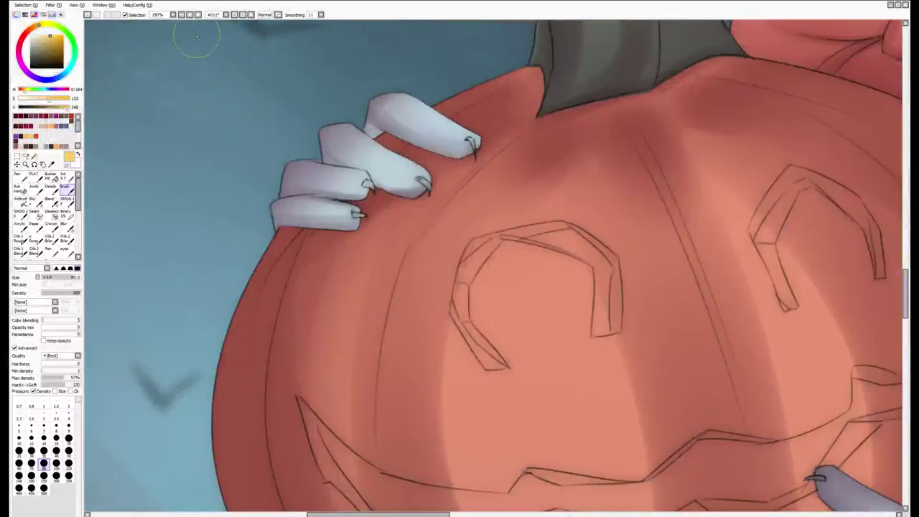
scroll(377, 131, up, 1)
mouse_move(451, 175)
mouse_down()
mouse_move(406, 392)
mouse_move(517, 344)
mouse_up()
drag(607, 345, 396, 308)
mouse_move(682, 301)
mouse_down()
mouse_move(589, 143)
mouse_move(718, 237)
mouse_move(594, 147)
mouse_up()
Paint yellow over the pumpkin's entire carved mouth at brush size 120
drag(646, 280, 546, 345)
mouse_move(689, 323)
mouse_down()
mouse_move(718, 165)
mouse_move(517, 402)
mouse_move(402, 431)
mouse_up()
mouse_move(430, 402)
mouse_down()
mouse_move(574, 294)
mouse_move(560, 281)
mouse_move(632, 237)
mouse_up()
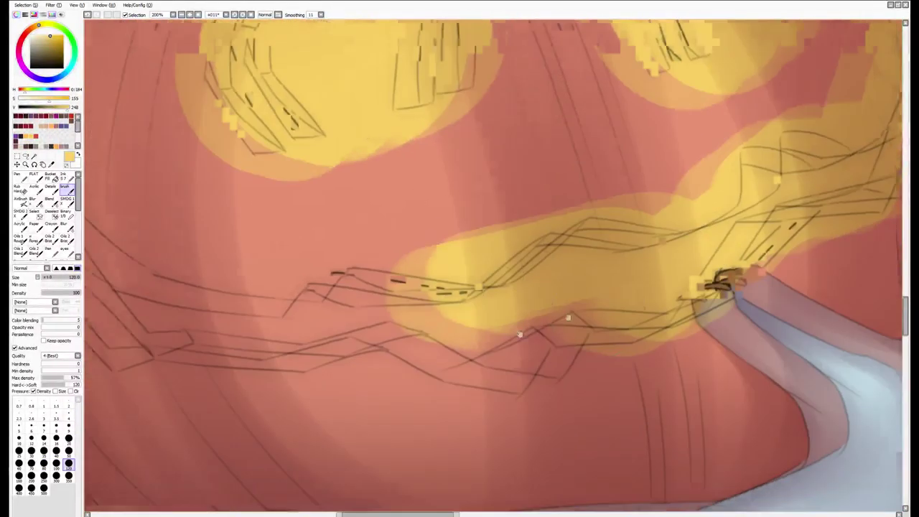
mouse_move(646, 316)
mouse_down()
mouse_move(567, 333)
mouse_move(491, 297)
mouse_move(333, 299)
mouse_move(325, 316)
mouse_move(254, 337)
mouse_move(427, 352)
mouse_up()
drag(445, 402, 201, 180)
mouse_move(330, 237)
mouse_down()
mouse_move(516, 322)
mouse_move(769, 312)
mouse_move(482, 355)
mouse_move(549, 427)
mouse_move(713, 328)
mouse_move(352, 328)
mouse_up()
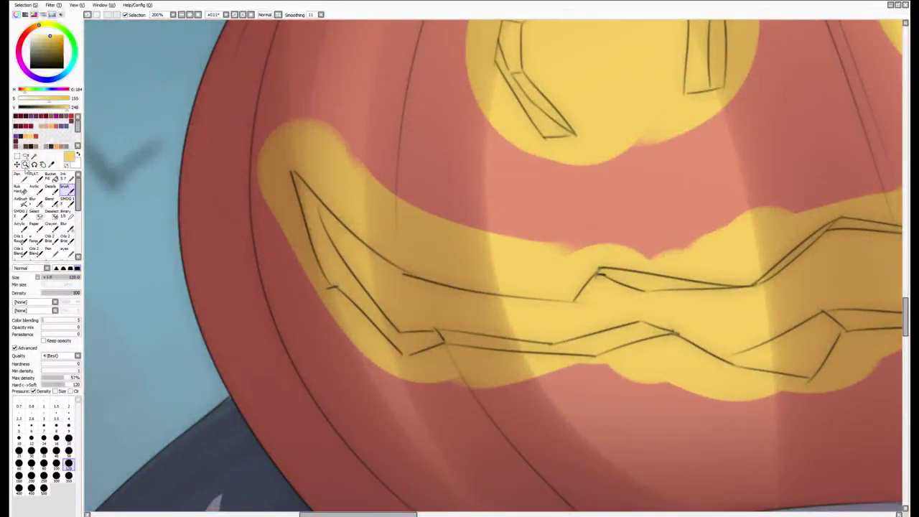
Try to select the mouth area with the Magic Wand, testing different selection modes and sources
click(34, 156)
click(301, 237)
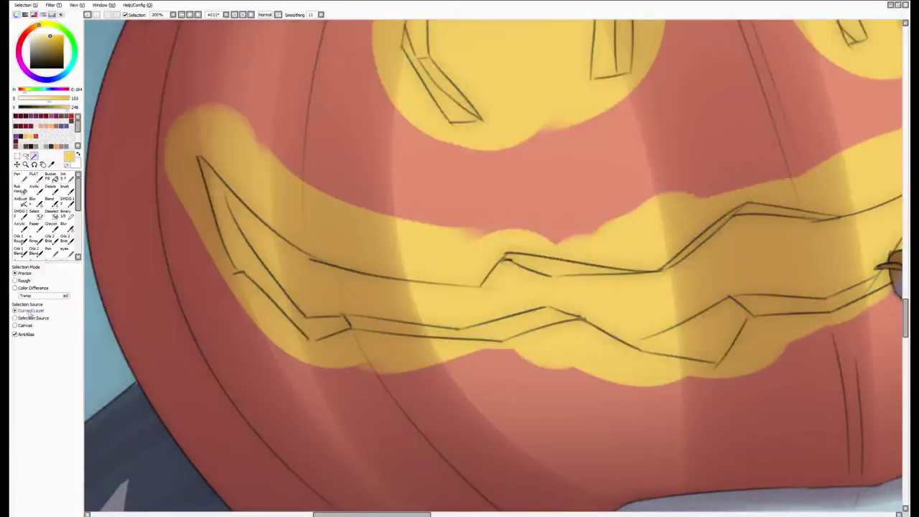
click(15, 318)
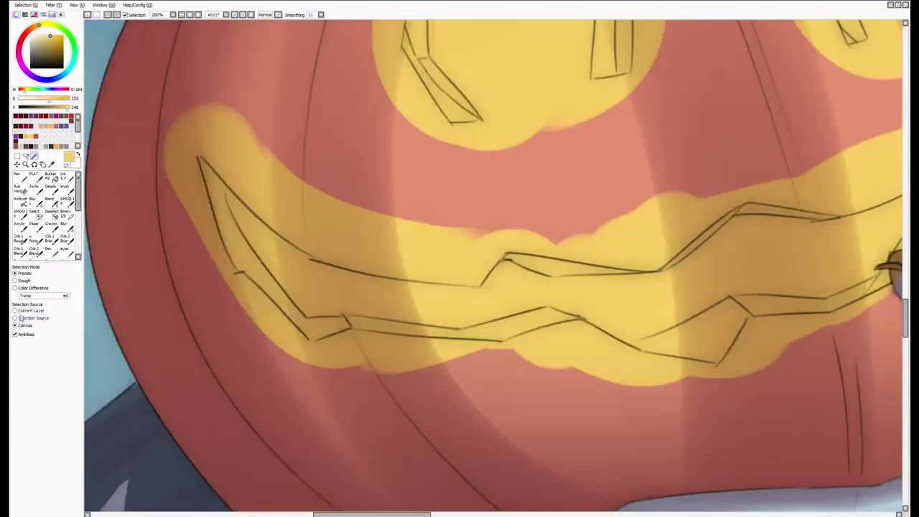
click(15, 310)
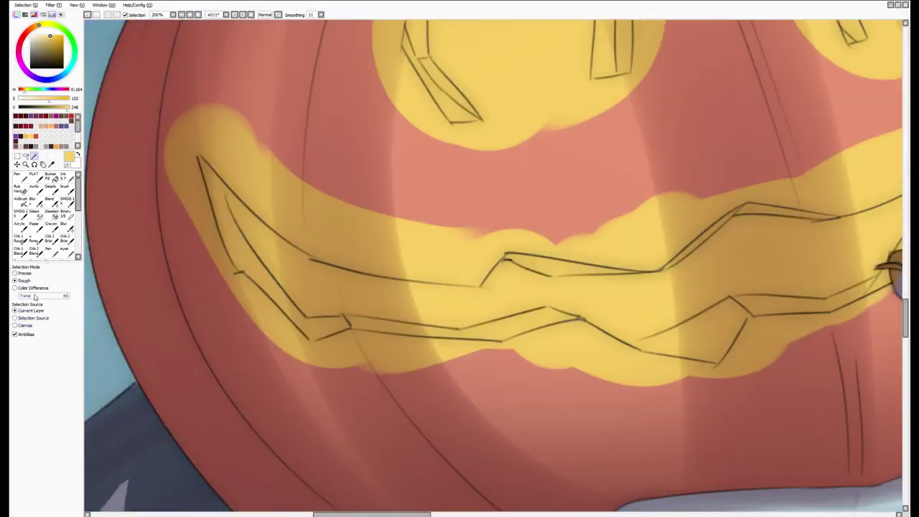
click(15, 288)
click(15, 272)
Close the outline gap at the carved mouth's left corner with the black Brush at size 3.5 and density 46
scroll(209, 252, down, 3)
key(b)
key(d)
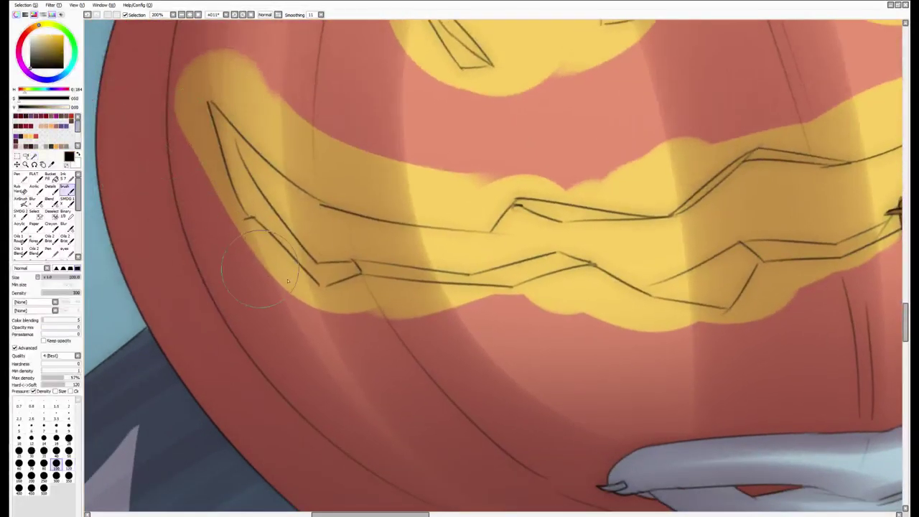
key(bracketleft)
key(bracketleft)
key(bracketleft)
key(bracketleft)
key(bracketleft)
key(bracketleft)
key(bracketleft)
key(bracketleft)
key(bracketleft)
key(bracketleft)
key(bracketleft)
key(bracketleft)
key(bracketleft)
key(bracketleft)
key(bracketleft)
key(bracketleft)
key(bracketleft)
key(bracketleft)
key(bracketleft)
key(bracketleft)
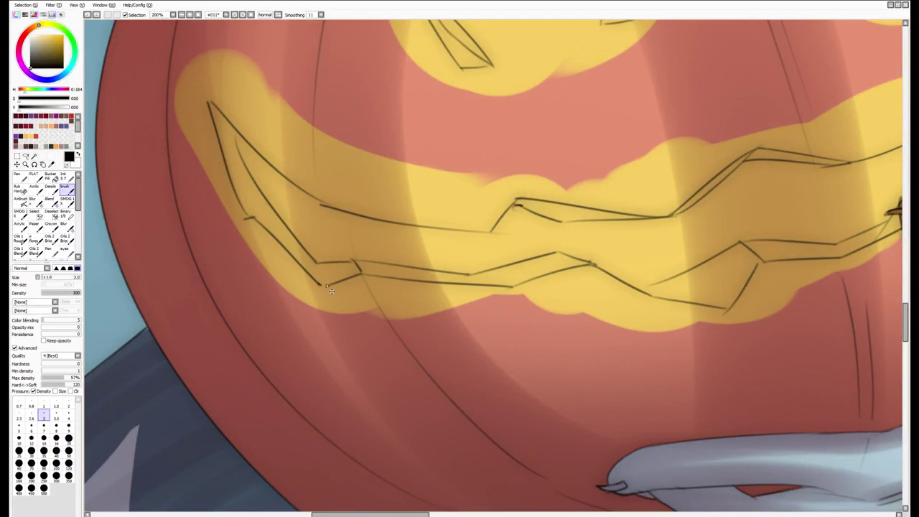
key(bracketleft)
key(bracketleft)
key(bracketleft)
drag(68, 296, 59, 294)
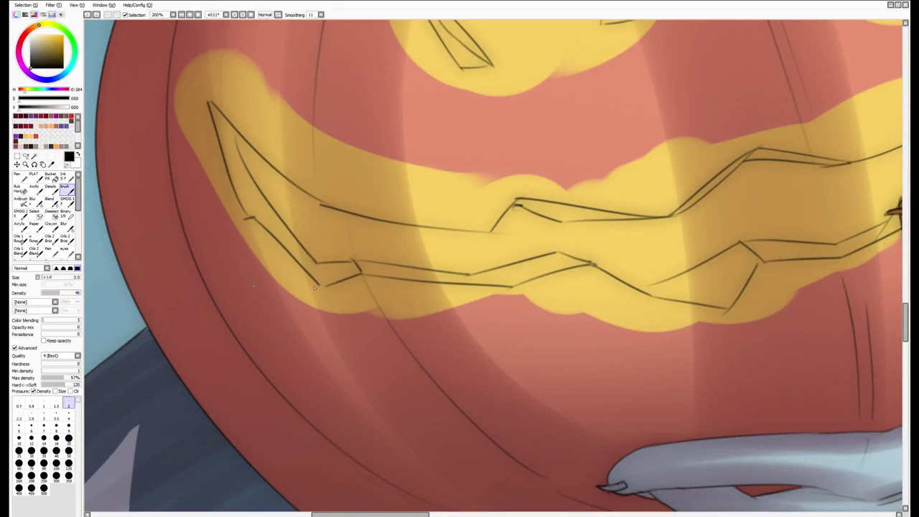
key(bracketright)
key(bracketright)
key(bracketright)
key(bracketright)
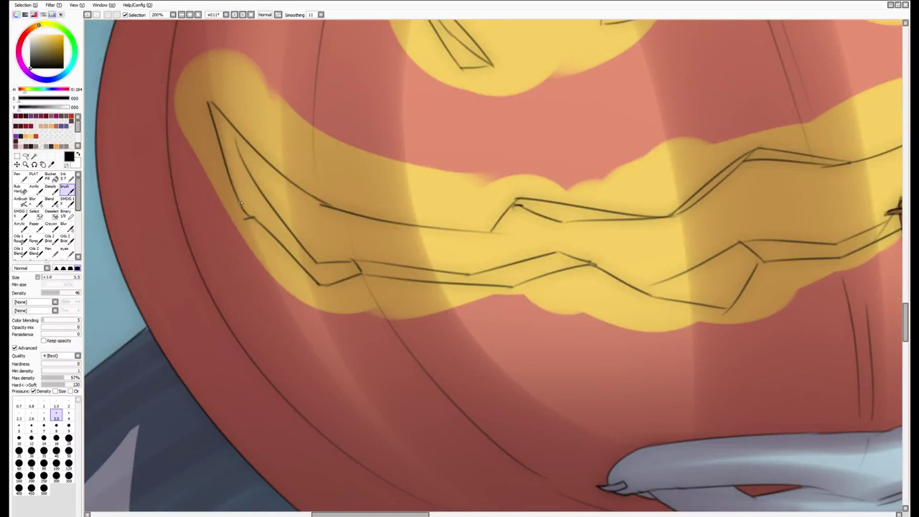
Close the remaining gaps in the carved mouth's outline from its middle to its right corner with the Brush
drag(520, 276, 449, 307)
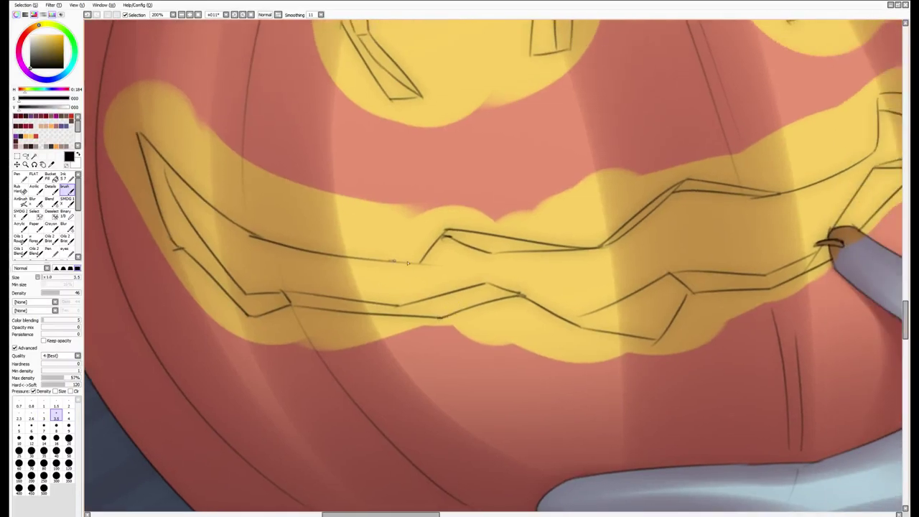
drag(594, 274, 489, 271)
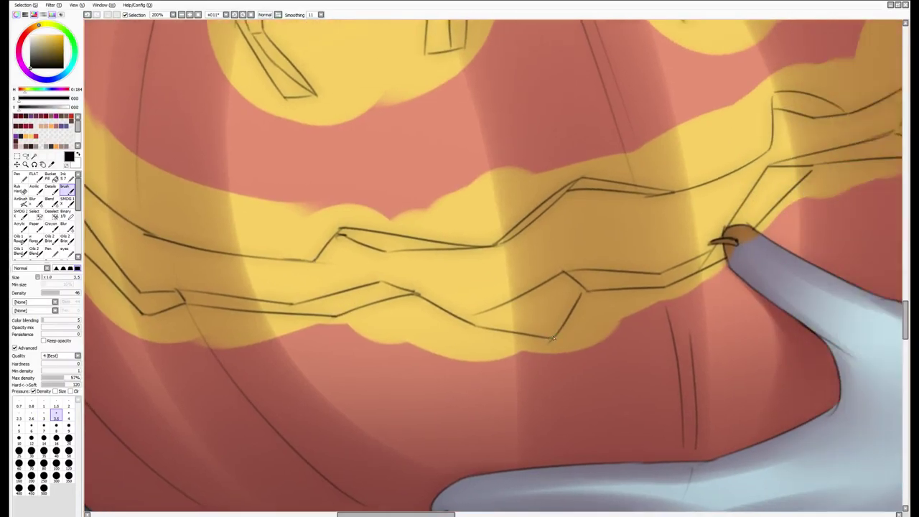
key(e)
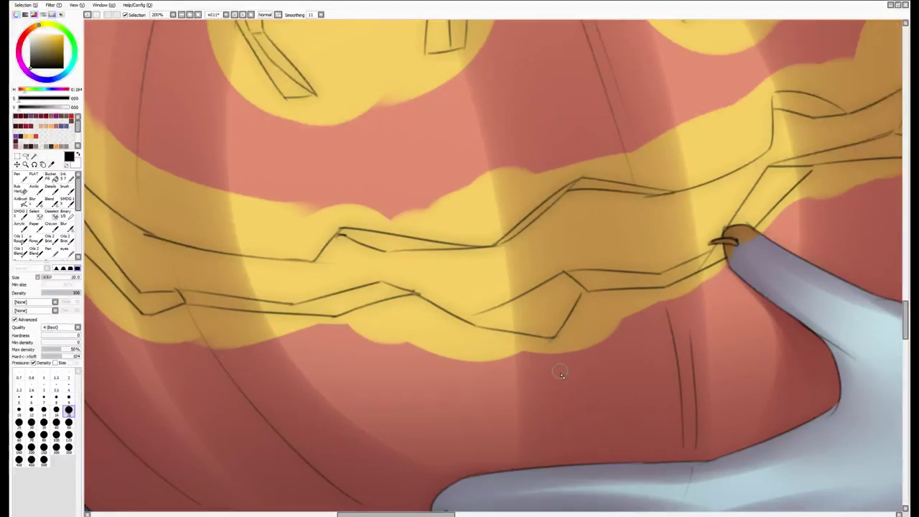
key(b)
drag(812, 171, 664, 265)
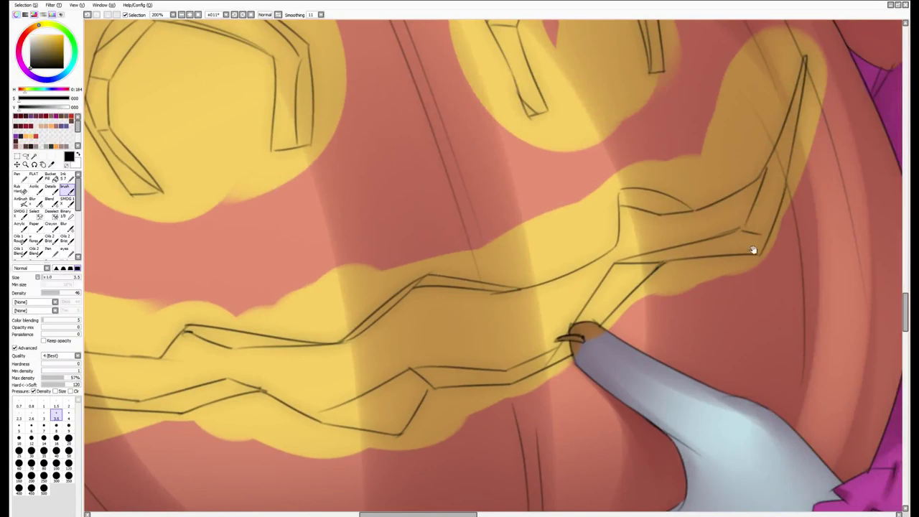
drag(767, 245, 605, 233)
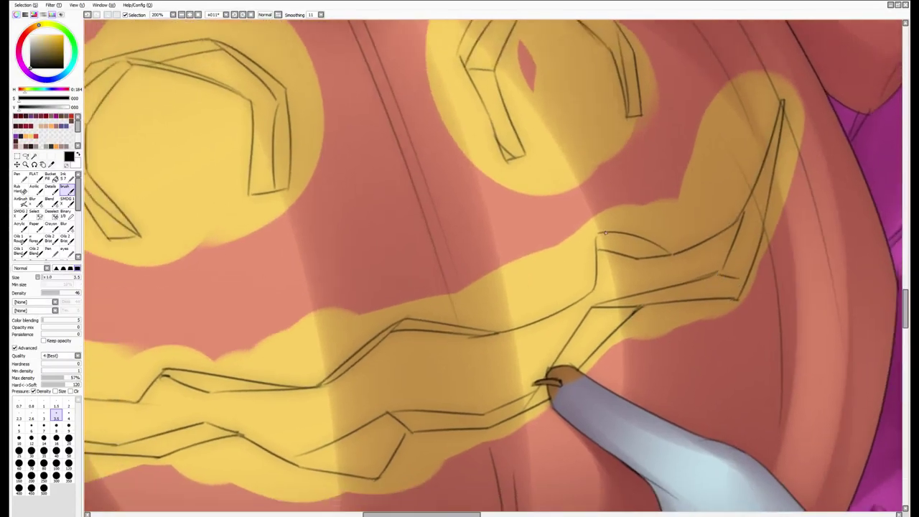
drag(510, 314, 725, 222)
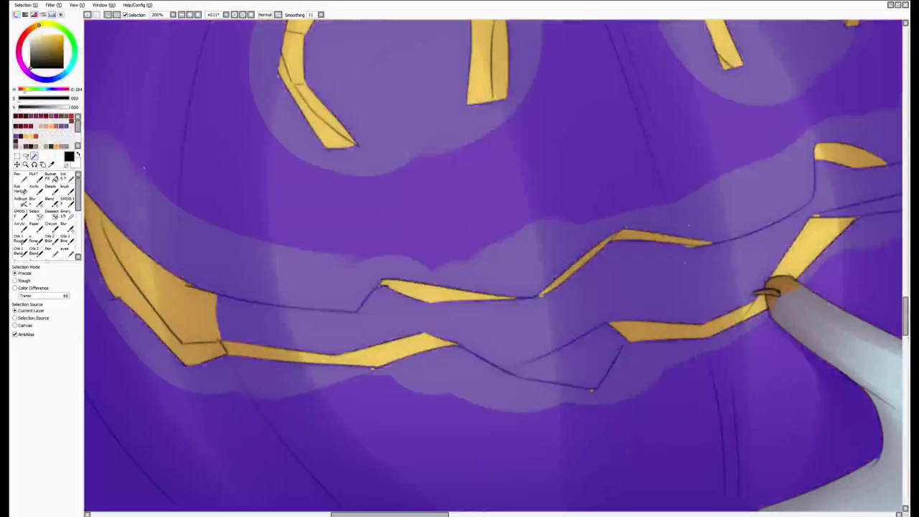
Try selecting the areas outside the carved face with the Magic Wand in Precise mode, and undo the selection
scroll(322, 164, down, 2)
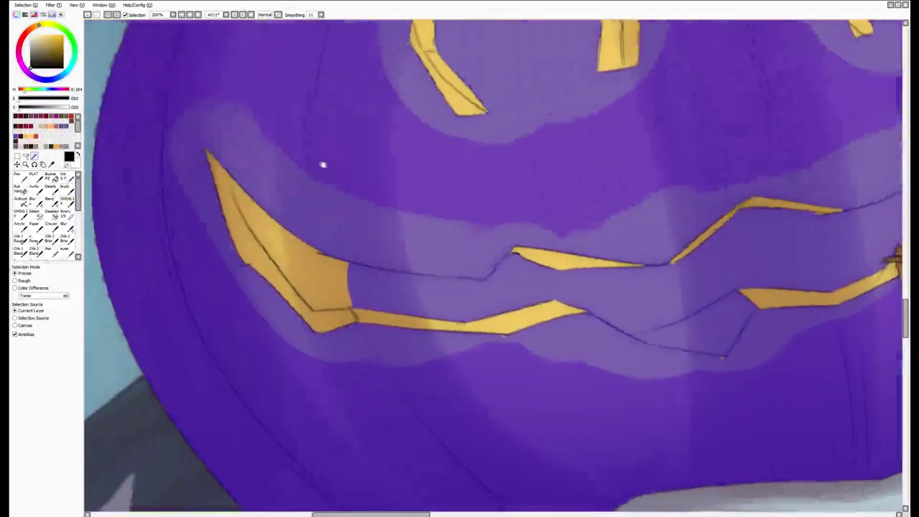
scroll(223, 187, up, 2)
drag(619, 224, 557, 225)
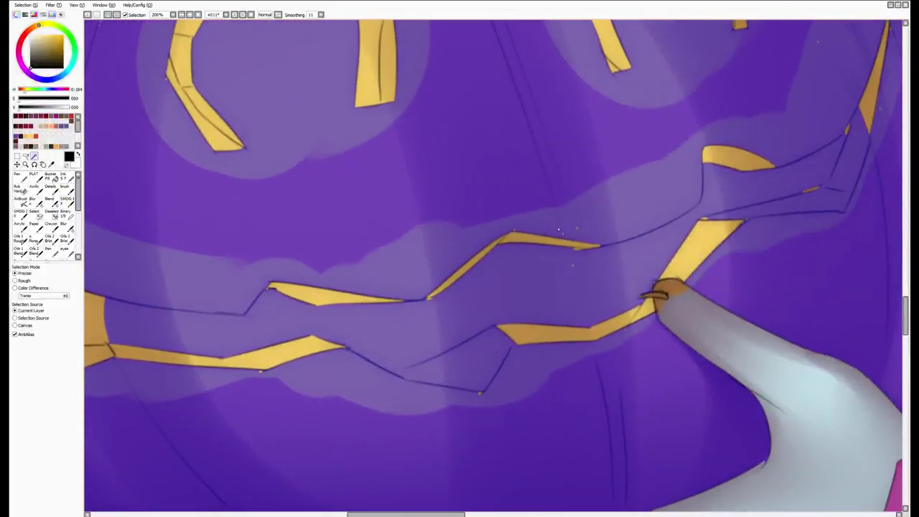
key(ctrl+z)
Patch the leaking mouth outline, reselect the area outside the carved eyes and mouth, and clear the excess yellow there
key(b)
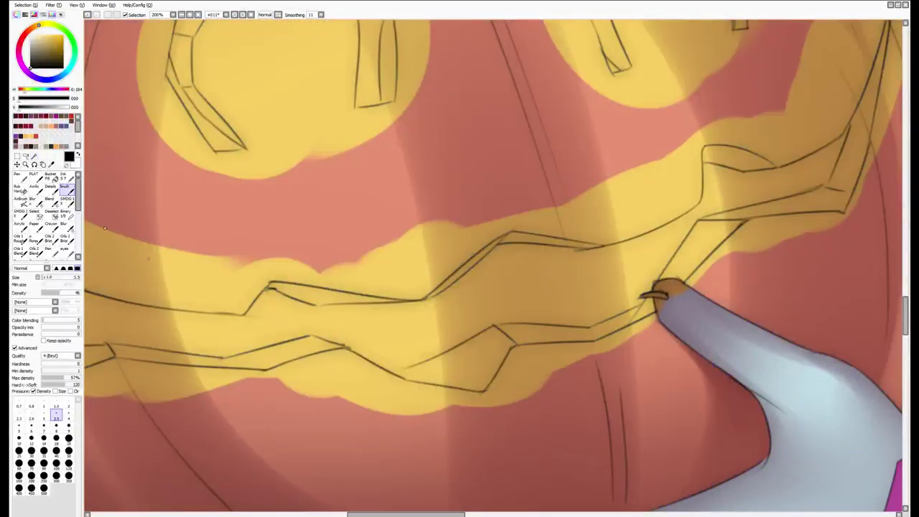
key(m)
key(ctrl+y)
scroll(464, 328, up, 2)
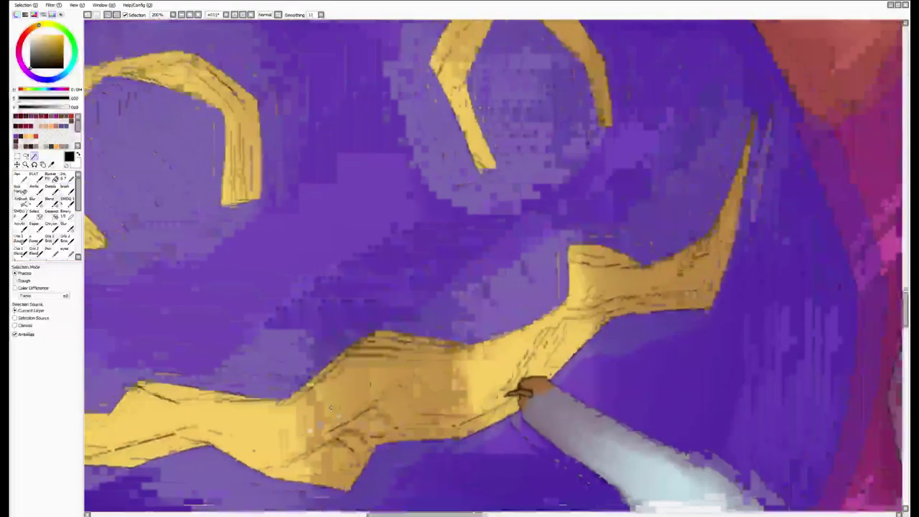
scroll(330, 408, down, 3)
key(ctrl+z)
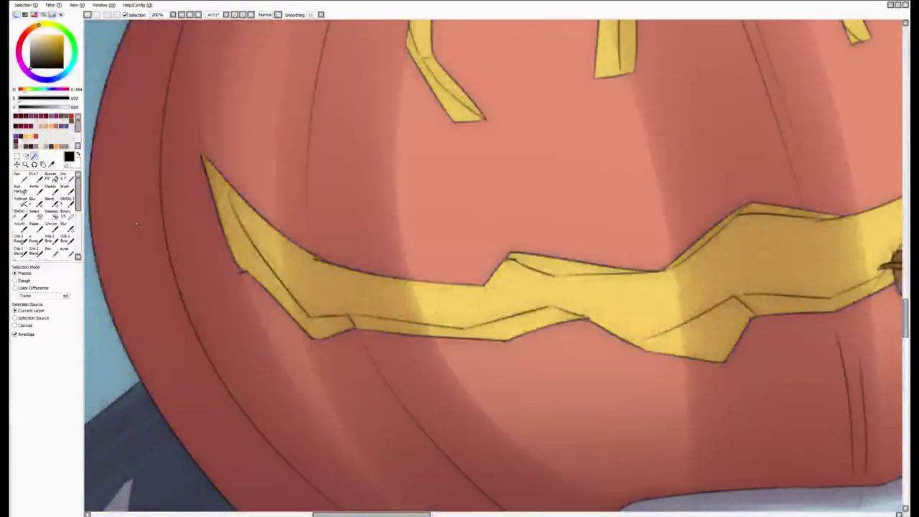
Erase the leftover yellow traces around the carved mouth and both eyes with the Eraser at size 20
key(b)
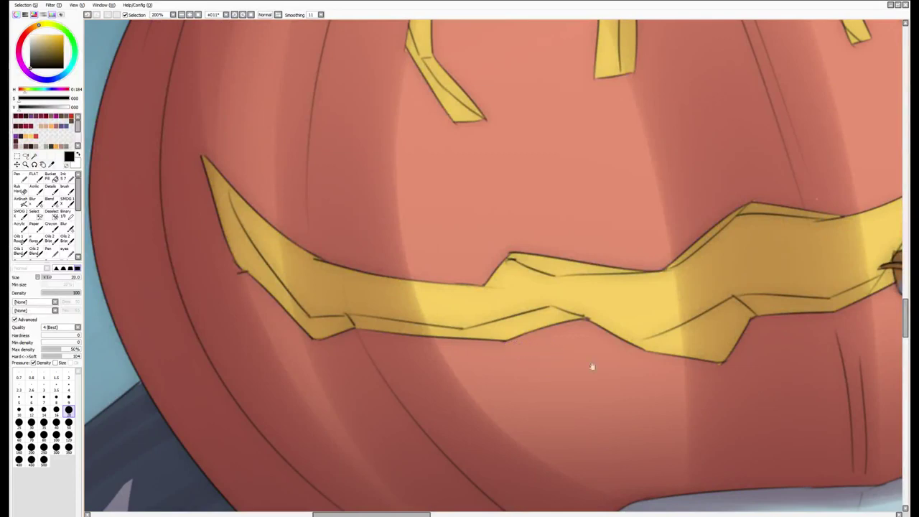
mouse_move(733, 373)
mouse_down()
mouse_move(598, 388)
mouse_move(538, 371)
mouse_up()
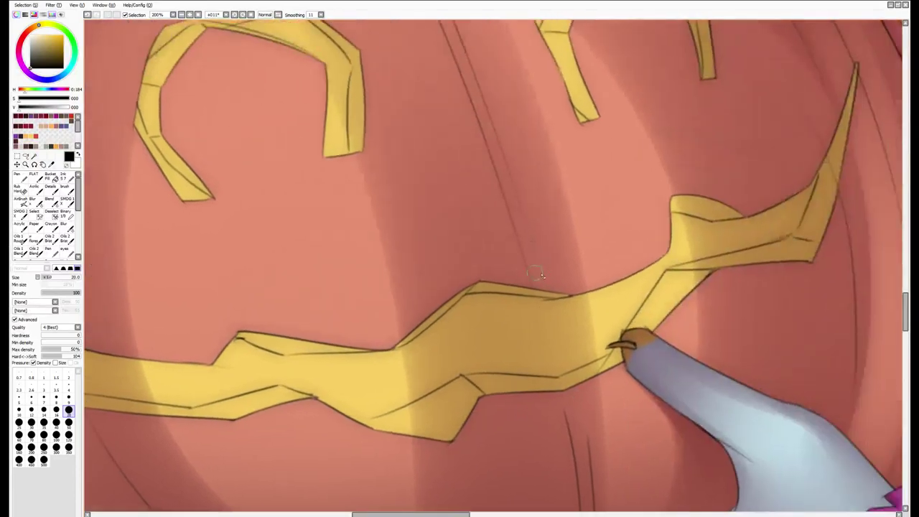
drag(482, 273, 477, 141)
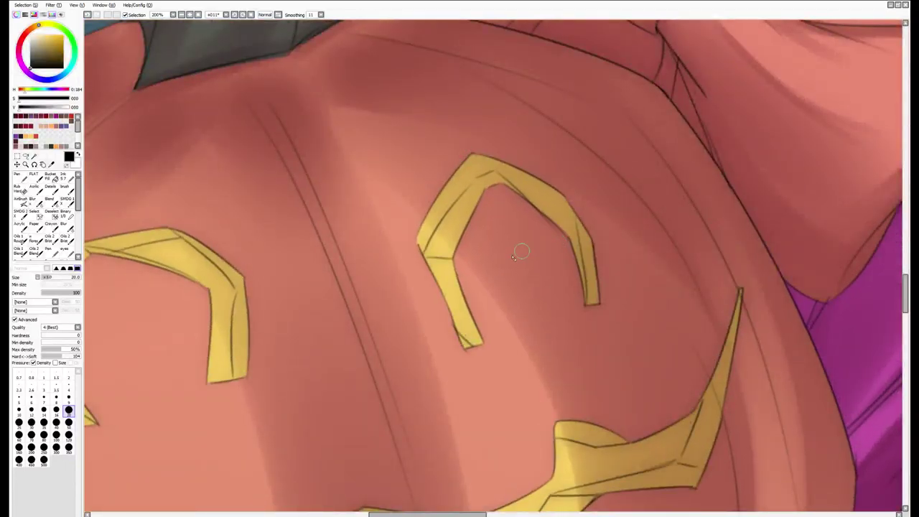
drag(459, 276, 338, 277)
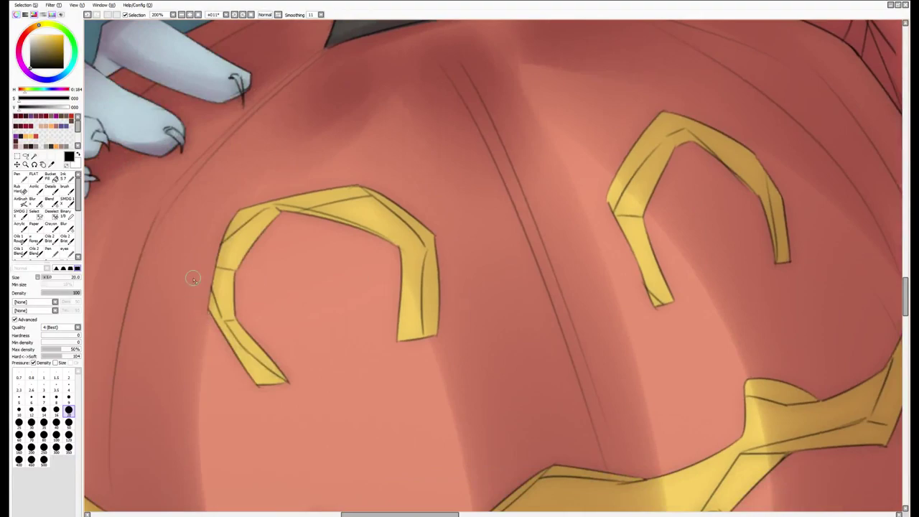
scroll(193, 278, down, 3)
Examine the pumpkin's yellow face up close and against the whole painting
key(End)
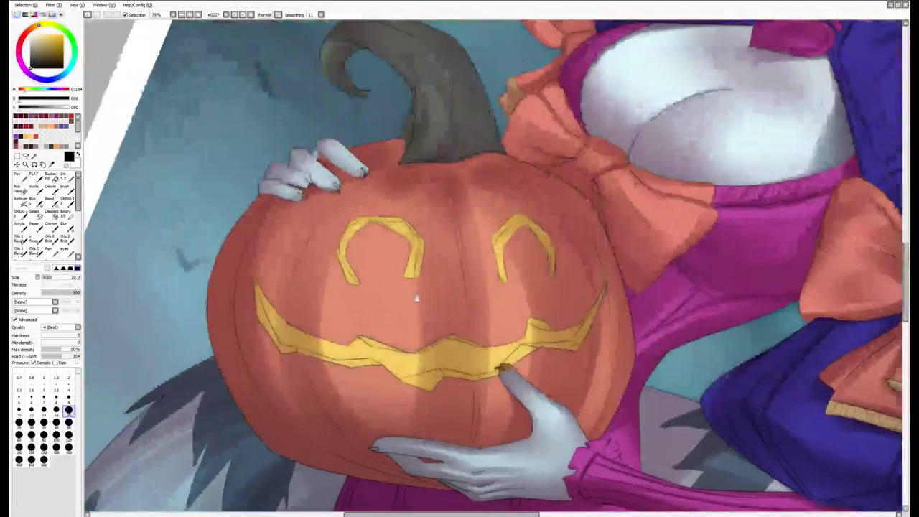
scroll(225, 263, left, 2)
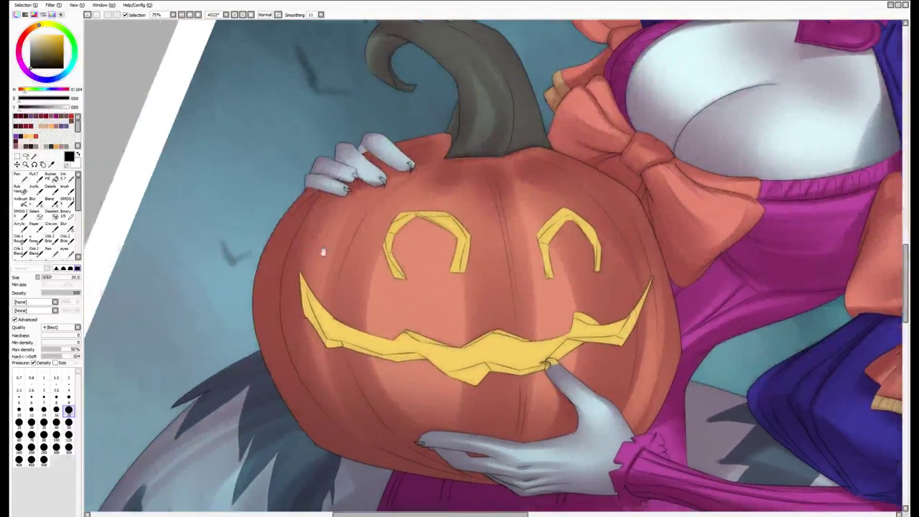
scroll(283, 302, down, 3)
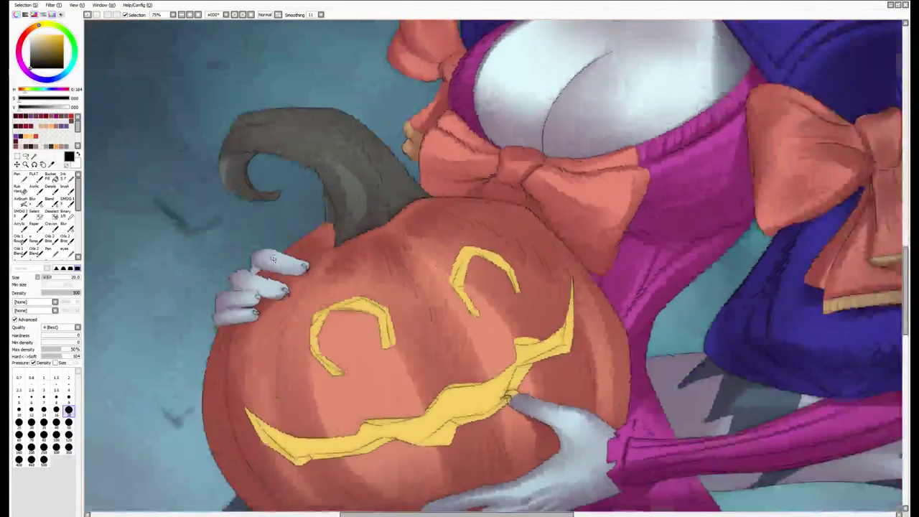
key(Home)
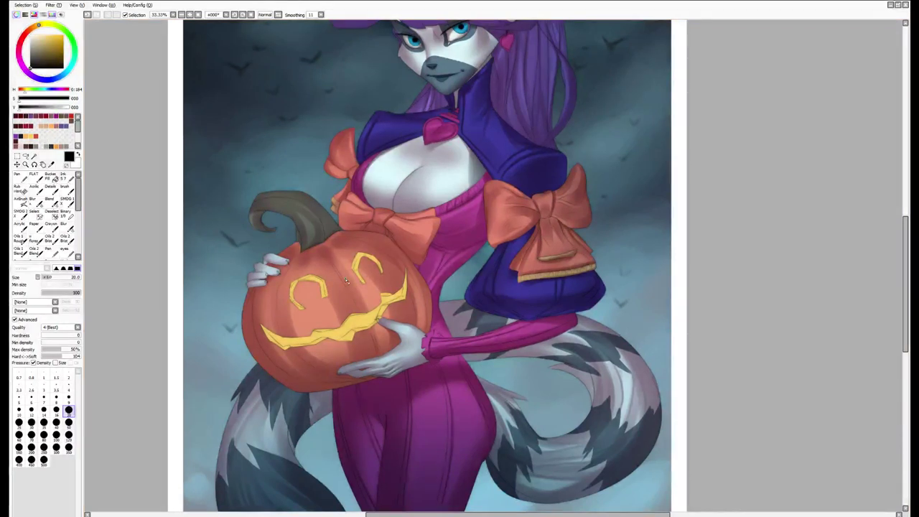
scroll(369, 294, up, 2)
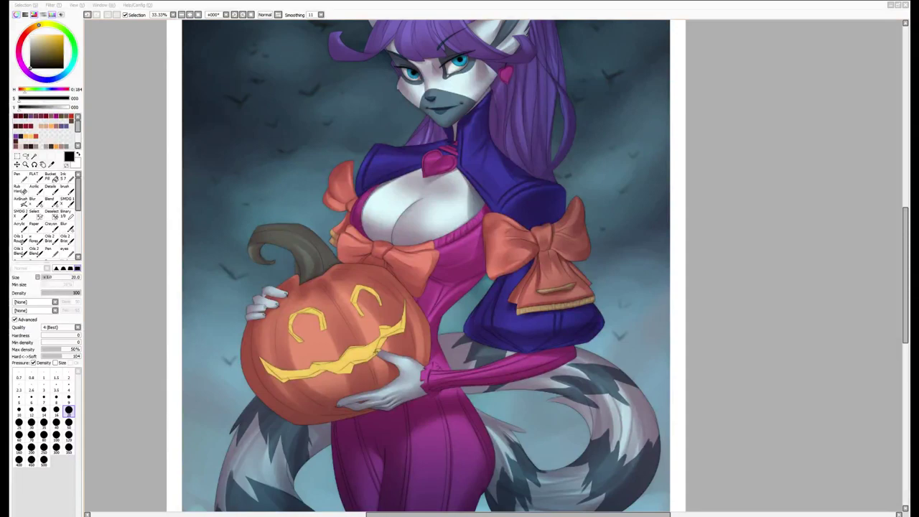
click(455, 311)
scroll(457, 379, down, 2)
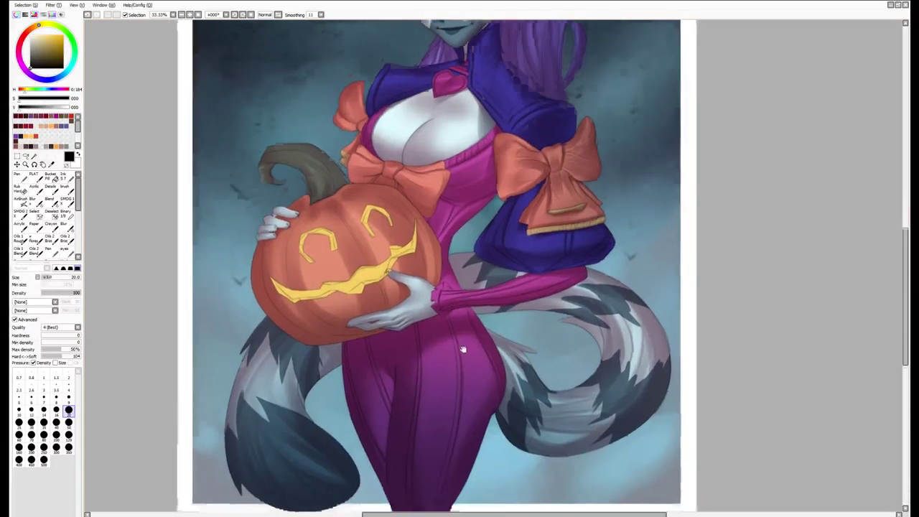
scroll(486, 285, up, 5)
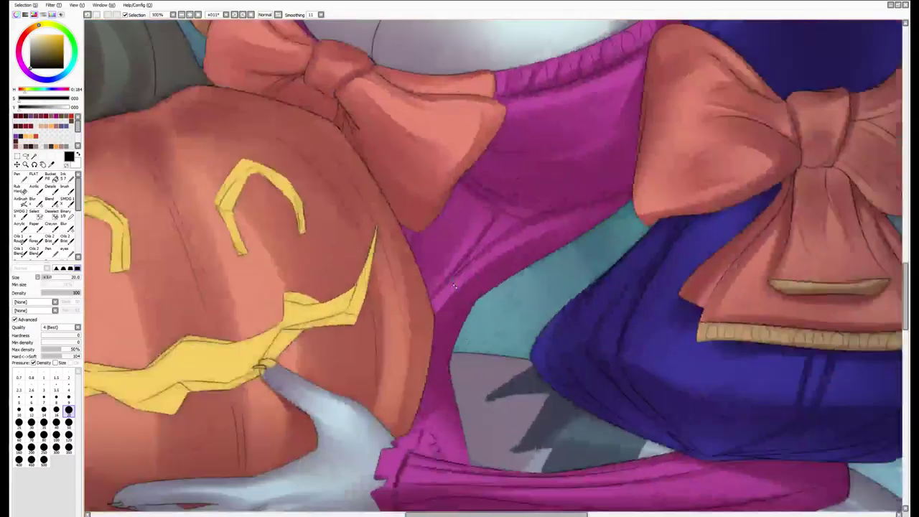
scroll(300, 334, down, 2)
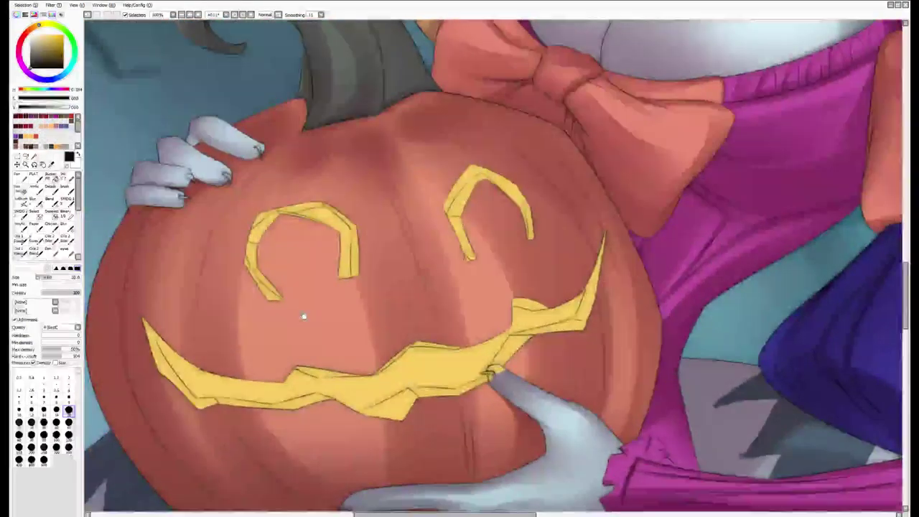
Select the yellow eye and mouth shapes and sample a dark red from the pumpkin's shaded side
scroll(431, 352, up, 2)
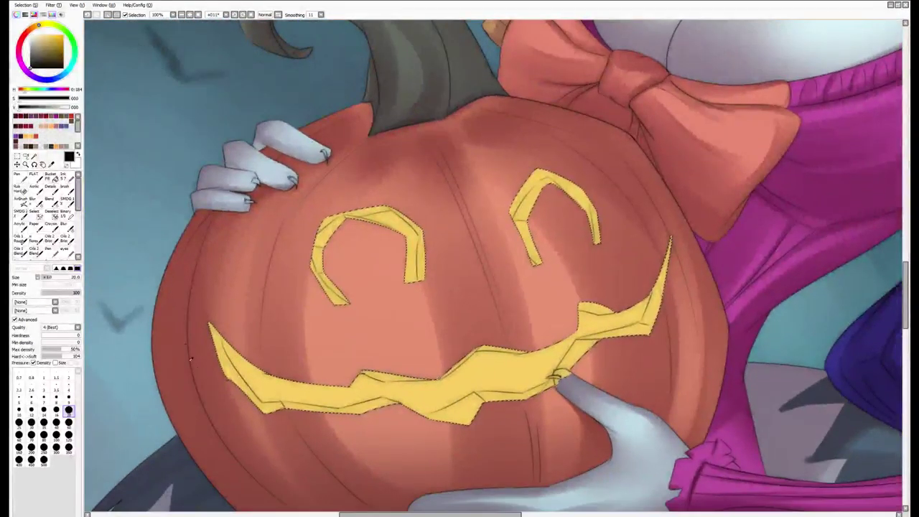
alt+click(201, 361)
alt+click(213, 329)
Try shading the mouth's left corner in dark red with the Brush at size 4, and undo the stroke
key(b)
key(bracketright)
key(bracketright)
key(bracketright)
key(bracketright)
key(bracketright)
key(bracketright)
key(bracketright)
key(bracketright)
key(bracketright)
key(bracketright)
key(bracketright)
key(bracketright)
key(bracketright)
key(bracketright)
key(bracketright)
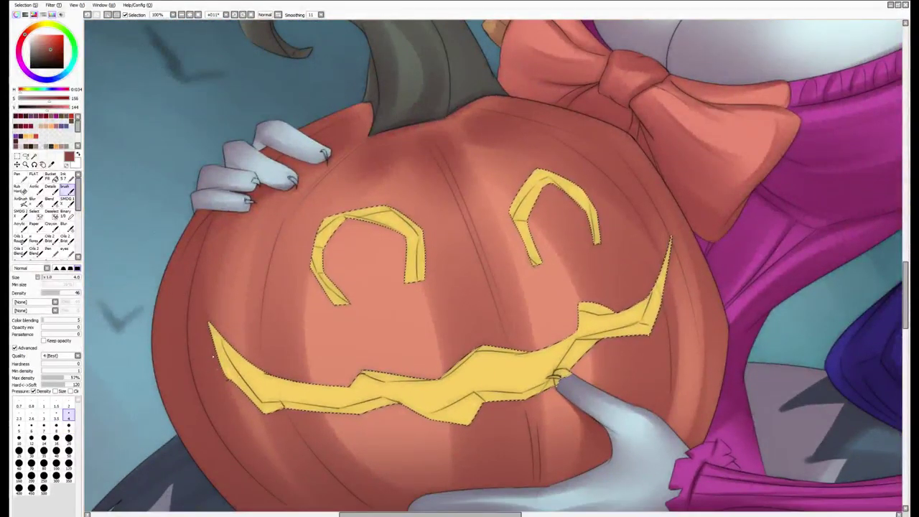
drag(211, 327, 238, 393)
key(ctrl+z)
Shade the lower cut edge of the pumpkin's carved mouth in dark red with a soft brush at size 80
key(n)
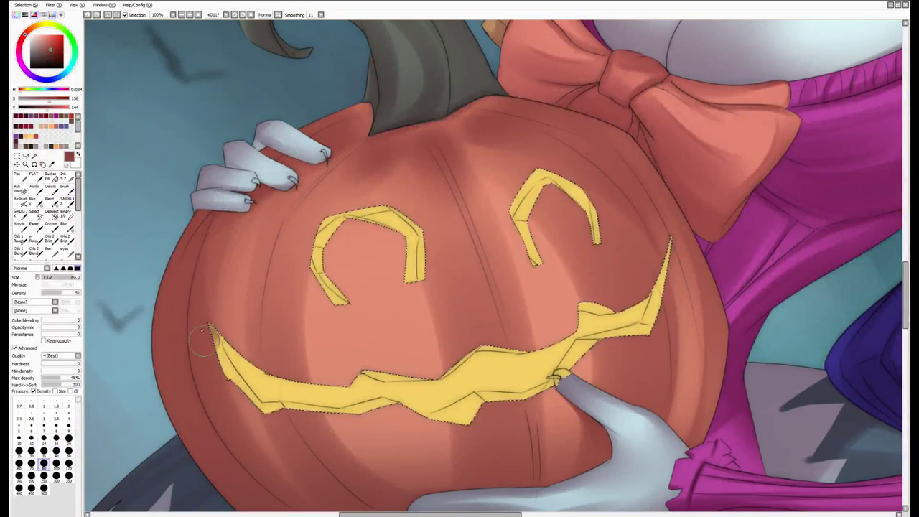
drag(210, 323, 255, 408)
key(Home)
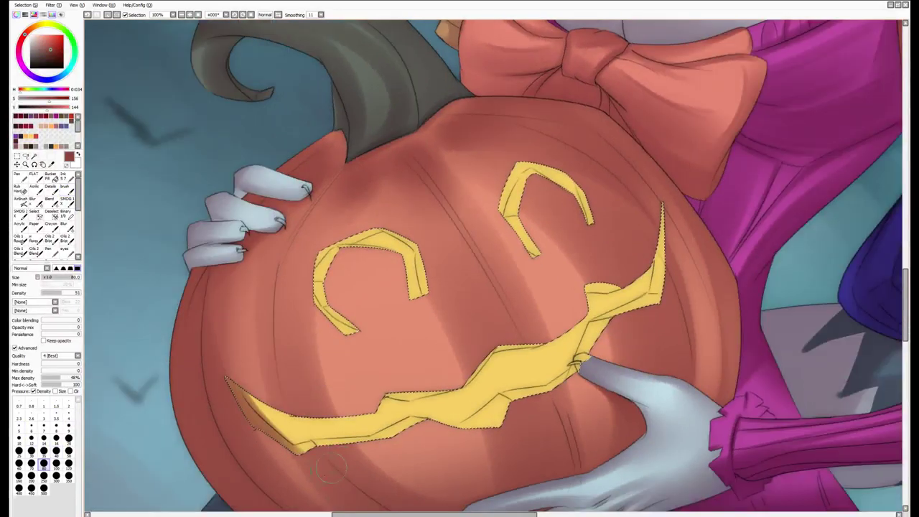
mouse_move(395, 447)
mouse_down()
mouse_move(418, 432)
mouse_move(467, 429)
mouse_move(474, 442)
mouse_move(511, 407)
mouse_up()
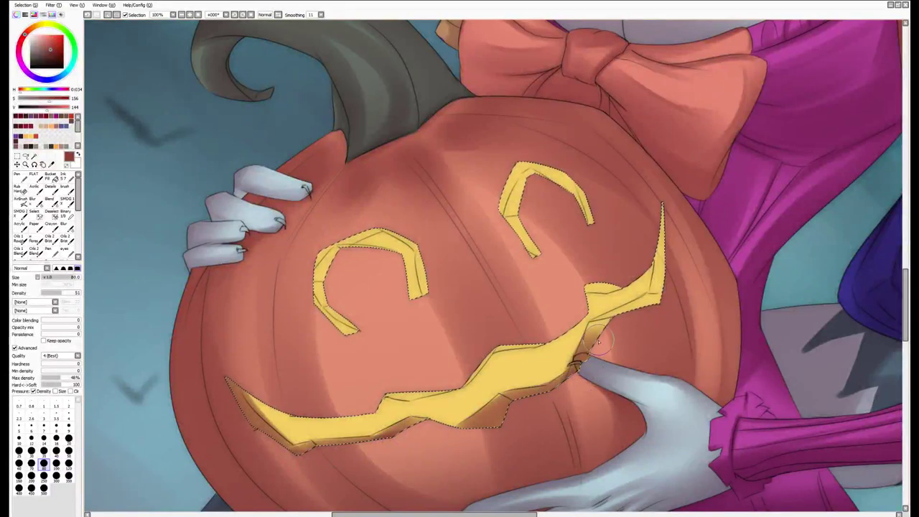
scroll(580, 268, down, 1)
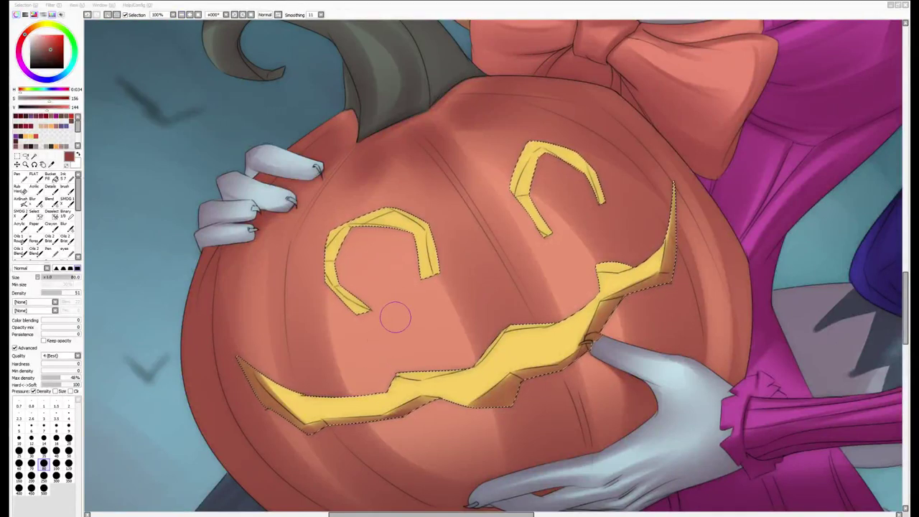
drag(397, 355, 430, 321)
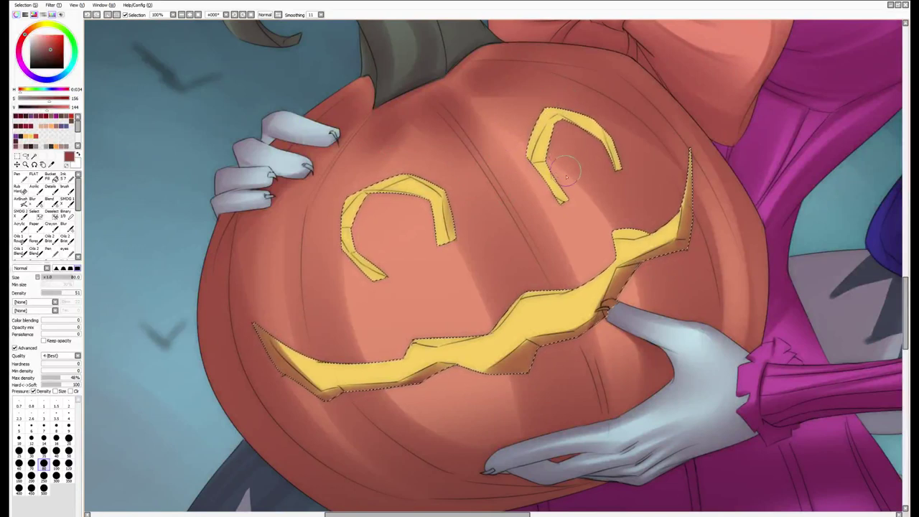
Shade the inner cut edges of both carved eyes in dark red
drag(571, 188, 550, 155)
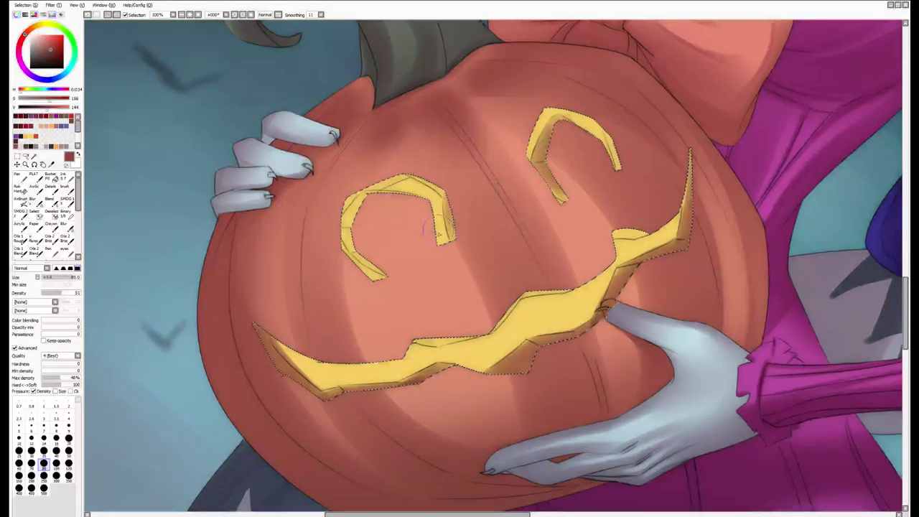
key(e)
key(b)
mouse_move(359, 216)
mouse_down()
mouse_move(347, 234)
mouse_move(350, 213)
mouse_move(372, 197)
mouse_move(350, 232)
mouse_move(405, 277)
mouse_move(442, 272)
mouse_move(468, 234)
mouse_up()
Deepen the cut edge at the mouth's right corner in sampled orange-brown with the Brush at size 50, and deselect the face
right_click(434, 195)
key(bracketright)
key(bracketright)
mouse_move(300, 294)
mouse_down()
mouse_move(327, 325)
mouse_move(286, 278)
mouse_move(315, 316)
mouse_move(343, 326)
mouse_up()
right_click(402, 345)
key(bracketleft)
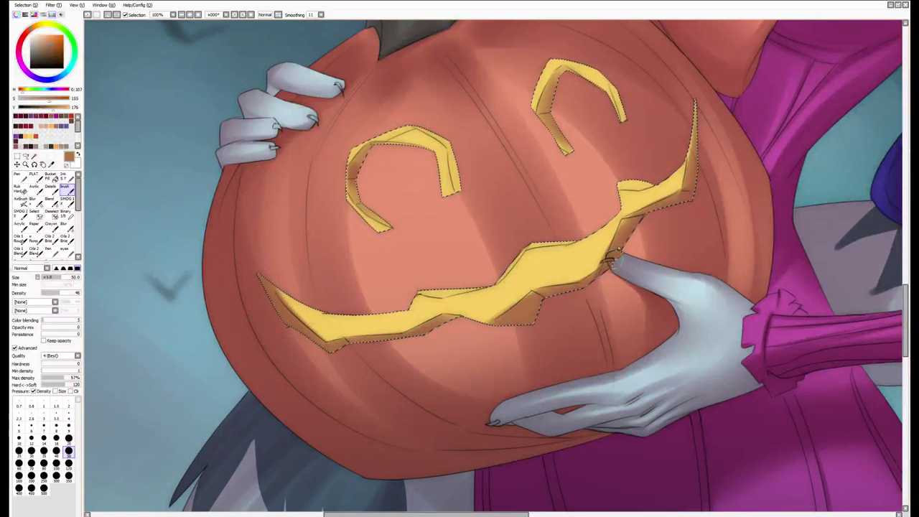
drag(691, 199, 671, 215)
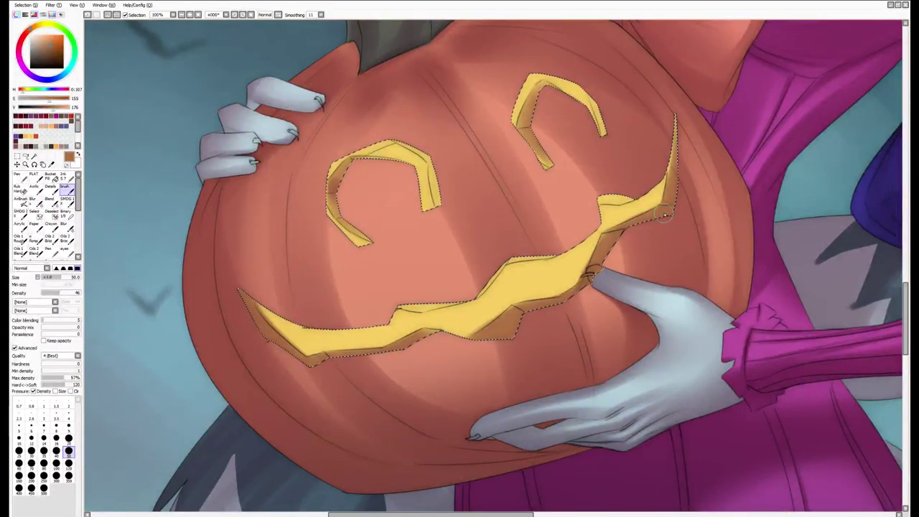
mouse_move(663, 205)
mouse_down()
mouse_move(652, 193)
mouse_move(667, 195)
mouse_up()
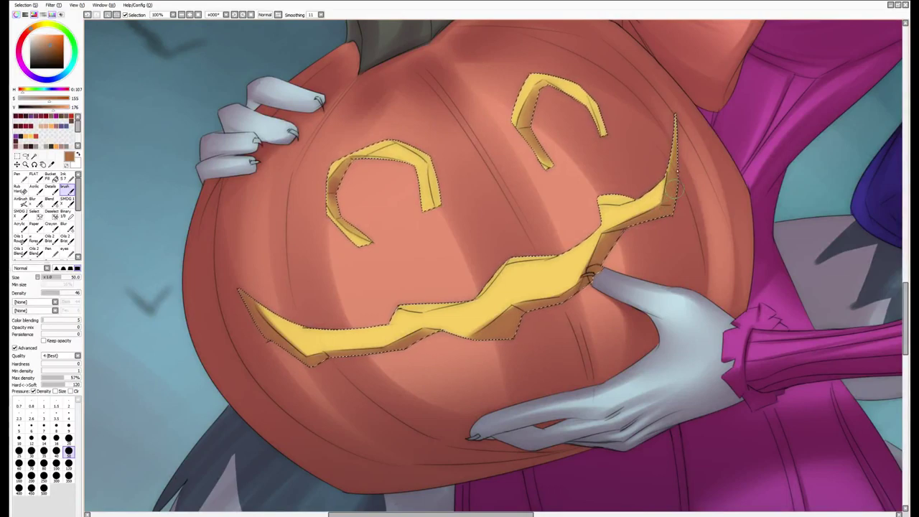
key(ctrl+d)
Tint the selected pumpkin skin a warmer orange with golden yellow using a soft brush at size 500, and clear the selection
scroll(338, 139, down, 10)
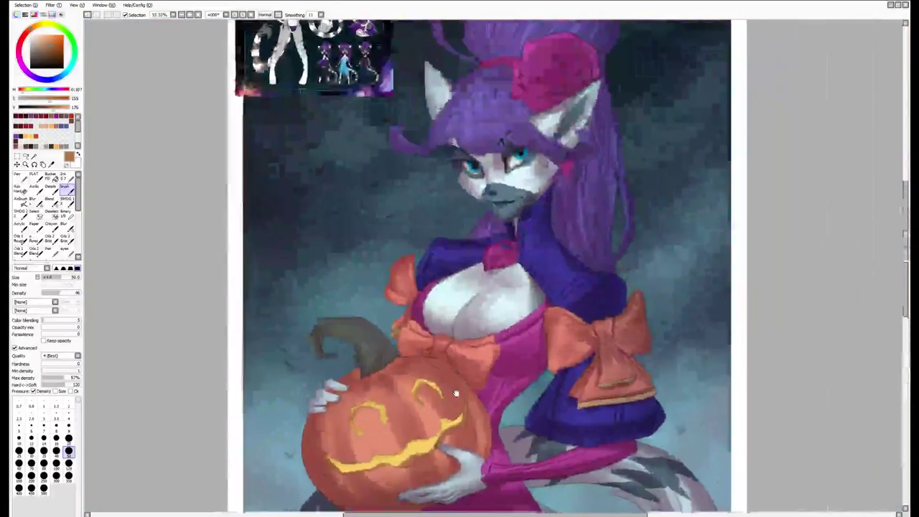
scroll(339, 139, up, 4)
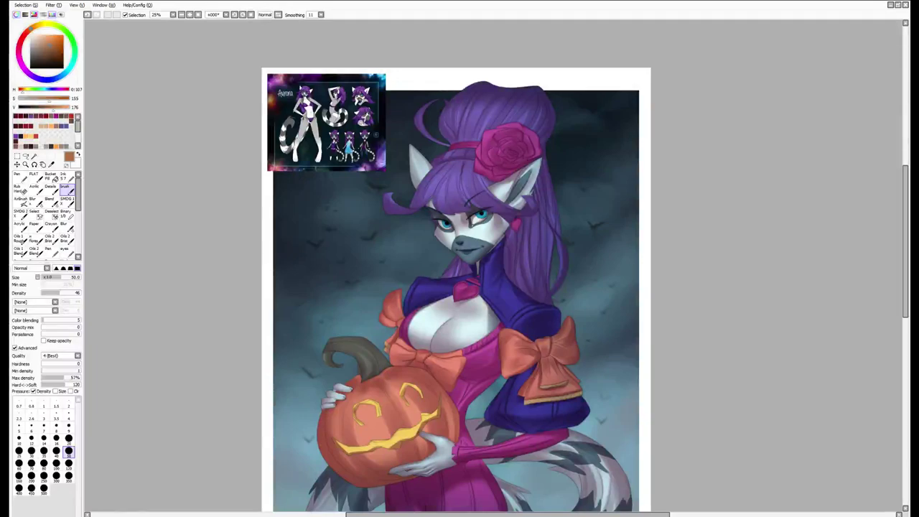
scroll(558, 296, up, 5)
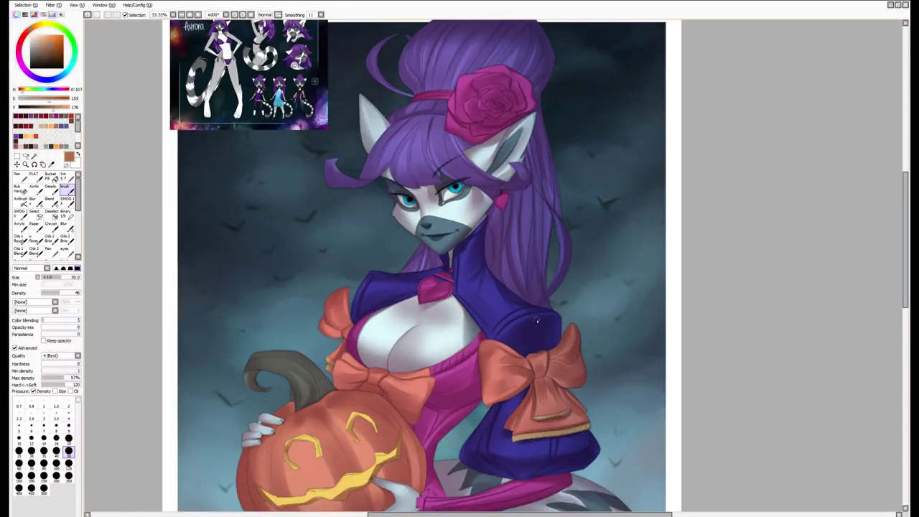
scroll(479, 345, down, 2)
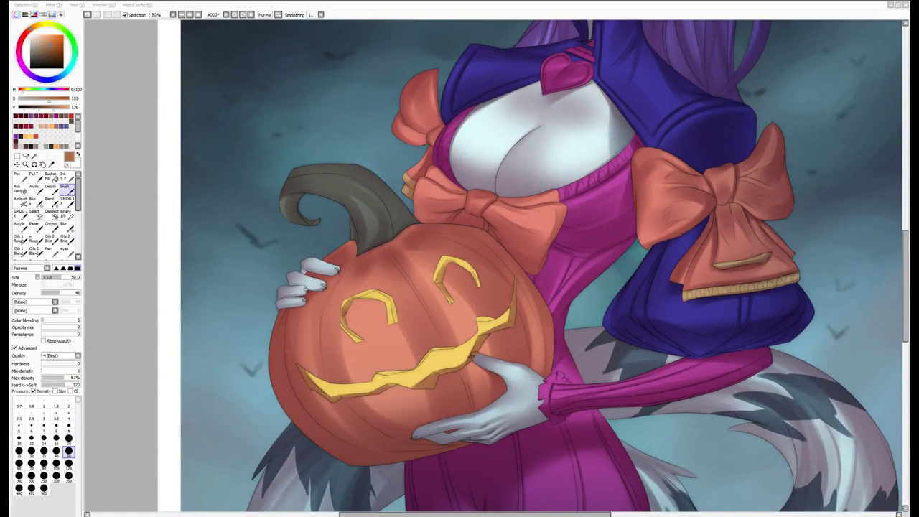
scroll(522, 267, down, 1)
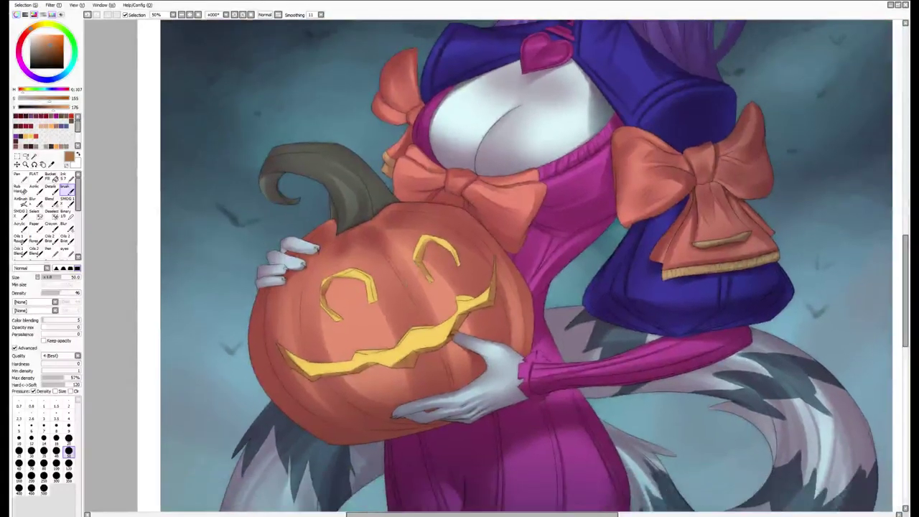
key(e)
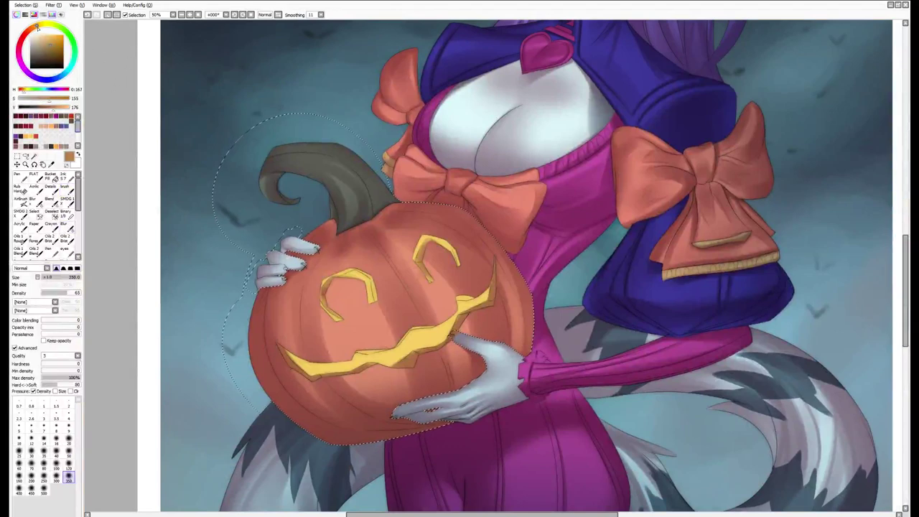
click(60, 37)
key(bracketright)
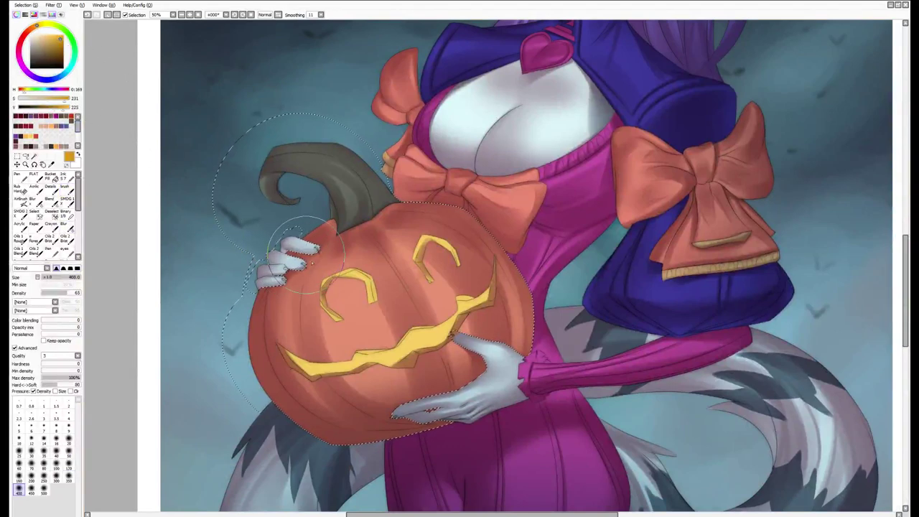
key(bracketright)
mouse_move(304, 252)
mouse_down()
mouse_move(345, 230)
mouse_move(445, 230)
mouse_move(402, 237)
mouse_move(344, 323)
mouse_move(302, 337)
mouse_up()
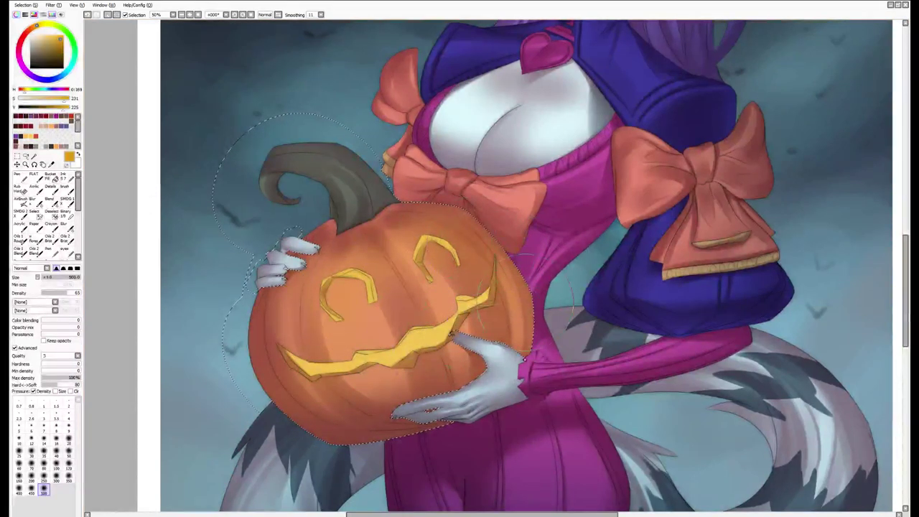
scroll(541, 334, right, 1)
key(ctrl+d)
Clean up the colour around the thumb's claw beside the mouth with the Eraser at size 5
alt+click(287, 240)
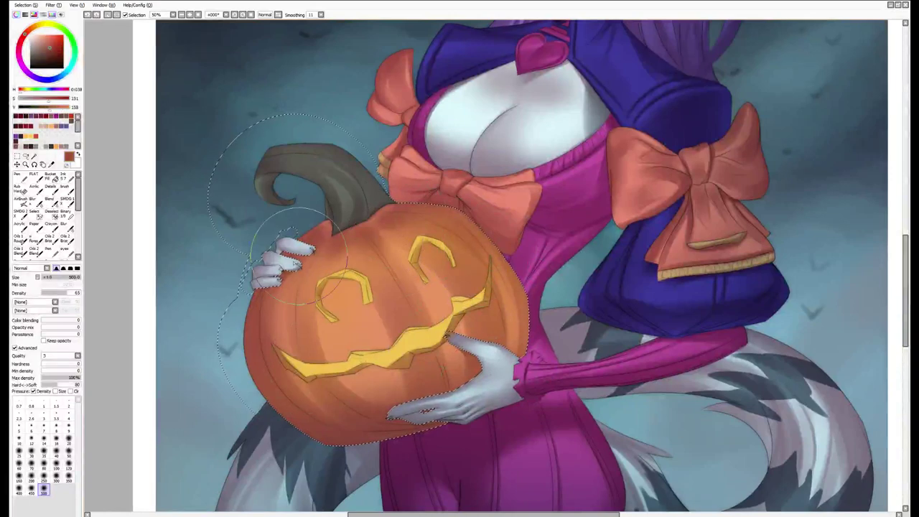
scroll(502, 287, up, 2)
scroll(503, 287, right, 2)
scroll(253, 321, down, 3)
scroll(342, 237, up, 4)
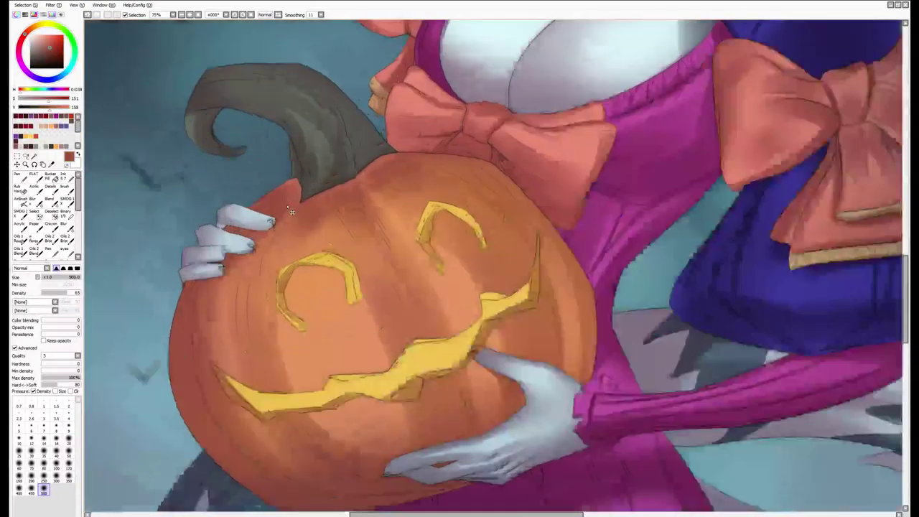
key(e)
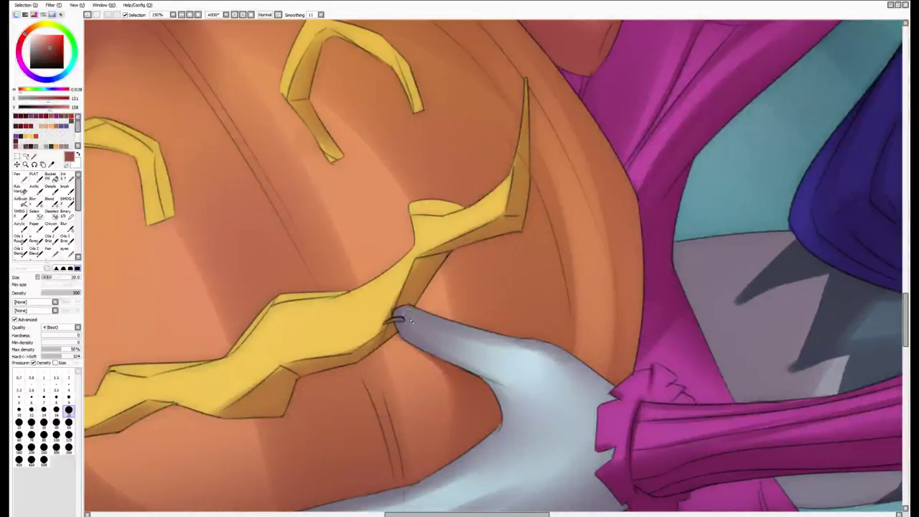
key(bracketleft)
key(bracketleft)
key(bracketleft)
key(bracketleft)
key(bracketleft)
key(bracketleft)
key(bracketleft)
key(bracketleft)
key(bracketleft)
drag(402, 320, 565, 276)
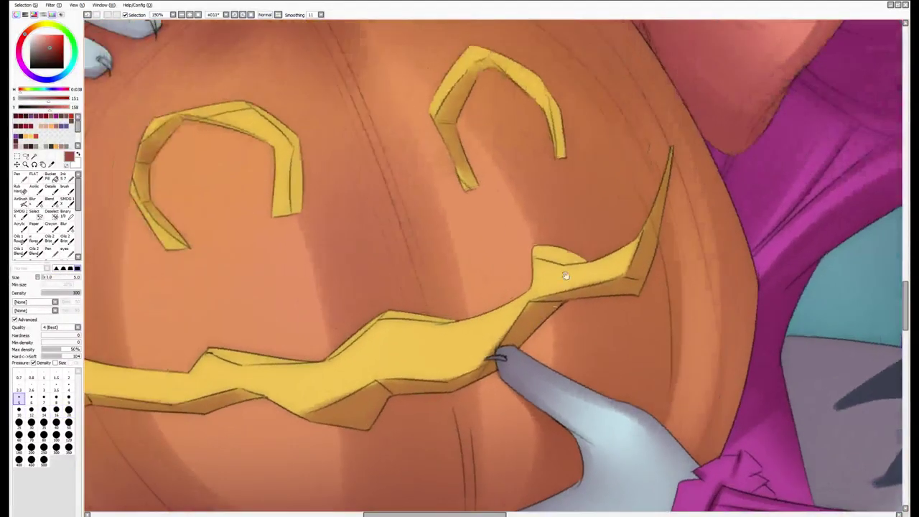
Shade the rounded notch on the mouth's upper right edge in sampled brown with the Brush at size 10 and density 100
scroll(566, 275, down, 2)
scroll(566, 276, up, 3)
alt+click(610, 287)
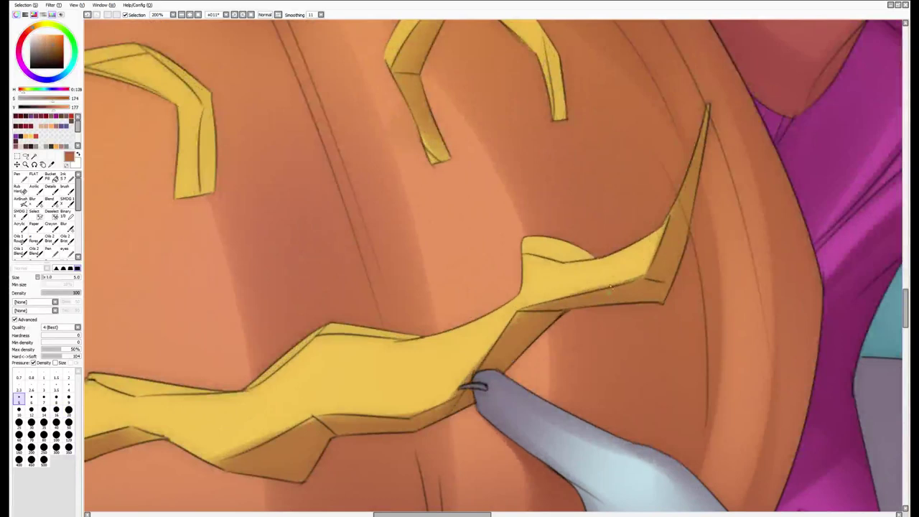
key(b)
key(bracketleft)
key(bracketleft)
key(bracketleft)
key(bracketleft)
key(bracketleft)
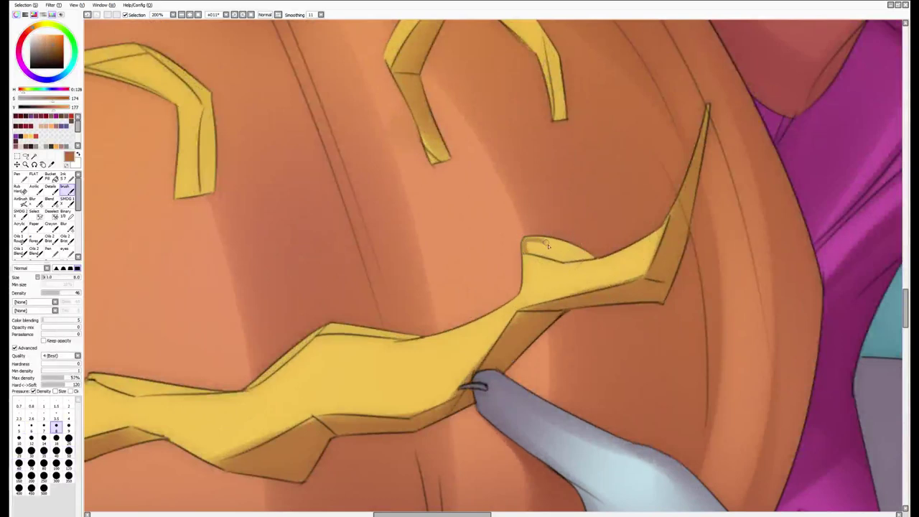
key(bracketright)
key(bracketright)
mouse_move(548, 245)
mouse_down()
mouse_move(527, 245)
mouse_move(537, 255)
mouse_move(582, 257)
mouse_move(553, 249)
mouse_up()
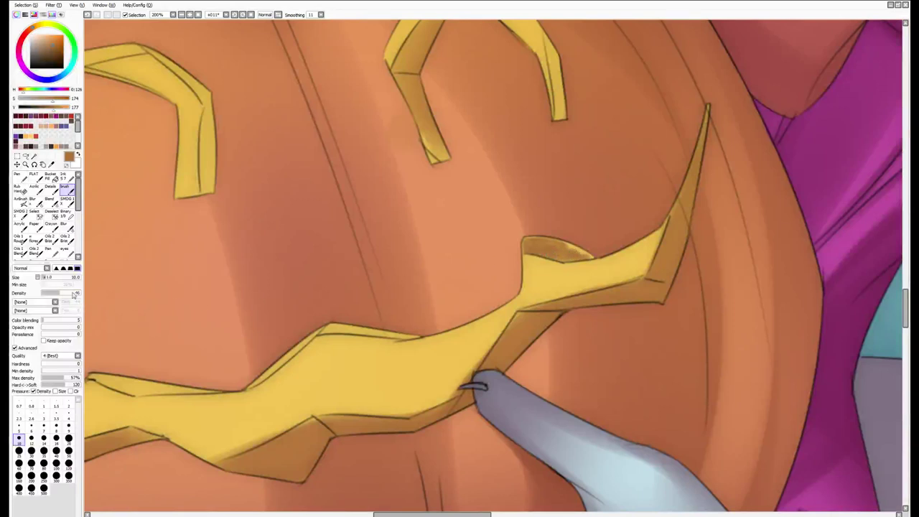
drag(72, 294, 83, 295)
mouse_move(525, 252)
mouse_down()
mouse_move(587, 256)
mouse_move(573, 252)
mouse_up()
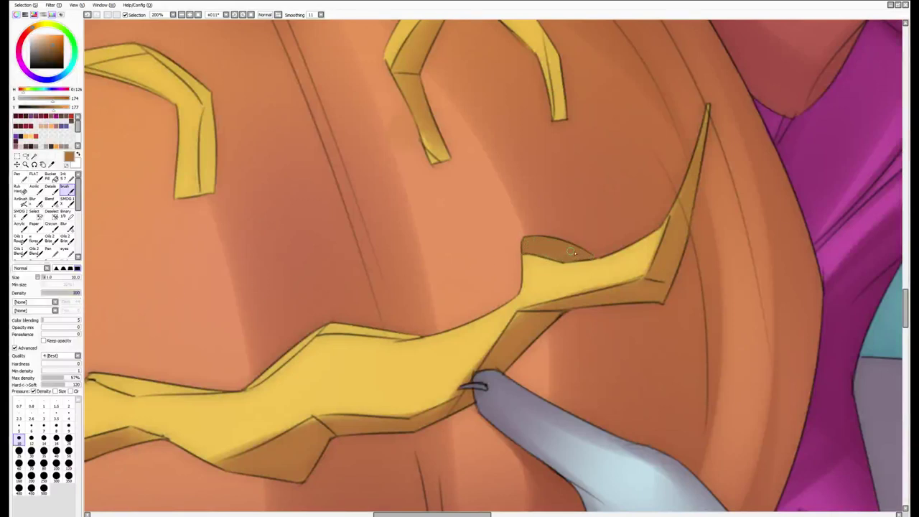
Shade the thin upper cut edge along the middle of the mouth in brown, using the Brush at size 8
drag(466, 301, 614, 255)
mouse_move(395, 339)
mouse_down()
mouse_move(479, 276)
mouse_move(471, 284)
mouse_move(573, 288)
mouse_up()
key(Home)
key(bracketleft)
key(bracketleft)
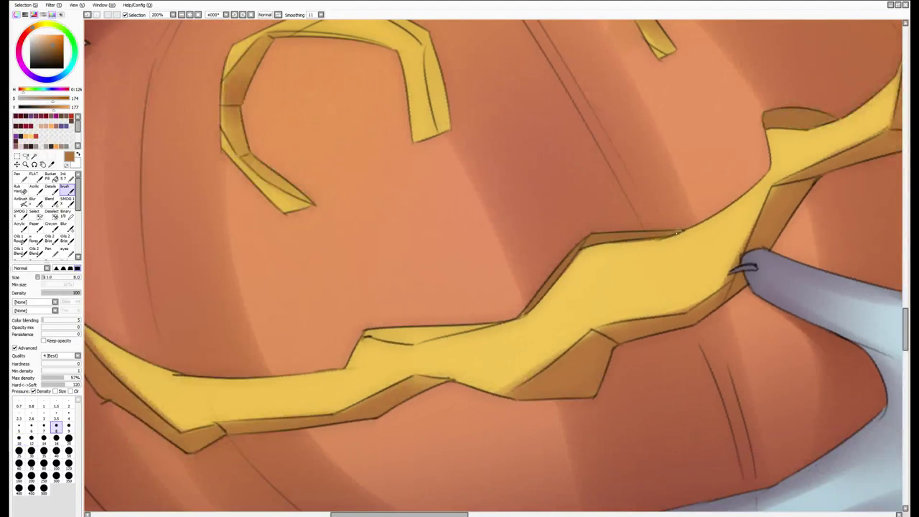
Shade the notch on the mouth's upper left edge in brown, starting with the Brush at size 10
key(bracketright)
key(bracketright)
drag(363, 334, 399, 342)
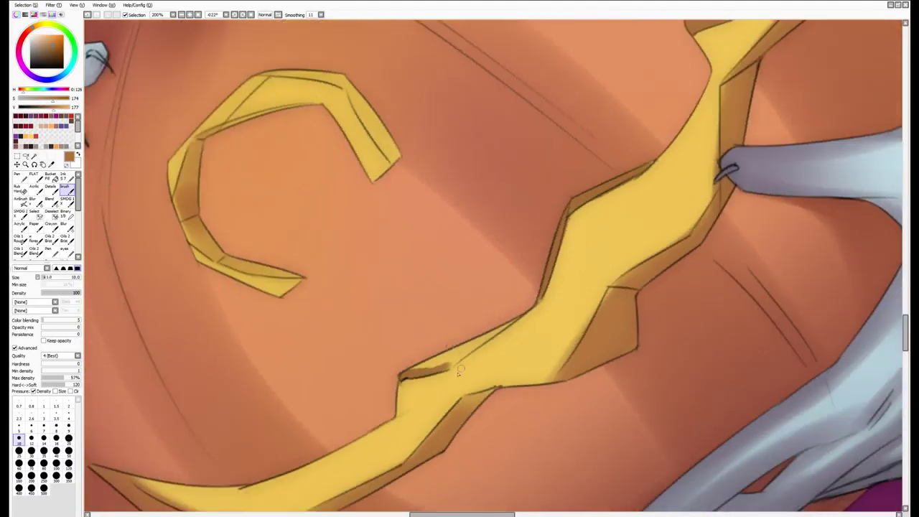
key(bracketright)
mouse_move(460, 353)
mouse_down()
mouse_move(439, 359)
mouse_move(482, 337)
mouse_move(438, 367)
mouse_move(510, 324)
mouse_move(415, 376)
mouse_move(474, 334)
mouse_up()
Sharpen the yellow along the mouth's left corner and beside the thumb with sampled yellow and the Brush at size 9
key(bracketleft)
key(bracketleft)
key(bracketleft)
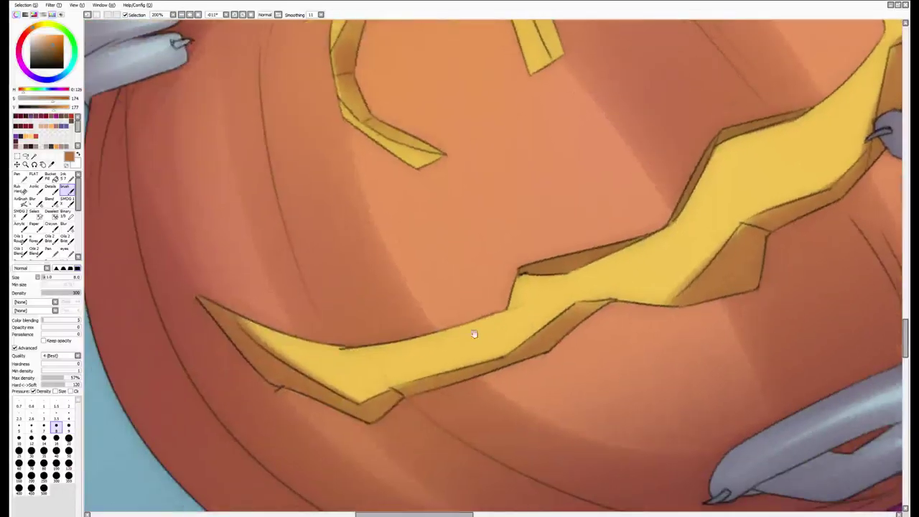
alt+click(293, 347)
key(bracketright)
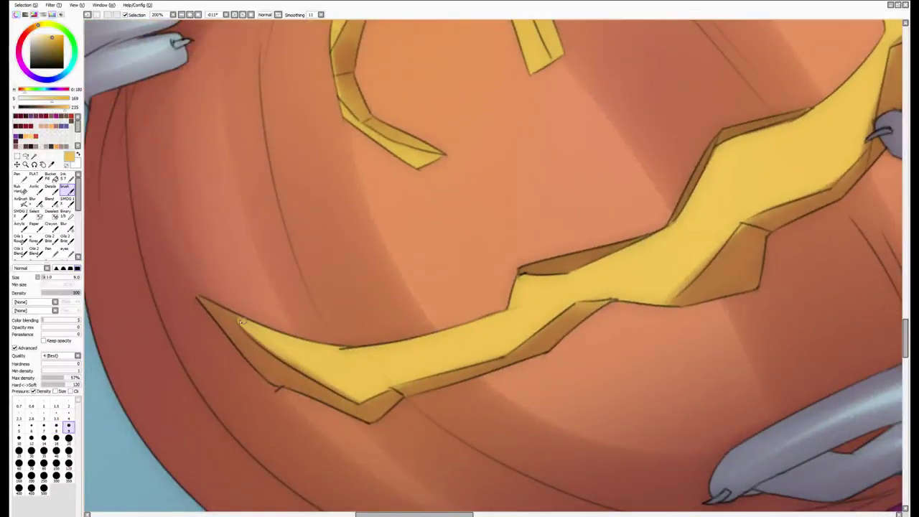
drag(240, 322, 336, 389)
drag(432, 357, 525, 335)
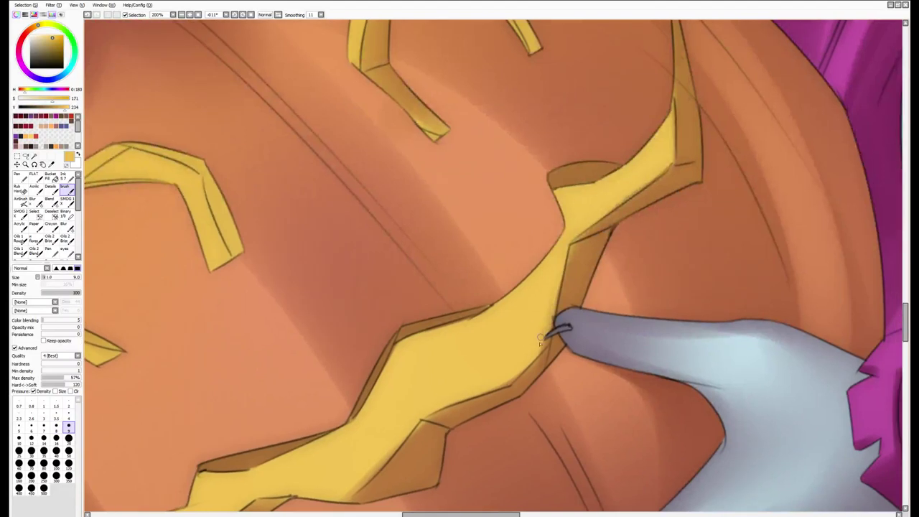
alt+click(537, 314)
drag(545, 343, 499, 374)
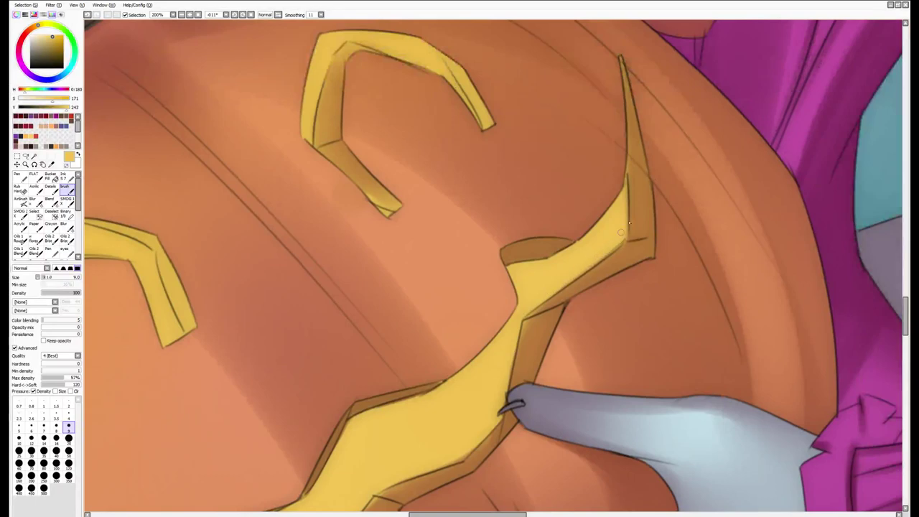
Shade the inner cut edge on the left half of the right eye in sampled brown with the Brush at size 12
scroll(621, 232, down, 4)
scroll(389, 336, up, 5)
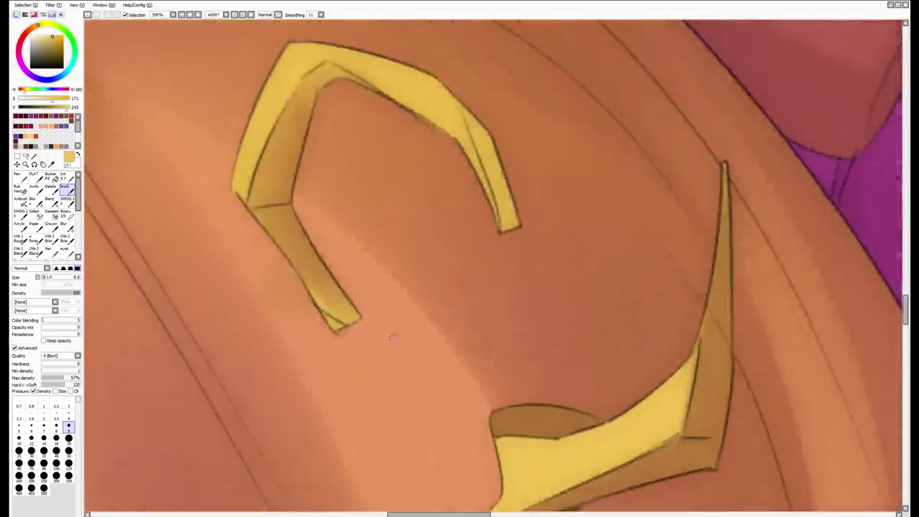
alt+click(306, 273)
mouse_move(301, 270)
mouse_down()
mouse_move(325, 309)
mouse_move(348, 321)
mouse_up()
key(ctrl+z)
key(bracketright)
key(bracketright)
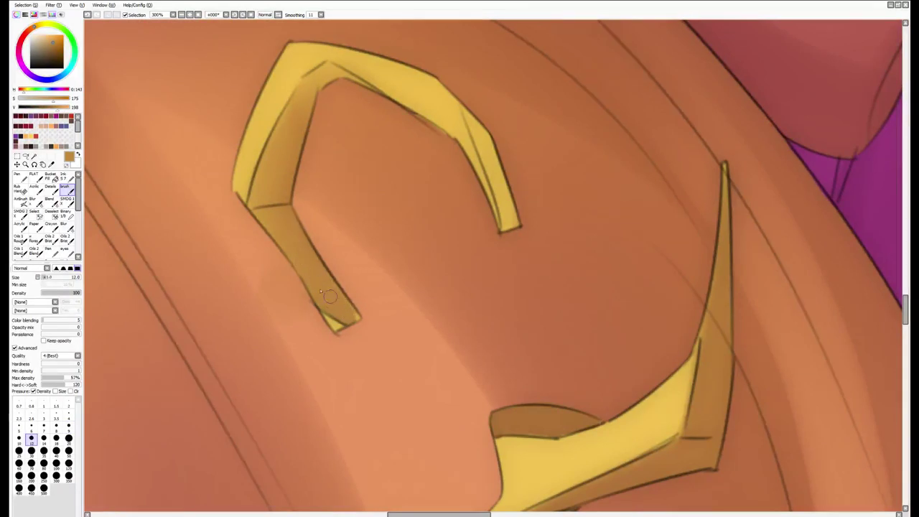
mouse_move(272, 160)
mouse_down()
mouse_move(289, 108)
mouse_move(283, 120)
mouse_move(325, 77)
mouse_move(312, 76)
mouse_move(339, 74)
mouse_up()
Shade the peak and right-hand cut edge of the right eye in brown, using the Brush at sizes 8 to 10
key(bracketleft)
key(bracketleft)
key(bracketleft)
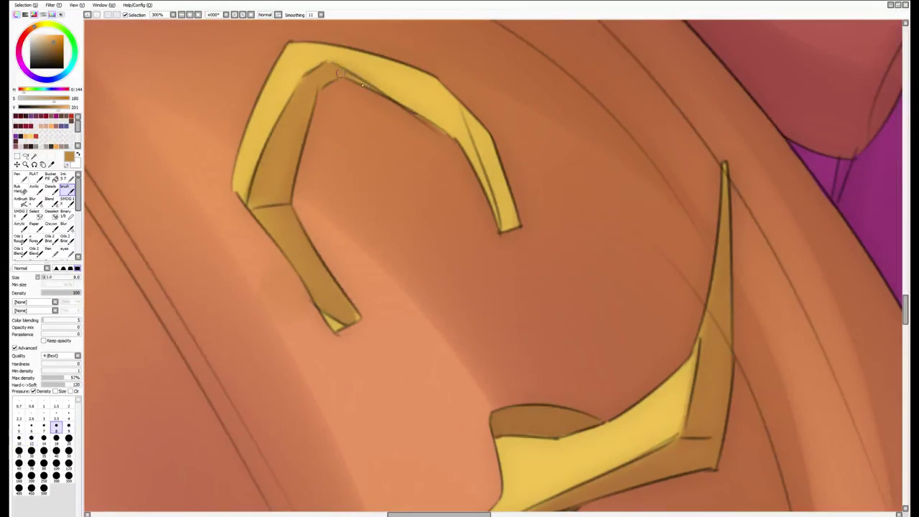
key(bracketright)
drag(496, 162, 484, 149)
key(bracketright)
drag(500, 180, 469, 111)
key(bracketleft)
key(bracketleft)
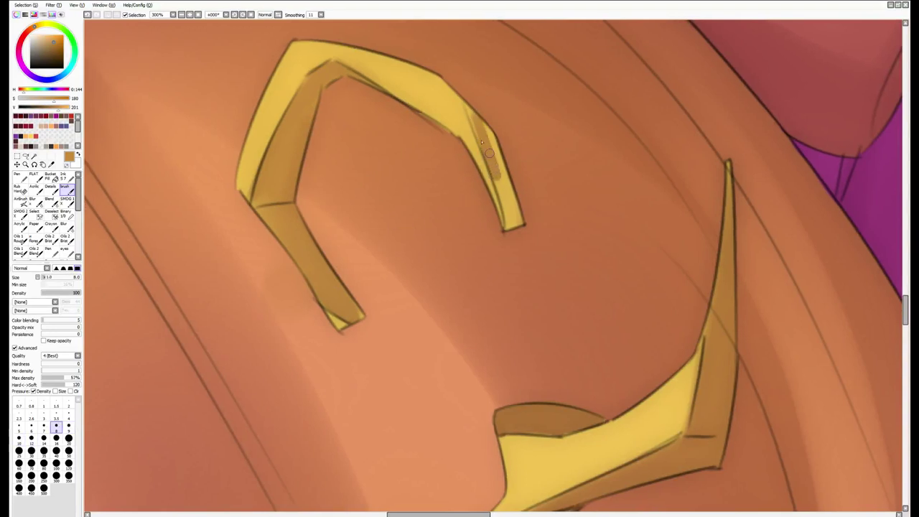
mouse_move(485, 151)
mouse_down()
mouse_move(464, 105)
mouse_move(495, 144)
mouse_move(509, 216)
mouse_up()
key(bracketright)
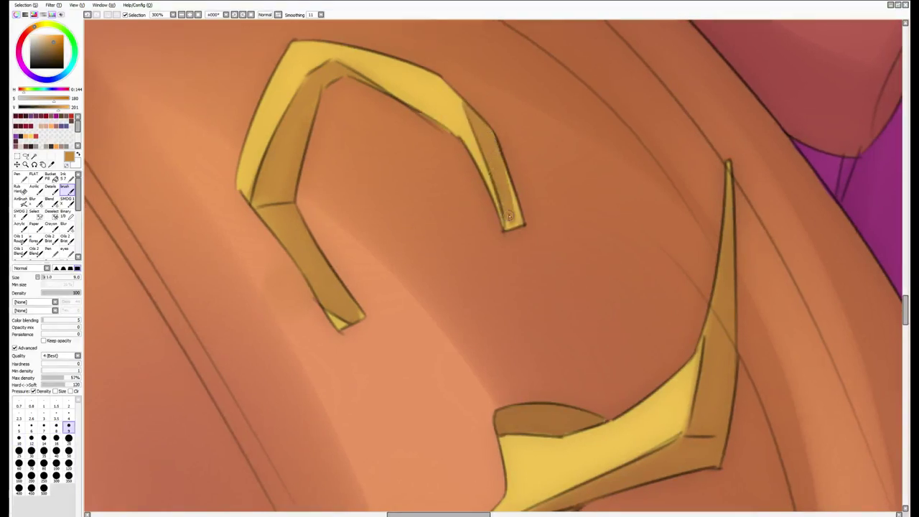
Shade the outer cut edge along the top and right side of the left eye in brown, working down to Brush size 8
drag(356, 284, 502, 280)
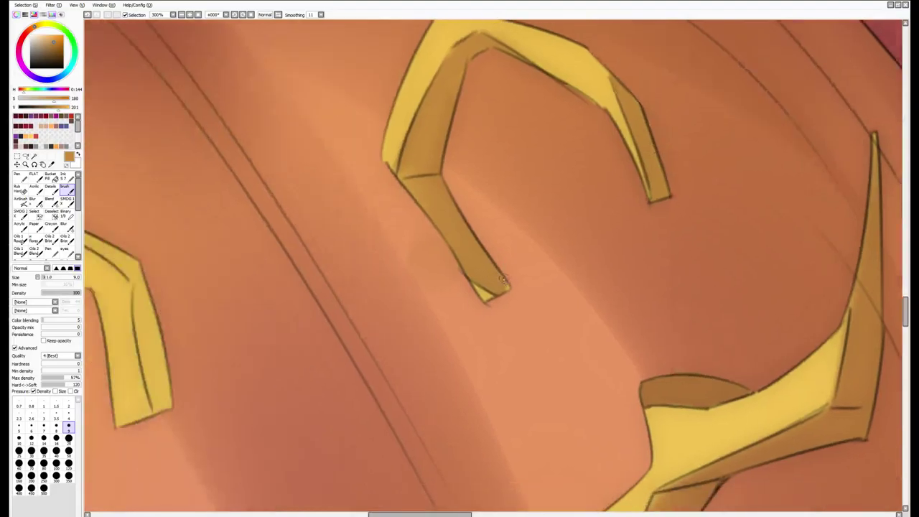
drag(217, 305, 539, 236)
key(bracketright)
mouse_move(466, 270)
mouse_down()
mouse_move(479, 331)
mouse_move(462, 236)
mouse_move(464, 275)
mouse_move(478, 288)
mouse_move(481, 278)
mouse_move(484, 334)
mouse_move(461, 242)
mouse_move(479, 278)
mouse_move(447, 232)
mouse_move(424, 249)
mouse_move(446, 279)
mouse_move(488, 281)
mouse_move(383, 294)
mouse_move(418, 279)
mouse_move(347, 331)
mouse_move(314, 397)
mouse_move(342, 322)
mouse_move(319, 402)
mouse_up()
key(Delete)
key(Delete)
key(bracketleft)
mouse_move(329, 367)
mouse_down()
mouse_move(319, 413)
mouse_move(399, 341)
mouse_up()
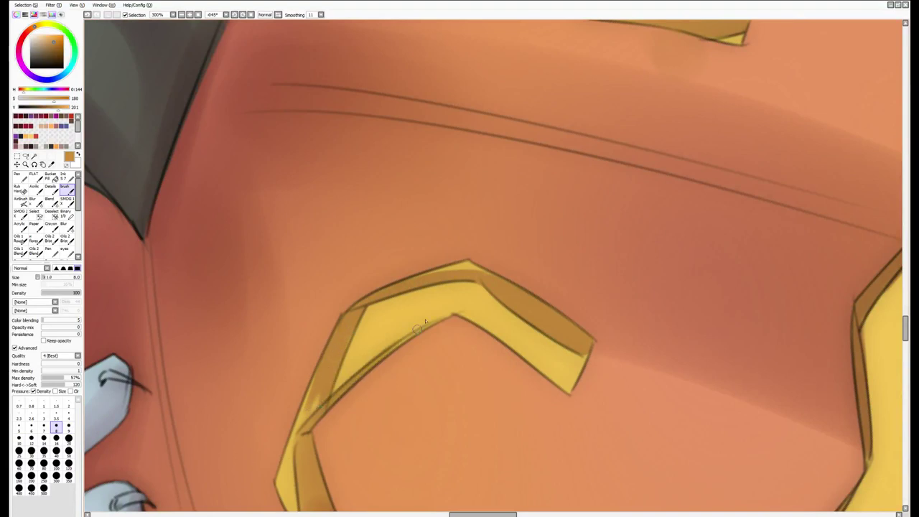
Shade the cut-edge facets down the left side of the left eye in brown with the Brush at size 12
key(bracketright)
mouse_move(466, 275)
mouse_down()
mouse_move(489, 267)
mouse_move(434, 273)
mouse_move(369, 304)
mouse_move(345, 287)
mouse_move(272, 302)
mouse_up()
key(bracketright)
key(bracketright)
mouse_move(294, 271)
mouse_down()
mouse_move(238, 340)
mouse_move(238, 388)
mouse_up()
drag(240, 396, 257, 319)
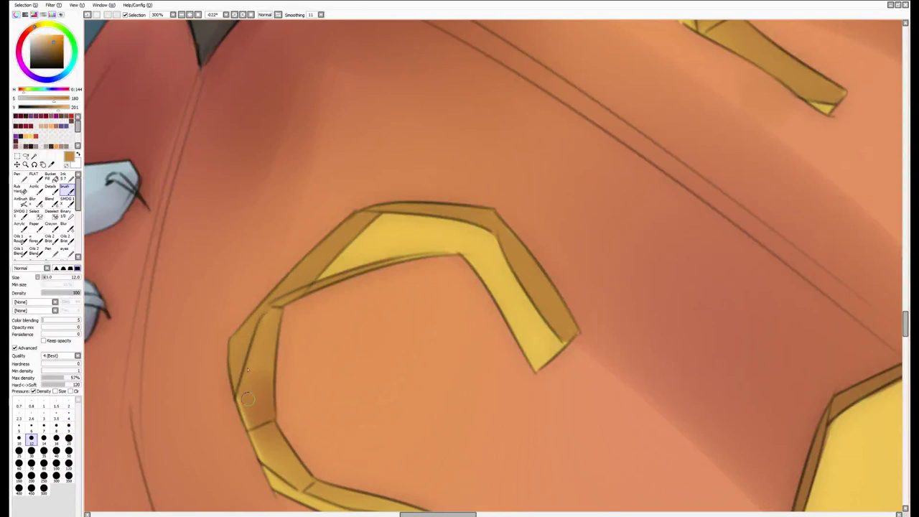
mouse_move(250, 400)
mouse_down()
mouse_move(265, 460)
mouse_move(296, 485)
mouse_up()
mouse_move(296, 484)
mouse_down()
mouse_move(281, 341)
mouse_move(296, 333)
mouse_up()
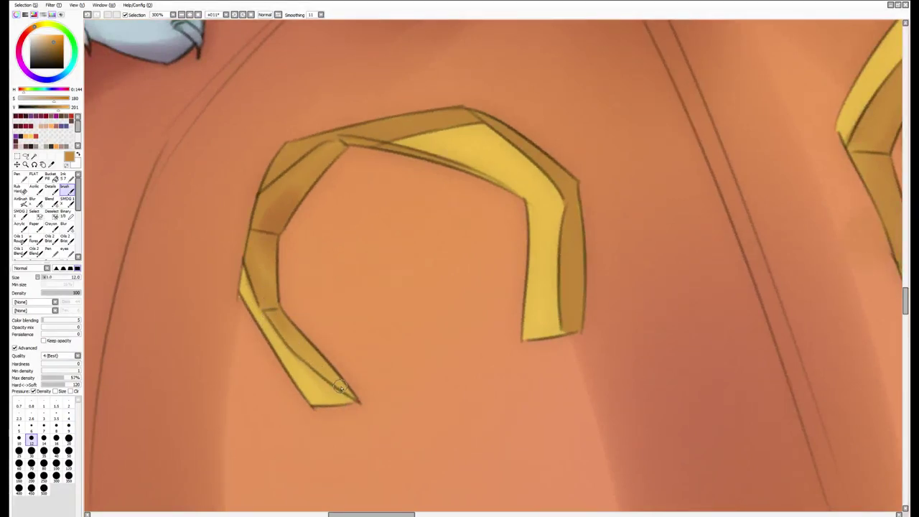
mouse_move(333, 380)
mouse_down()
mouse_move(327, 295)
mouse_move(344, 227)
mouse_up()
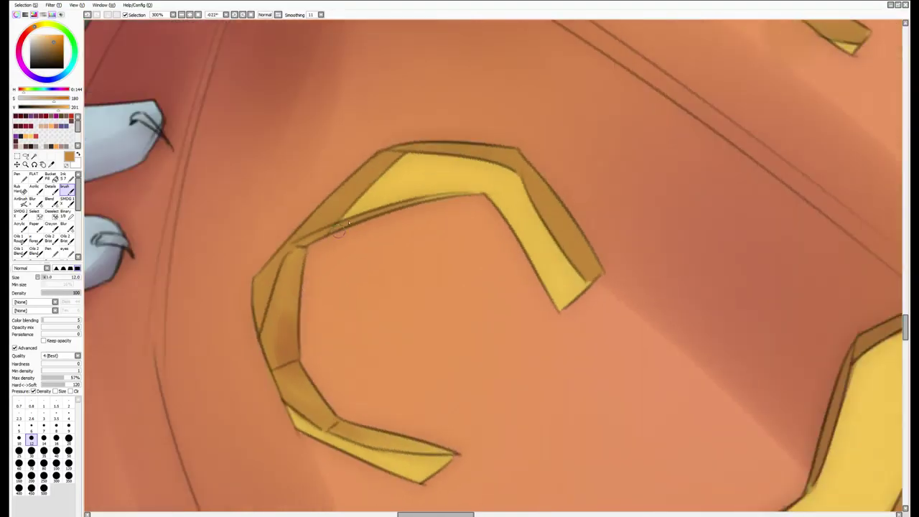
Repaint the left eye's outer left facet in sampled yellow with the Brush at size 9, undoing the stray strokes
alt+click(373, 204)
key(bracketleft)
key(bracketleft)
mouse_move(281, 253)
mouse_down()
mouse_move(256, 287)
mouse_move(257, 326)
mouse_move(282, 252)
mouse_move(272, 279)
mouse_move(271, 267)
mouse_move(257, 298)
mouse_move(313, 220)
mouse_up()
key(ctrl+z)
key(ctrl+z)
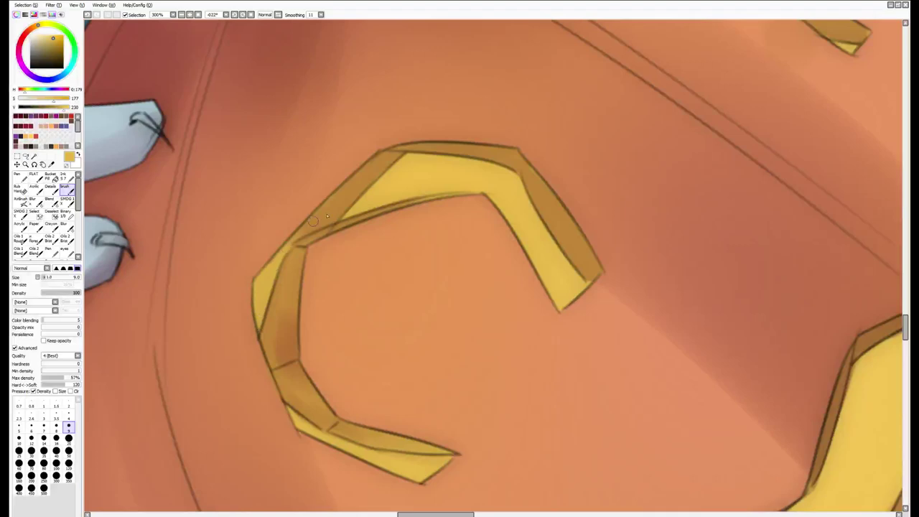
Paint sampled orange along the top of the pumpkin's central rib crease, using the Brush at about size 16
scroll(365, 198, down, 3)
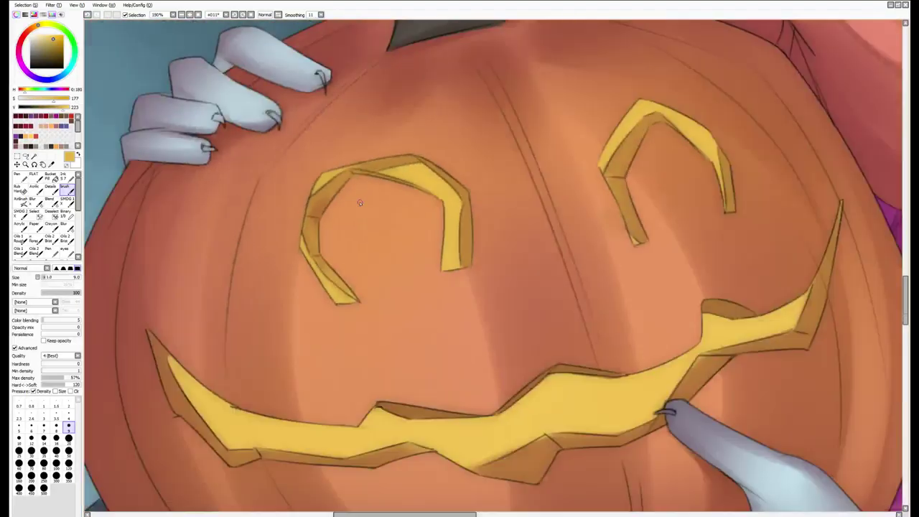
scroll(360, 203, down, 4)
scroll(360, 204, up, 2)
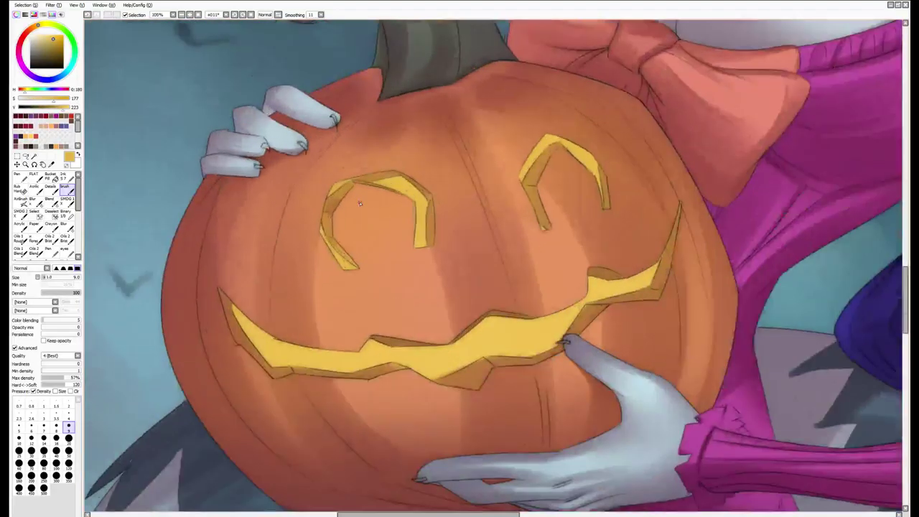
scroll(360, 203, down, 2)
scroll(359, 203, up, 4)
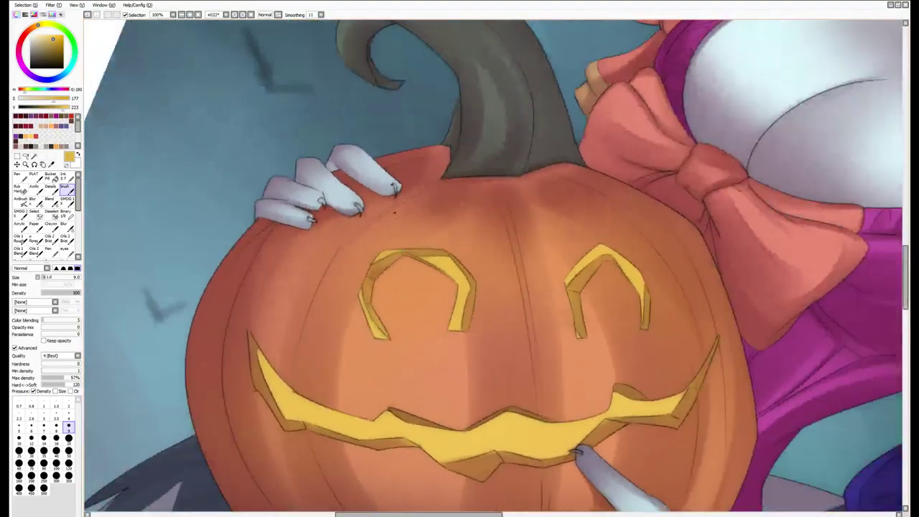
alt+click(393, 213)
key(bracketright)
key(bracketright)
key(bracketright)
key(bracketright)
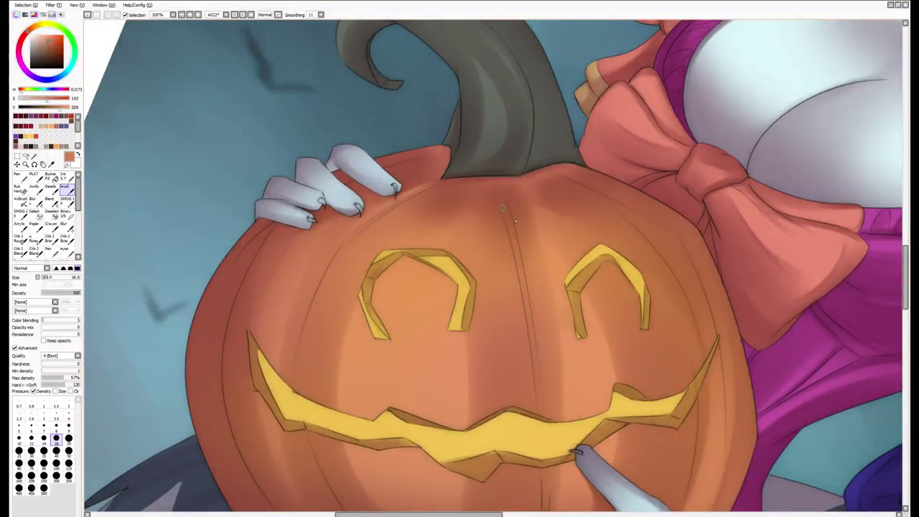
key(bracketleft)
drag(505, 191, 522, 240)
key(bracketright)
Examine the painting from the pumpkin and bows up to the character's face and hair
key(Delete)
key(Delete)
key(Delete)
key(Delete)
key(Delete)
key(Delete)
key(Delete)
key(Delete)
key(Delete)
key(Delete)
key(Delete)
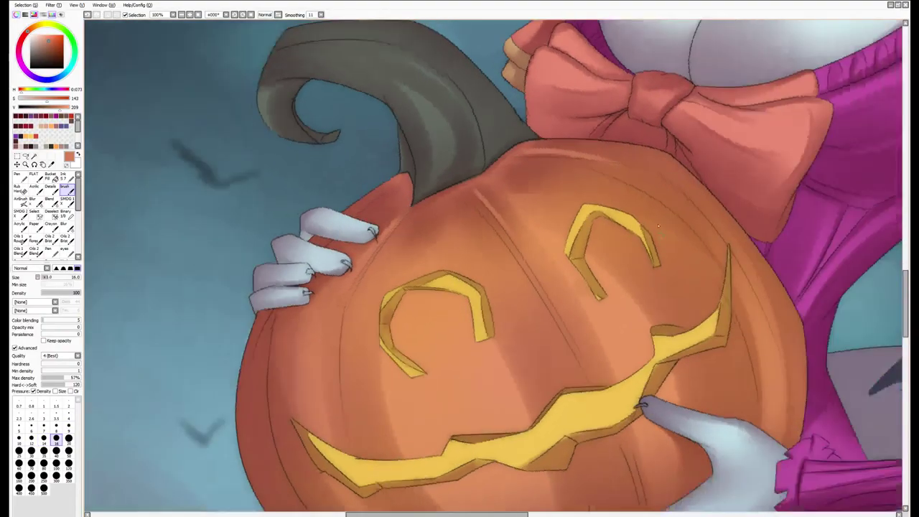
scroll(581, 173, up, 10)
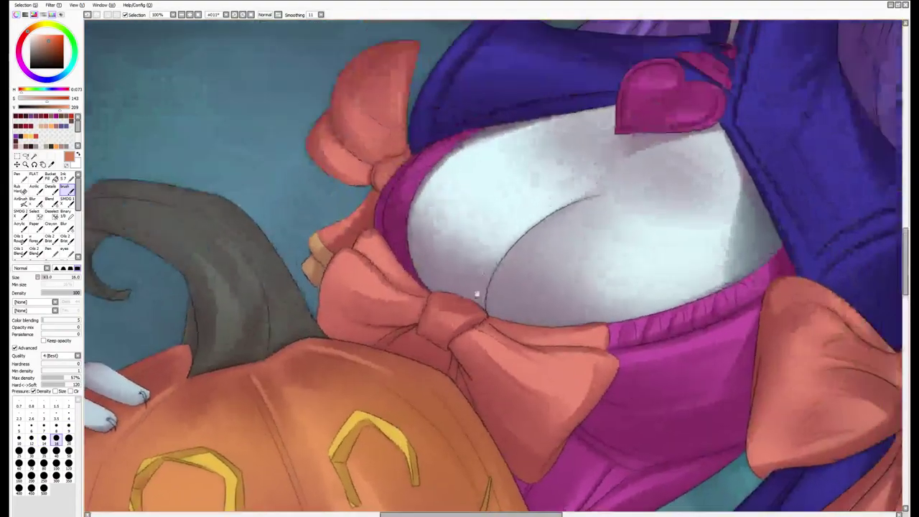
scroll(505, 189, down, 5)
scroll(311, 232, up, 6)
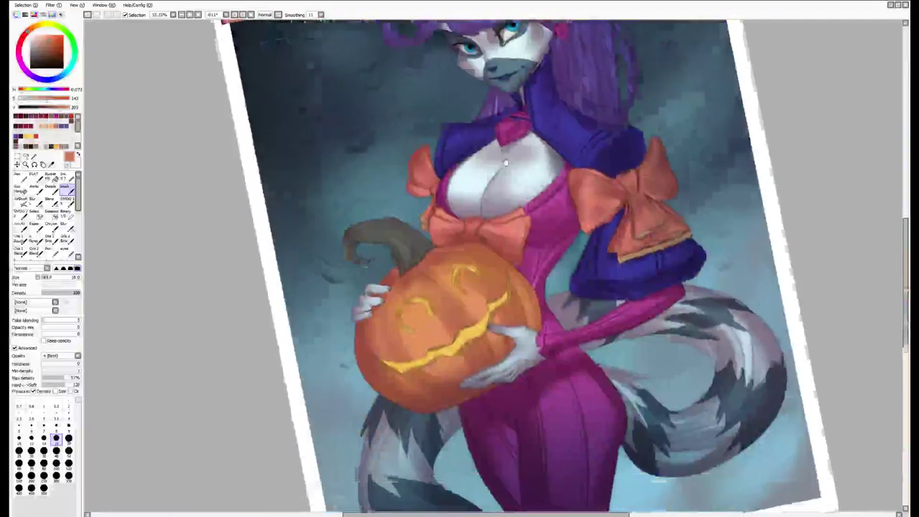
scroll(335, 181, up, 10)
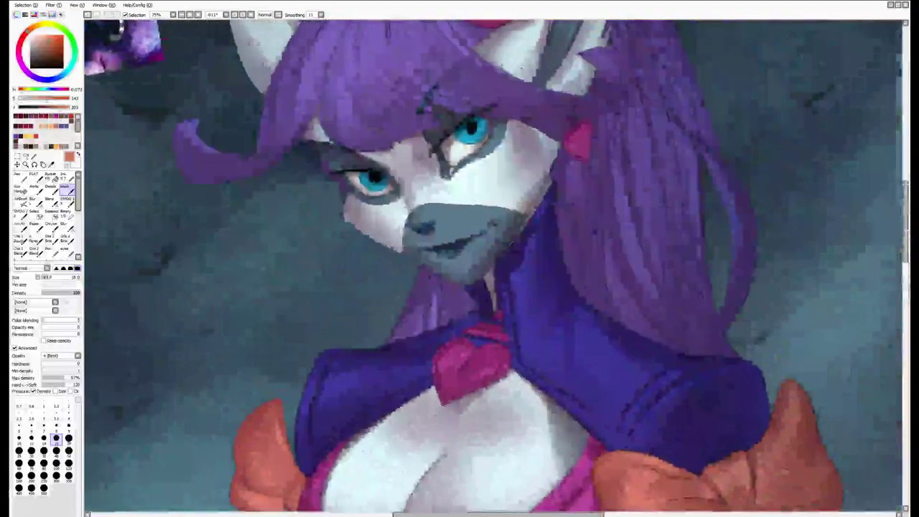
scroll(306, 293, left, 2)
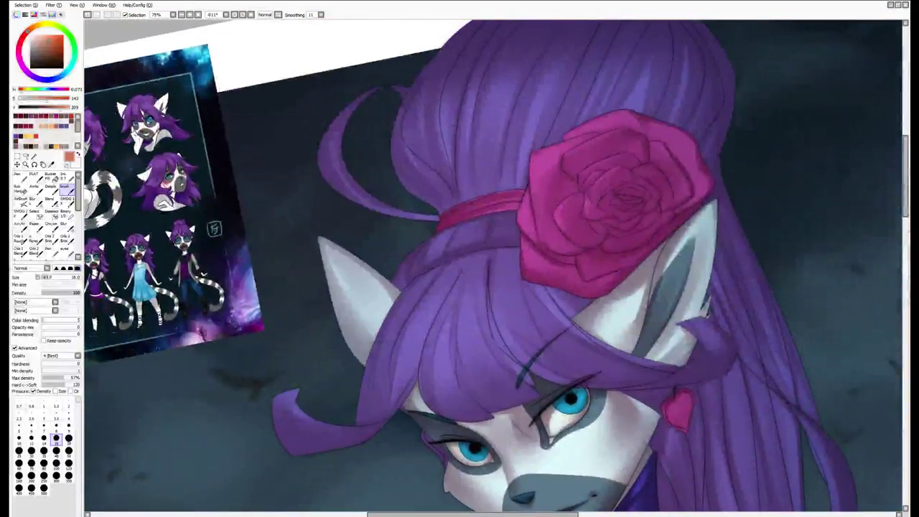
Restrict painting to the selected hair area, sample a dark purple, and set up a large soft brush at size 300 for the fringe
key(Home)
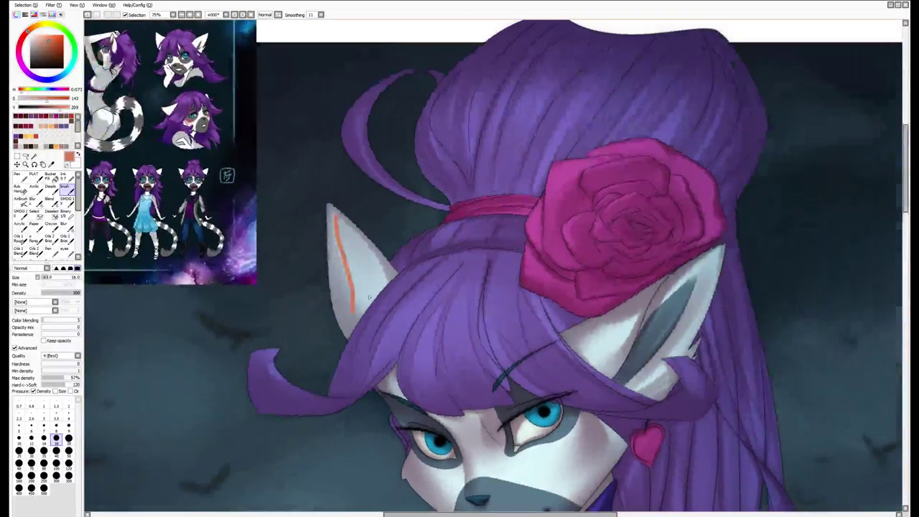
scroll(368, 205, down, 4)
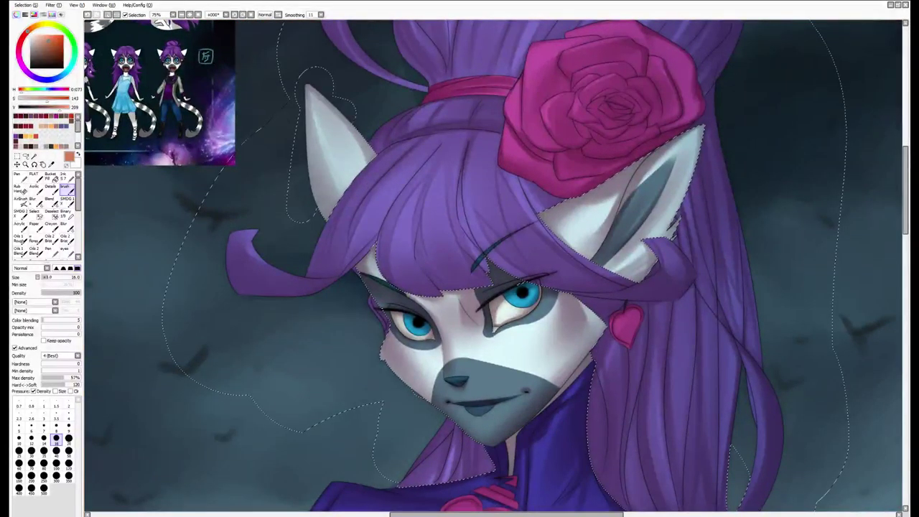
alt+click(374, 179)
alt+click(374, 175)
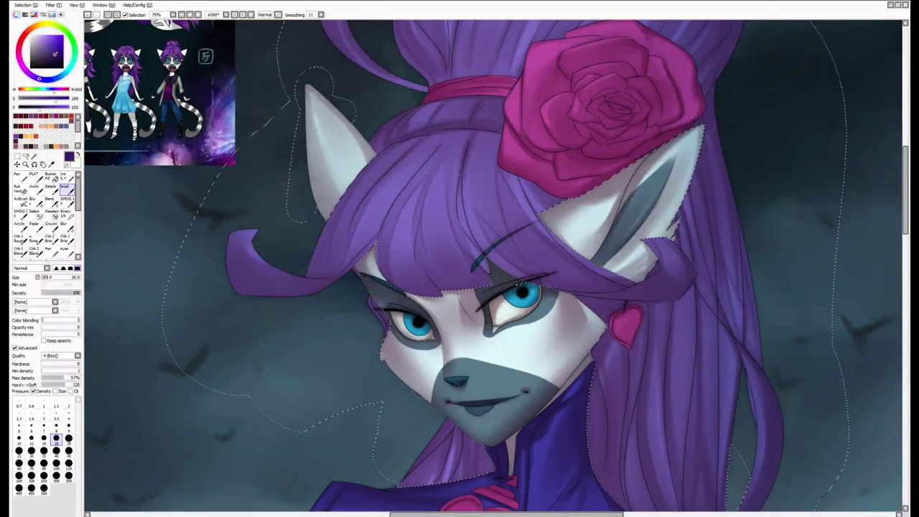
key(v)
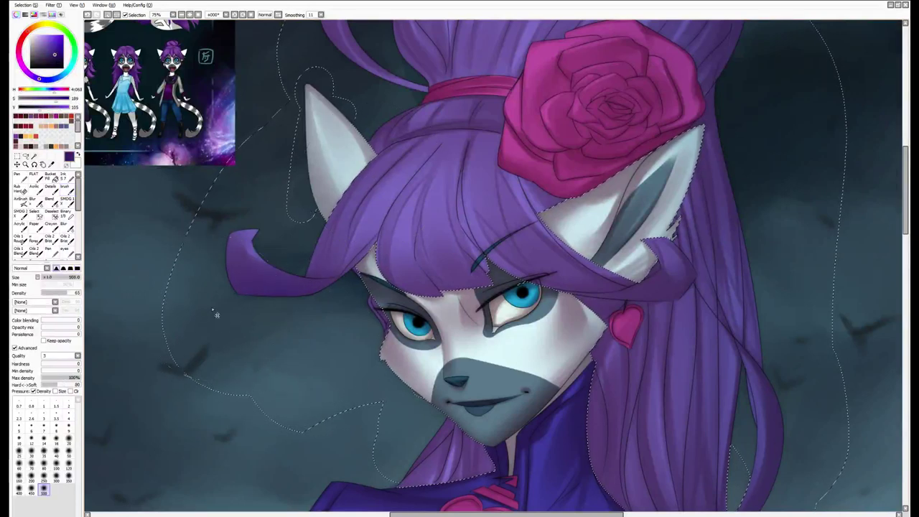
scroll(275, 328, up, 1)
key(bracketleft)
key(bracketleft)
Shade the hair curl below the right ear in dark purple, starting with the Brush at size 70
key(b)
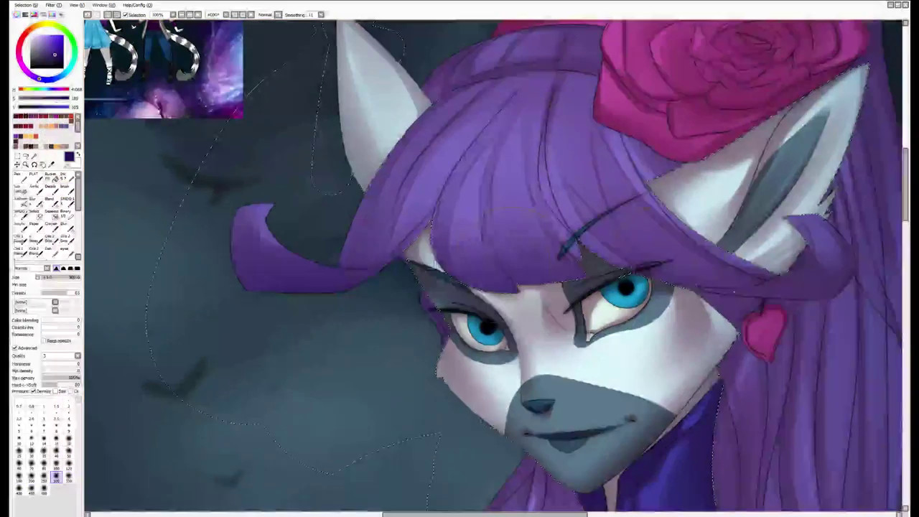
scroll(711, 288, right, 3)
key(bracketleft)
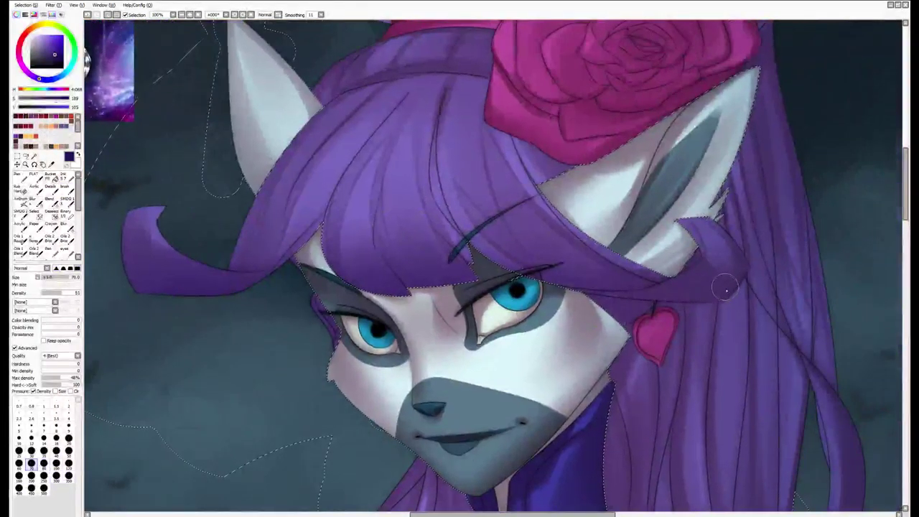
mouse_move(721, 295)
mouse_down()
mouse_move(706, 280)
mouse_move(732, 292)
mouse_move(707, 271)
mouse_move(726, 288)
mouse_up()
key(bracketleft)
key(bracketleft)
key(e)
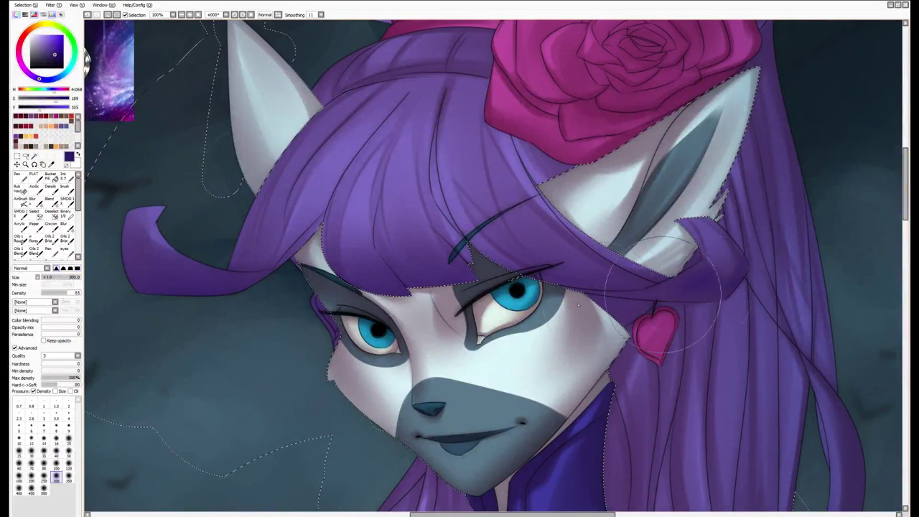
Darken the hair around the rose and hair band with soft dark purple shading at brush size 400
scroll(506, 319, up, 3)
key(bracketright)
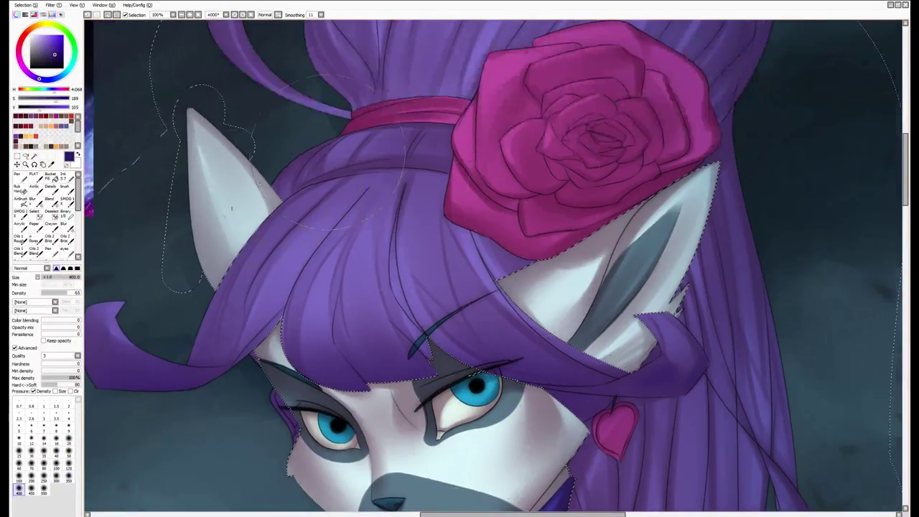
scroll(476, 233, up, 3)
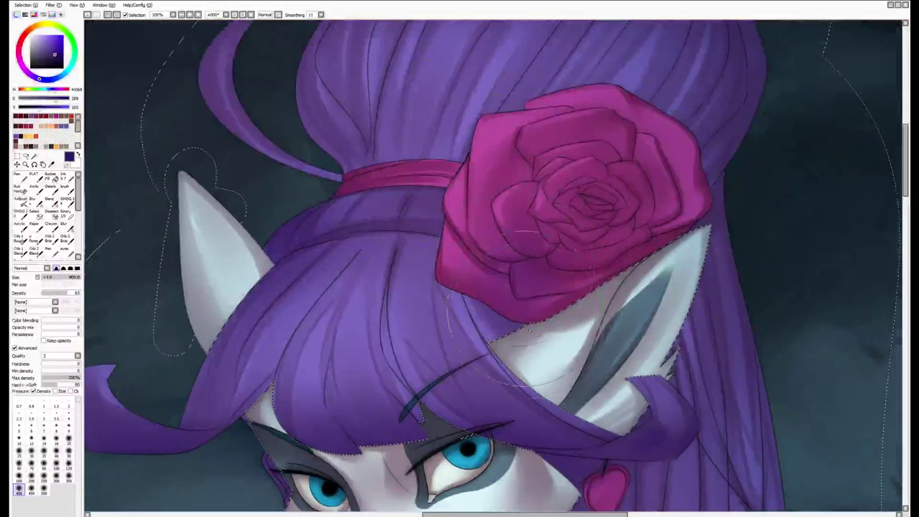
drag(475, 233, 519, 257)
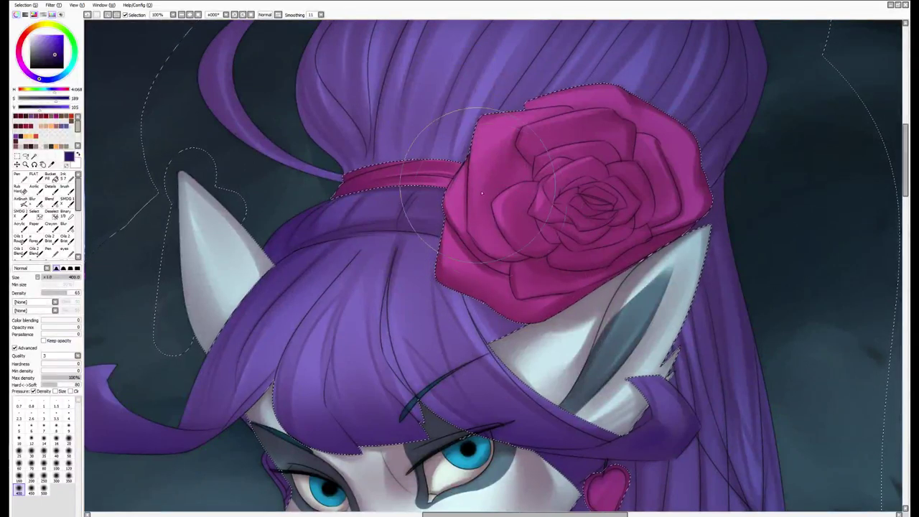
click(454, 198)
scroll(618, 244, down, 2)
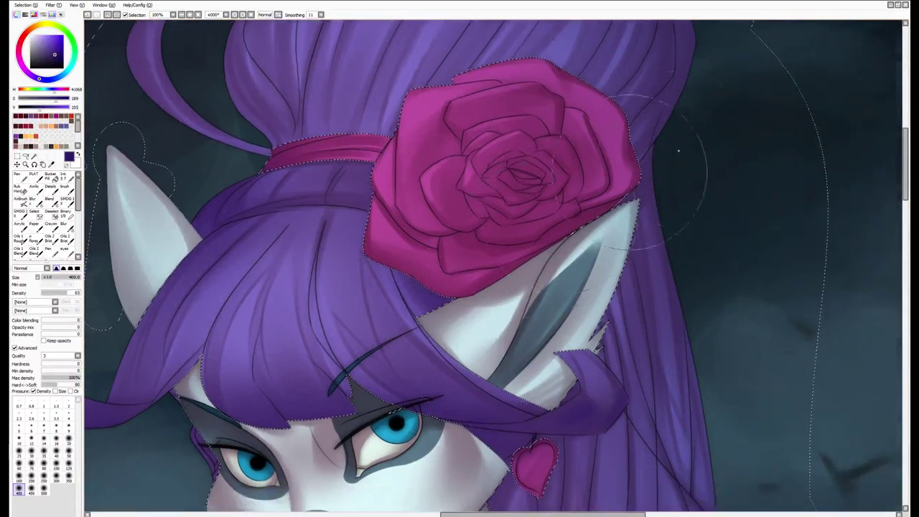
Shade the long hair falling behind the shoulder and its loose strand in dark purple with the soft brush at up to size 500
scroll(657, 216, down, 3)
key(End)
key(End)
key(End)
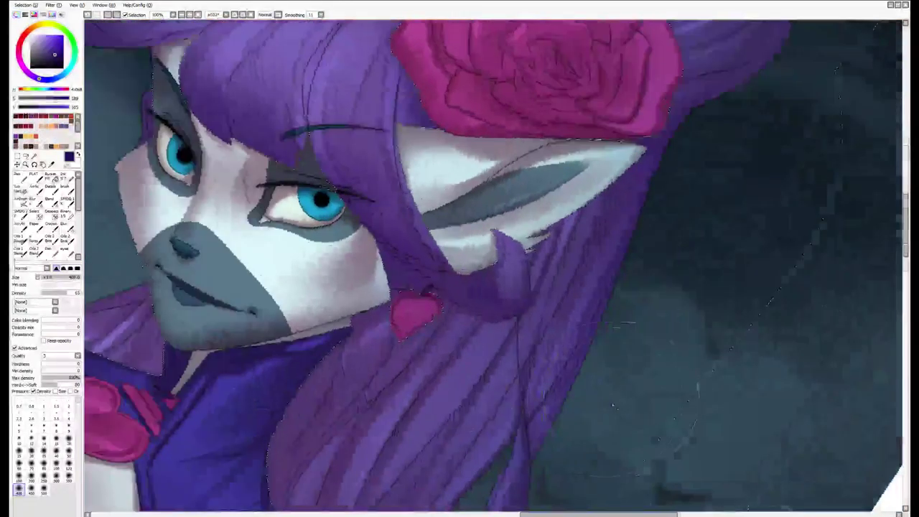
scroll(287, 445, down, 4)
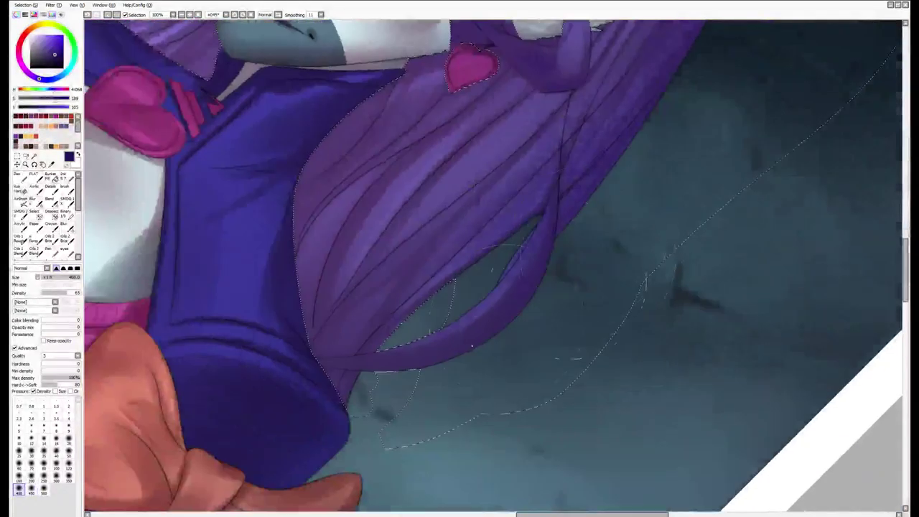
key(Delete)
scroll(266, 390, up, 5)
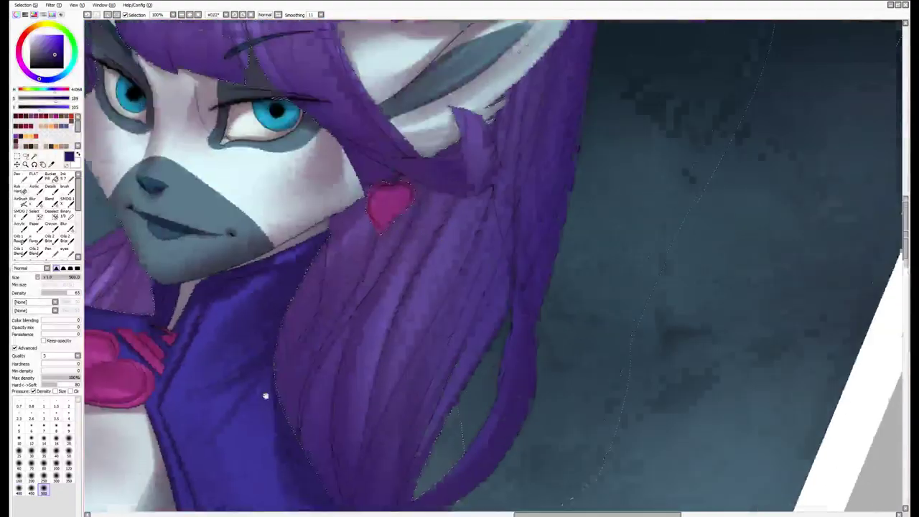
key(Delete)
Darken the top of the gathered hair above the rose in dark purple with the Brush at size 100
scroll(540, 122, up, 8)
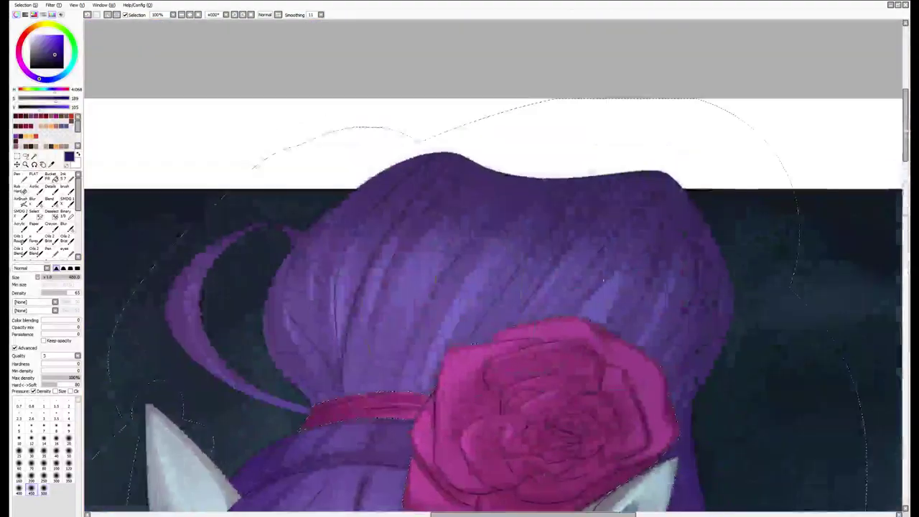
key(b)
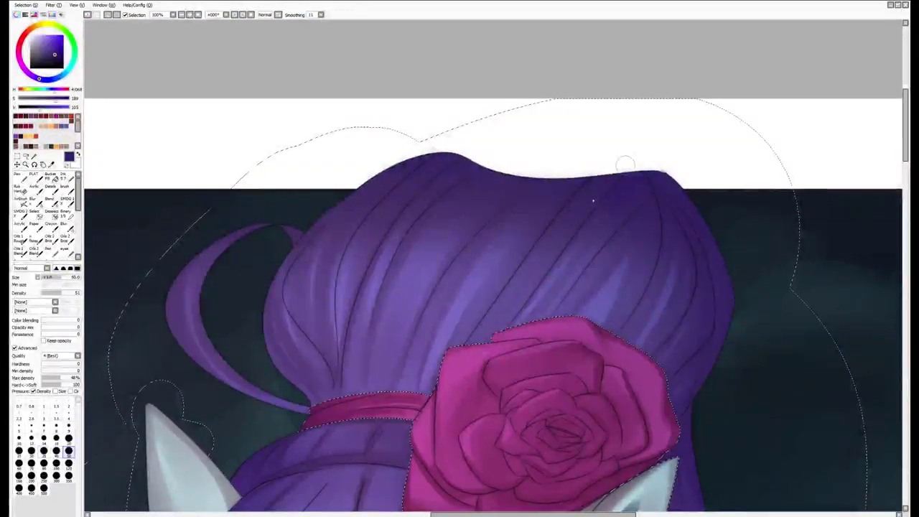
key(bracketright)
key(bracketright)
key(bracketright)
key(bracketright)
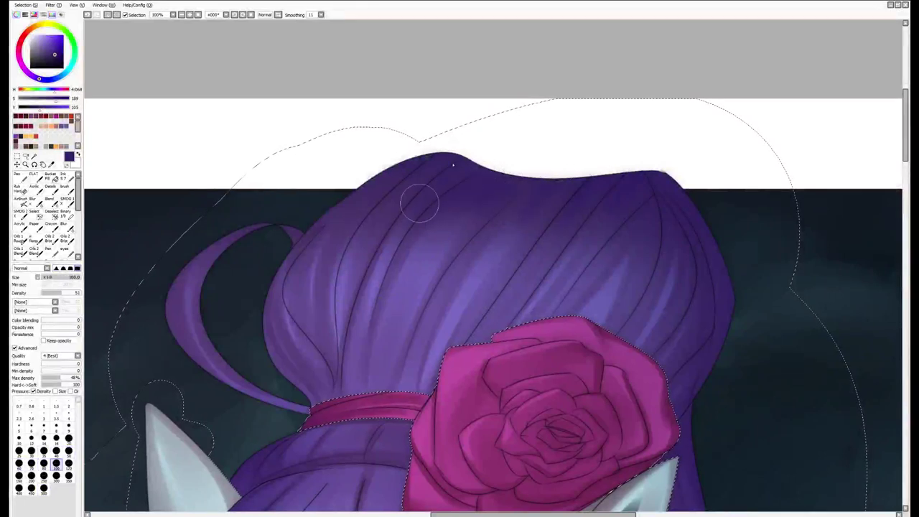
Shade the strands running into the hair band and the loose looped strand in dark purple at brush sizes 60 to 100
key(bracketleft)
key(bracketleft)
key(bracketleft)
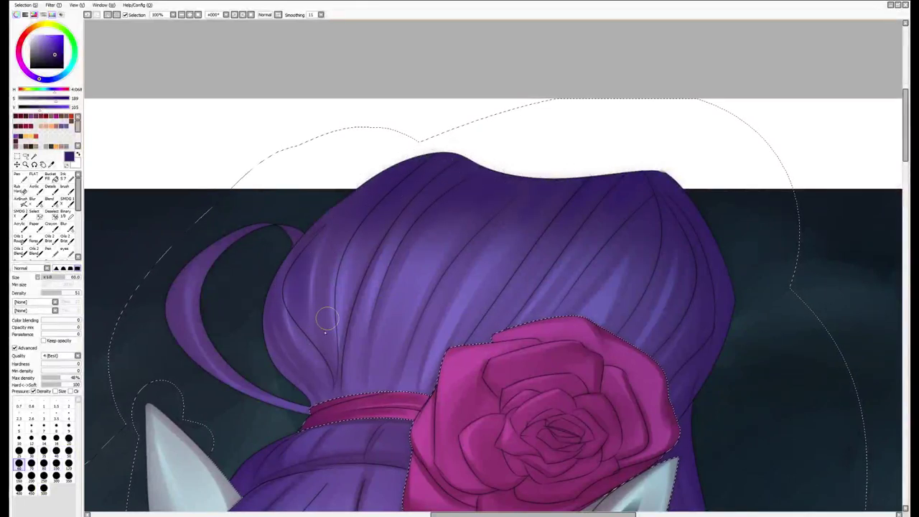
key(bracketright)
key(bracketright)
drag(175, 277, 176, 329)
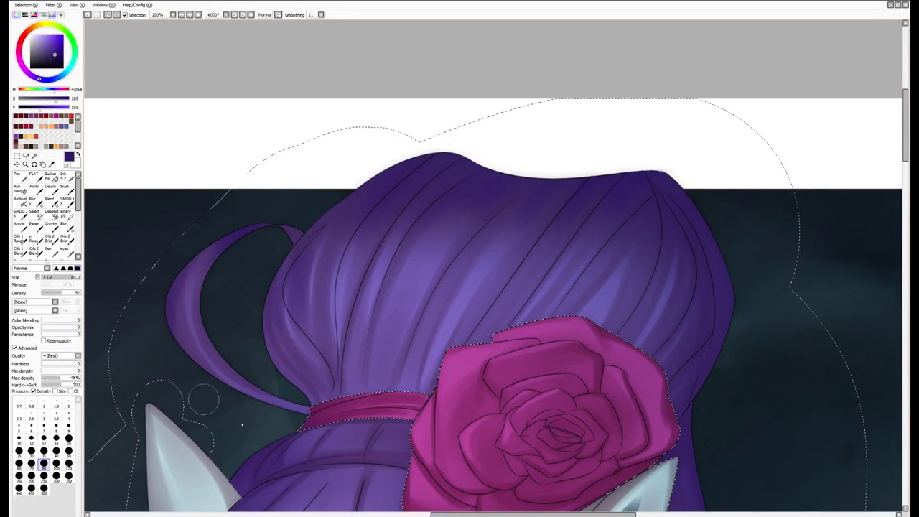
key(bracketright)
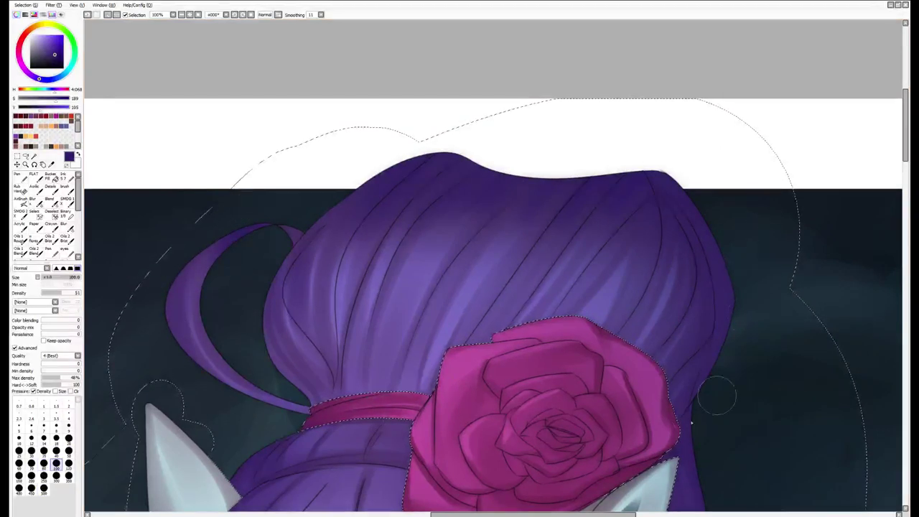
Deepen the dark purple shading below the hair band and along the fringe with the Brush at size 80
scroll(657, 402, down, 3)
key(bracketleft)
drag(431, 323, 481, 273)
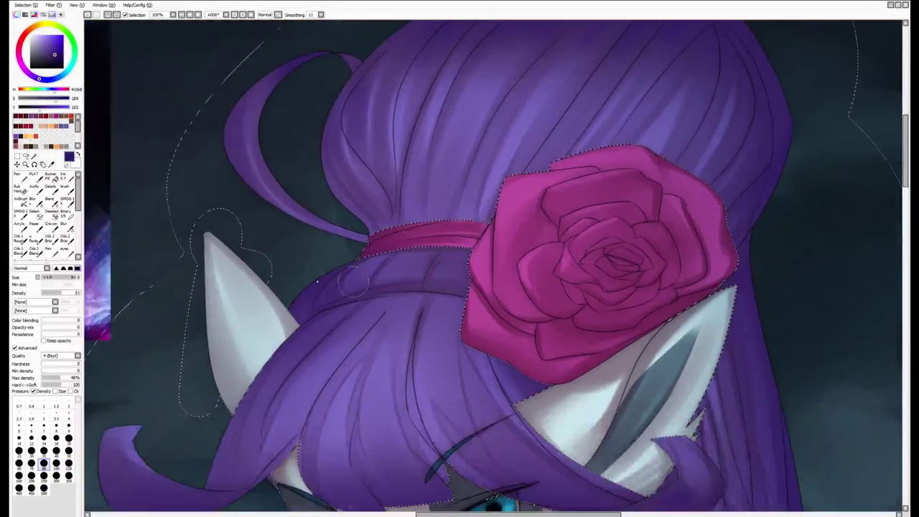
key(bracketleft)
drag(344, 287, 398, 193)
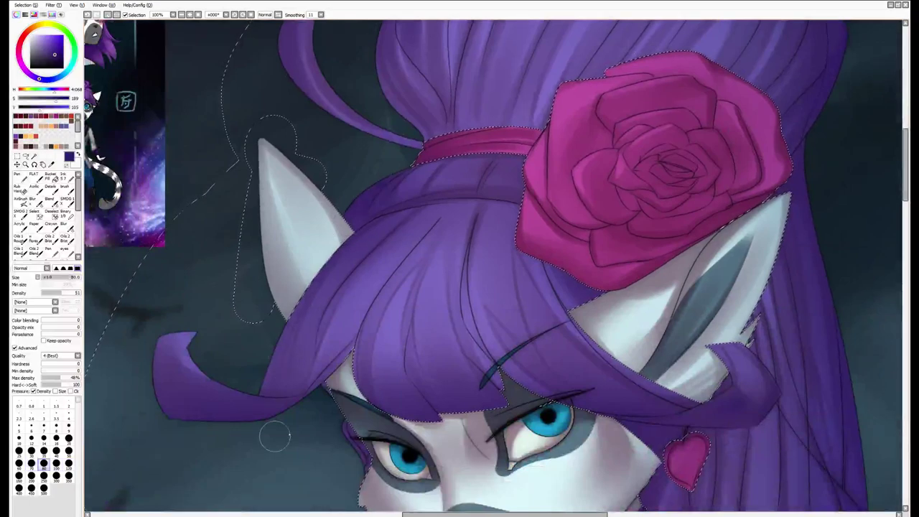
key(e)
mouse_move(558, 361)
mouse_down()
mouse_move(552, 247)
mouse_move(377, 210)
mouse_up()
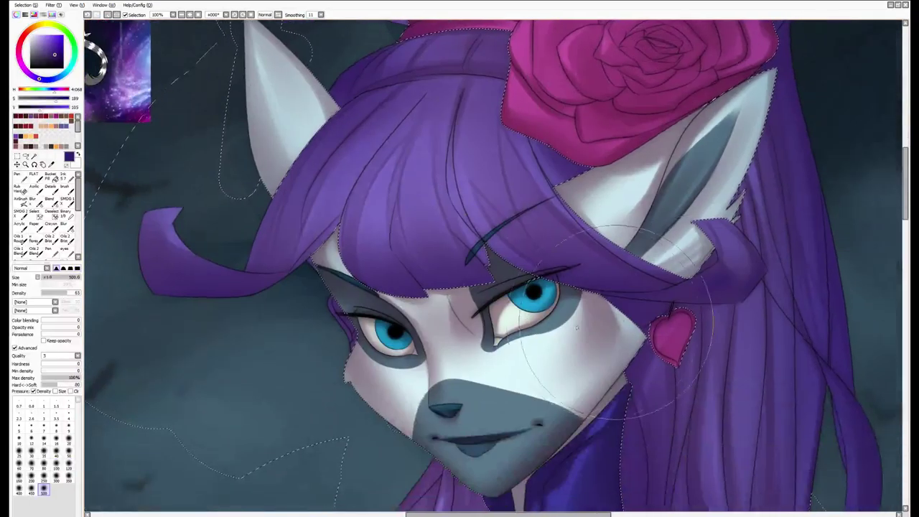
Shade the hair strands beside the cheek and heart earring in dark purple with the Brush at sizes 35 to 40
key(b)
key(bracketleft)
key(bracketleft)
key(bracketleft)
key(bracketleft)
key(bracketleft)
key(bracketleft)
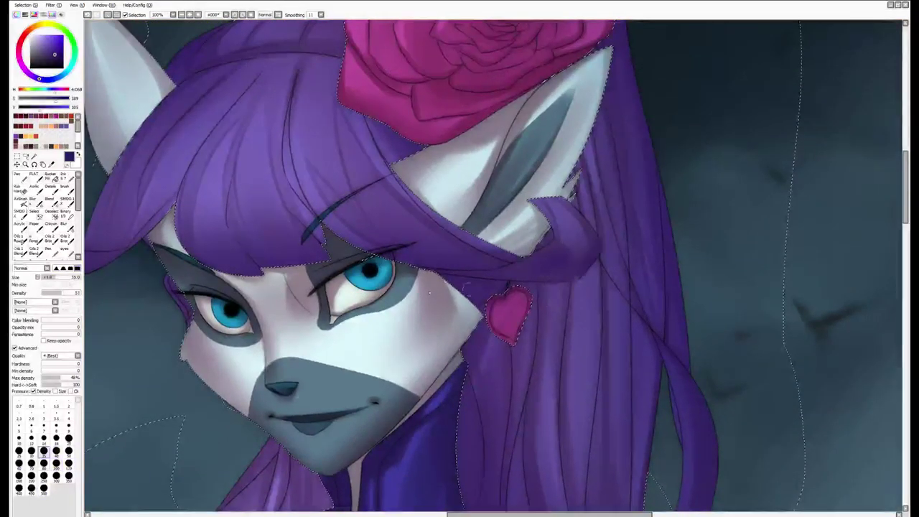
drag(465, 333, 441, 351)
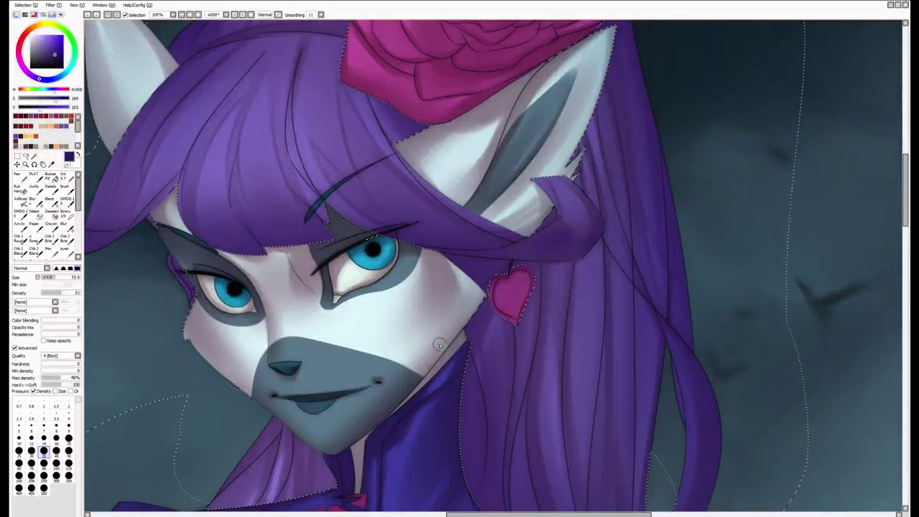
mouse_move(440, 358)
mouse_down()
mouse_move(460, 366)
mouse_move(480, 296)
mouse_up()
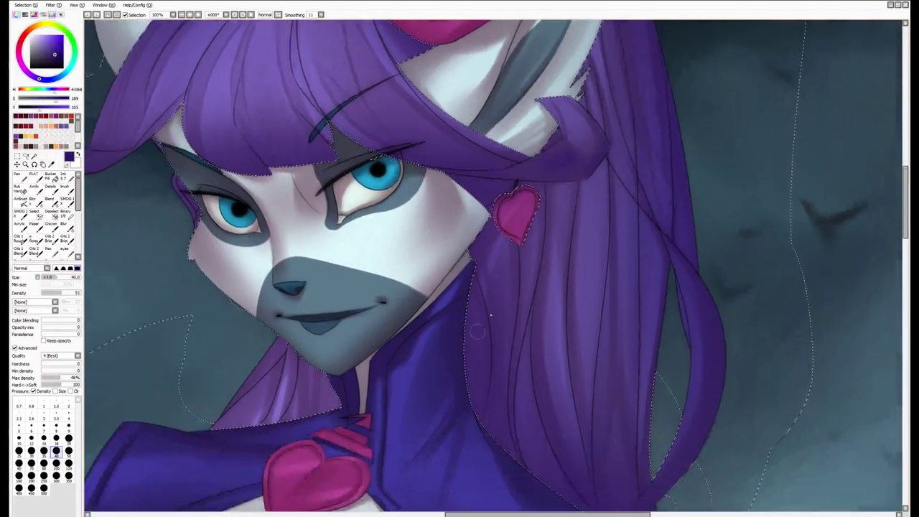
Darken the long hair falling to the shoulder and below the chin with the Brush at size 250 and the soft brush at 500
key(bracketright)
key(bracketright)
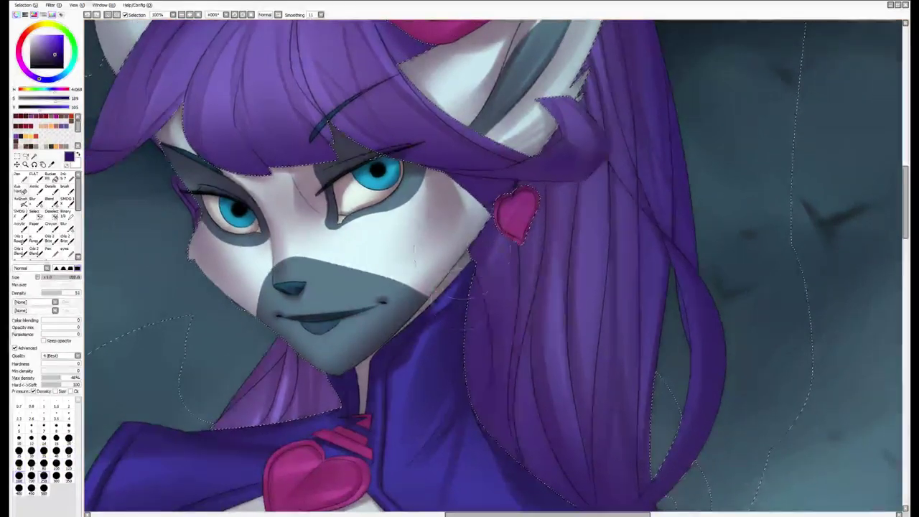
drag(475, 315, 461, 304)
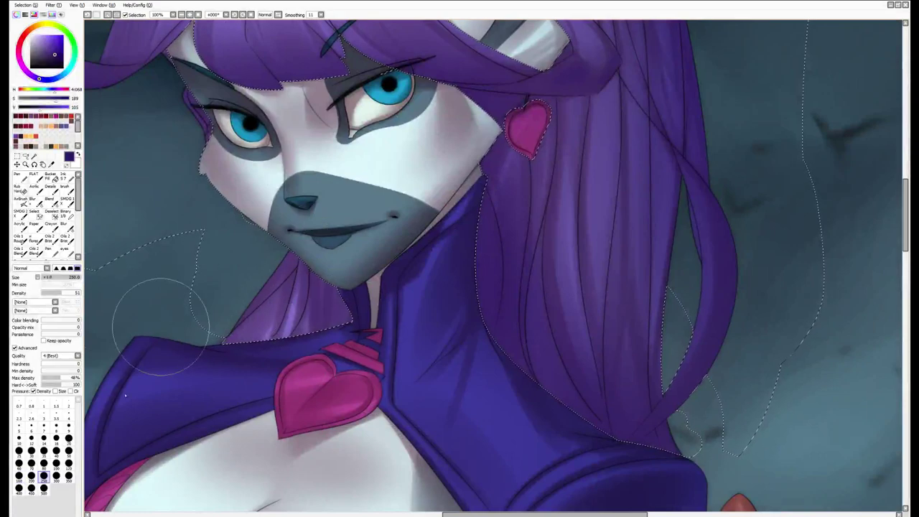
scroll(297, 369, down, 2)
drag(297, 369, 374, 302)
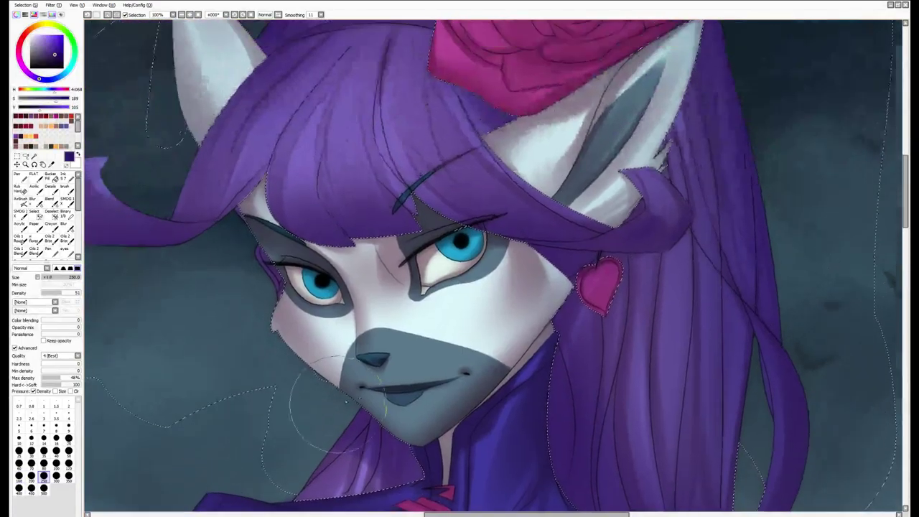
click(44, 491)
scroll(459, 258, up, 2)
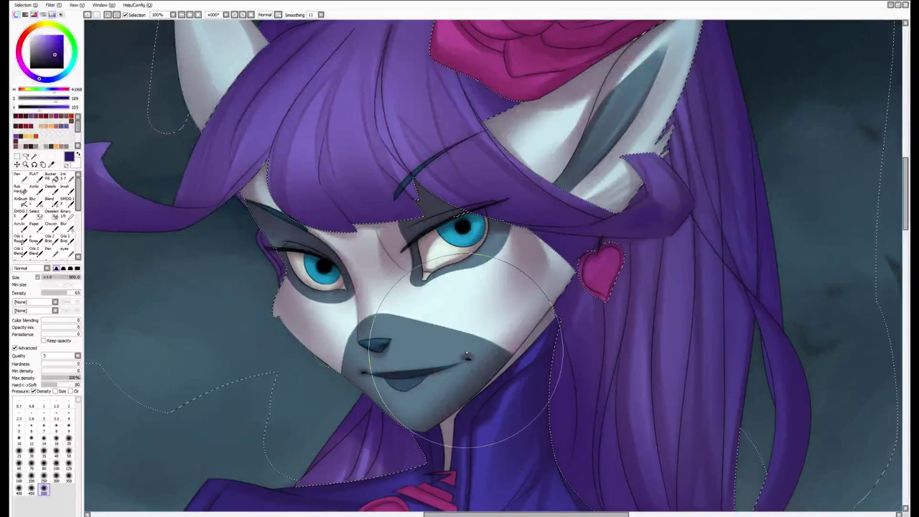
drag(509, 359, 484, 319)
Shade around the heart earring and define the fine strands below the ear in dark purple at brush sizes 25 and 16
key(b)
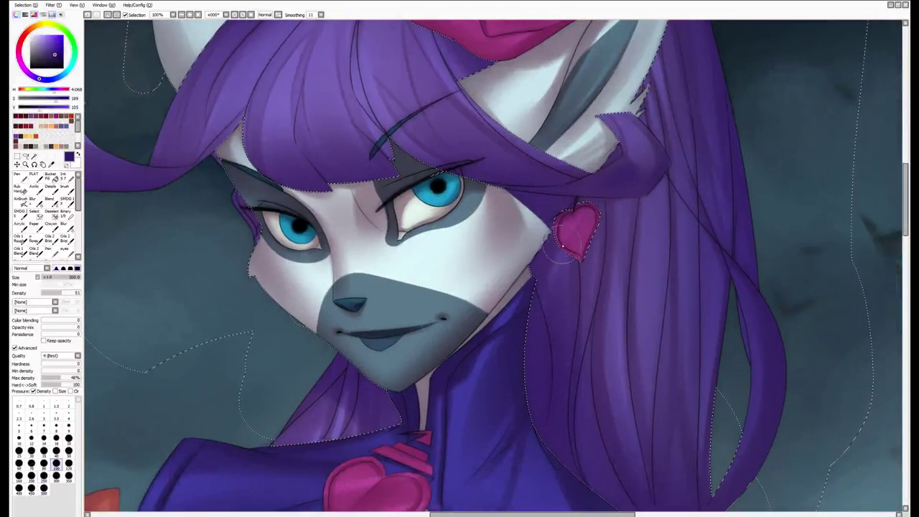
key(bracketleft)
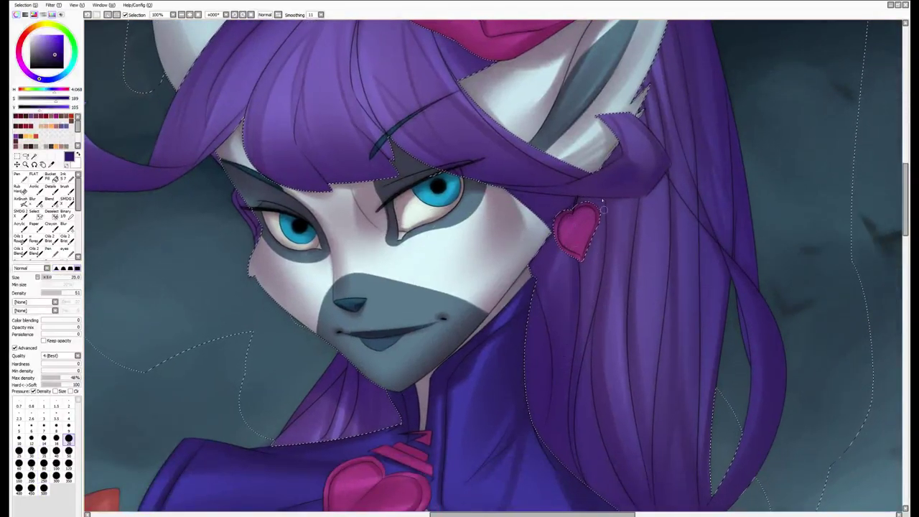
mouse_move(606, 217)
mouse_down()
mouse_move(567, 290)
mouse_move(466, 370)
mouse_move(583, 267)
mouse_move(462, 435)
mouse_up()
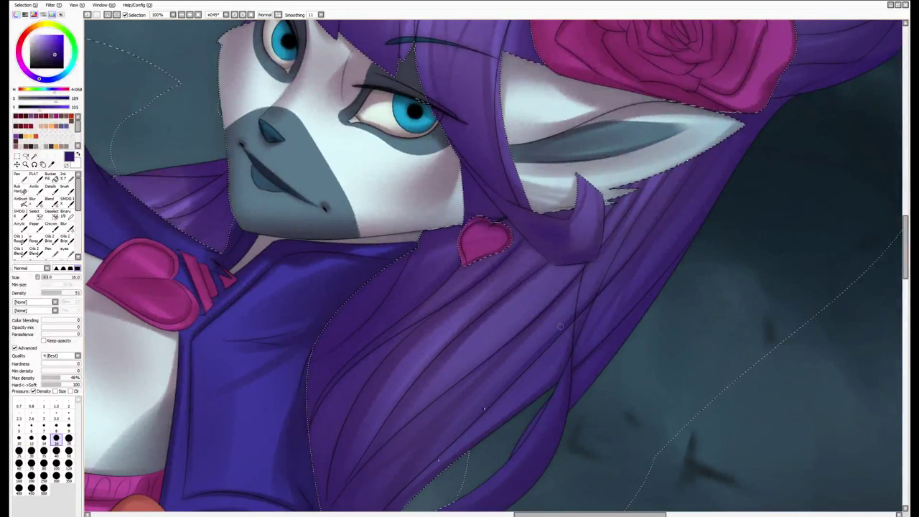
drag(560, 327, 670, 242)
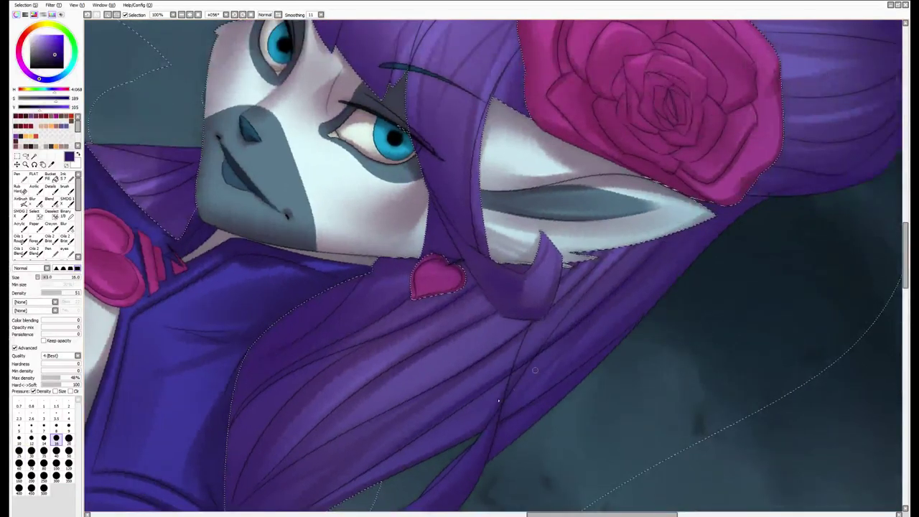
Deepen the shadows of the long hair behind the ear in dark purple with the Brush at size 80
key(bracketright)
key(bracketright)
key(bracketright)
key(bracketright)
key(bracketright)
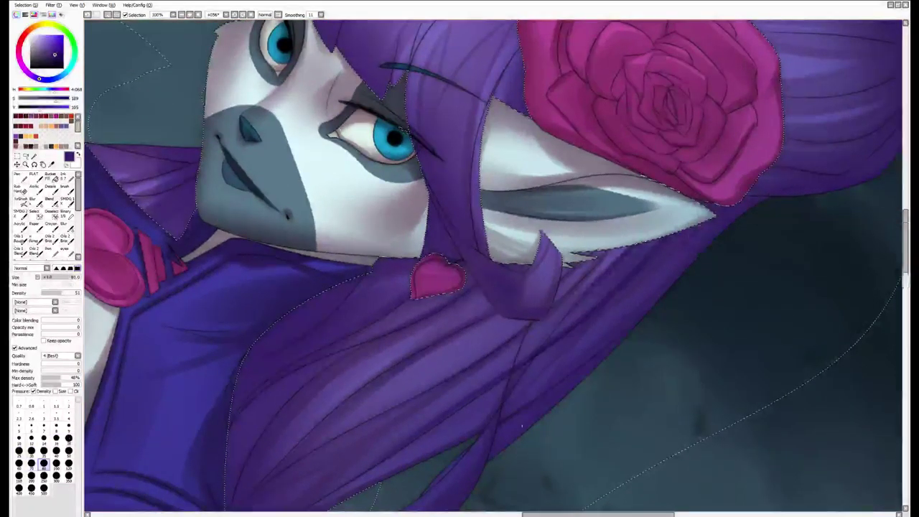
mouse_move(522, 425)
mouse_down()
mouse_move(595, 151)
mouse_move(414, 224)
mouse_move(367, 301)
mouse_up()
Refine the dark strands around the hair band and in the gathered hair with the Brush at sizes 14 to 30
key(bracketleft)
key(bracketleft)
key(bracketleft)
key(bracketleft)
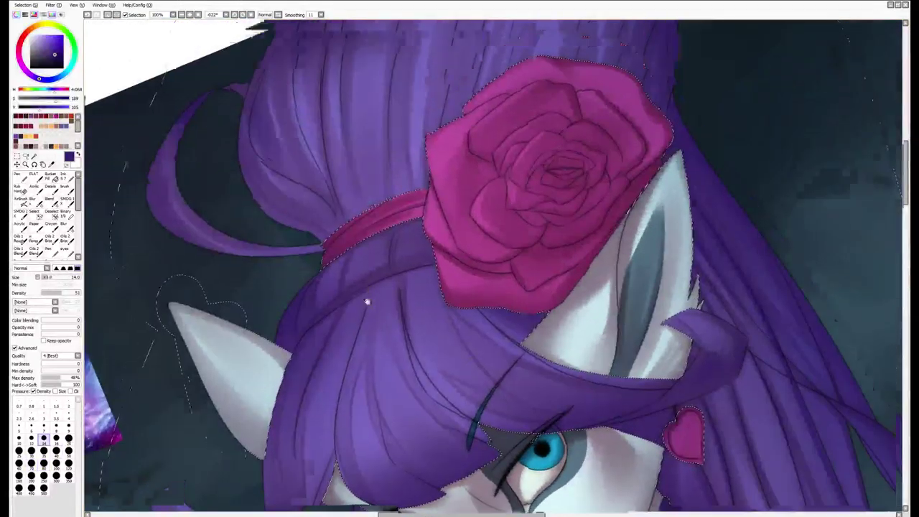
scroll(367, 302, up, 3)
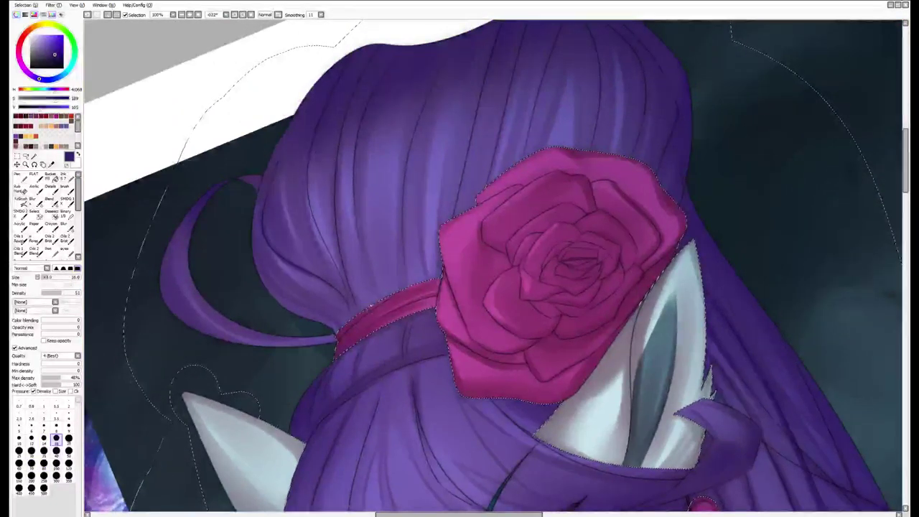
key(Delete)
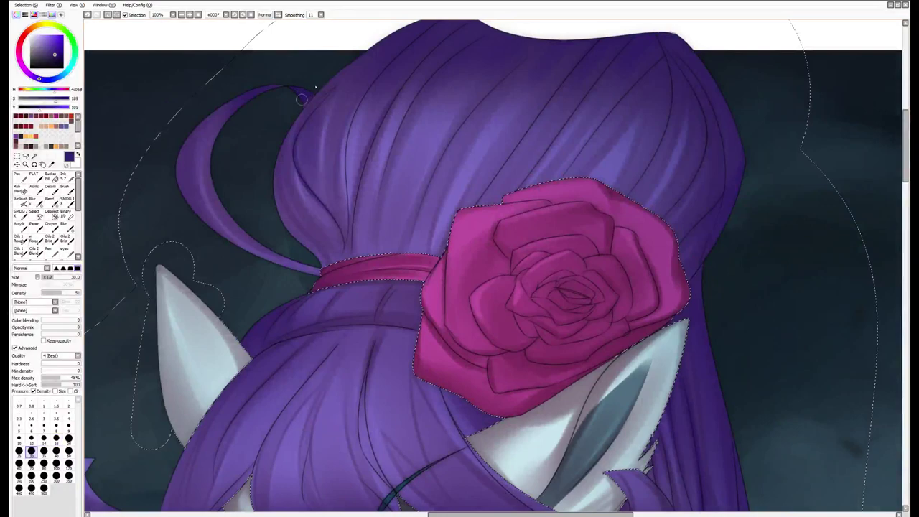
Choose a light teal and paint a rim light along the outer edge of the loose strand by the shoulder at brush size 40
drag(302, 100, 644, 367)
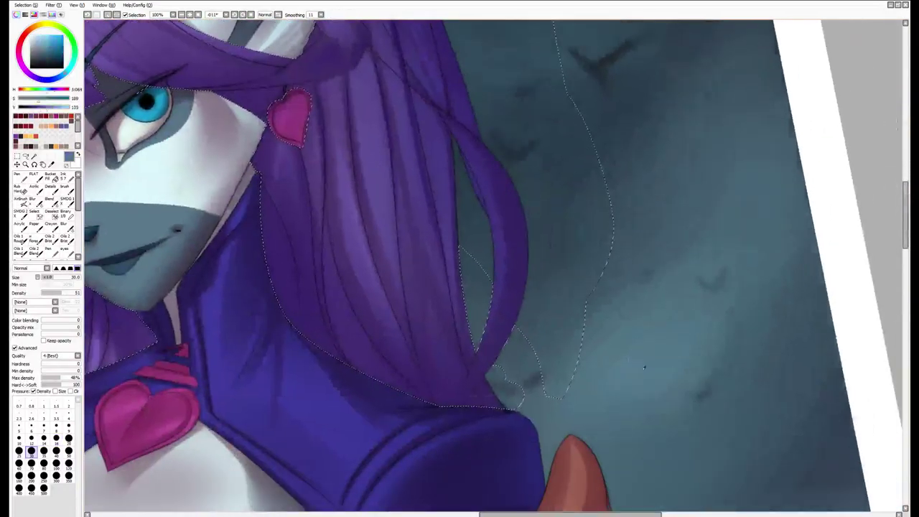
click(43, 39)
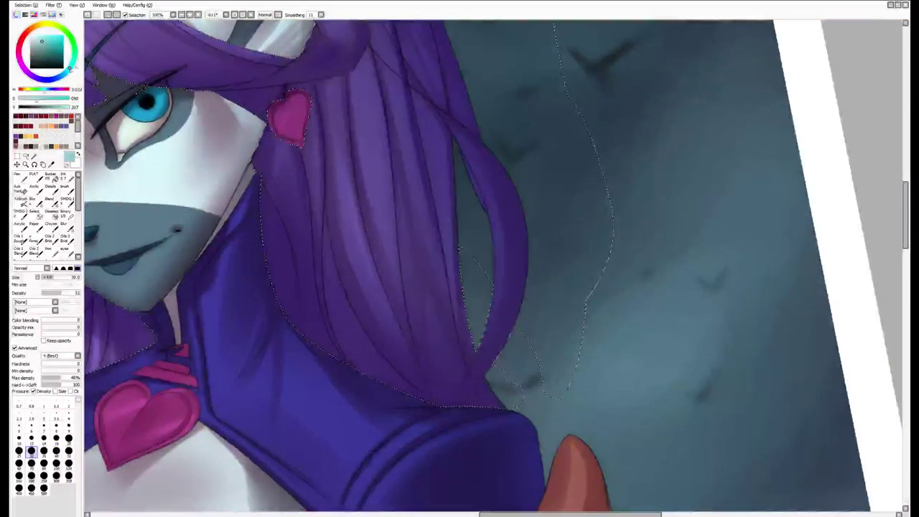
mouse_move(503, 431)
mouse_down()
mouse_move(459, 216)
mouse_move(446, 349)
mouse_up()
mouse_move(511, 298)
mouse_down()
mouse_move(471, 325)
mouse_move(533, 279)
mouse_move(433, 338)
mouse_up()
drag(535, 262, 568, 219)
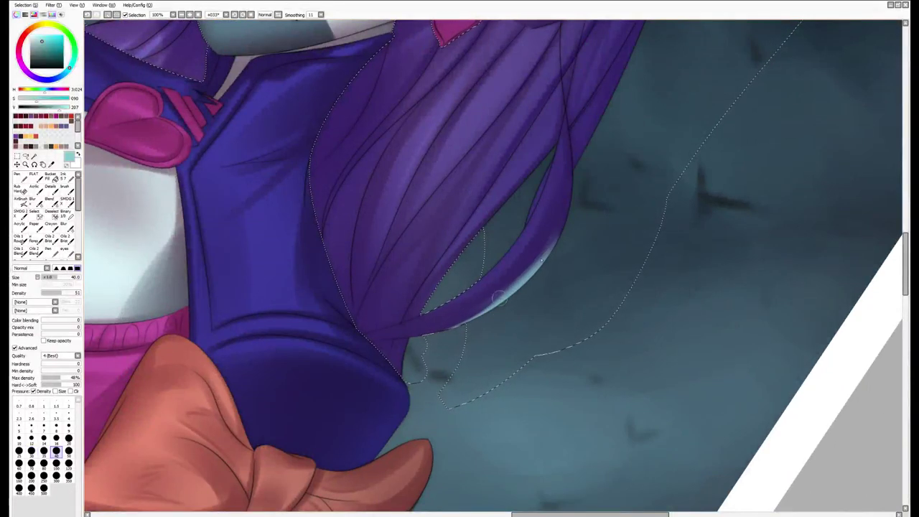
drag(503, 302, 567, 212)
mouse_move(586, 174)
mouse_down()
mouse_move(521, 289)
mouse_move(551, 210)
mouse_up()
drag(520, 274, 464, 345)
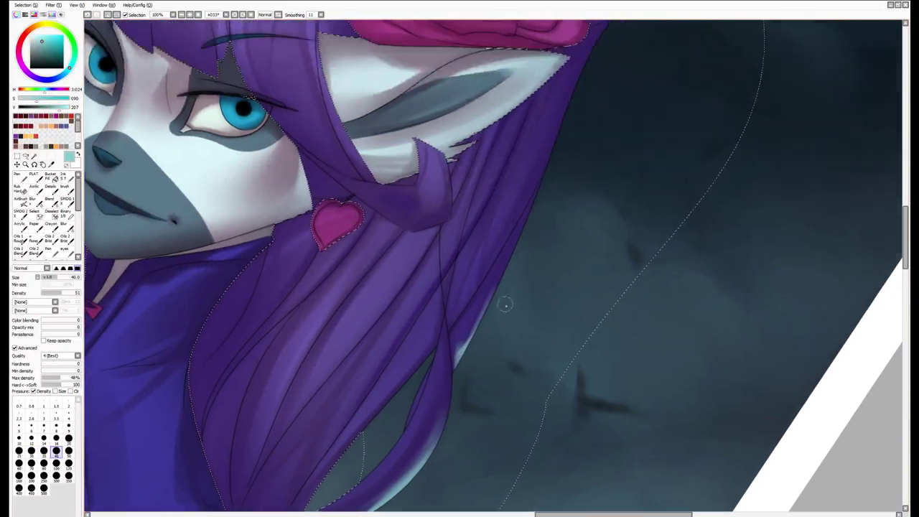
Extend the light teal rim light up the outer edge of the long hair to the rose at brush sizes 25 and 60
mouse_move(514, 247)
mouse_down()
mouse_move(552, 209)
mouse_move(493, 284)
mouse_move(647, 173)
mouse_up()
key(bracketright)
key(bracketright)
key(bracketright)
key(bracketright)
key(bracketright)
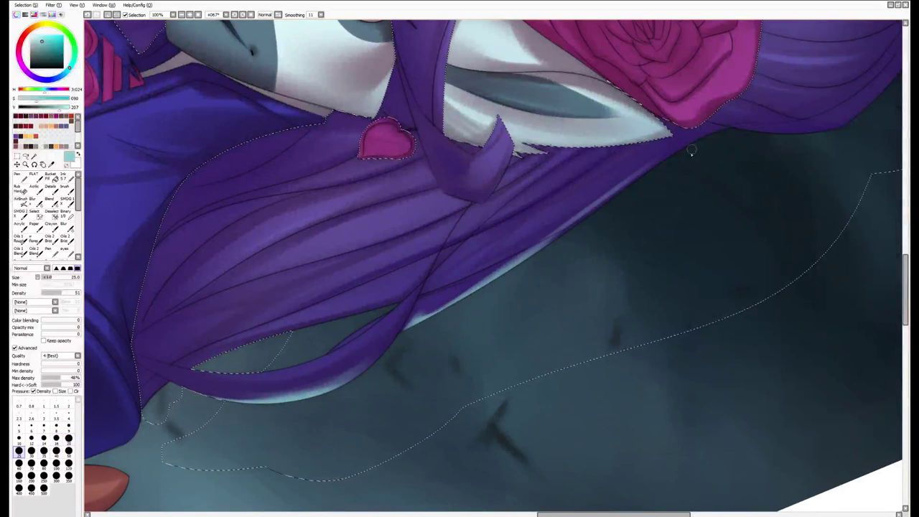
drag(575, 215, 703, 137)
drag(589, 197, 710, 135)
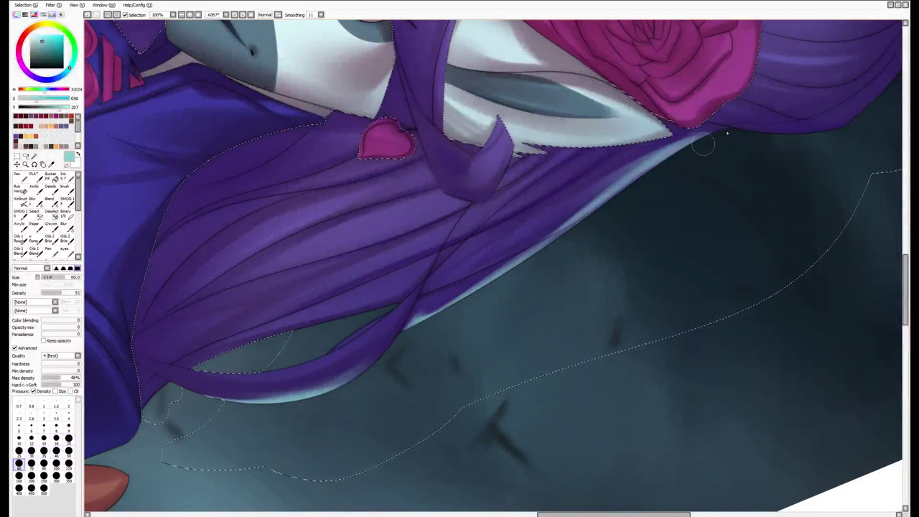
Refine the rim light into thin teal streaks along the long hair's outer edge at brush sizes 50 and 25
key(bracketleft)
key(bracketleft)
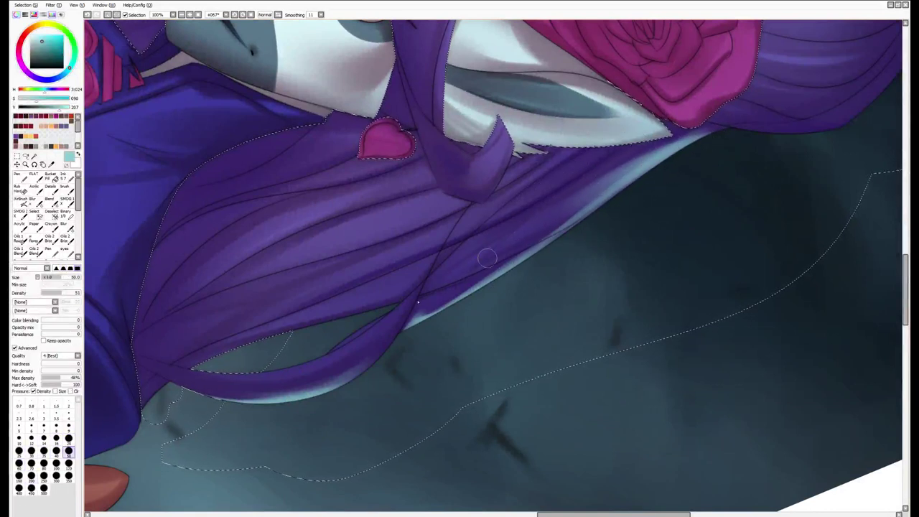
key(bracketleft)
key(bracketleft)
key(bracketleft)
key(bracketleft)
key(bracketleft)
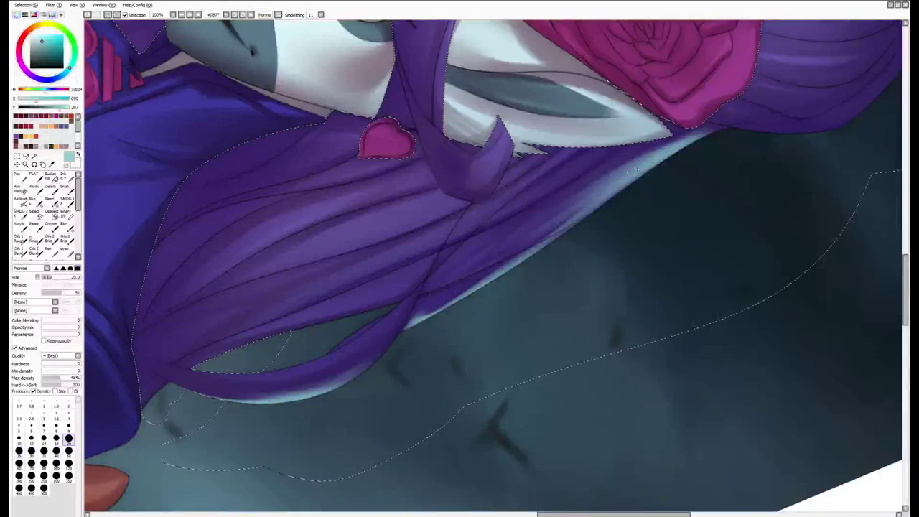
mouse_move(492, 247)
mouse_down()
mouse_move(535, 239)
mouse_move(454, 258)
mouse_move(460, 269)
mouse_up()
Carry the light teal rim light around the outer curve of the gathered hair beside the rose at brush size 25
key(bracketright)
key(bracketright)
key(bracketleft)
key(bracketright)
key(bracketright)
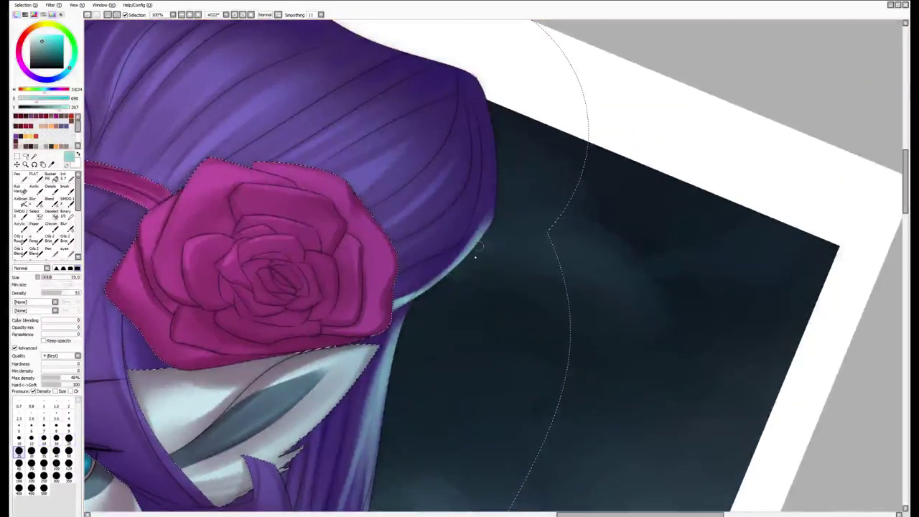
key(a)
drag(476, 333, 562, 224)
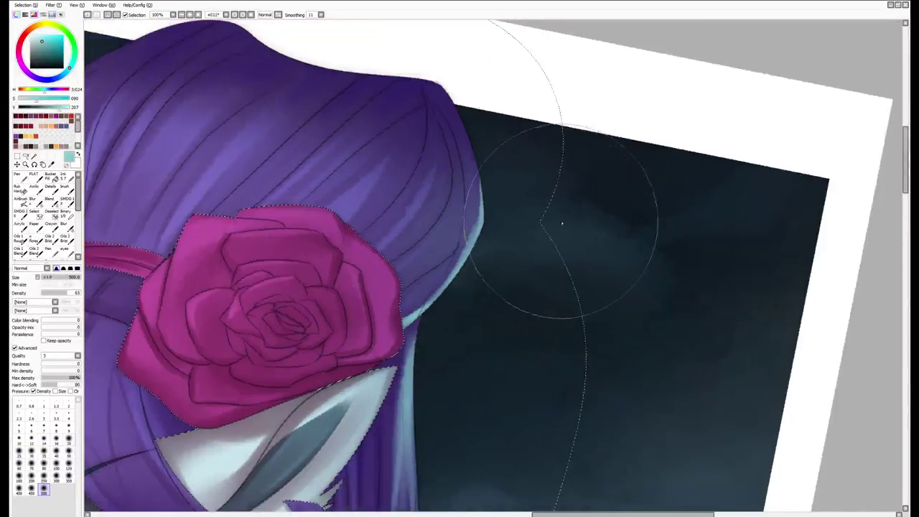
key(b)
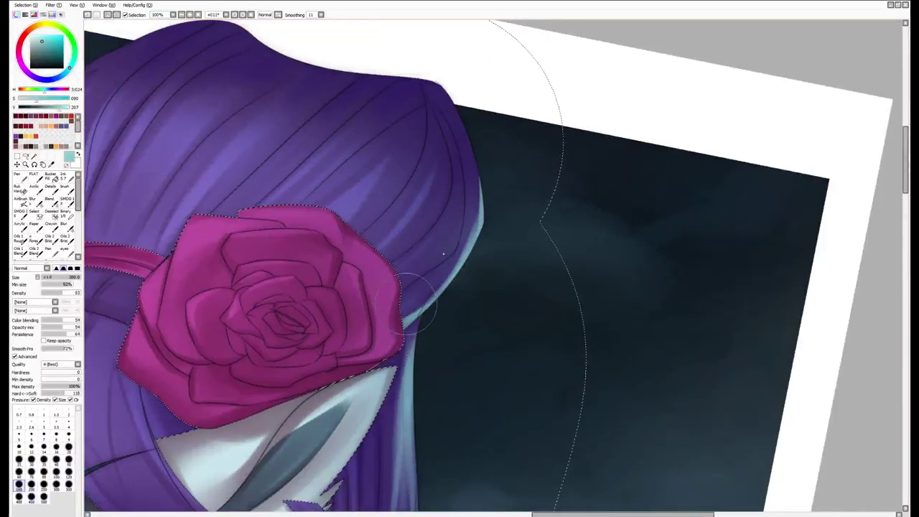
key(n)
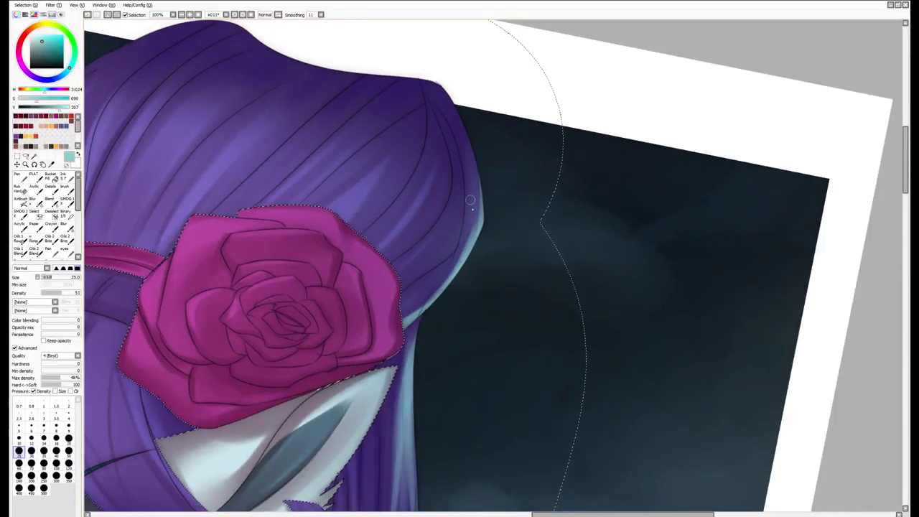
Refine the rim light's inner edge beside the rose with colours sampled from the hair at brush sizes 20 to 12
alt+click(470, 201)
key(bracketleft)
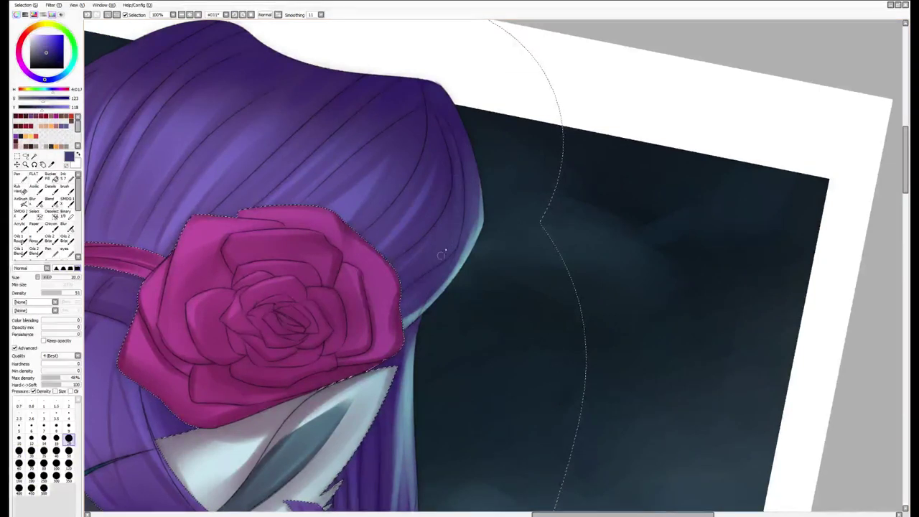
key(bracketleft)
alt+click(431, 288)
key(bracketleft)
drag(416, 302, 455, 184)
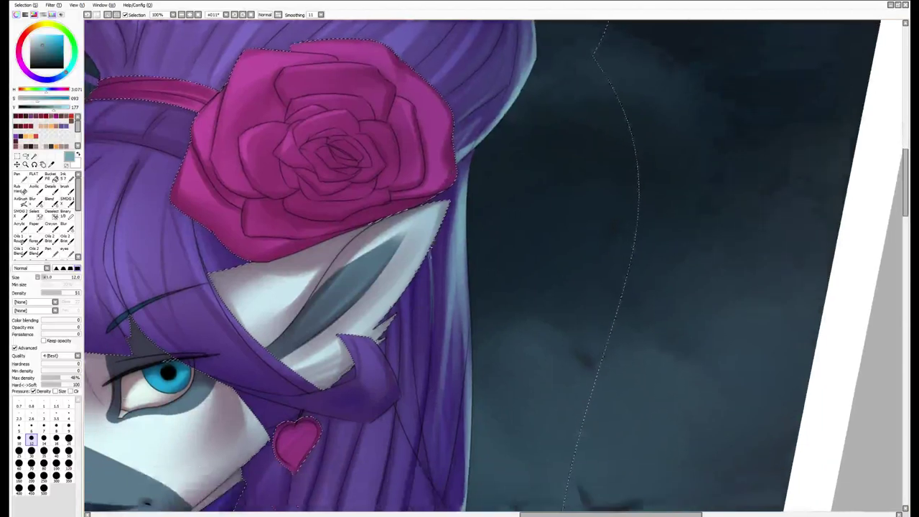
Paint a thin muted teal rim light along the outer edge of the curled lock below the ear at brush sizes 9 and 14
drag(412, 431, 456, 249)
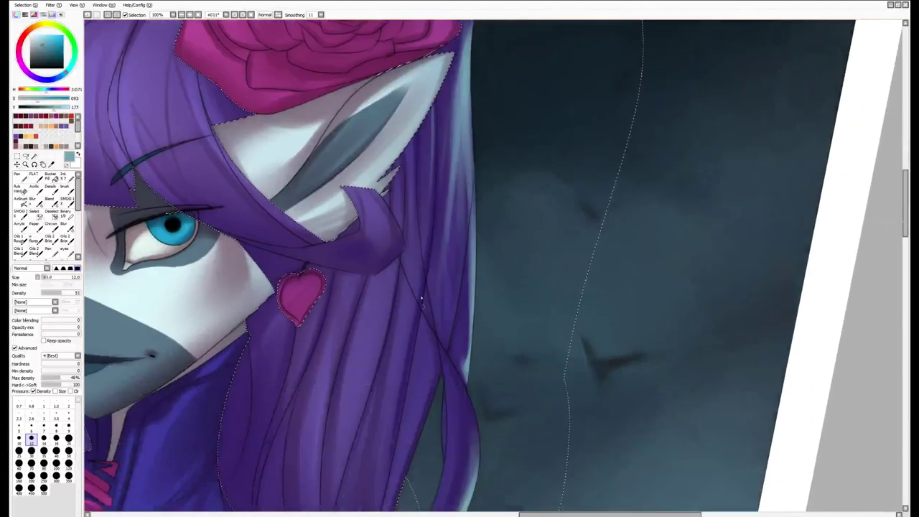
drag(448, 400, 444, 388)
key(bracketleft)
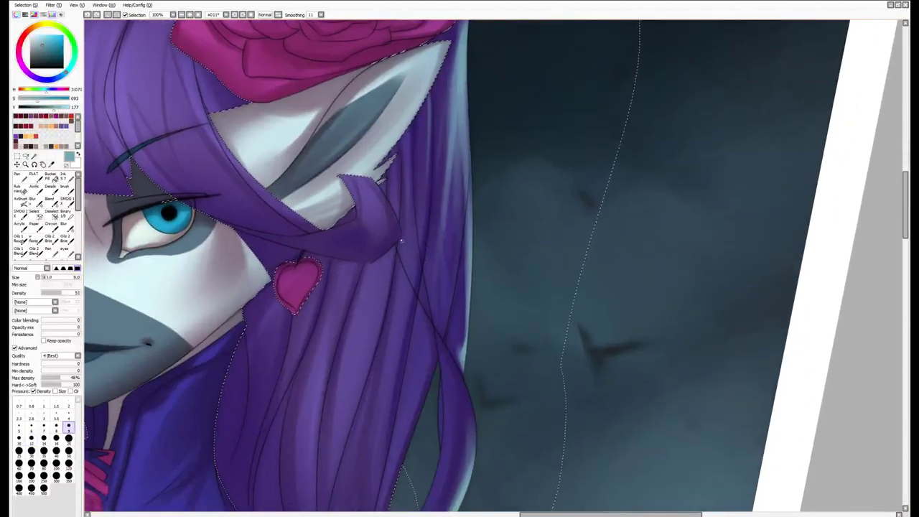
drag(401, 241, 376, 184)
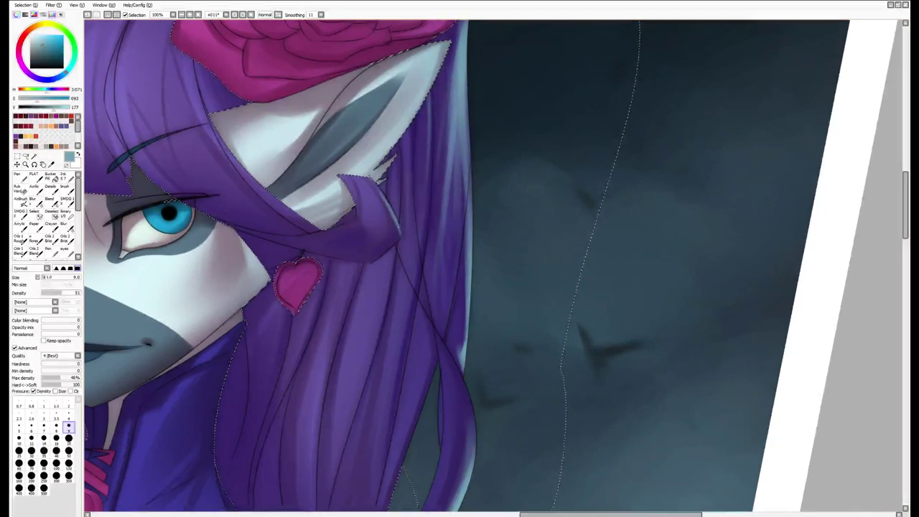
key(bracketright)
key(bracketright)
key(bracketright)
drag(394, 231, 394, 280)
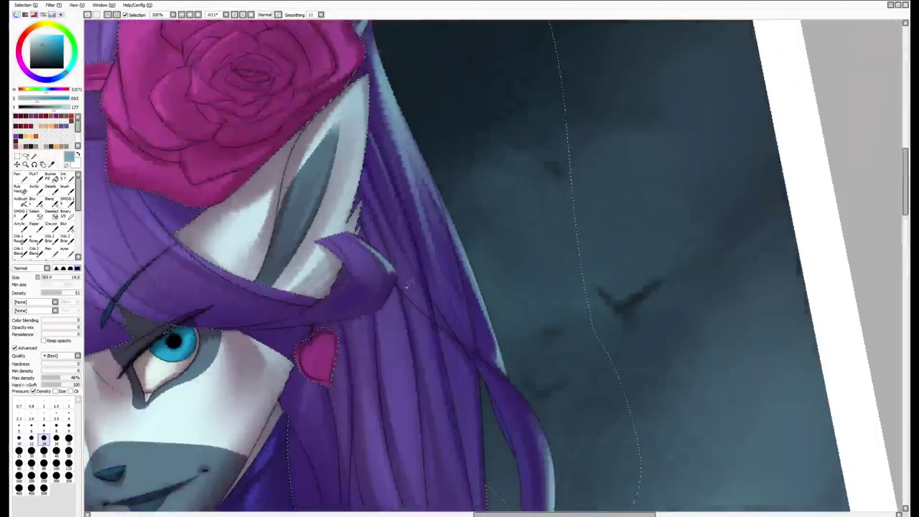
Extend the teal rim light around the tip and underside of the curled lock at brush sizes 9 and 12
key(bracketleft)
key(bracketleft)
key(bracketleft)
key(bracketleft)
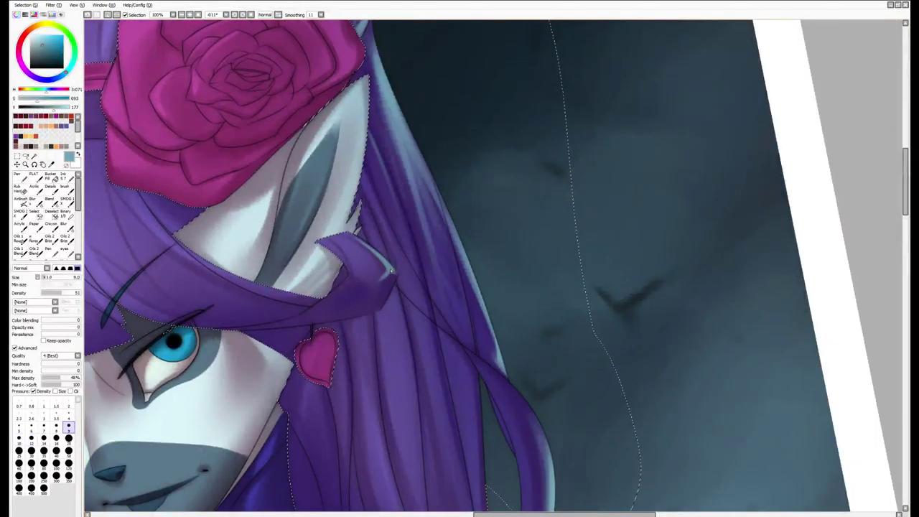
mouse_move(395, 277)
mouse_down()
mouse_move(498, 312)
mouse_move(546, 273)
mouse_up()
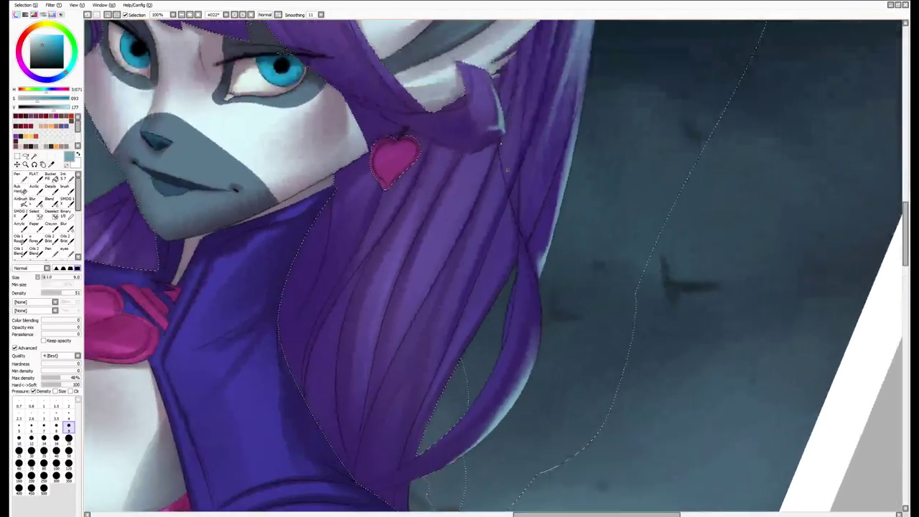
key(bracketright)
key(bracketright)
key(bracketright)
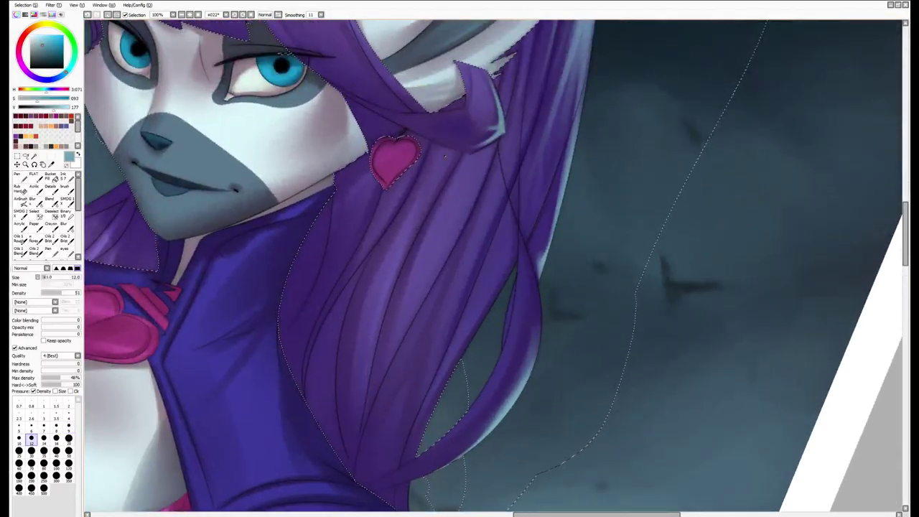
drag(443, 155, 506, 210)
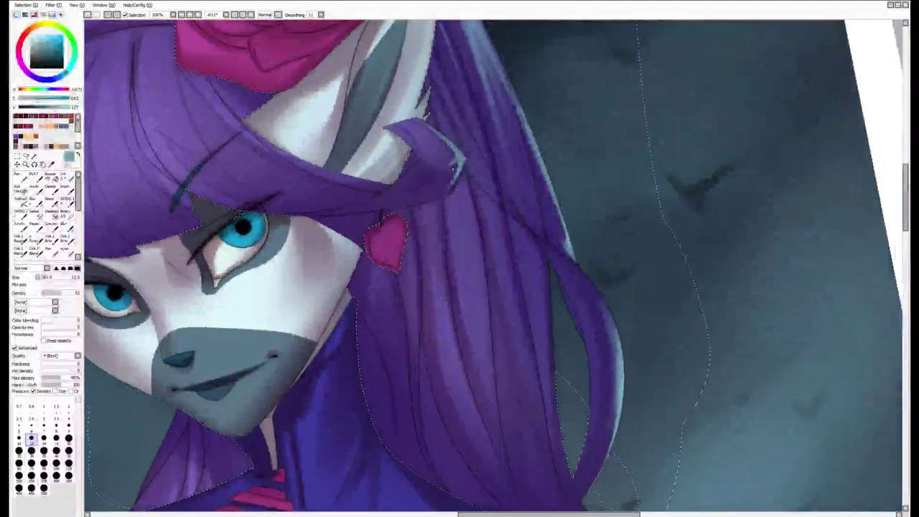
Sample a dark purple from the curled lock and shade the long strands below it at brush sizes 20 and 14
alt+click(449, 167)
key(a)
key(bracketright)
key(bracketright)
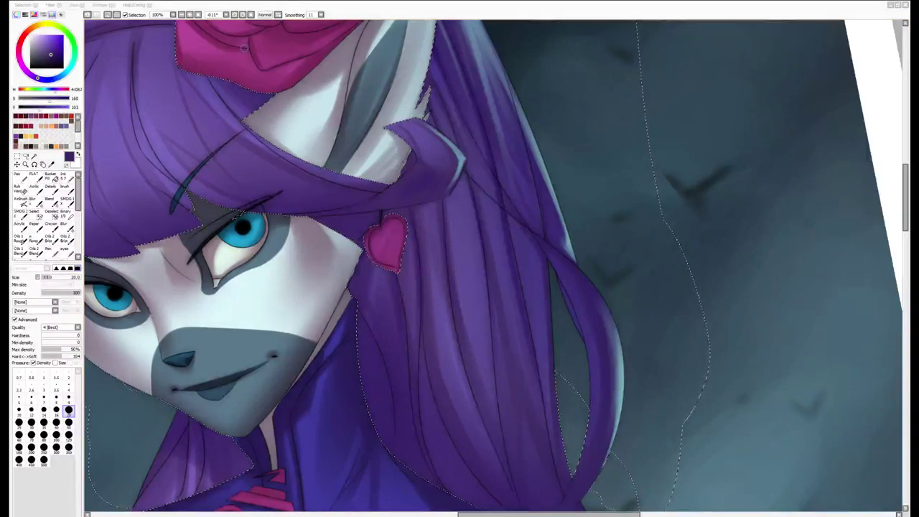
scroll(434, 290, down, 2)
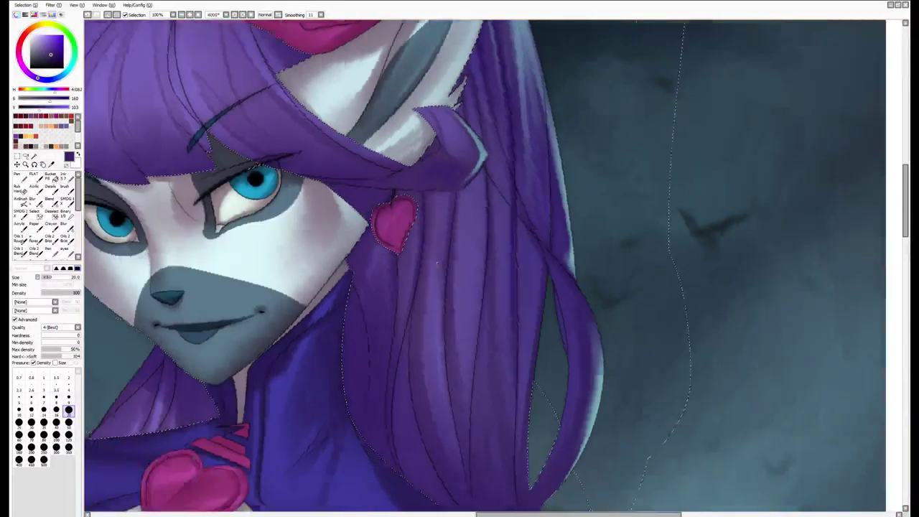
drag(434, 290, 550, 340)
scroll(550, 341, up, 3)
key(b)
key(bracketleft)
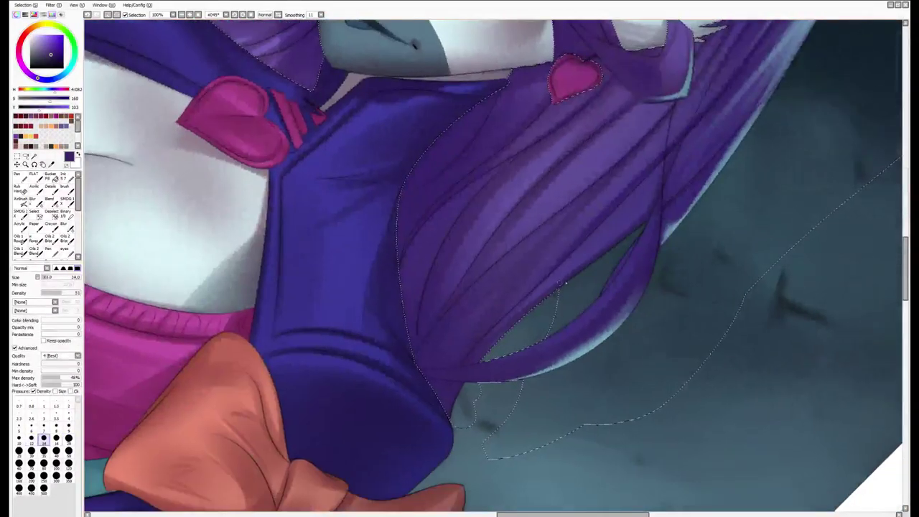
Paint a sampled light cyan rim light along the inner edge and lower tip of the long hair, using brush sizes 20 to 30
alt+click(553, 366)
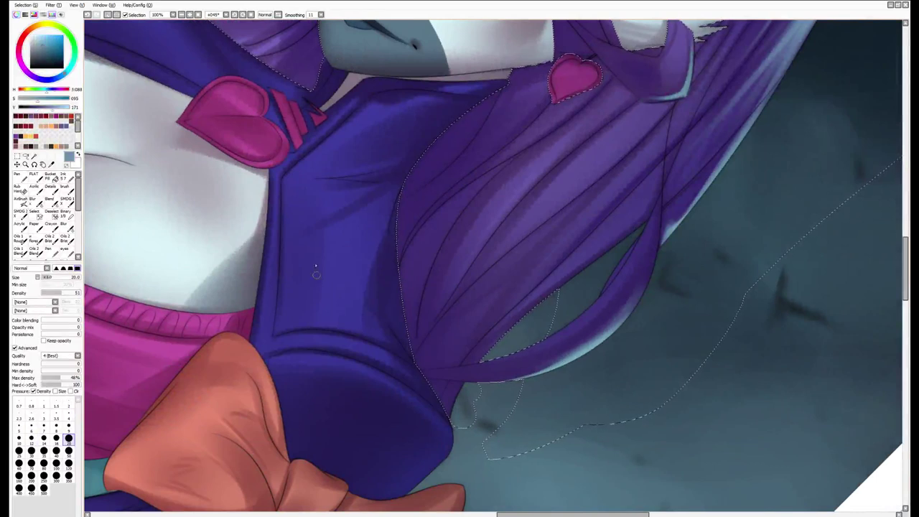
alt+click(557, 305)
key(bracketright)
key(bracketright)
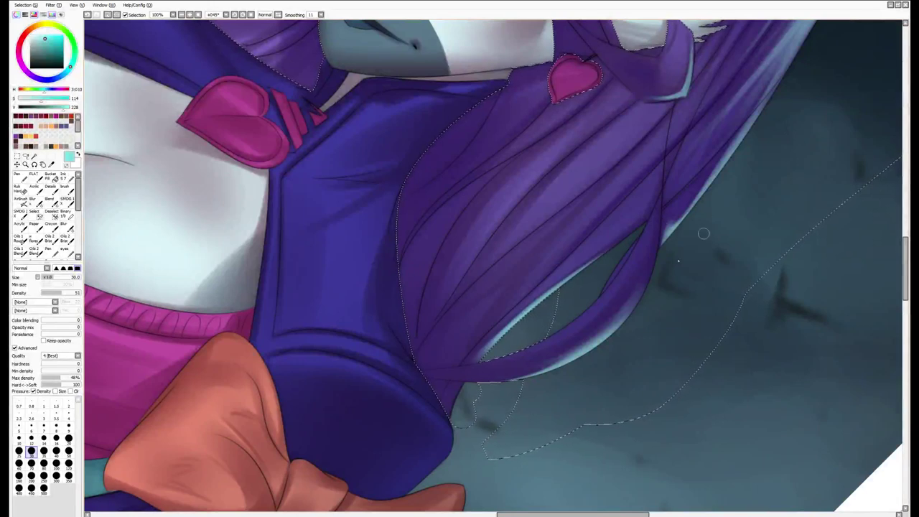
drag(906, 294, 621, 260)
key(bracketleft)
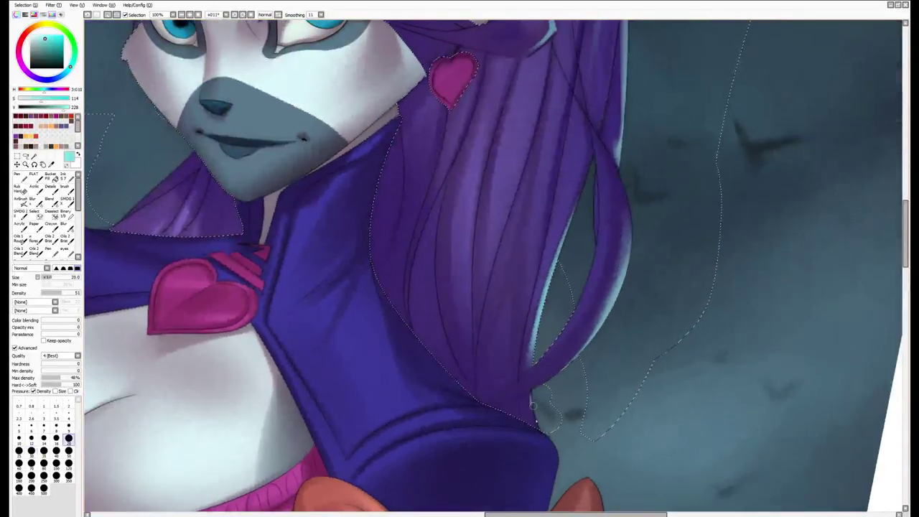
scroll(494, 264, down, 3)
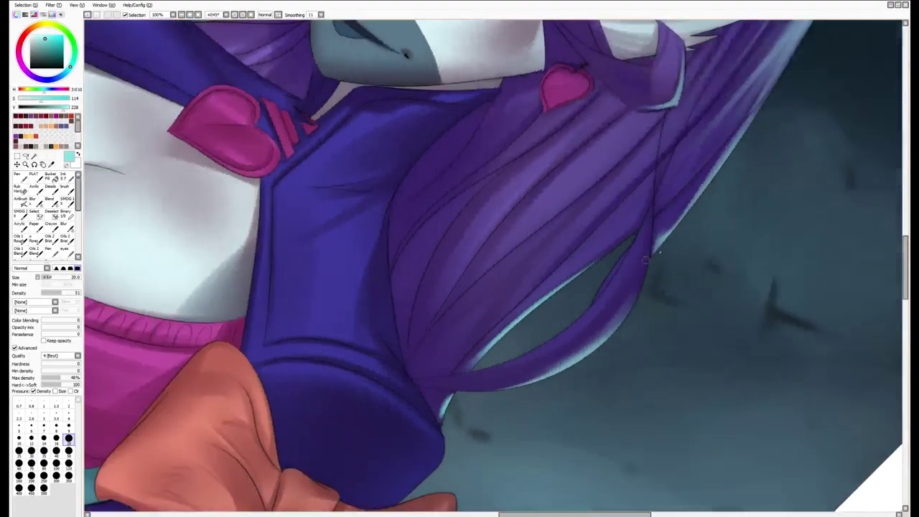
Shade the hair between the cheek and the heart earring in dark navy, using brush sizes 25 to 50
scroll(494, 265, up, 5)
scroll(494, 264, down, 4)
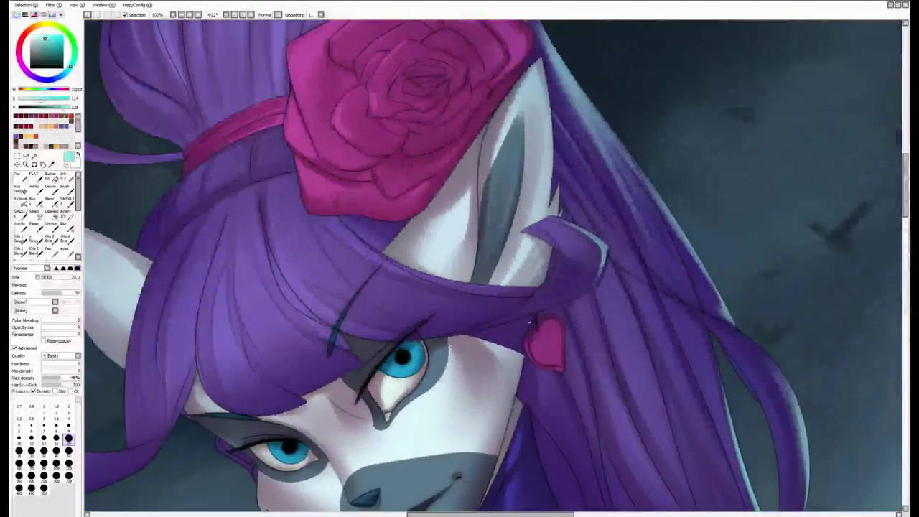
key(bracketright)
key(bracketright)
key(bracketright)
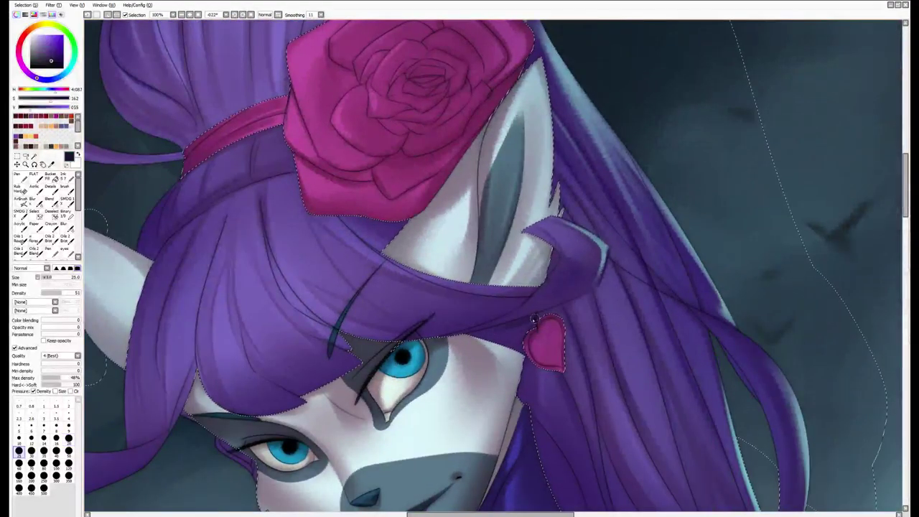
key(bracketright)
key(bracketright)
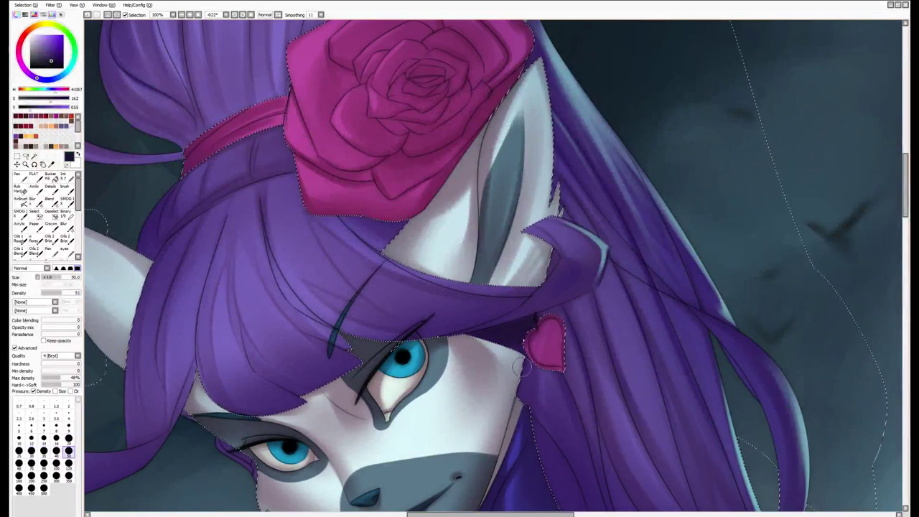
Deepen the cast shadow beneath the swept side bang above the earring with a size 25 brush
key(End)
key(Home)
key(Page_Down)
key(bracketleft)
key(bracketleft)
key(bracketleft)
key(bracketleft)
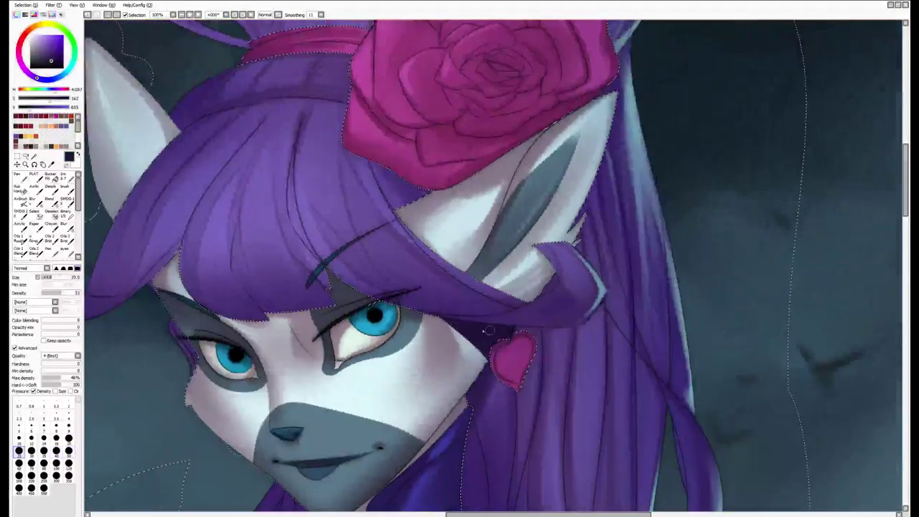
Darken the small hair lock beside the character's far eye with a size 25 brush
key(Page_Up)
key(Page_Down)
key(bracketright)
key(bracketright)
key(Page_Up)
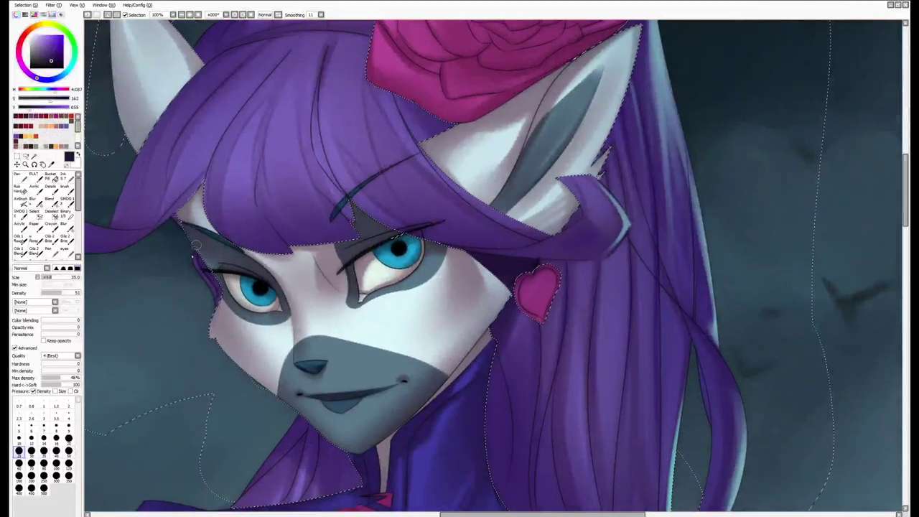
Shade the hair along the neck and collar below the earring, using brush sizes 16 to 35
mouse_move(474, 417)
mouse_down()
mouse_move(478, 272)
mouse_move(457, 260)
mouse_up()
key(bracketleft)
key(bracketleft)
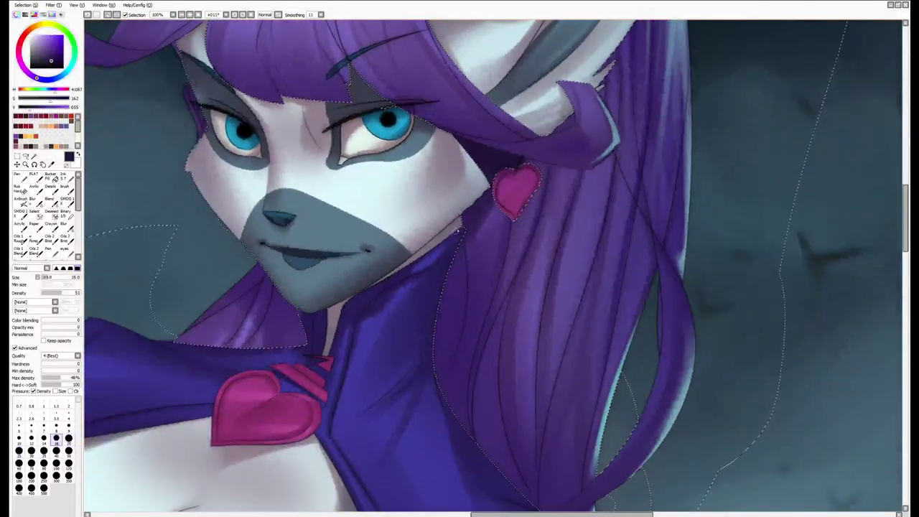
key(bracketright)
key(bracketright)
key(bracketright)
key(bracketright)
key(bracketright)
key(bracketleft)
key(bracketleft)
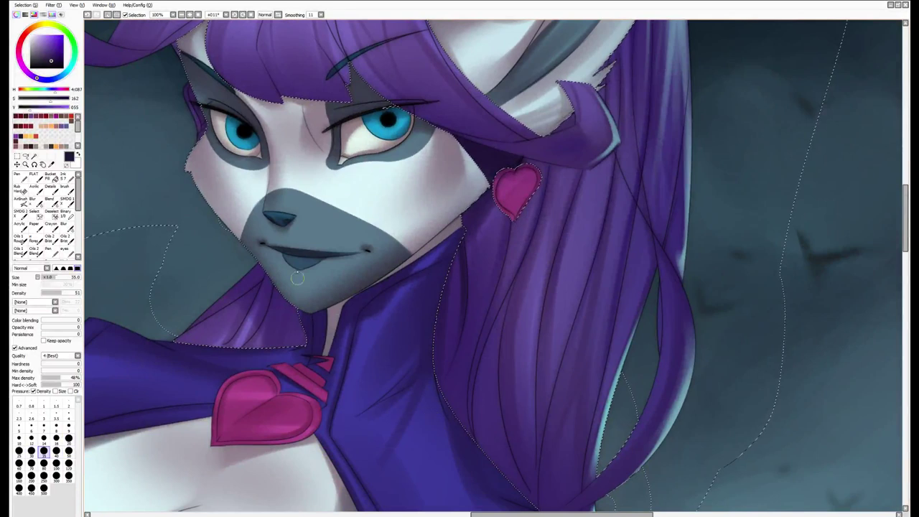
Darken the hair lock behind the chin where the head shades it, using a size 35 brush
key(bracketleft)
key(bracketright)
key(bracketright)
key(bracketright)
key(bracketright)
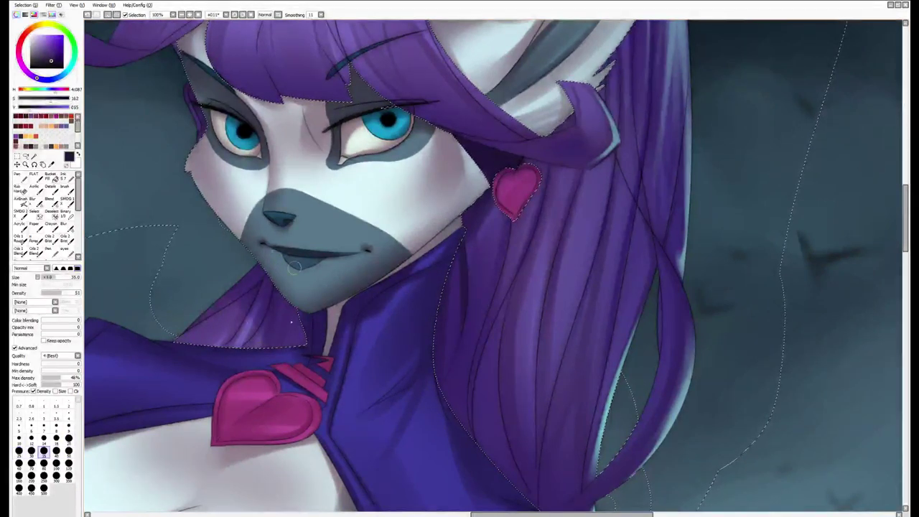
Paint dark shadow strokes down the strands of the long hair below the earring, using brush sizes 25 to 35
key(bracketleft)
key(bracketleft)
key(bracketleft)
key(bracketleft)
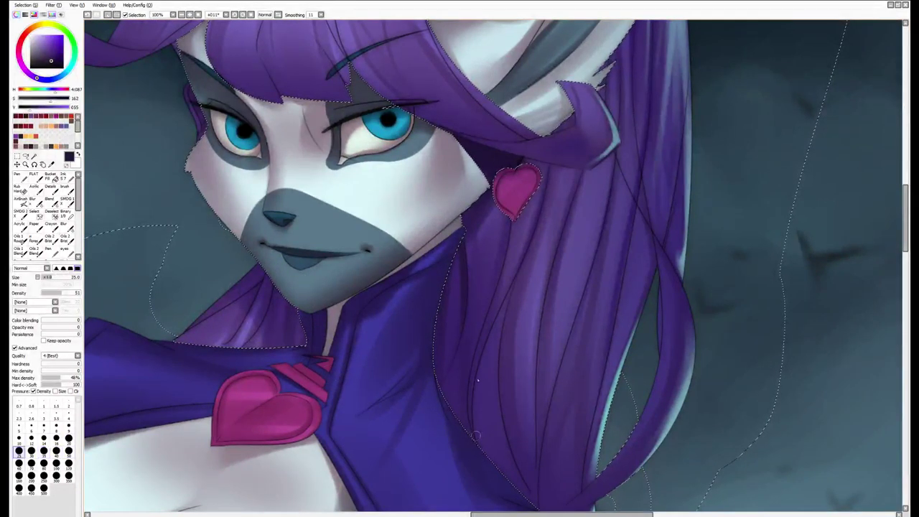
drag(493, 334, 472, 437)
drag(507, 319, 500, 394)
key(bracketright)
key(bracketright)
drag(544, 342, 535, 471)
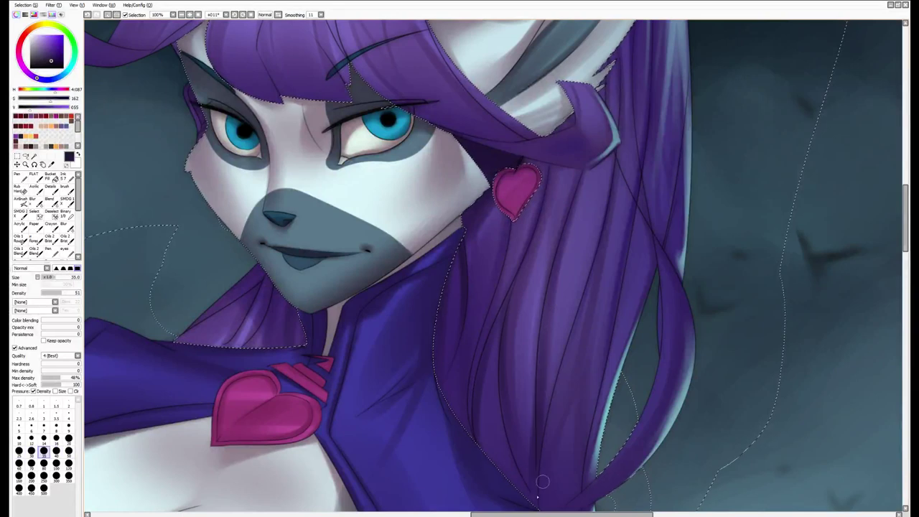
drag(566, 362, 427, 443)
Refine the thin shadows between the long hair strands with finer strokes at brush sizes 20 and 14
key(bracketleft)
key(bracketleft)
key(bracketleft)
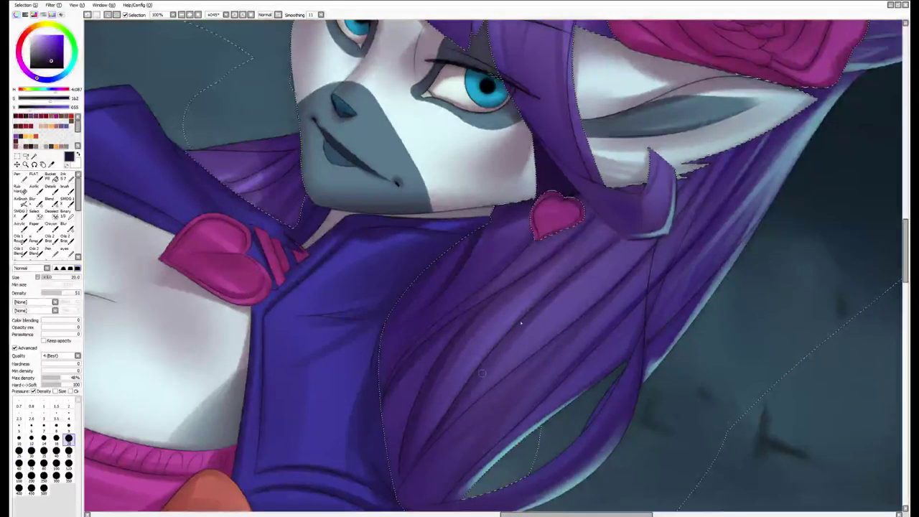
key(bracketleft)
key(bracketleft)
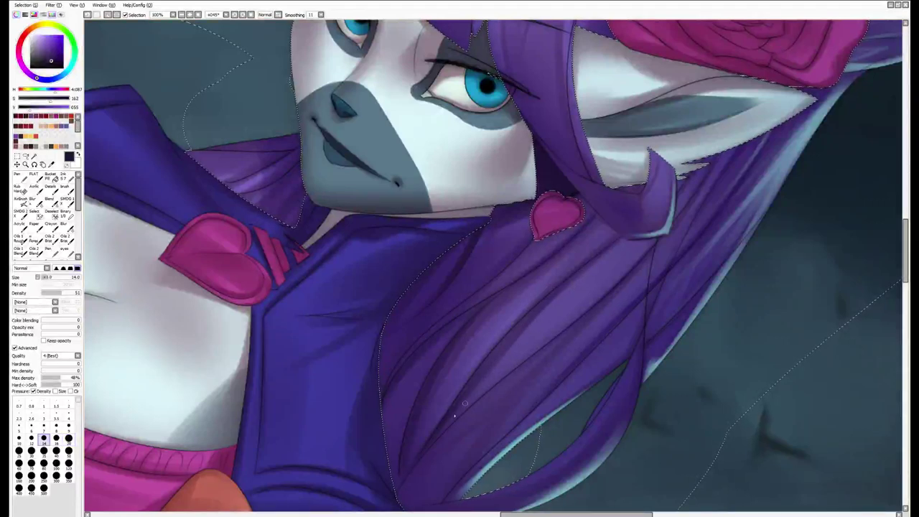
drag(604, 334, 582, 324)
scroll(504, 371, down, 2)
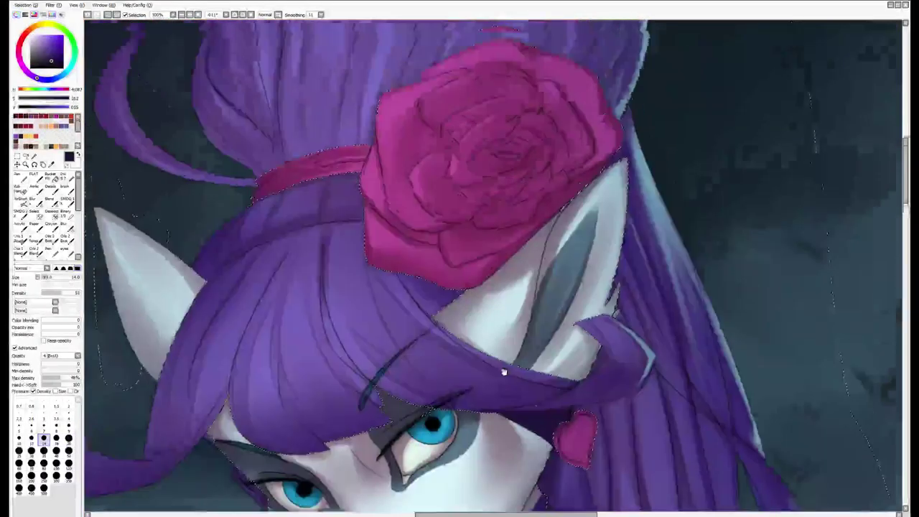
Darken the upper edge of the gathered hair above the rose, increasing the brush size from 25 to 60
drag(505, 371, 467, 323)
scroll(428, 286, up, 3)
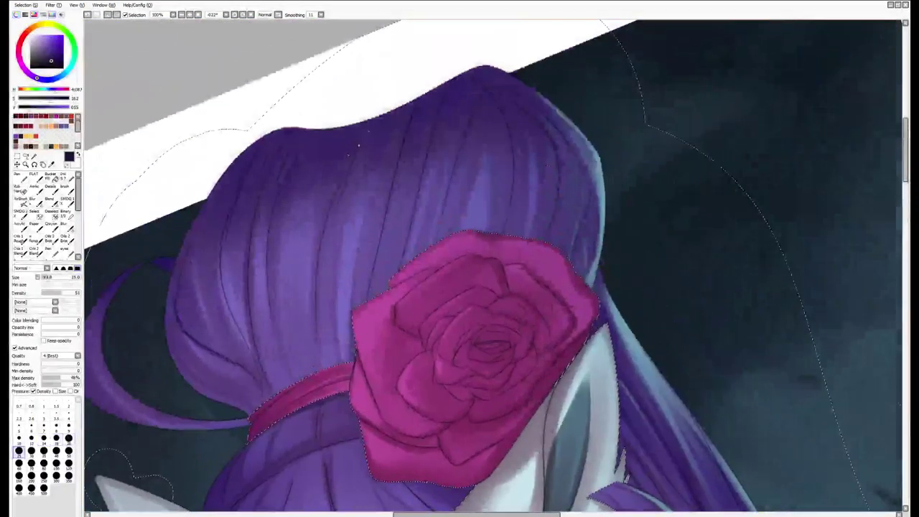
key(bracketright)
key(bracketright)
key(bracketright)
key(bracketright)
key(bracketright)
key(bracketright)
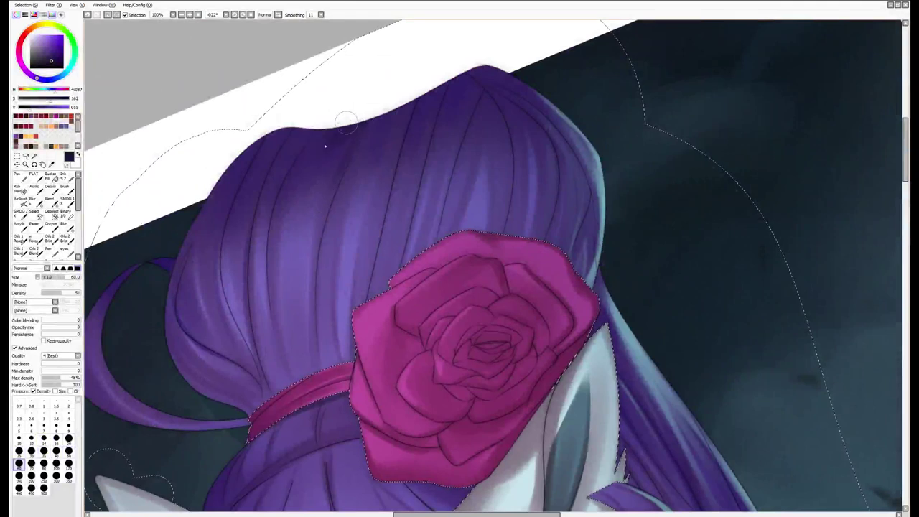
Add narrow shadow strokes between the strands near the peak of the gathered hair with a size 20 brush
key(bracketleft)
key(bracketleft)
key(bracketleft)
key(bracketleft)
key(bracketleft)
key(bracketleft)
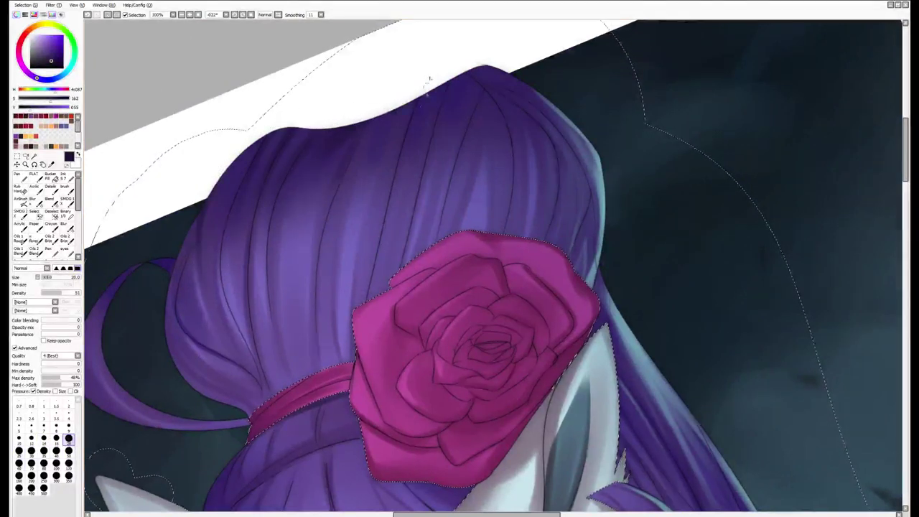
drag(488, 94, 428, 173)
Shade the outer side of the gathered hair near the loose looping strand with a size 50 brush
key(bracketright)
key(bracketright)
key(bracketright)
key(bracketright)
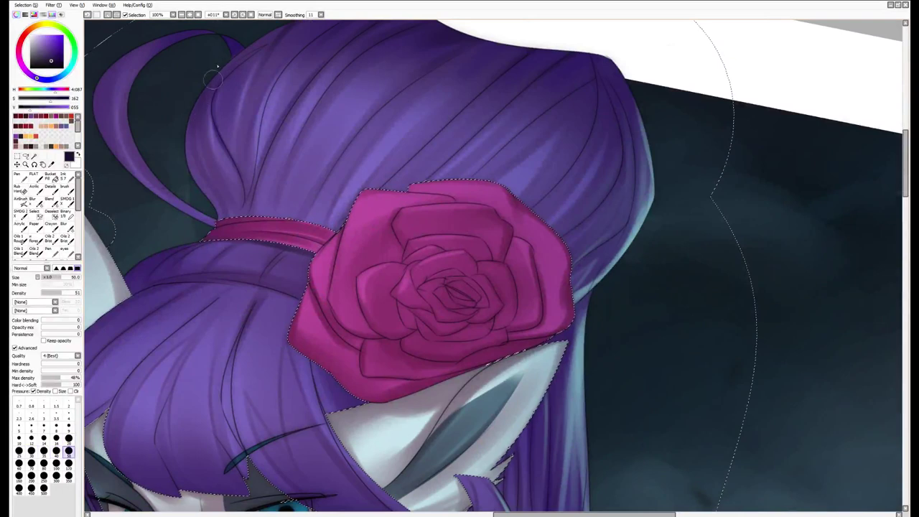
key(bracketright)
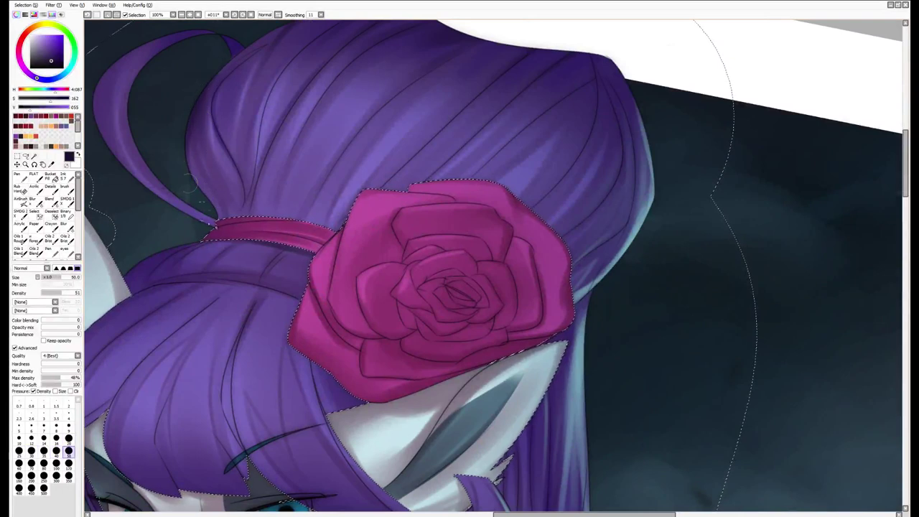
Darken the hair below the pink hair band next to the far ear, starting at brush size 35
drag(198, 190, 327, 139)
key(bracketleft)
key(bracketleft)
key(bracketleft)
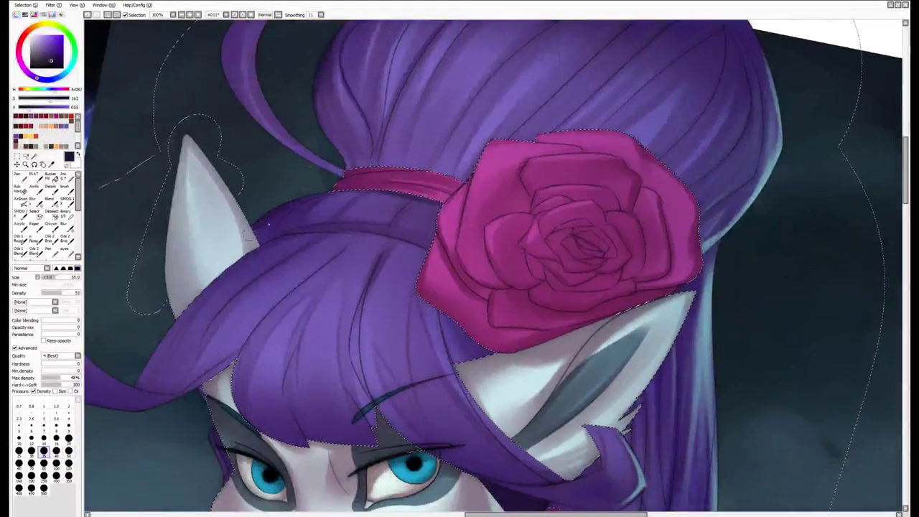
key(bracketright)
Shade the curled forelock extending past the face, using brush sizes 70 to 100
scroll(300, 196, down, 1)
drag(215, 308, 370, 309)
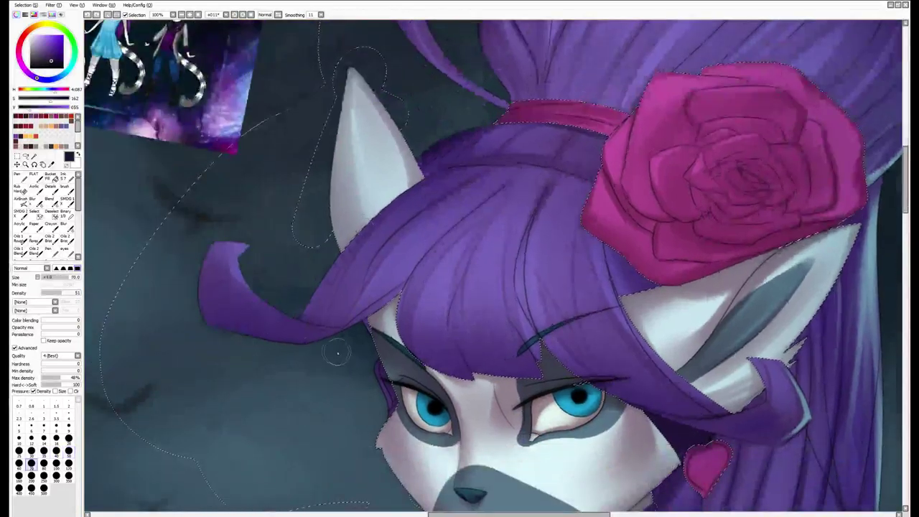
scroll(179, 309, up, 1)
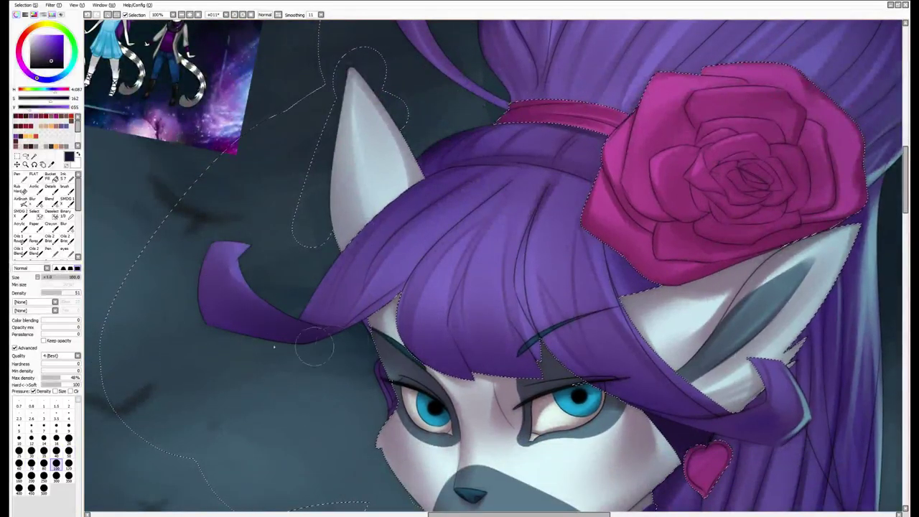
drag(287, 356, 297, 283)
mouse_move(369, 267)
mouse_down()
mouse_move(333, 338)
mouse_move(356, 271)
mouse_move(350, 226)
mouse_move(384, 185)
mouse_up()
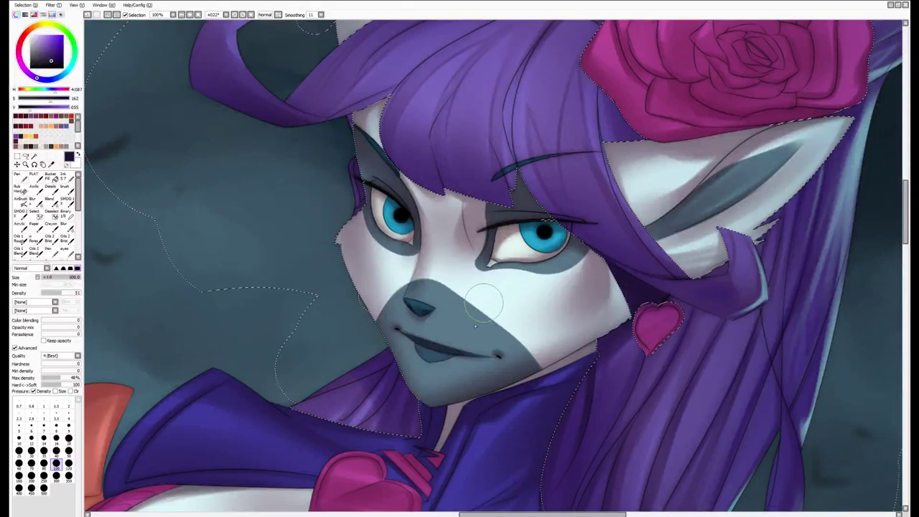
Define the strand shadows across the bangs with fine dark strokes at brush size 14
key([)
key([)
key([)
key([)
key([)
key([)
key([)
key([)
key([)
key([)
key([)
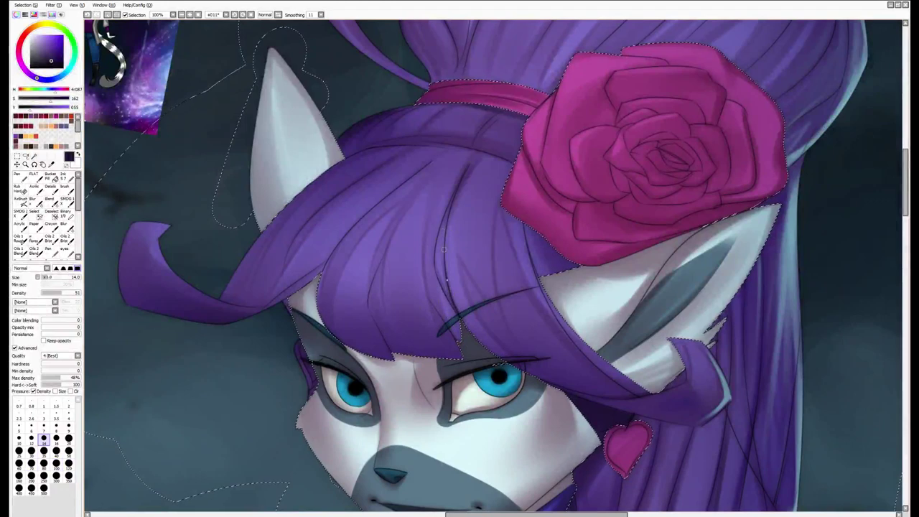
drag(422, 334, 428, 324)
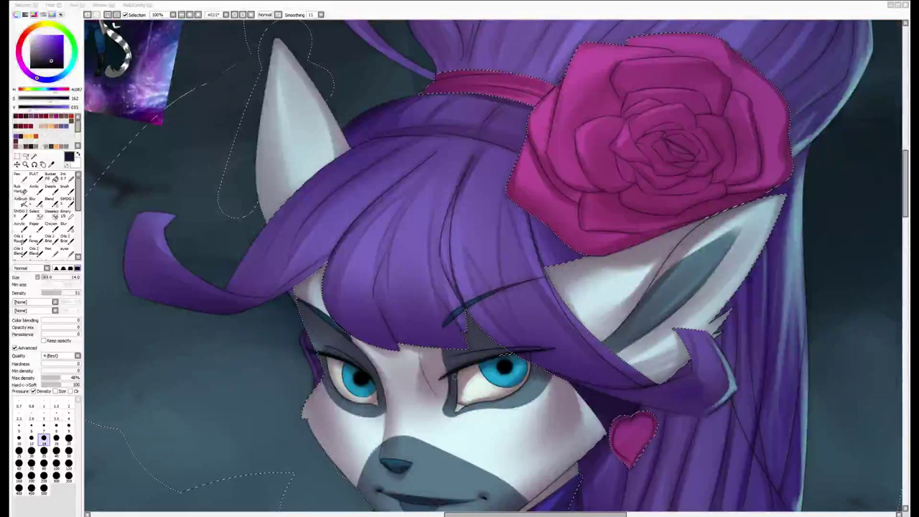
Sample a muted purple from the hair and blend the roots of the bangs near the crown, using brush sizes 14 to 20
scroll(493, 268, down, 3)
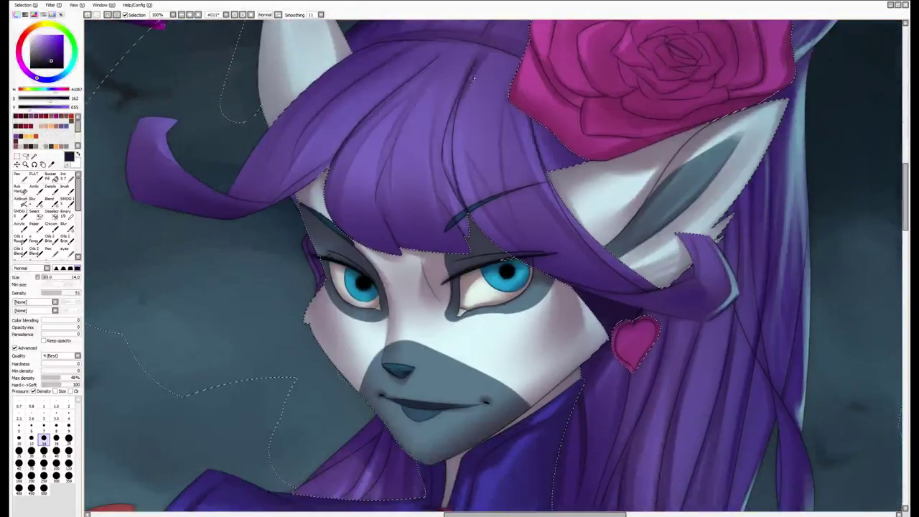
alt+click(492, 58)
alt+click(471, 61)
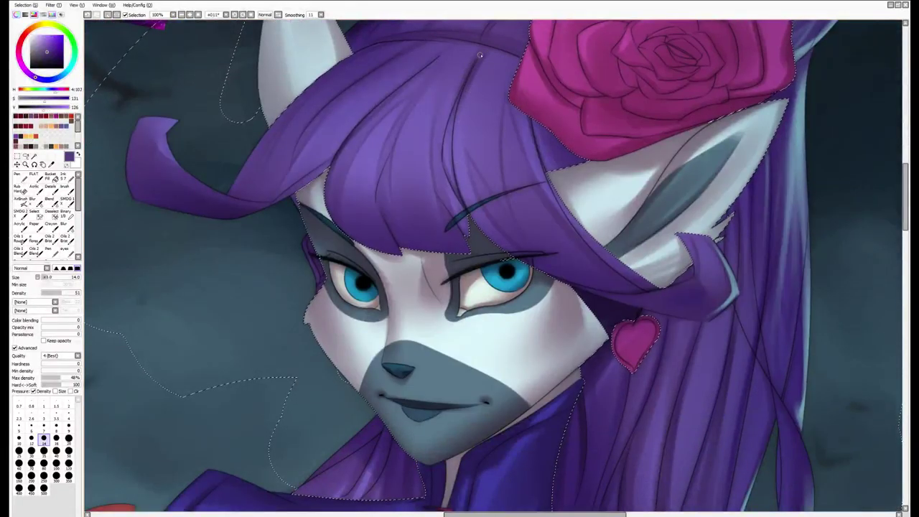
key(bracketright)
key(bracketright)
key(bracketright)
key(bracketright)
key(bracketleft)
key(bracketleft)
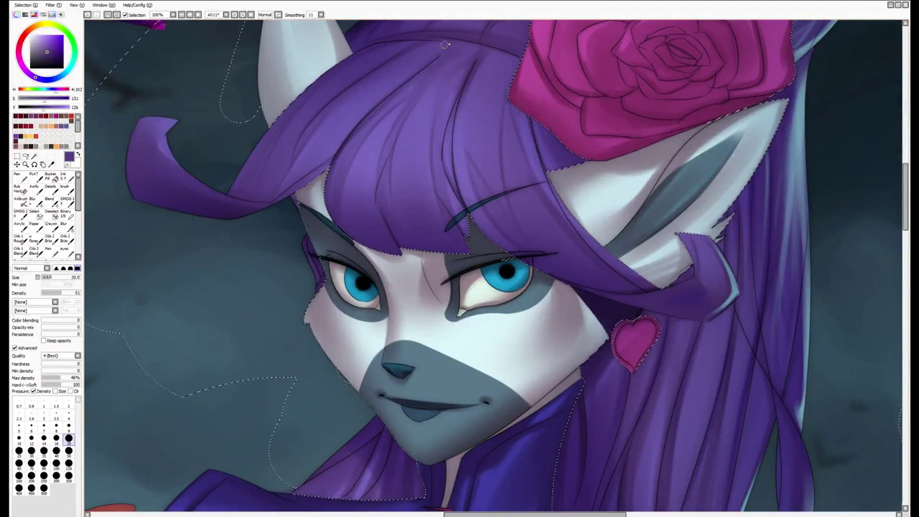
Resample a darker purple and shade the top of the bangs broadly, using brush sizes 35 to 50
alt+click(481, 50)
key(bracketright)
key(bracketright)
key(bracketright)
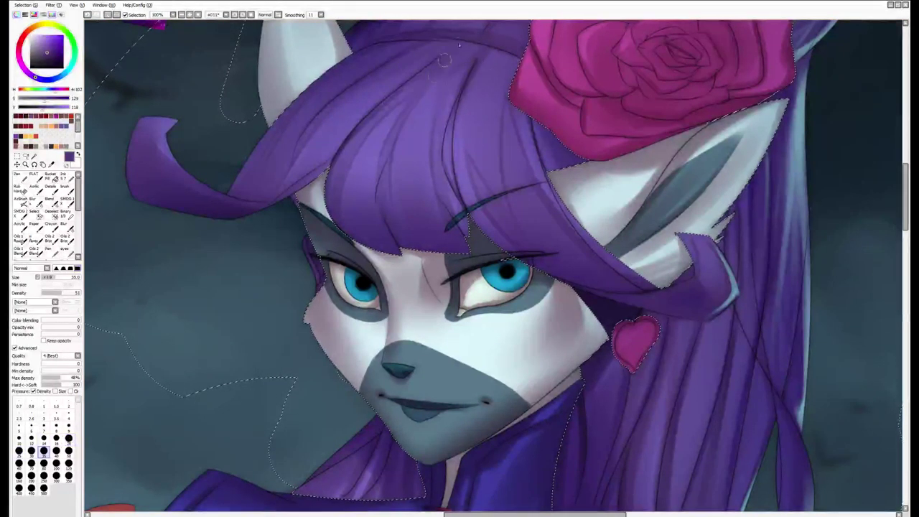
key(bracketright)
key(bracketright)
key(bracketright)
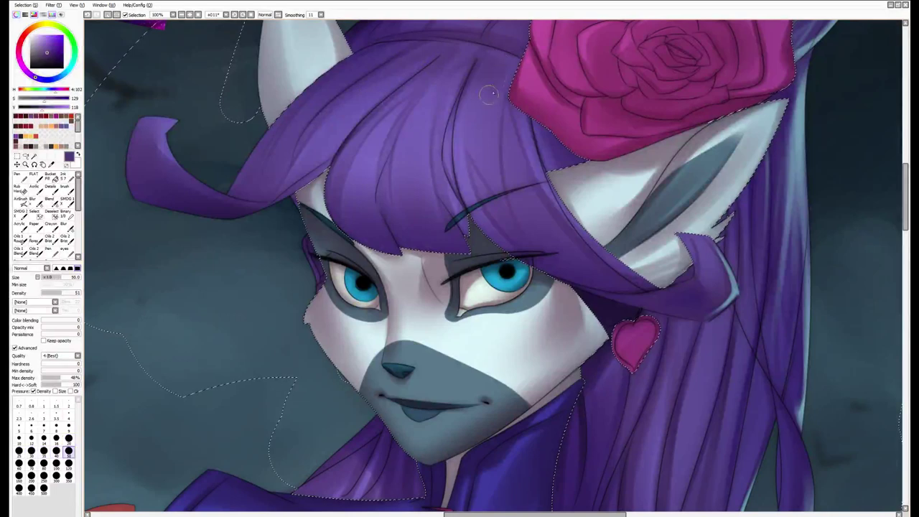
Sample purples around the crown and blend the roots of the bangs beside the rose at brush size 40
key(bracketleft)
key(bracketleft)
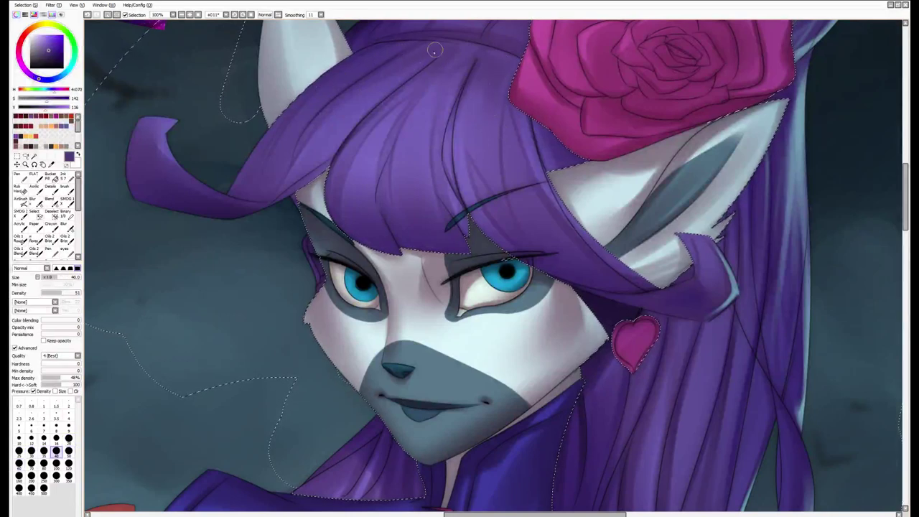
alt+click(415, 48)
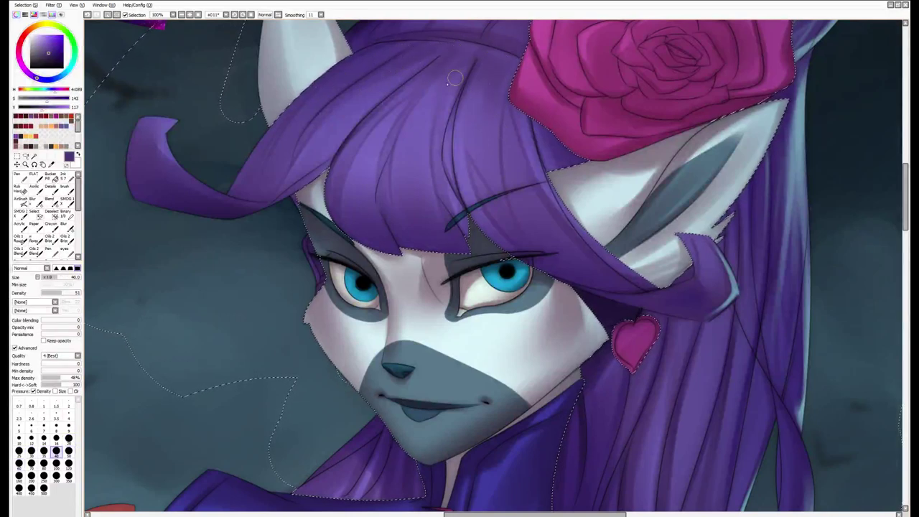
alt+click(502, 58)
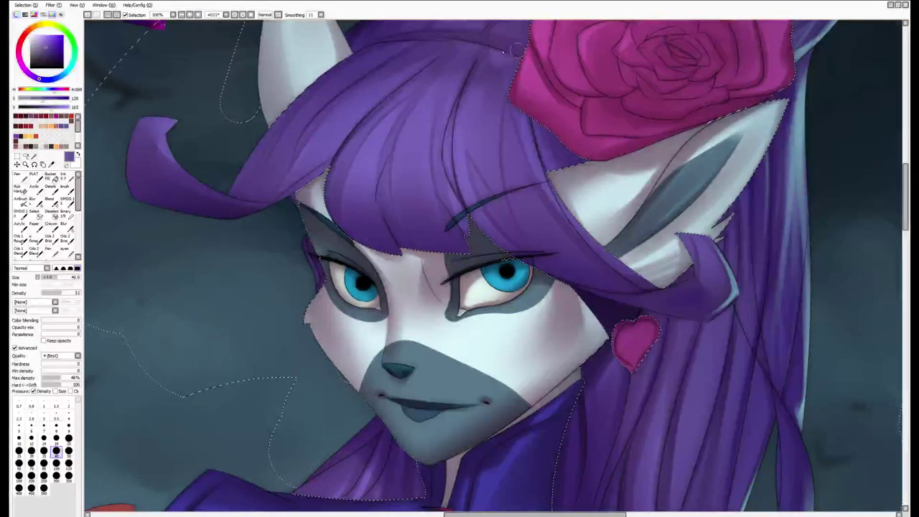
alt+click(489, 72)
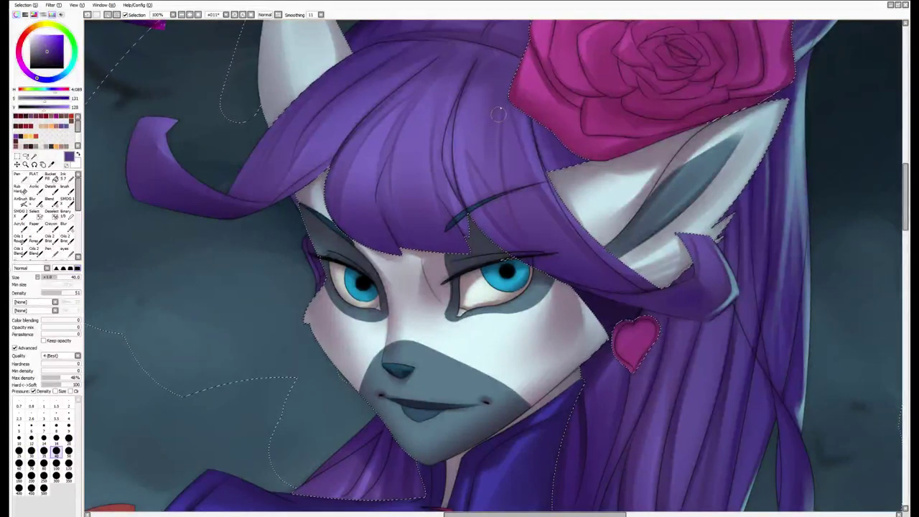
Shade across the bangs down to their tips, using brush sizes 60 down to 25
key(])
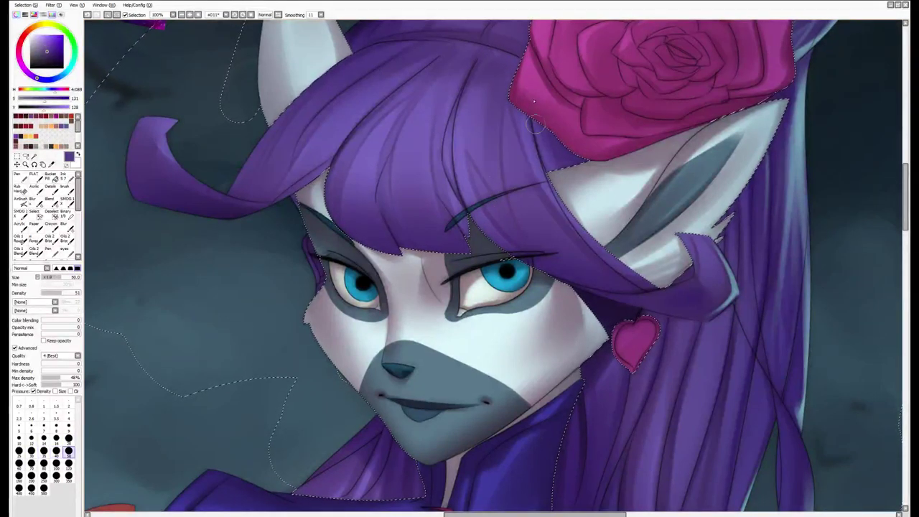
key([)
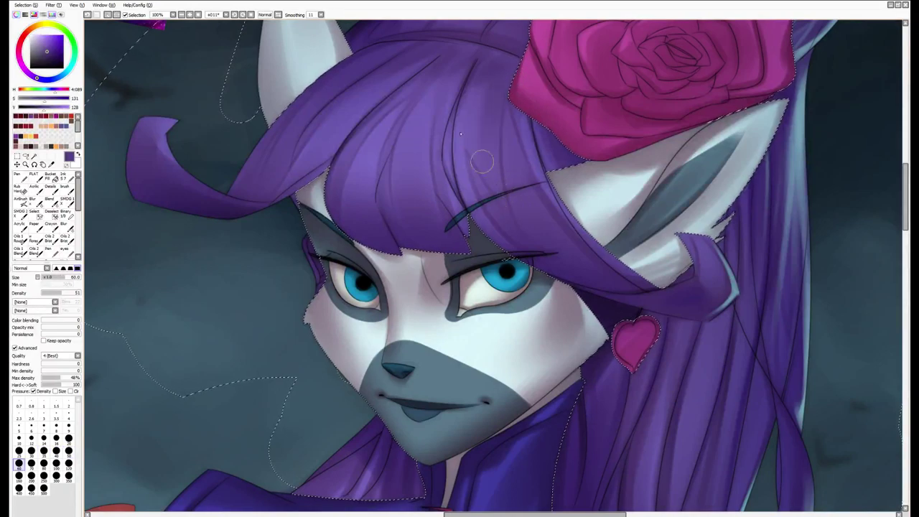
key([)
key([)
key([)
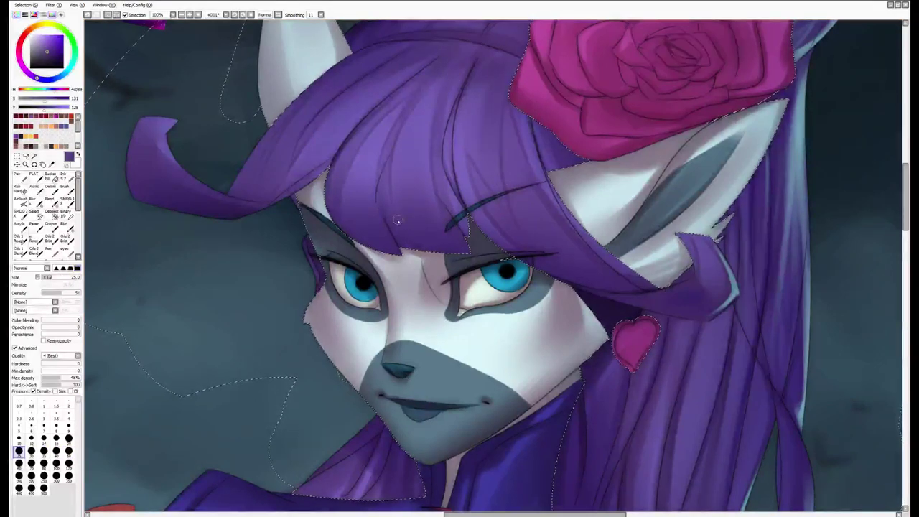
scroll(397, 221, down, 1)
drag(392, 205, 410, 242)
scroll(494, 302, up, 1)
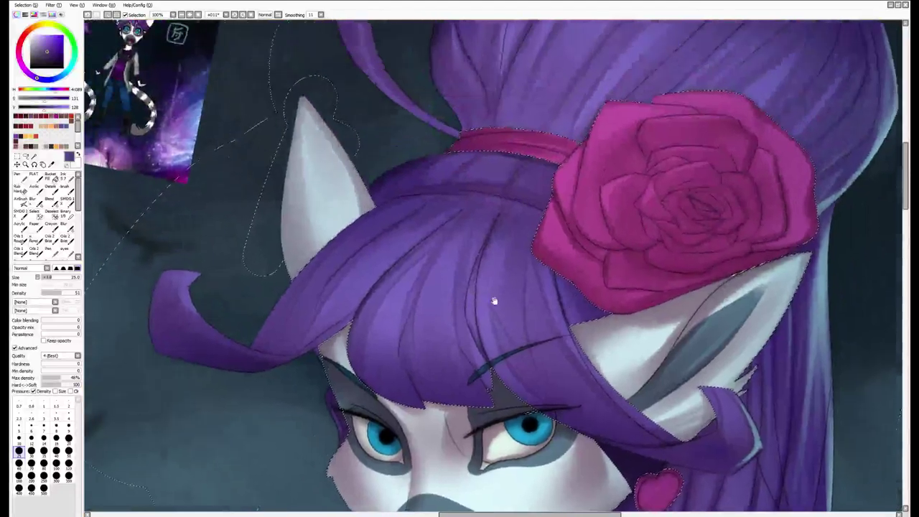
Darken the crown hair between the bangs and the pink hair band with deeper purple at brush size 25
scroll(435, 156, down, 1)
scroll(442, 237, up, 1)
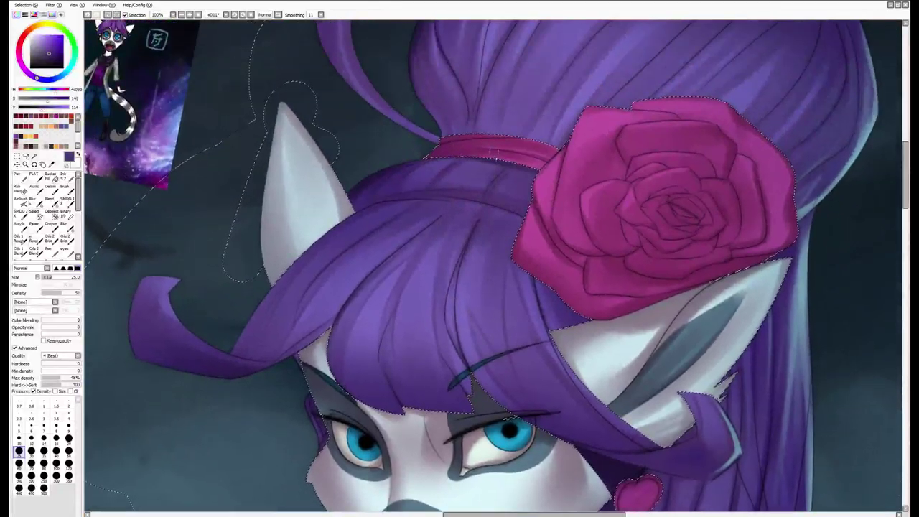
scroll(492, 157, down, 1)
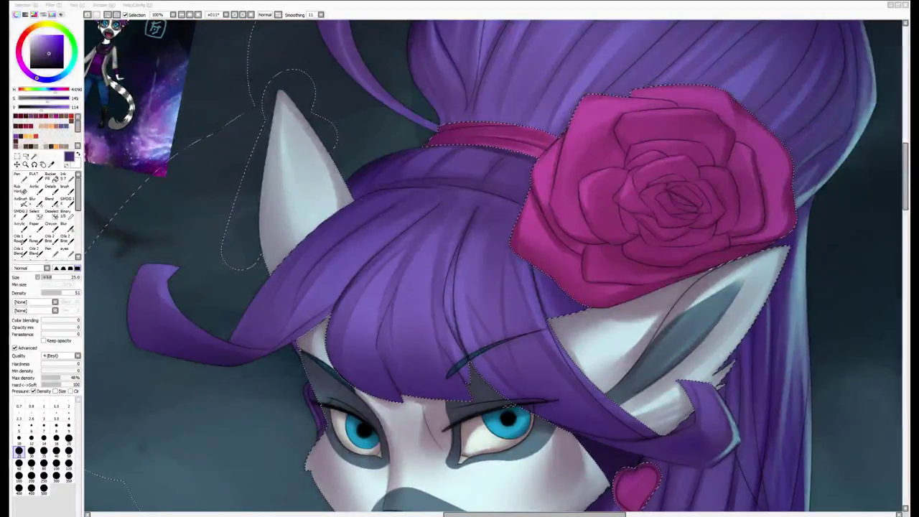
scroll(525, 344, down, 3)
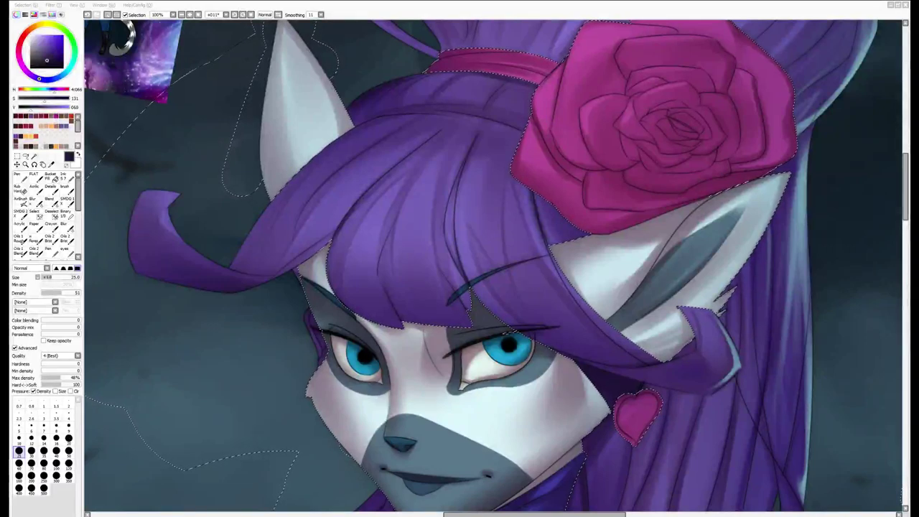
Shade the long hair strands beside the coat collar with dark purple strokes at brush size 25
scroll(483, 318, down, 10)
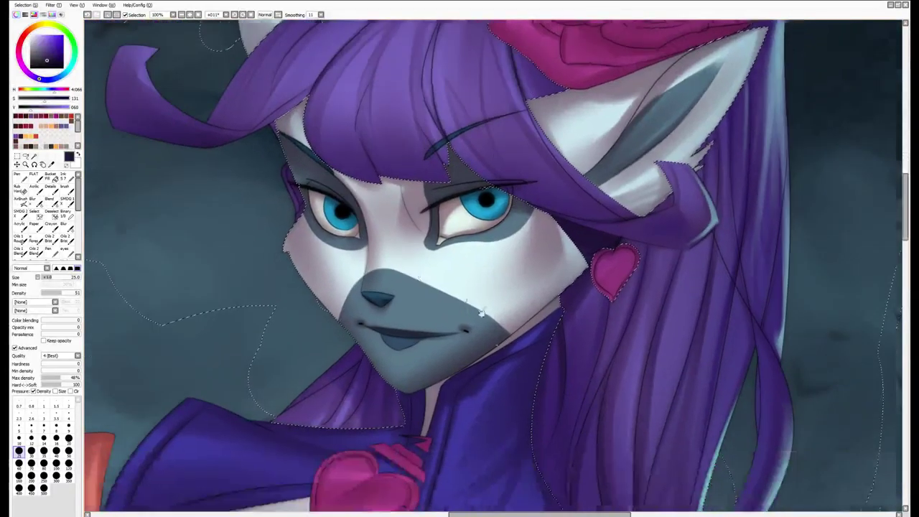
scroll(479, 295, down, 3)
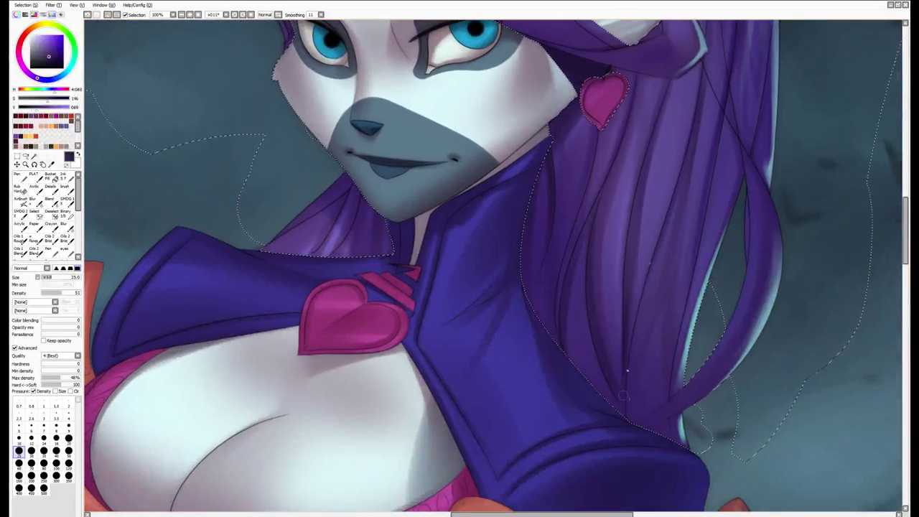
drag(629, 303, 603, 348)
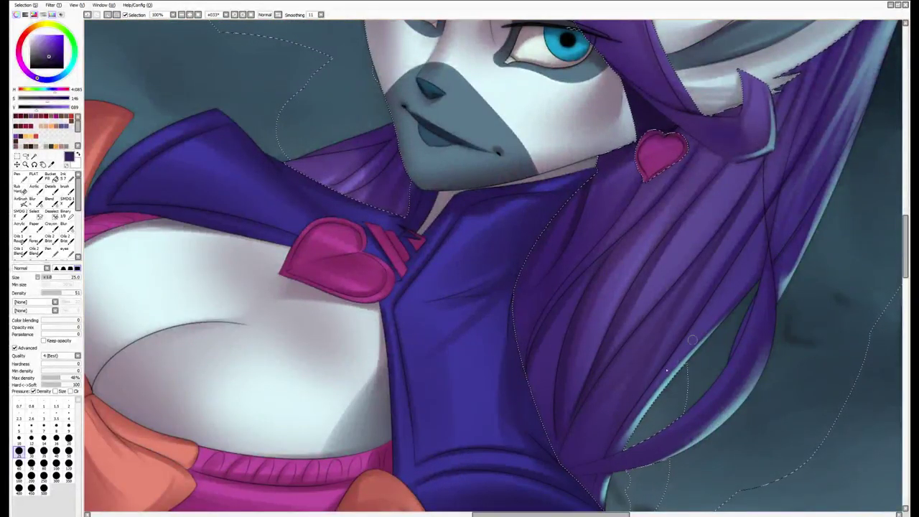
drag(692, 341, 631, 375)
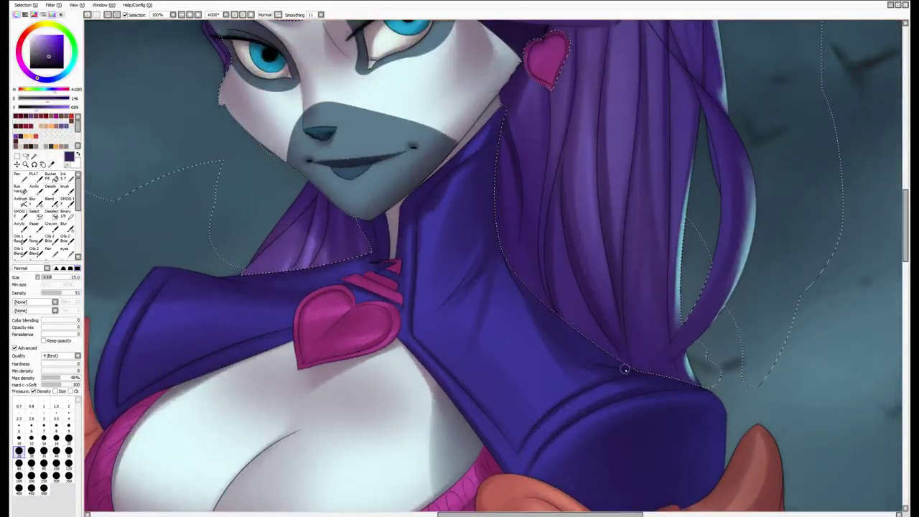
drag(622, 345, 611, 398)
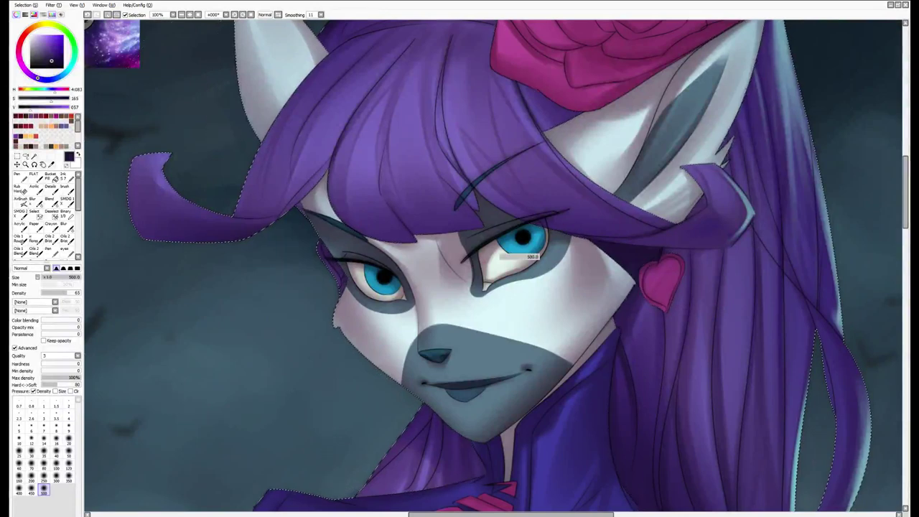
Replace the hair selection with a selection around the face and ears
key(ctrl+d)
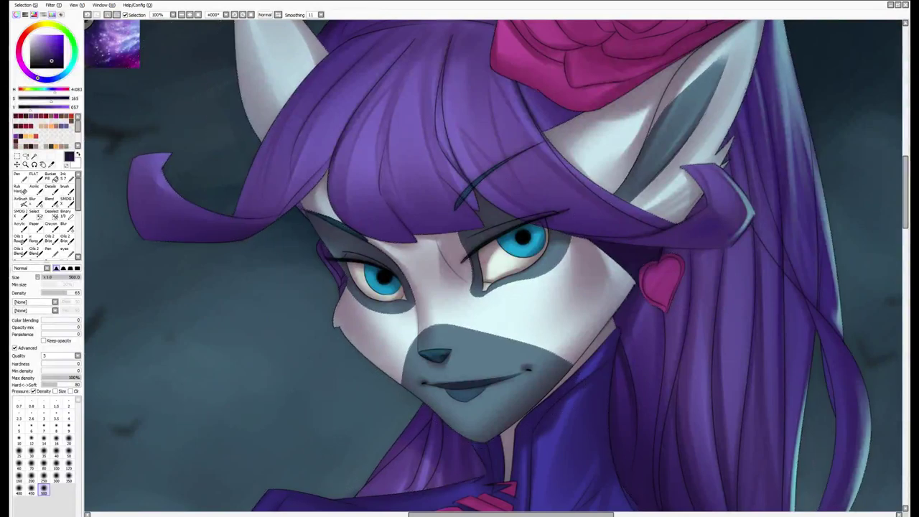
key(ctrl+z)
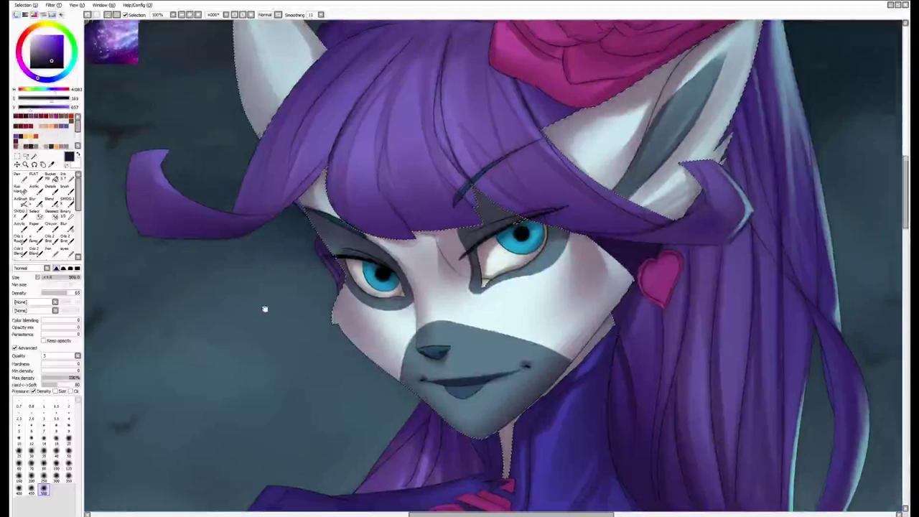
key(Delete)
Shade the dark eye patch under the bangs with dark blue-grey, using brush sizes 16 to 20
scroll(265, 309, down, 2)
scroll(248, 107, up, 3)
scroll(249, 107, down, 3)
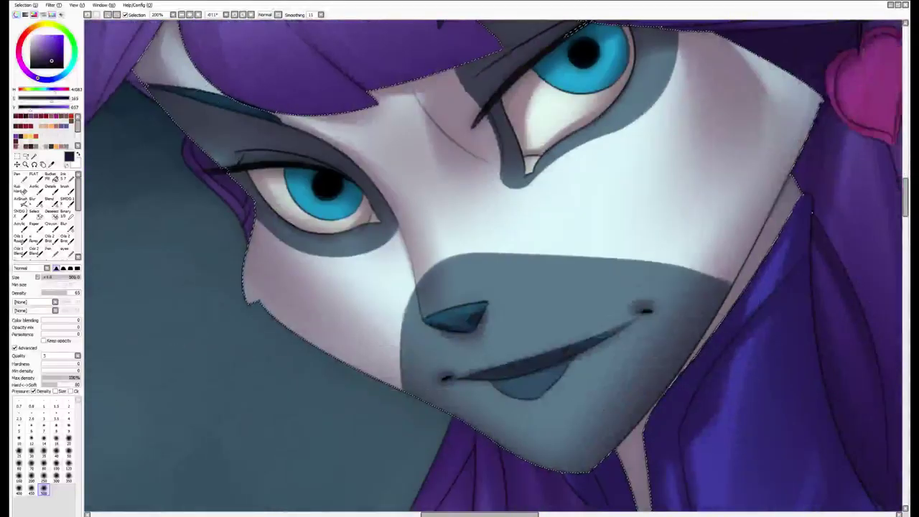
scroll(493, 265, up, 4)
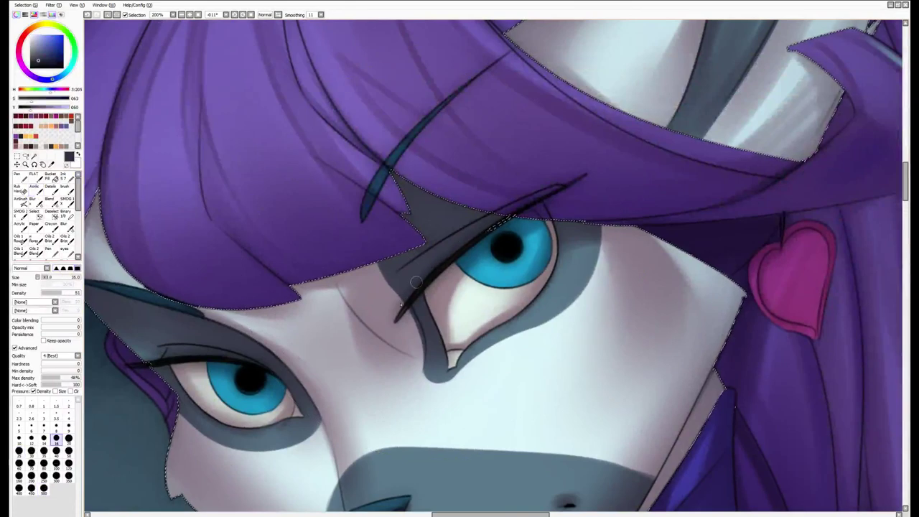
key(bracketright)
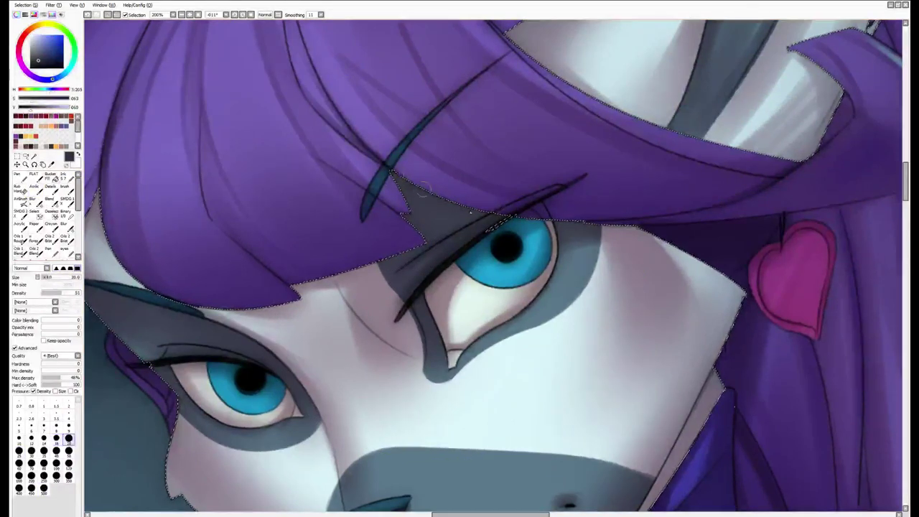
drag(498, 201, 538, 281)
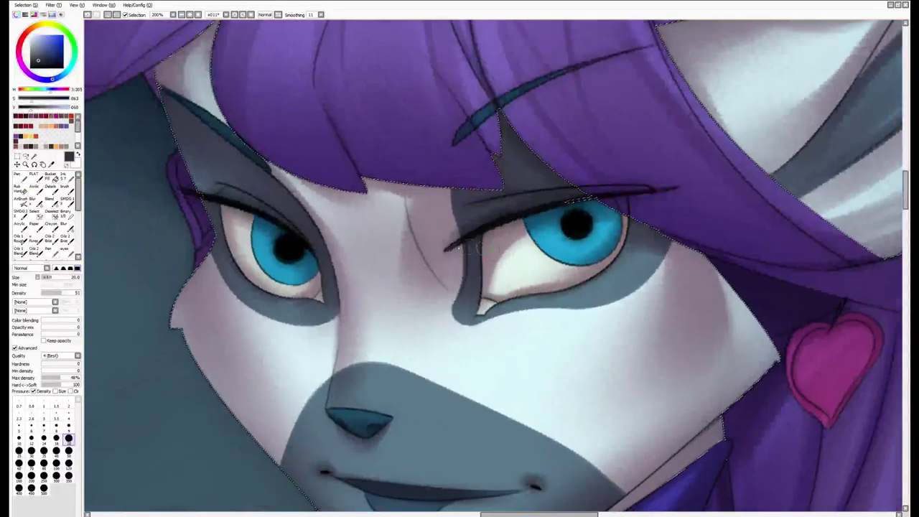
Choose a saturated red and airbrush a soft tint onto the white of the near eye at size 40
drag(25, 43, 72, 52)
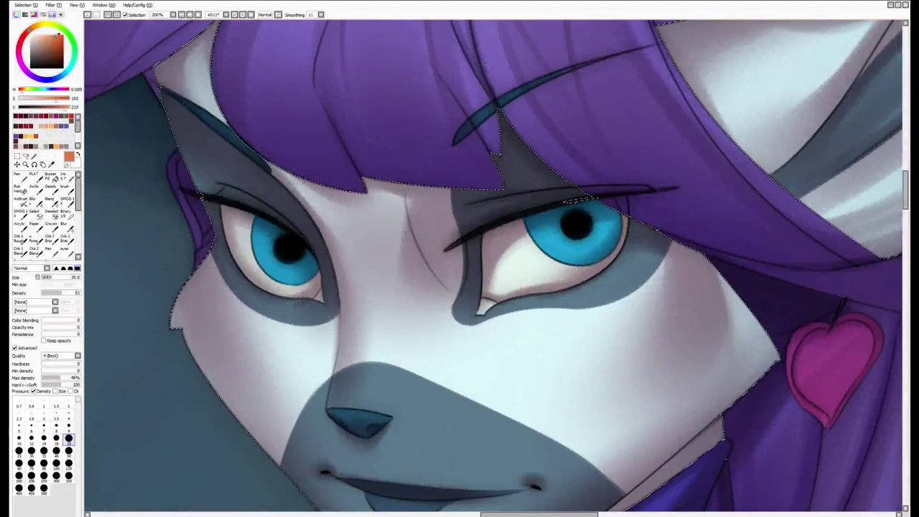
key(b)
key(bracketleft)
key(bracketleft)
key(bracketleft)
key(bracketleft)
key(bracketleft)
key(bracketleft)
key(bracketleft)
key(bracketleft)
key(bracketleft)
key(bracketleft)
key(bracketleft)
key(bracketleft)
key(bracketleft)
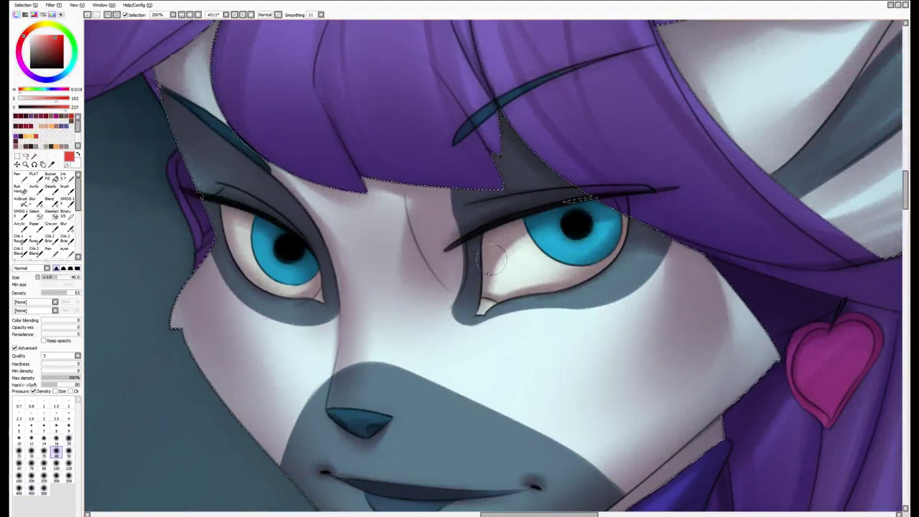
drag(488, 280, 621, 178)
Airbrush the same red tint onto the white of the far eye at size 35
key(bracketleft)
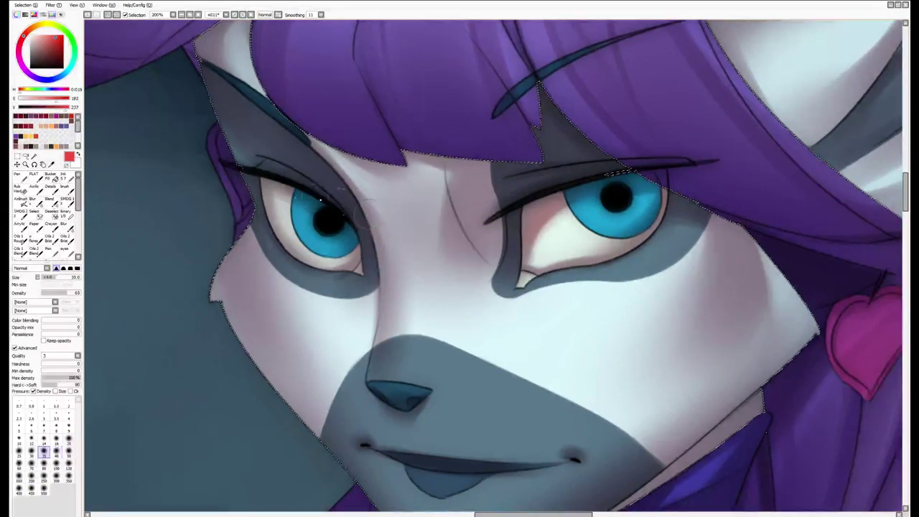
key(bracketright)
mouse_move(410, 297)
mouse_down()
mouse_move(391, 338)
mouse_move(443, 383)
mouse_up()
key(bracketleft)
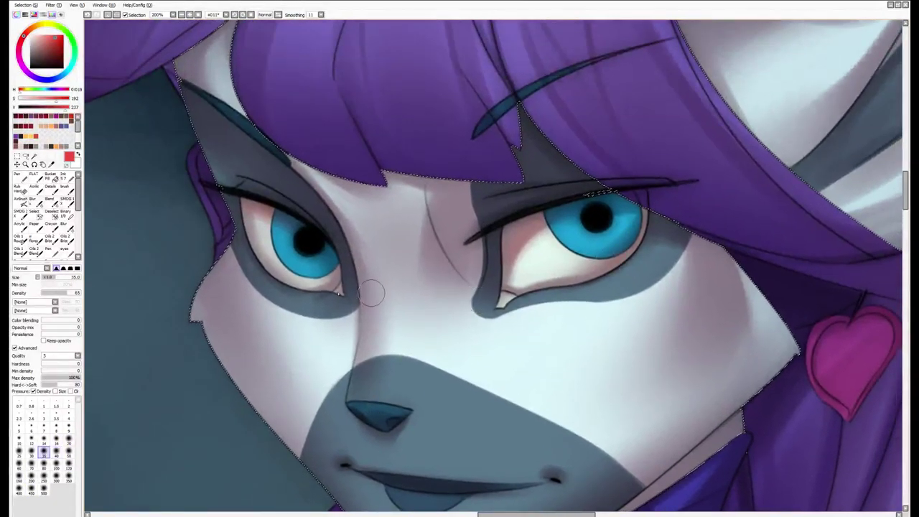
drag(253, 250, 237, 273)
Airbrush a soft red blush over the brow and both cheeks, using sizes 120 to 200
key(bracketright)
key(bracketright)
key(bracketright)
key(bracketright)
key(bracketright)
key(bracketright)
key(bracketright)
key(bracketright)
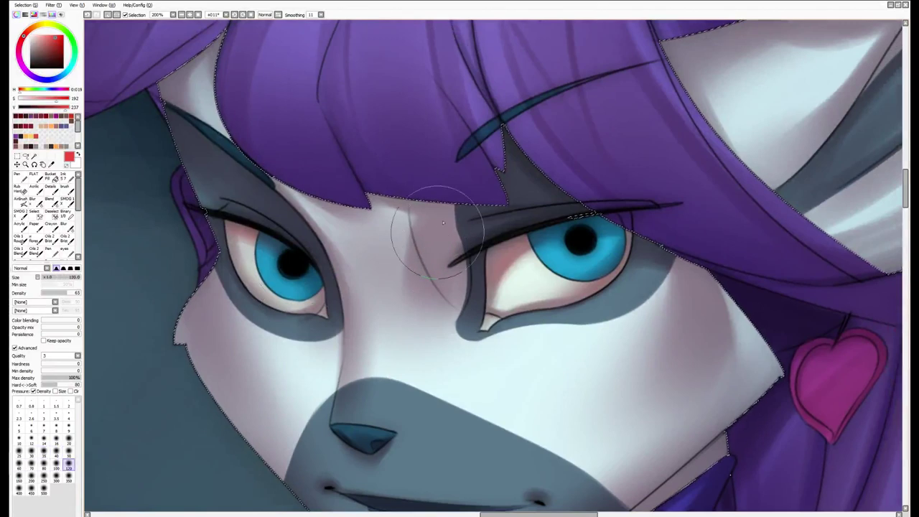
drag(434, 361, 429, 275)
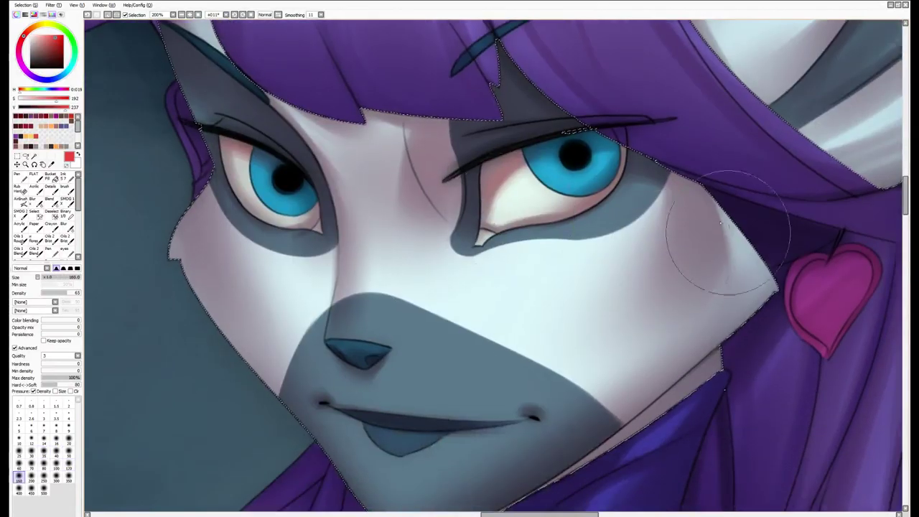
key(bracketright)
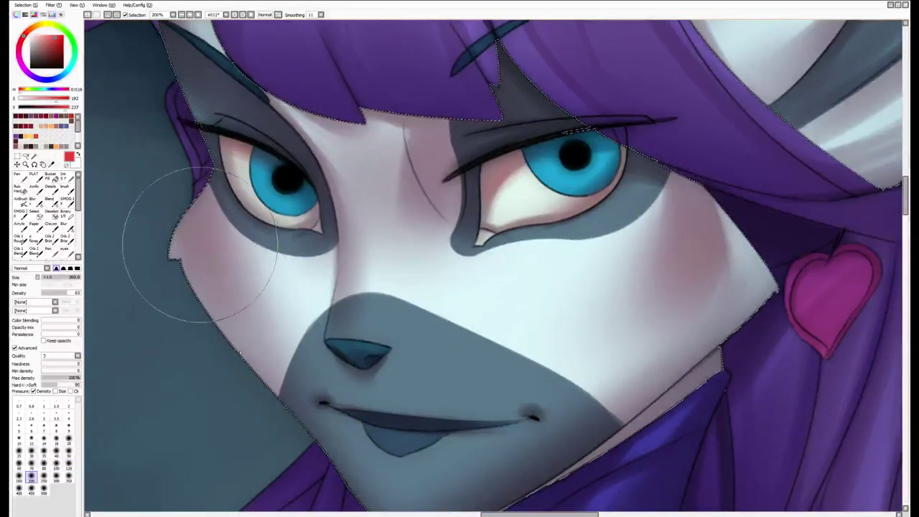
drag(194, 236, 450, 213)
Sample a near-black tone and darken the upper eyelid of the far eye at brush size 20
alt+click(450, 213)
key(n)
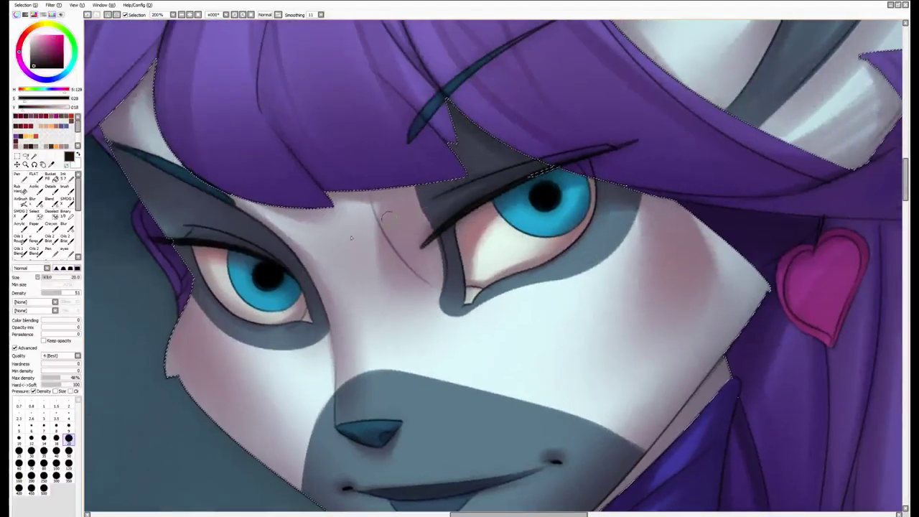
drag(183, 224, 241, 237)
mouse_move(234, 230)
mouse_down()
mouse_move(266, 250)
mouse_move(255, 181)
mouse_up()
key(bracketleft)
Sample a light cyan from the iris and brush soft highlights into both irises at sizes 9 to 16
alt+click(247, 205)
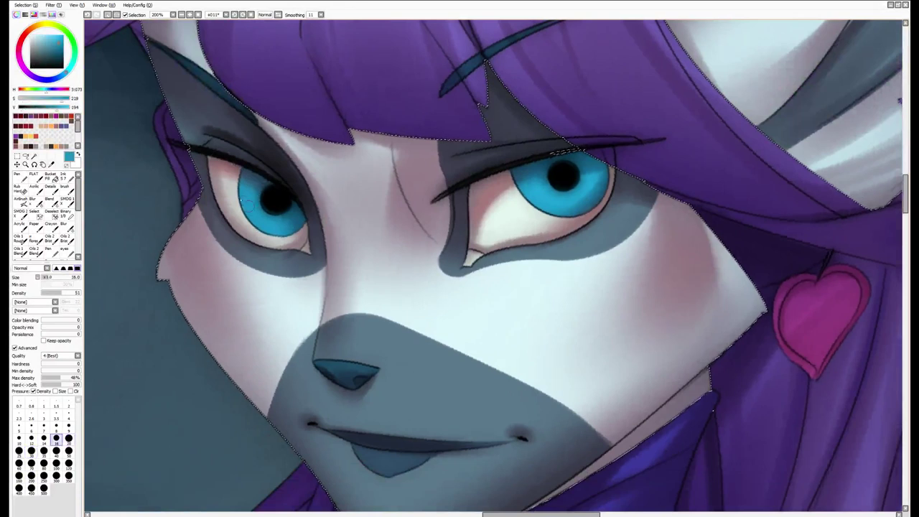
alt+click(261, 194)
key(bracketleft)
key(bracketleft)
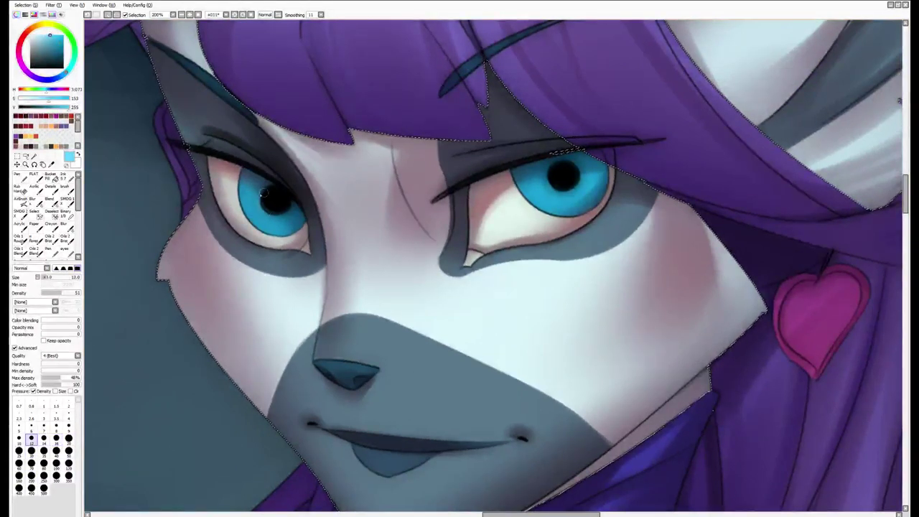
key(bracketleft)
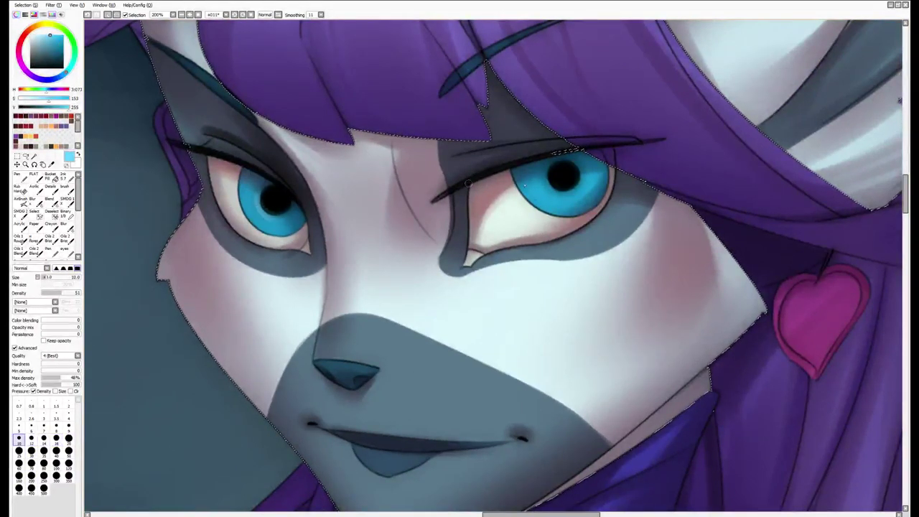
key(bracketleft)
drag(555, 188, 581, 194)
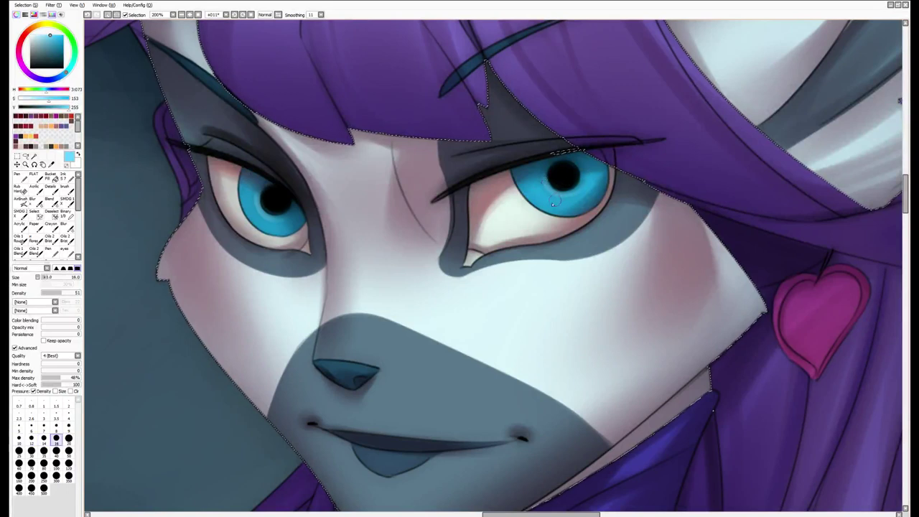
mouse_move(524, 191)
mouse_down()
mouse_move(570, 210)
mouse_move(527, 193)
mouse_up()
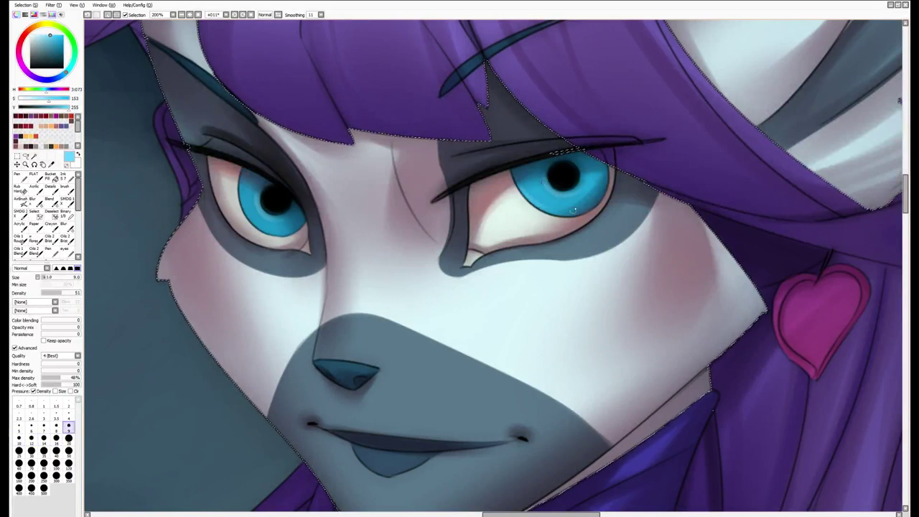
drag(242, 200, 294, 226)
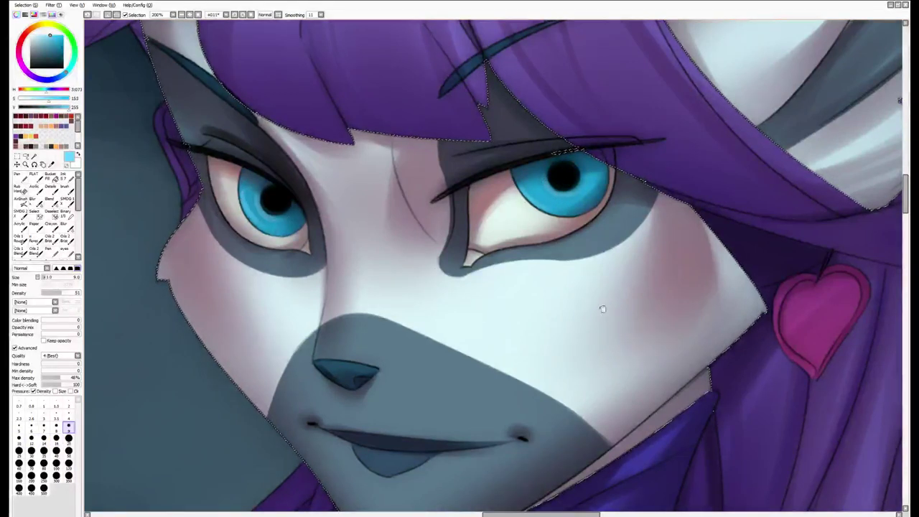
scroll(603, 308, down, 1)
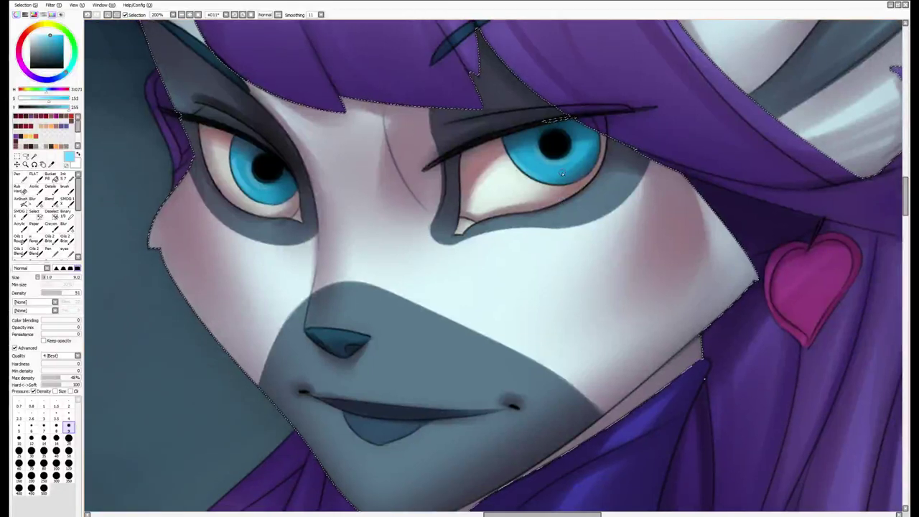
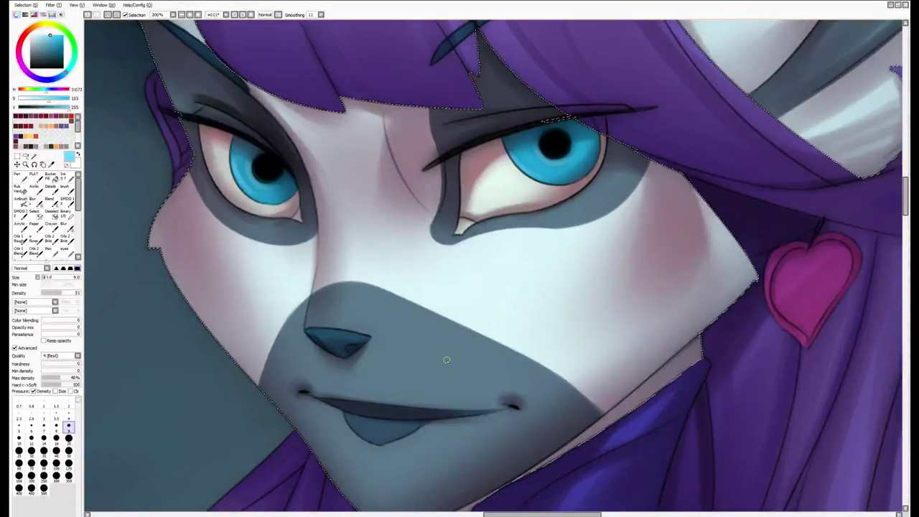
Sample a near-black tone and darken the rims under both eyes with the brush at sizes 10 to 16
drag(438, 267, 448, 318)
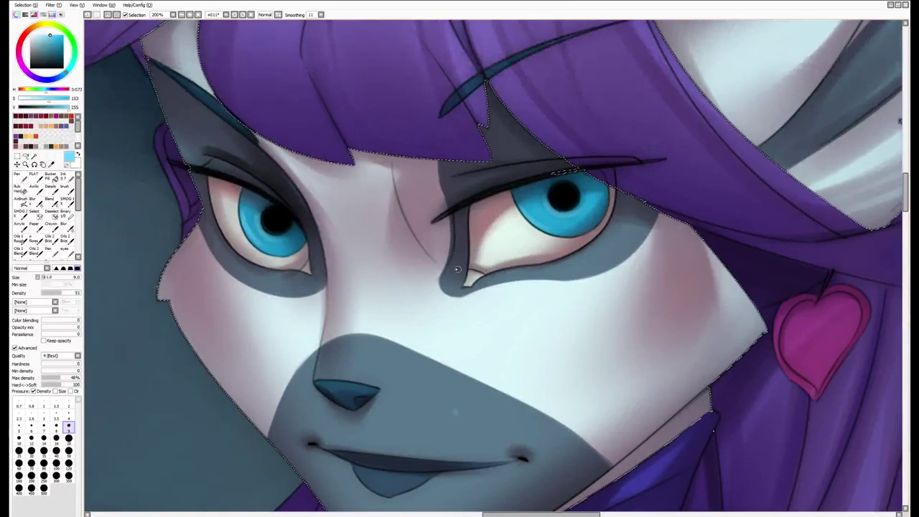
mouse_move(483, 270)
mouse_down()
mouse_move(461, 284)
mouse_move(468, 192)
mouse_move(471, 267)
mouse_up()
key(ctrl+z)
alt+click(467, 216)
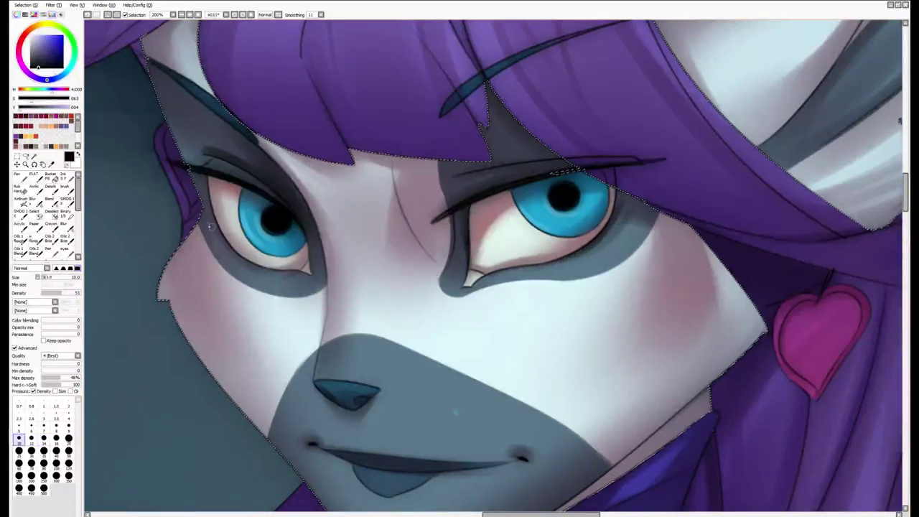
mouse_move(210, 226)
mouse_down()
mouse_move(258, 269)
mouse_move(223, 248)
mouse_move(227, 231)
mouse_move(257, 253)
mouse_up()
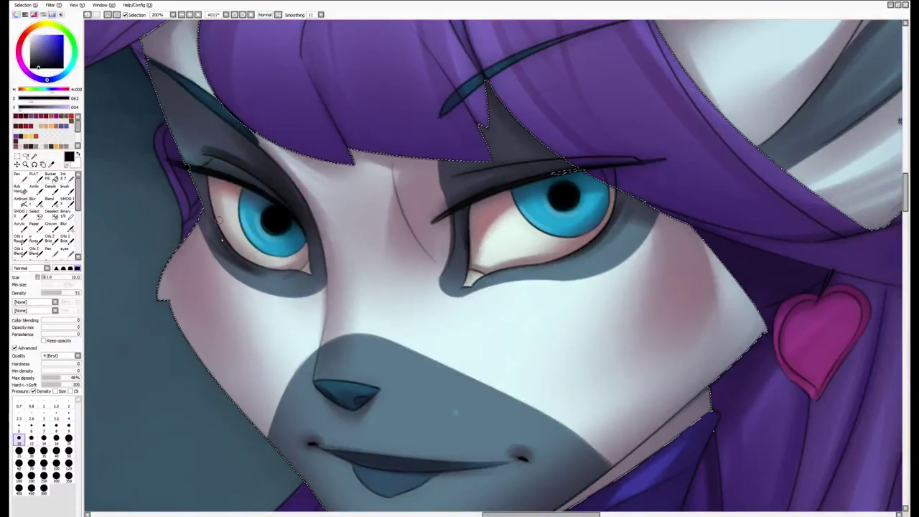
key(bracketright)
key(bracketright)
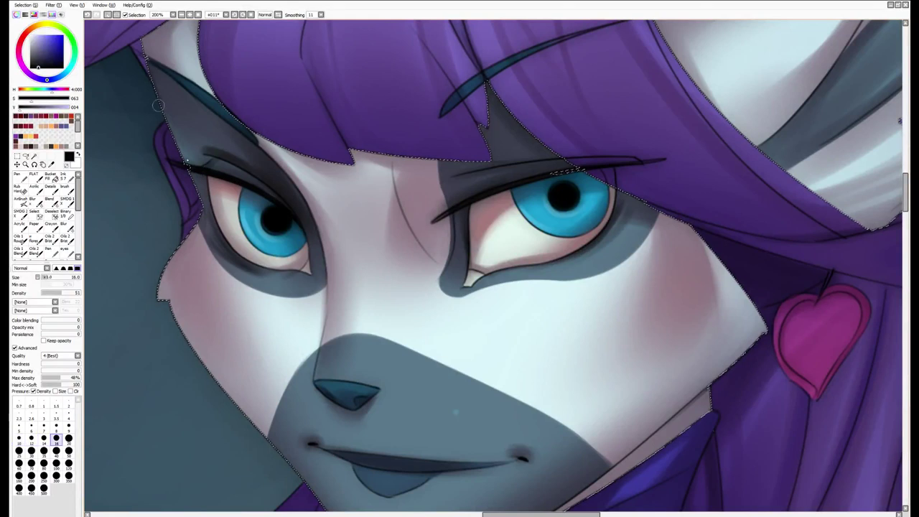
Sample a dark slate tone and airbrush shadow over the dark patch above the far eye at sizes 70 to 120
alt+click(184, 115)
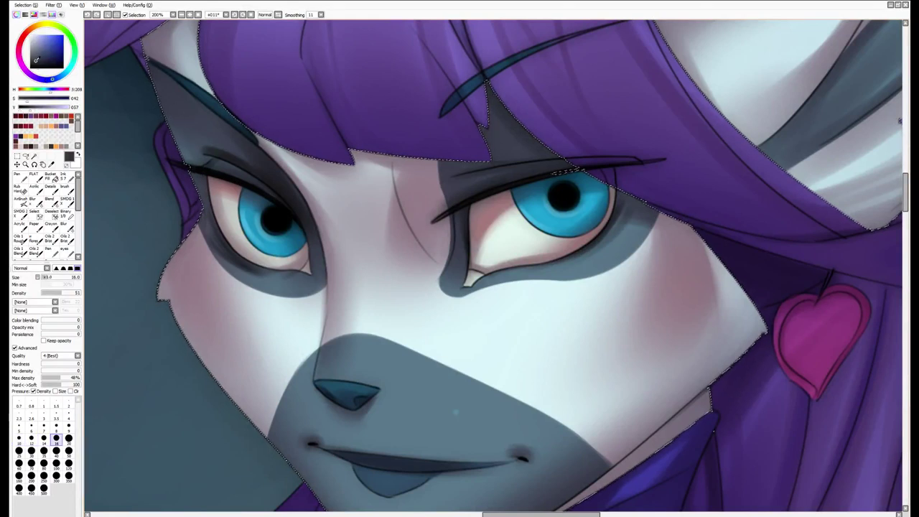
key(v)
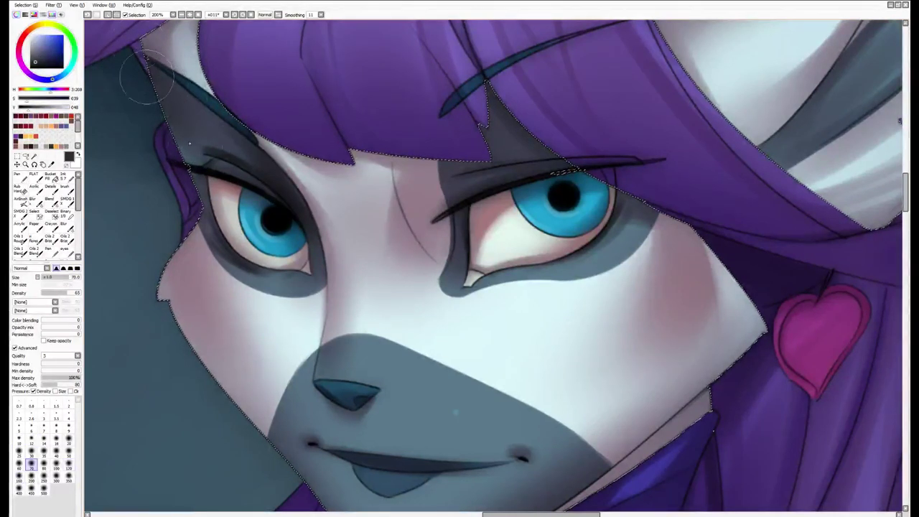
key(bracketright)
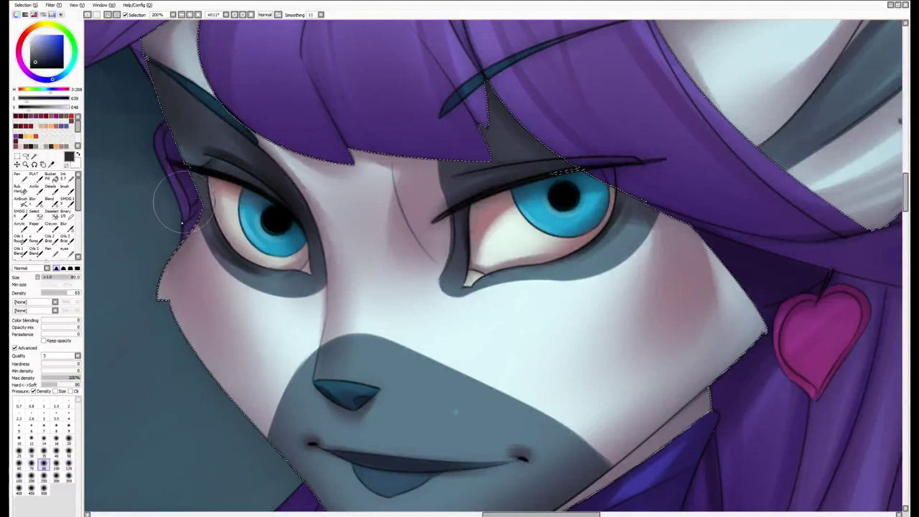
key(bracketright)
key(bracketright)
Airbrush the same dark slate tone along the lower edge of the jaw at size 120
scroll(148, 301, down, 3)
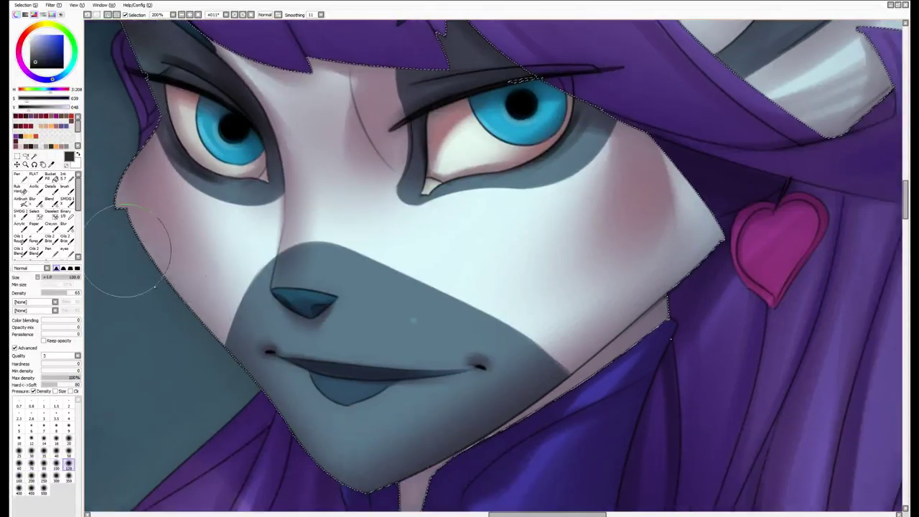
key(n)
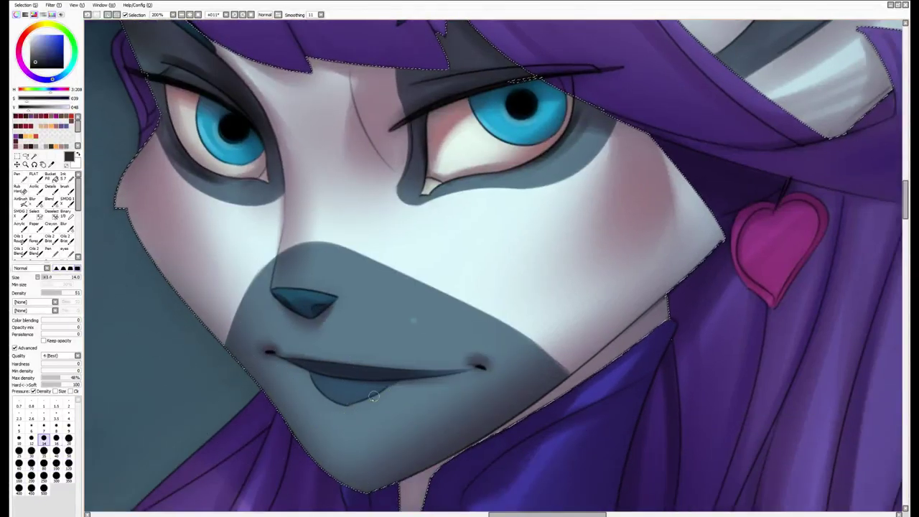
key(b)
scroll(403, 431, up, 1)
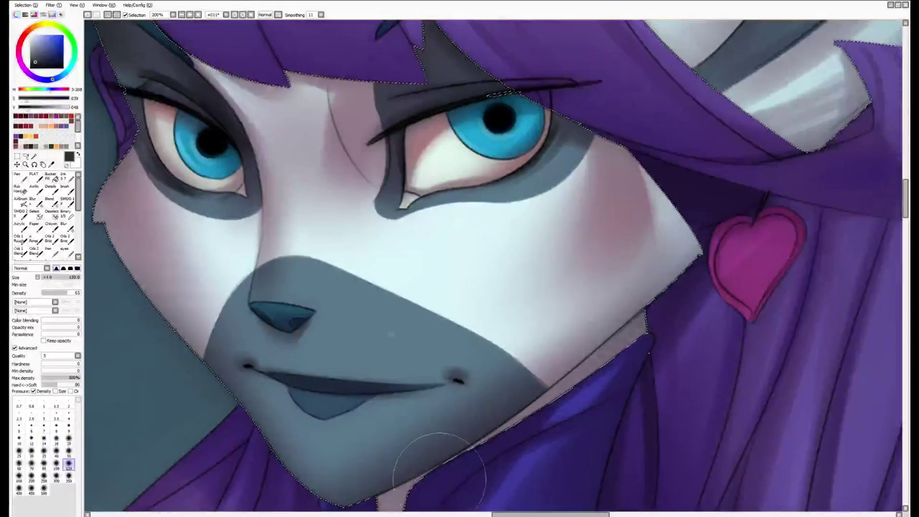
Refine the shadow along the jawline and up to the cheek tip with the harder brush at sizes 14 to 25
key(n)
key(bracketright)
key(bracketright)
key(bracketright)
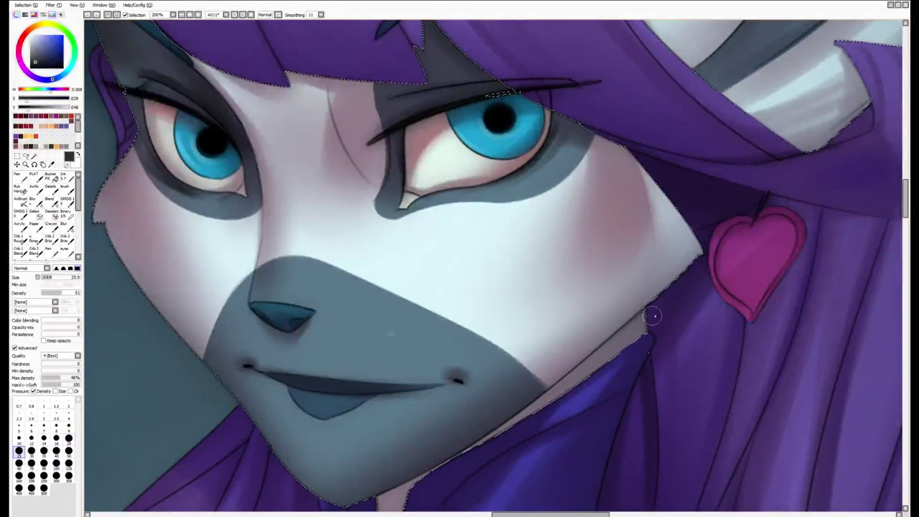
key(End)
drag(653, 314, 705, 253)
key(bracketleft)
key(bracketleft)
key(bracketleft)
key(Home)
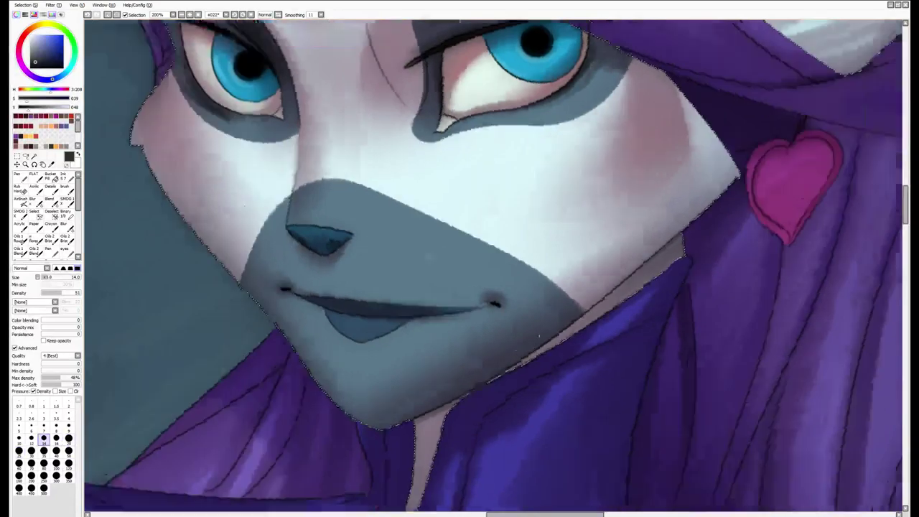
Sample the muzzle's slate grey and paint out the stray light dot above the mouth
scroll(538, 336, up, 3)
alt+click(540, 371)
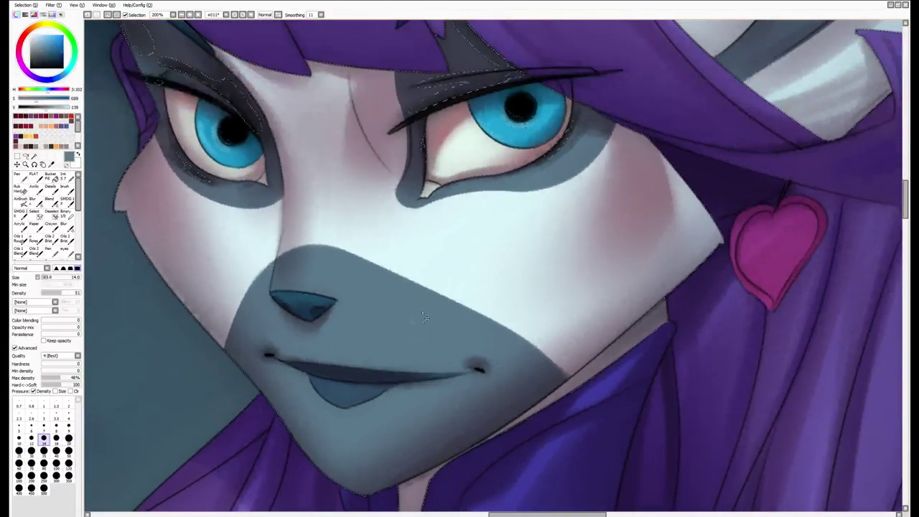
key(e)
scroll(467, 342, up, 2)
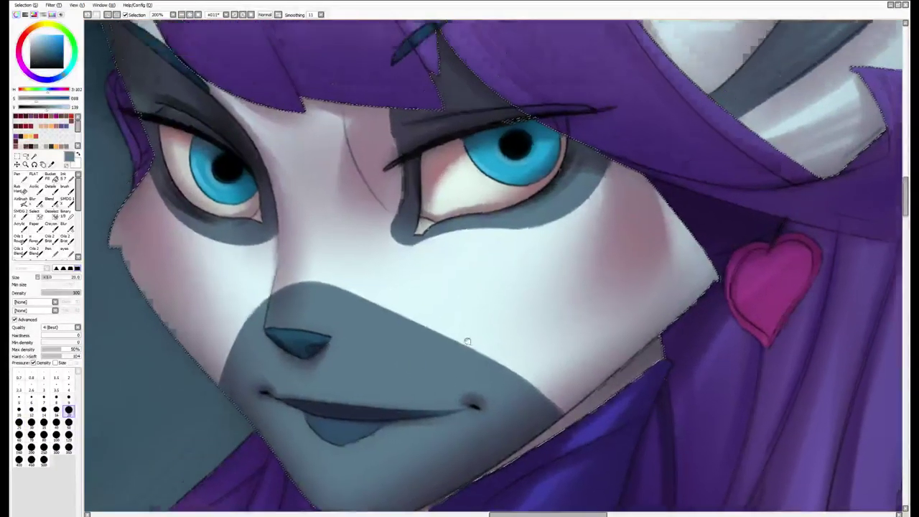
Sample a pale cyan-white and brush small highlights around the inner corners of both eyes, using sizes 8 to 30
key(b)
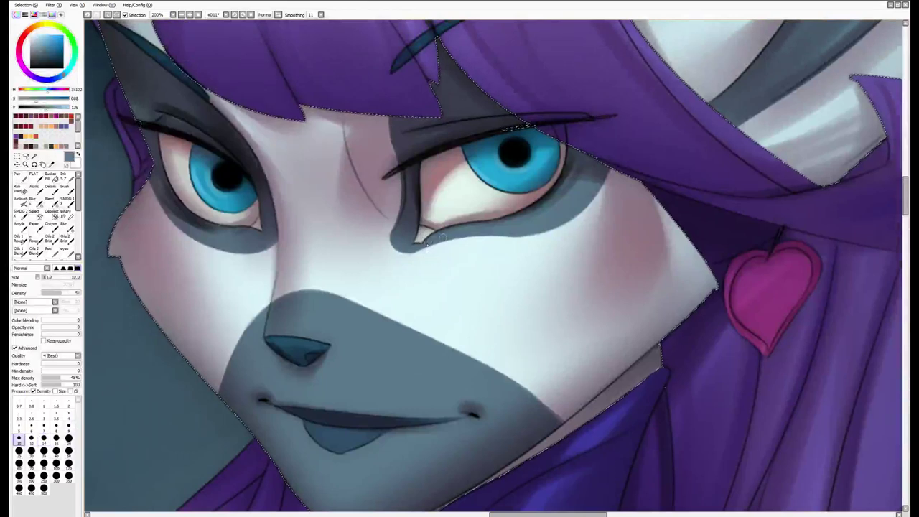
alt+click(430, 253)
key(bracketright)
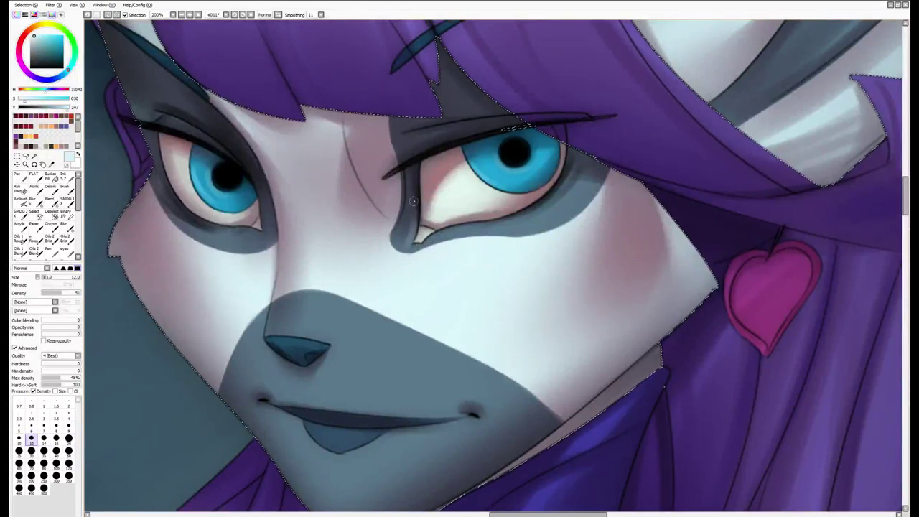
key(bracketleft)
key(bracketleft)
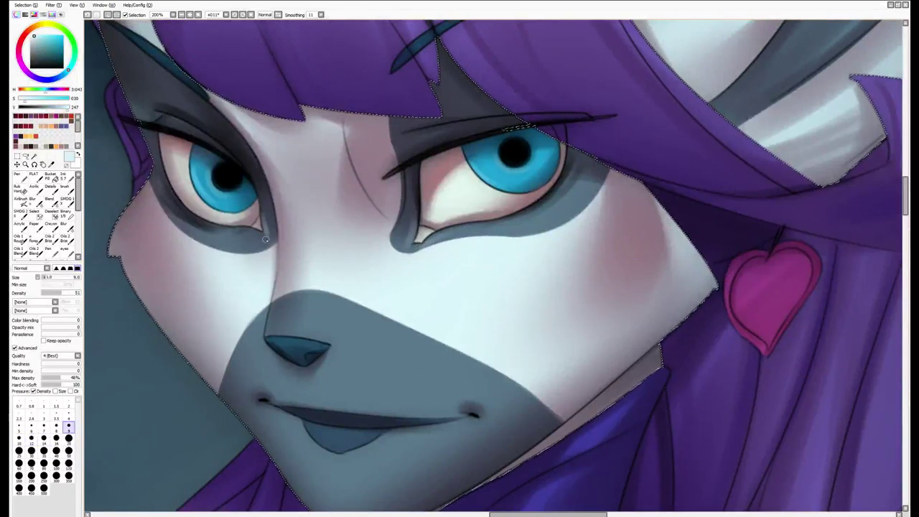
key(bracketleft)
key(bracketright)
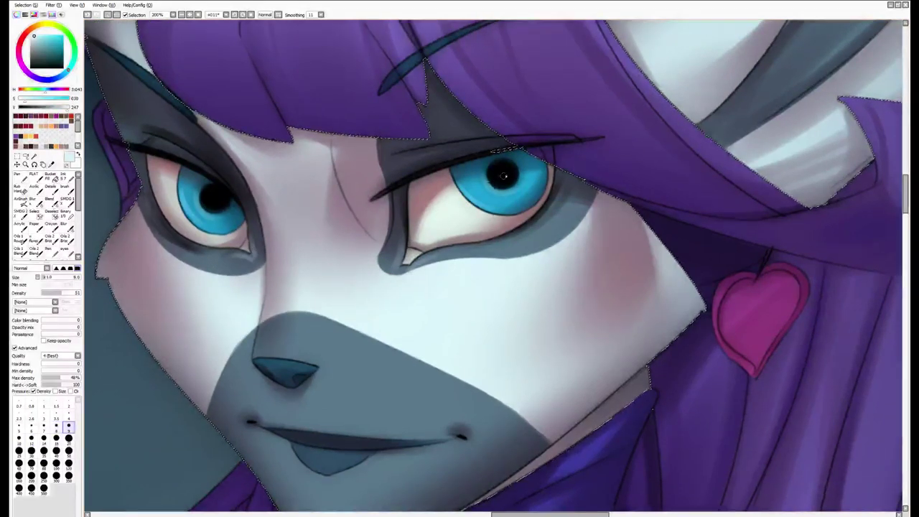
key(bracketright)
key(bracketright)
key(bracketright)
key(bracketright)
key(bracketright)
key(bracketright)
key(bracketright)
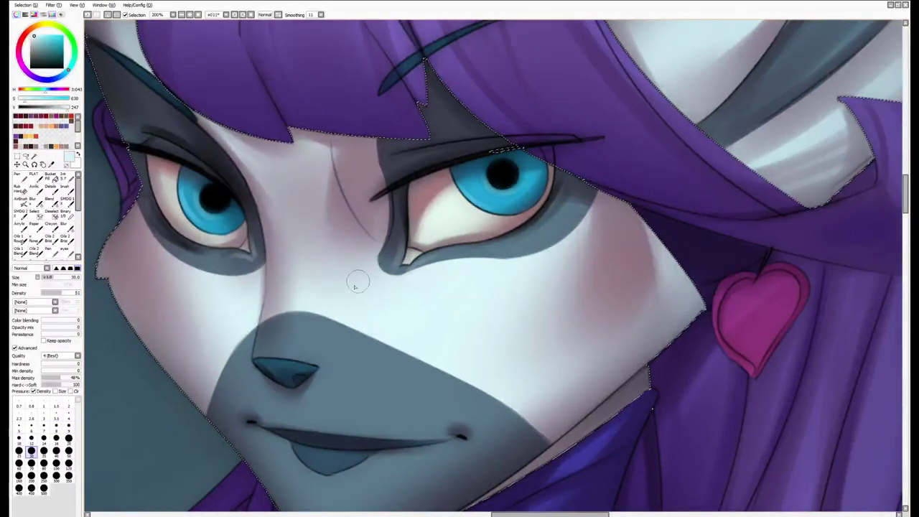
drag(393, 220, 409, 255)
Sample a dark navy tone from the mouth and deepen the line between the lips at brush size 25
scroll(409, 254, down, 8)
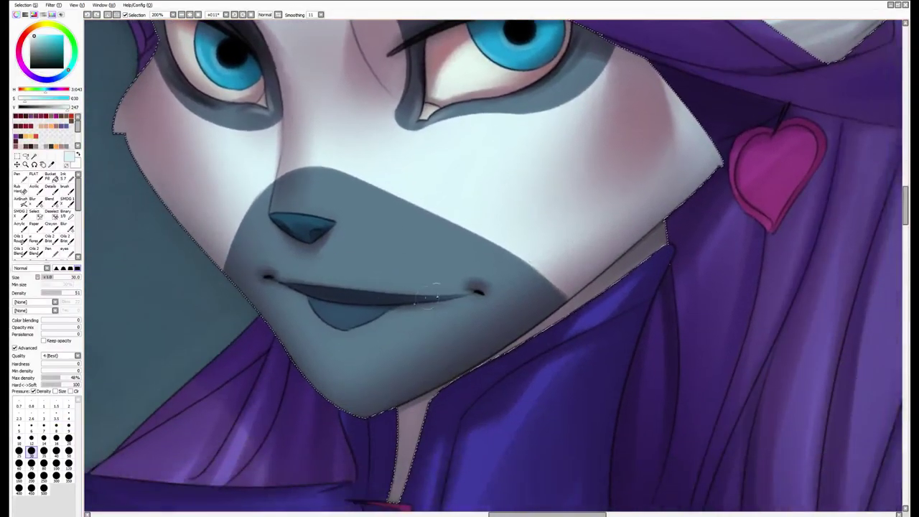
alt+click(434, 296)
key(bracketleft)
key(bracketleft)
key(bracketleft)
key(bracketleft)
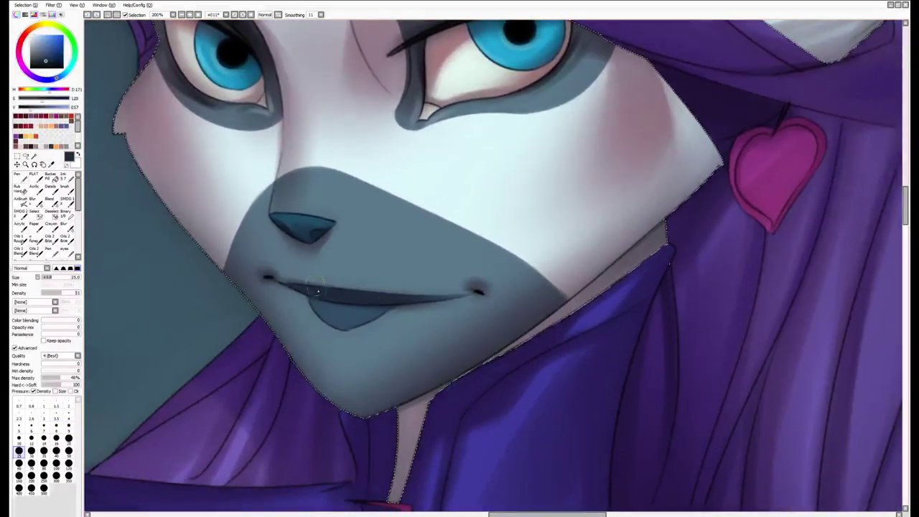
mouse_move(365, 305)
mouse_down()
mouse_move(459, 331)
mouse_move(457, 290)
mouse_move(445, 327)
mouse_move(445, 286)
mouse_move(494, 298)
mouse_move(506, 278)
mouse_move(507, 294)
mouse_move(472, 311)
mouse_up()
Sample a dark grey tone and shade the underside of the jaw with a larger brush
alt+click(507, 266)
key(bracketright)
key(bracketright)
key(bracketright)
key(bracketright)
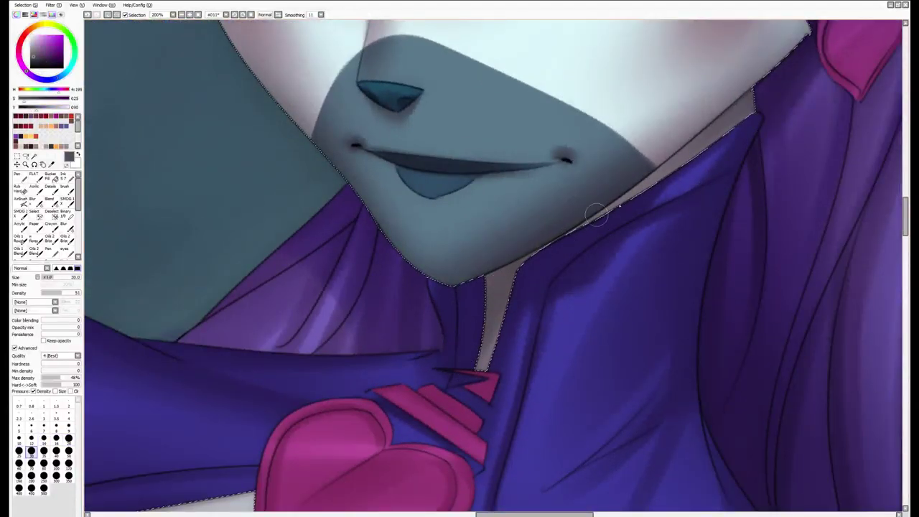
Airbrush a dark magenta tint along the underside of the jaw and the neck at size 120
alt+click(484, 332)
key(bracketright)
key(bracketright)
key(bracketright)
key(bracketright)
key(bracketright)
key(bracketright)
key(bracketright)
key(bracketright)
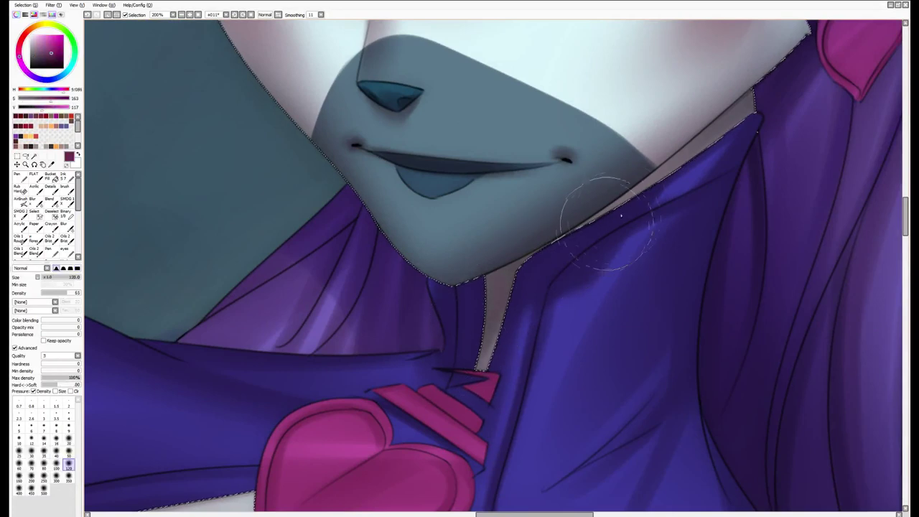
drag(549, 256, 473, 310)
mouse_move(620, 221)
mouse_down()
mouse_move(498, 304)
mouse_move(446, 323)
mouse_up()
Sample a dark grey tone and shade the near ear's base and inner fold with a harder brush at sizes 16 to 20
alt+click(344, 273)
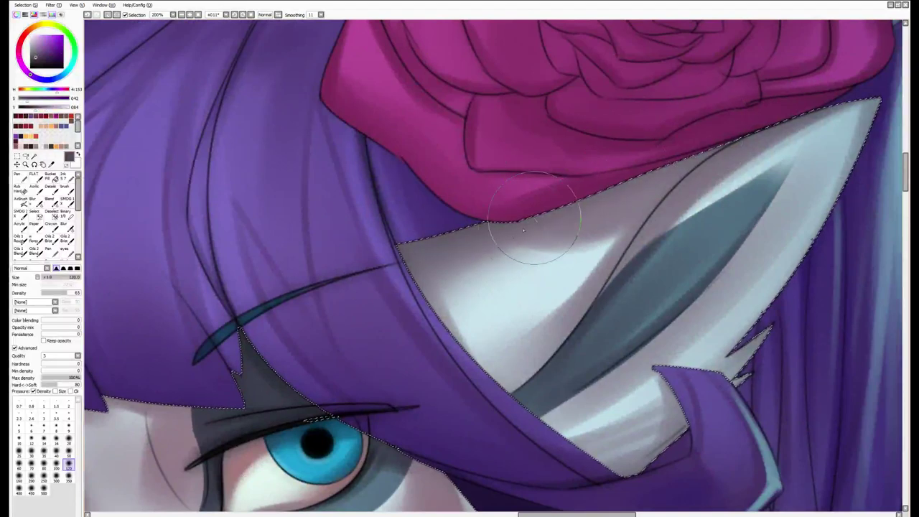
key(n)
key(bracketleft)
key(bracketleft)
key(bracketleft)
key(bracketleft)
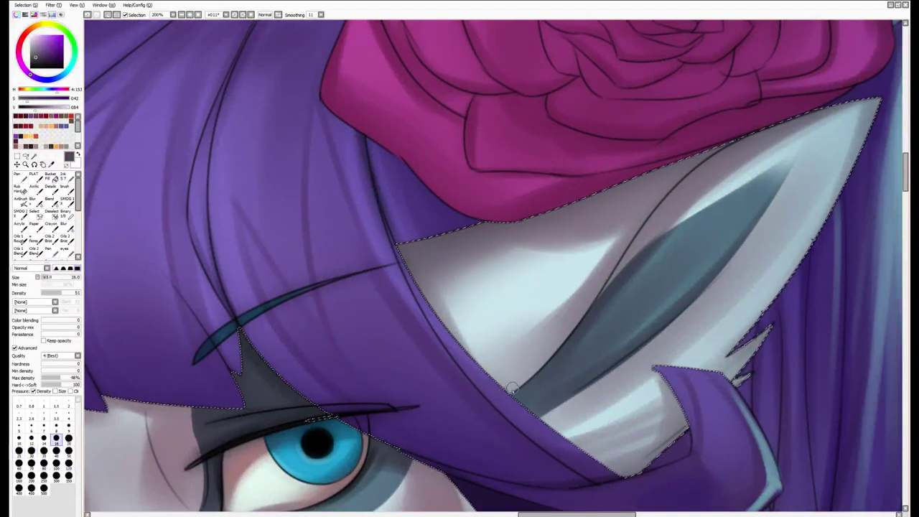
drag(550, 359, 564, 337)
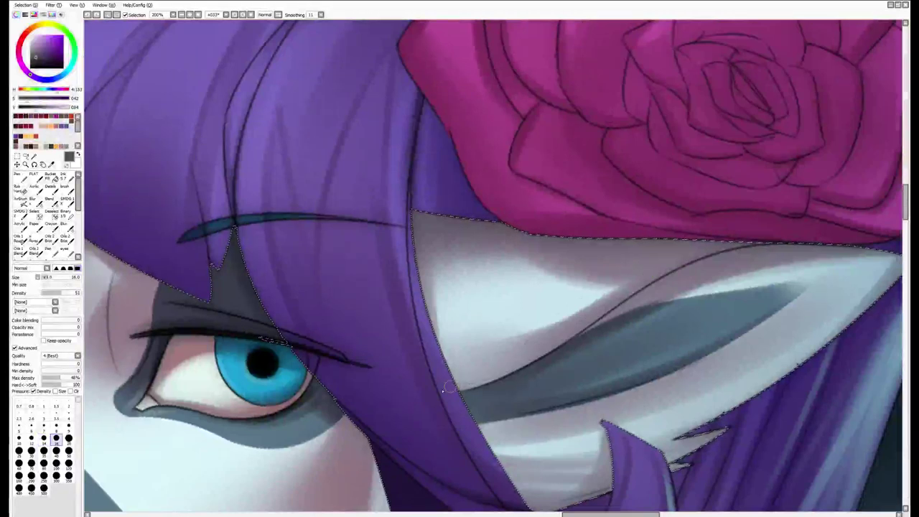
key(bracketright)
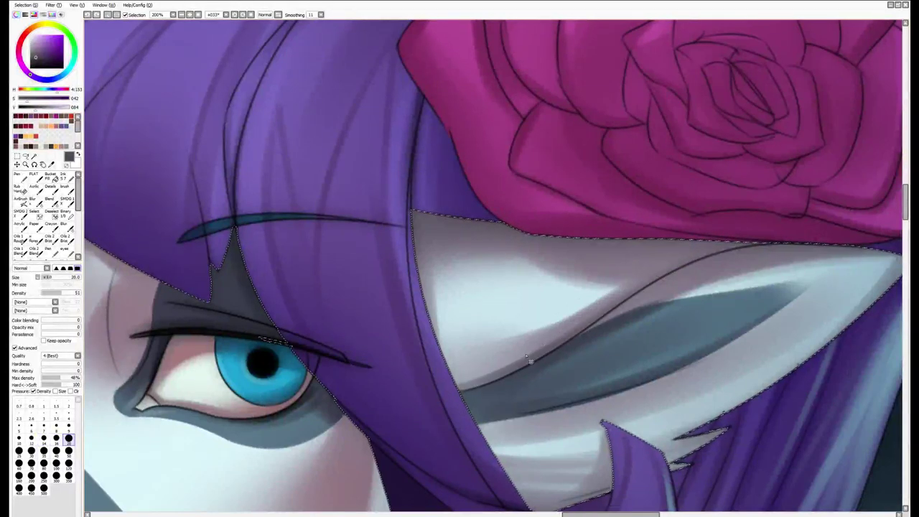
drag(596, 383, 614, 354)
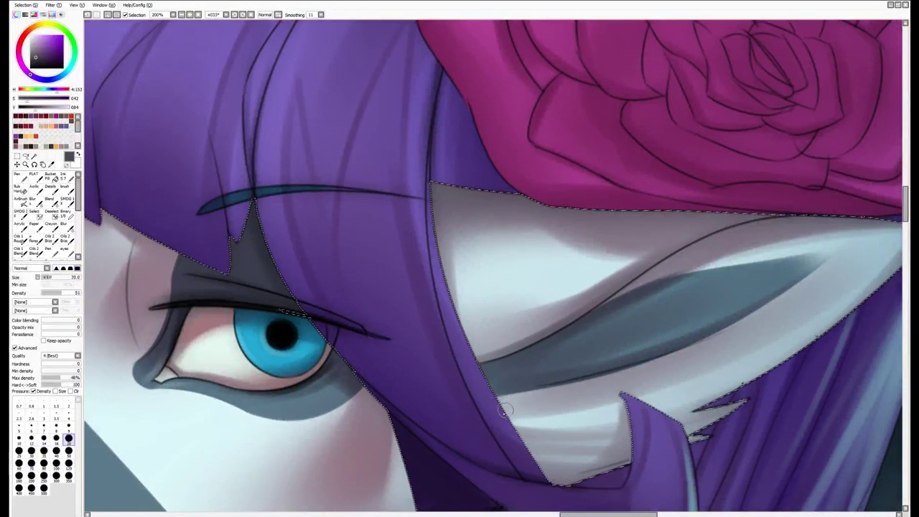
Airbrush soft dark grey shading over the lower base of the near ear at size 60
key(b)
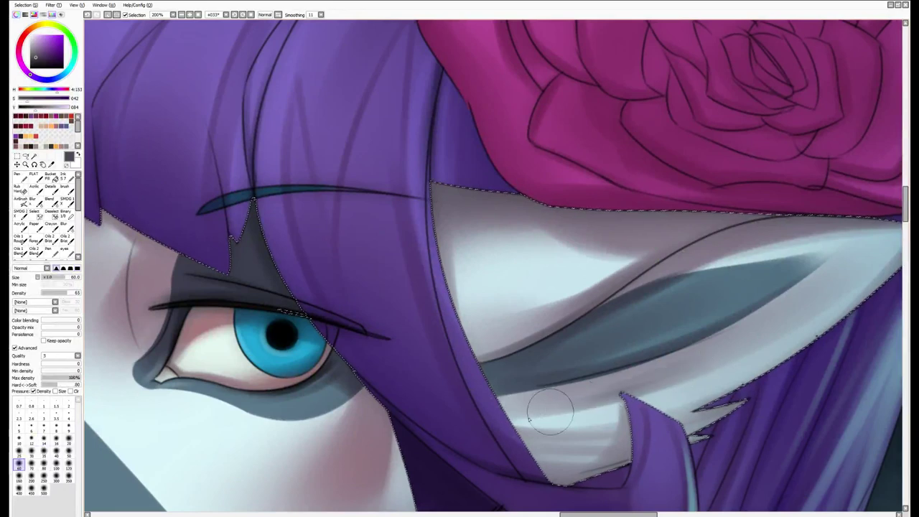
drag(568, 404, 578, 361)
key(b)
mouse_move(750, 379)
mouse_down()
mouse_move(546, 359)
mouse_move(663, 447)
mouse_move(554, 400)
mouse_move(293, 365)
mouse_up()
Airbrush dark grey shading along the far ear, temple and outer cheek at size 160, undoing a stroke along the way
key(bracketright)
key(b)
drag(237, 357, 262, 420)
mouse_move(302, 130)
mouse_down()
mouse_move(246, 75)
mouse_move(267, 18)
mouse_up()
mouse_move(309, 187)
mouse_down()
mouse_move(286, 90)
mouse_move(410, 211)
mouse_move(431, 385)
mouse_move(447, 328)
mouse_move(412, 264)
mouse_move(417, 289)
mouse_up()
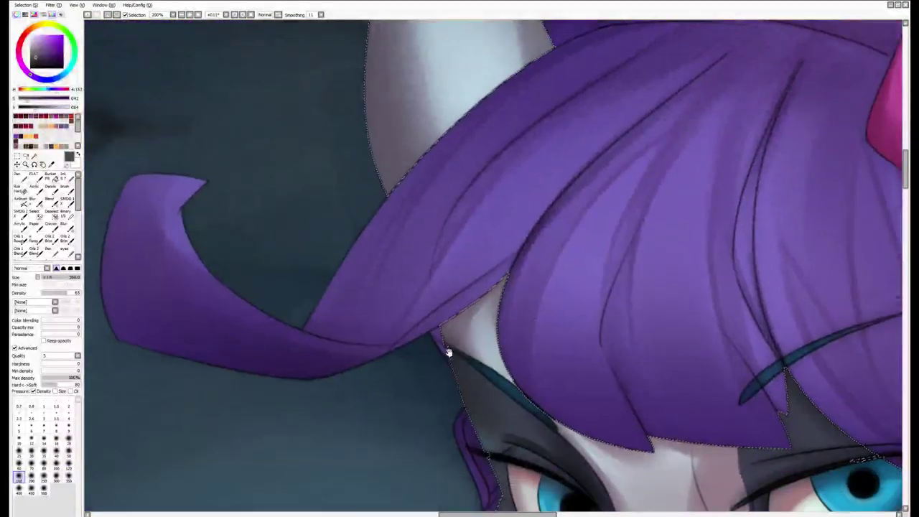
drag(443, 349, 429, 230)
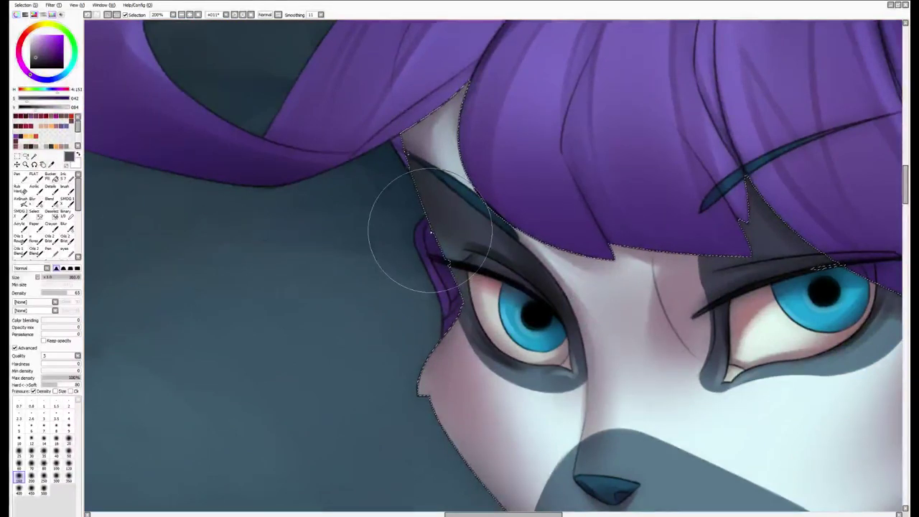
key(ctrl+z)
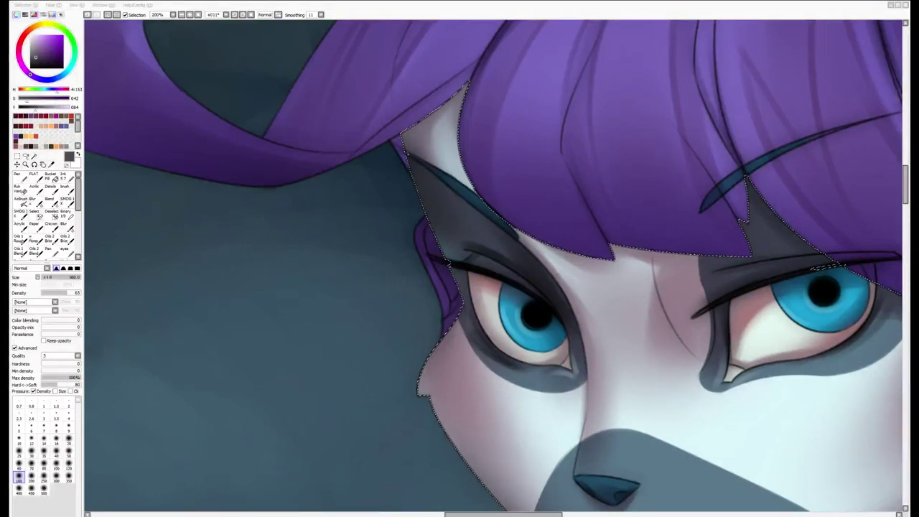
mouse_move(435, 365)
mouse_down()
mouse_move(363, 294)
mouse_move(433, 279)
mouse_move(440, 337)
mouse_up()
Sample a near-black and darken the lower lid of the far eye at size 12, then soften it with the sampled slate grey
alt+click(310, 259)
key(n)
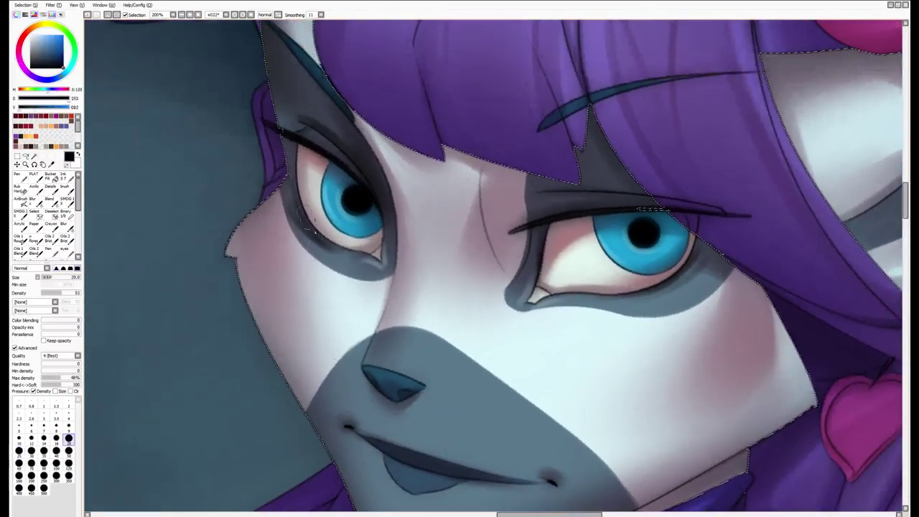
key(bracketleft)
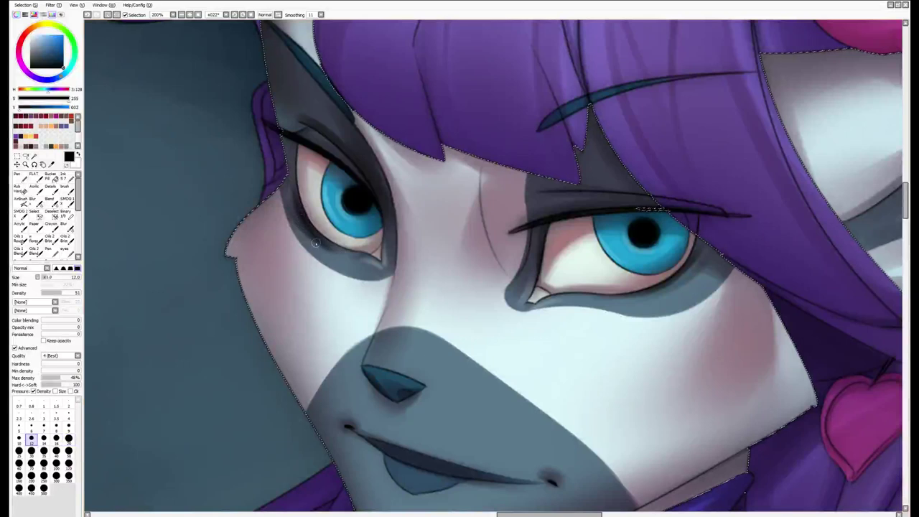
alt+click(323, 255)
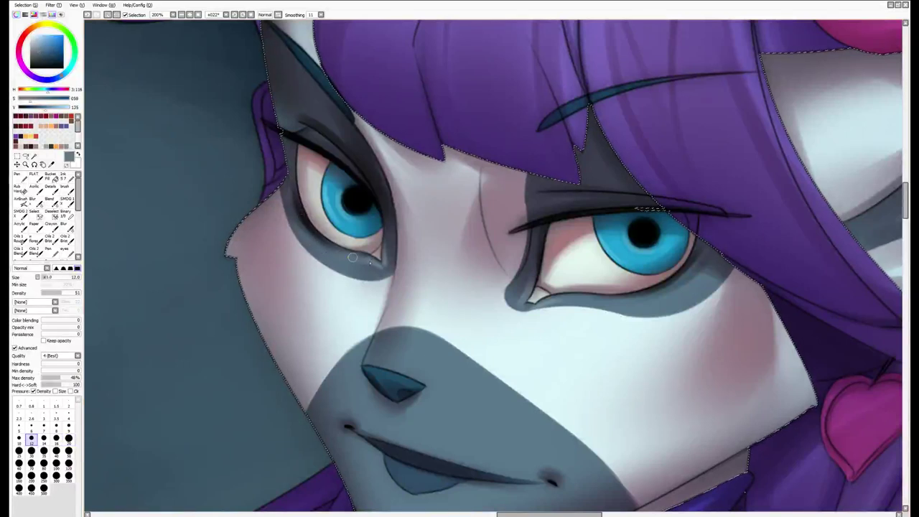
drag(353, 257, 552, 283)
Sample a dark slate tone and shade the marking around the near eye's outer corner at brush size 14
key(bracketright)
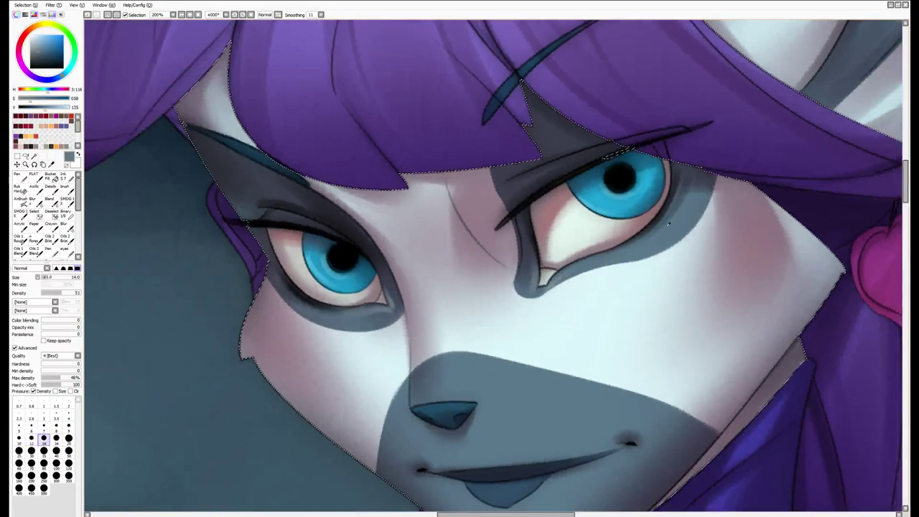
alt+click(674, 195)
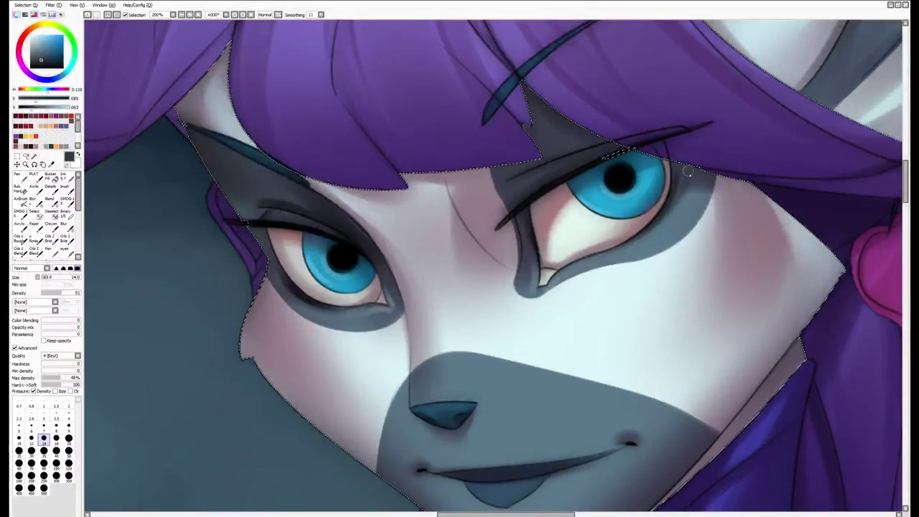
mouse_move(687, 172)
mouse_down()
mouse_move(543, 280)
mouse_move(622, 268)
mouse_move(601, 266)
mouse_up()
Sample a pale cyan and paint small highlights on the nose and lower lip, reducing the brush from size 9 to 6
alt+click(632, 265)
key(bracketleft)
key(bracketleft)
key(bracketleft)
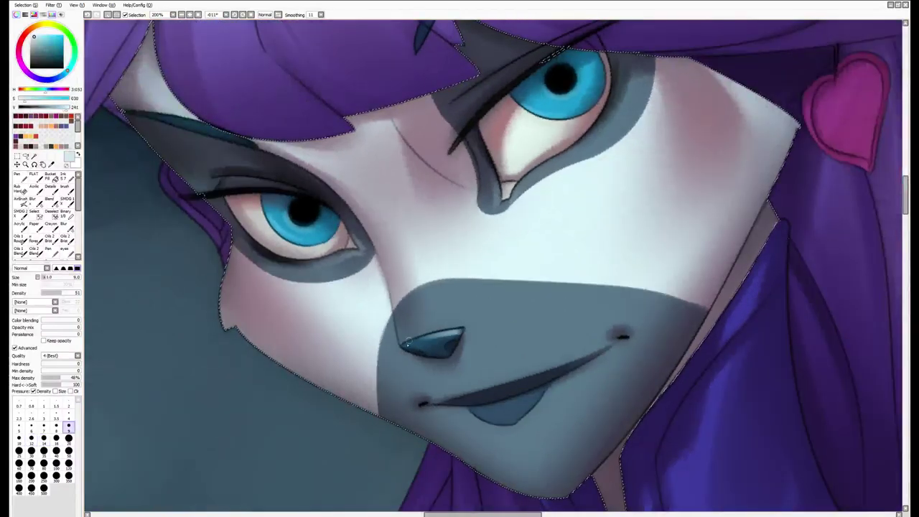
key(bracketleft)
key(bracketleft)
key(bracketleft)
mouse_move(541, 396)
mouse_down()
mouse_move(516, 407)
mouse_move(443, 406)
mouse_move(394, 376)
mouse_move(671, 353)
mouse_move(536, 385)
mouse_move(637, 244)
mouse_up()
Clear the selection and paint a thin pale cyan highlight along the edge of the heart earring at size 6
key(ctrl+d)
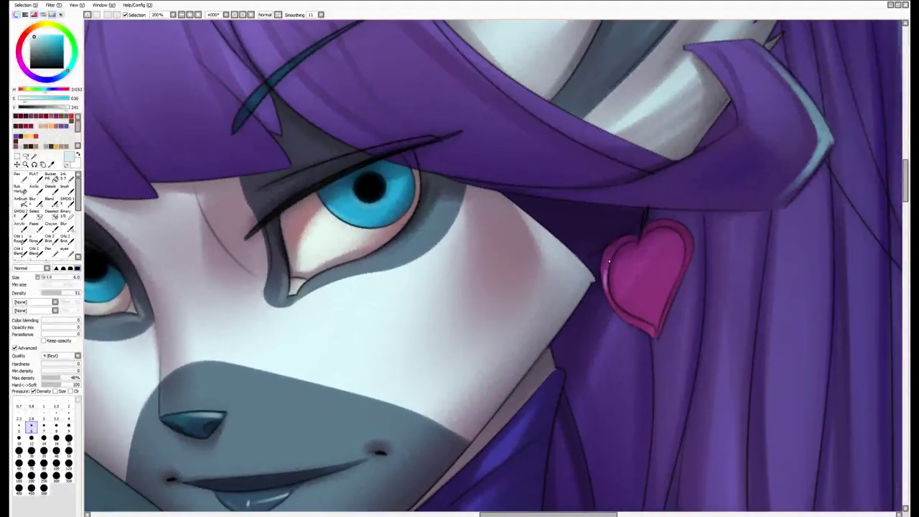
mouse_move(545, 287)
mouse_down()
mouse_move(584, 294)
mouse_move(772, 445)
mouse_up()
key(ctrl+z)
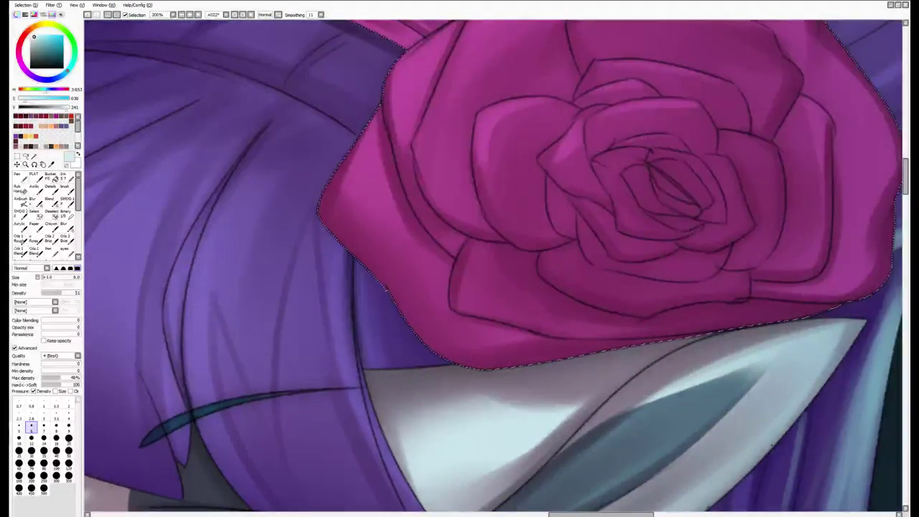
Sample the hair band's magenta, shift it to a dark muted purple and shade the rose petal beside the center at size 70
scroll(404, 123, down, 4)
scroll(404, 123, up, 3)
alt+click(250, 192)
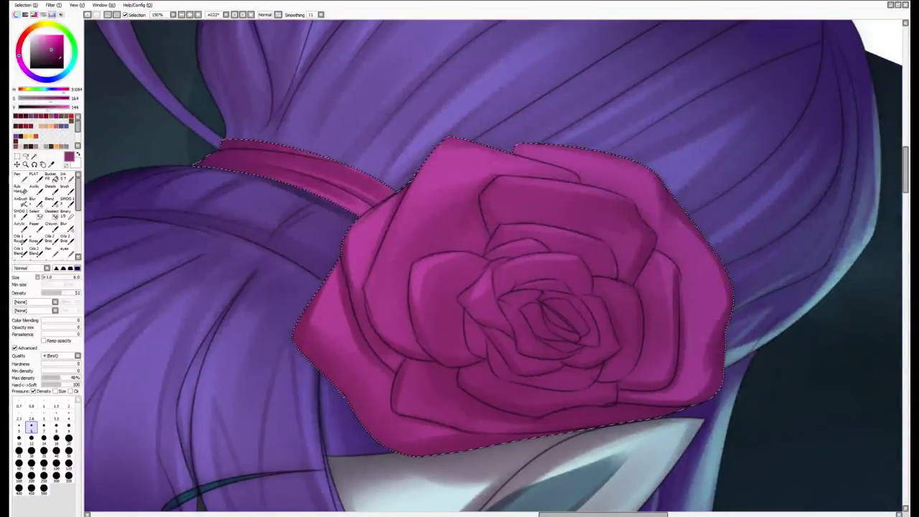
click(46, 56)
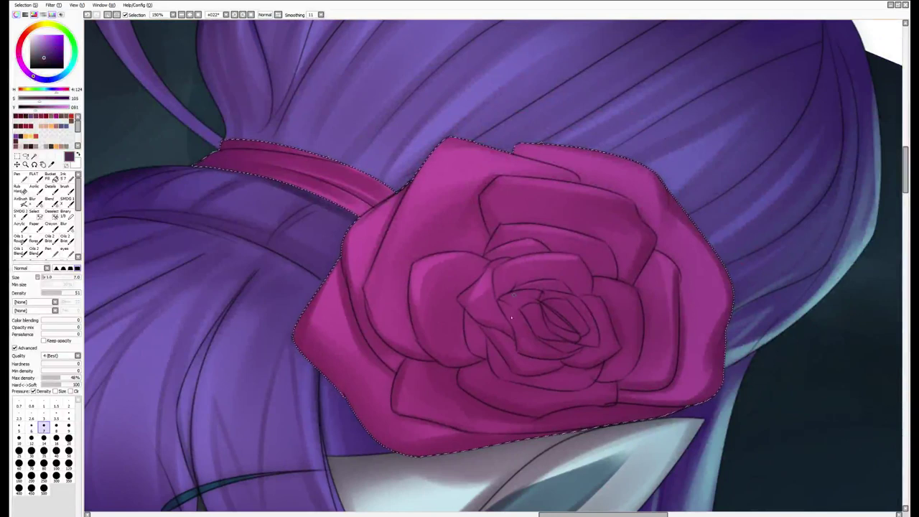
click(31, 463)
drag(444, 341, 451, 312)
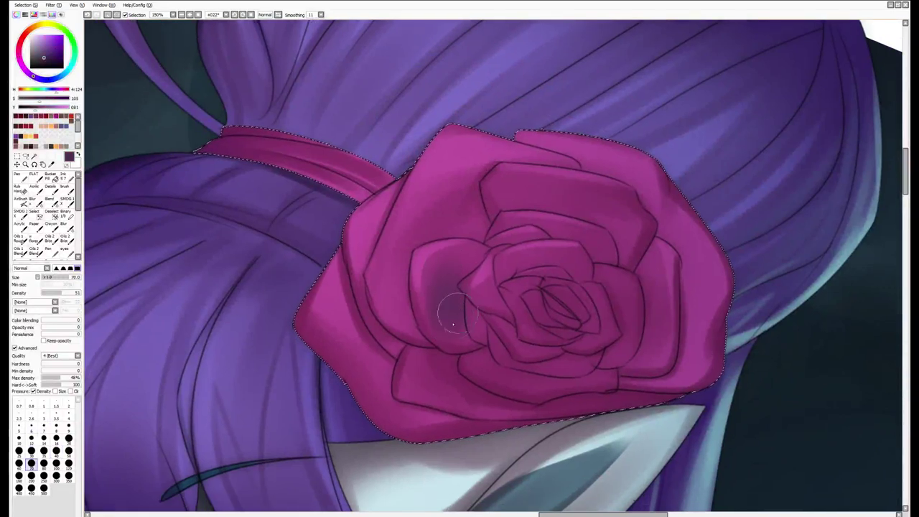
Shade the folds of the rose's inner petals in dark purple with brush sizes 30 to 50
scroll(440, 323, down, 1)
key(bracketleft)
key(bracketleft)
key(bracketleft)
key(bracketleft)
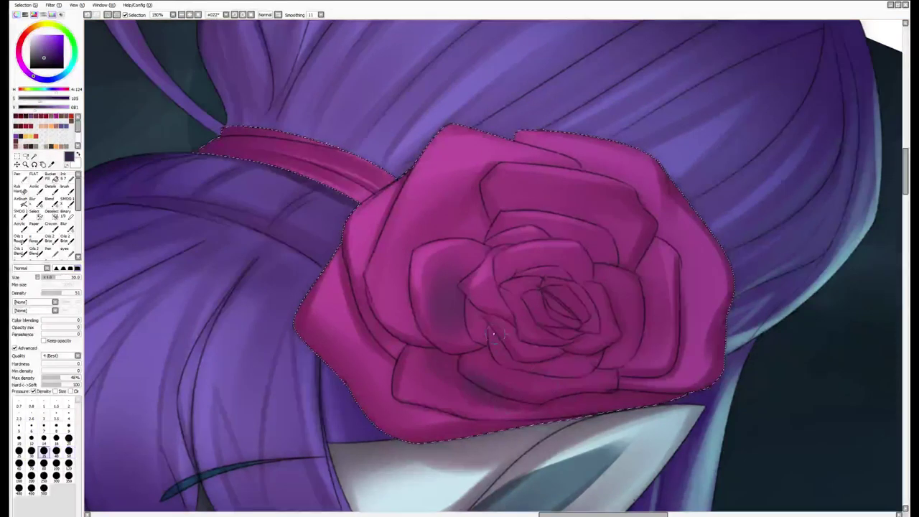
key(bracketright)
key(bracketright)
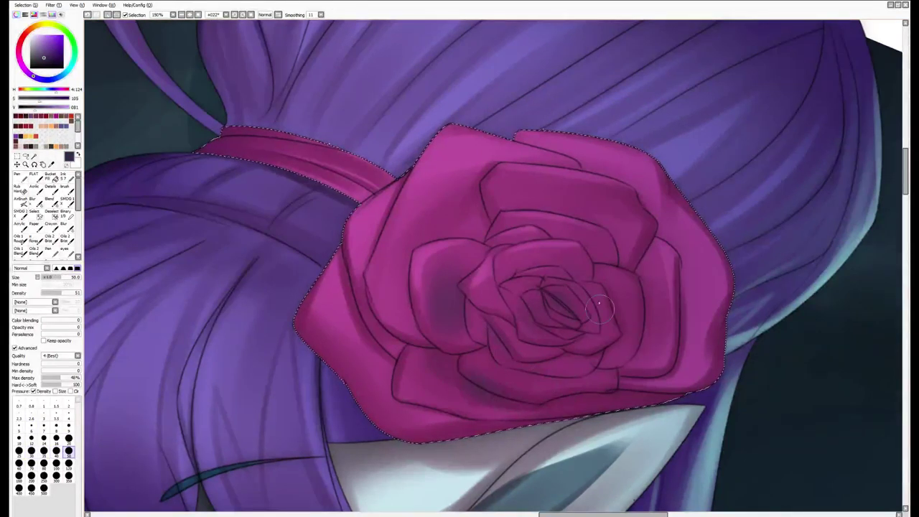
Deepen the shadows on the rose's larger surrounding petals in dark purple at brush sizes 70 to 100
key(bracketright)
key(bracketright)
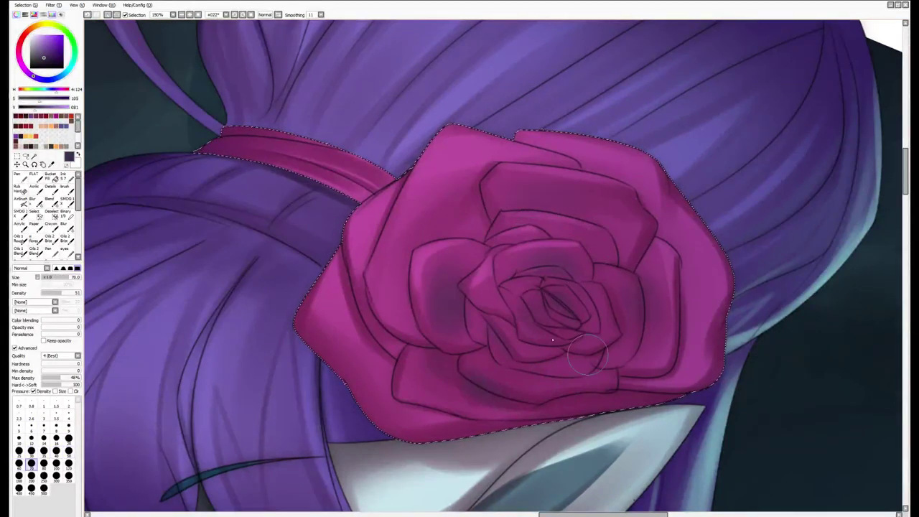
key(bracketright)
key(bracketright)
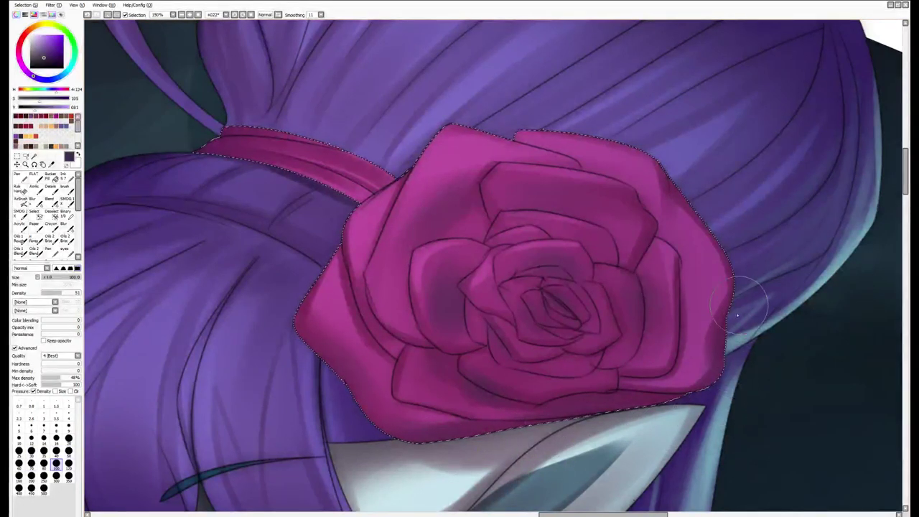
Shade the pink hair band and the rose's outer petals beside it with dark purple at sizes 80 and 70
scroll(719, 295, up, 2)
key(bracketleft)
key(bracketleft)
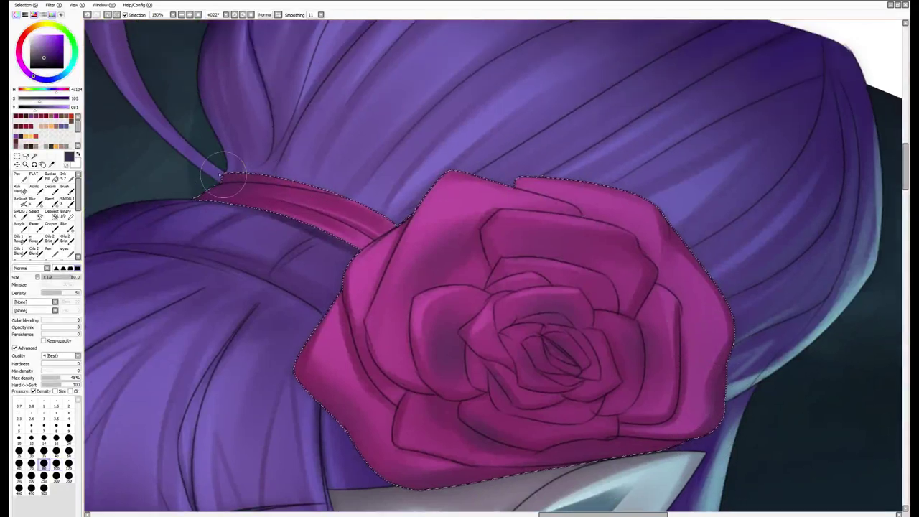
drag(421, 315, 560, 349)
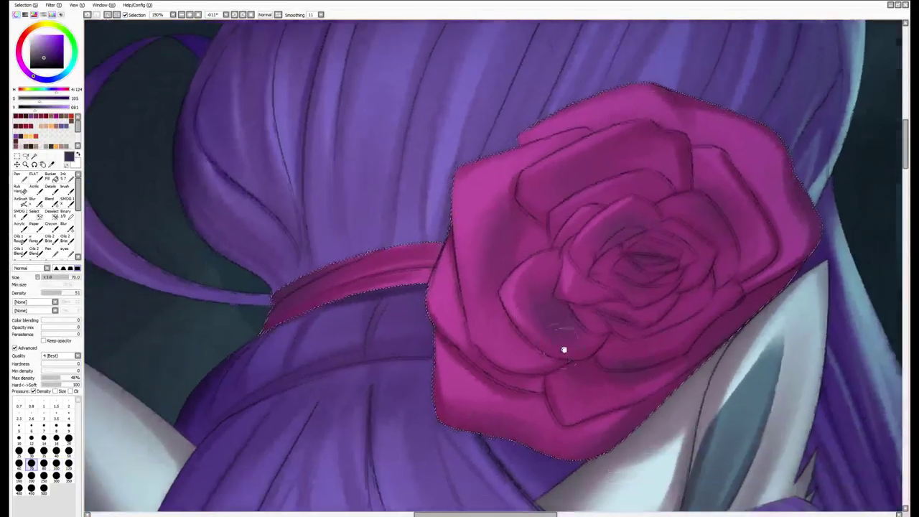
drag(503, 302, 481, 327)
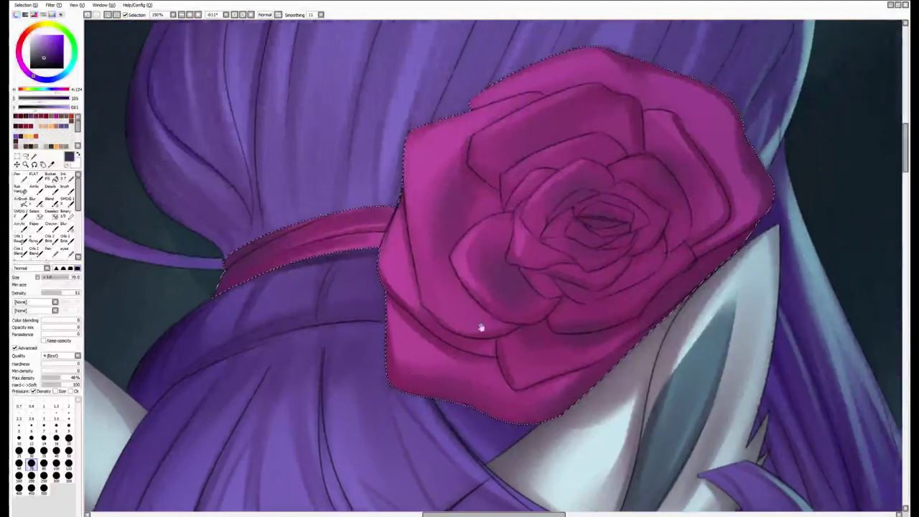
Paint fine dark purple shadows in the creases between the rose's petals at brush size 14
key(bracketleft)
key(bracketleft)
key(bracketleft)
key(bracketleft)
key(bracketleft)
key(bracketleft)
key(bracketleft)
key(bracketleft)
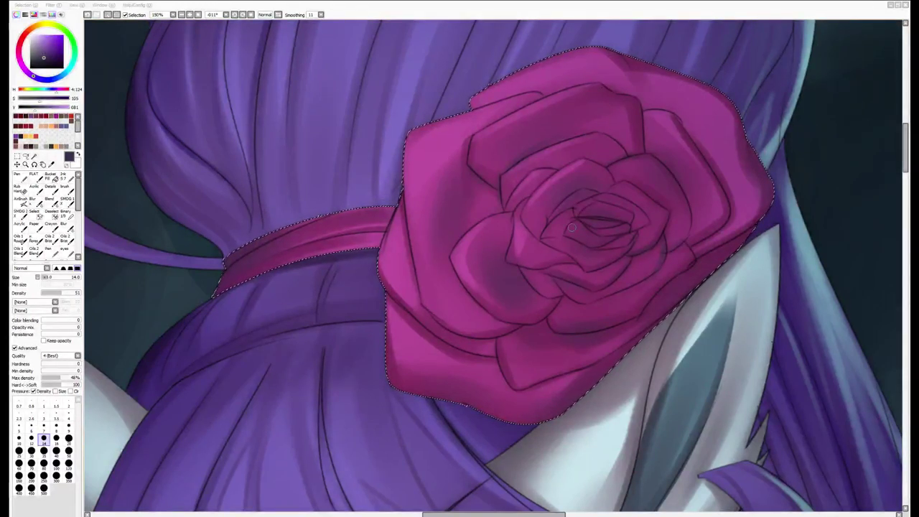
scroll(481, 285, down, 2)
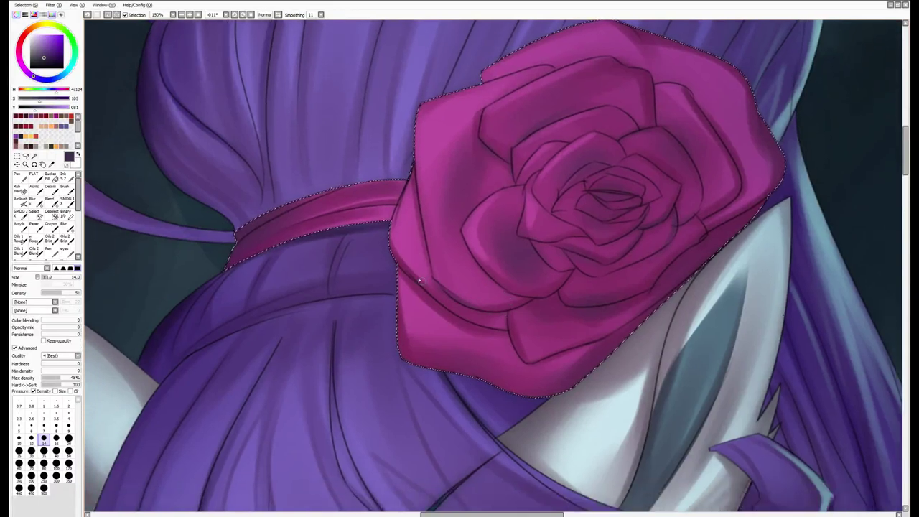
scroll(452, 314, up, 3)
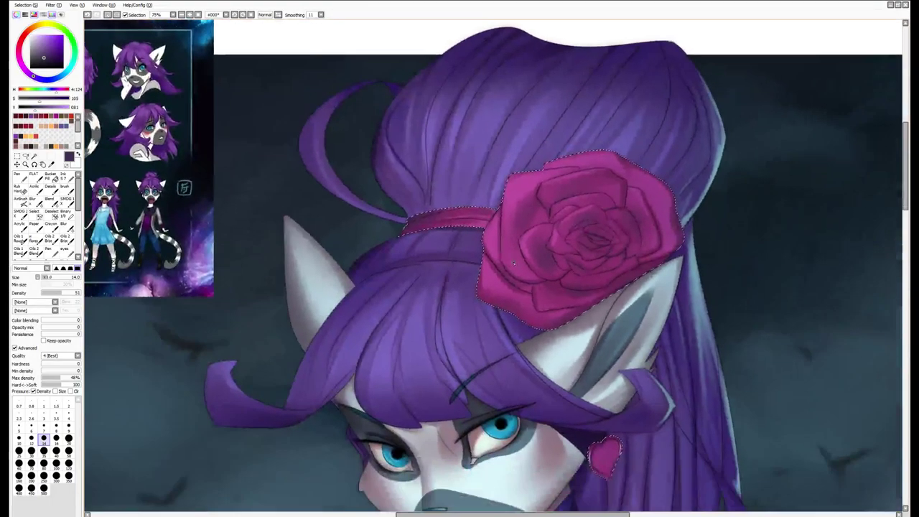
Pick a bright pink and airbrush the heart ornament and collar ribbon on the chest at sizes 160 and 120
scroll(514, 263, down, 5)
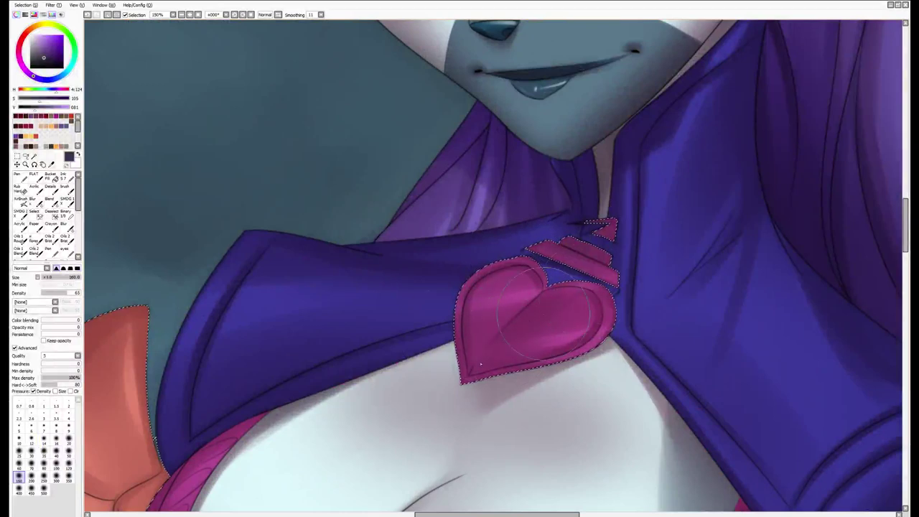
drag(550, 226, 504, 330)
alt+click(596, 291)
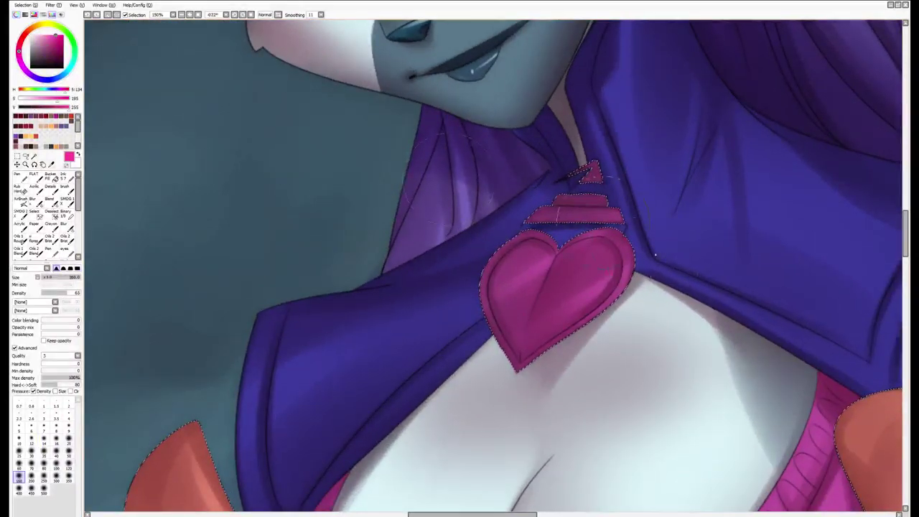
key(bracketleft)
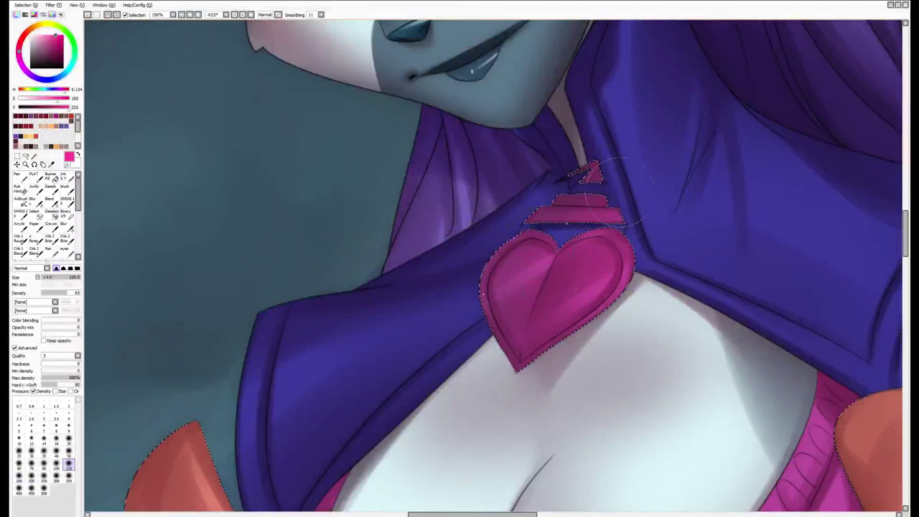
Airbrush bright pink over the heart earring and the rose's petals at brush sizes 160 and 200
scroll(513, 275, up, 10)
key(bracketright)
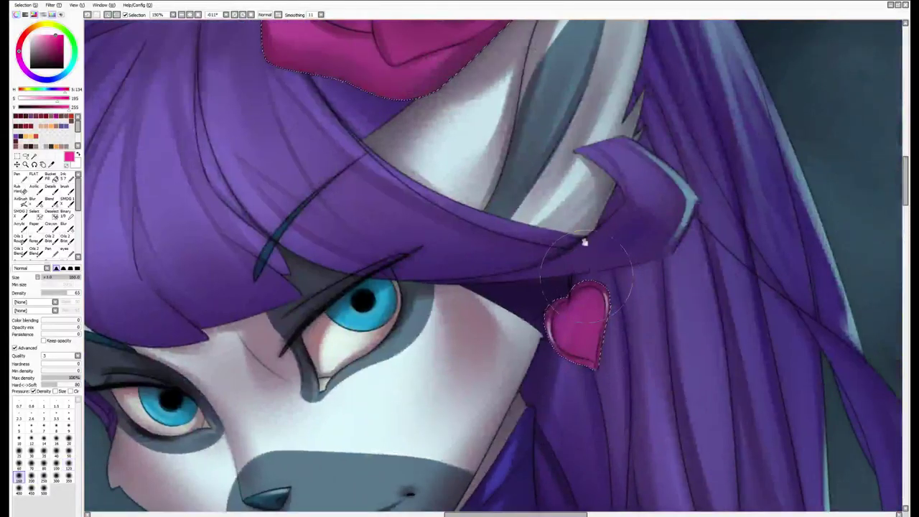
scroll(585, 240, up, 8)
key(bracketright)
key(bracketright)
scroll(276, 213, up, 2)
key(bracketleft)
key(bracketleft)
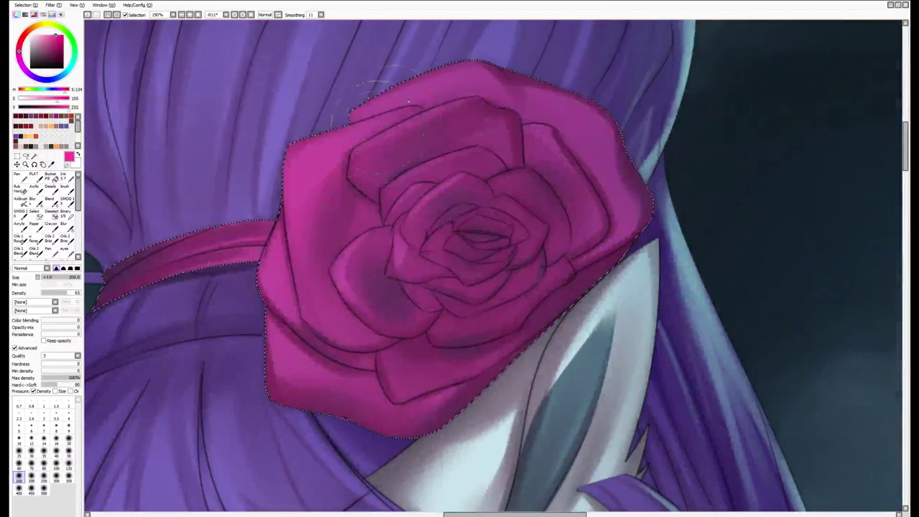
key(bracketright)
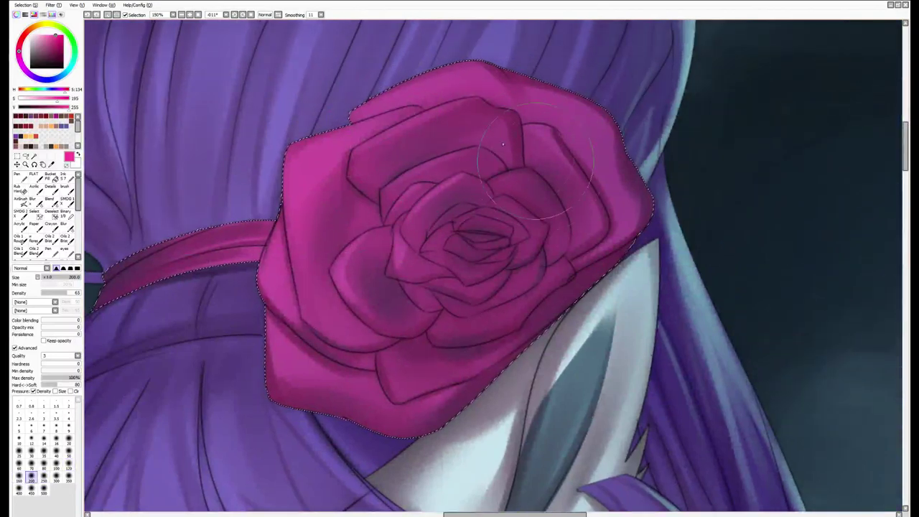
scroll(367, 266, down, 1)
key(bracketleft)
scroll(381, 360, down, 8)
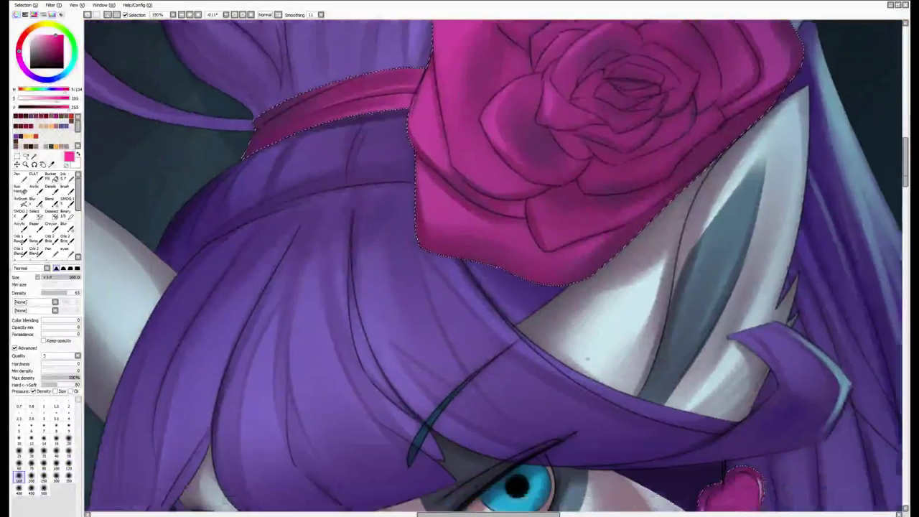
Pick a deep crimson and airbrush the upper loop of the far sleeve's orange bow at size 250
scroll(580, 238, down, 10)
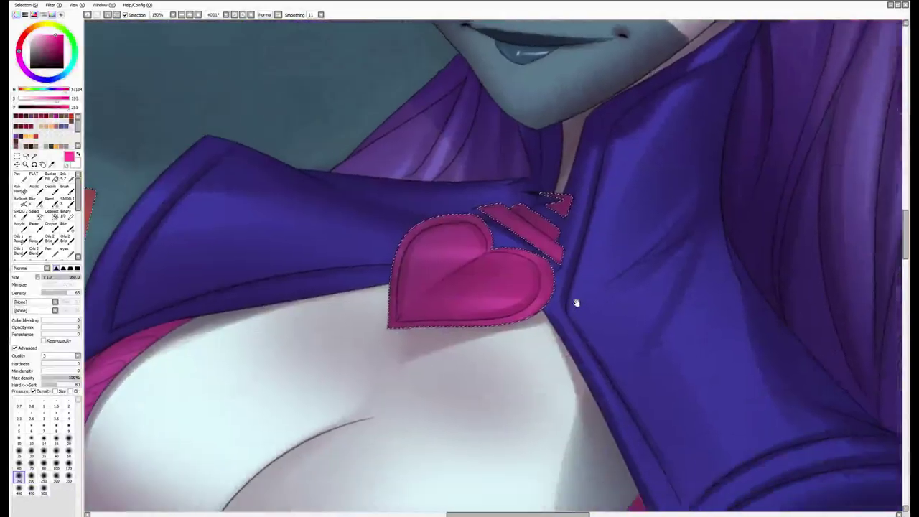
scroll(514, 313, down, 5)
key(Delete)
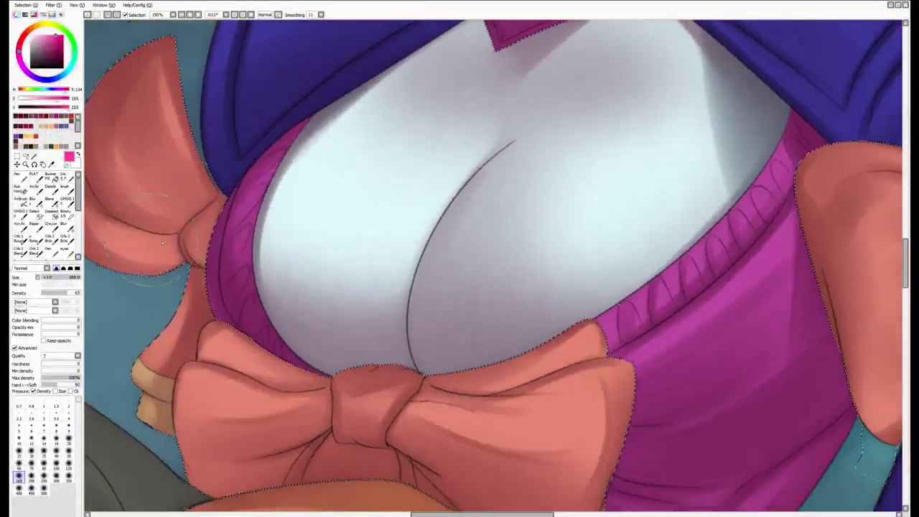
alt+click(342, 260)
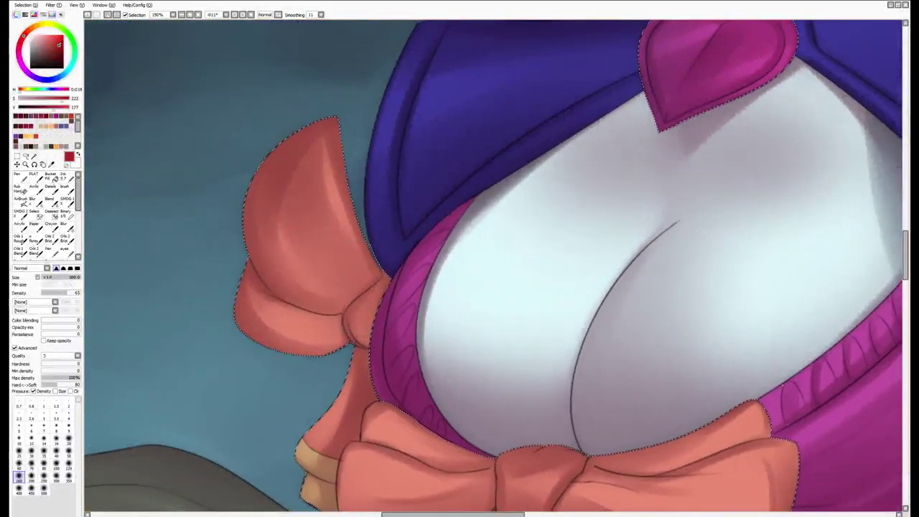
click(44, 476)
drag(287, 165, 255, 334)
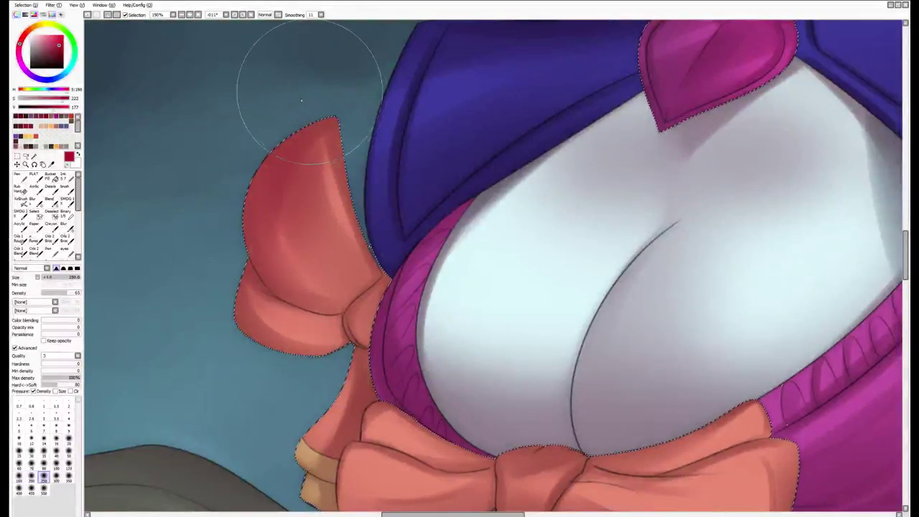
scroll(221, 306, down, 3)
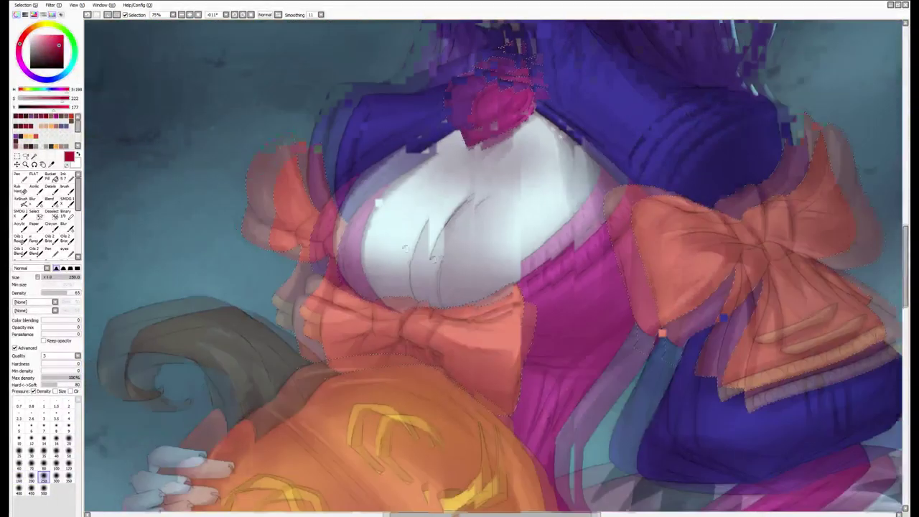
Airbrush crimson over the chest bow and the large near sleeve bow at brush sizes 350 and 400
key(Delete)
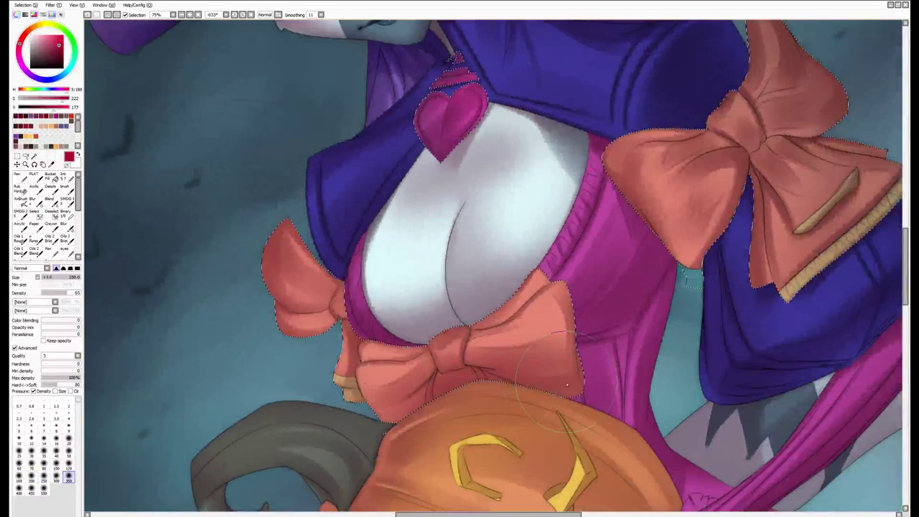
drag(493, 266, 374, 353)
click(18, 488)
mouse_move(580, 276)
mouse_down()
mouse_move(573, 197)
mouse_move(624, 165)
mouse_move(722, 187)
mouse_up()
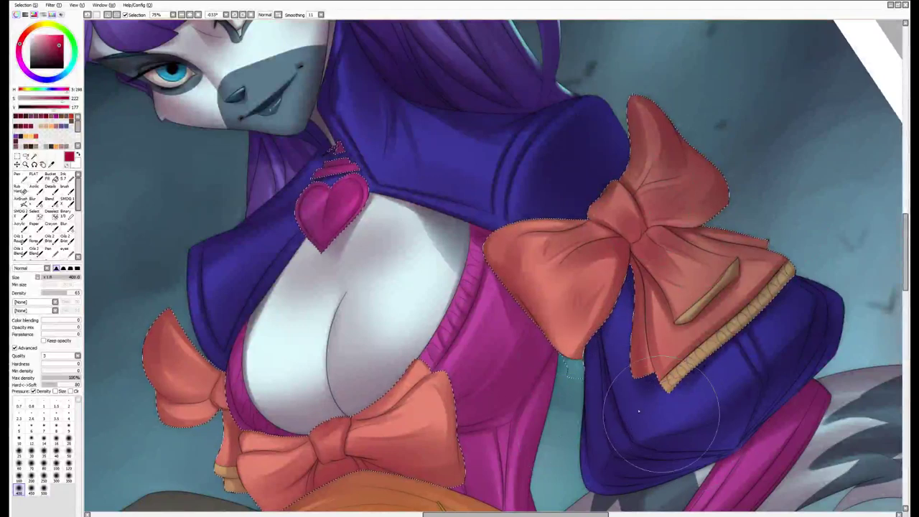
drag(590, 415, 628, 359)
Tint the orange bows with the background's grey-blue at size 450, and add a brighter crimson at size 350
alt+click(734, 186)
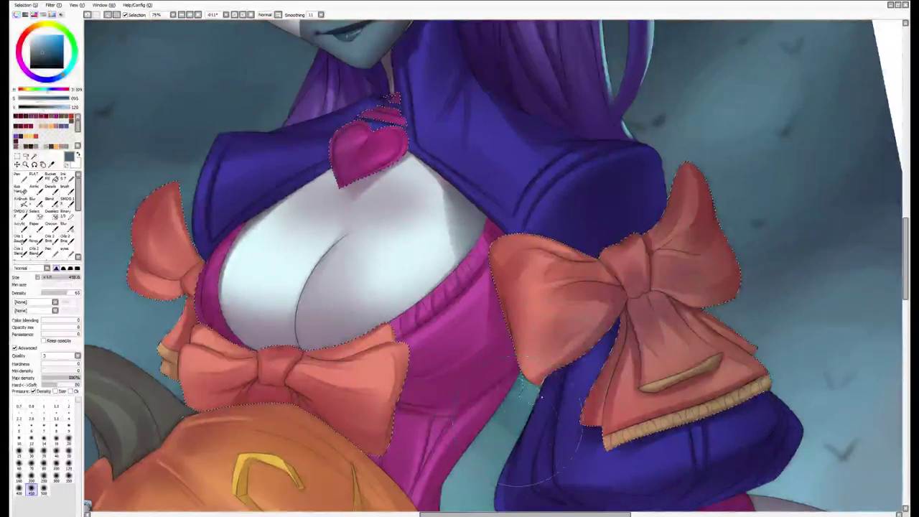
drag(667, 377, 688, 374)
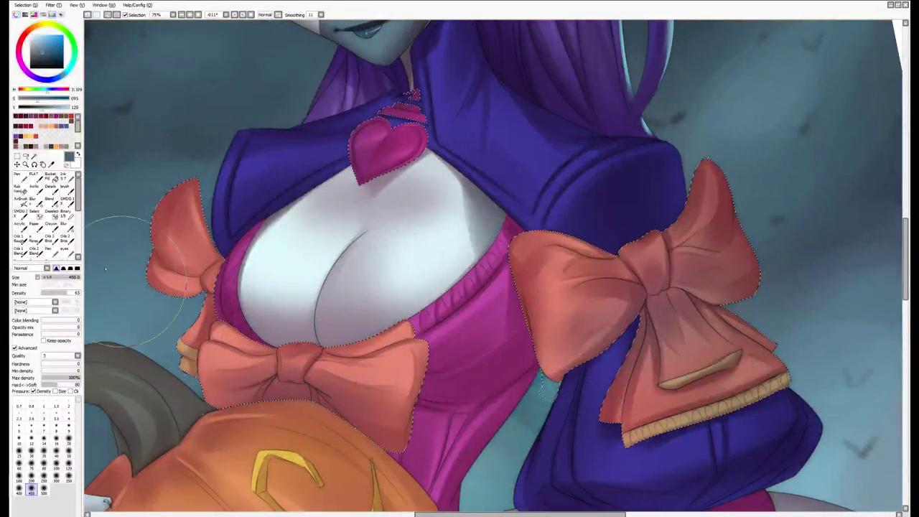
click(60, 37)
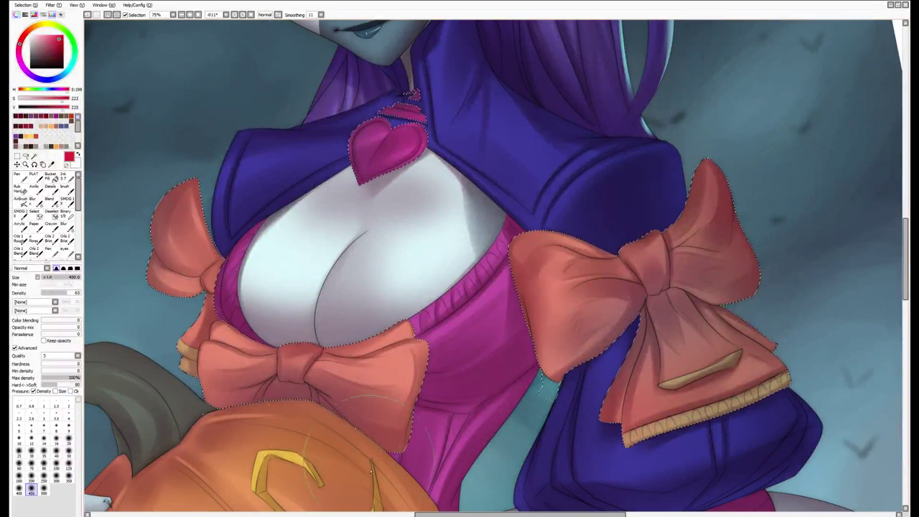
key(bracketleft)
key(bracketleft)
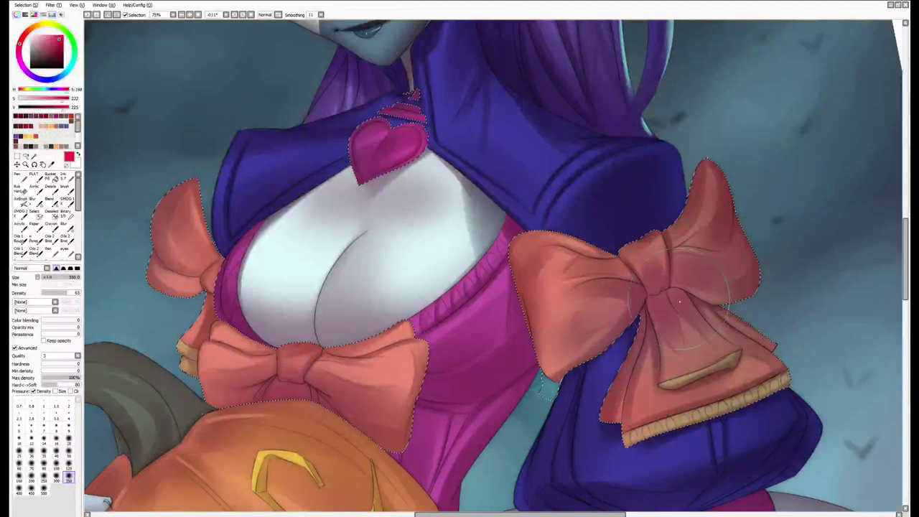
drag(769, 247, 790, 237)
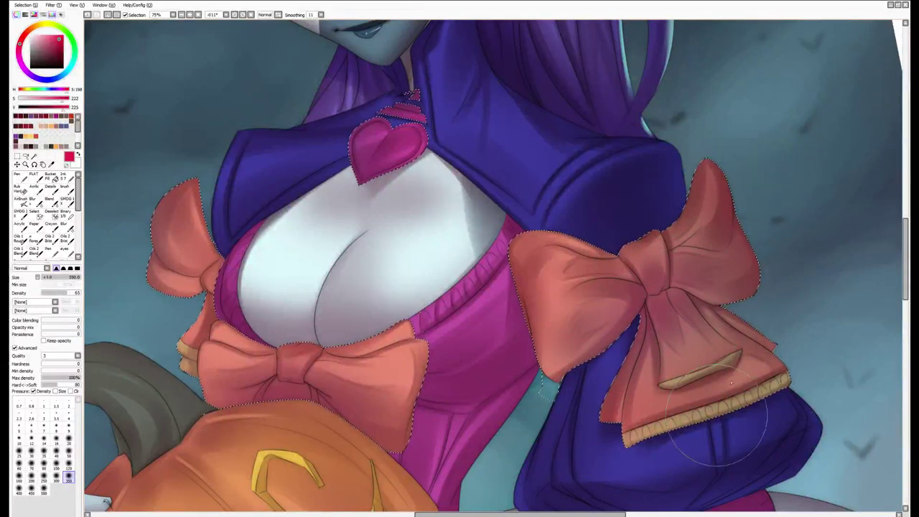
drag(549, 475, 631, 446)
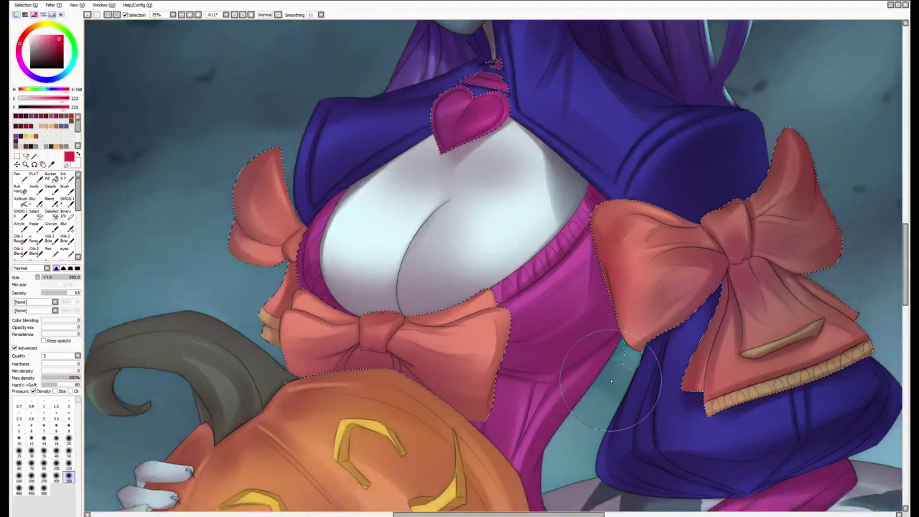
Pick a dark navy from the blue cape and airbrush soft shading onto the orange bows at size 300
key(bracketleft)
alt+click(619, 370)
alt+click(683, 168)
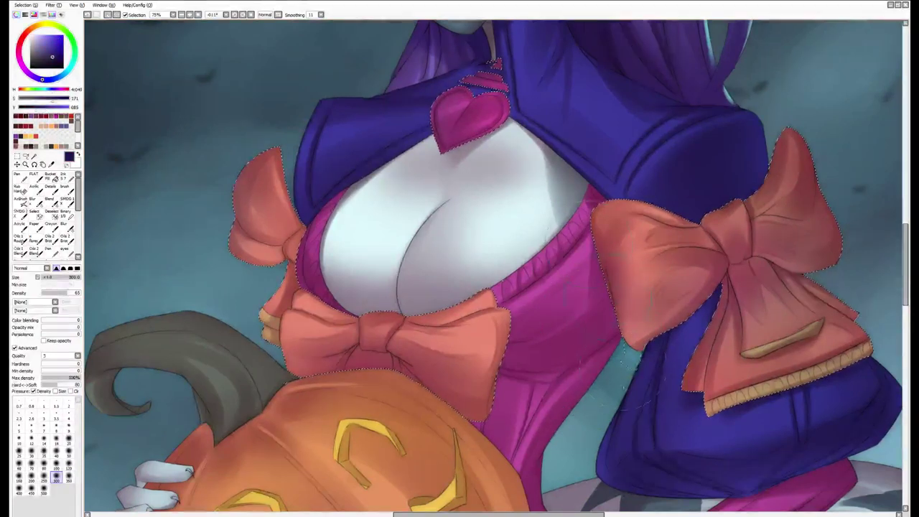
scroll(527, 266, down, 2)
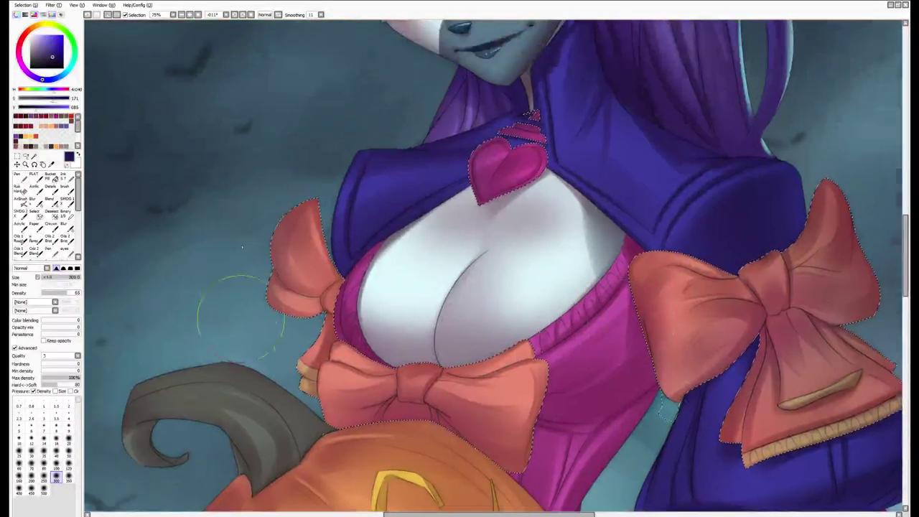
key(Delete)
scroll(334, 92, up, 3)
scroll(333, 92, up, 2)
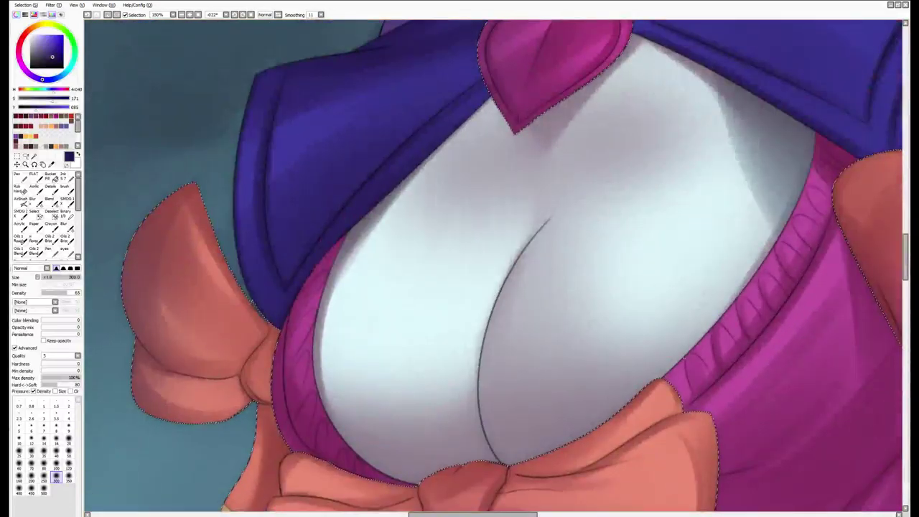
Select the white chest area and airbrush muted mauve shadows along its lower edge and under the cape at size 300
click(522, 257)
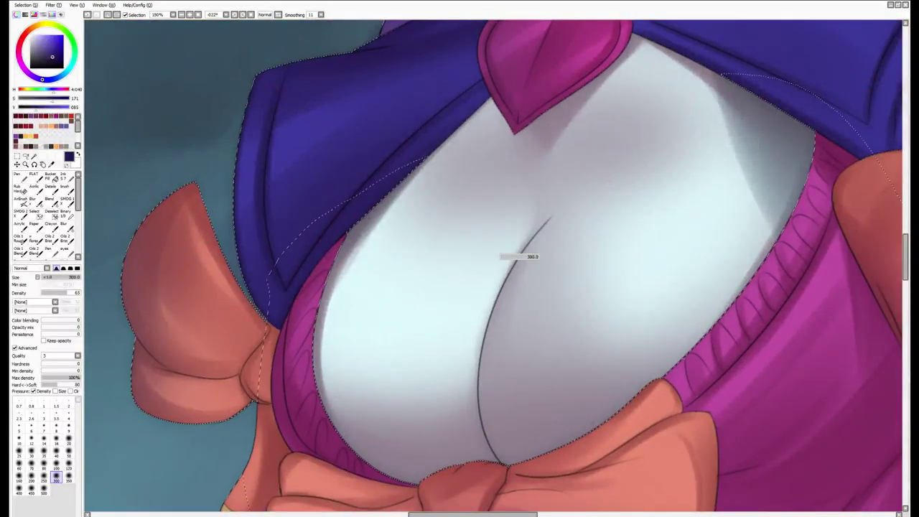
scroll(493, 267, down, 2)
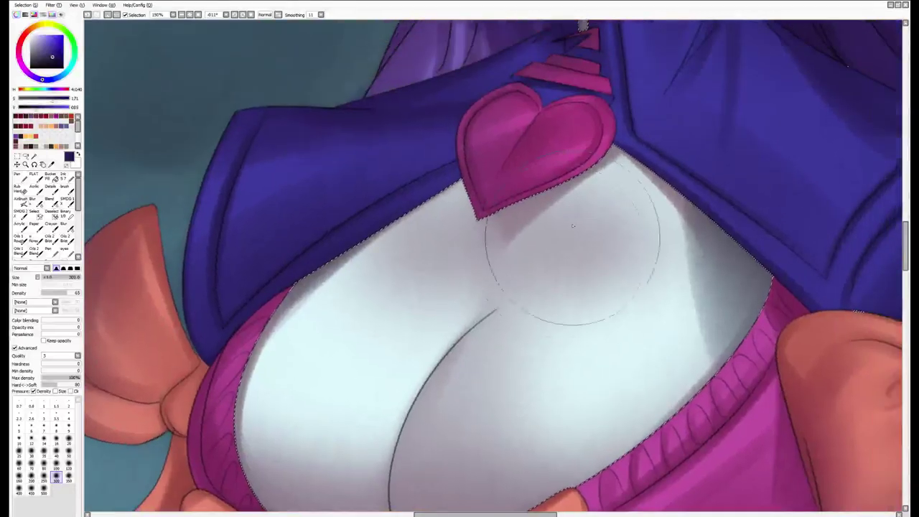
scroll(461, 315, up, 2)
scroll(421, 366, down, 6)
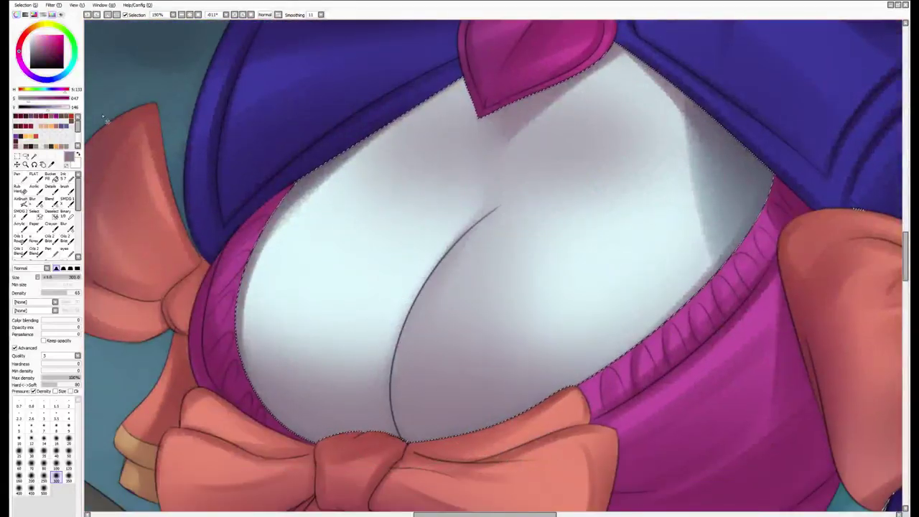
alt+click(380, 380)
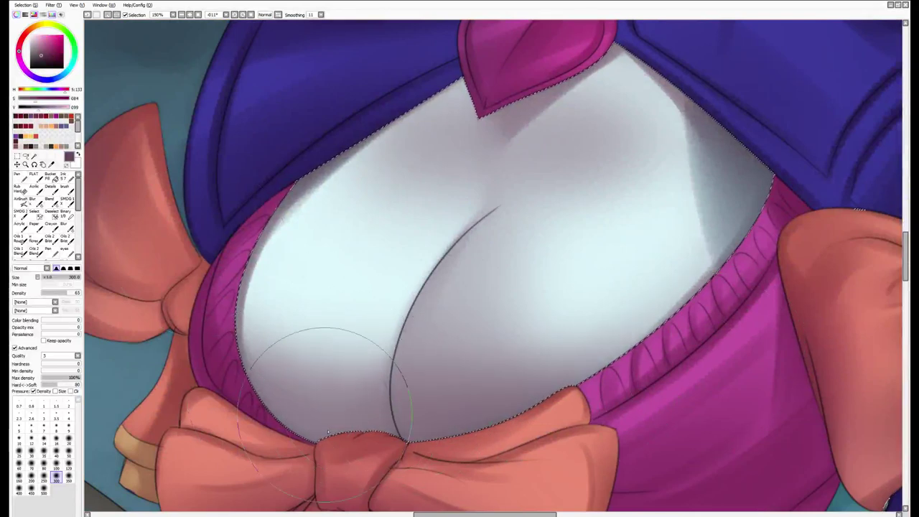
scroll(308, 309, up, 2)
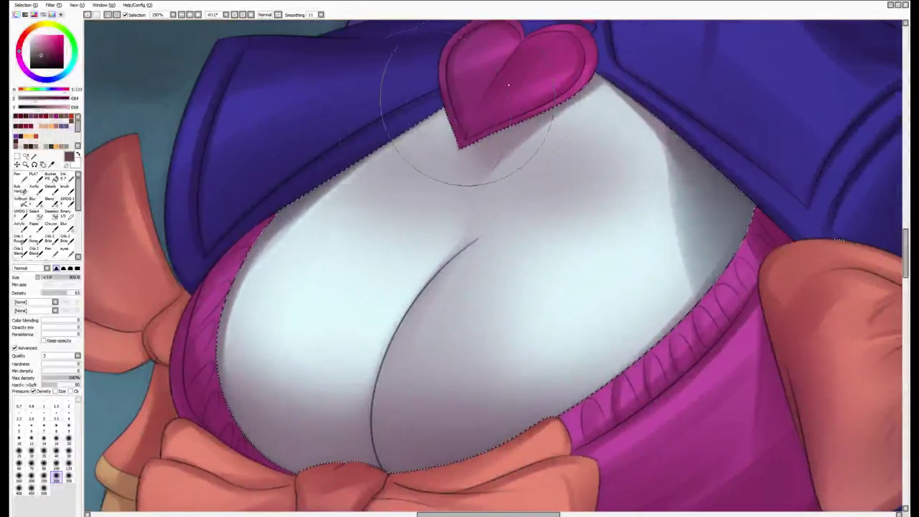
drag(668, 165, 675, 245)
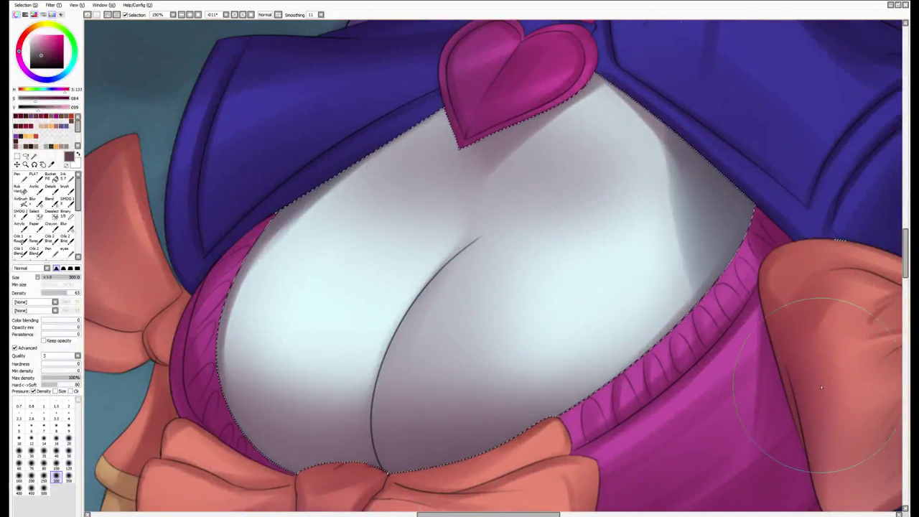
Pick a muted red from the bow, shift its hue towards crimson, and warm the chest shadows at sizes 300 and 450
scroll(436, 309, down, 3)
alt+click(523, 431)
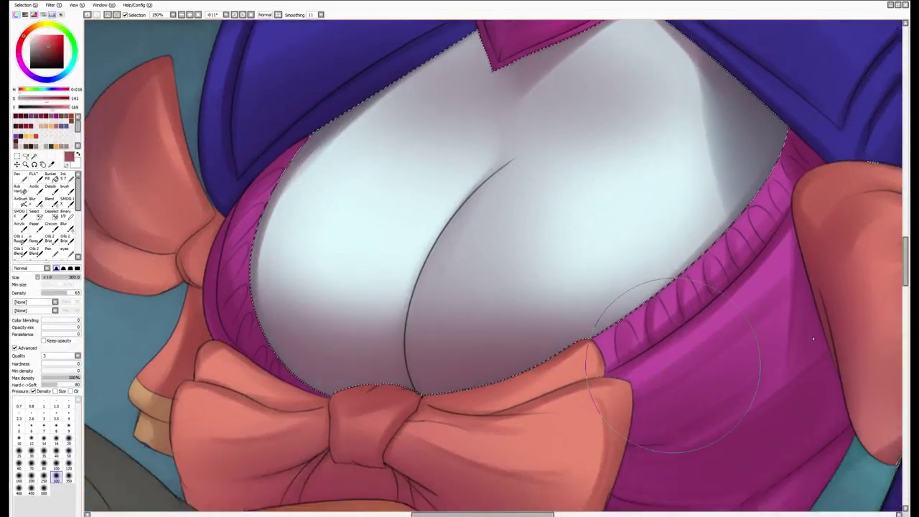
click(21, 41)
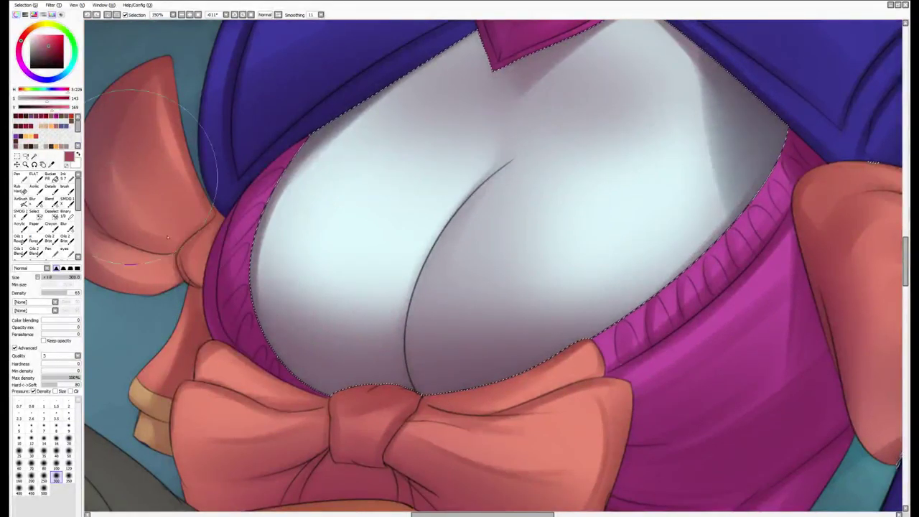
drag(663, 333, 585, 152)
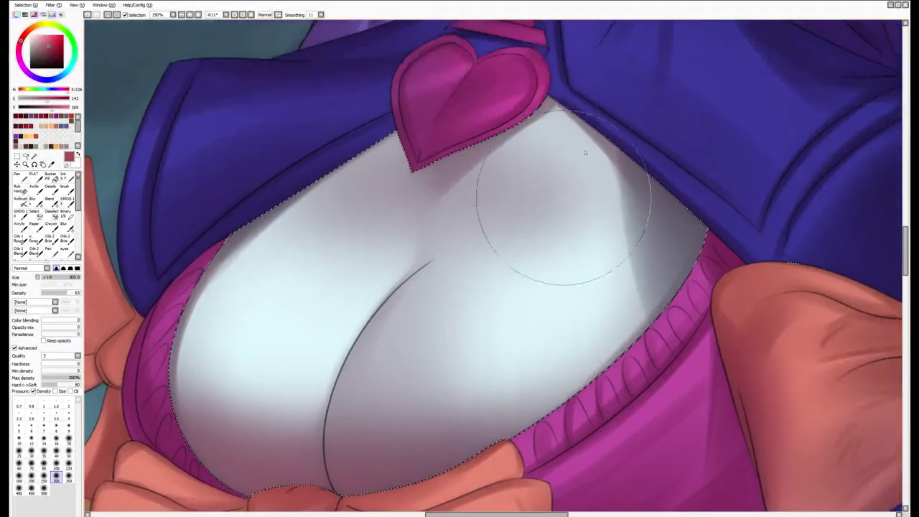
drag(405, 360, 420, 329)
key(bracketright)
key(bracketright)
key(bracketright)
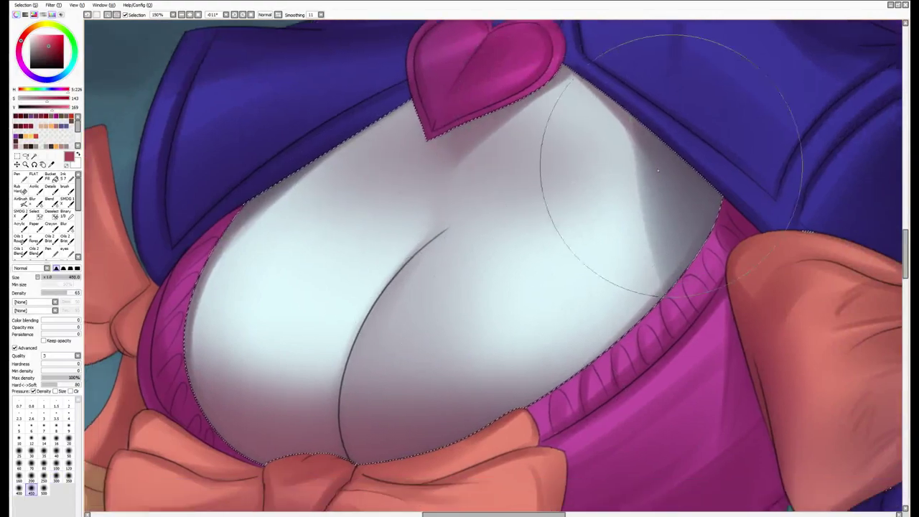
scroll(611, 140, down, 2)
scroll(361, 219, up, 2)
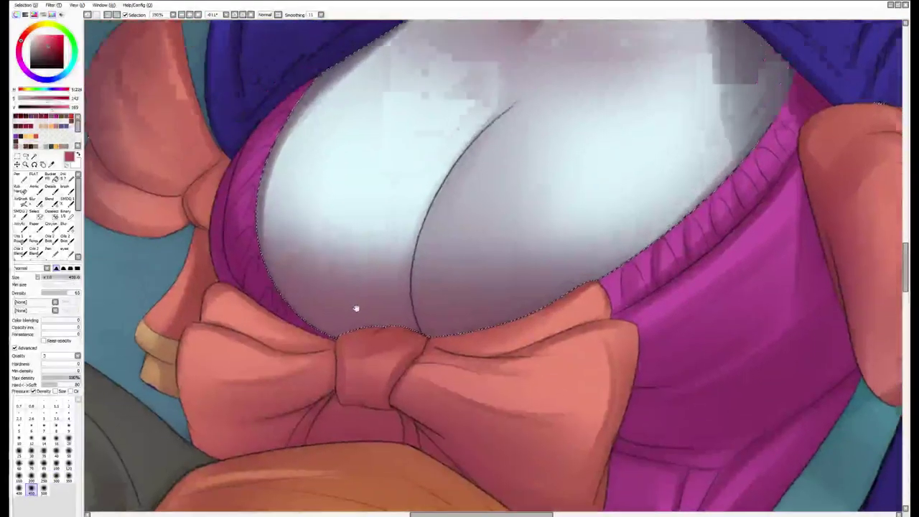
scroll(355, 308, down, 2)
scroll(356, 308, up, 2)
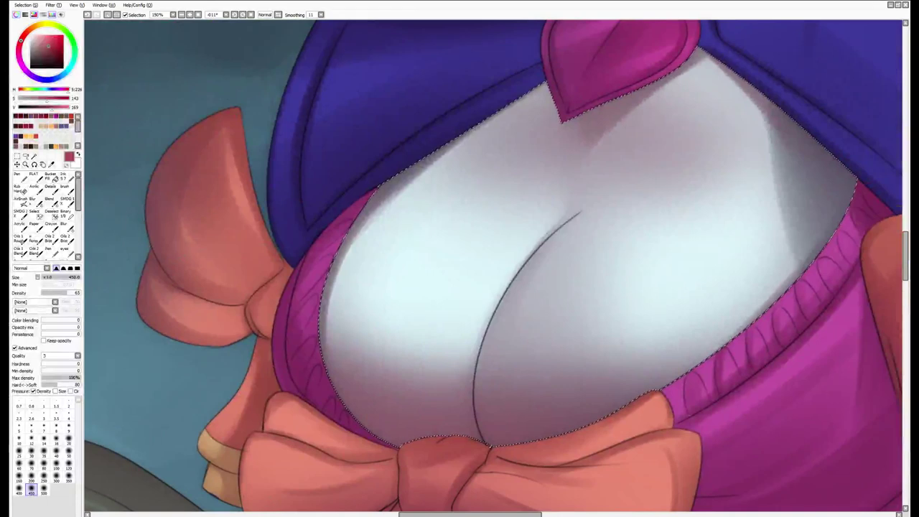
Reset the canvas rotation, pick a dark maroon, and paint fold shadows on the small bow beside the cape at sizes 10 and 8
key(Home)
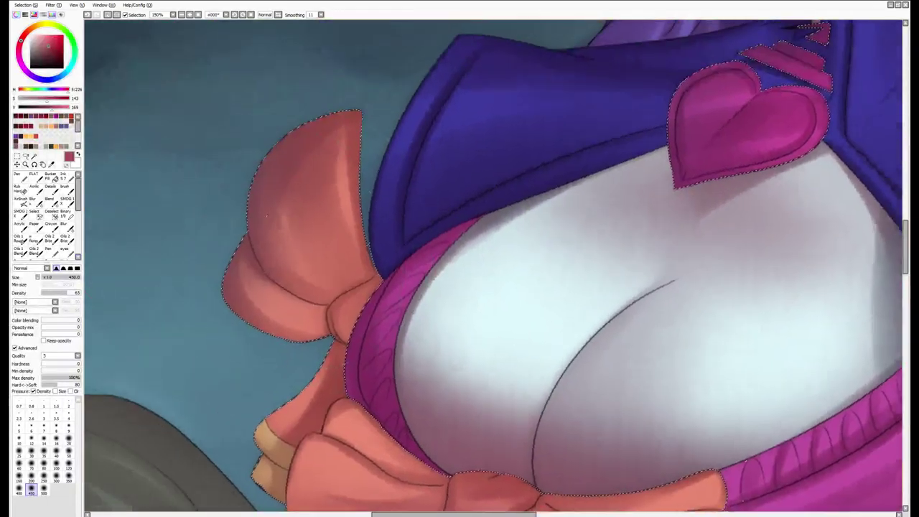
alt+click(247, 235)
key(b)
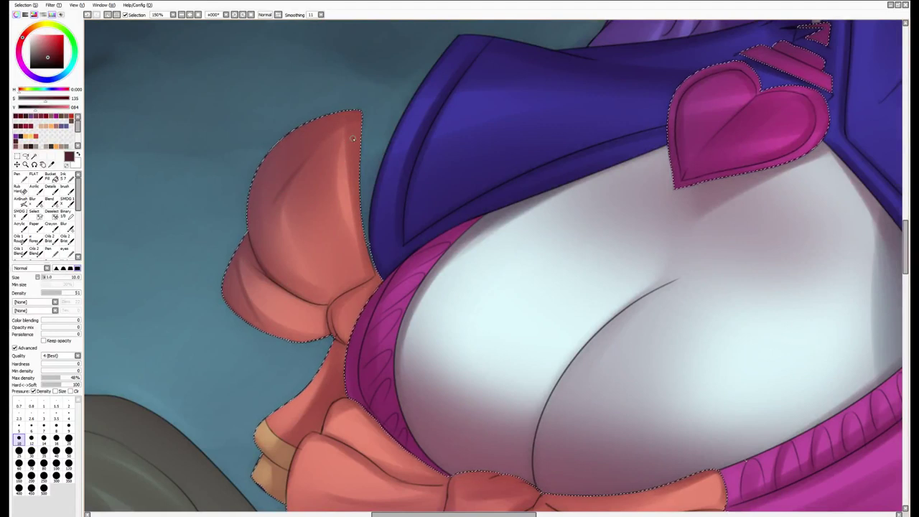
key(bracketleft)
key(bracketleft)
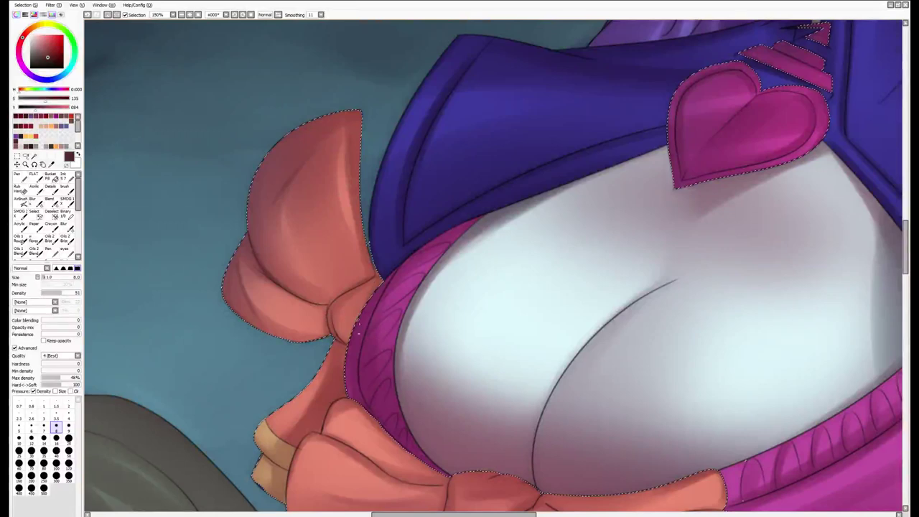
Darken the creases around the knot of the large orange bow under the chest with dark maroon at sizes 9, 14 and 12
scroll(356, 332, down, 2)
key(bracketright)
drag(344, 359, 516, 382)
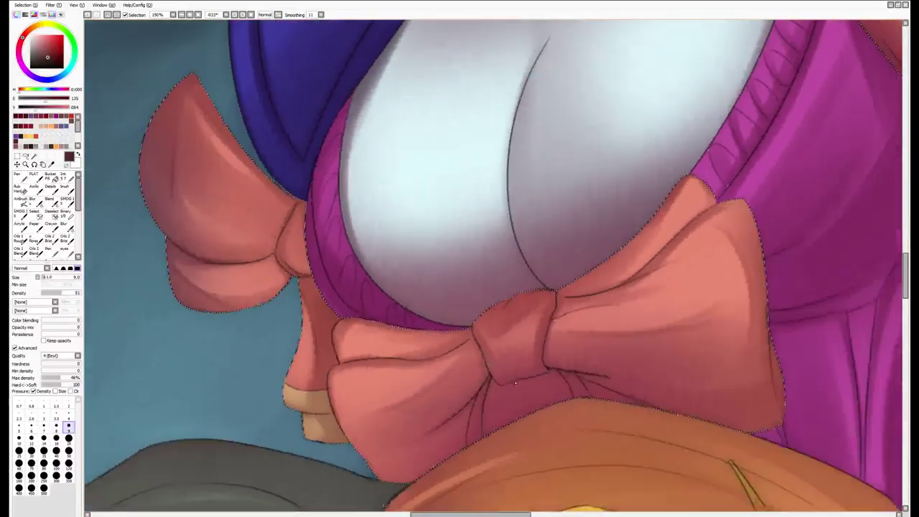
key(bracketright)
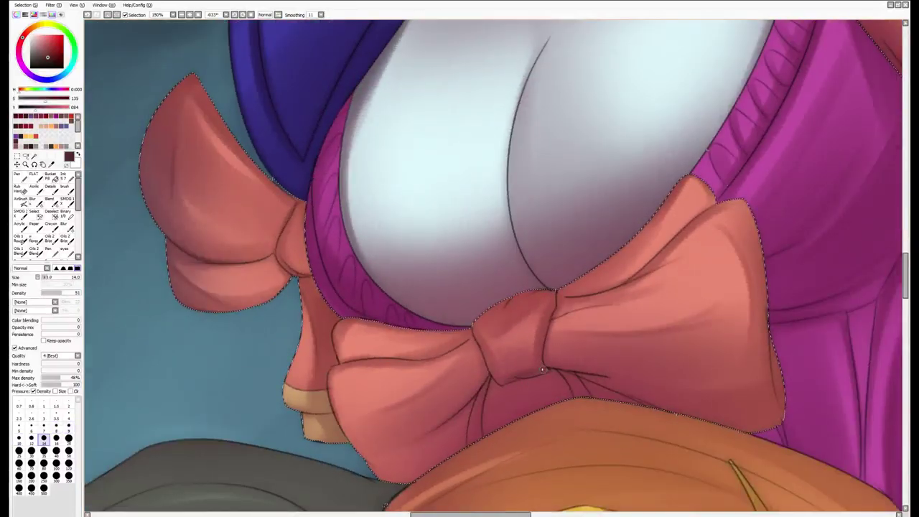
key(bracketright)
key(bracketleft)
key(bracketleft)
key(bracketleft)
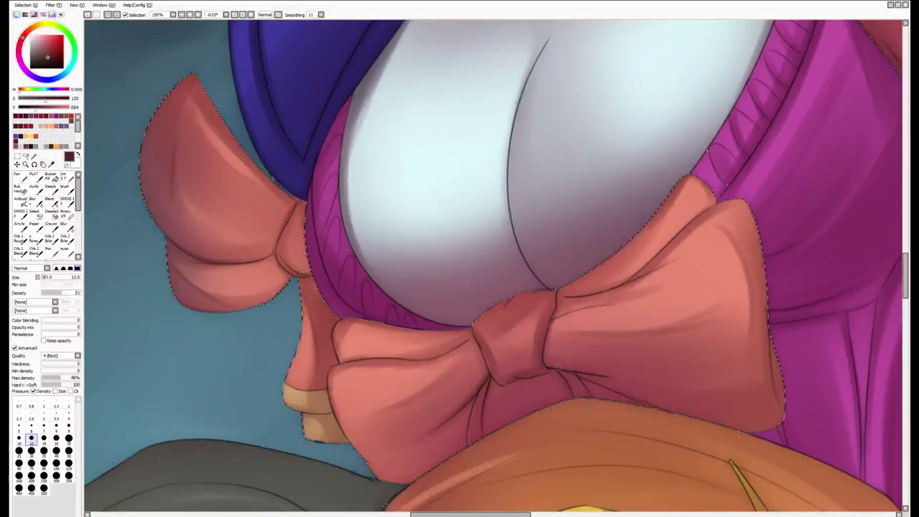
drag(558, 366, 585, 335)
Deepen the fold shadows across both loops of the chest bow with the same maroon at sizes 35, 20 and 16
key(bracketright)
key(bracketright)
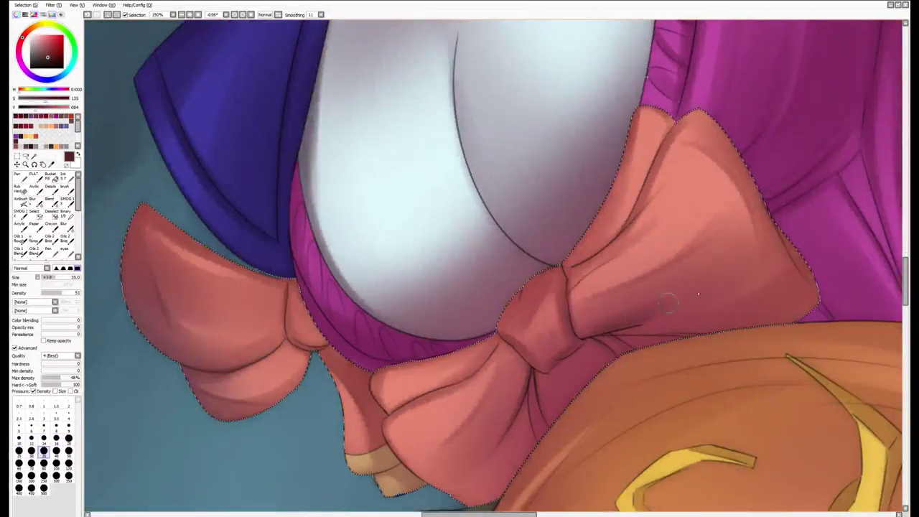
key(b)
key(n)
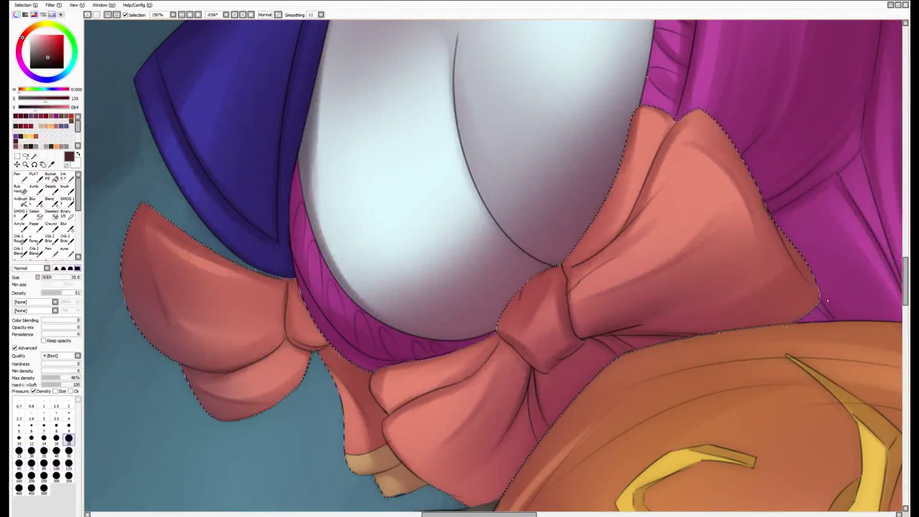
key(bracketleft)
key(bracketleft)
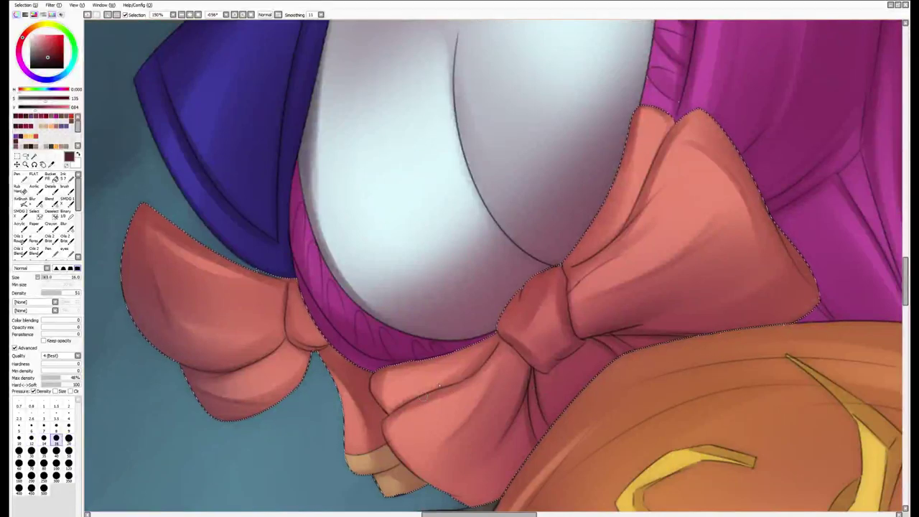
drag(537, 336, 494, 397)
drag(593, 261, 622, 305)
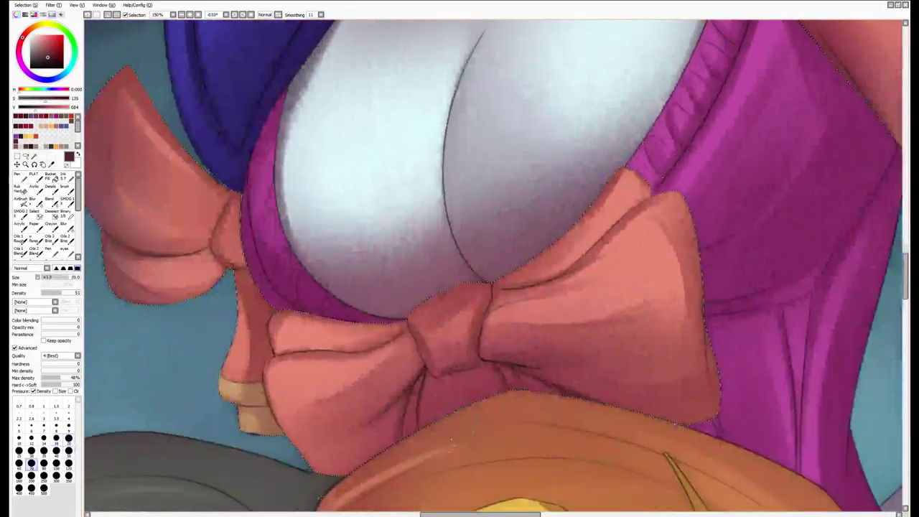
Pick greyish mauve from the chest shadow and paint reflected light along the chest bow's upper edge and knot at size 40
key(e)
key(bracketleft)
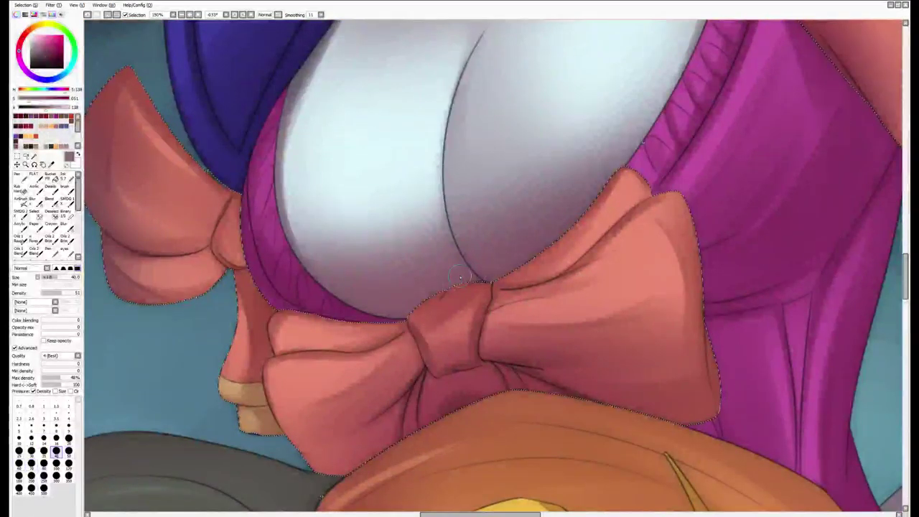
alt+click(486, 255)
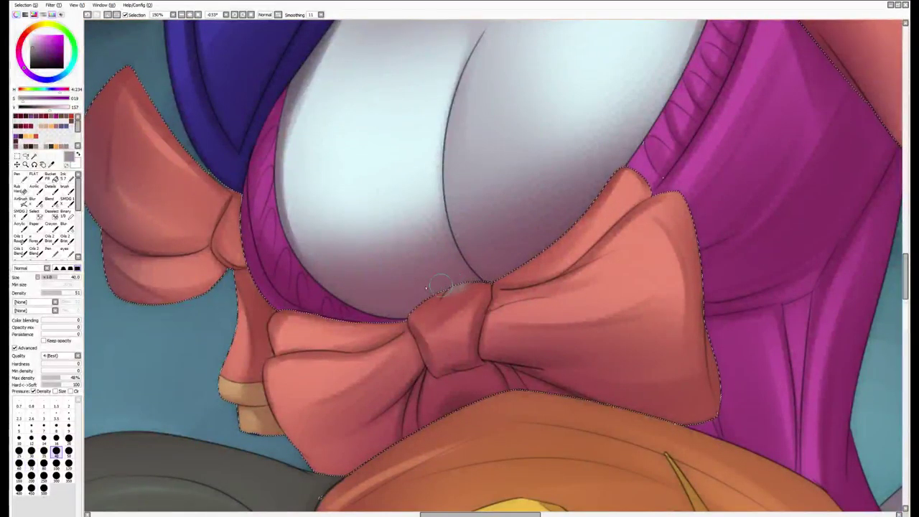
drag(509, 262, 540, 259)
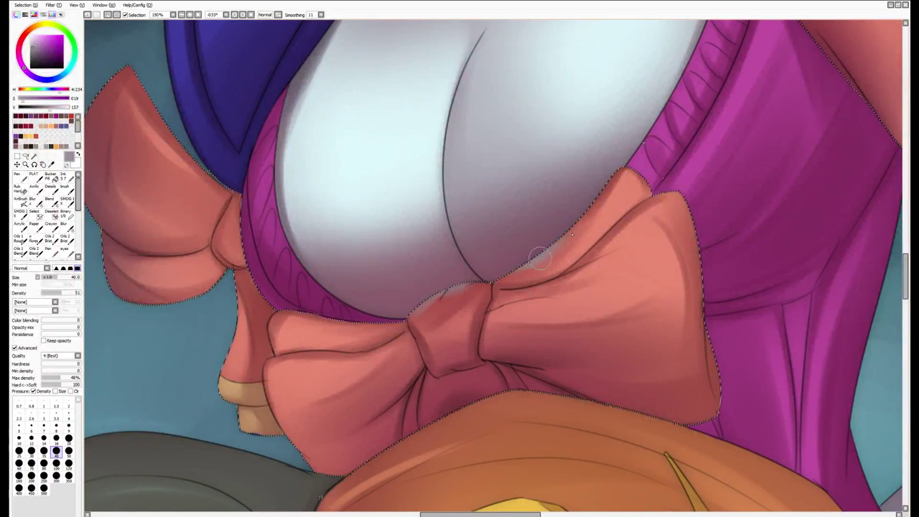
scroll(376, 273, down, 2)
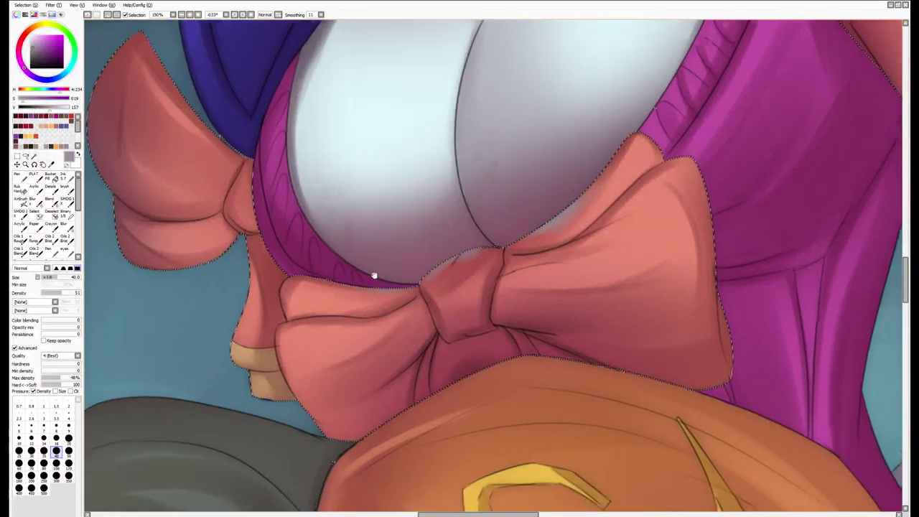
key(bracketleft)
key(bracketleft)
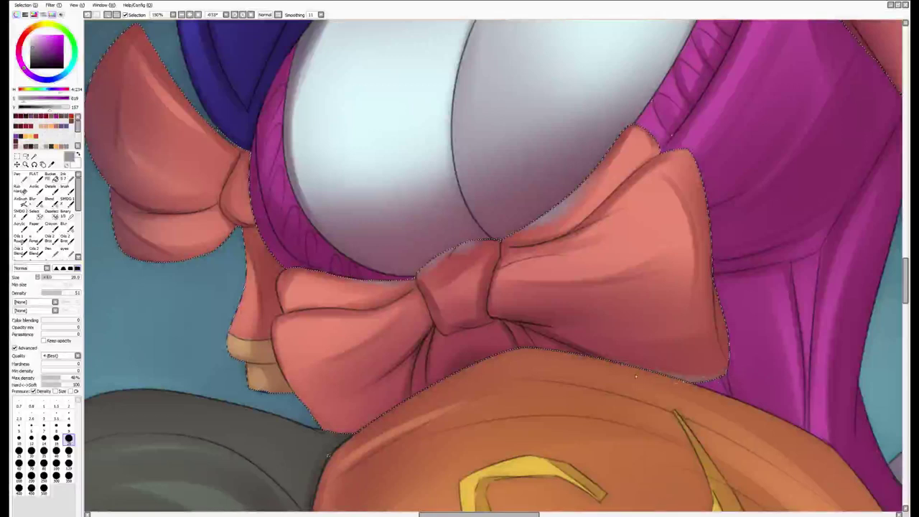
Paint grey reflected light on the outer and lower edges of the chest bow's loops at sizes 30, 80 and 120
key(bracketright)
key(bracketright)
key(bracketright)
key(bracketright)
key(bracketright)
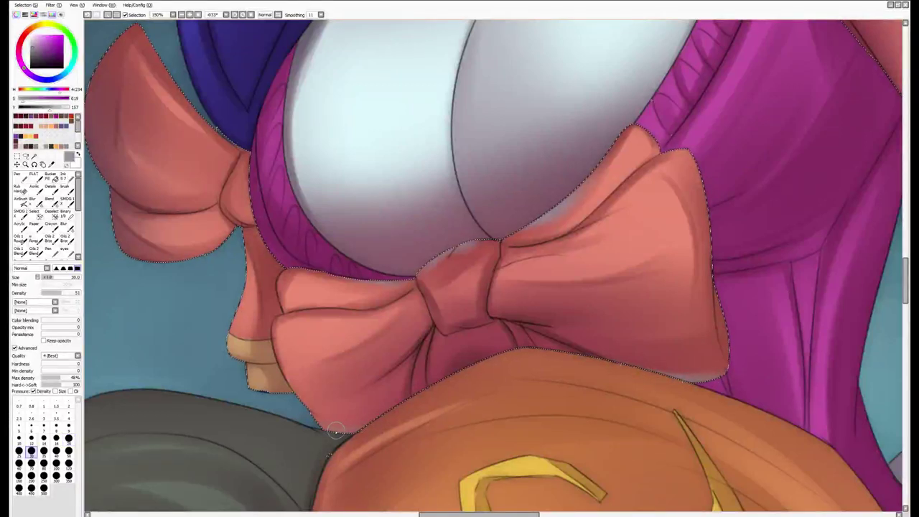
key(bracketright)
key(bracketright)
key(bracketright)
mouse_move(316, 424)
mouse_down()
mouse_move(359, 396)
mouse_move(328, 414)
mouse_move(286, 421)
mouse_move(276, 402)
mouse_move(291, 352)
mouse_up()
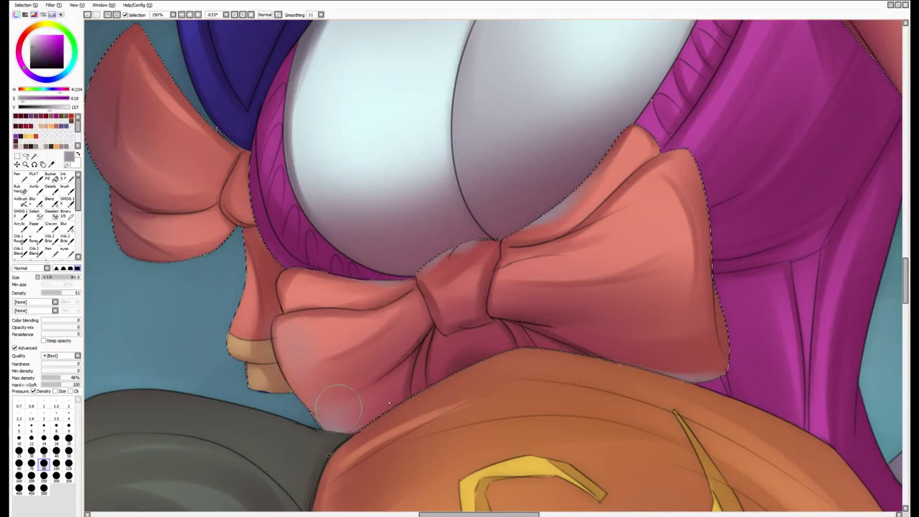
key(bracketright)
key(bracketright)
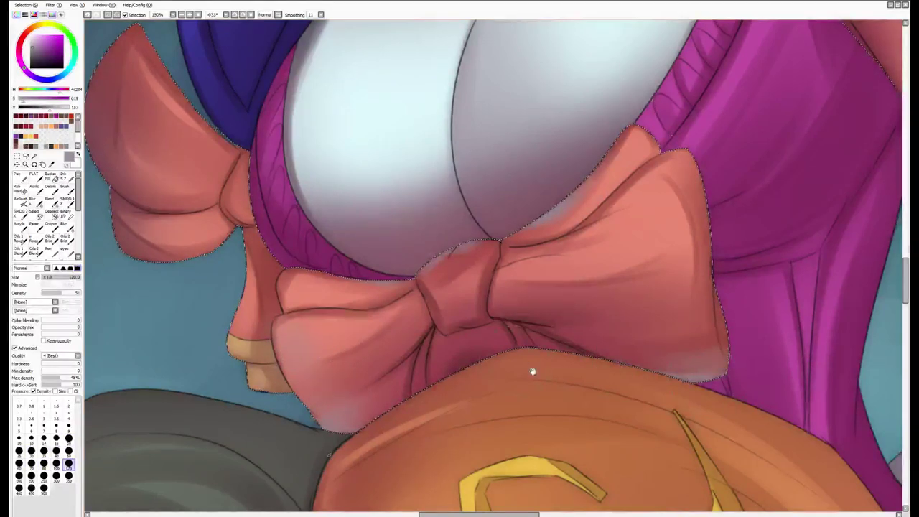
Airbrush the background's grey-blue over the outer edges of the small bow and the chest bow at size 300
key(e)
mouse_move(230, 280)
mouse_down()
mouse_move(275, 299)
mouse_move(259, 259)
mouse_move(277, 208)
mouse_move(229, 101)
mouse_move(273, 316)
mouse_move(322, 353)
mouse_up()
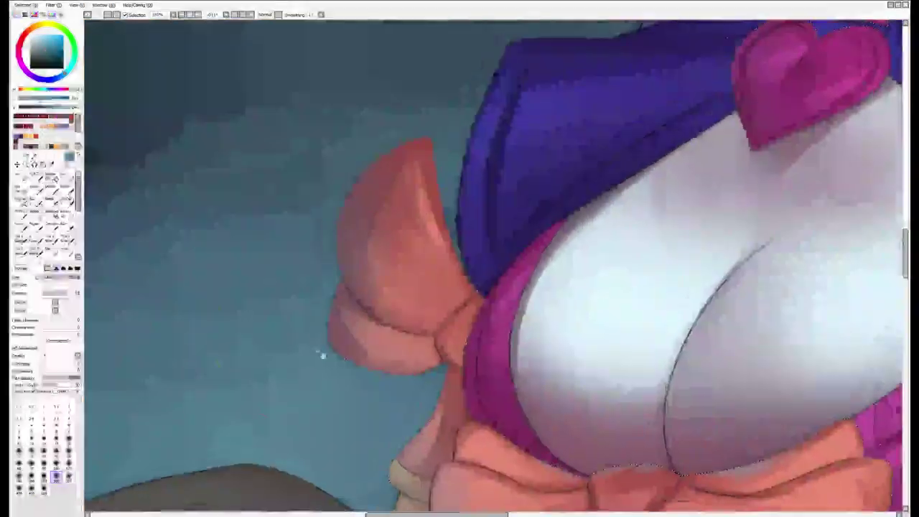
scroll(324, 359, down, 3)
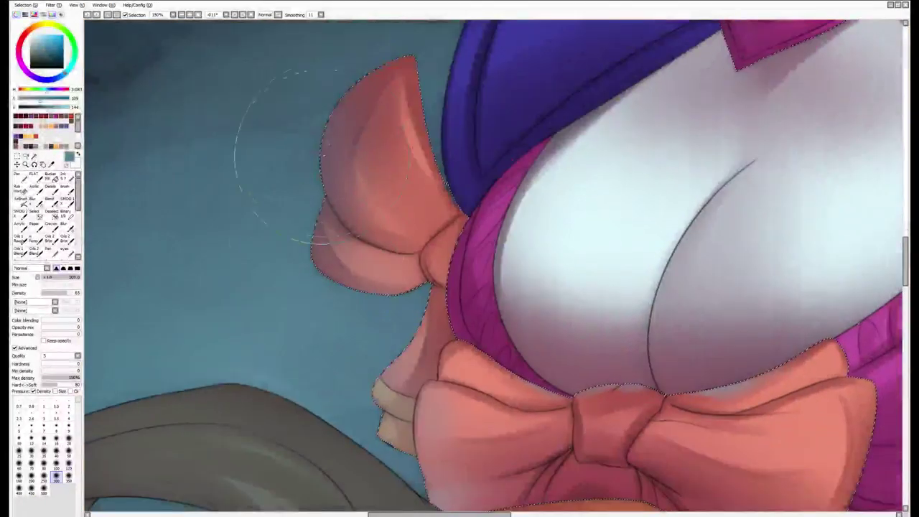
scroll(319, 331, down, 2)
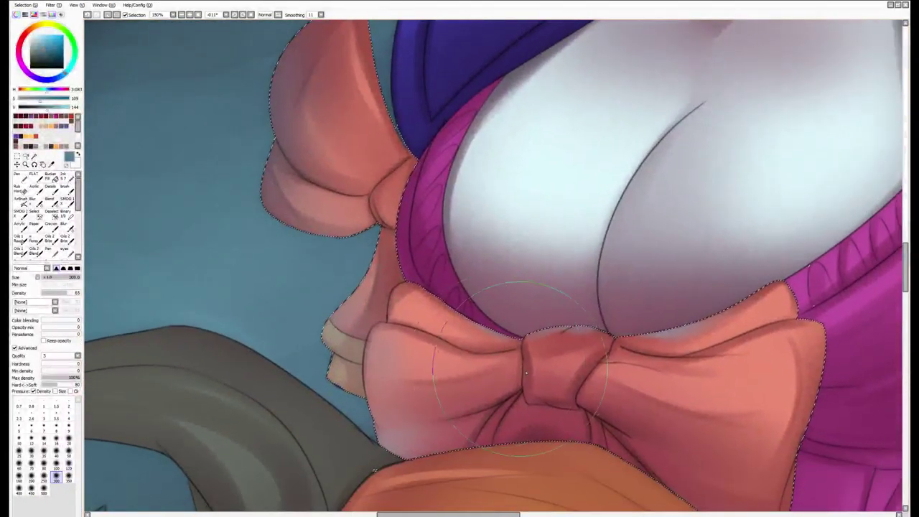
scroll(505, 355, up, 8)
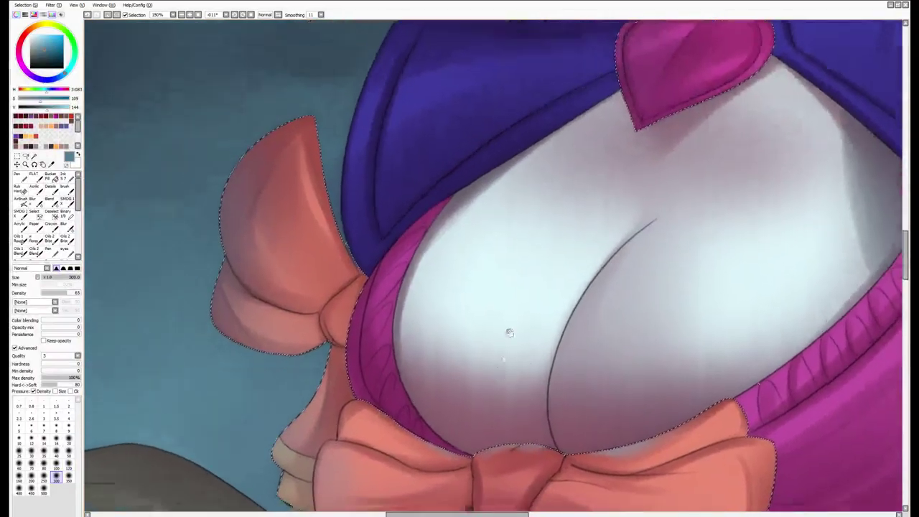
scroll(486, 384, down, 10)
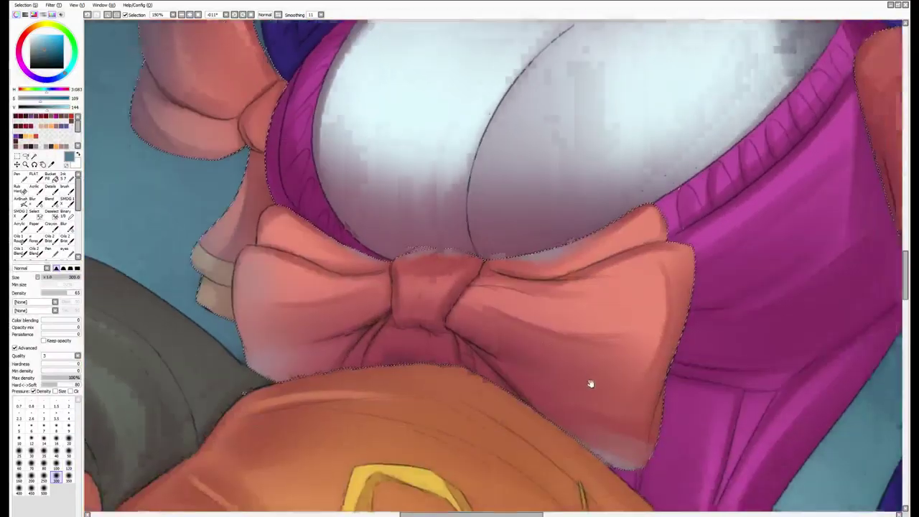
scroll(371, 412, up, 3)
scroll(371, 413, down, 3)
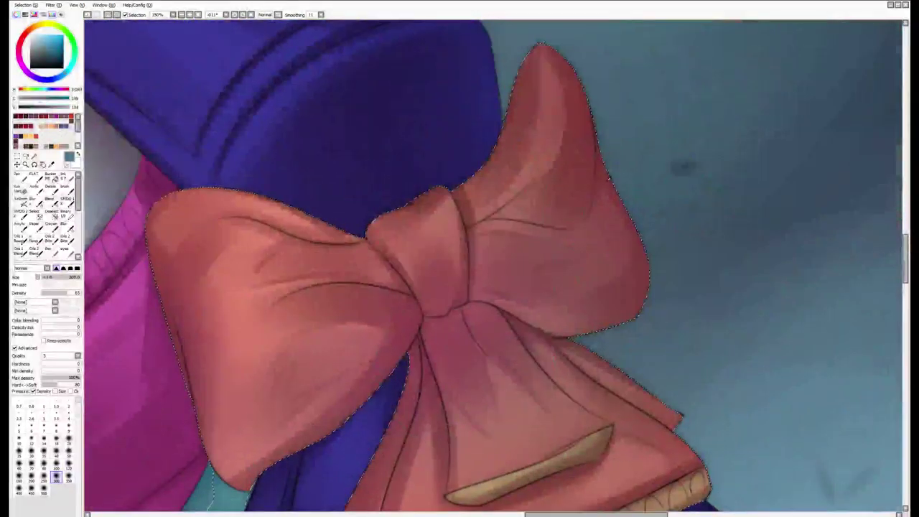
Switch to a dark maroon and paint crease shadows around the knot of the large bow behind the cape at sizes 16 and 10
click(54, 59)
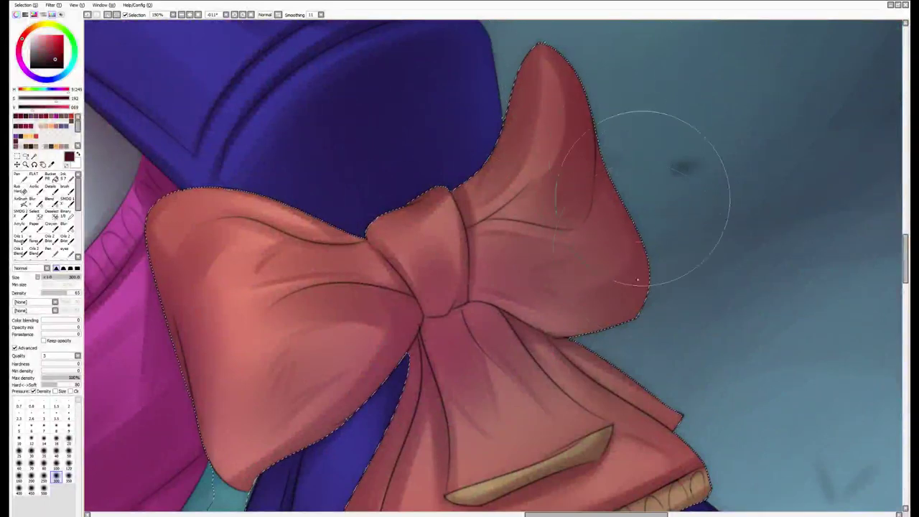
key(b)
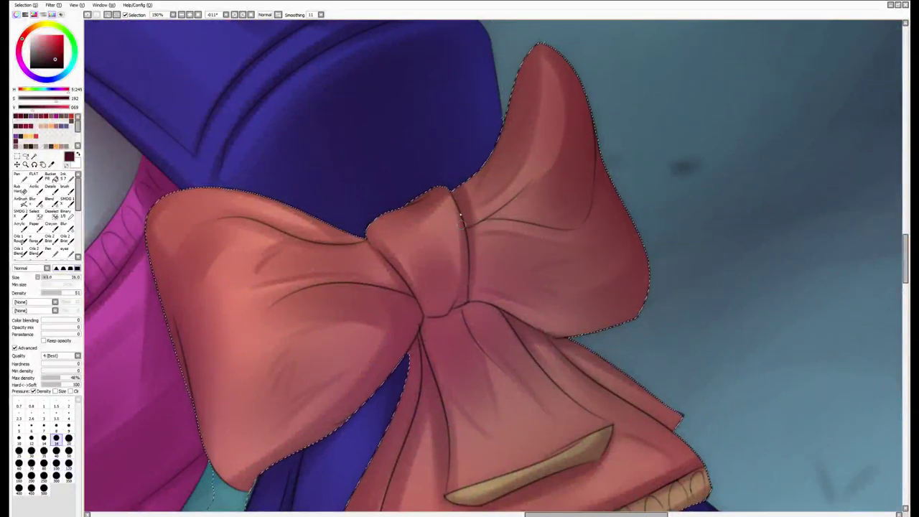
key(bracketleft)
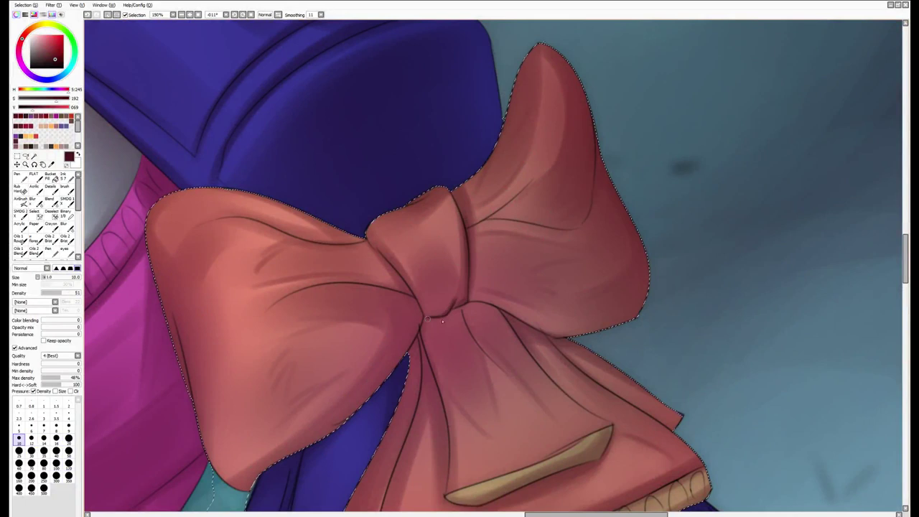
key(bracketright)
drag(387, 366, 431, 323)
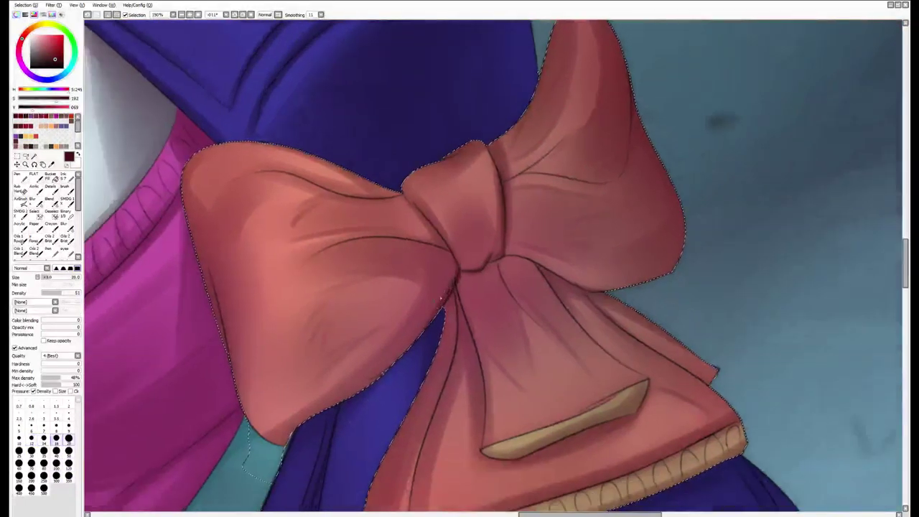
Shade the lower edge of that bow's near loop and the top of its tails at sizes 20, 16 and 10
key(bracketright)
key(bracketright)
key(bracketleft)
key(bracketleft)
key(bracketleft)
key(bracketleft)
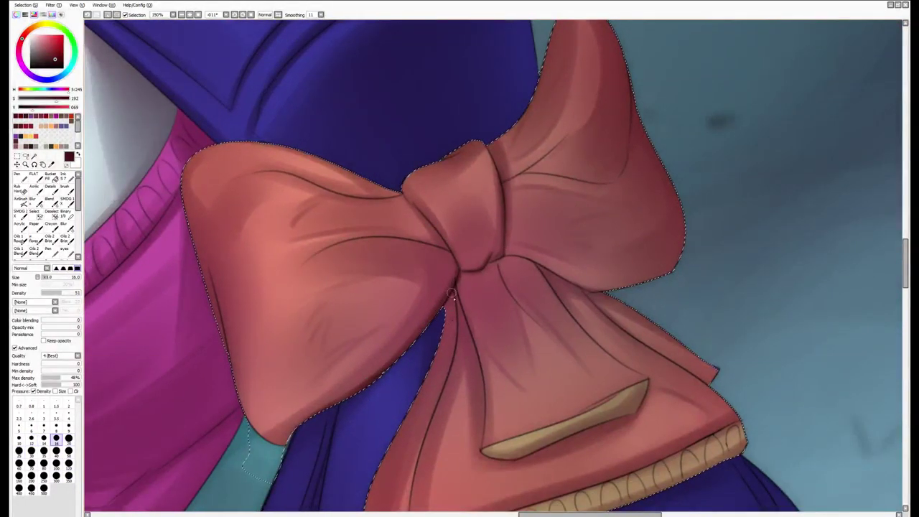
drag(471, 369, 465, 336)
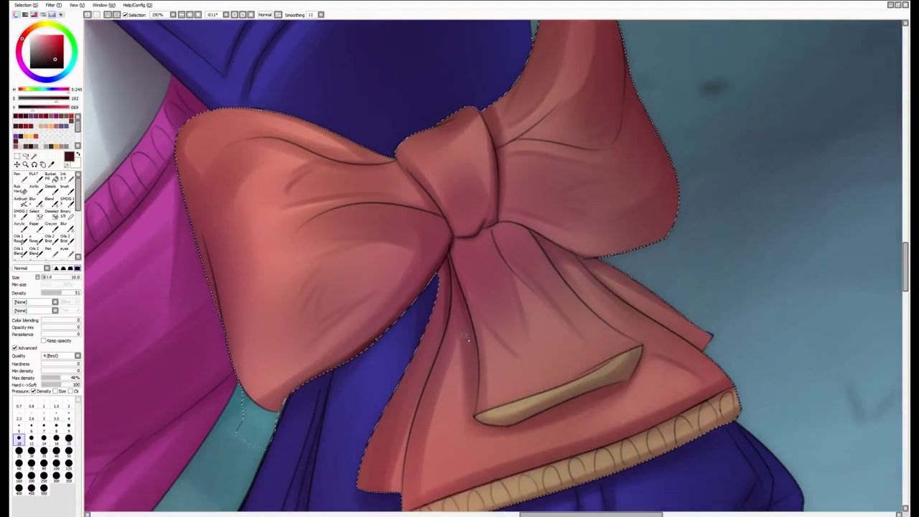
Darken the underside of the knot and the near loop's upper edge beside it at sizes 12 and 20
key(bracketright)
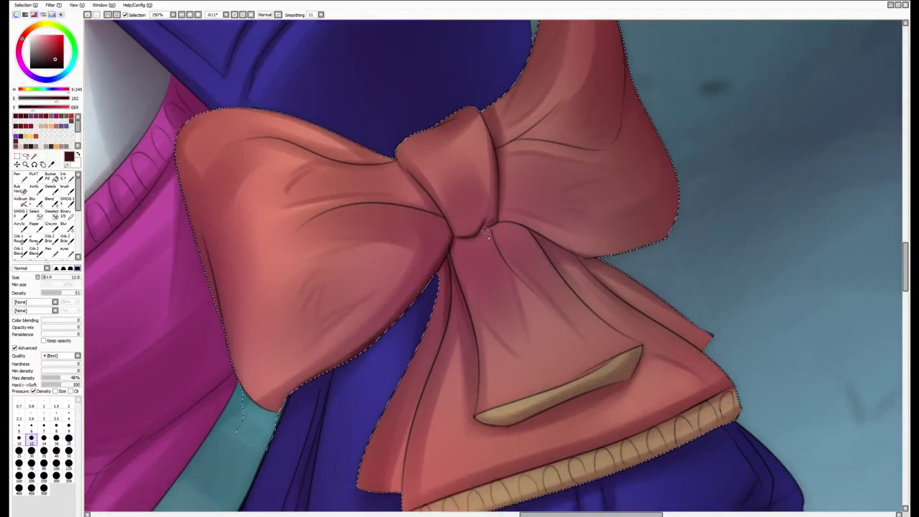
key(bracketright)
key(bracketright)
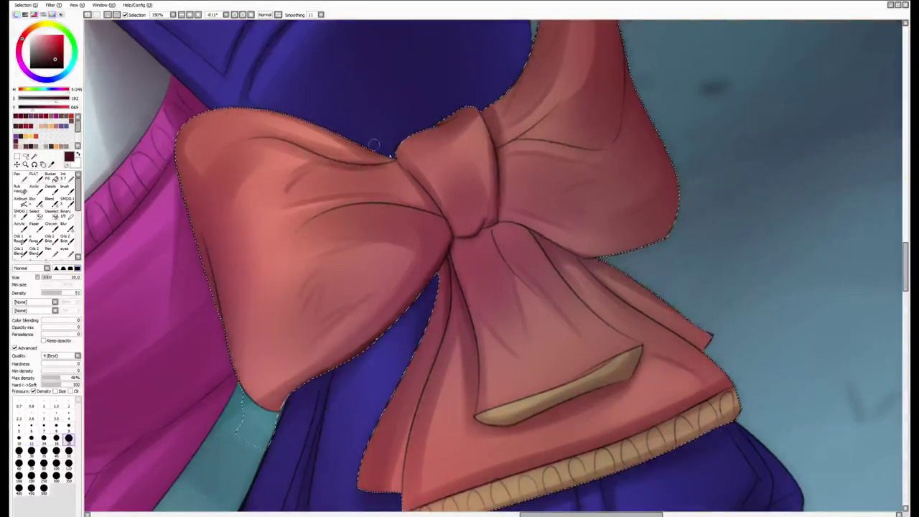
key(bracketright)
drag(373, 143, 380, 152)
key(bracketright)
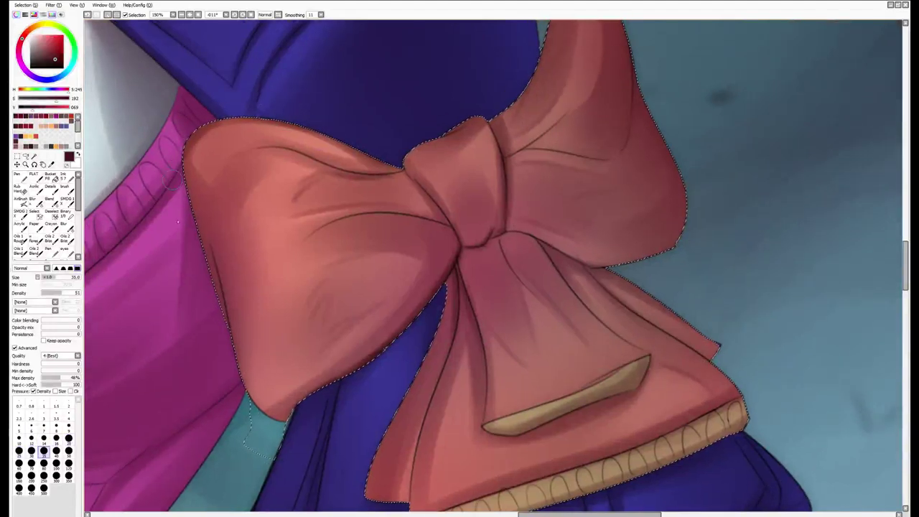
Shade the near loop's outer side and lower tip with dark maroon at size 70, and deepen its folds at size 30
key(bracketright)
key(bracketright)
drag(188, 191, 311, 211)
key(bracketright)
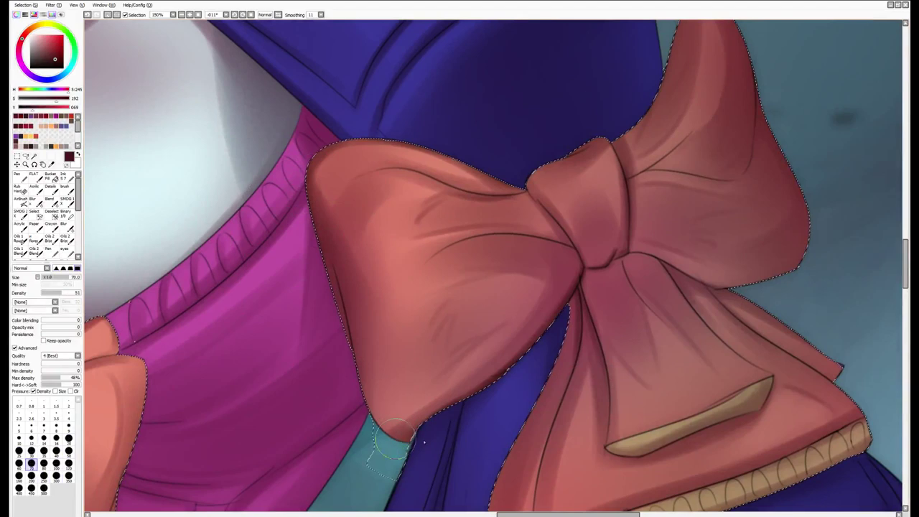
key(bracketleft)
key(bracketleft)
key(bracketleft)
key(bracketleft)
key(bracketleft)
key(bracketleft)
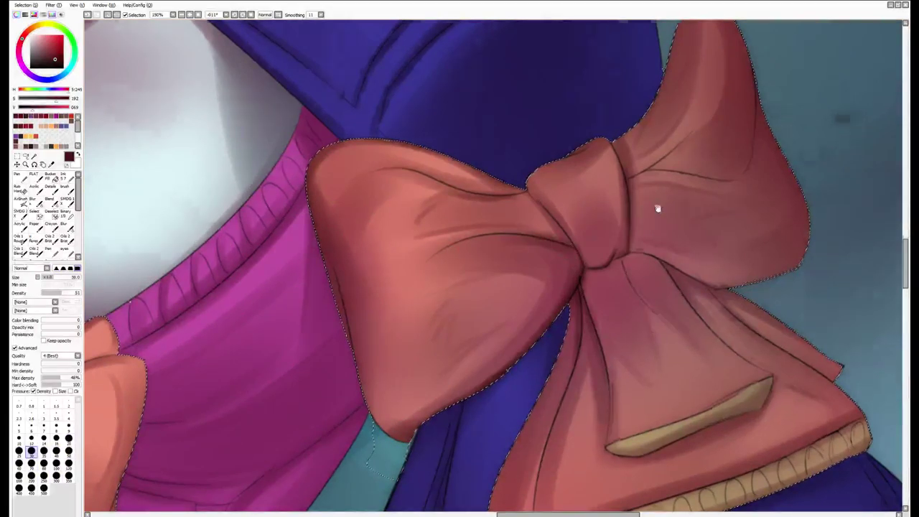
Deepen the upper crease on the large bow's far loop, beside the knot, with dark maroon at size 20
mouse_move(638, 174)
mouse_down()
mouse_move(574, 246)
mouse_move(629, 209)
mouse_up()
key(bracketleft)
key(bracketleft)
key(bracketright)
drag(563, 251, 624, 236)
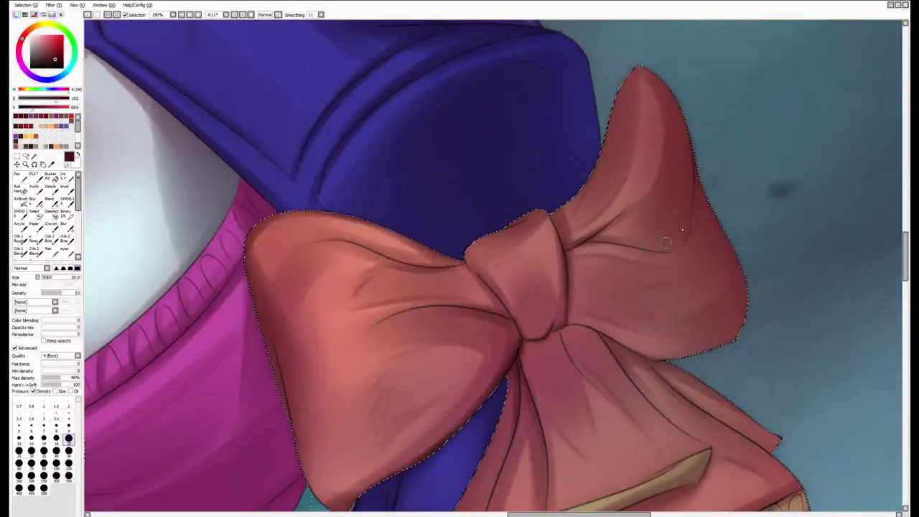
Airbrush dark maroon over the outer side of the bow's far loop at size 250
key(bracketright)
key(bracketright)
key(bracketright)
key(bracketright)
key(bracketright)
key(a)
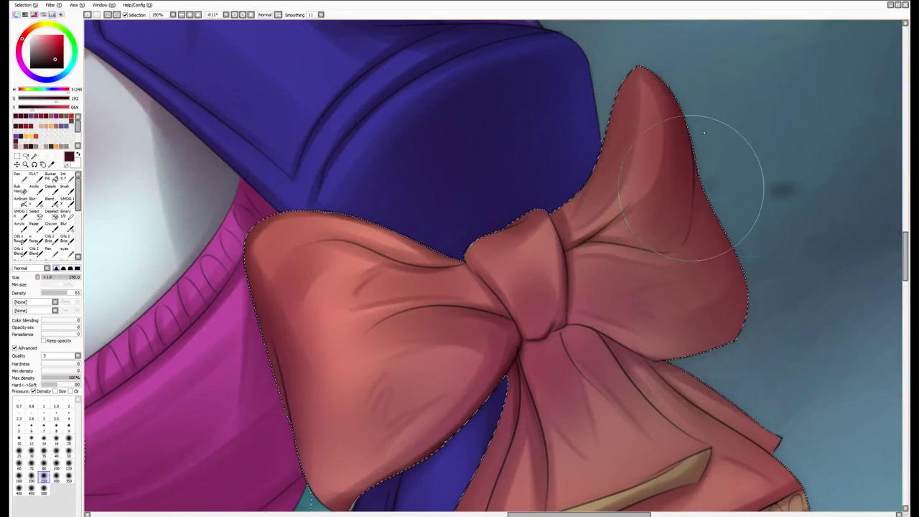
drag(718, 175, 743, 263)
Refine the fold shadows on the bow's tails at sizes 10 and 14, using dark maroon and muted reds sampled from the folds
key(Home)
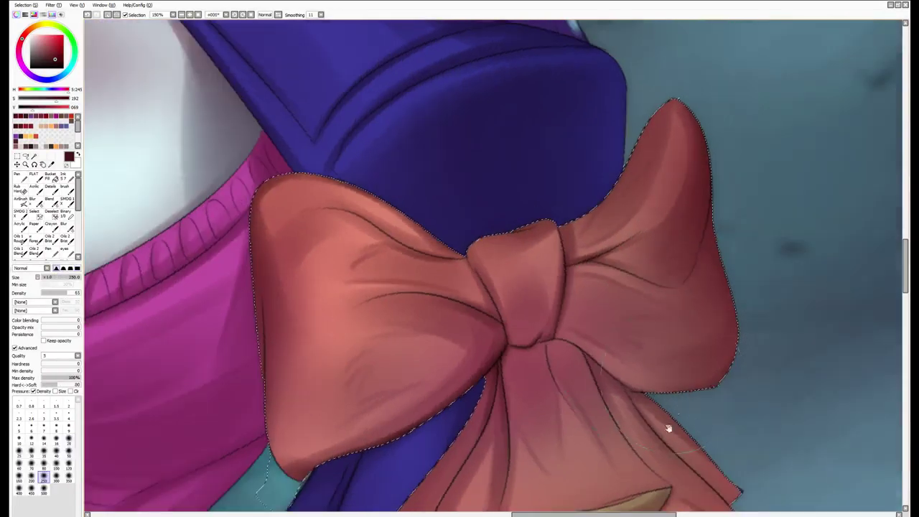
mouse_move(667, 427)
mouse_down()
mouse_move(725, 380)
mouse_move(703, 315)
mouse_up()
key(n)
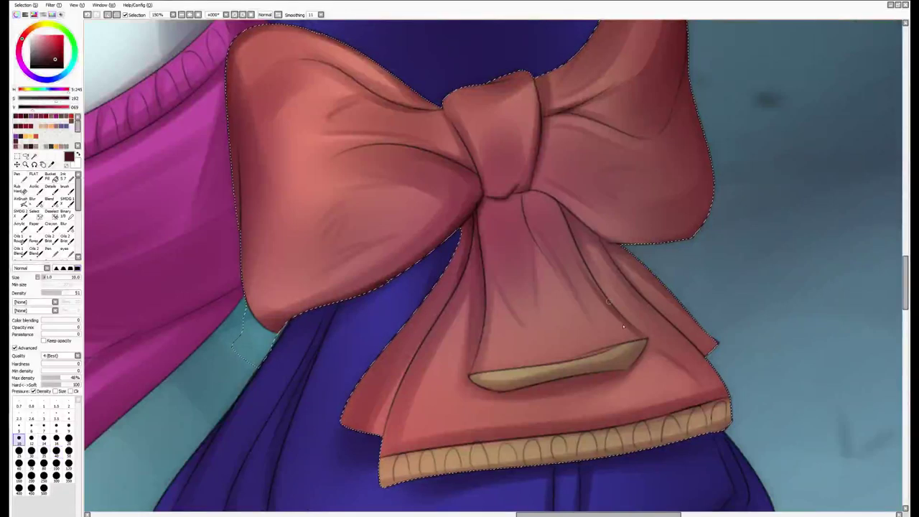
alt+click(569, 249)
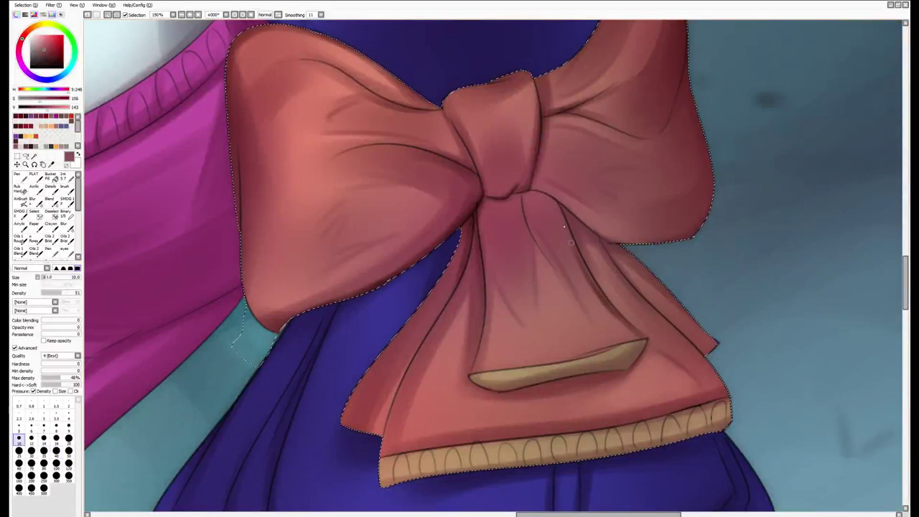
key(bracketright)
key(bracketright)
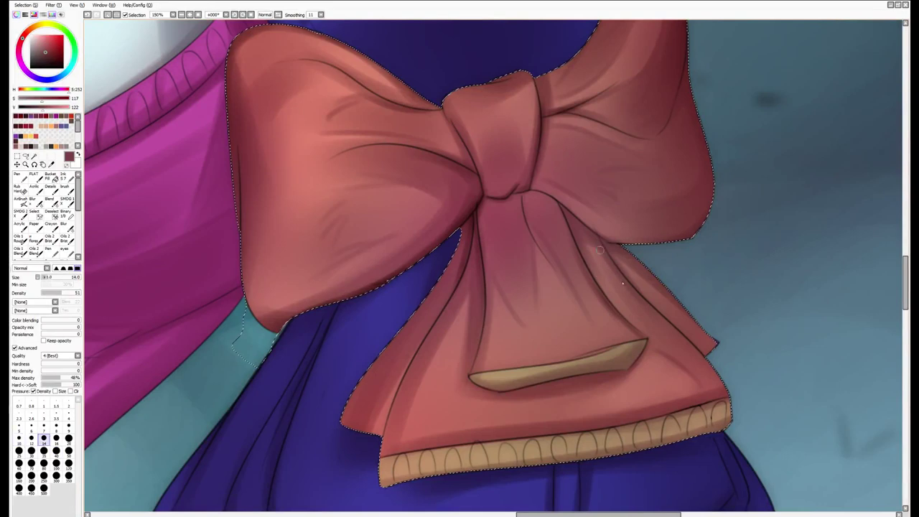
Sample the blue-grey background and paint reflected light along the far loop's outer edge at sizes 25 and 40
key(e)
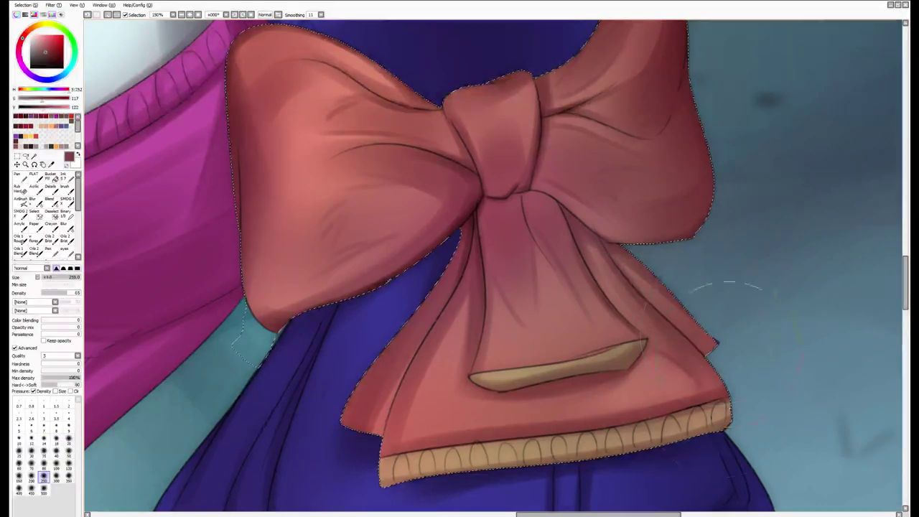
key(Home)
alt+click(677, 359)
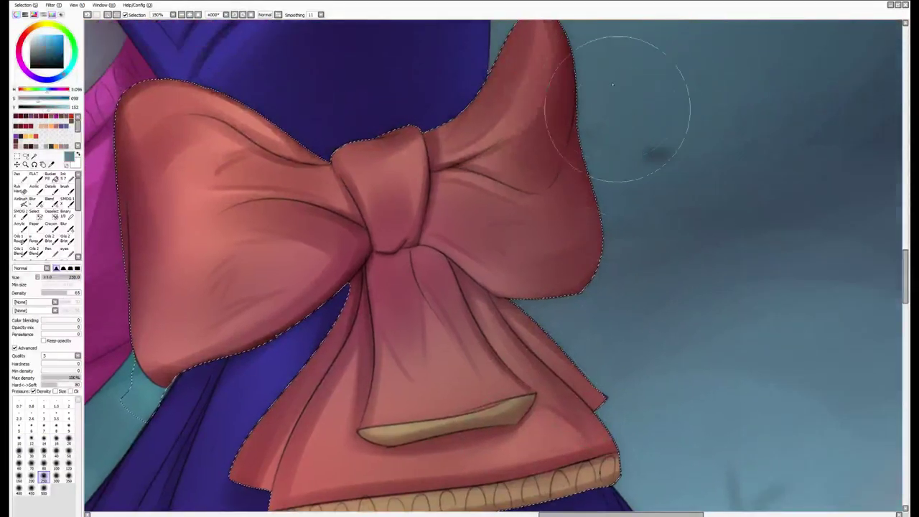
drag(615, 102, 605, 315)
key(b)
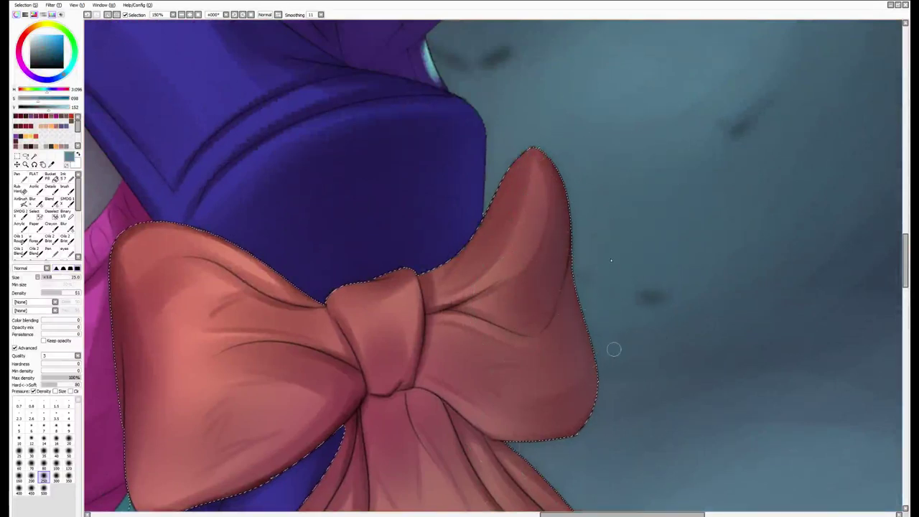
drag(566, 164, 543, 312)
mouse_move(579, 251)
mouse_down()
mouse_move(579, 276)
mouse_move(597, 398)
mouse_up()
drag(595, 328, 575, 431)
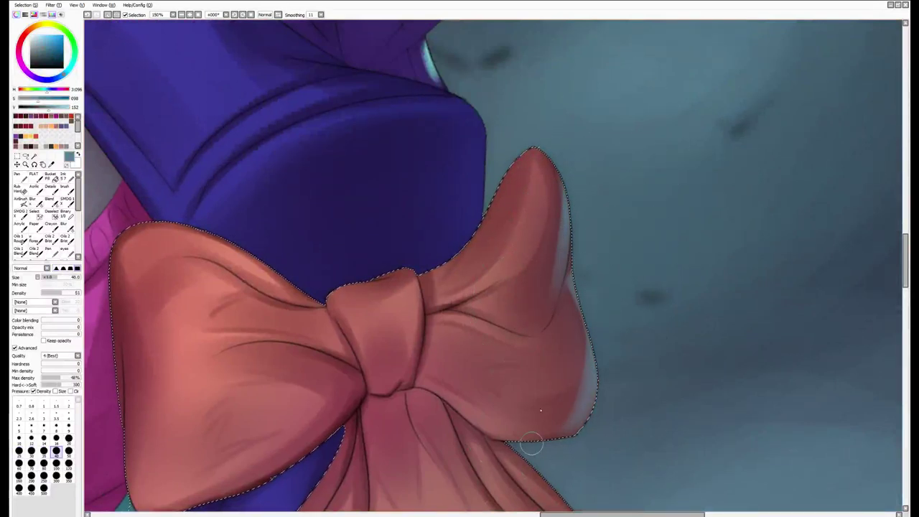
Soften the blue-grey rim with the airbrush at size 40, and add reflected light to the tails' outer edges at sizes 35 and 14
key(a)
drag(626, 493, 601, 334)
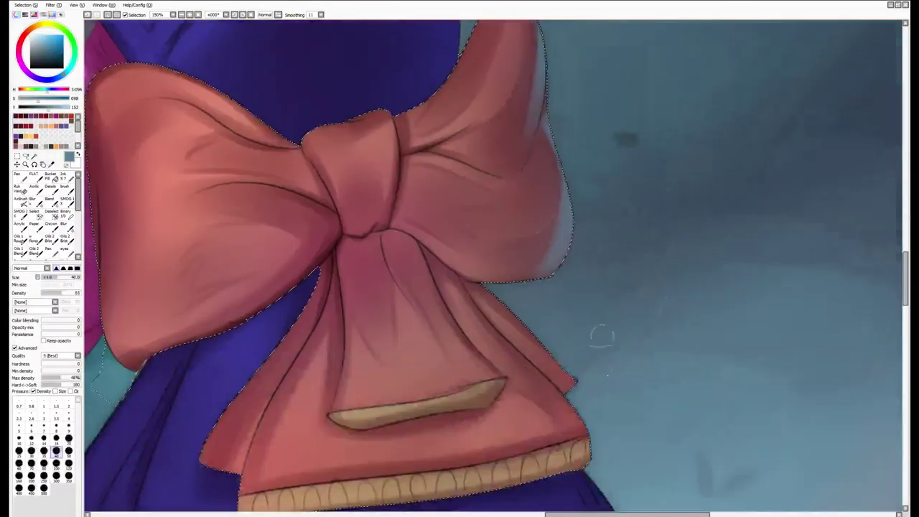
key(b)
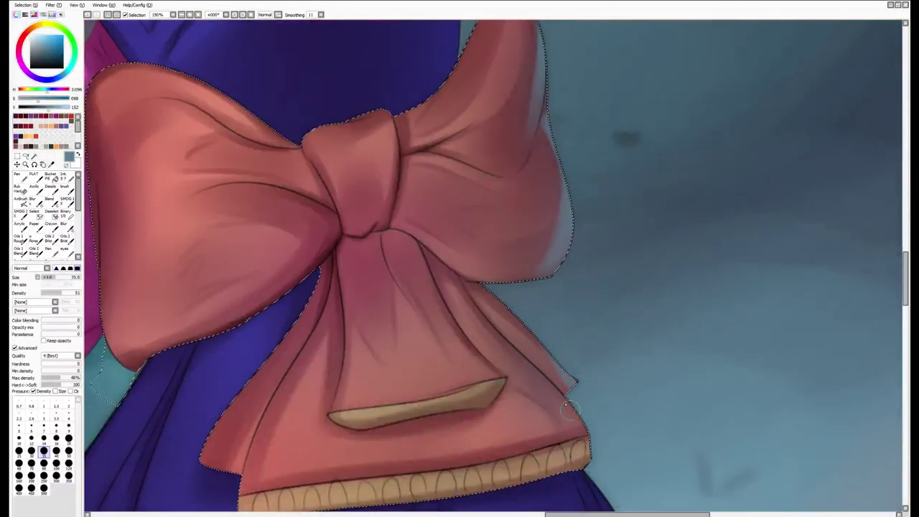
key(bracketleft)
key(bracketleft)
key(bracketleft)
key(bracketleft)
key(bracketleft)
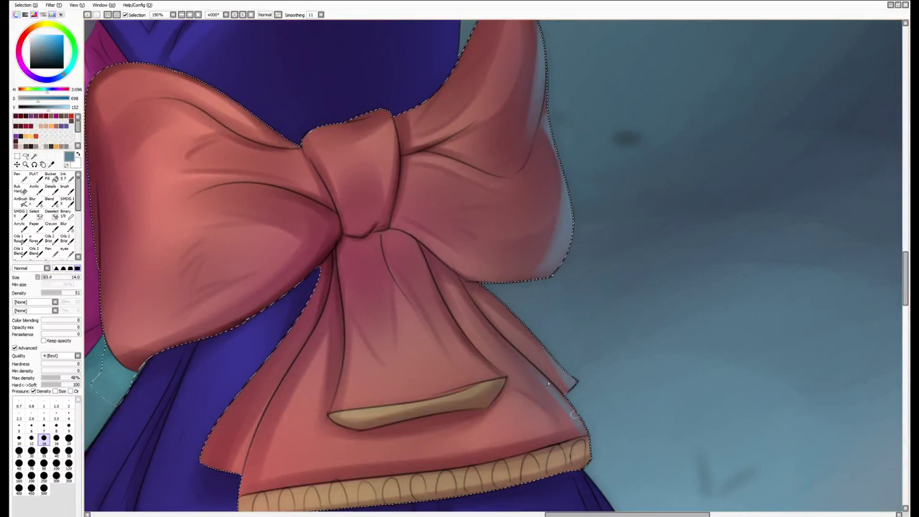
Sample dark navy from the cape and airbrush it over the bow's upper edges, knot and near loop's underside at size 250
mouse_move(619, 470)
mouse_down()
mouse_move(603, 320)
mouse_move(584, 338)
mouse_move(560, 302)
mouse_move(488, 280)
mouse_up()
key(a)
alt+click(441, 174)
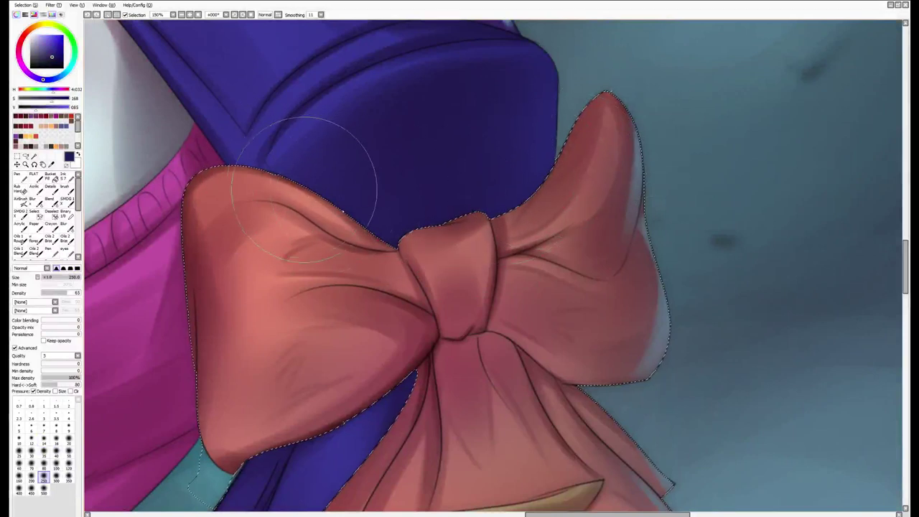
drag(495, 195, 274, 371)
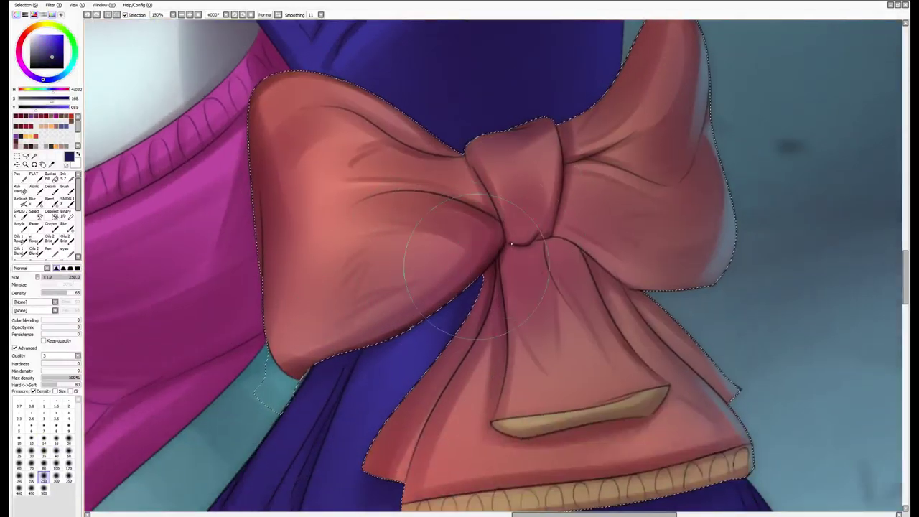
drag(406, 344, 277, 195)
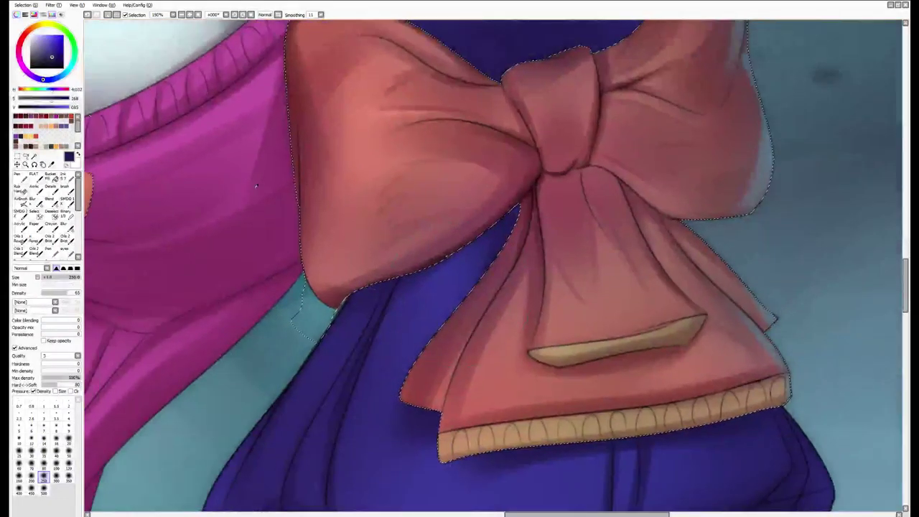
Sample magenta from the dress and airbrush it onto the near loop's side facing the dress at size 250
alt+click(277, 195)
scroll(345, 207, up, 1)
scroll(345, 206, down, 1)
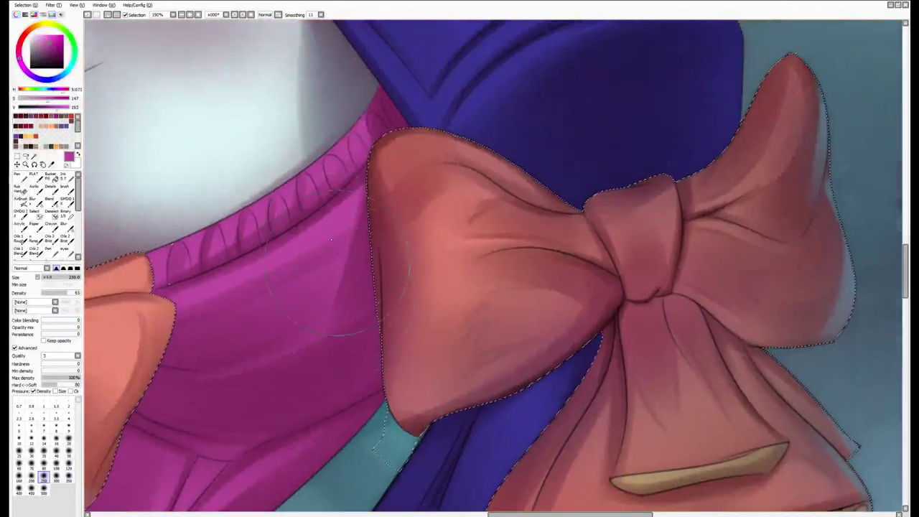
Sample pale blue-white from the chest and paint light along the near loop's outer edge at size 50
alt+click(246, 107)
key(b)
scroll(345, 166, up, 1)
mouse_move(365, 162)
mouse_down()
mouse_move(363, 204)
mouse_move(362, 163)
mouse_move(369, 231)
mouse_up()
mouse_move(363, 188)
mouse_down()
mouse_move(380, 271)
mouse_move(380, 349)
mouse_move(665, 224)
mouse_up()
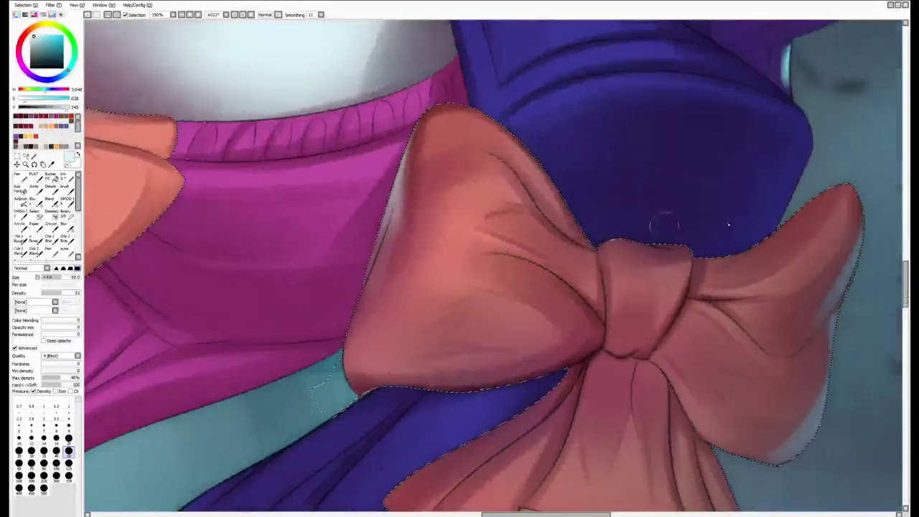
Add pale blue-white rim light along the far loop's upper edge at size 50 and the top of the knot at size 35
drag(753, 249, 801, 210)
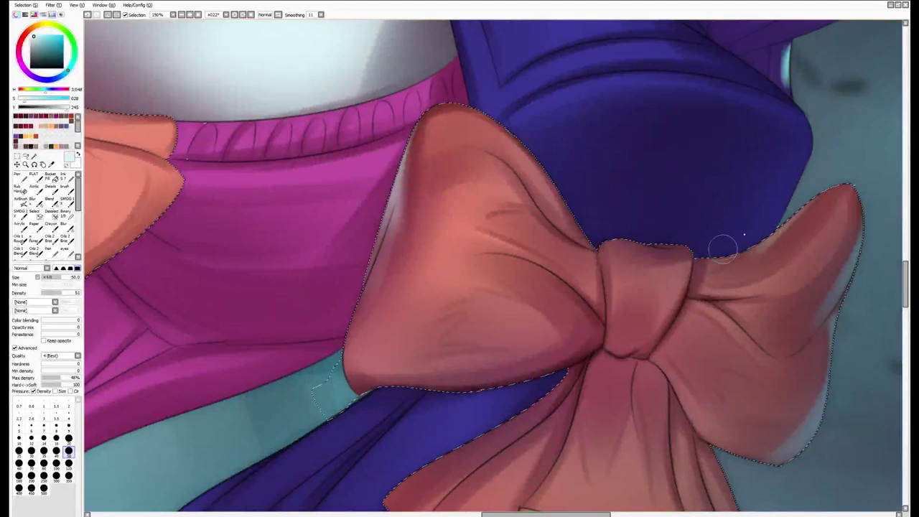
scroll(706, 250, up, 1)
key(bracketleft)
key(bracketleft)
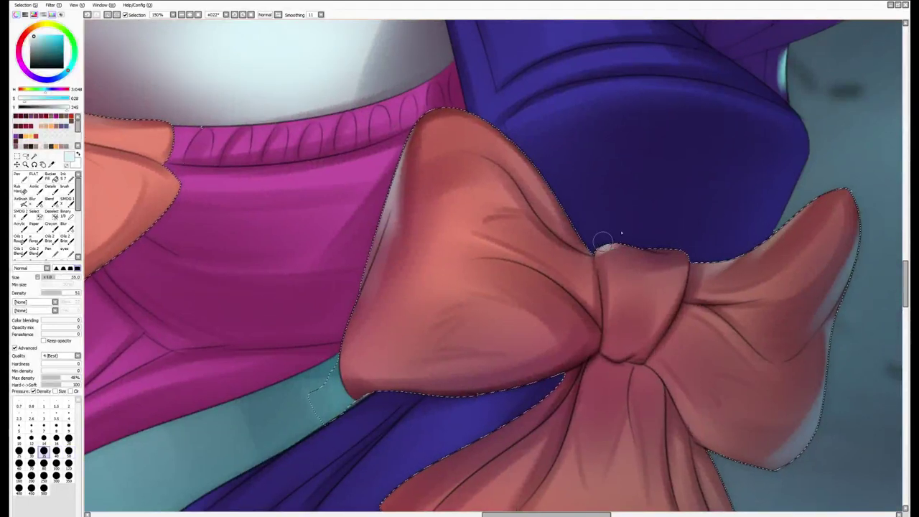
Paint a thin pale highlight along the upper fold of the bow's tails at size 9
scroll(622, 232, down, 5)
key(bracketleft)
key(bracketleft)
key(bracketleft)
key(bracketleft)
key(bracketleft)
key(bracketleft)
key(bracketleft)
key(bracketleft)
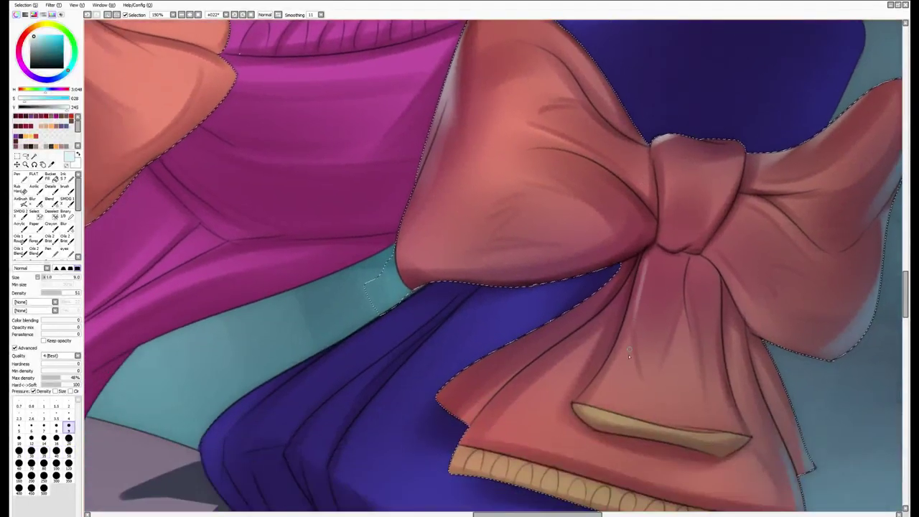
Shade the lower edge and folds of the chest bow with sampled muted maroon at sizes 25 and 40
mouse_move(695, 383)
mouse_down()
mouse_move(582, 324)
mouse_move(563, 370)
mouse_move(564, 347)
mouse_move(398, 357)
mouse_up()
alt+click(399, 357)
key(b)
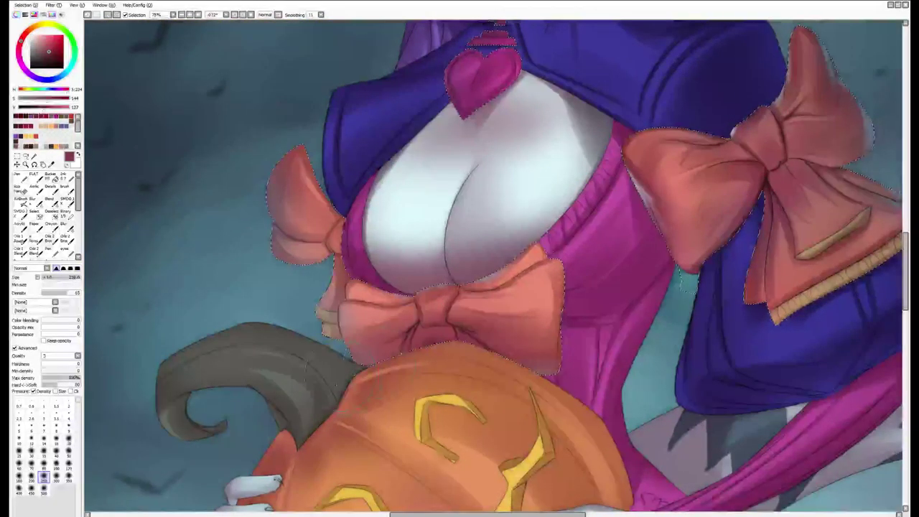
alt+click(402, 332)
key(n)
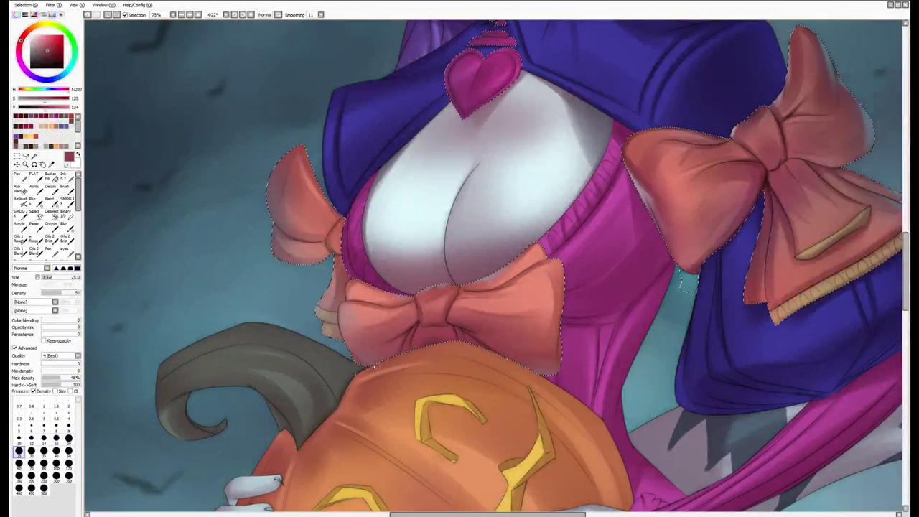
key(bracketright)
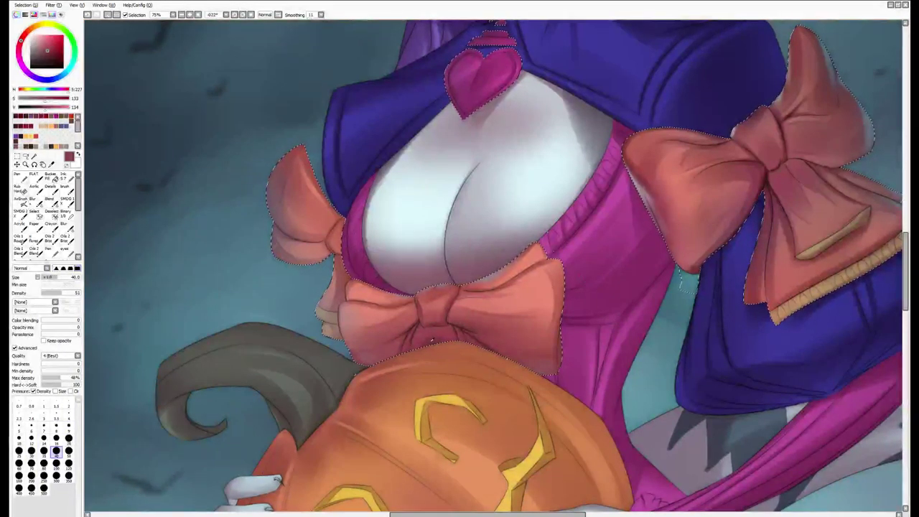
drag(546, 257, 507, 335)
key(b)
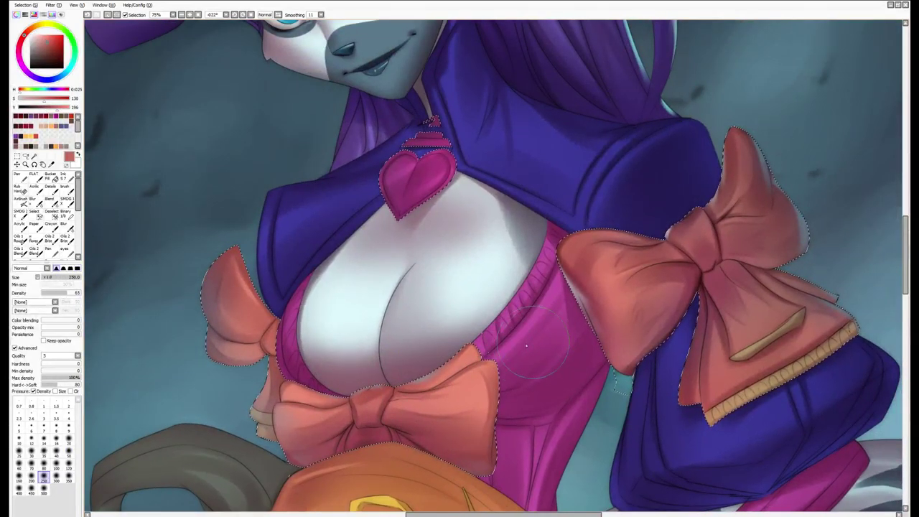
Replace the selection around the bows with one around the magenta dress
mouse_move(518, 361)
mouse_down()
mouse_move(501, 402)
mouse_move(568, 380)
mouse_move(515, 424)
mouse_move(507, 330)
mouse_move(507, 438)
mouse_move(509, 324)
mouse_move(510, 335)
mouse_move(524, 327)
mouse_up()
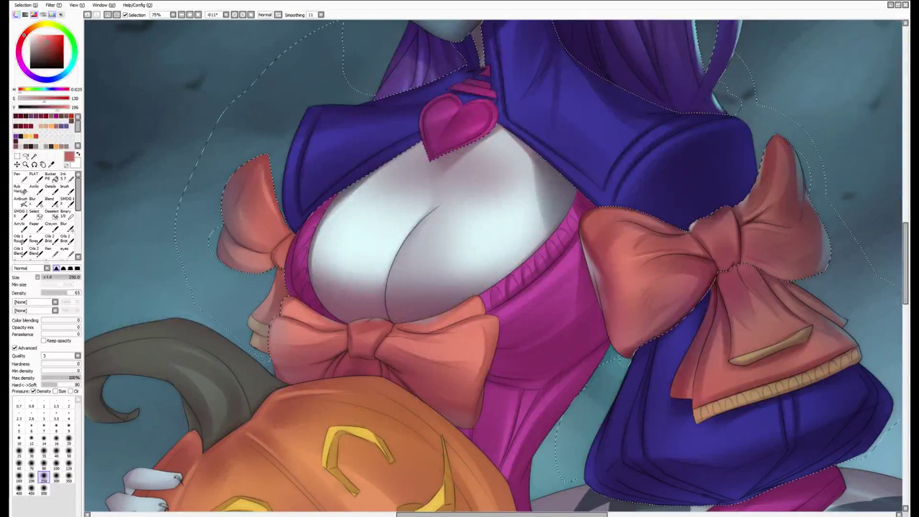
key(ctrl+z)
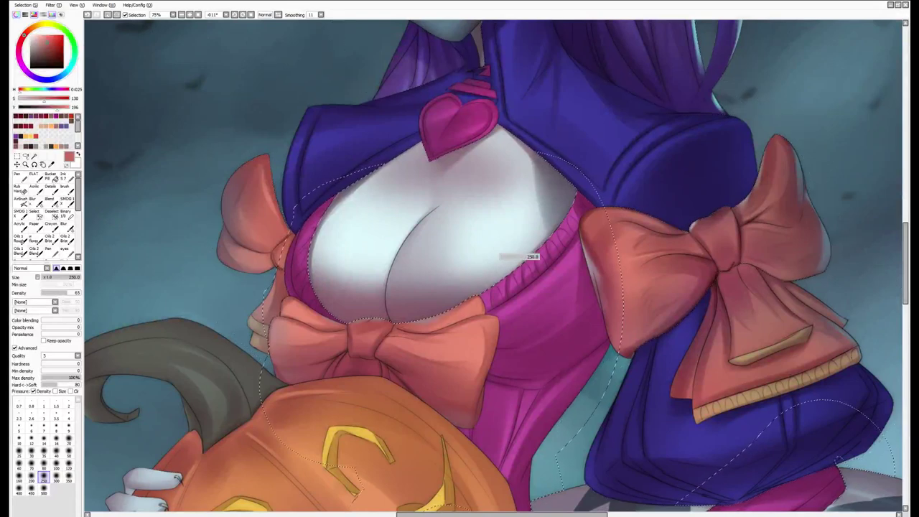
drag(517, 256, 267, 151)
Pick a dark magenta and shade the dress beside the large bow with the airbrush at 250 and the brush at 60 and 100
alt+click(588, 343)
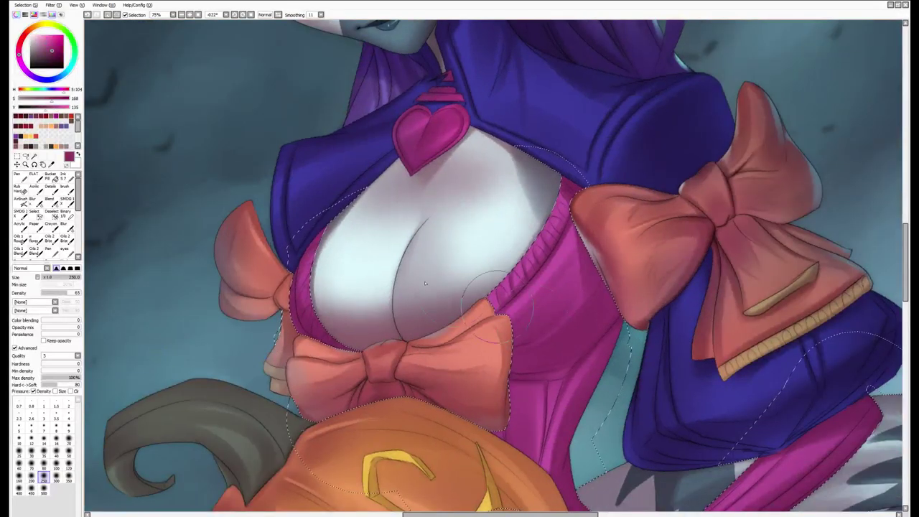
alt+click(359, 214)
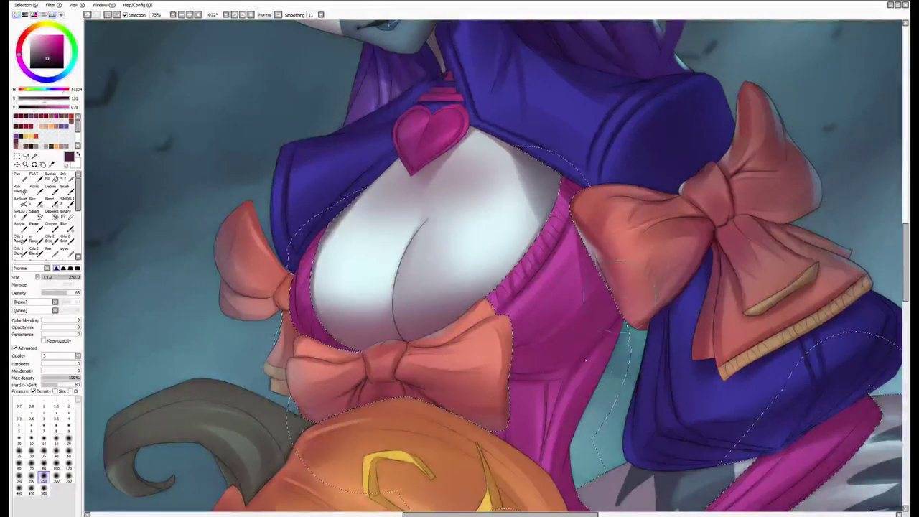
key(b)
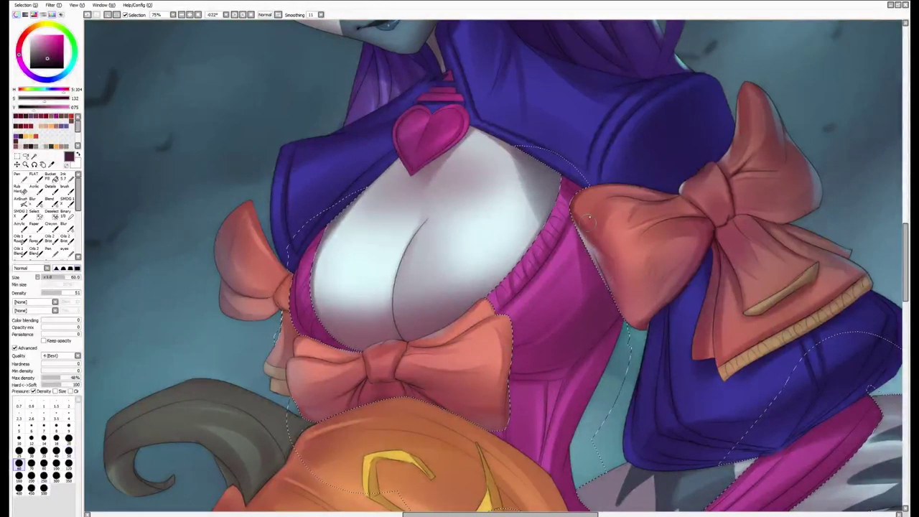
key(bracketright)
key(bracketright)
key(bracketright)
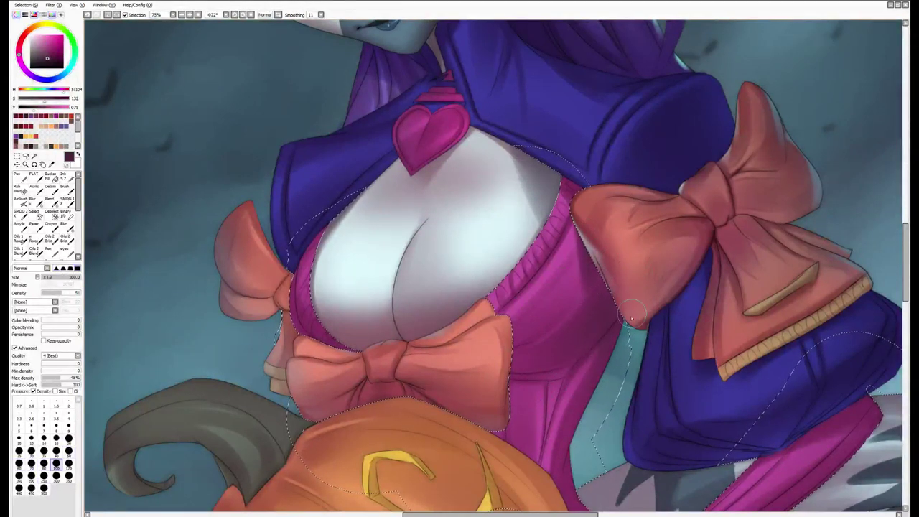
Deepen the dark magenta shading on the bodice beside the large bow with the airbrush at 250 and the brush at 120
drag(597, 402, 608, 345)
key(n)
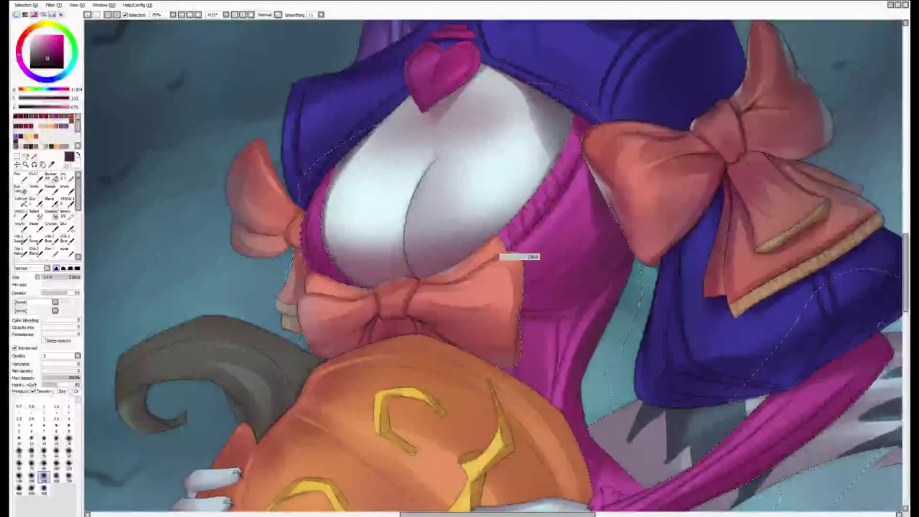
drag(544, 448, 508, 369)
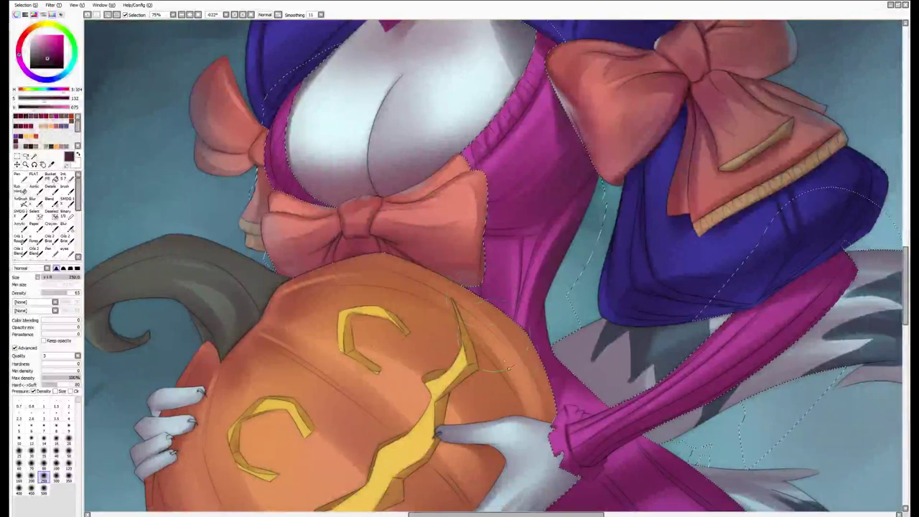
scroll(496, 320, up, 3)
key(b)
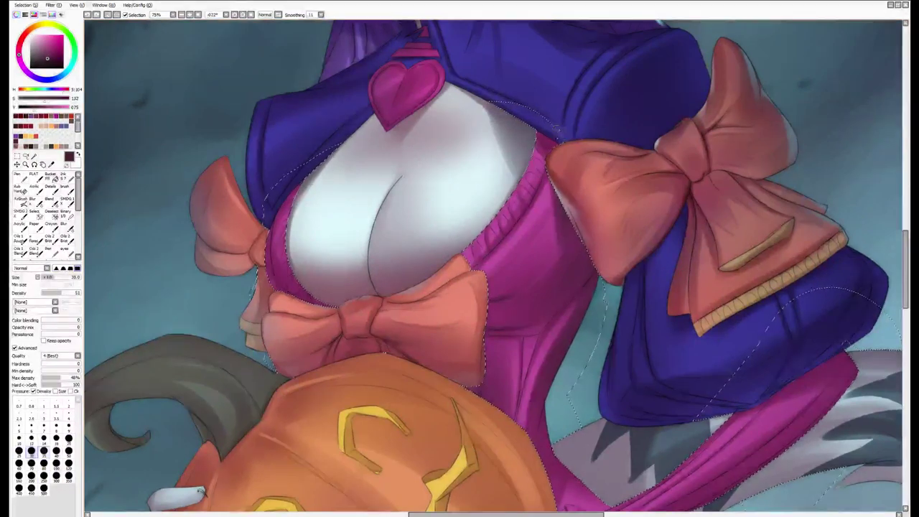
click(68, 463)
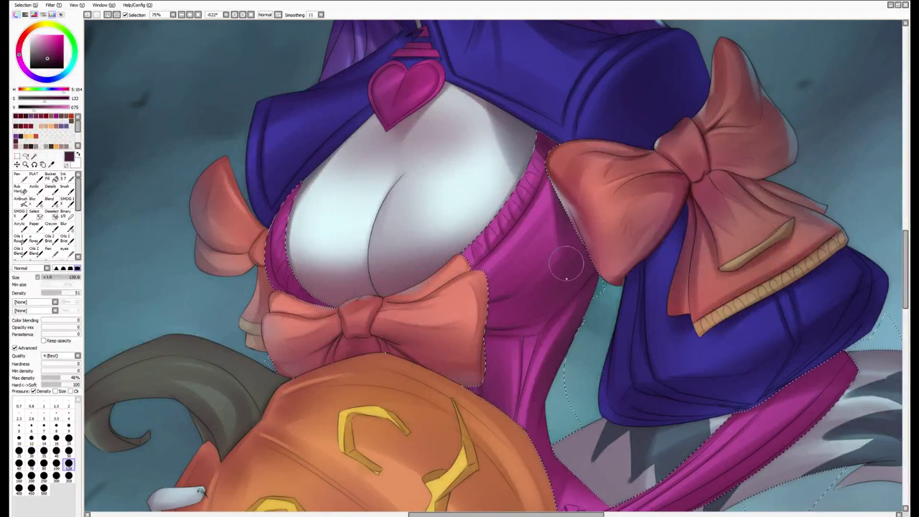
key(b)
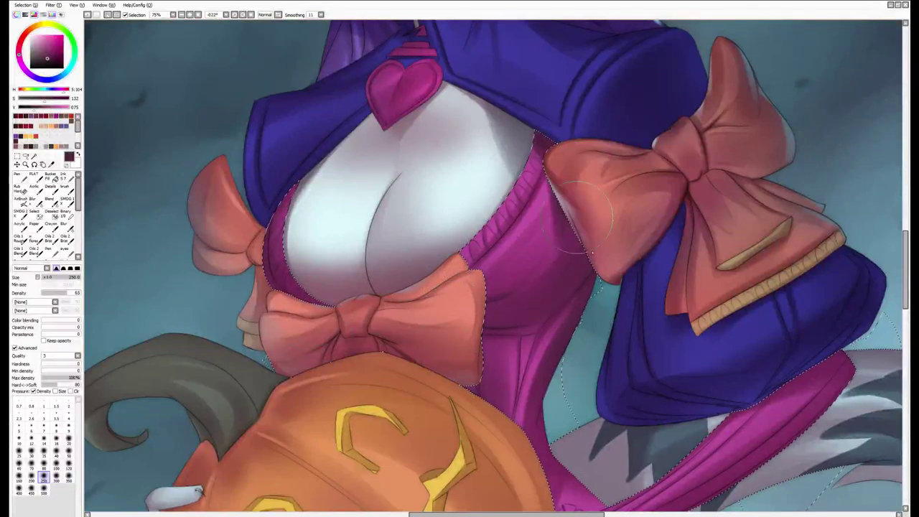
Shade the magenta forearm sleeve from the cuff to below the blue cape, using the airbrush at 120 and 160
scroll(578, 217, down, 3)
key(bracketleft)
key(bracketleft)
key(bracketleft)
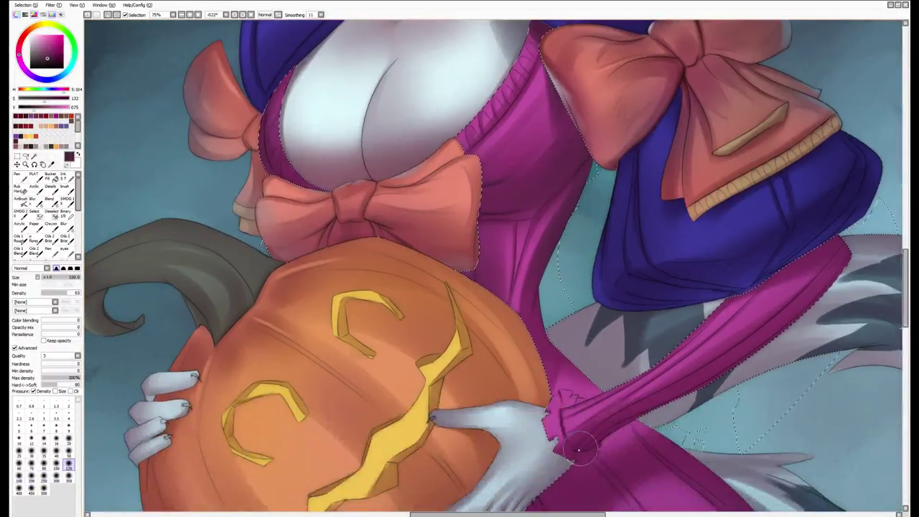
key(bracketright)
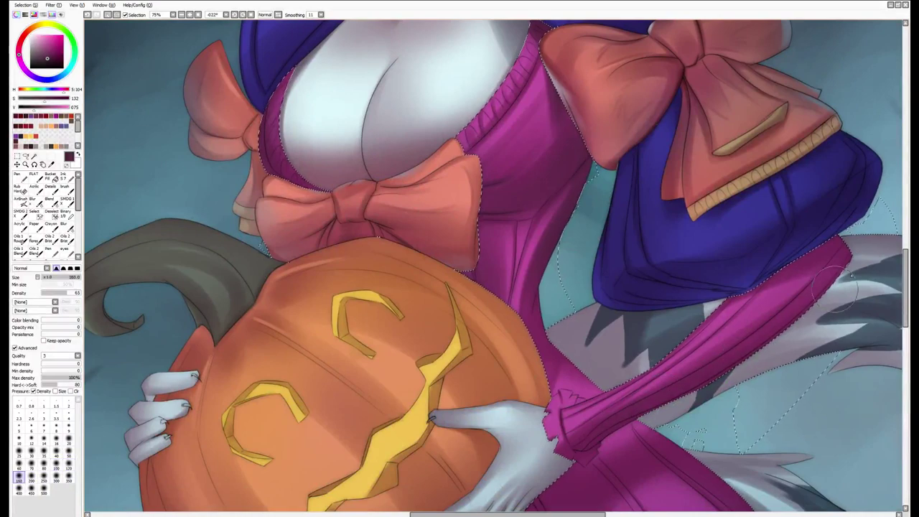
key(b)
key(End)
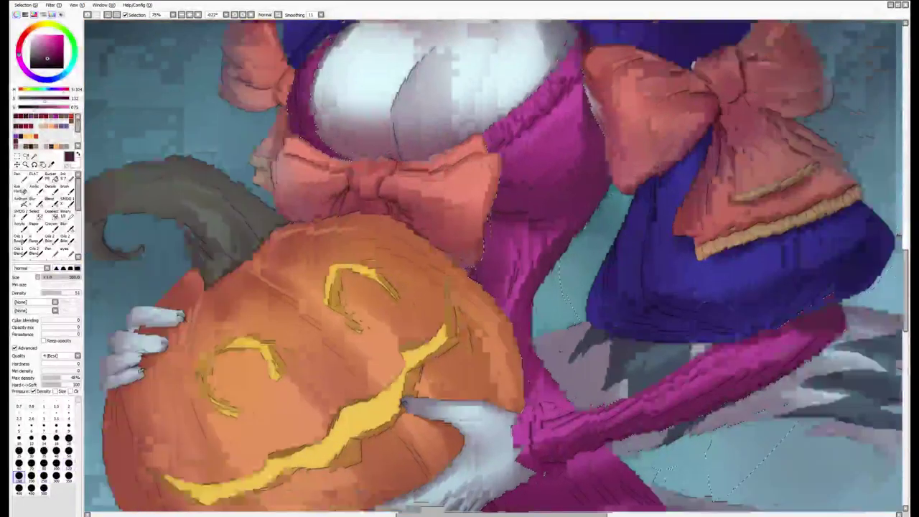
Airbrush the skirt's shadows beneath the pumpkin and down the legs at 250 and 200, sampling the skirt's dark purple
key(n)
scroll(439, 438, down, 3)
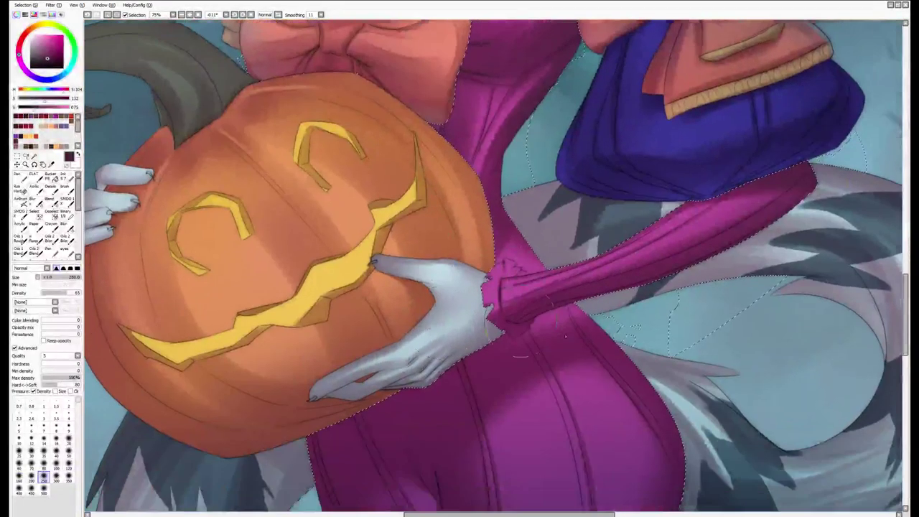
scroll(427, 436, down, 1)
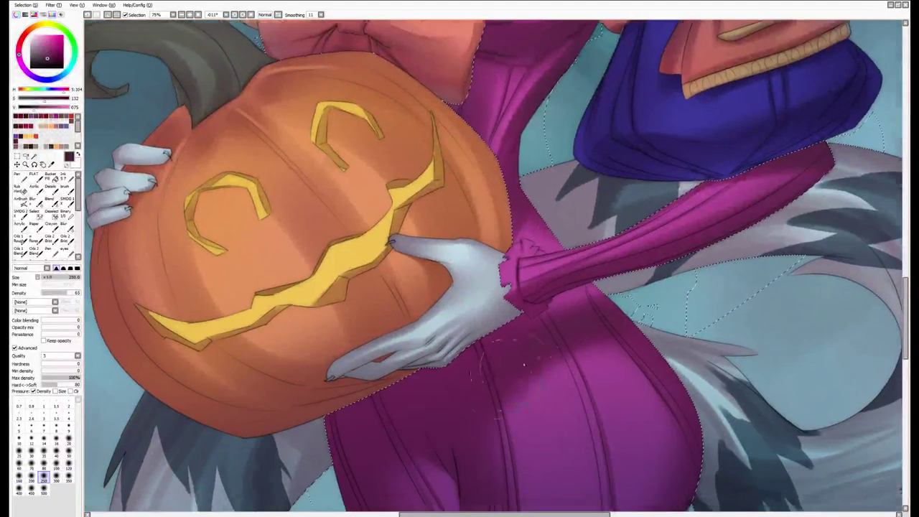
scroll(417, 452, down, 3)
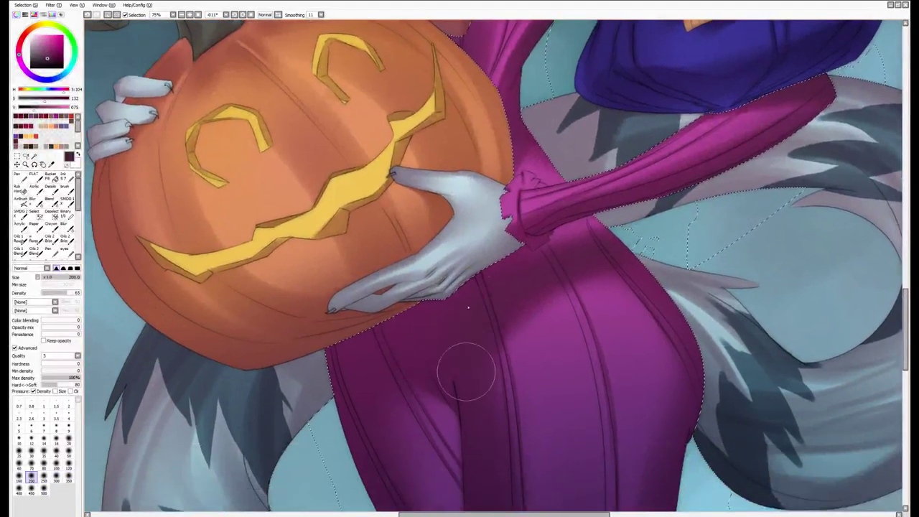
scroll(465, 359, down, 3)
scroll(481, 431, down, 2)
scroll(489, 459, down, 2)
alt+click(488, 459)
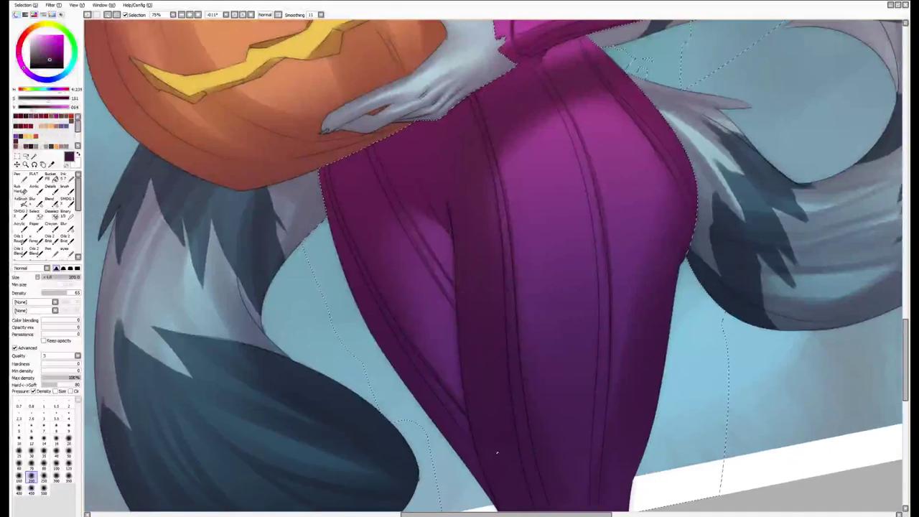
Sample a muted gray-blue and try a soft airbrush stroke at size 450 on the skirt beneath the pumpkin
key(bracketright)
key(bracketright)
key(bracketright)
key(bracketright)
mouse_move(454, 156)
mouse_down()
mouse_move(402, 201)
mouse_move(365, 148)
mouse_move(338, 216)
mouse_up()
alt+click(390, 175)
key(ctrl+z)
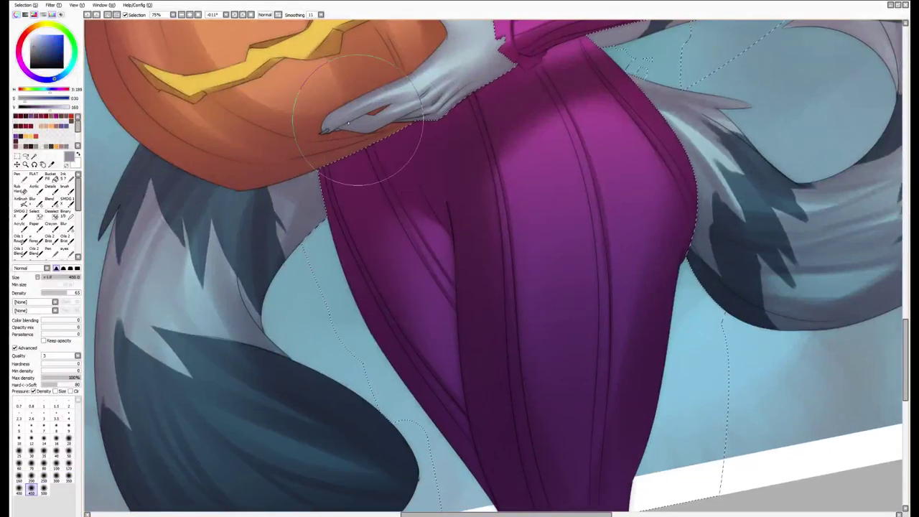
Paint thin gray-blue highlights along the skirt's seams and outer edge below the pumpkin with the brush at 25
key(e)
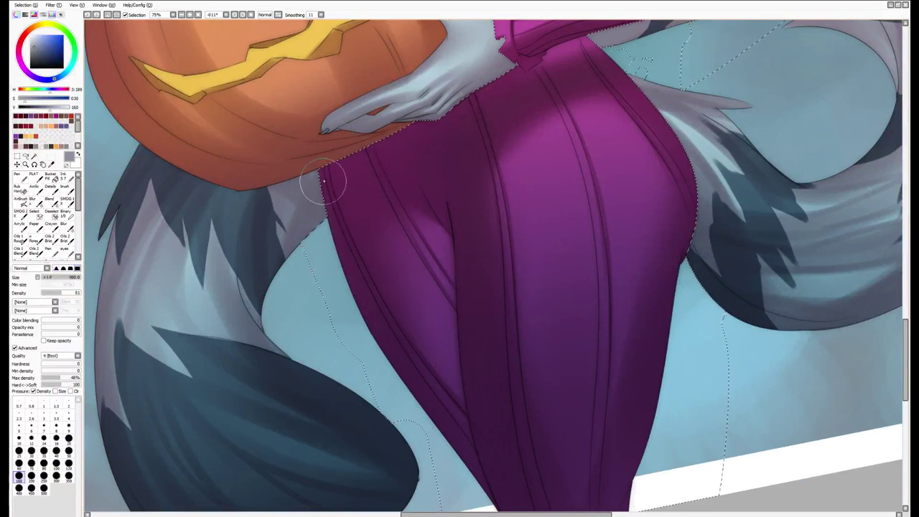
key(bracketleft)
key(bracketleft)
key(bracketleft)
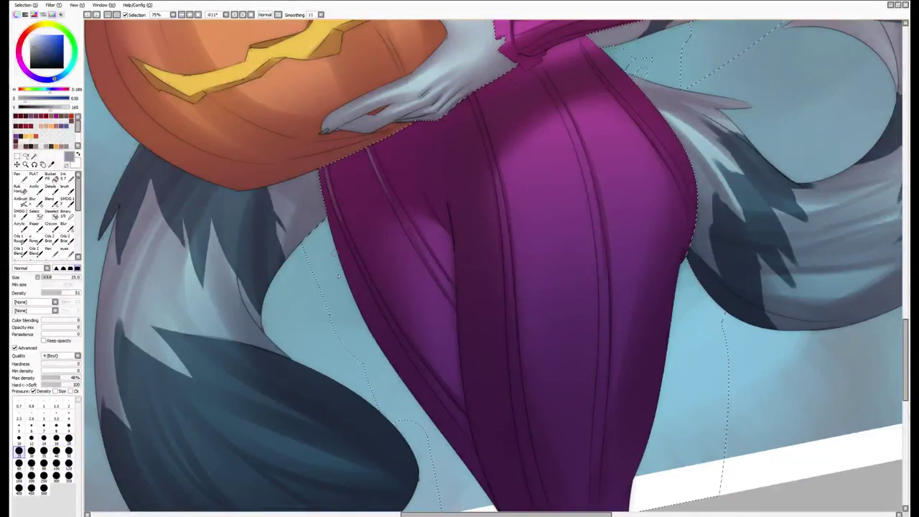
mouse_move(326, 216)
mouse_down()
mouse_move(395, 373)
mouse_move(451, 459)
mouse_up()
Extend the rim light down the skirt's outer edge at sizes 50 and 60, using light blue sampled from the background
key(bracketright)
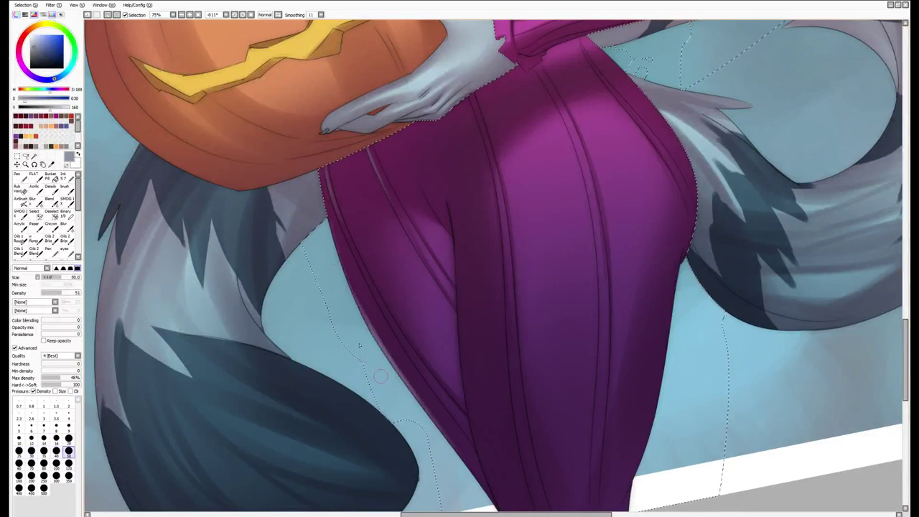
alt+click(342, 307)
key(bracketright)
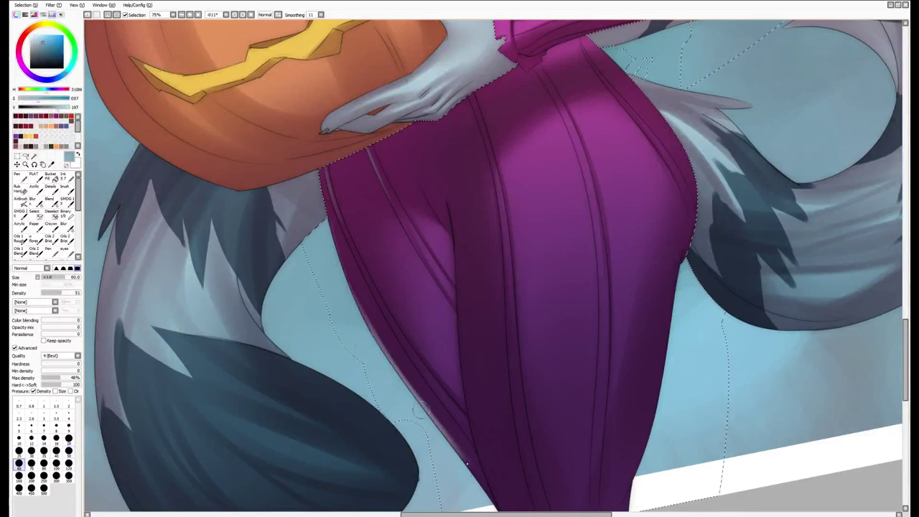
key(b)
drag(415, 374, 340, 431)
Paint a light blue highlight along the front leg's overlapping edge at size 25, redoing the unsatisfactory strokes
key([)
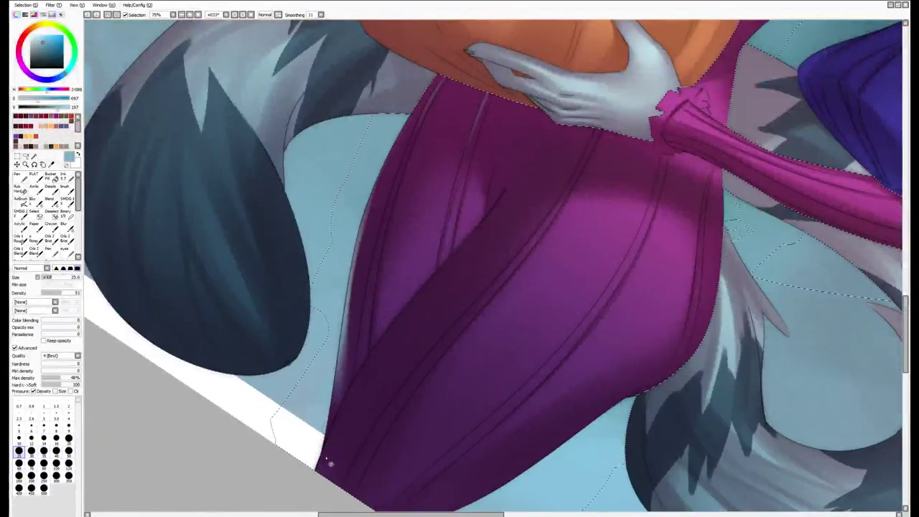
mouse_move(323, 466)
mouse_down()
mouse_move(366, 383)
mouse_move(321, 451)
mouse_move(392, 332)
mouse_up()
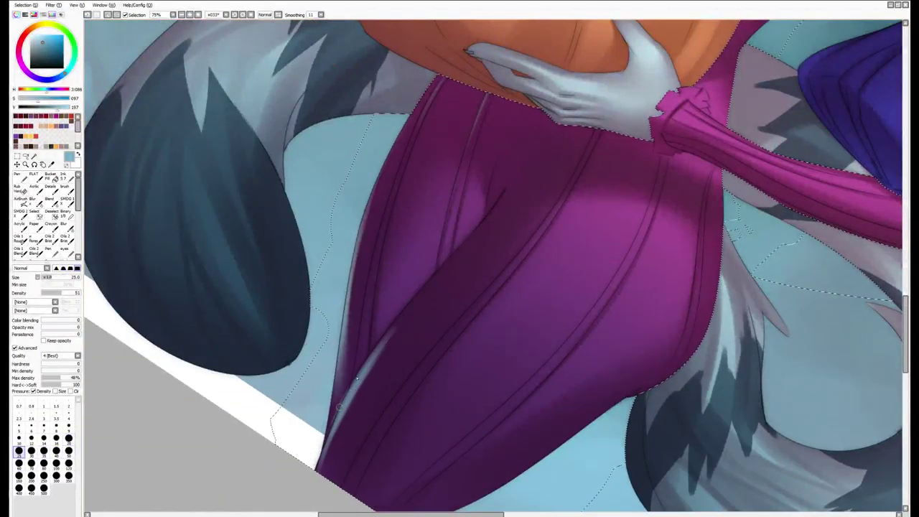
drag(338, 409, 416, 301)
key(ctrl+z)
key(ctrl+z)
mouse_move(391, 332)
mouse_down()
mouse_move(336, 424)
mouse_move(408, 317)
mouse_up()
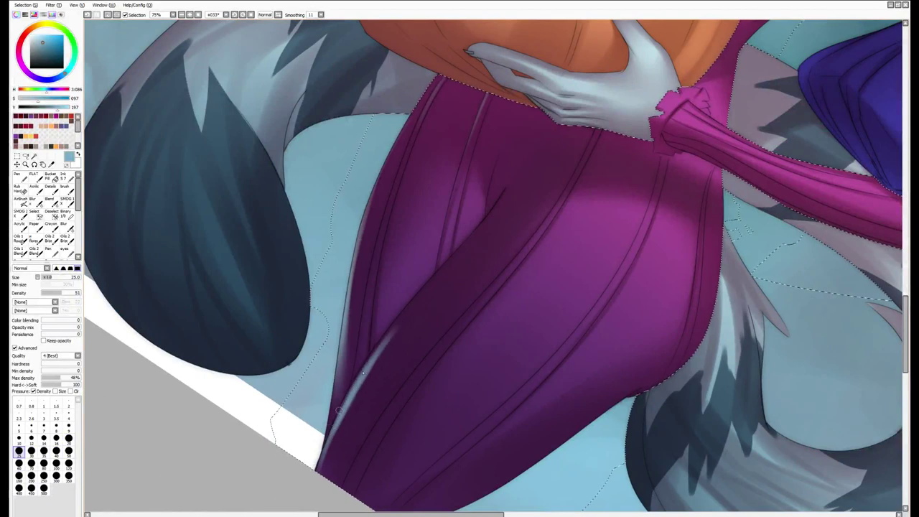
drag(337, 413, 441, 282)
drag(380, 345, 450, 260)
Blend the front leg's light blue highlight into the purple fabric with the blending brush at 50 and 70
key(b)
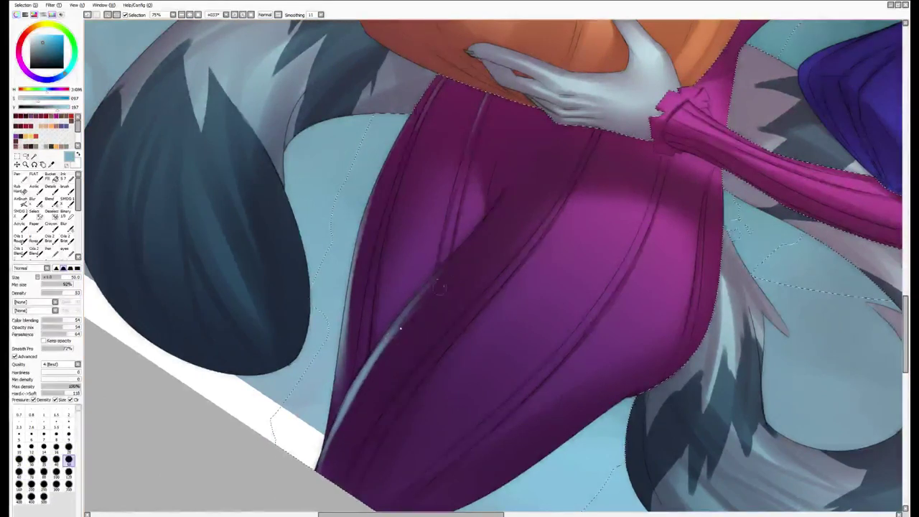
key(bracketright)
key(bracketright)
drag(399, 334, 347, 417)
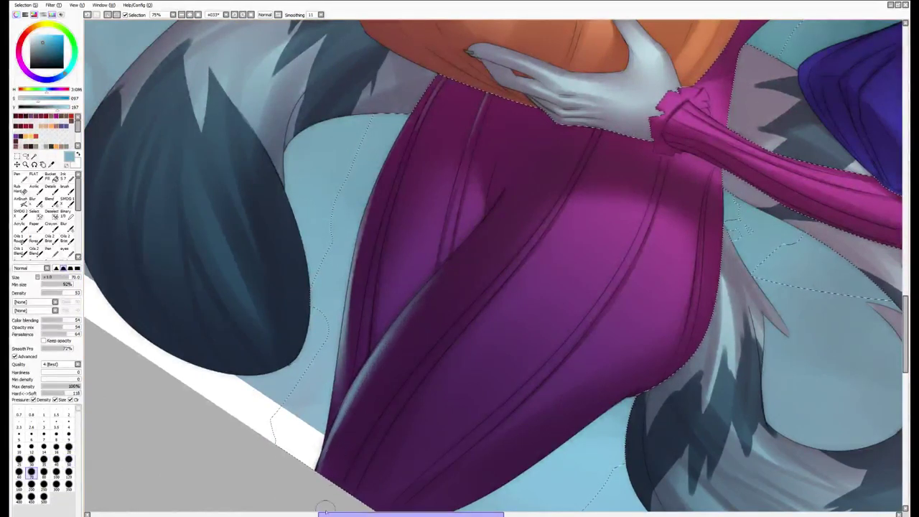
Add light blue rim light along the back of the thigh with the brush at 25 and 50 and the airbrush at 450
key(a)
mouse_move(425, 332)
mouse_down()
mouse_move(425, 252)
mouse_move(584, 328)
mouse_up()
key(b)
key(bracketright)
key(bracketright)
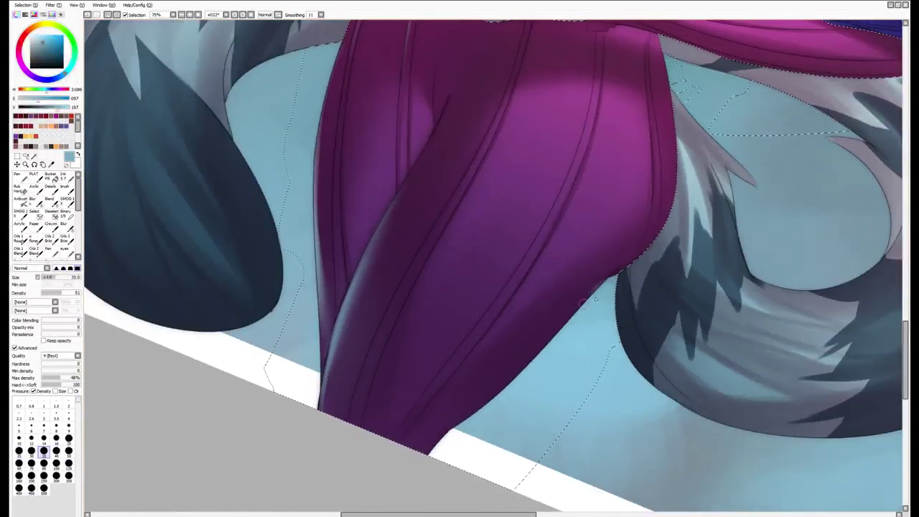
key(bracketright)
key(bracketright)
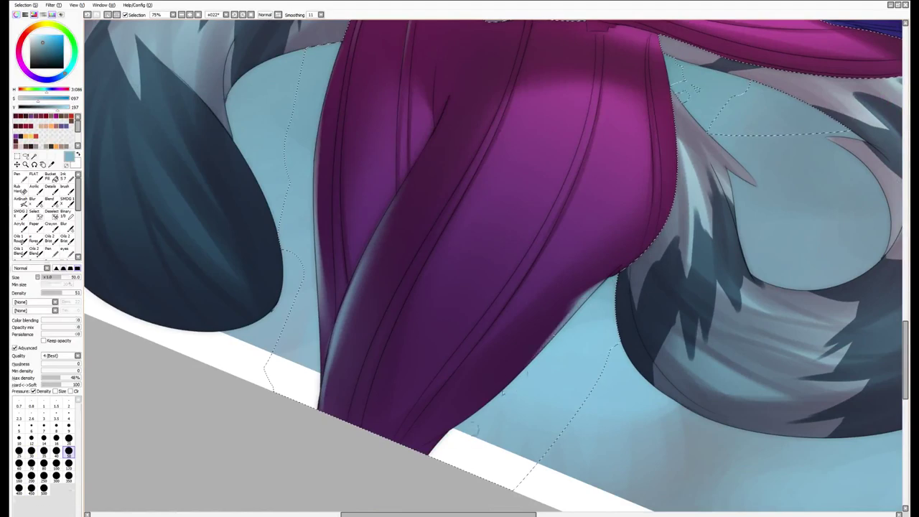
key(v)
key(a)
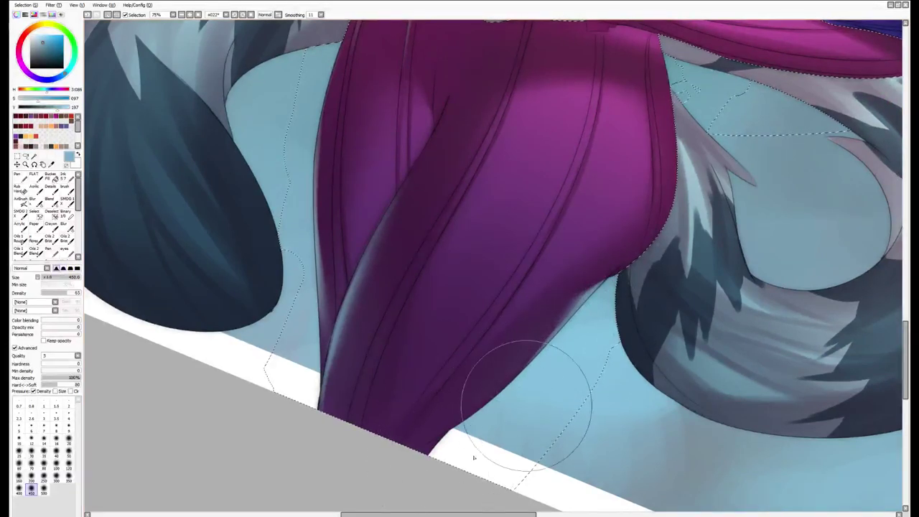
Paint light blue reflected light along the hip and the underside of the forearm sleeve at sizes 50, 30 and 10
scroll(529, 390, up, 5)
key(b)
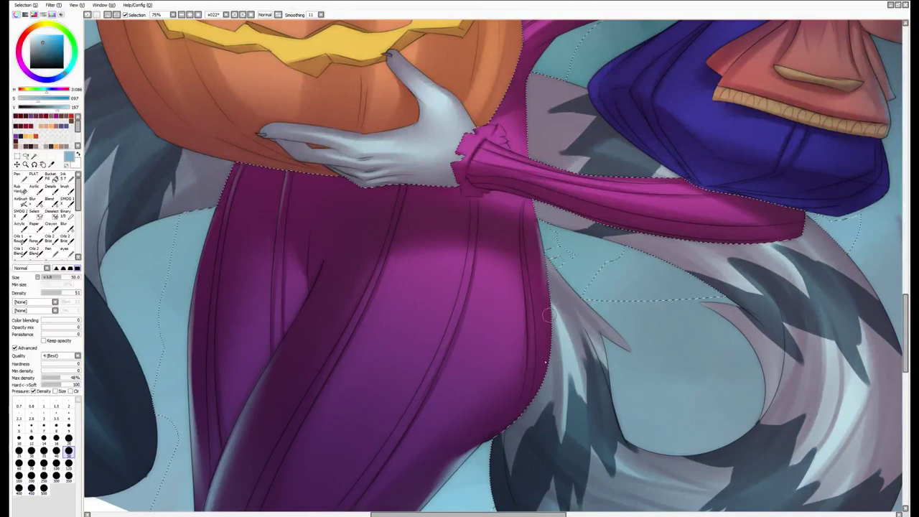
drag(548, 314, 643, 202)
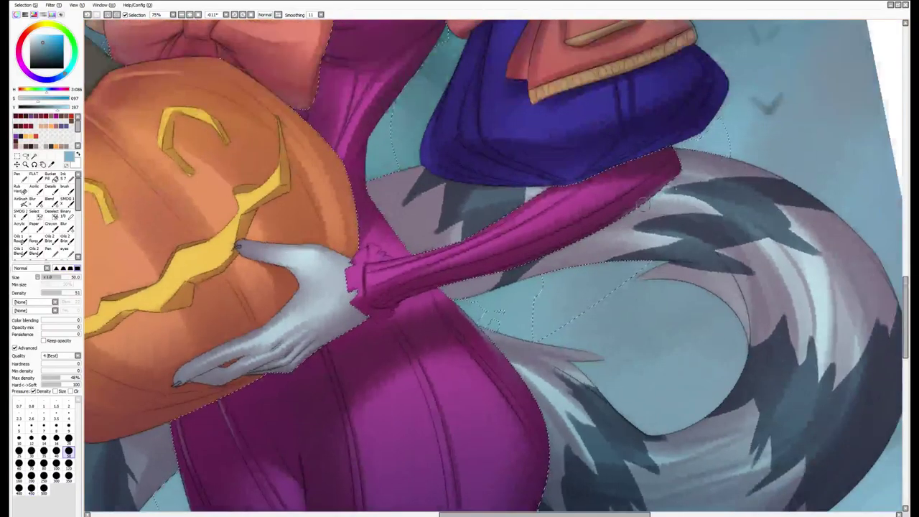
drag(496, 269, 402, 323)
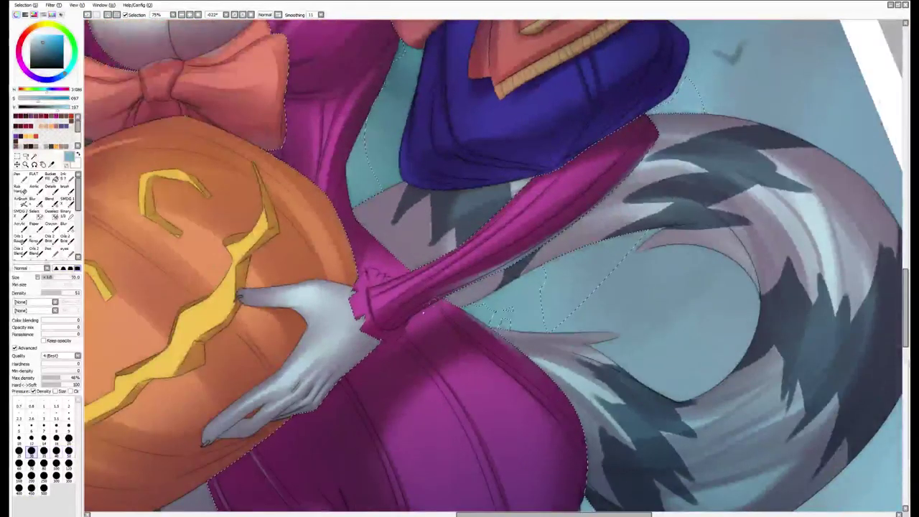
key(bracketleft)
key(bracketleft)
key(bracketleft)
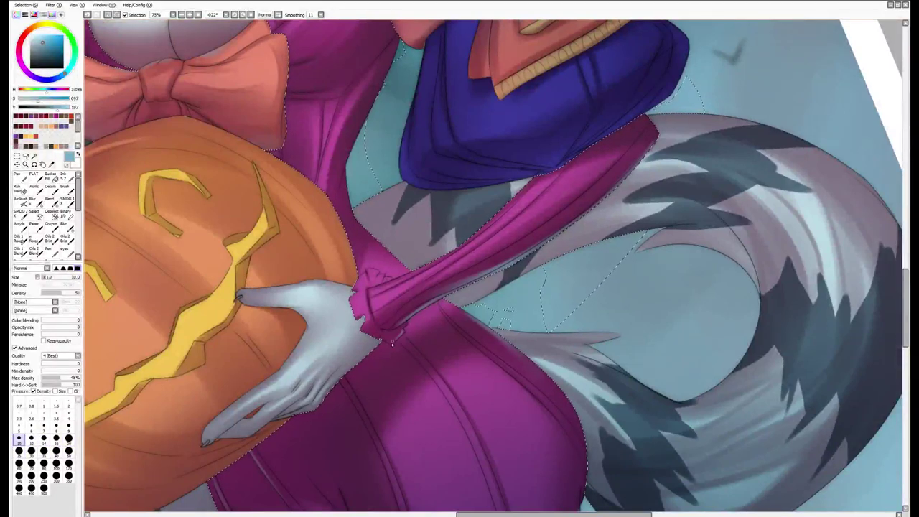
drag(404, 327, 461, 332)
Sample the cape's deep blue and softly tint the shaded bodice with the airbrush at 350
scroll(460, 333, down, 3)
scroll(448, 345, up, 3)
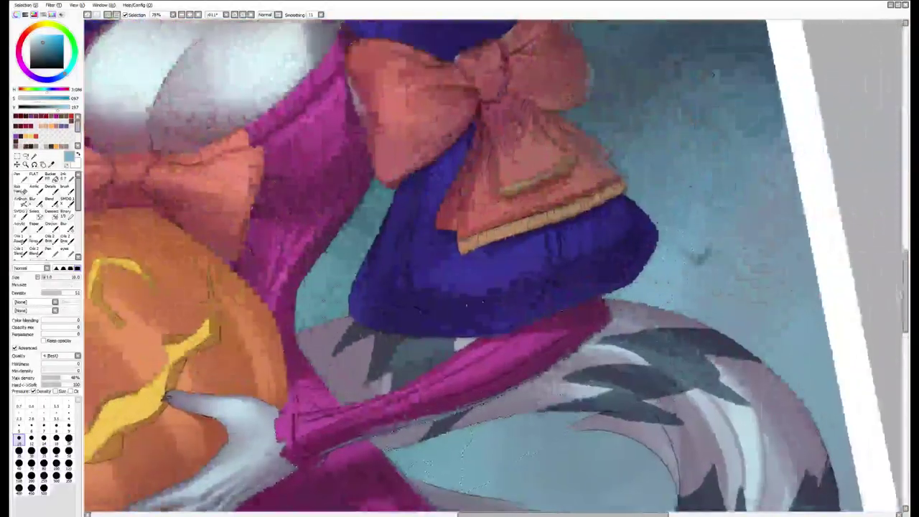
key(e)
alt+click(510, 330)
drag(492, 318, 564, 332)
alt+click(564, 332)
alt+click(559, 331)
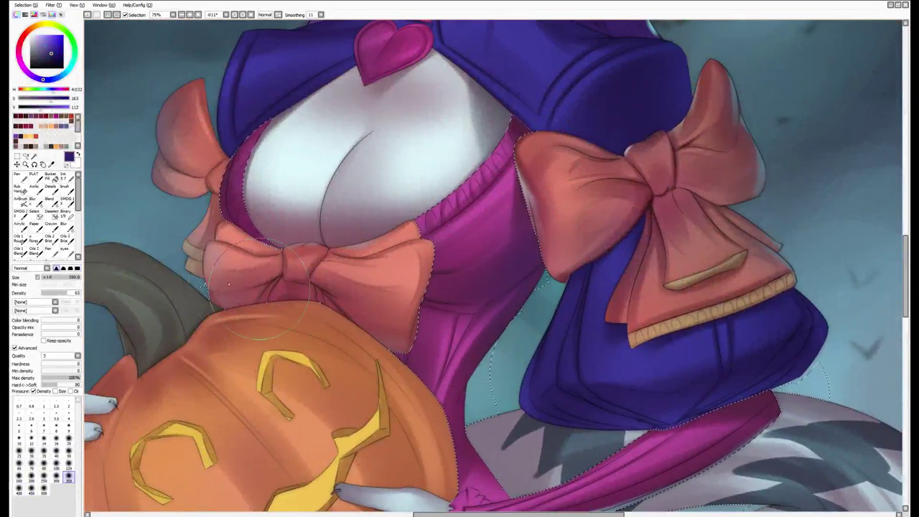
Sample the background's teal and add reflected light along the bodice's far edge with the brush at 12 and 50
alt+click(159, 166)
key(b)
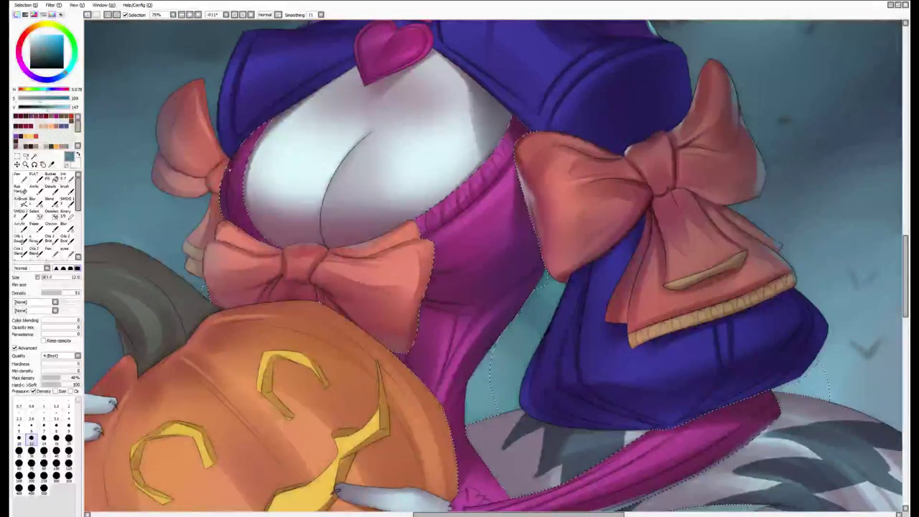
click(68, 451)
Paint teal reflected light along the lower far edge of the bodice with the brush at 40 and 16, then blend it at 50
key(e)
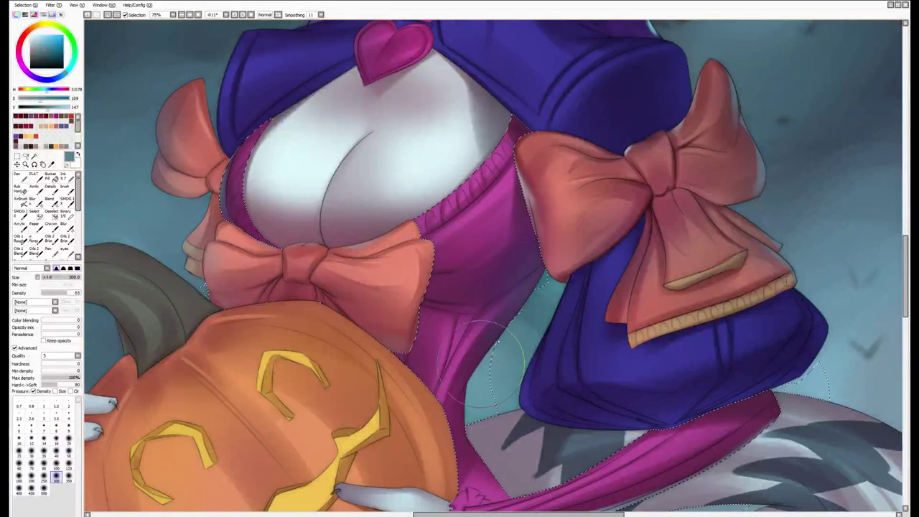
key(b)
key(bracketleft)
key(bracketleft)
key(bracketleft)
key(bracketleft)
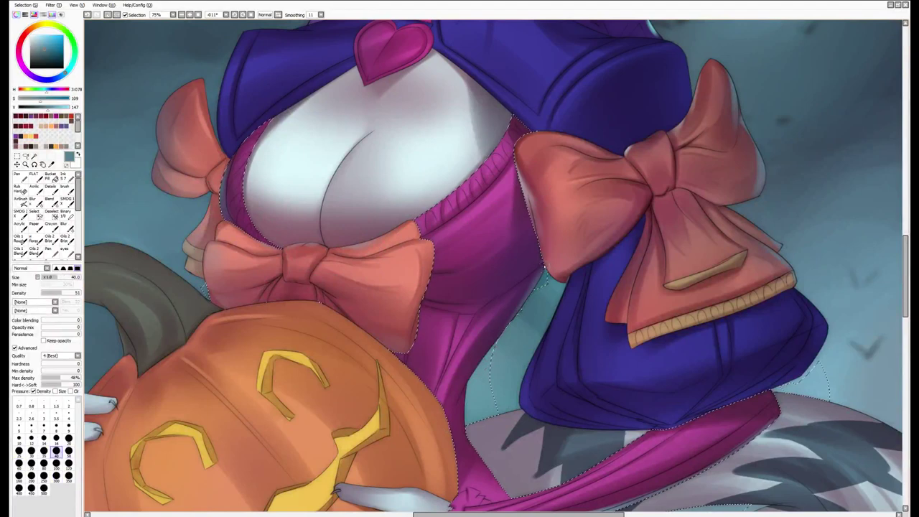
key(bracketleft)
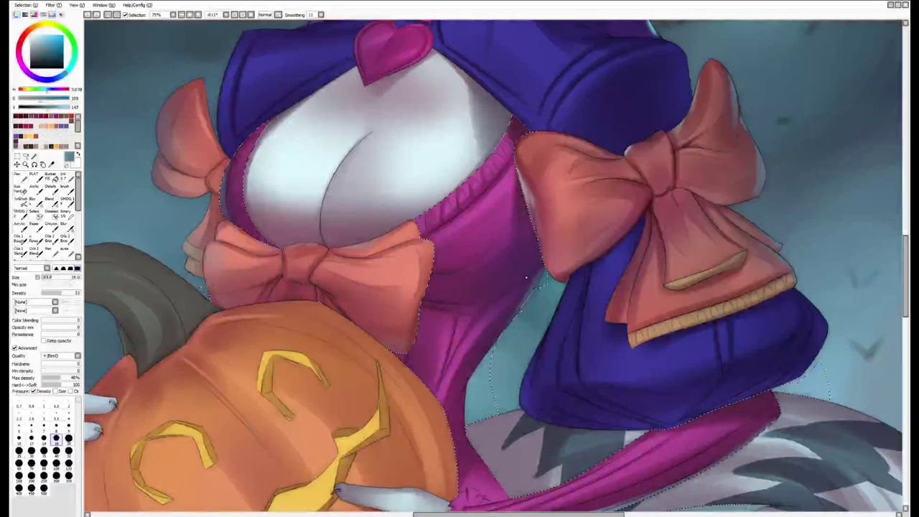
key(bracketright)
key(bracketright)
key(v)
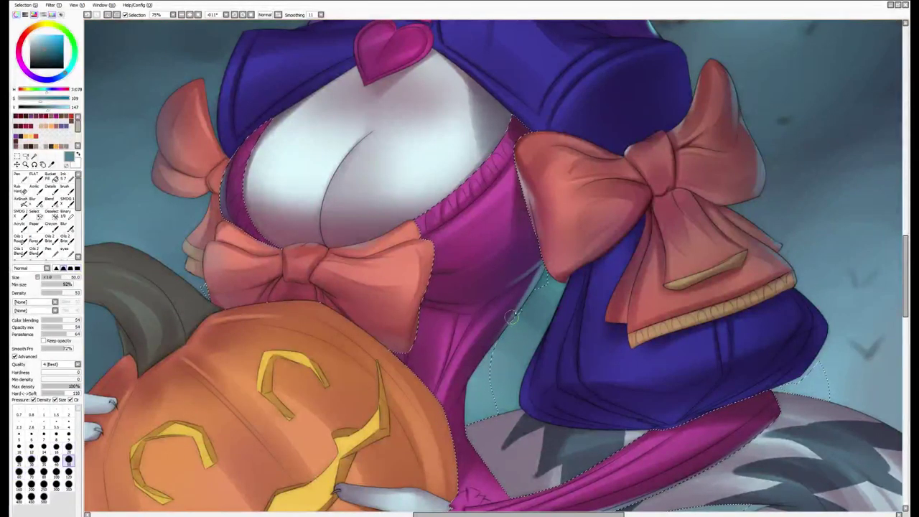
Extend the teal reflected light down to the waist with the airbrush at 300 and the brush and blender at 40, and clear the selection
key(e)
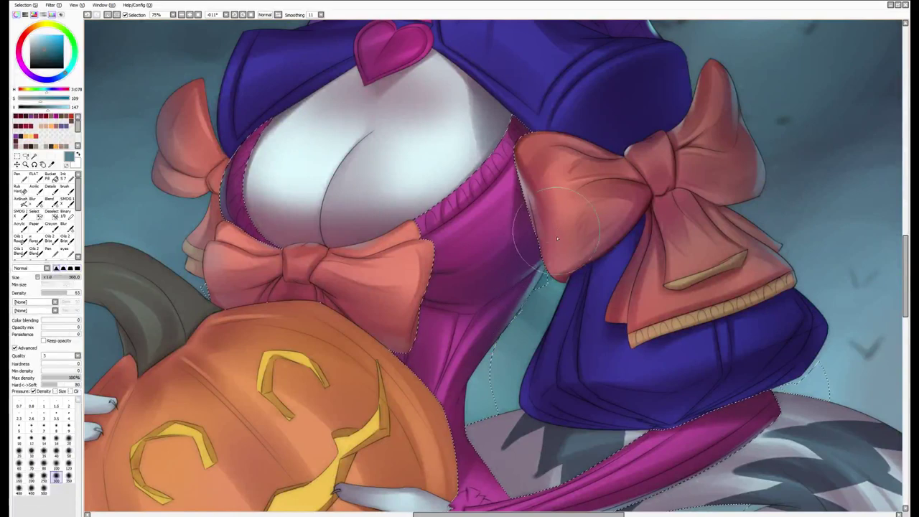
scroll(495, 316, down, 1)
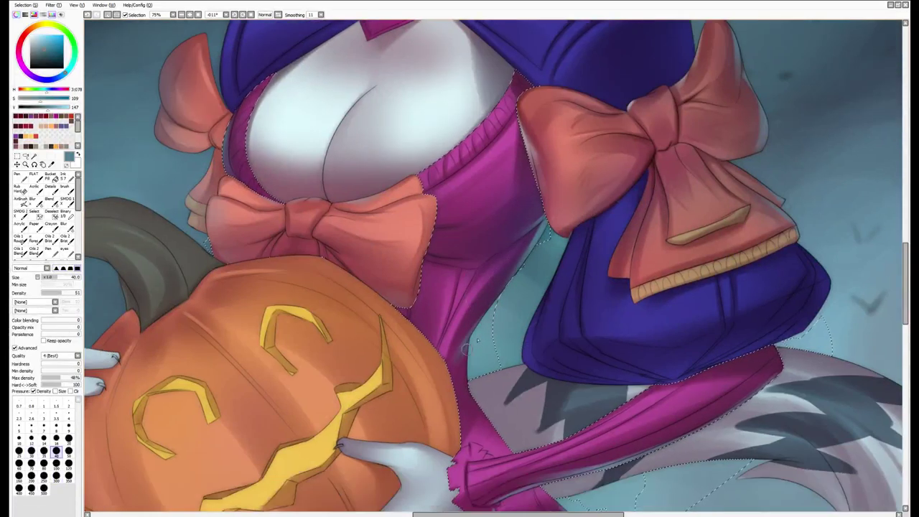
key(v)
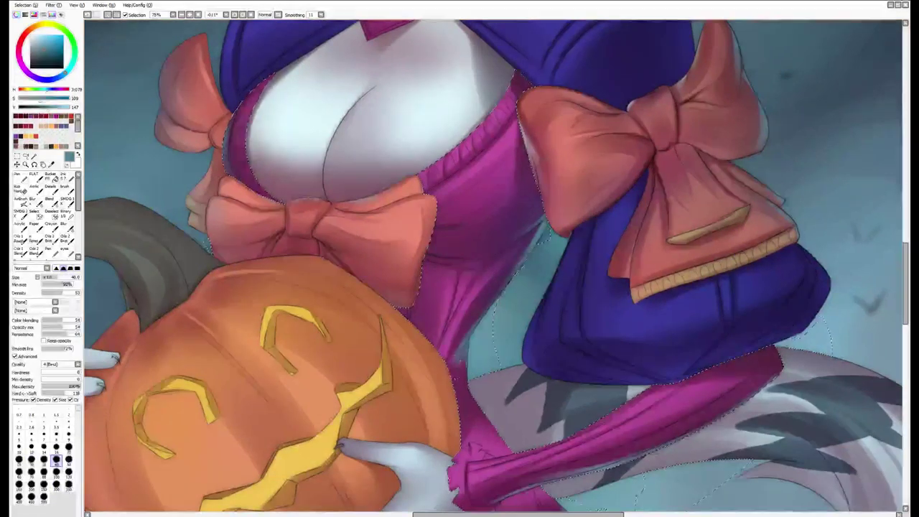
key(ctrl+d)
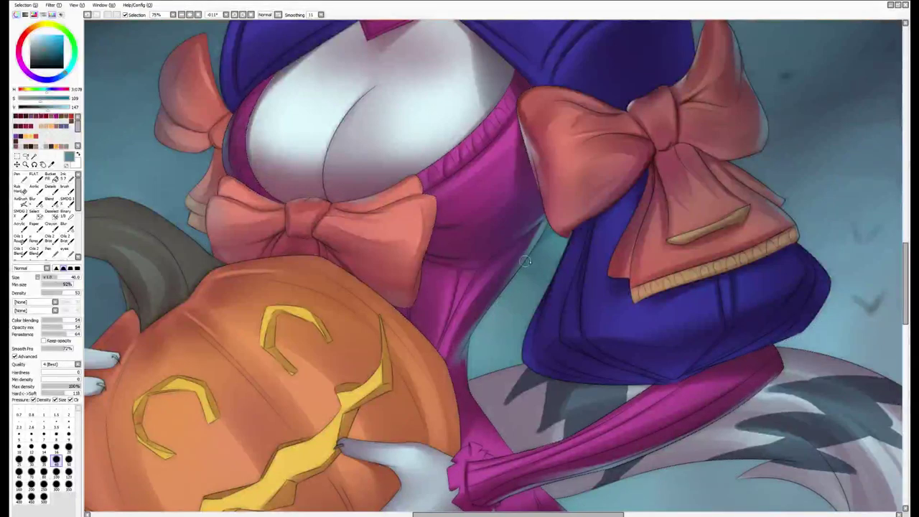
scroll(523, 266, down, 1)
key(e)
mouse_move(525, 270)
mouse_down()
mouse_move(522, 323)
mouse_move(524, 278)
mouse_move(513, 257)
mouse_move(504, 336)
mouse_move(511, 293)
mouse_up()
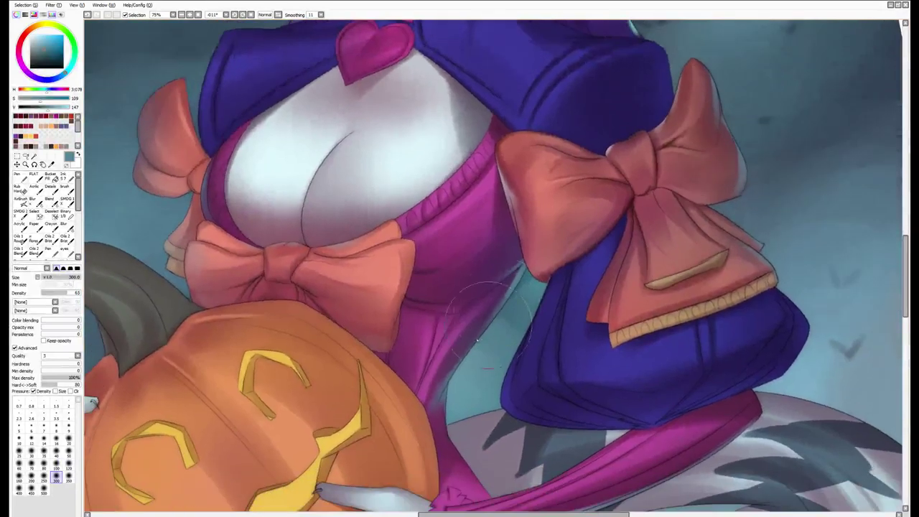
Restore the dress selection, sample its dark magenta and softly shade the waist beside the pumpkin with the airbrush at 300 and 400
alt+click(459, 305)
drag(440, 379, 406, 423)
drag(395, 355, 424, 431)
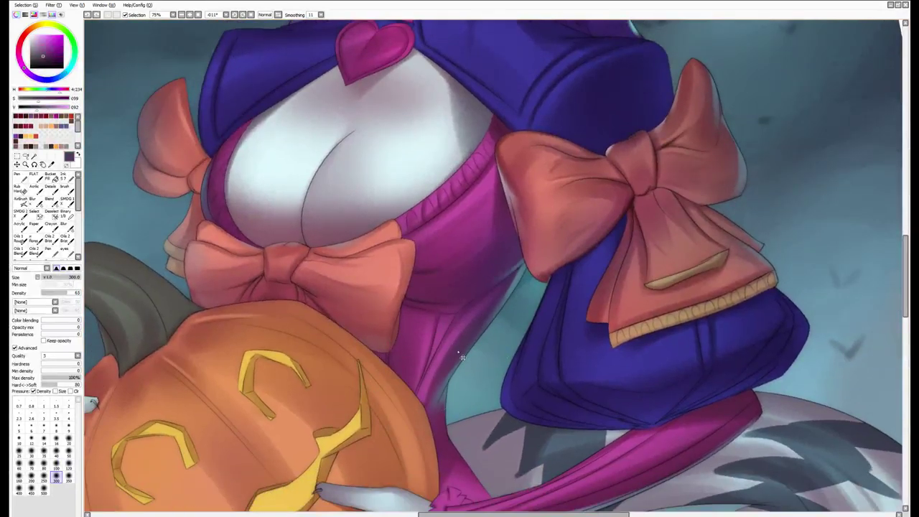
key(ctrl+z)
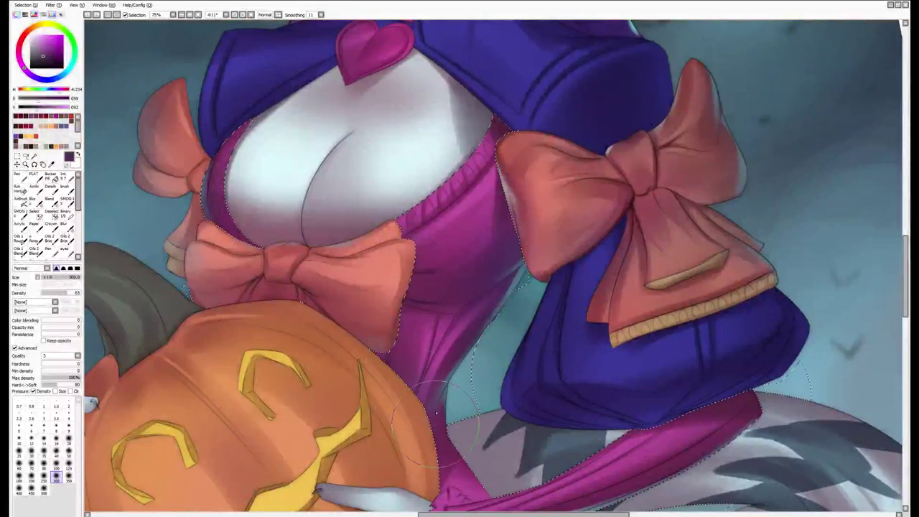
alt+click(430, 381)
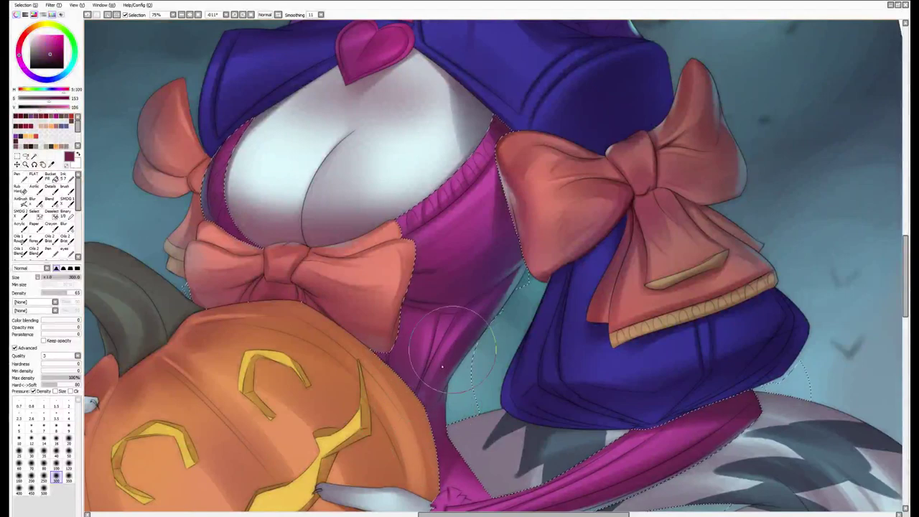
drag(417, 446, 444, 337)
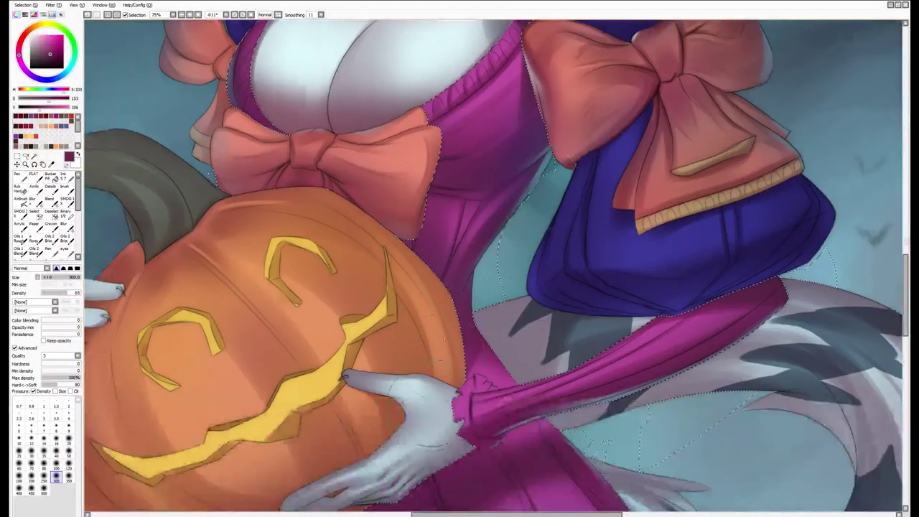
mouse_move(434, 394)
mouse_down()
mouse_move(395, 416)
mouse_move(402, 479)
mouse_up()
key(bracketright)
key(bracketright)
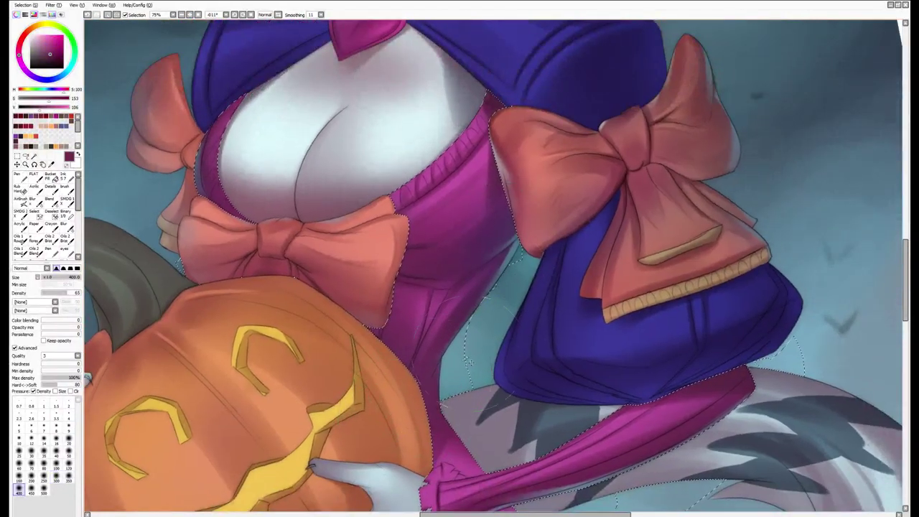
drag(468, 362, 515, 499)
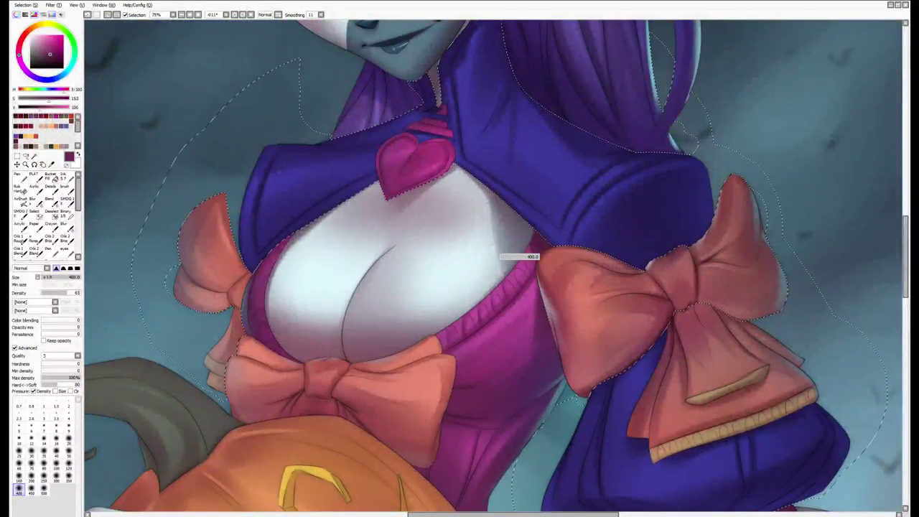
Softly shade the cape around the collar and shoulder with a very dark blue-violet using the airbrush at 450
scroll(273, 222, up, 3)
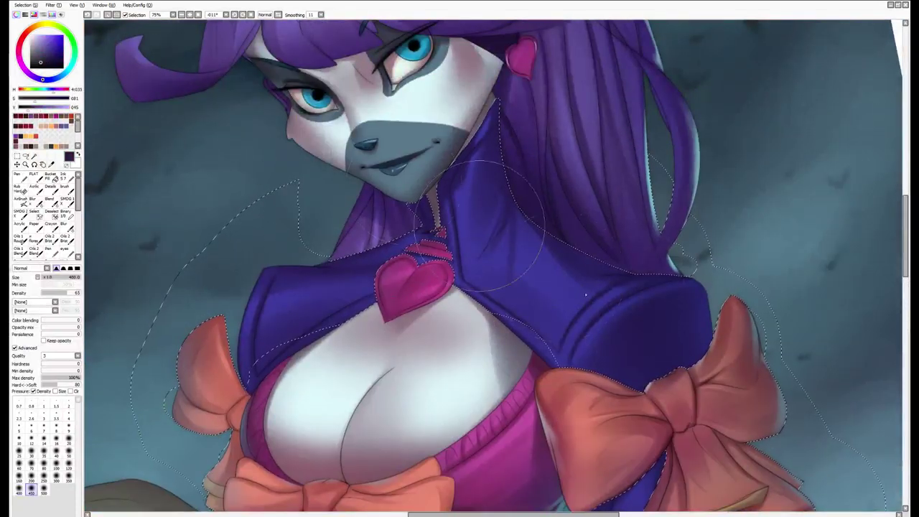
mouse_move(502, 168)
mouse_down()
mouse_move(618, 273)
mouse_move(603, 359)
mouse_up()
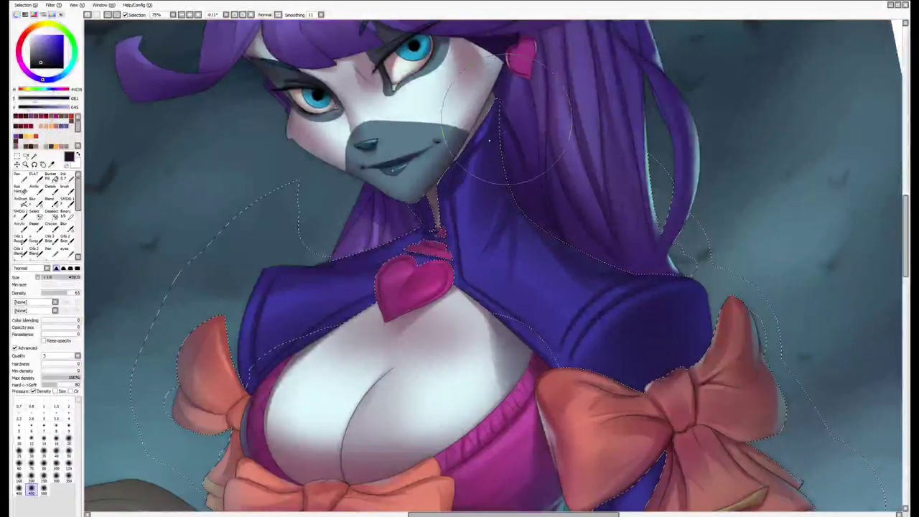
drag(219, 399, 280, 392)
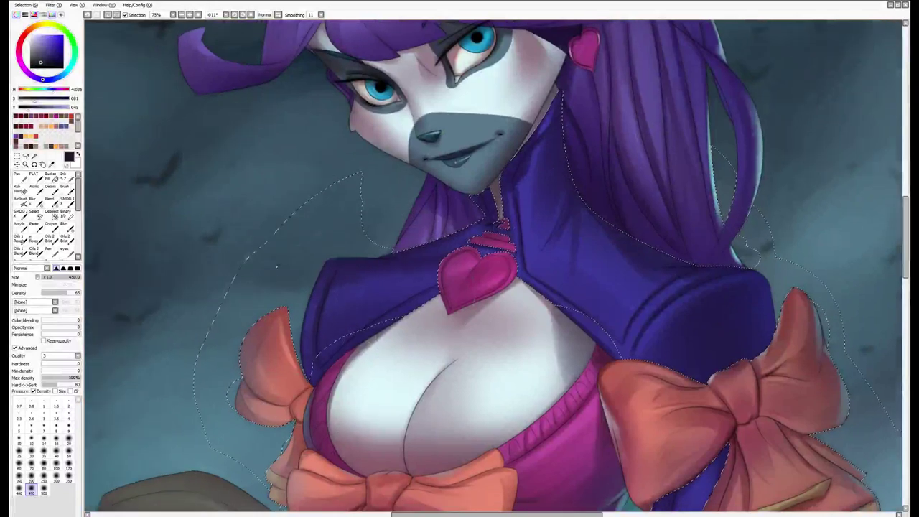
Sample the background's grey-blue and paint a thin edge light on the cape's far shoulder with the brush at 25 and 10
alt+click(309, 205)
drag(309, 205, 384, 273)
mouse_move(503, 273)
mouse_down()
mouse_move(430, 323)
mouse_move(399, 337)
mouse_move(396, 325)
mouse_up()
key(b)
key(bracketleft)
key(bracketleft)
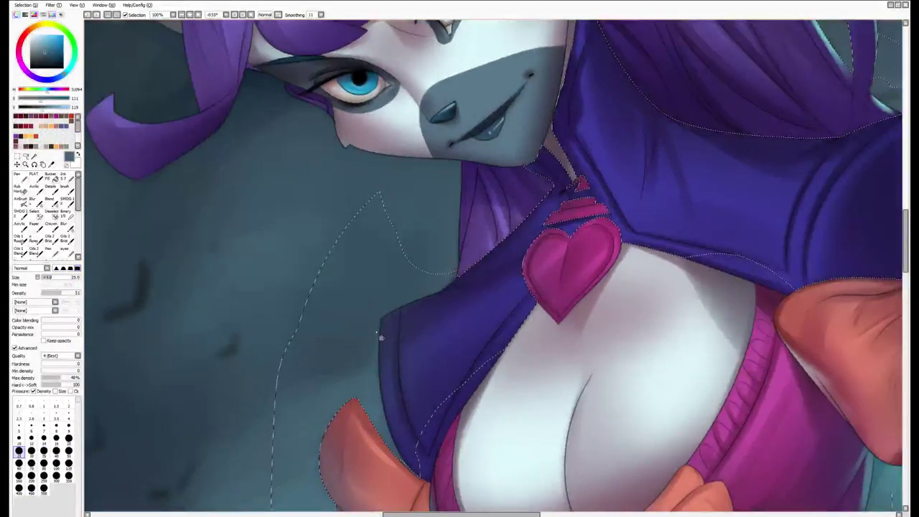
key(bracketleft)
key(bracketleft)
key(bracketleft)
key(bracketleft)
key(bracketleft)
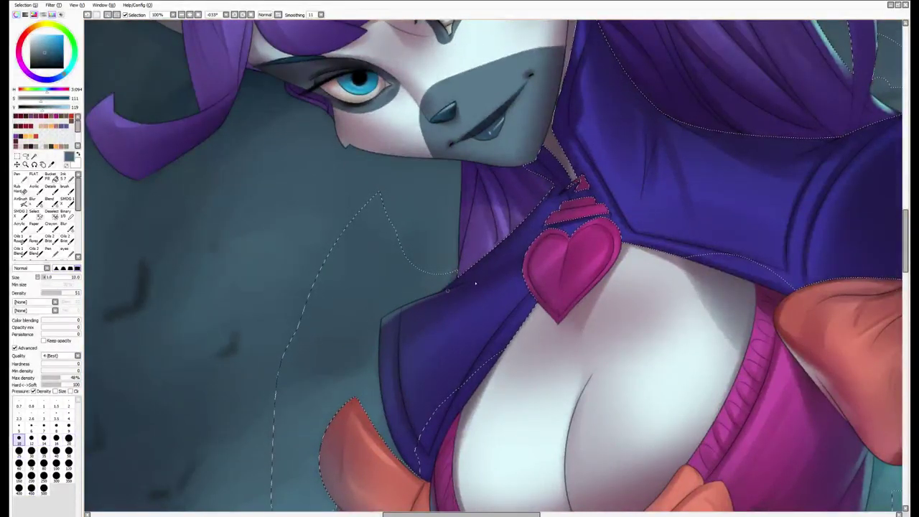
Widen the far shoulder's edge light toward the collar with the brush at 20 and blend it at 35
key(bracketright)
key(bracketright)
key(bracketright)
key(bracketright)
key(bracketright)
key(bracketright)
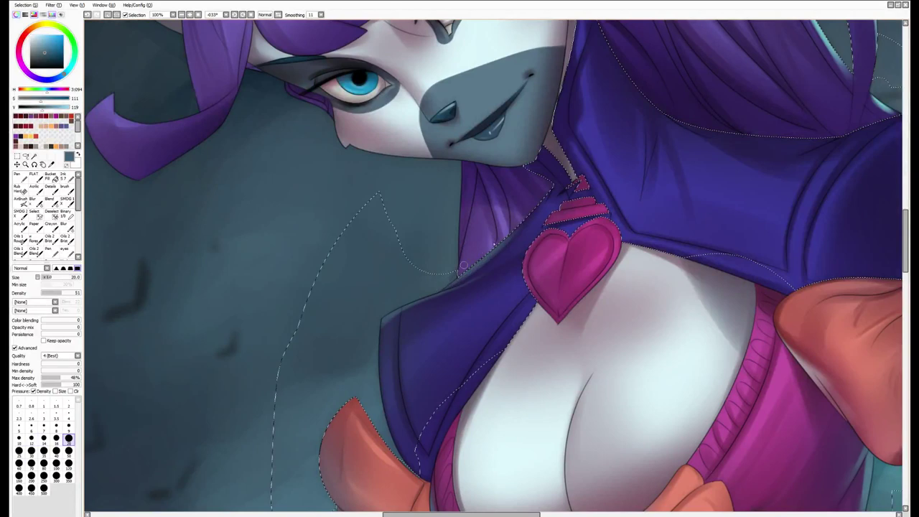
key(b)
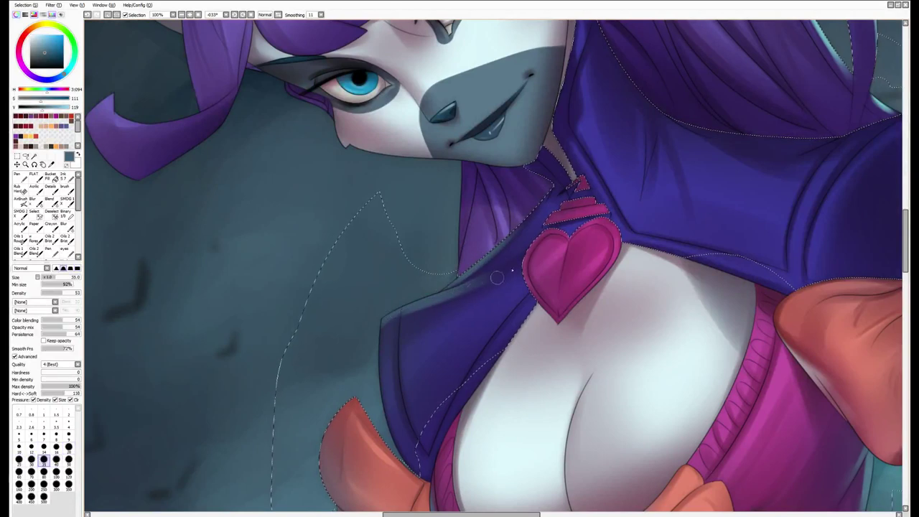
Reset the canvas rotation, paint grey-blue reflected light along the collar's back edge and near shoulder at 50 and 70, and blend it
key(Home)
key(n)
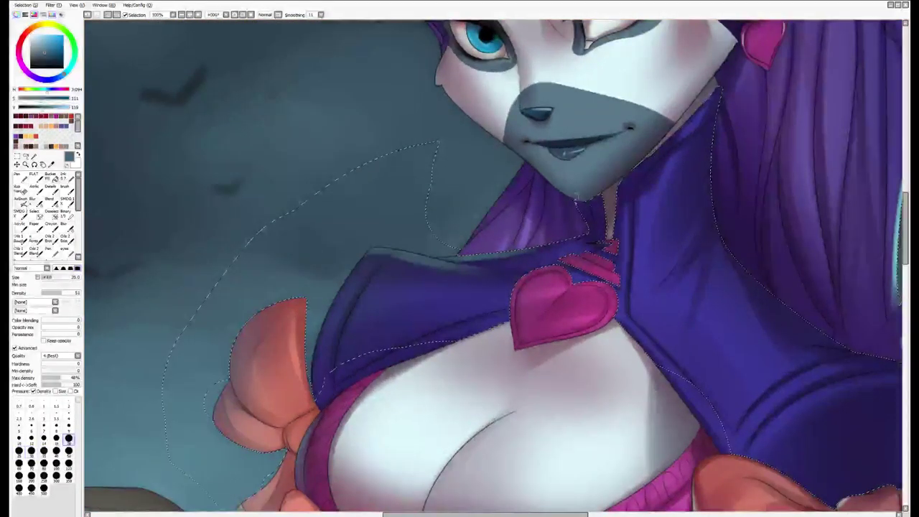
key(bracketright)
key(bracketright)
key(bracketright)
key(bracketright)
key(bracketright)
mouse_move(722, 141)
mouse_down()
mouse_move(654, 185)
mouse_move(639, 230)
mouse_move(655, 171)
mouse_up()
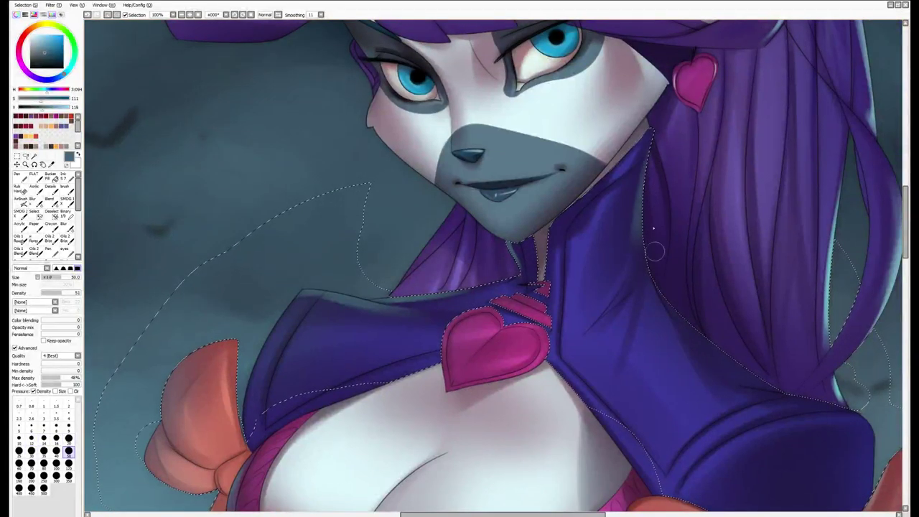
drag(680, 293, 614, 214)
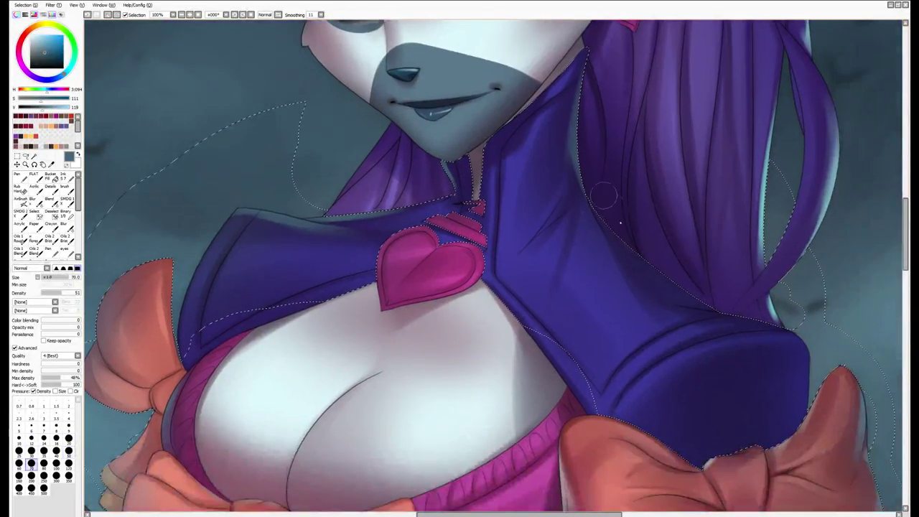
key(v)
drag(682, 297, 566, 267)
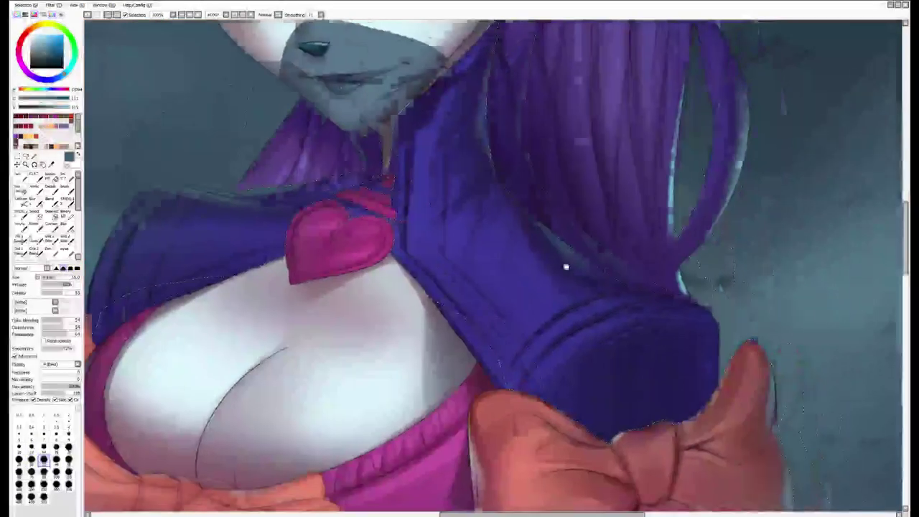
Sample a light teal and brighten the rim light on the collar, near shoulder and sleeve edge with the brush at 80, 70 and 50
alt+click(569, 233)
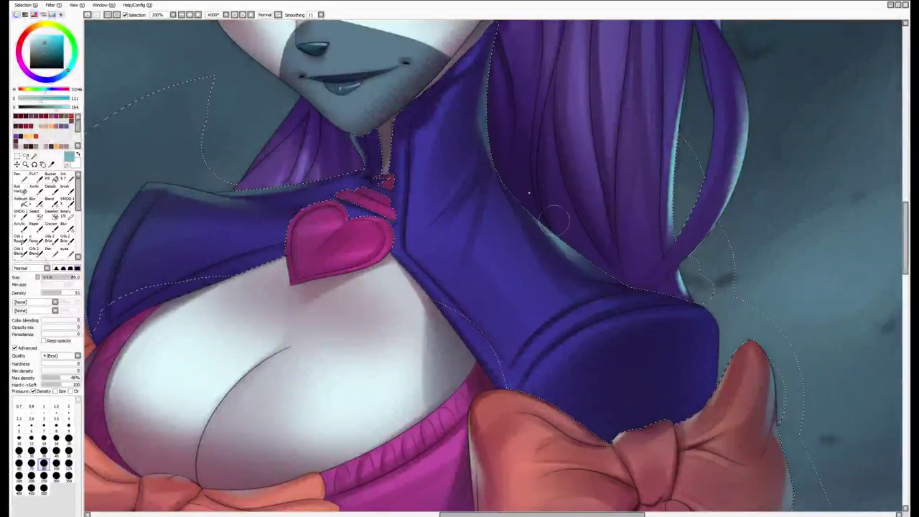
drag(549, 214, 592, 270)
mouse_move(503, 108)
mouse_down()
mouse_move(492, 167)
mouse_move(506, 161)
mouse_move(523, 211)
mouse_move(510, 217)
mouse_up()
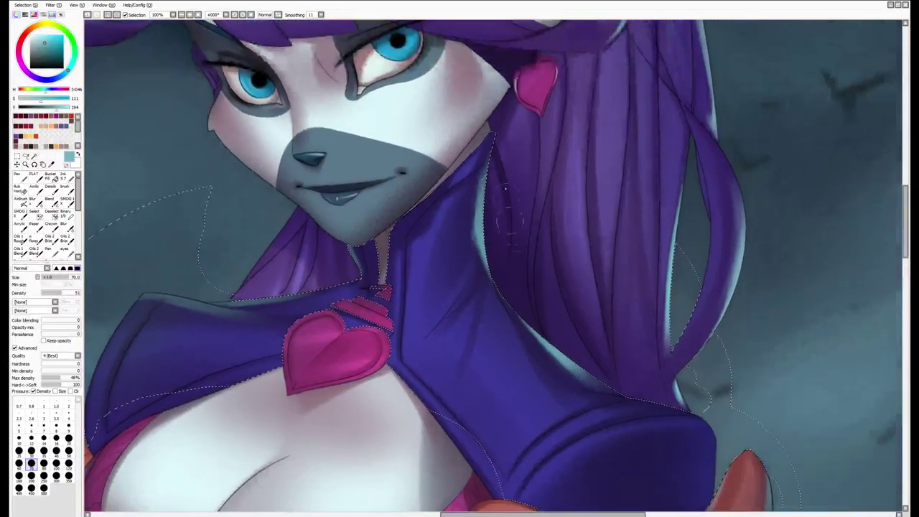
scroll(507, 217, down, 3)
key(bracketleft)
key(bracketleft)
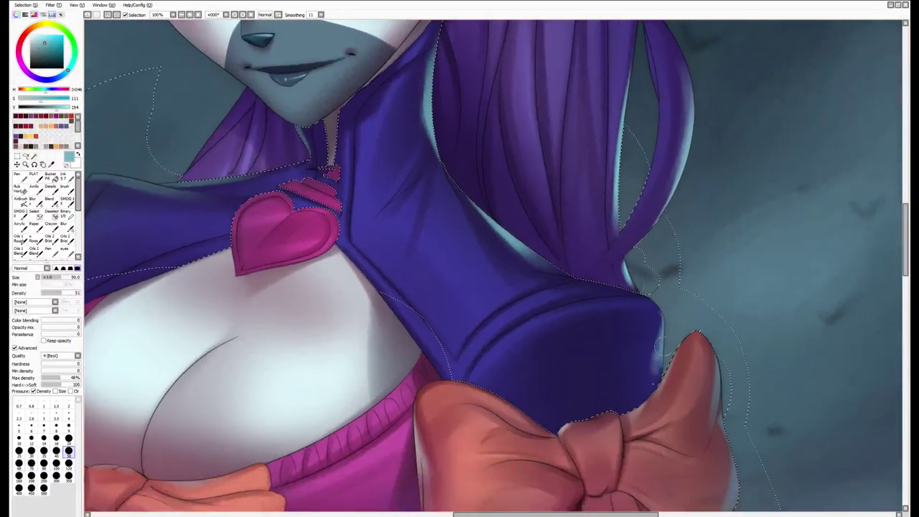
drag(657, 341, 660, 387)
Clear the selection and add light teal rim light along the sleeve bow's outer loop and ribbon tail with the brush at 40
key(ctrl+d)
scroll(659, 346, down, 3)
key(bracketleft)
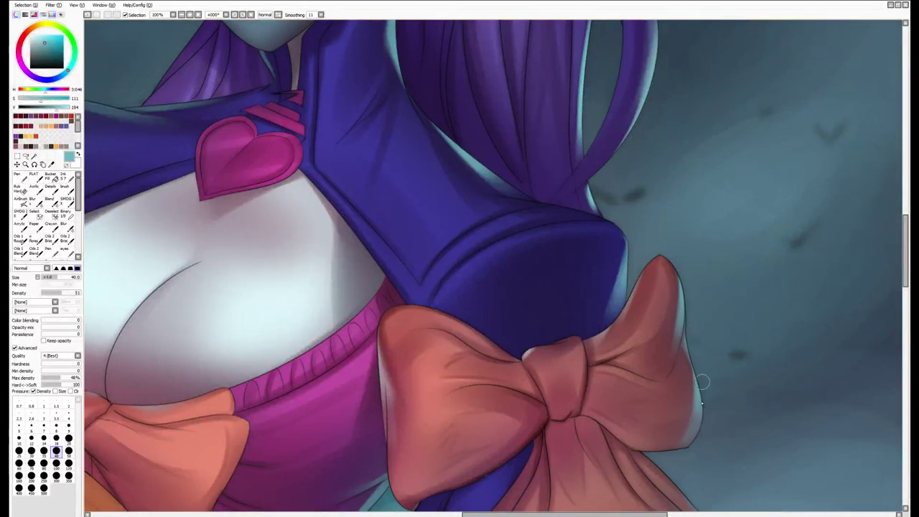
scroll(666, 414, down, 3)
scroll(675, 443, down, 5)
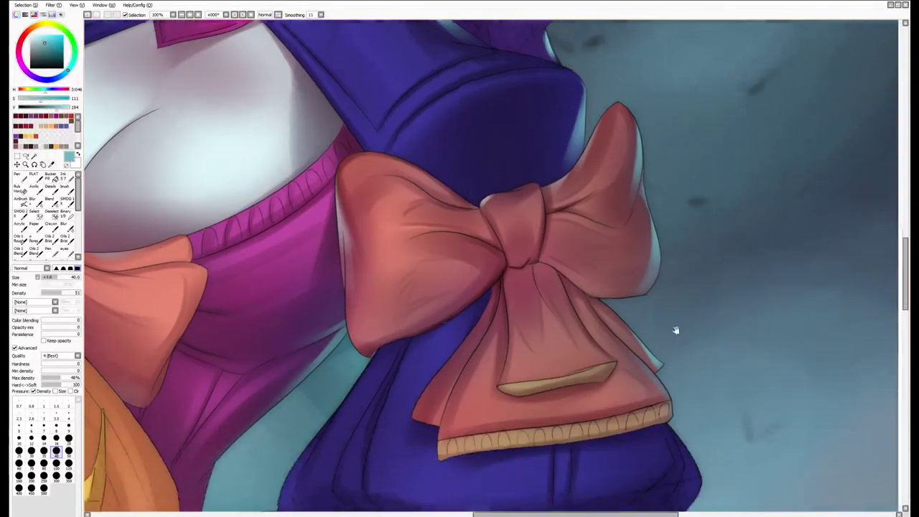
scroll(687, 304, down, 4)
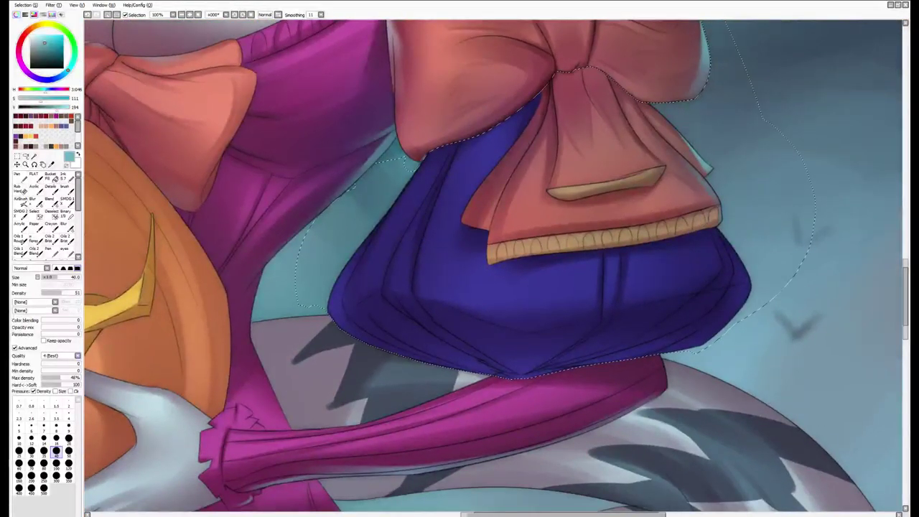
Tint the puffed sleeve's underside with sampled sleeve magenta and its outer edge with background blue, using the airbrush at 400 and 300
click(19, 489)
alt+click(514, 387)
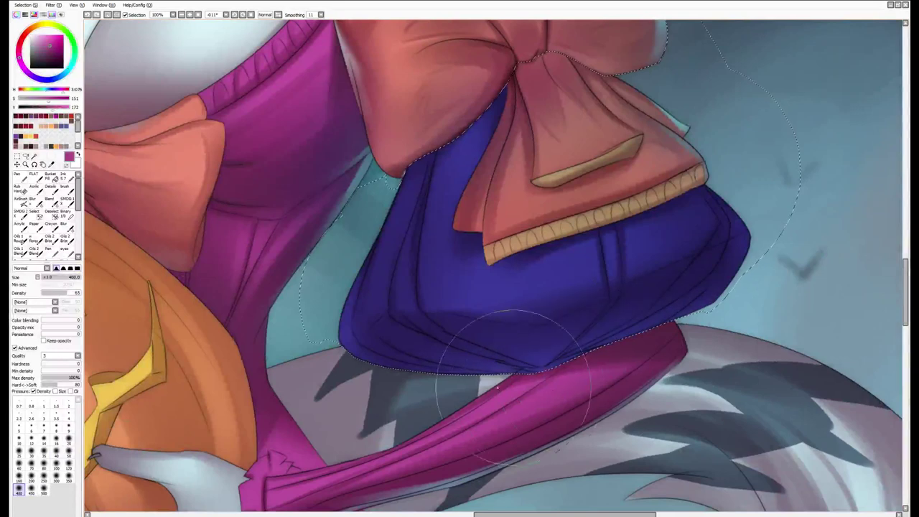
key(bracketleft)
key(bracketleft)
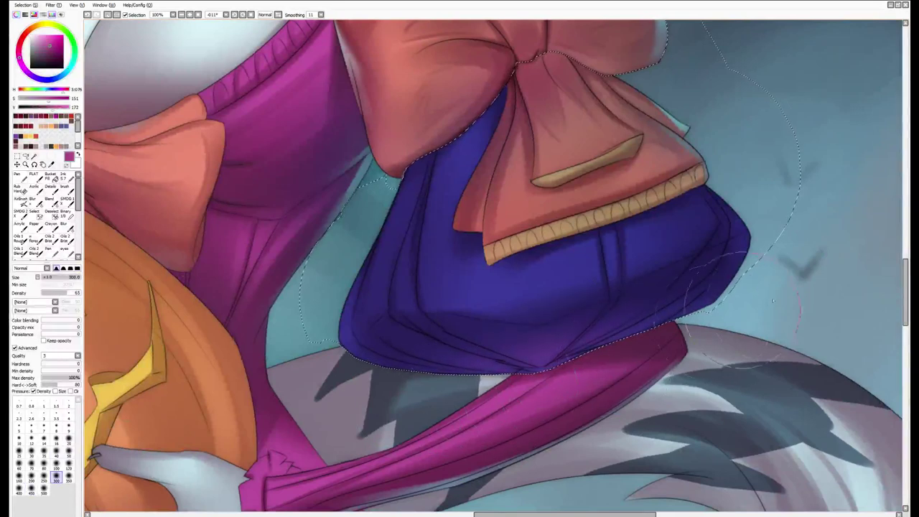
key(Home)
alt+click(747, 316)
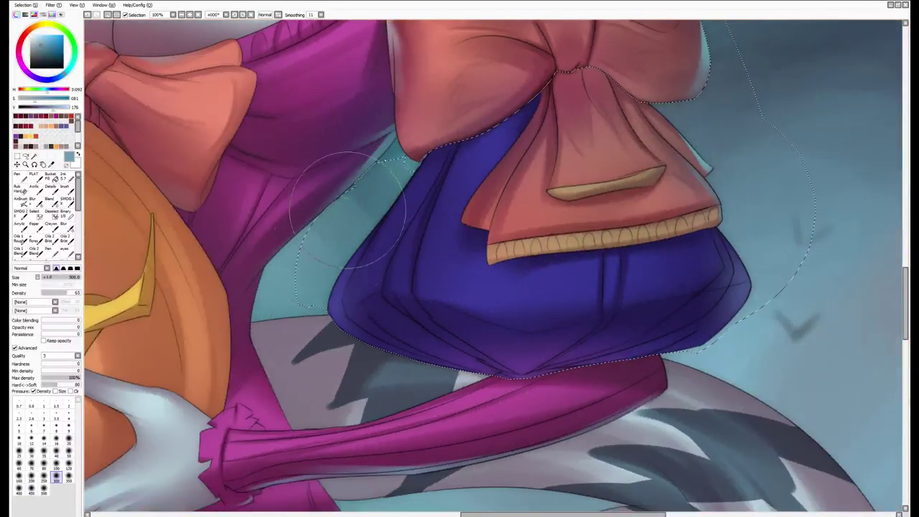
Paint thin grey-blue reflected light on the outer seams of the blue puffed sleeve with the brush at 16 and 14
key(b)
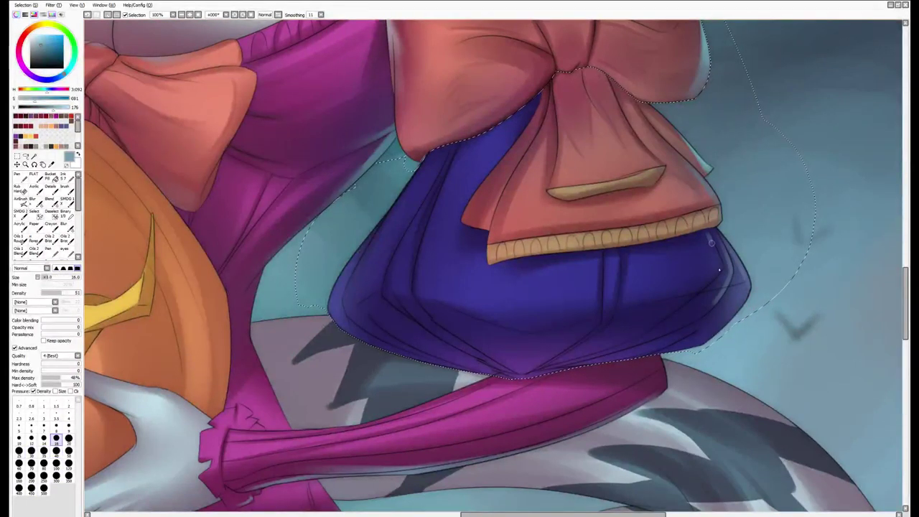
key(bracketleft)
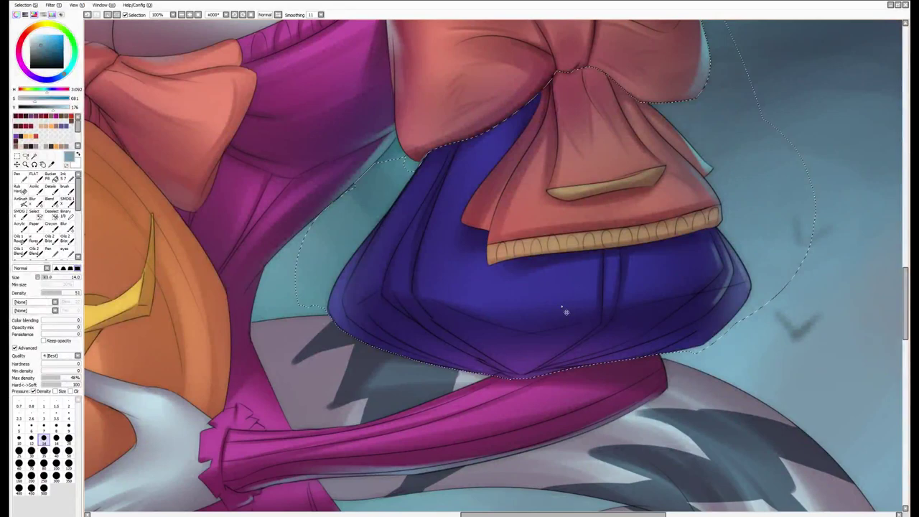
Sample a dark navy and deepen the shadows in the blue sleeve's lower inner folds with the brush at 50
alt+click(415, 288)
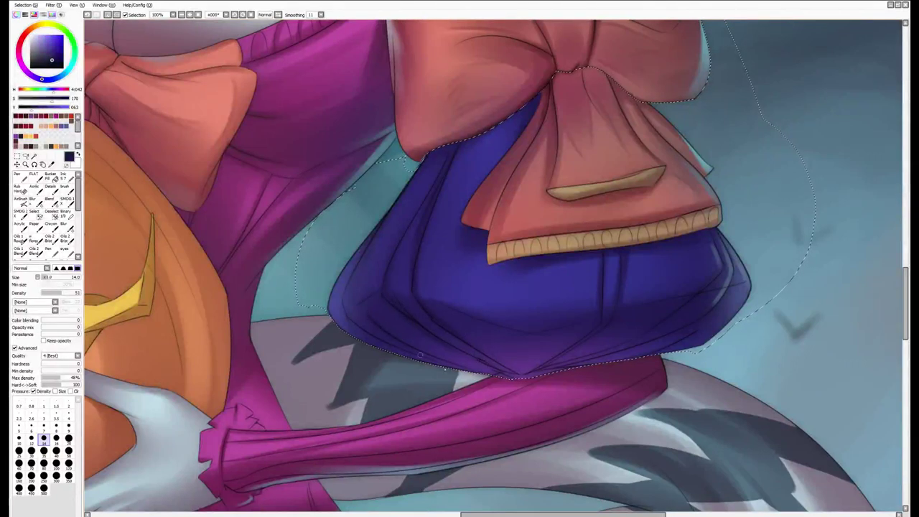
key(bracketright)
key(bracketright)
key(bracketright)
key(bracketright)
key(bracketright)
key(bracketright)
key(bracketright)
key(bracketright)
key(bracketright)
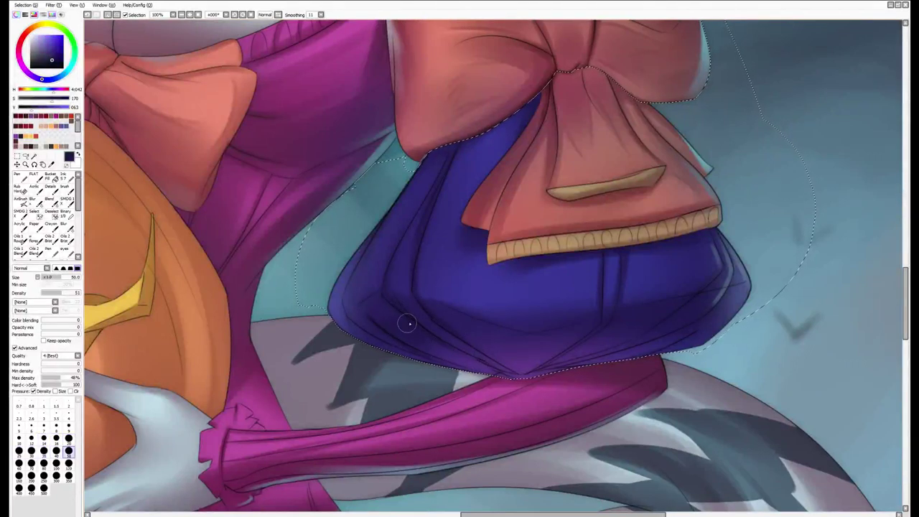
key(bracketleft)
key(bracketleft)
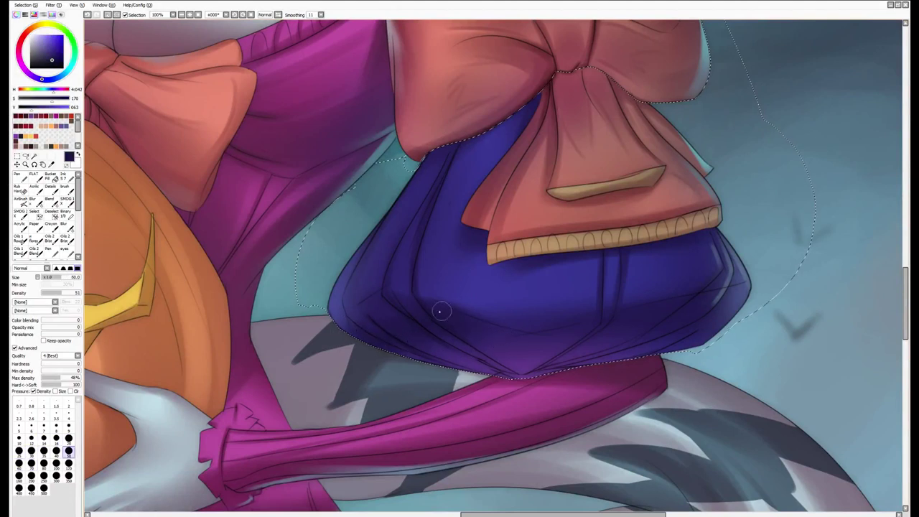
Shade the sleeve's outer folds and the area beneath the bow's gold trim with dark navy at 40 and 35
key(bracketleft)
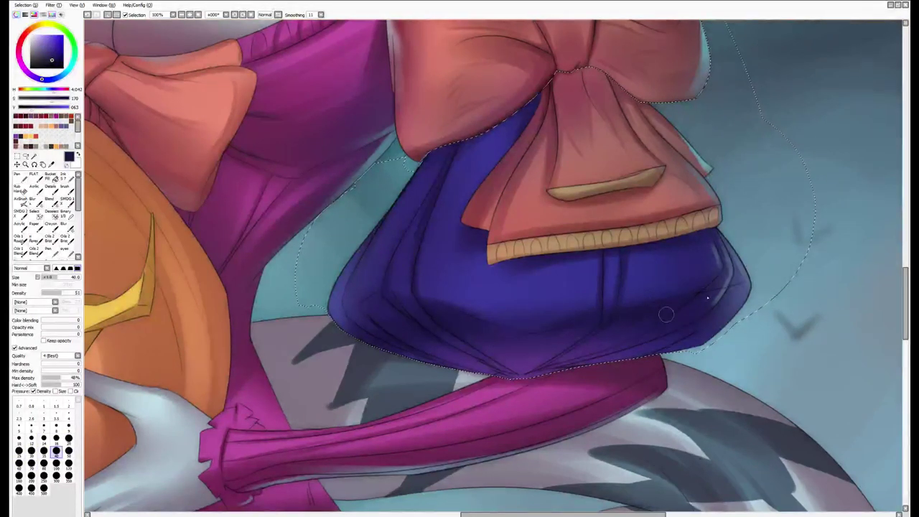
key(bracketleft)
key(bracketleft)
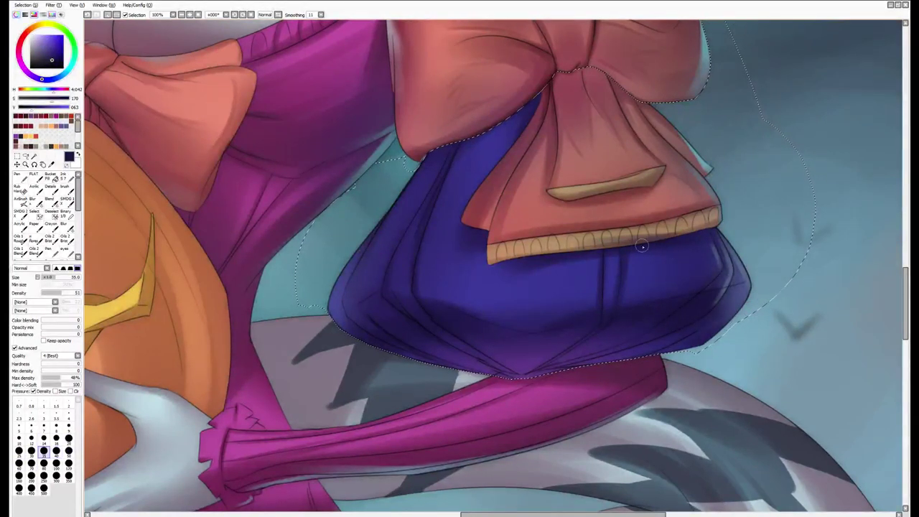
Darken the upper blue sleeve where it meets the large bow's loop, using the brush at 20, 40 and 30
scroll(695, 249, up, 3)
key(bracketleft)
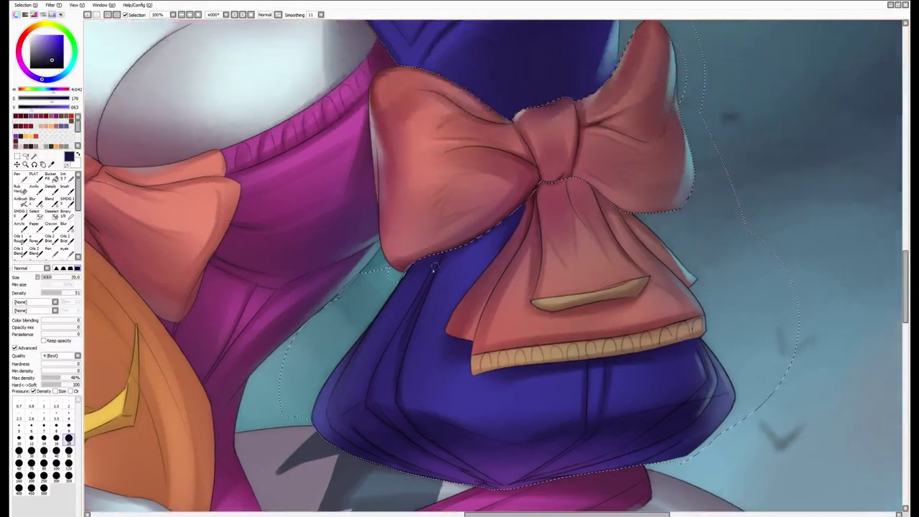
key(bracketright)
key(bracketright)
key(bracketright)
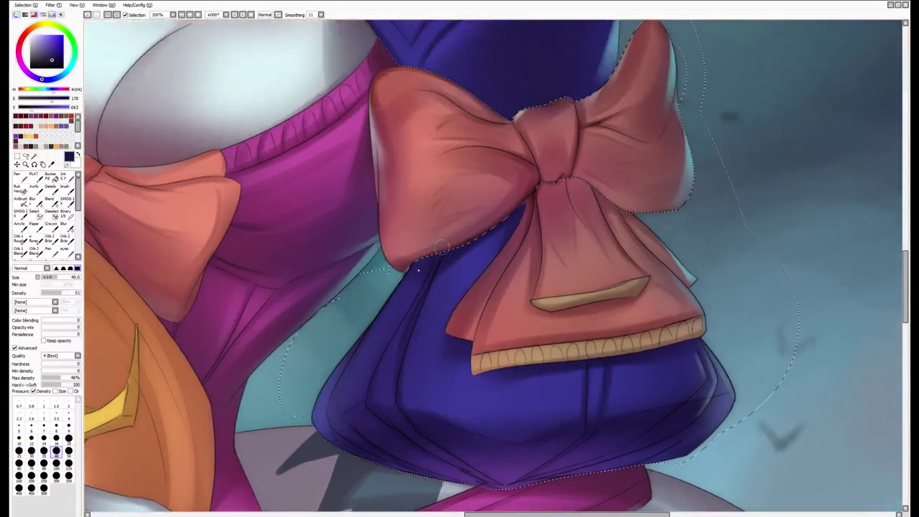
key(bracketleft)
key(bracketleft)
scroll(465, 282, up, 3)
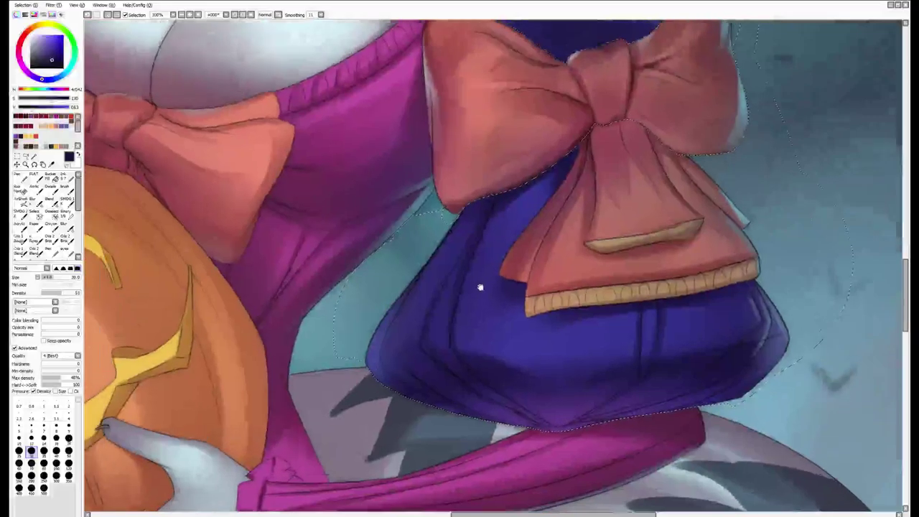
Sample a light blue-violet and paint a soft highlight across the cape's far panel with the brush at 60
scroll(603, 350, down, 3)
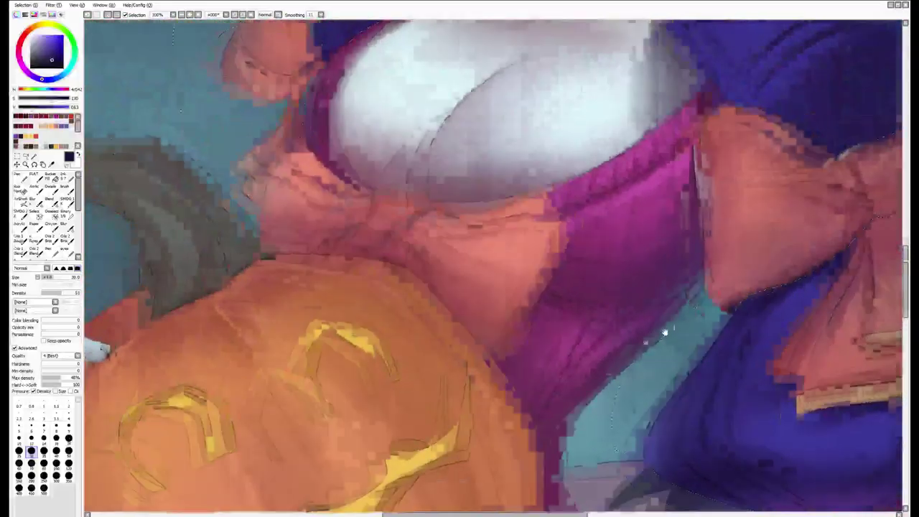
drag(603, 349, 519, 384)
scroll(519, 386, up, 5)
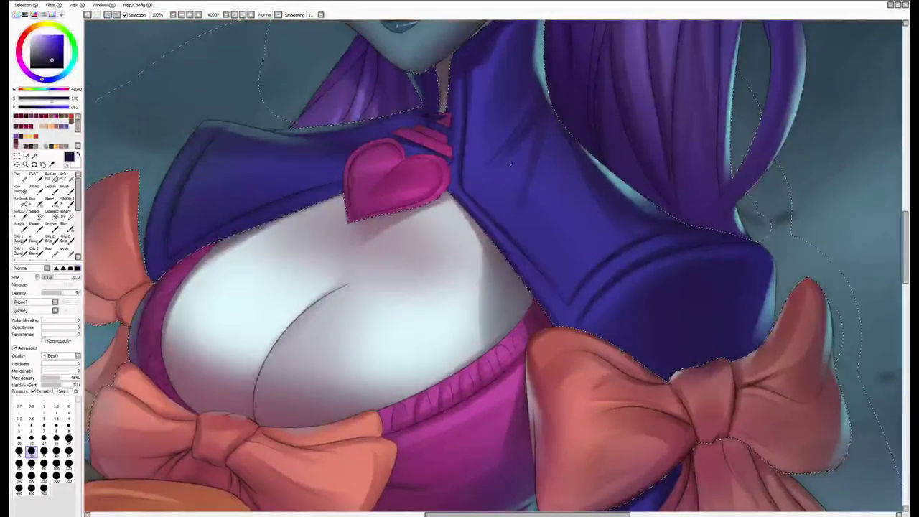
alt+click(303, 170)
alt+click(303, 170)
key(bracketright)
key(bracketleft)
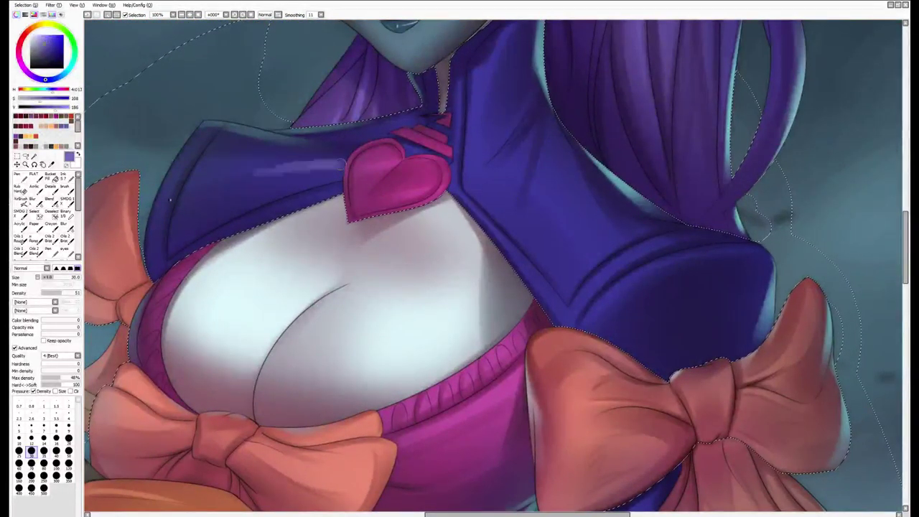
drag(303, 170, 276, 248)
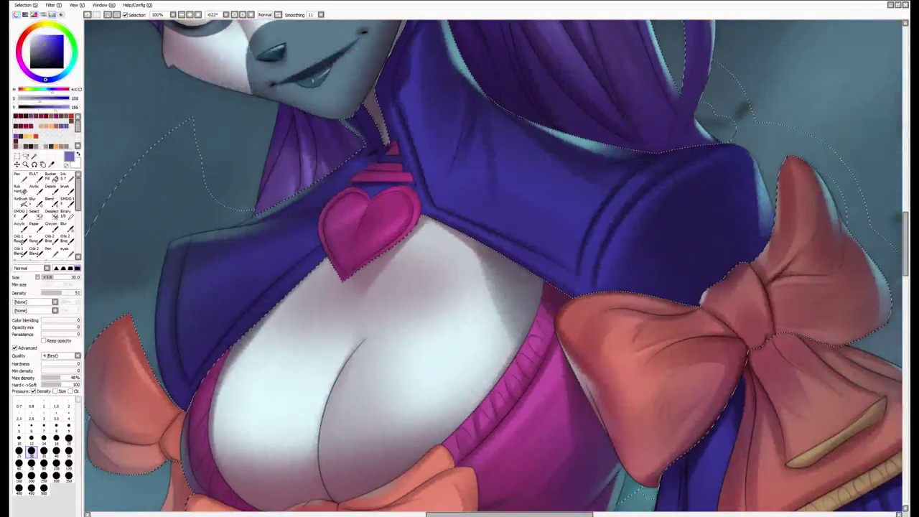
key(bracketright)
key(bracketright)
key(bracketright)
mouse_move(329, 231)
mouse_down()
mouse_move(183, 297)
mouse_move(281, 248)
mouse_move(235, 277)
mouse_move(150, 301)
mouse_move(289, 250)
mouse_up()
Build up light blue-violet highlights across the cape's near shoulder panel with the brush at 60 and 70
mouse_move(488, 188)
mouse_down()
mouse_move(535, 205)
mouse_move(557, 195)
mouse_up()
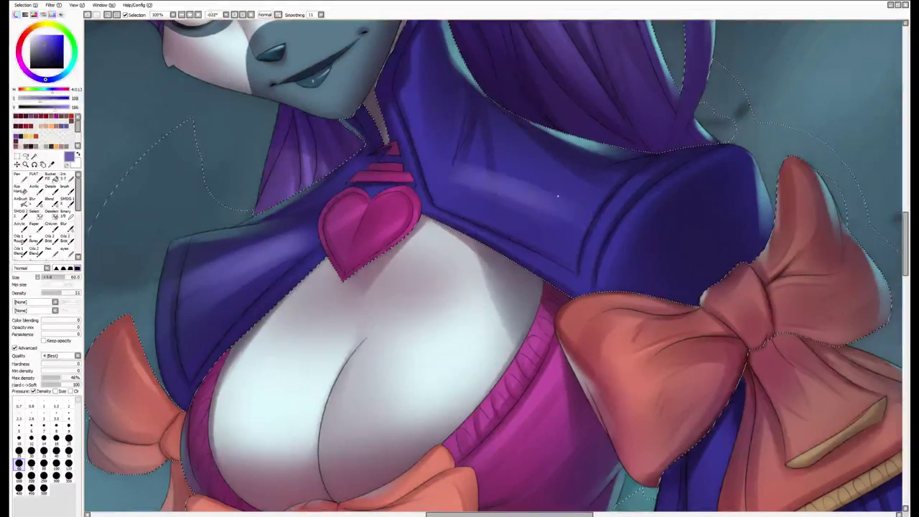
drag(481, 169, 564, 188)
drag(467, 191, 575, 230)
drag(503, 215, 452, 273)
mouse_move(532, 204)
mouse_down()
mouse_move(442, 209)
mouse_move(483, 195)
mouse_up()
key(bracketright)
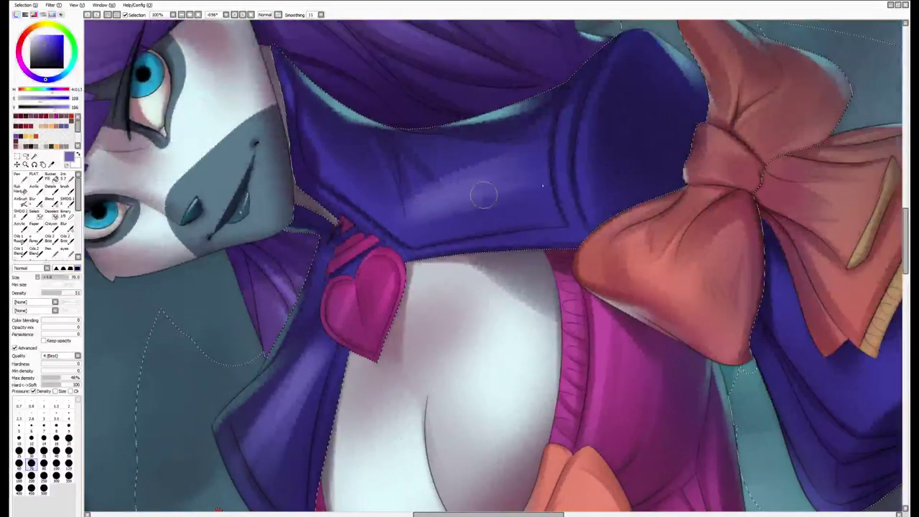
Soften the highlights on both cape panels with the eraser at size 120, reducing its density to 44
key(e)
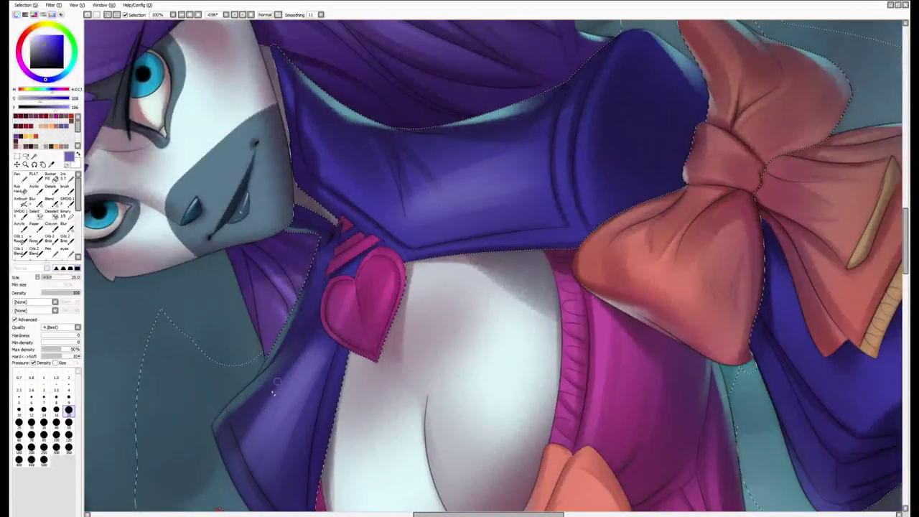
key(bracketright)
key(bracketright)
key(bracketright)
key(bracketright)
key(bracketright)
key(bracketright)
key(bracketright)
key(bracketright)
key(bracketright)
key(bracketright)
drag(216, 442, 318, 400)
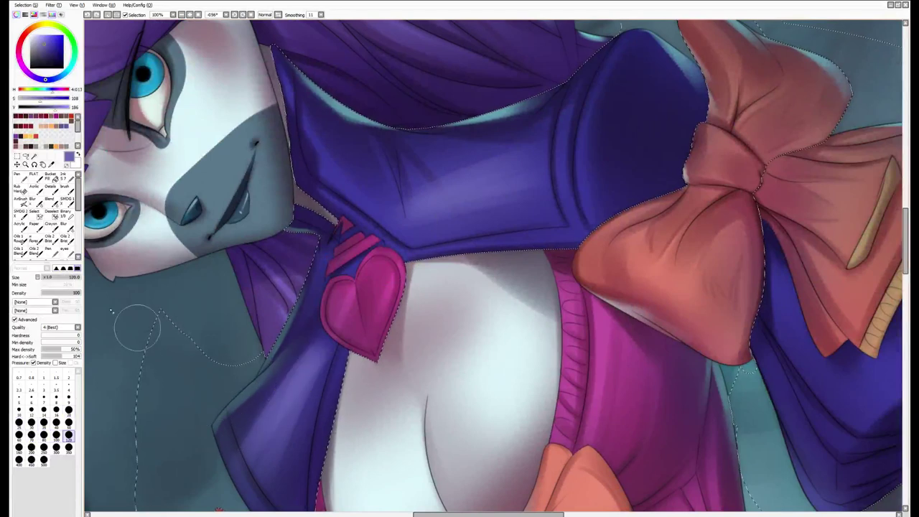
click(59, 293)
mouse_move(236, 416)
mouse_down()
mouse_move(295, 327)
mouse_move(293, 463)
mouse_move(323, 428)
mouse_move(251, 384)
mouse_move(223, 428)
mouse_move(298, 460)
mouse_up()
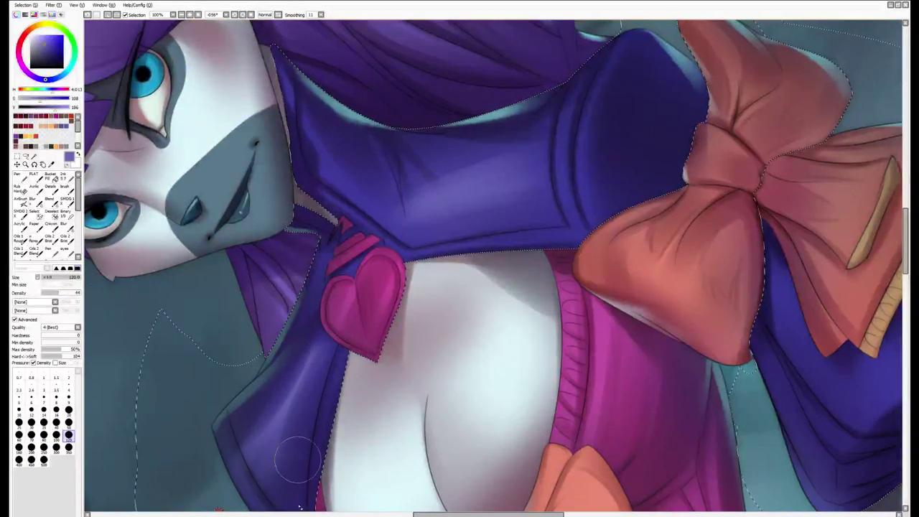
Add crisp light blue-violet highlights along the near shoulder's curved double seam with the brush at 20, 14 and 16
key(End)
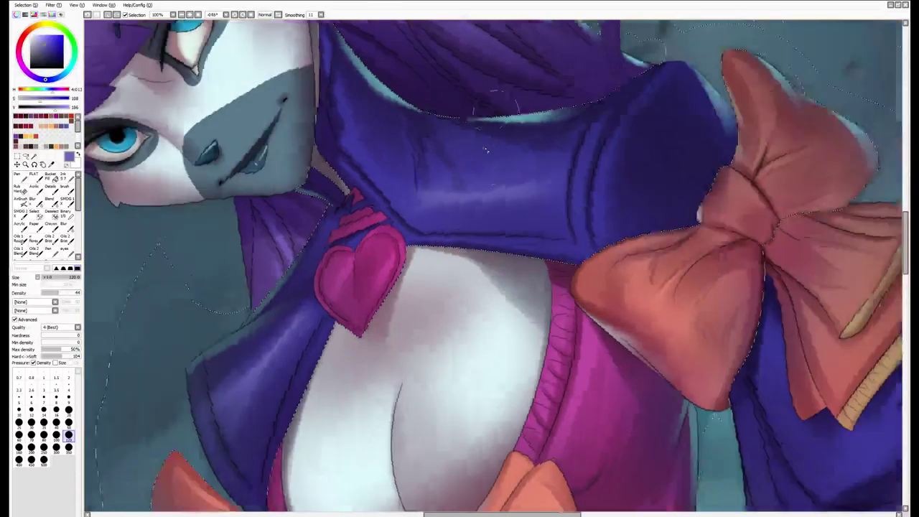
key(Delete)
key(b)
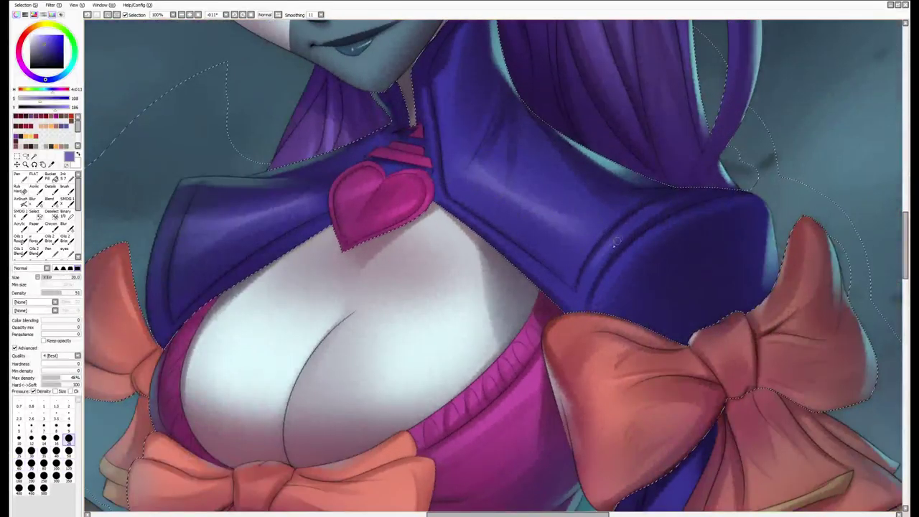
drag(636, 253, 617, 273)
mouse_move(647, 237)
mouse_down()
mouse_move(606, 283)
mouse_move(643, 242)
mouse_up()
key(])
key(bracketleft)
key(bracketleft)
key(bracketleft)
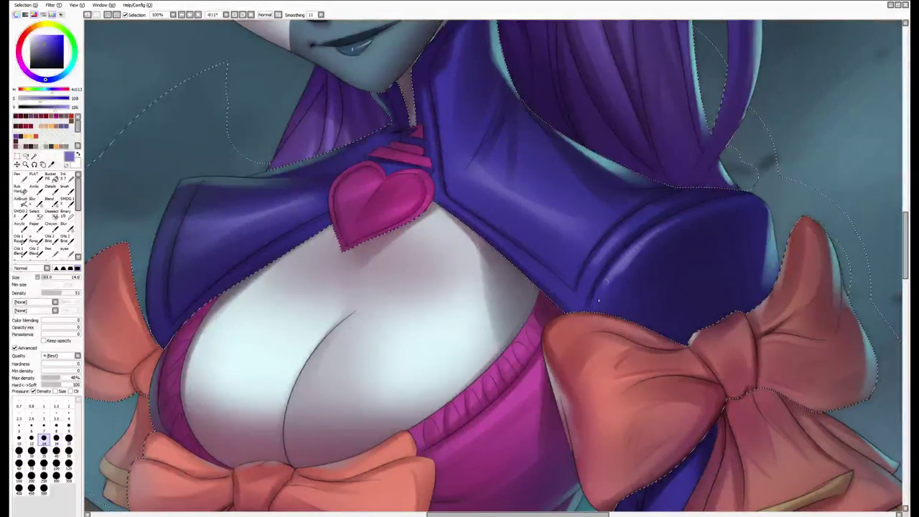
key(bracketright)
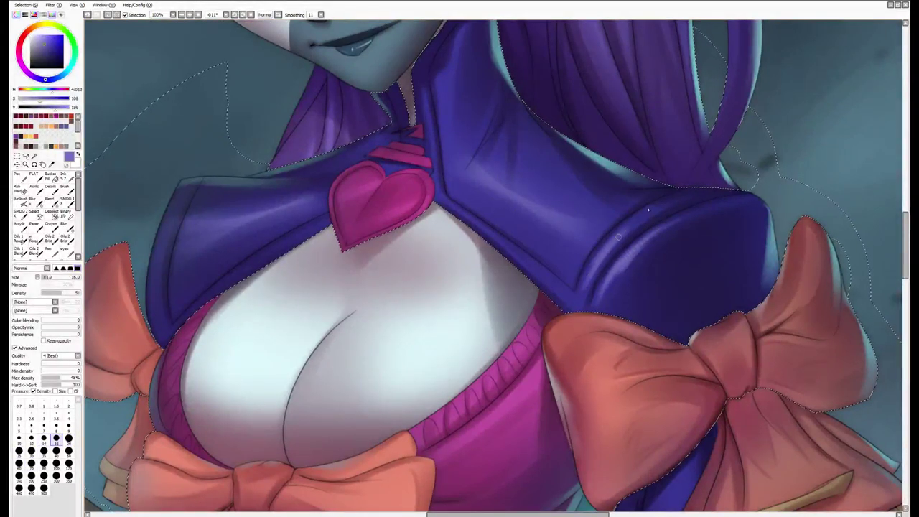
Highlight the cape's far edge band at 12 and 14, and the collar's fold creases at 10
key(bracketleft)
key(bracketleft)
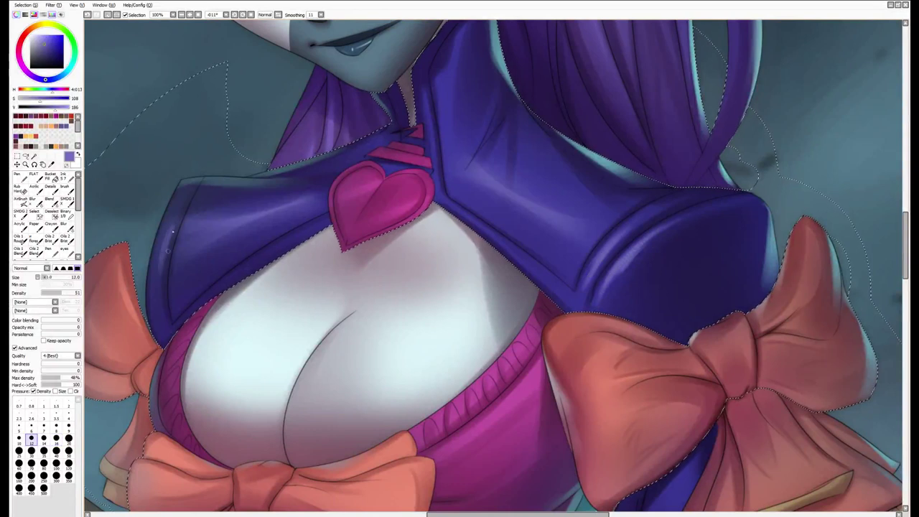
key(bracketright)
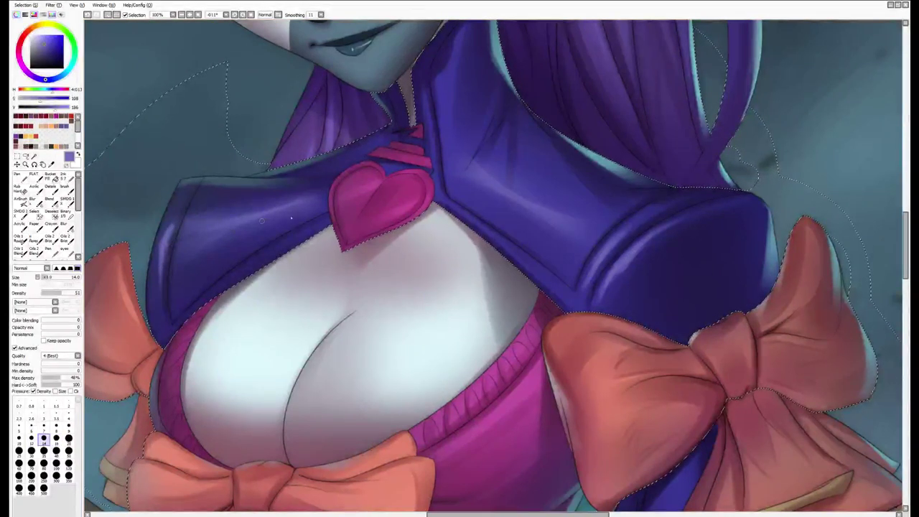
key(bracketleft)
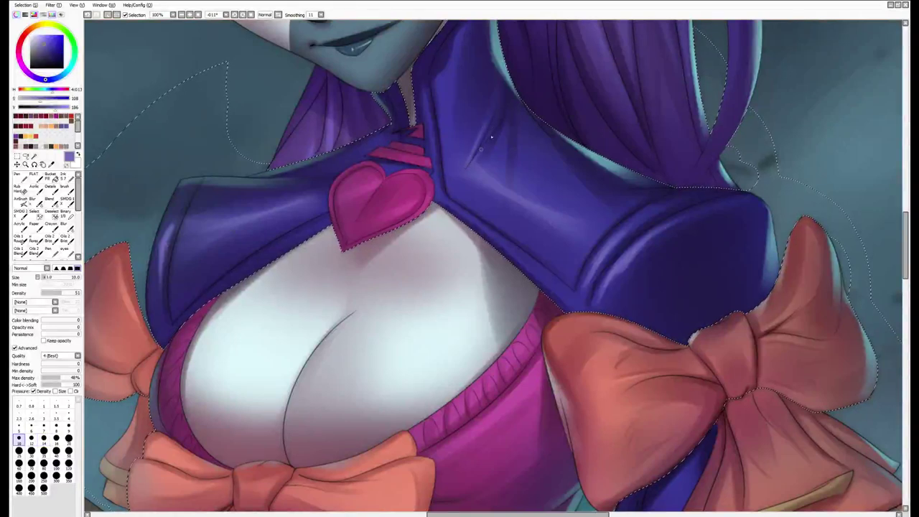
drag(438, 203, 446, 260)
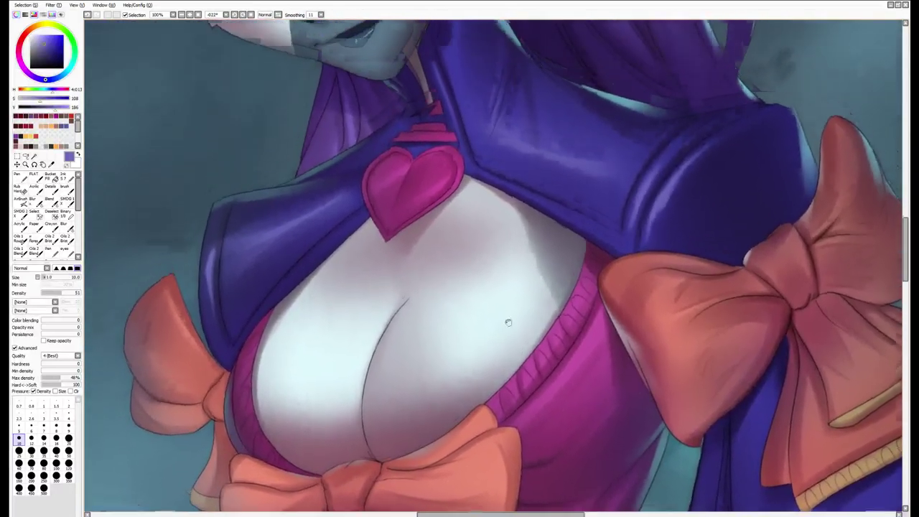
Sample a light pink and paint highlights on the heart brooch and the straps above it at 9 and 10
alt+click(404, 305)
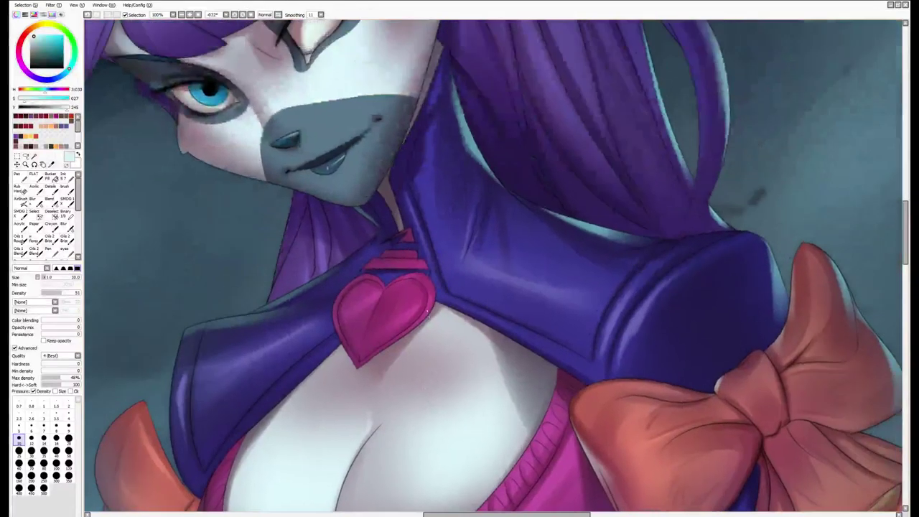
alt+click(366, 300)
alt+click(402, 320)
key(bracketleft)
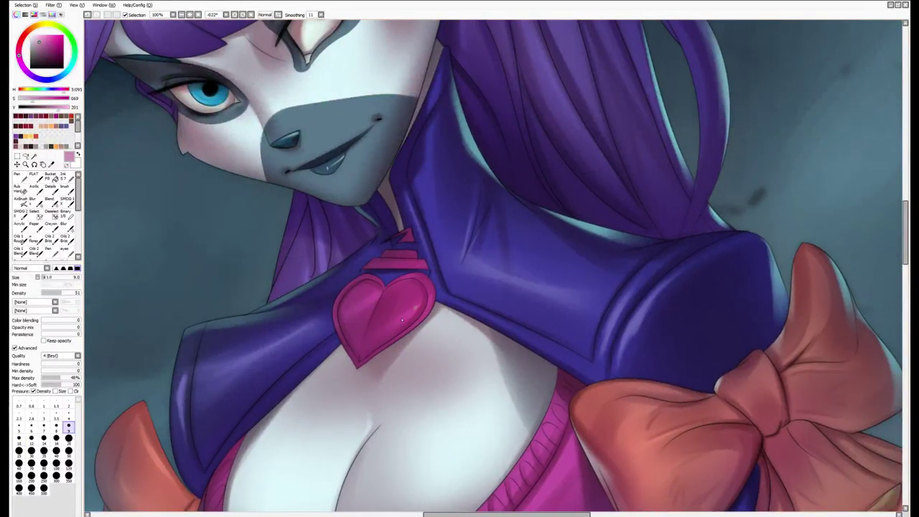
key(bracketright)
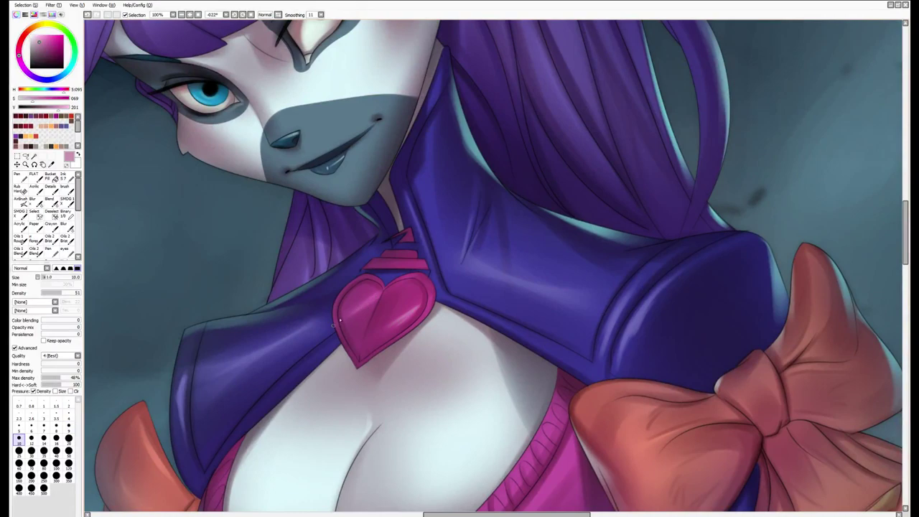
drag(340, 319, 431, 359)
Resample the cape's light blue-violet and refine highlights along the shoulder seams and the cape's front hem at 10 and 12
scroll(430, 359, down, 5)
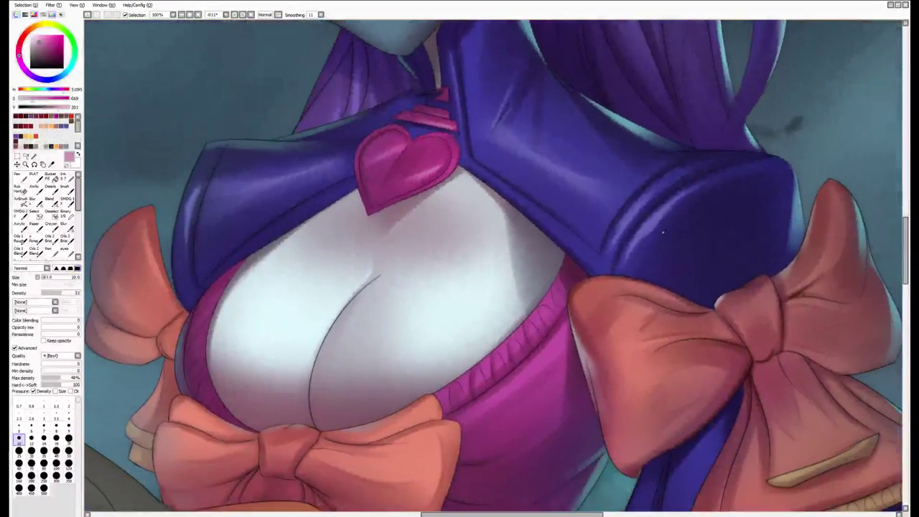
alt+click(630, 259)
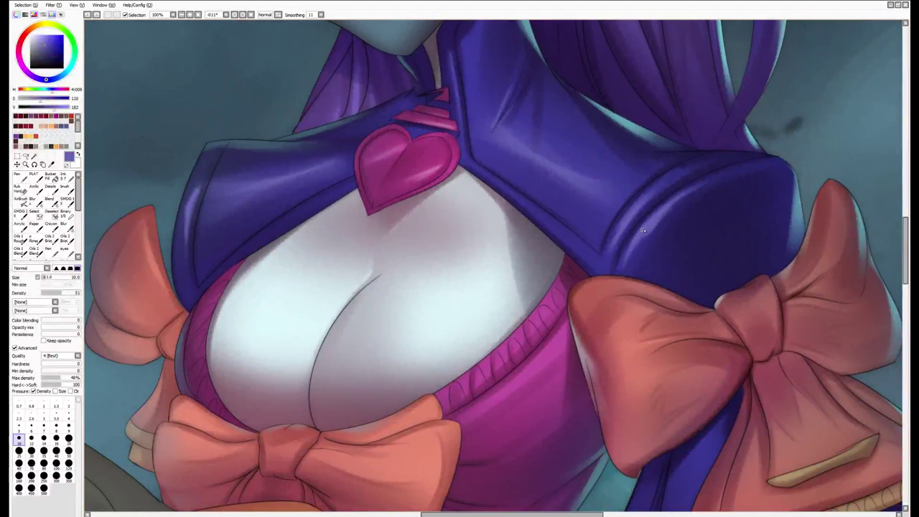
key(bracketright)
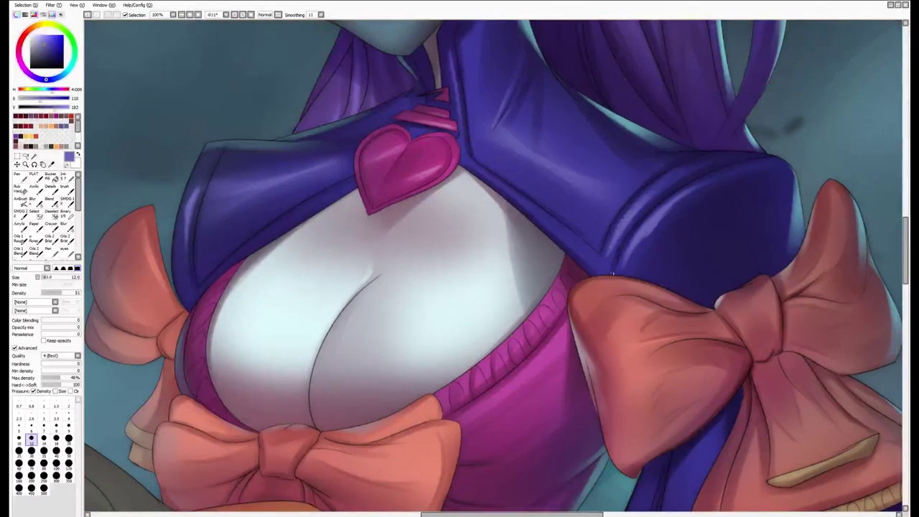
key(End)
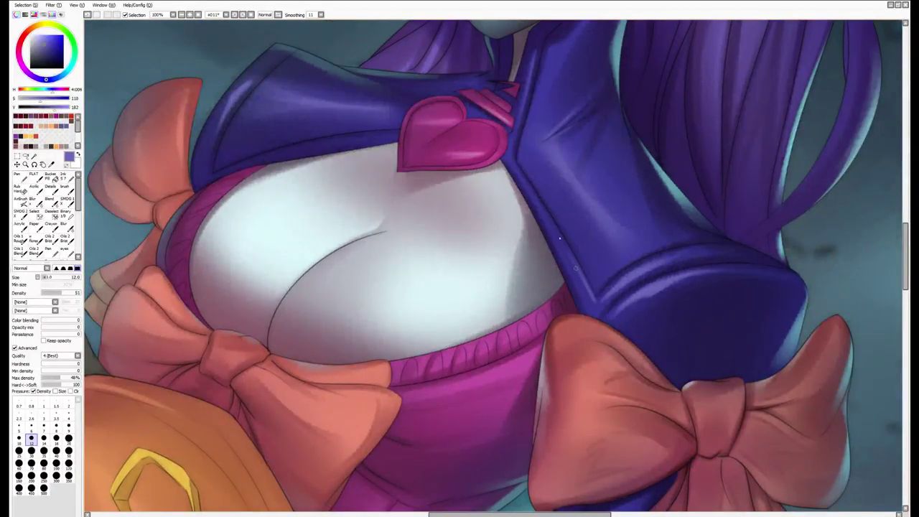
drag(567, 249, 339, 251)
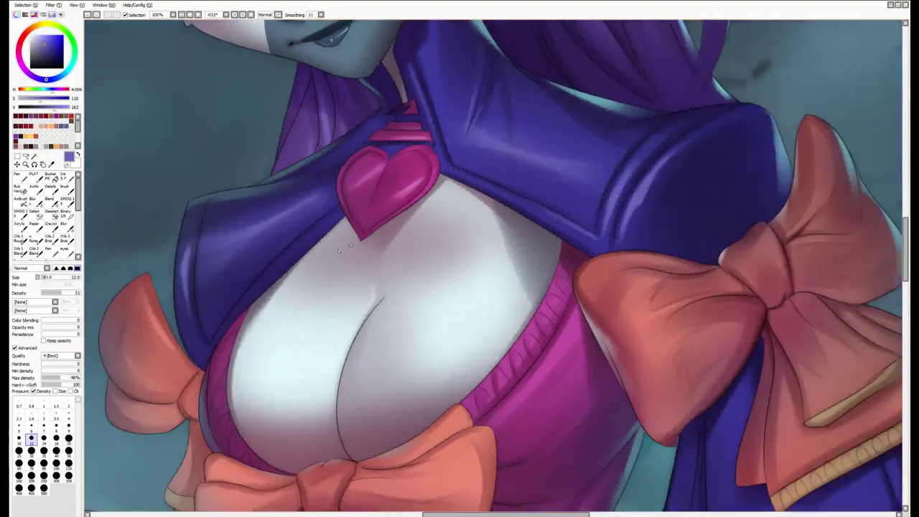
Select the fur areas of the tail, hands and chest, and reset the canvas rotation to 0°
drag(343, 204, 455, 230)
drag(486, 329, 407, 269)
scroll(407, 269, down, 10)
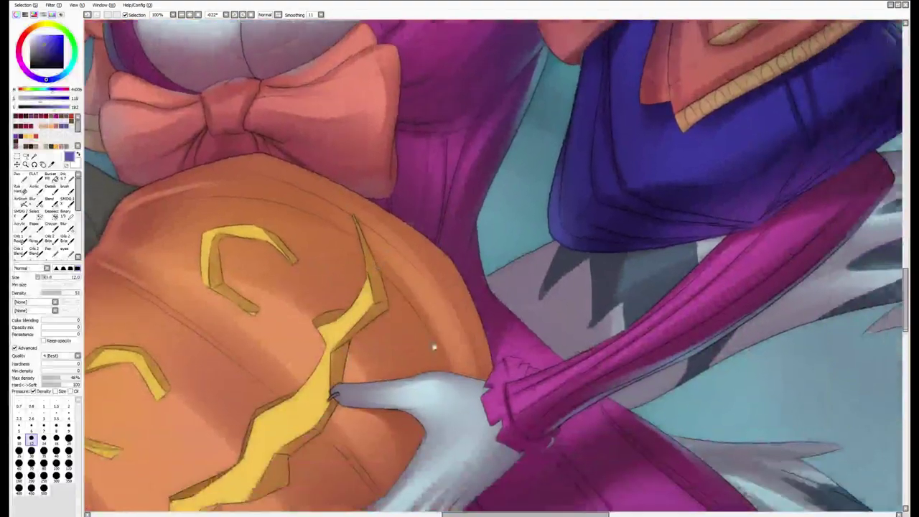
scroll(407, 327, up, 10)
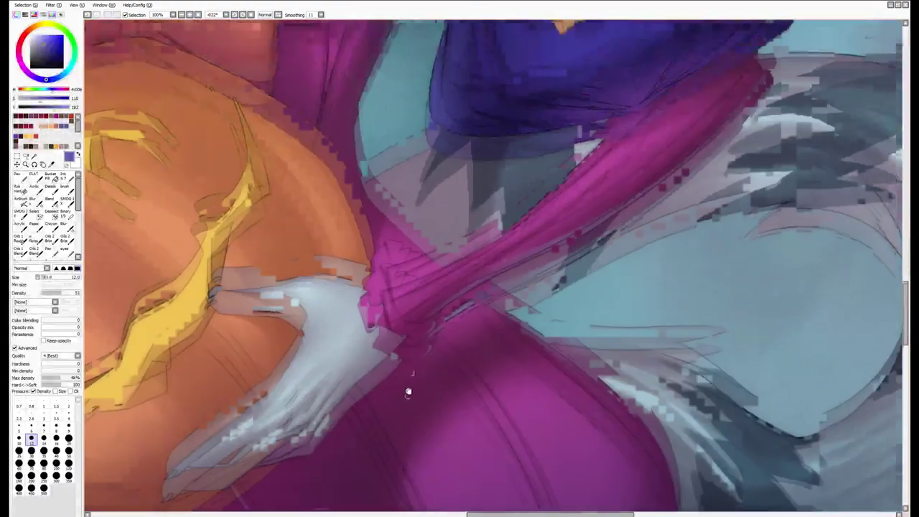
scroll(369, 260, down, 5)
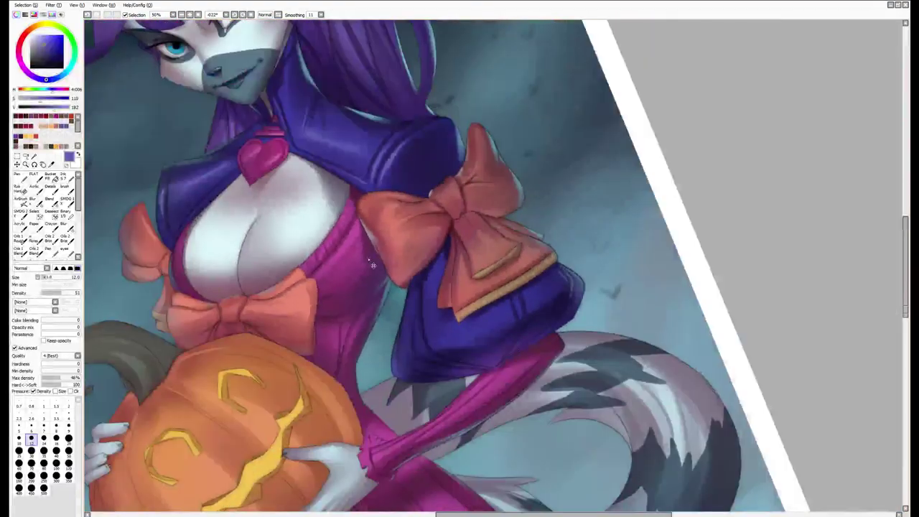
scroll(392, 295, up, 4)
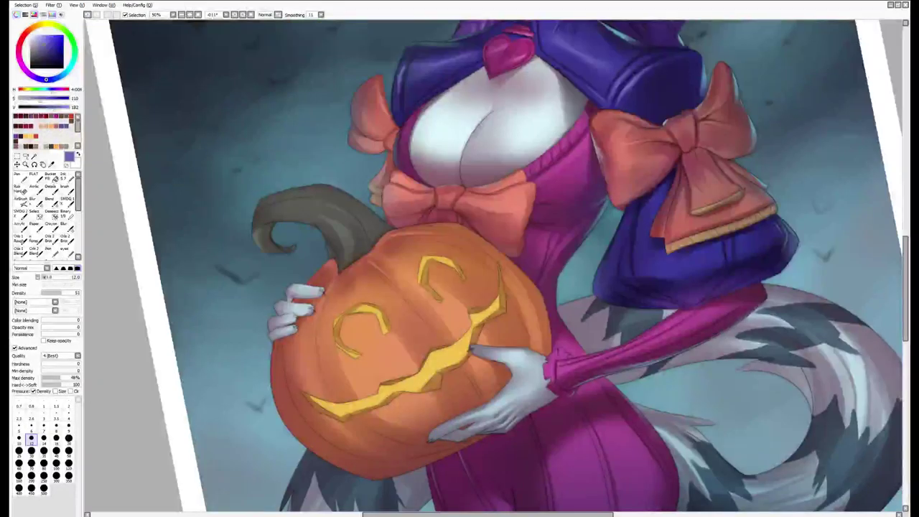
key(ctrl+shift+a)
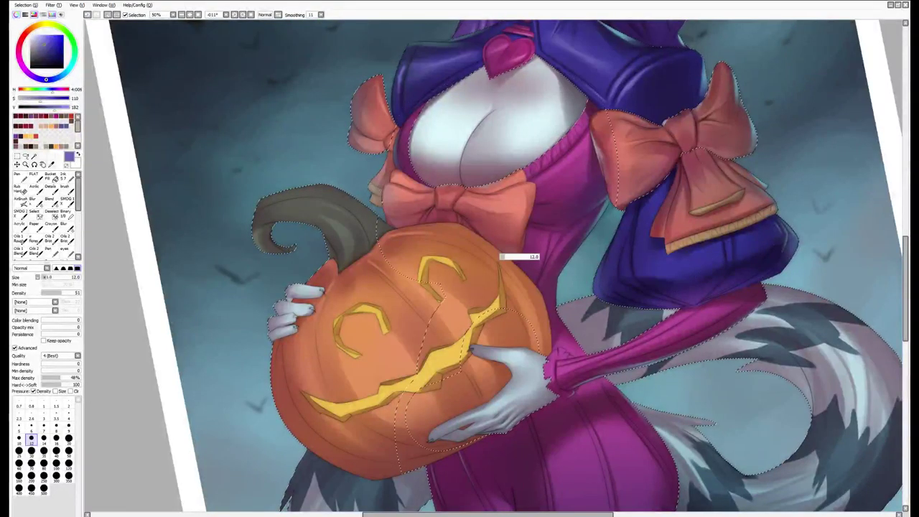
key(Home)
scroll(327, 327, down, 2)
scroll(327, 327, down, 1)
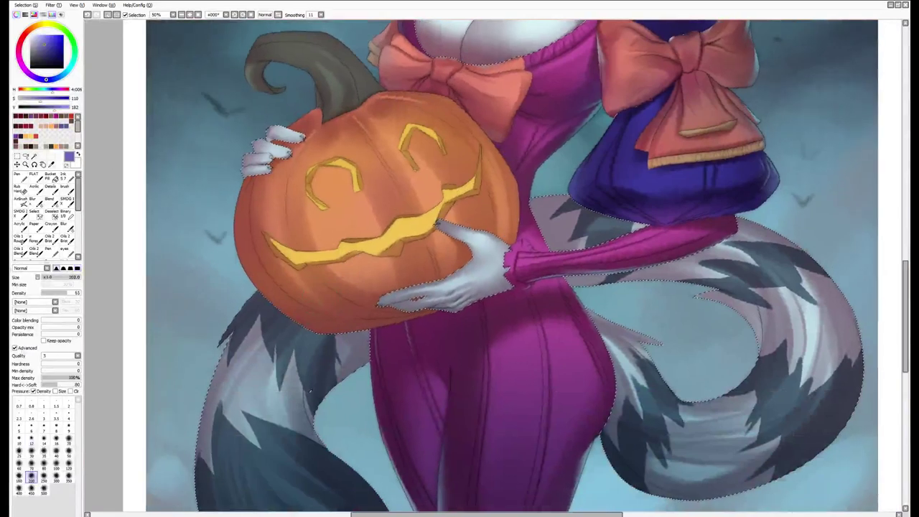
Airbrush soft dark blue-grey shadows over the selected fur of the tail and hands at brush sizes 450 and 500
key(b)
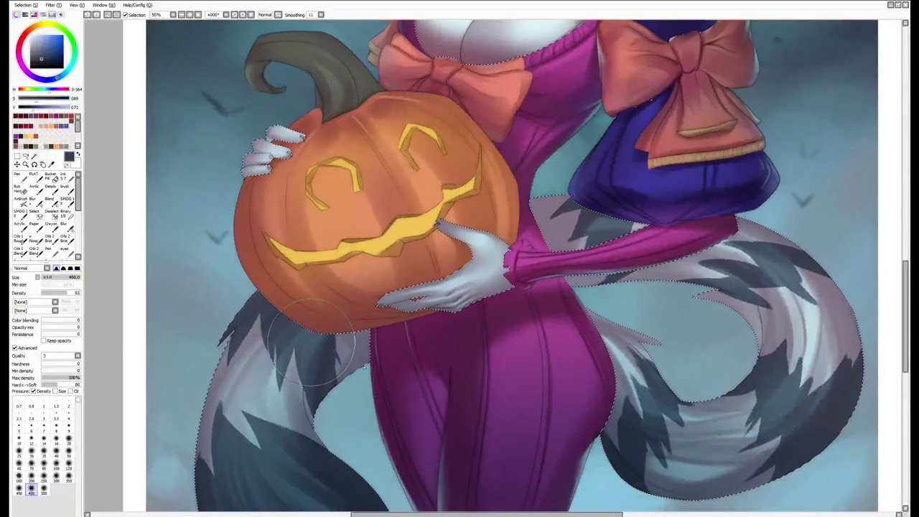
key(bracketright)
key(bracketright)
key(bracketright)
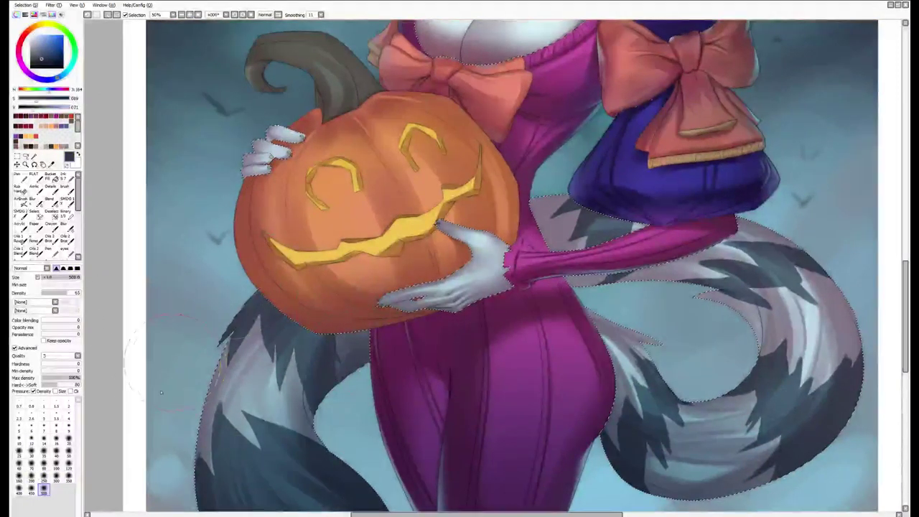
scroll(216, 374, down, 2)
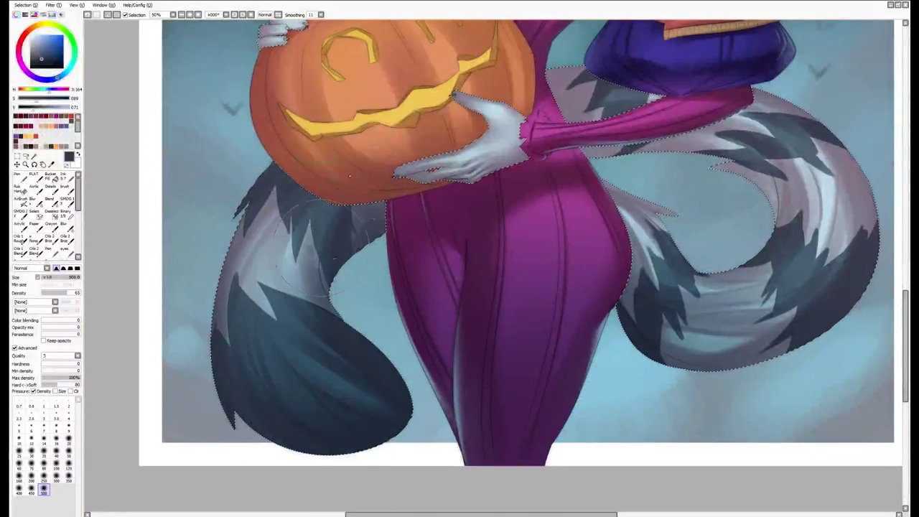
drag(327, 259, 205, 352)
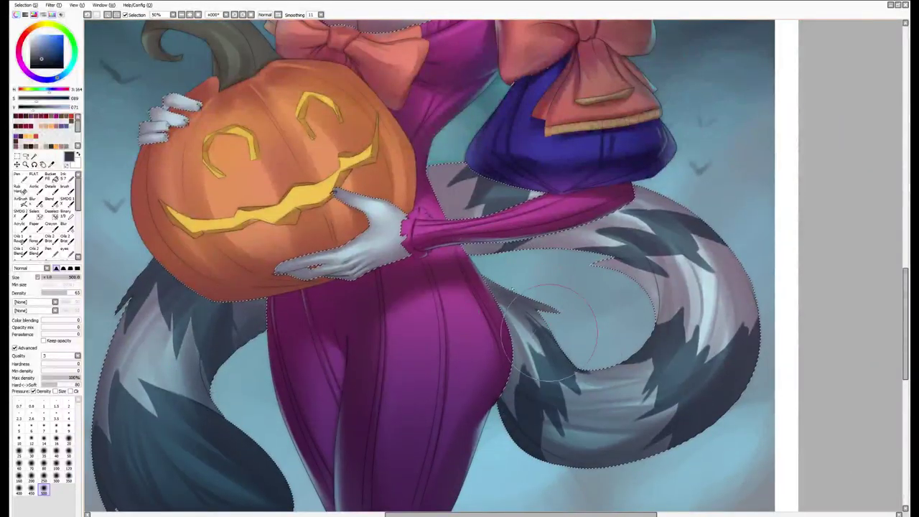
drag(449, 269, 429, 334)
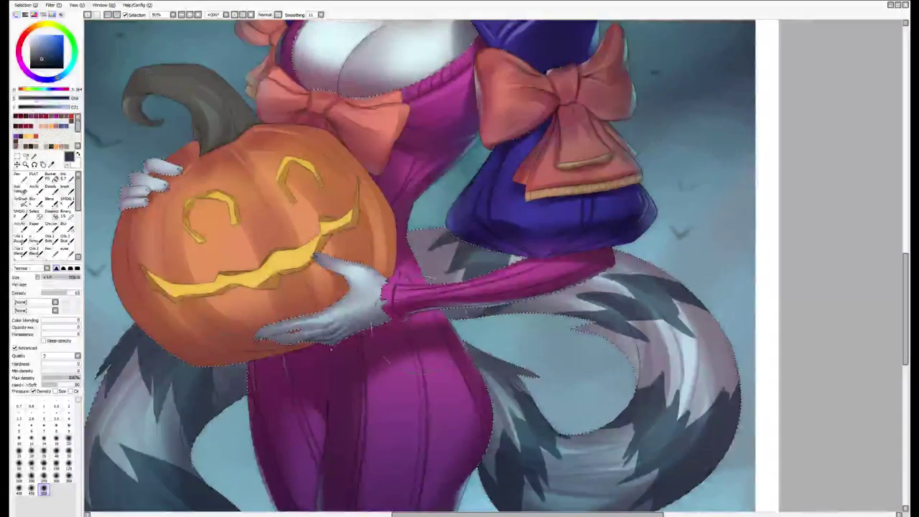
drag(352, 316, 449, 348)
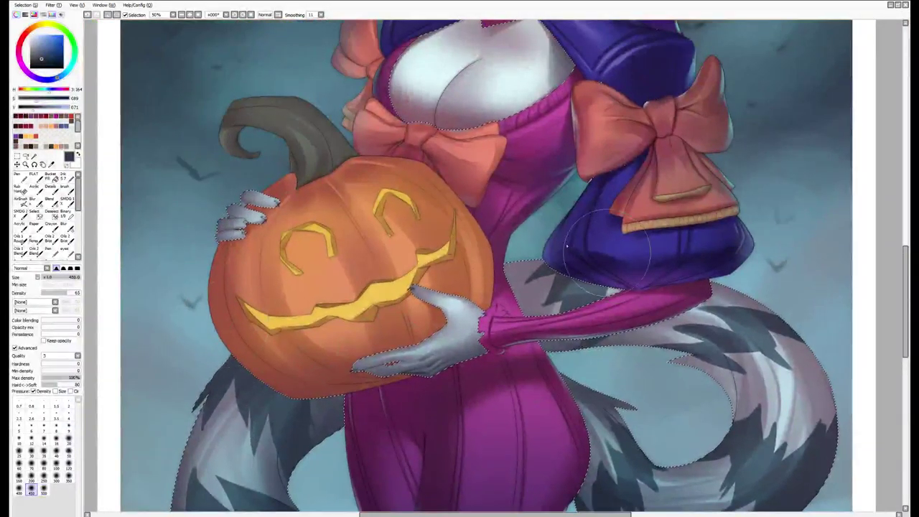
drag(607, 247, 528, 197)
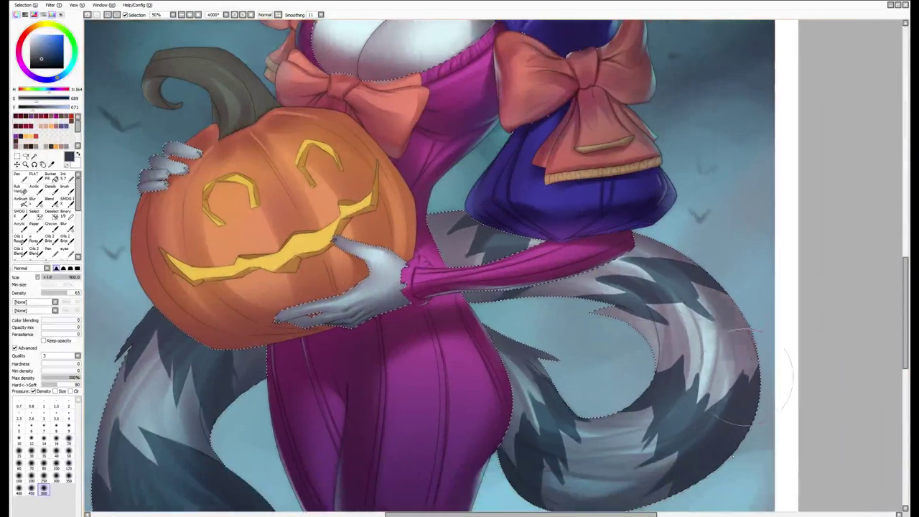
drag(761, 373, 386, 351)
Set the brush size to 50 and choose a light cyan with value 255 for the tail's edge light
scroll(659, 296, up, 3)
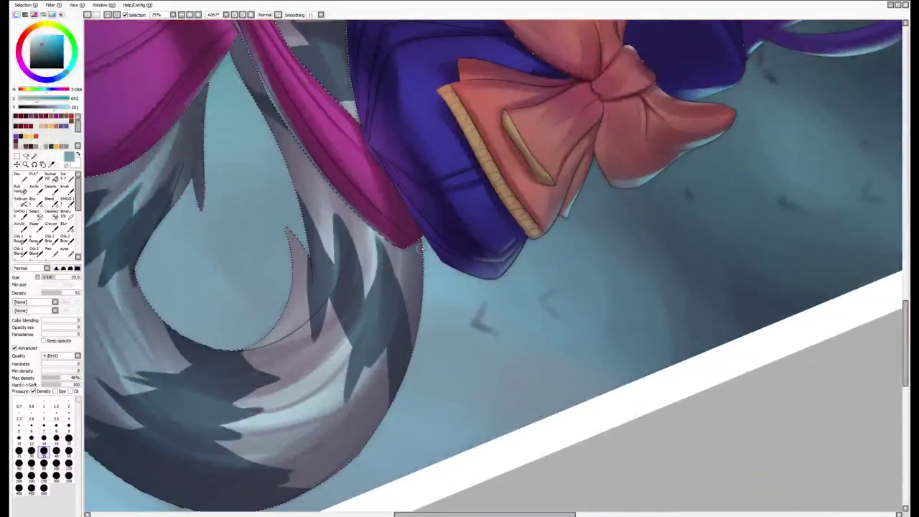
click(68, 450)
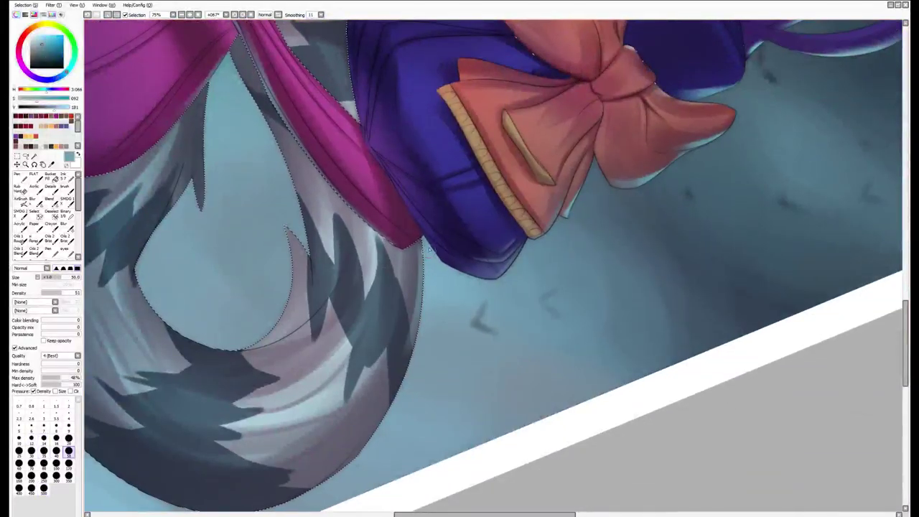
click(42, 34)
click(67, 73)
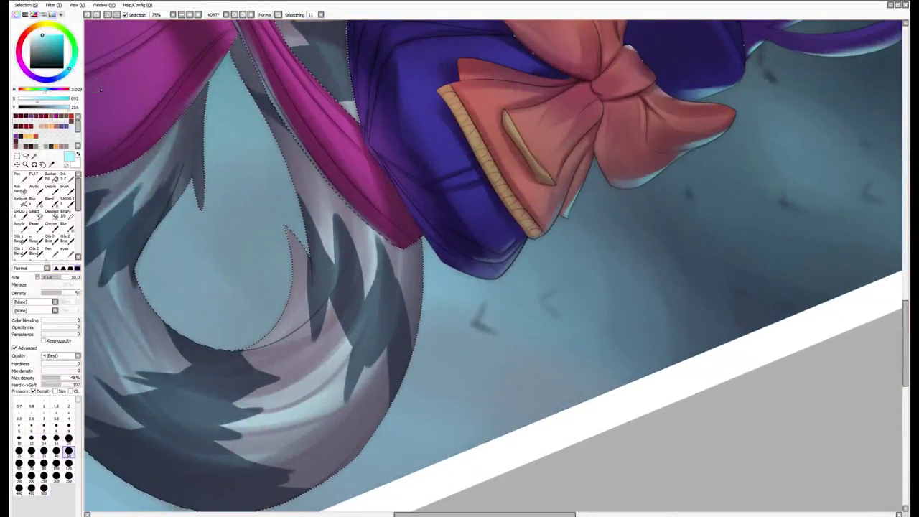
Paint a light cyan rim light along the curled tail's outer edge and soften it with a 160 px airbrush
mouse_move(431, 284)
mouse_down()
mouse_move(404, 375)
mouse_move(439, 257)
mouse_move(345, 470)
mouse_up()
key(b)
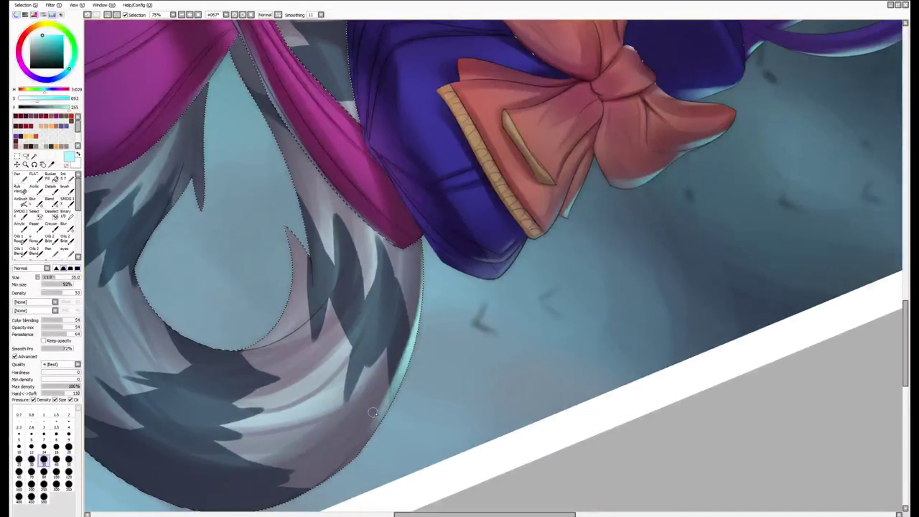
key(a)
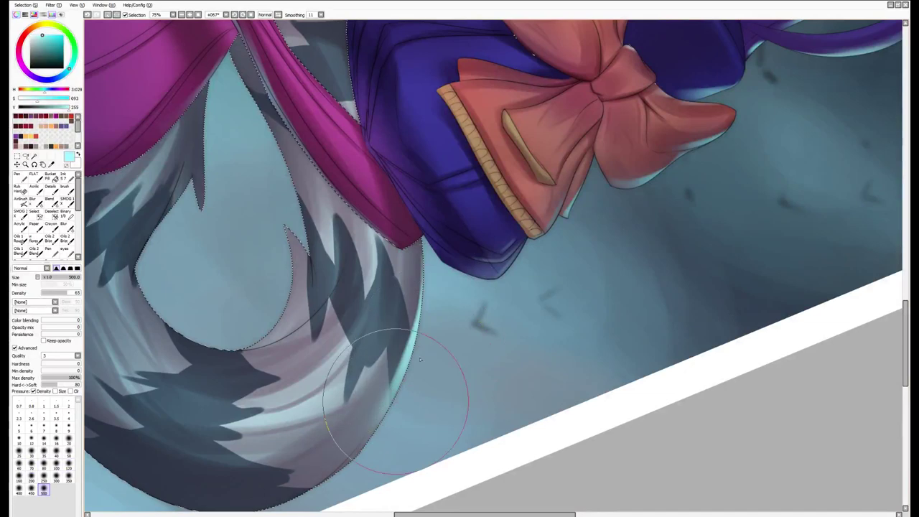
key(bracketleft)
key(bracketleft)
key(bracketleft)
key(bracketleft)
key(bracketleft)
key(bracketleft)
key(bracketleft)
key(Delete)
key(Delete)
key(Delete)
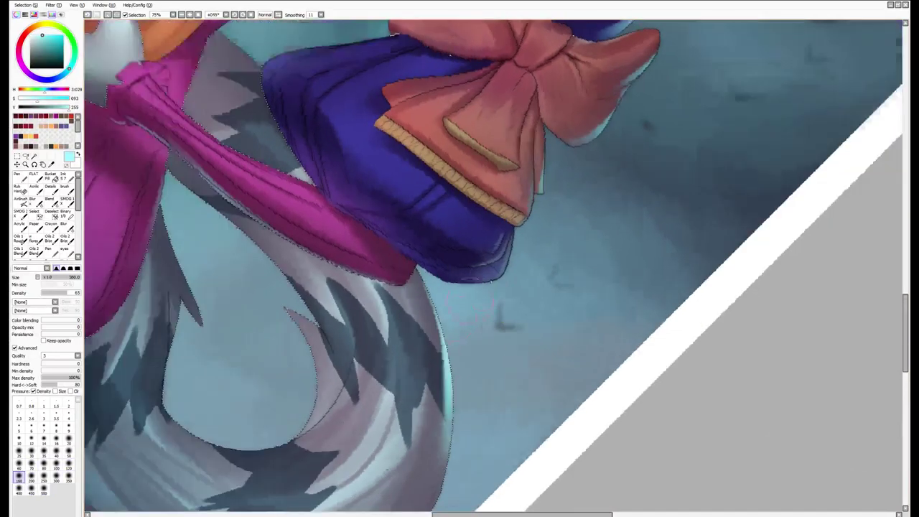
Add a thin cyan rim light along the hip beside the tail, reducing the brush to 16 px
key(n)
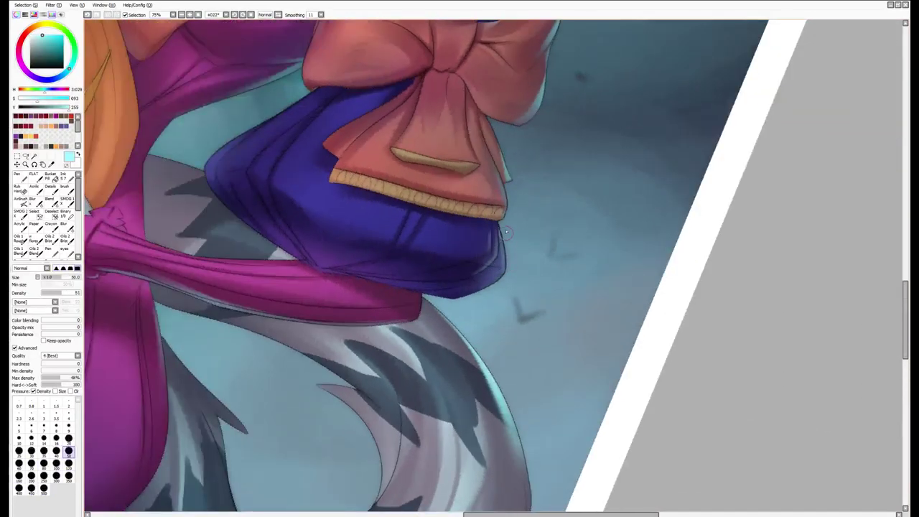
key(bracketleft)
key(bracketleft)
mouse_move(189, 356)
mouse_down()
mouse_move(246, 321)
mouse_move(431, 332)
mouse_move(455, 318)
mouse_up()
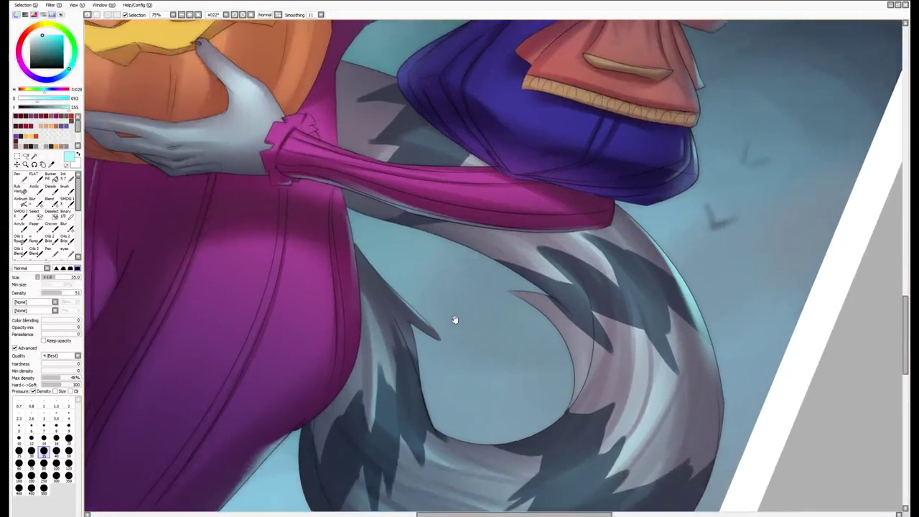
key(bracketleft)
key(bracketleft)
key(bracketleft)
key(bracketleft)
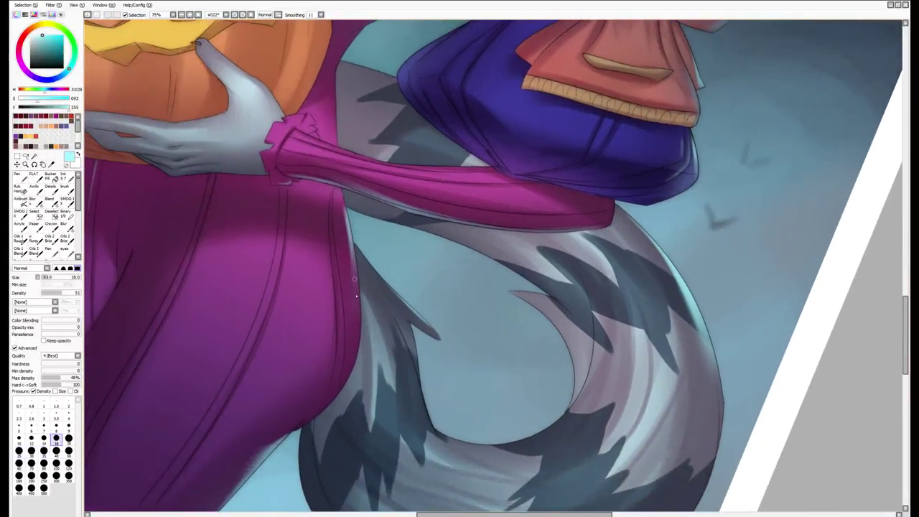
Paint a fine cyan rim light along the underarm and waist edge of the dress with a 10 px brush
key(Home)
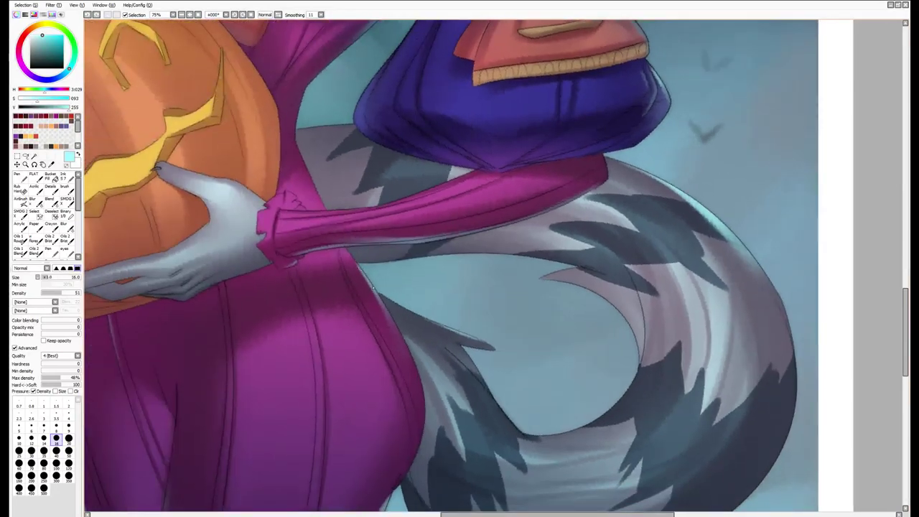
scroll(345, 201, up, 1)
key(bracketleft)
key(bracketleft)
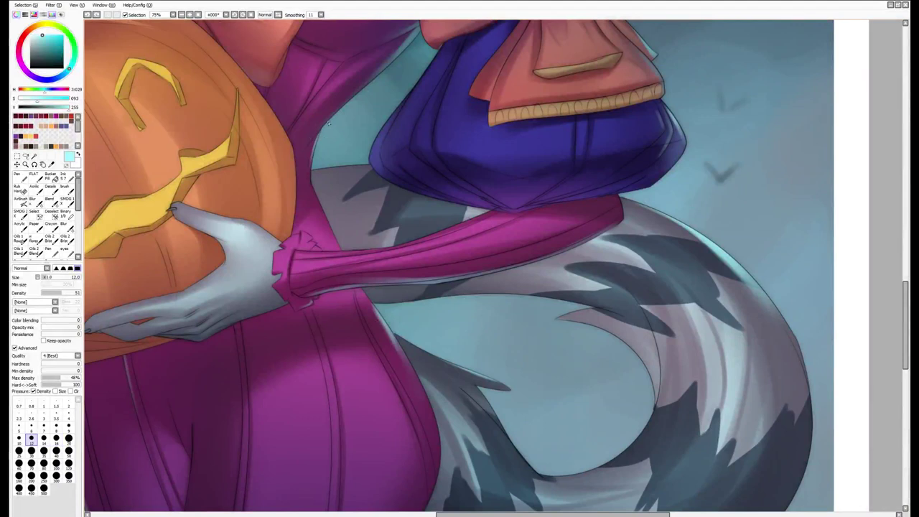
key(bracketleft)
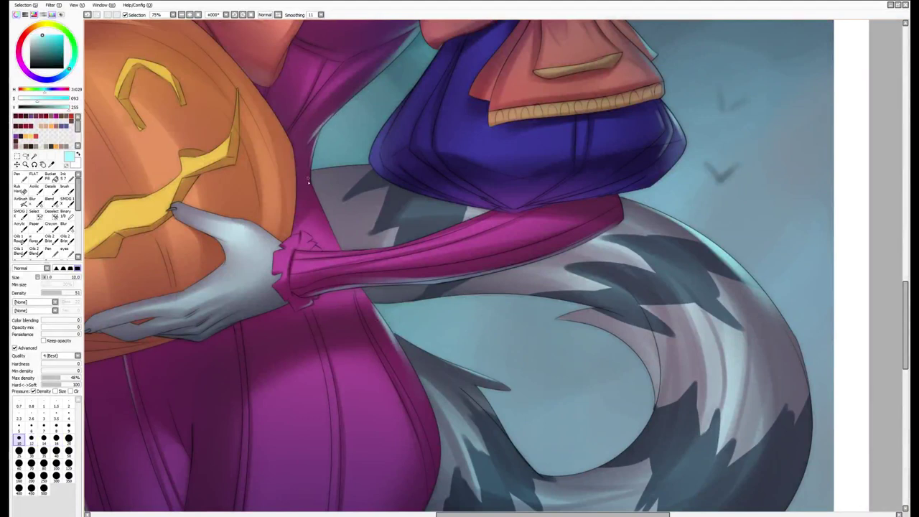
scroll(308, 183, down, 2)
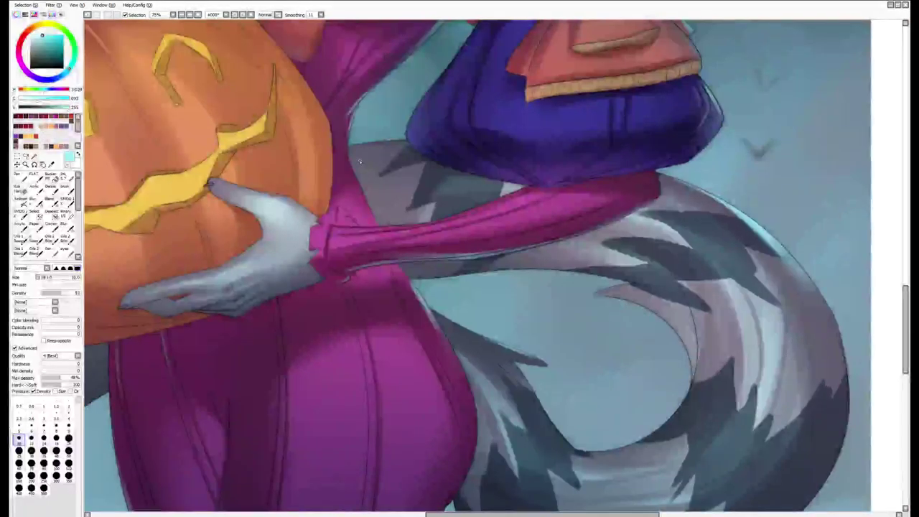
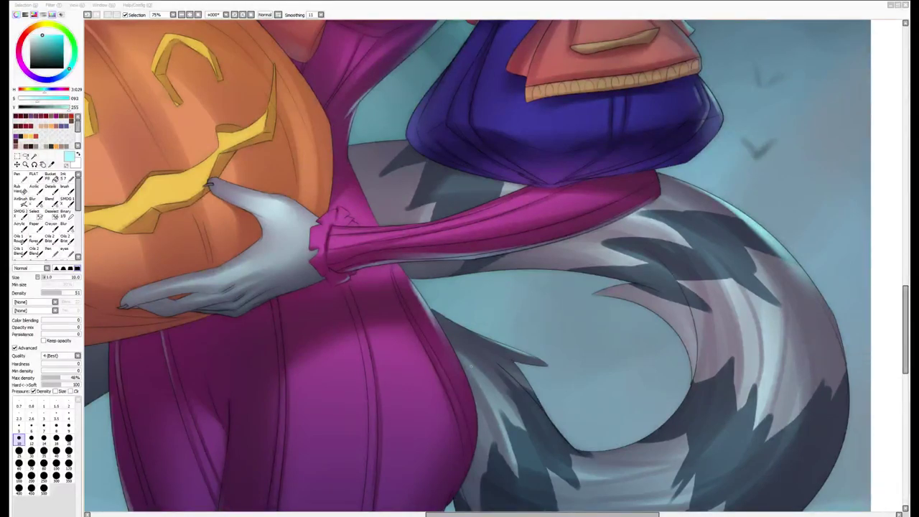
Try a cyan rim light on the inner edge of the tail below the pumpkin with a 40 px brush
drag(466, 349, 523, 298)
key(bracketright)
key(bracketright)
key(bracketright)
key(bracketright)
key(bracketright)
key(bracketright)
key(bracketright)
key(bracketright)
drag(392, 307, 469, 219)
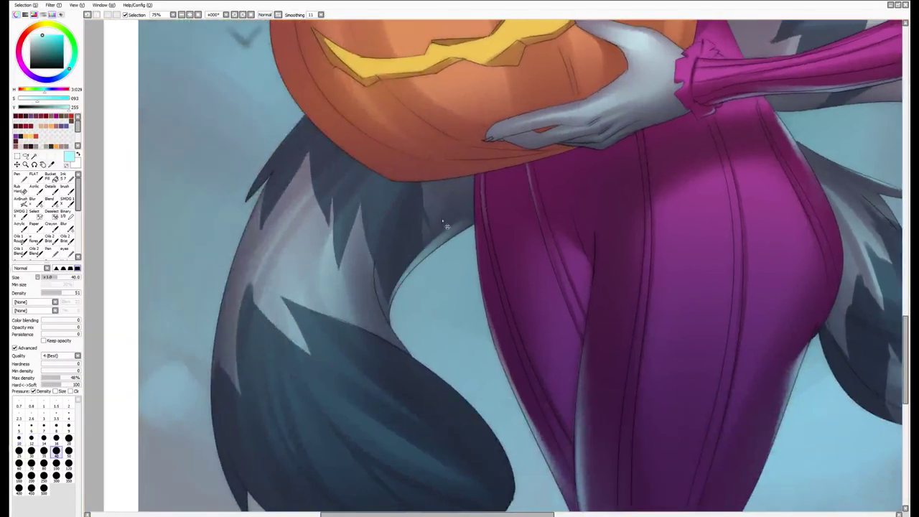
key(ctrl+z)
Sample a dark navy from the tail below the pumpkin and shade the tail softly with a large airbrush
alt+click(260, 213)
key(b)
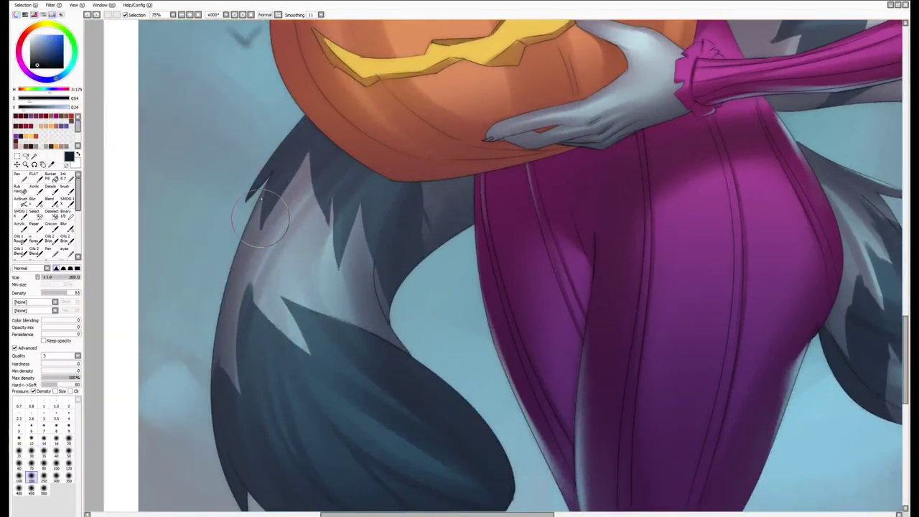
key(bracketright)
key(bracketright)
key(bracketright)
key(bracketright)
scroll(260, 287, down, 2)
Darken the outer and bottom edges of the tail below the pumpkin, enlarging the brush to 120 px
key(n)
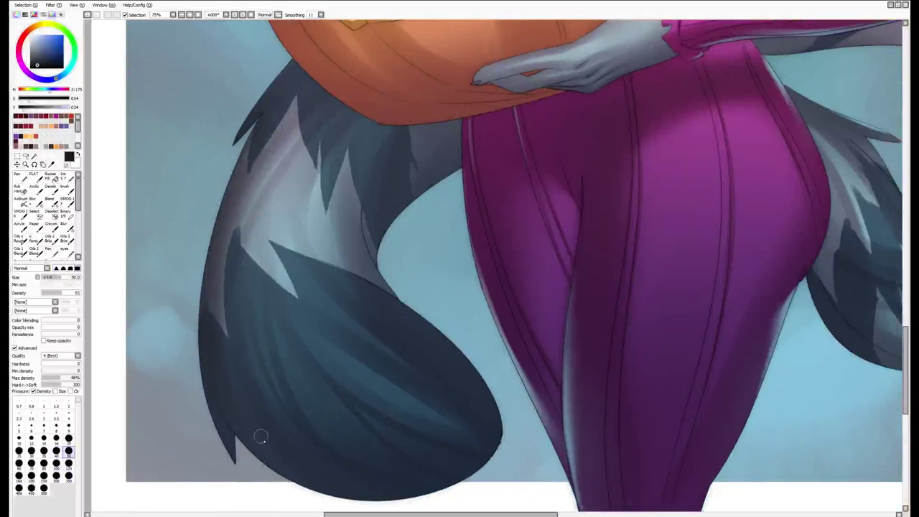
drag(219, 359, 231, 421)
key(bracketleft)
key(bracketright)
key(bracketright)
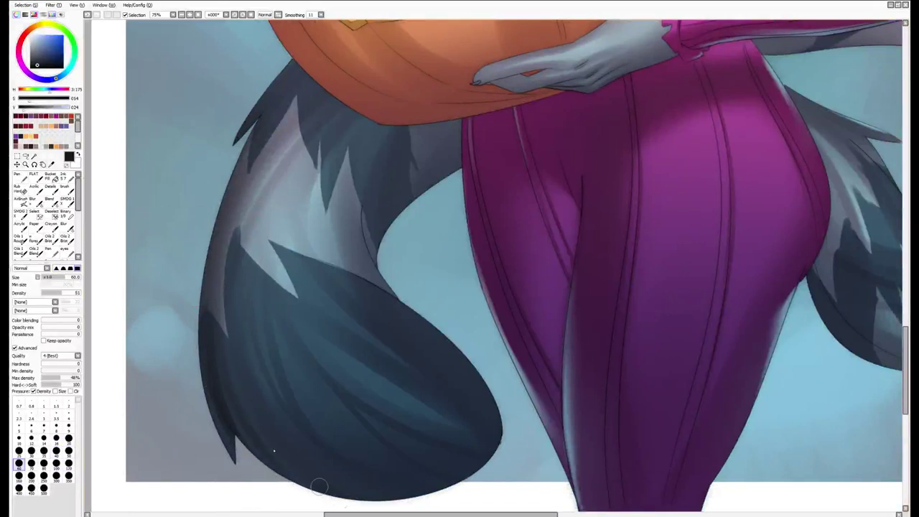
key(bracketright)
key(bracketright)
key(bracketright)
key(bracketright)
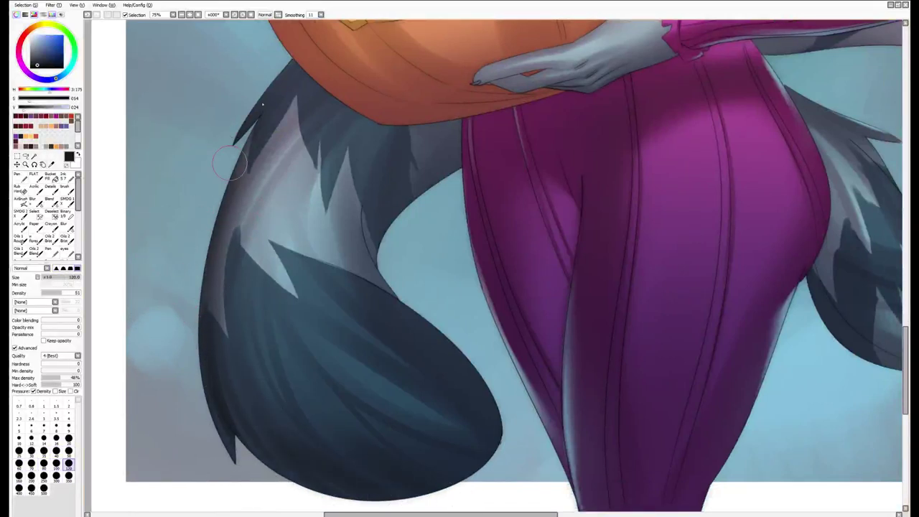
Shade the tail's inner edge between the pumpkin and the leg with 80 px and 40 px brushes, undoing the last stray stroke
key(bracketleft)
key(bracketleft)
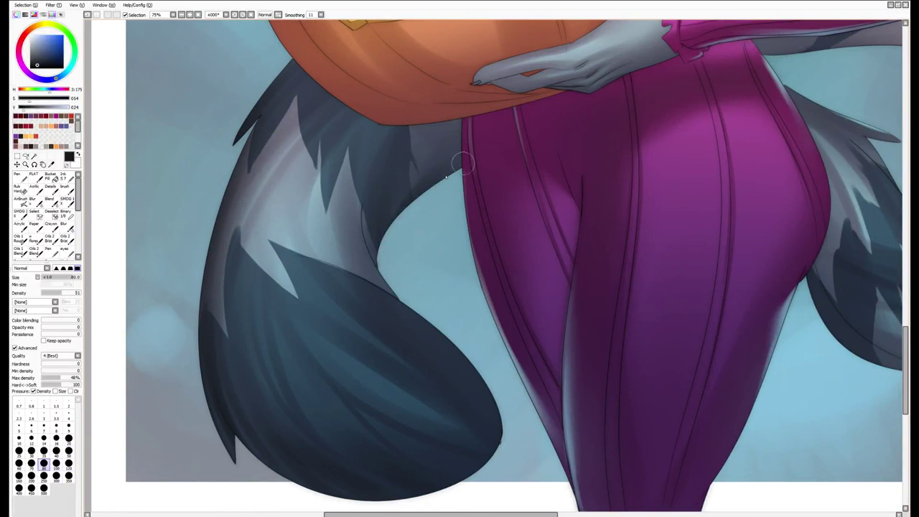
key(bracketleft)
key(bracketleft)
key(bracketleft)
key(bracketleft)
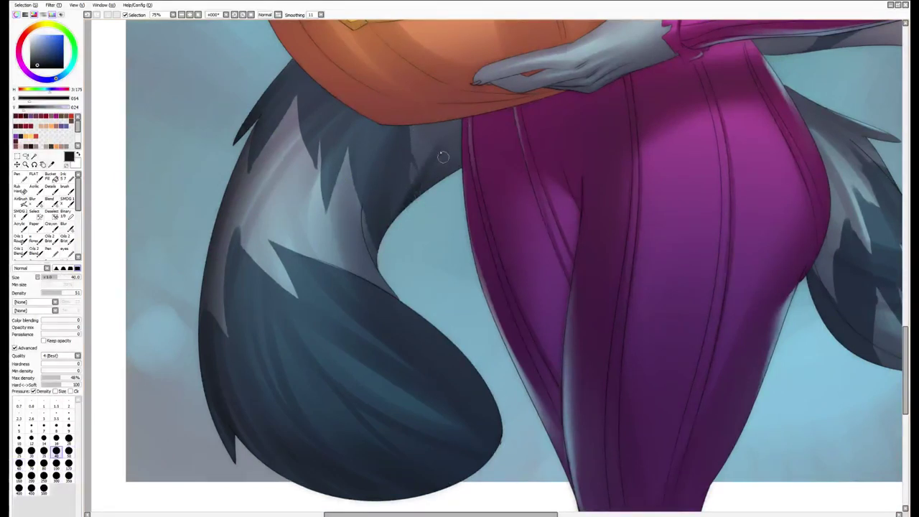
mouse_move(350, 194)
mouse_down()
mouse_move(381, 280)
mouse_move(363, 215)
mouse_up()
key(ctrl+z)
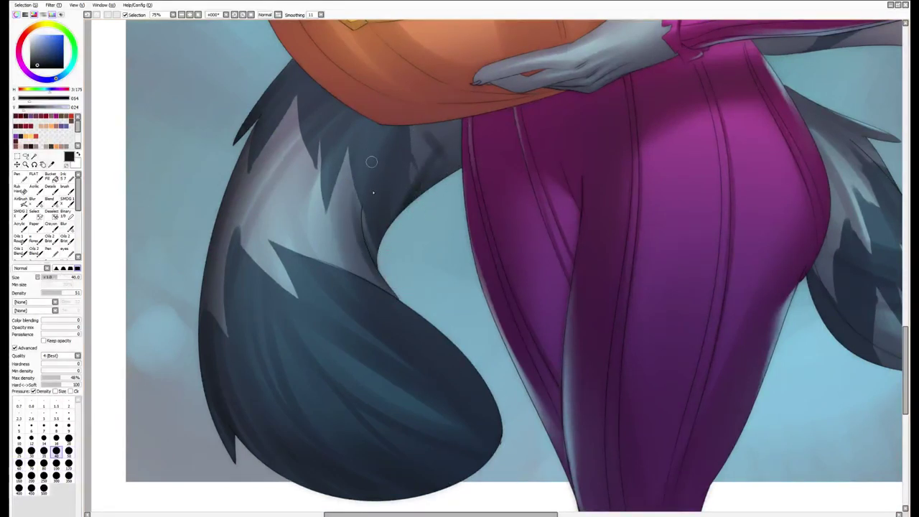
Paint dark fur strands along the inner side of the tail tip, finishing with a 30 px brush
key(bracketright)
key(bracketright)
key(bracketright)
key(bracketright)
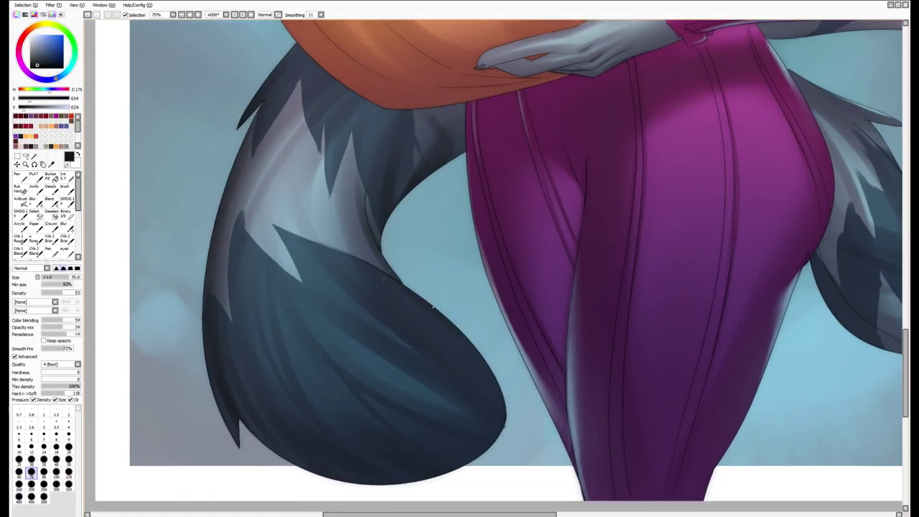
key(v)
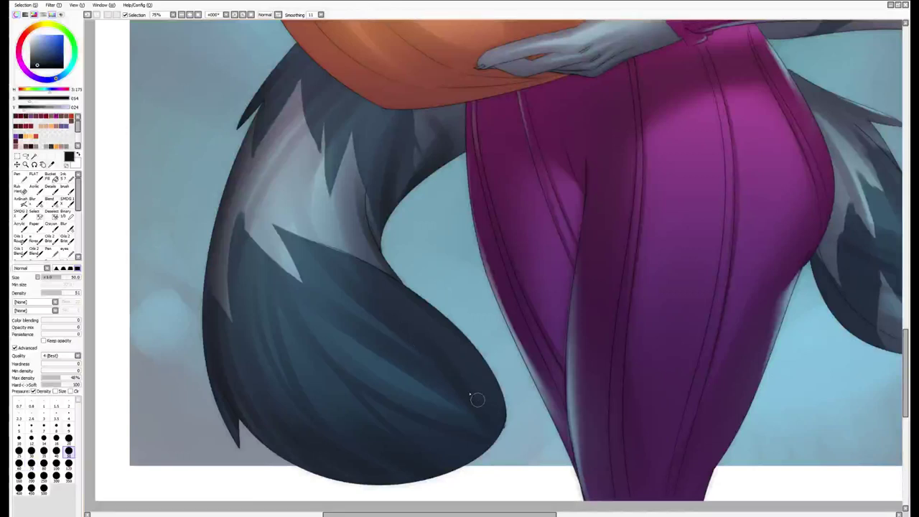
key(bracketleft)
key(bracketleft)
key(bracketleft)
drag(445, 408, 408, 385)
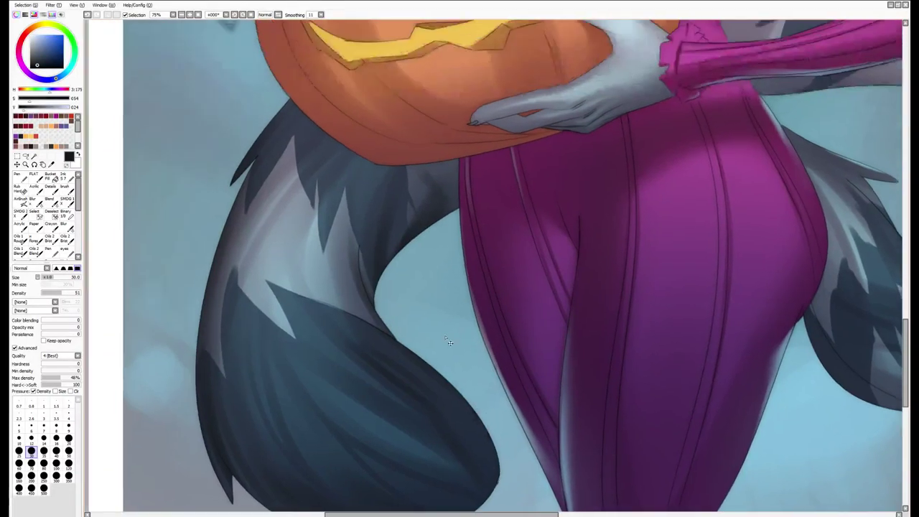
Darken the bottom of the tail tip with a 350 px airbrush and draw fine fur strands with a 16 px brush
click(68, 476)
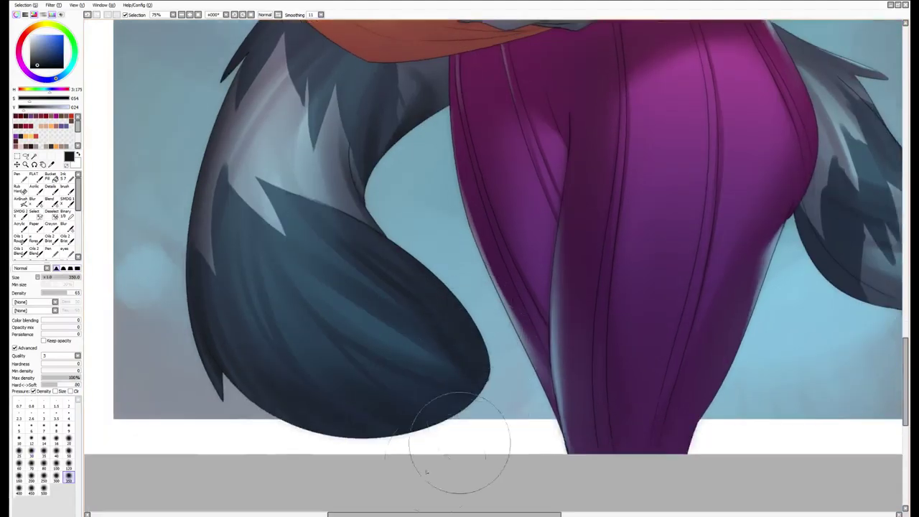
key(b)
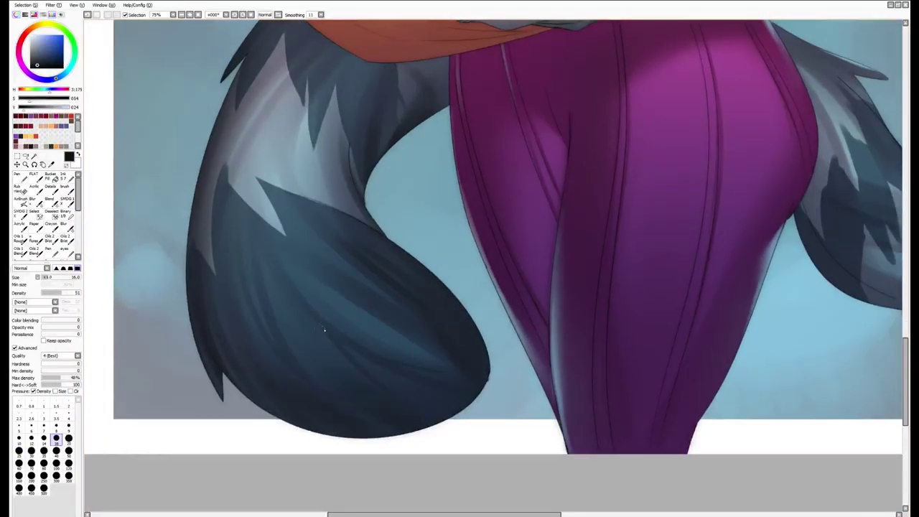
drag(403, 411, 331, 366)
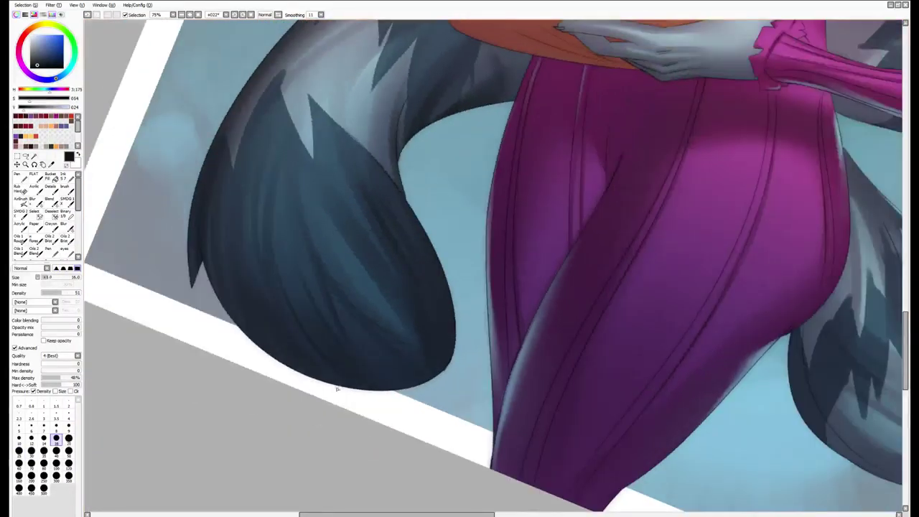
Airbrush the tail tip's outer edge darker and refine the fur on the pale band with a 14 px brush
scroll(338, 389, up, 2)
key(b)
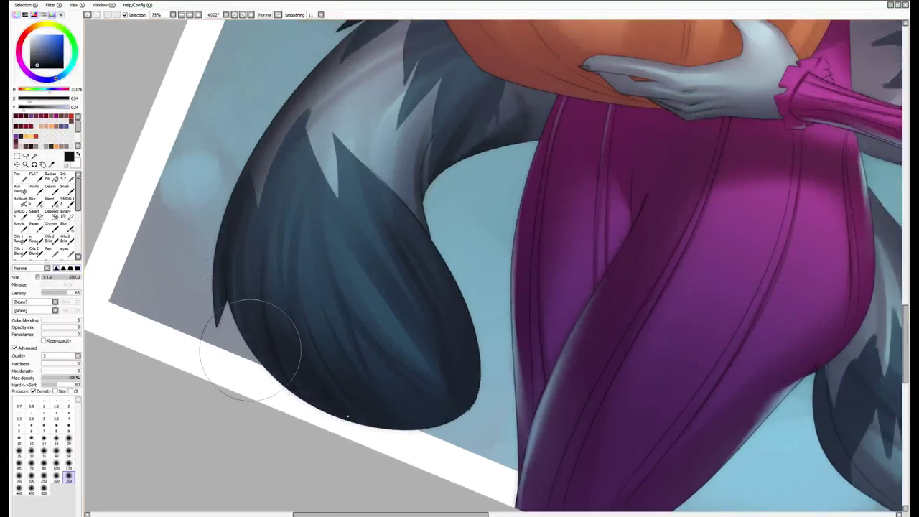
scroll(250, 351, up, 5)
key(n)
scroll(328, 272, up, 1)
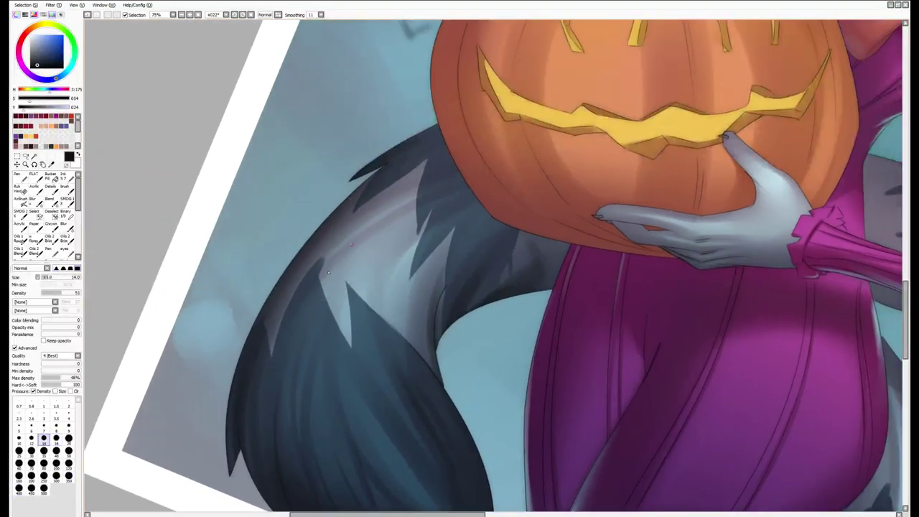
Airbrush dark shading over the lower outer edge of the curled tail behind the hip at 350 px
scroll(406, 267, down, 8)
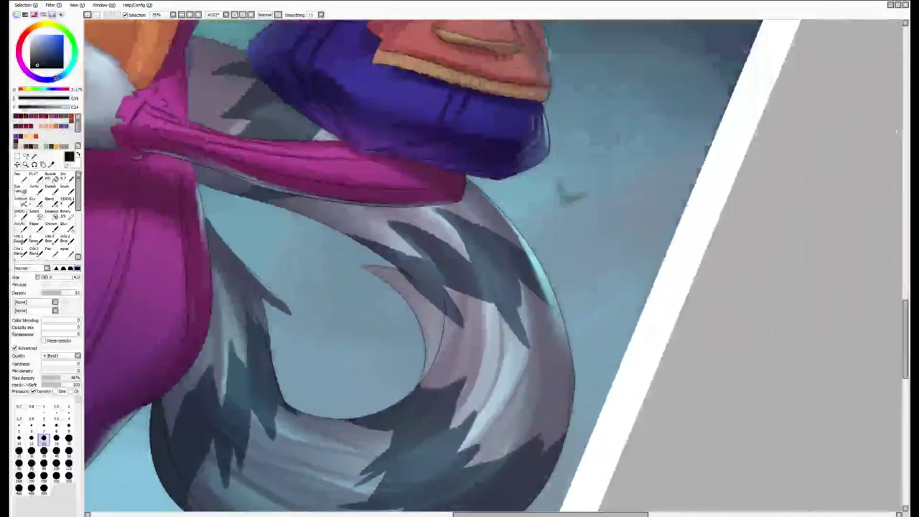
key(b)
mouse_move(409, 280)
mouse_down()
mouse_move(418, 260)
mouse_move(466, 307)
mouse_move(297, 241)
mouse_move(434, 300)
mouse_move(337, 233)
mouse_up()
scroll(359, 294, left, 1)
key(bracketleft)
scroll(329, 318, down, 3)
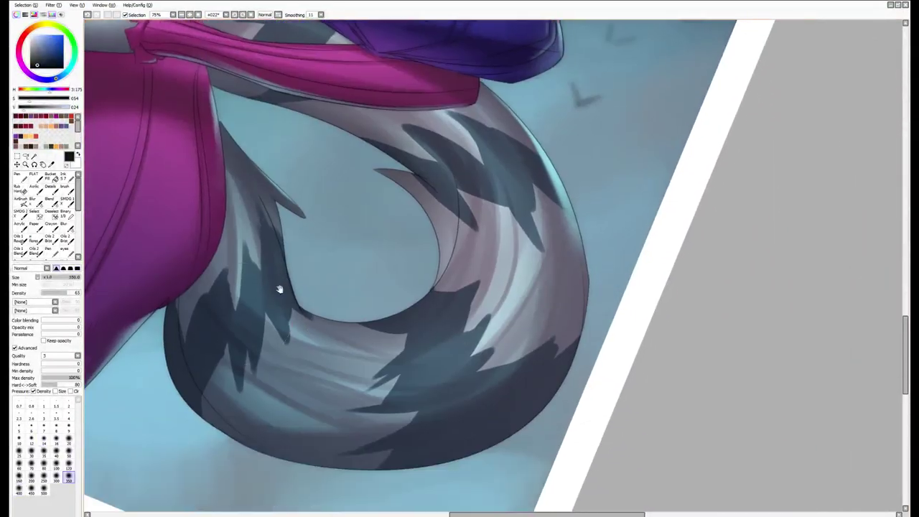
key(Home)
scroll(462, 410, down, 1)
scroll(546, 381, left, 2)
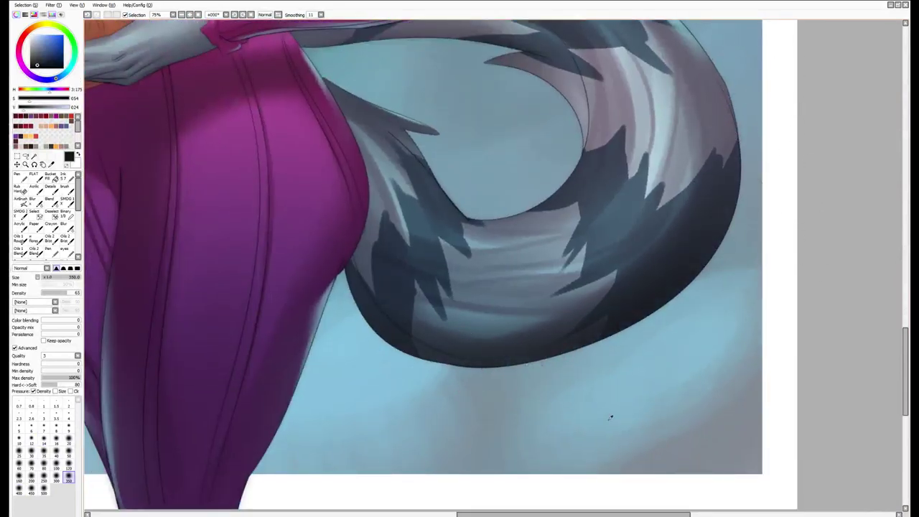
Sample the background's light blue and paint reflected light along the curled tail's bottom edge, enlarging the brush to 50 px
alt+click(612, 409)
drag(532, 356, 652, 336)
key(b)
key(bracketright)
key(bracketright)
key(bracketright)
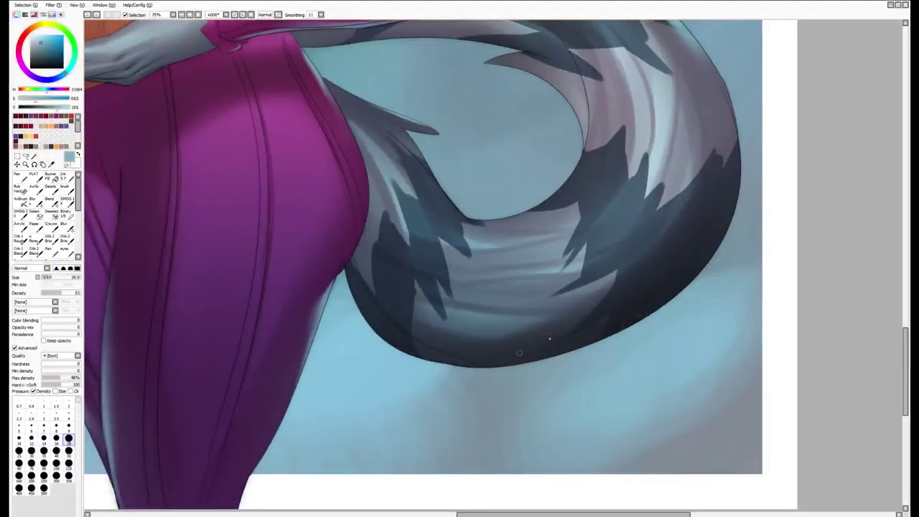
drag(580, 348, 498, 372)
mouse_move(557, 357)
mouse_down()
mouse_move(517, 355)
mouse_move(607, 342)
mouse_move(650, 318)
mouse_move(731, 239)
mouse_move(678, 293)
mouse_up()
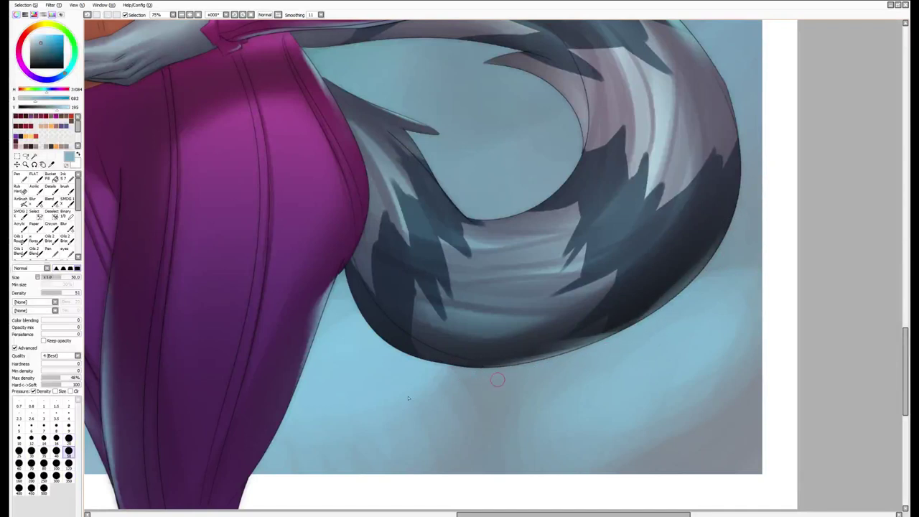
Extend the light blue reflected light along the tail's lower edge toward the hip with a 25 px brush
key(bracketleft)
key(bracketleft)
key(bracketleft)
key(bracketleft)
key(bracketleft)
key(bracketleft)
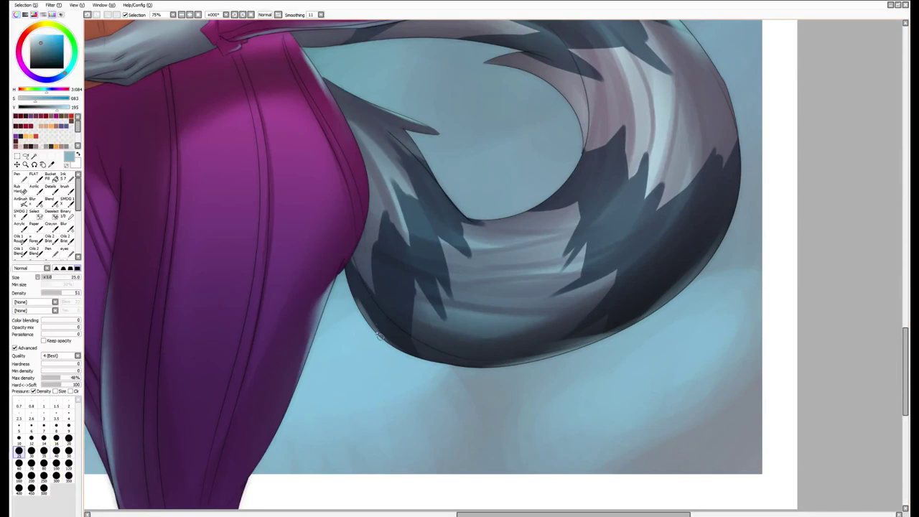
Sample the tail's dark blue-grey and rework the light along the curled tail's lower edge with a 16 px brush
alt+click(369, 315)
key(End)
key(End)
key(End)
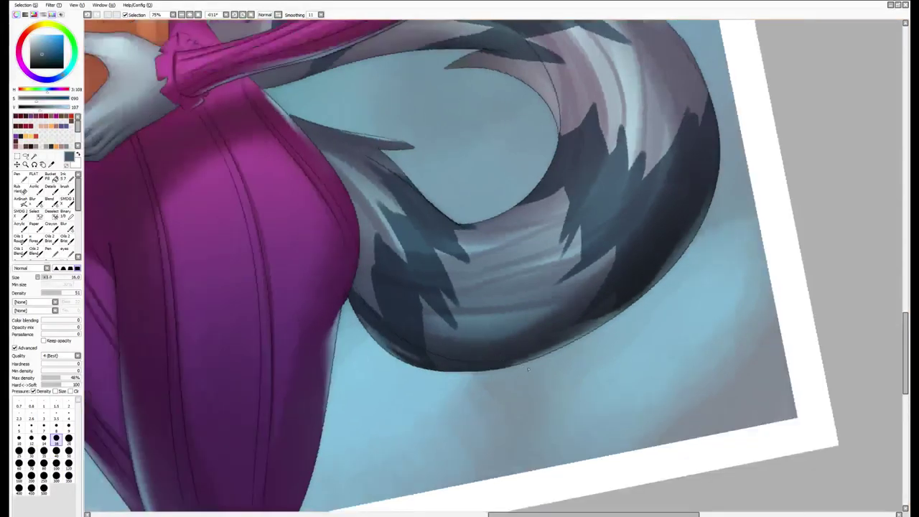
drag(542, 397, 607, 303)
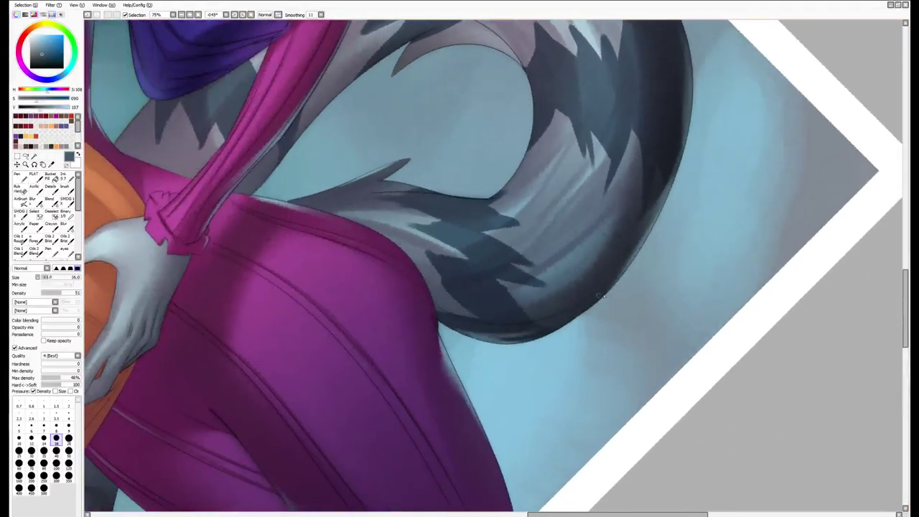
Paint fine fur streaks along the curled tail's lower outer edge toward the hip with a 14 px brush
key(bracketleft)
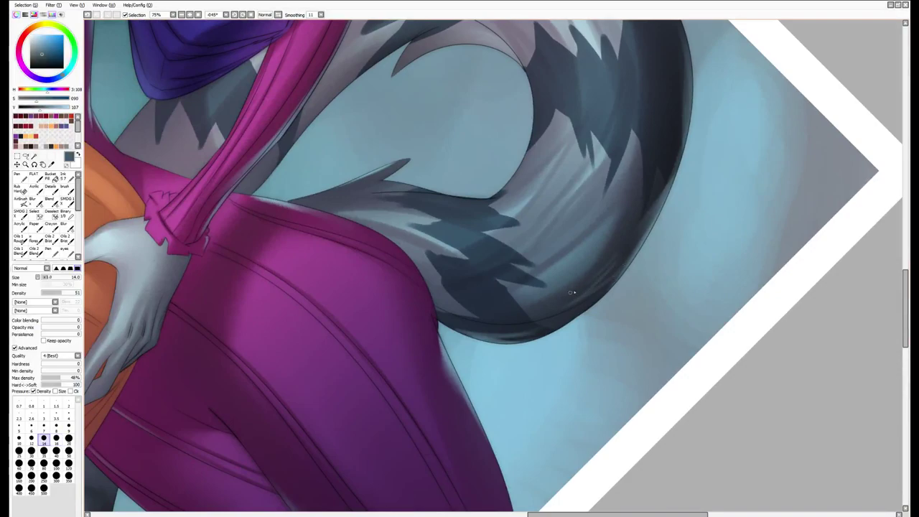
key(Delete)
key(Delete)
key(Delete)
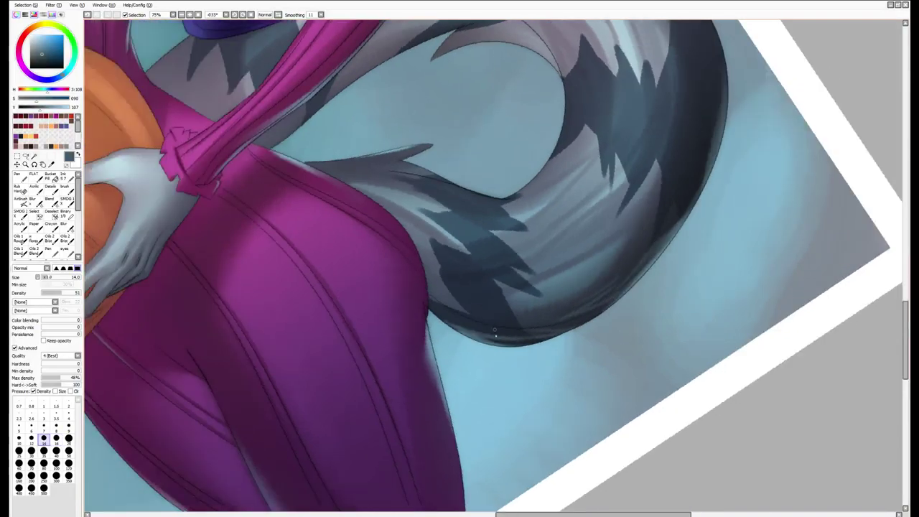
key(Delete)
key(Delete)
key(Delete)
key(Delete)
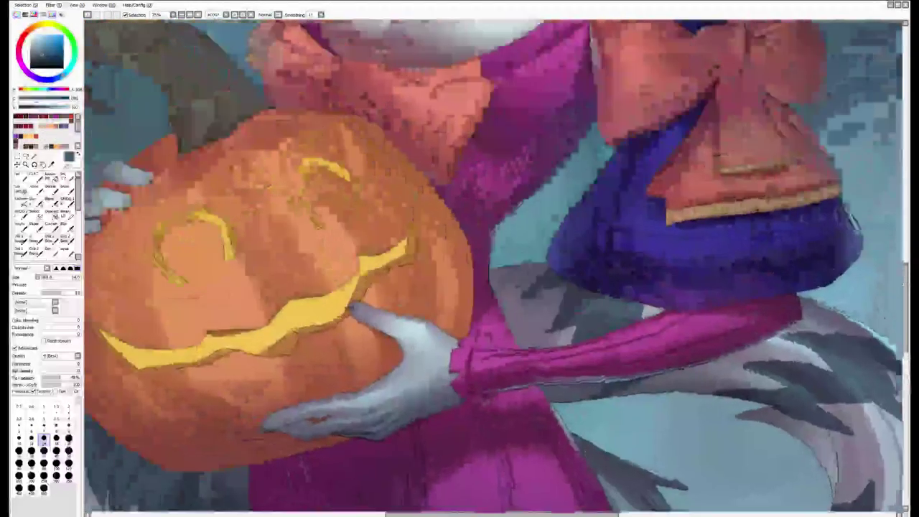
Sample the pupil's black and touch up the character's eye with a 25 px brush
scroll(513, 450, down, 1)
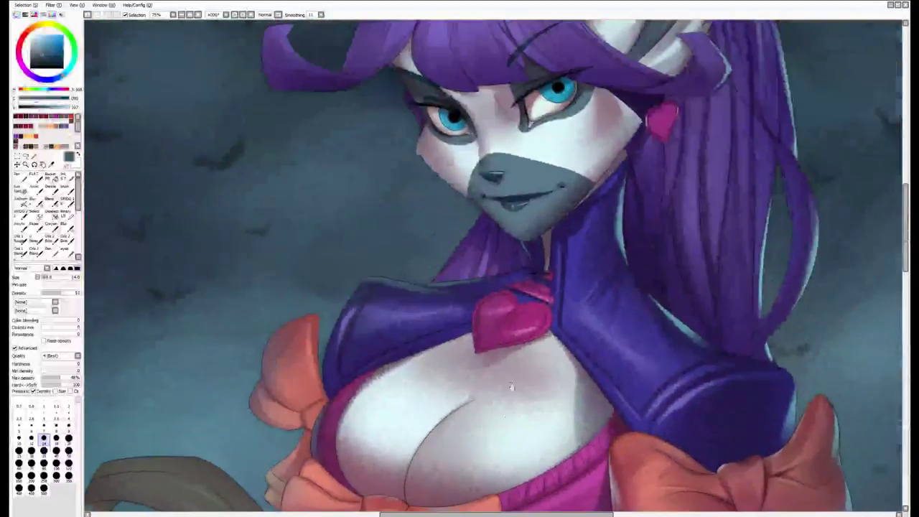
scroll(508, 371, up, 3)
scroll(507, 371, up, 3)
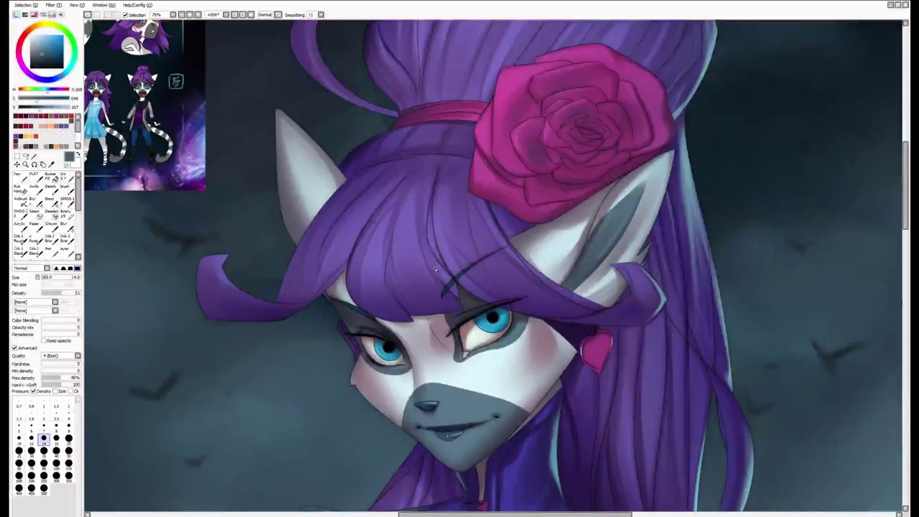
alt+click(493, 316)
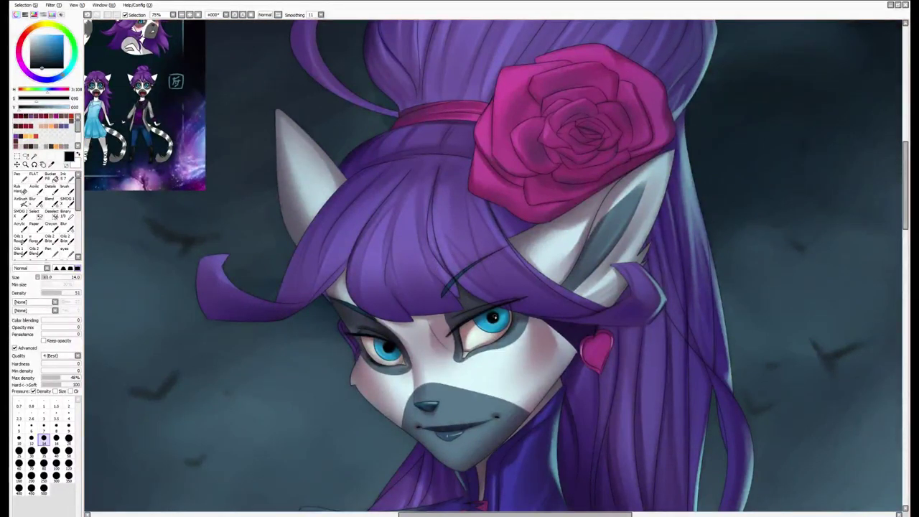
key(bracketright)
key(bracketright)
key(bracketright)
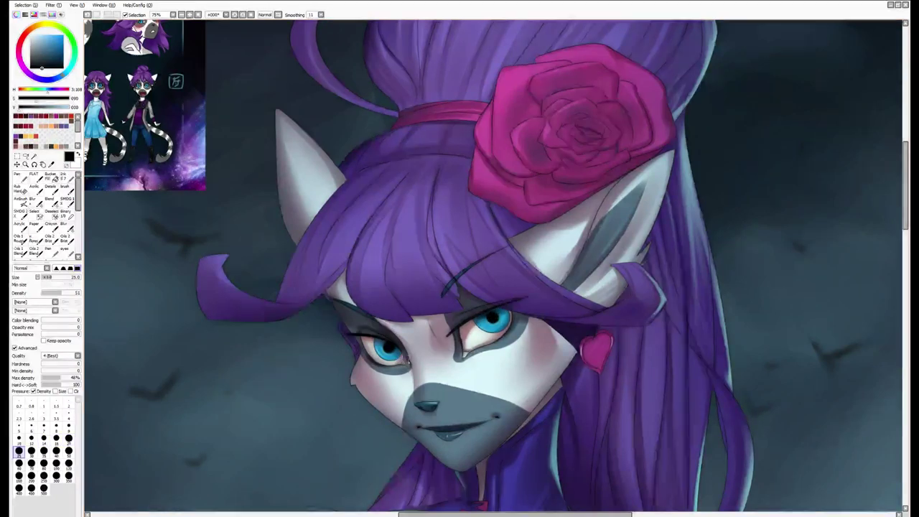
drag(493, 316, 462, 314)
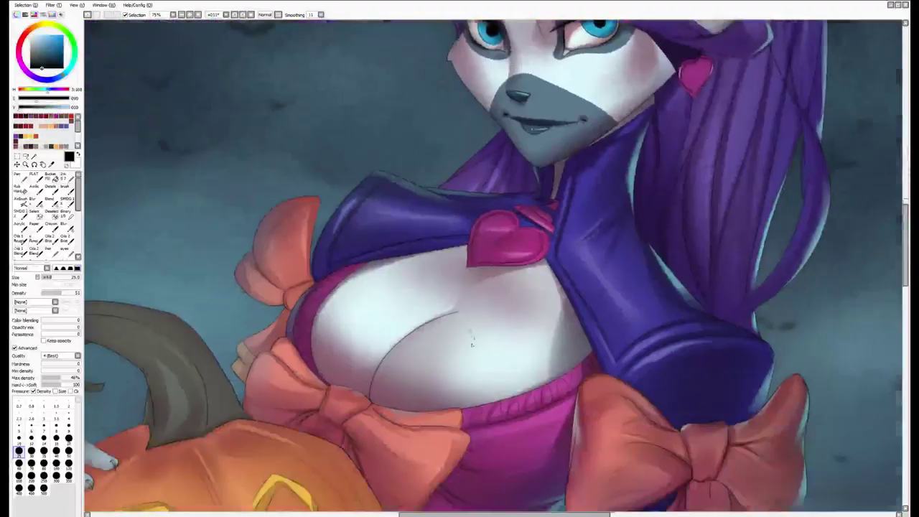
Select the pumpkin's area and apply dark reddish-brown shading to its outer side, using 350 px and 200 px brushes
drag(471, 344, 553, 114)
drag(469, 436, 488, 379)
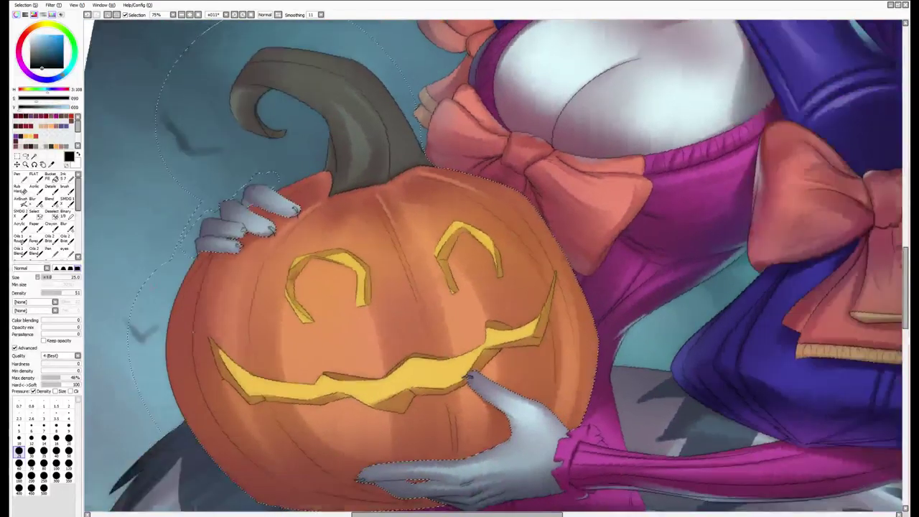
drag(185, 343, 158, 257)
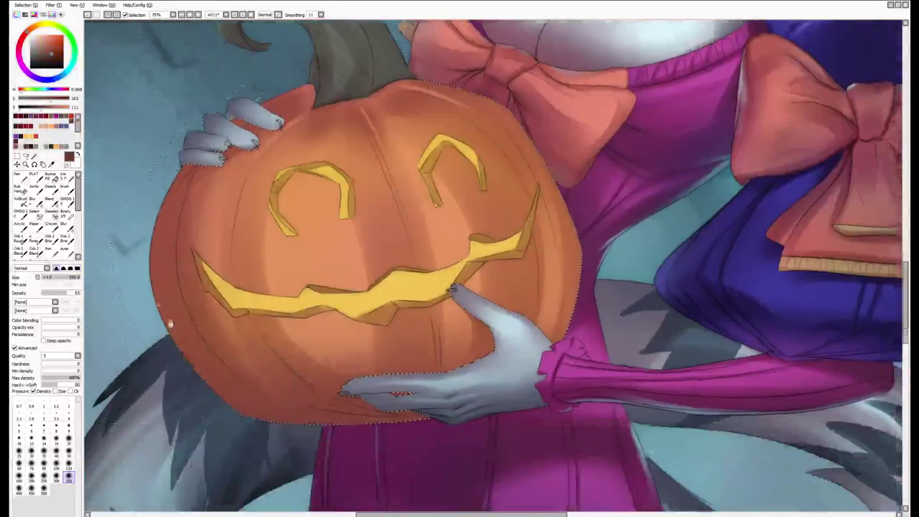
key(bracketright)
key(bracketright)
key(bracketright)
key(bracketright)
key(bracketright)
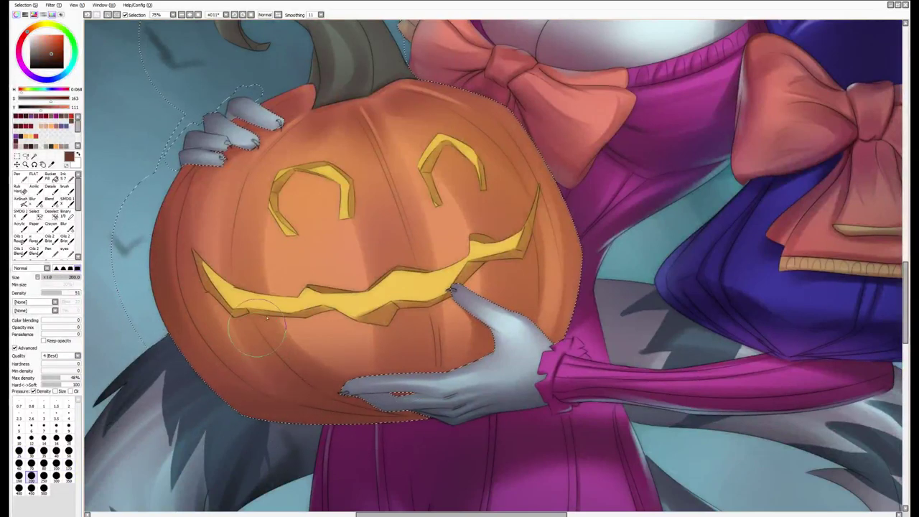
Darken the rib grooves on the pumpkin's lower left side with 35 px and 60 px brushes
key(bracketleft)
key(bracketleft)
key(bracketleft)
key(bracketleft)
key(bracketleft)
key(bracketleft)
key(bracketleft)
key(bracketleft)
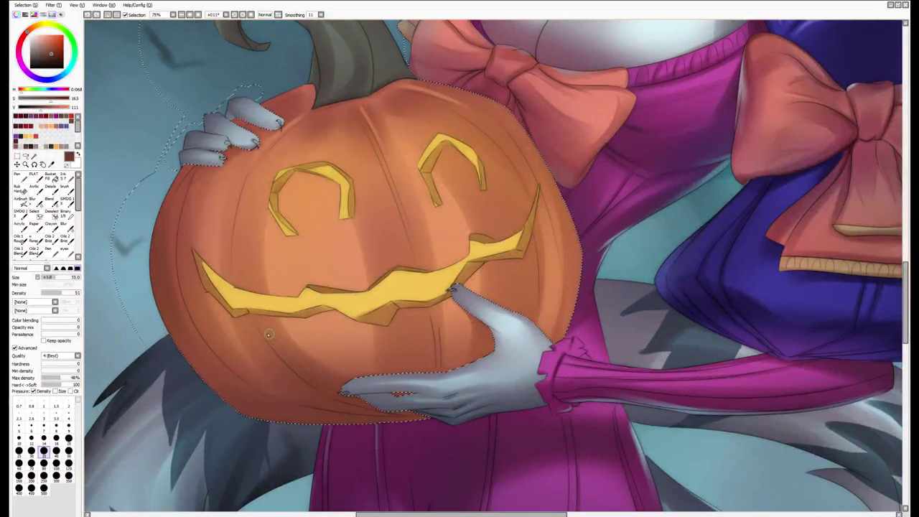
key(bracketright)
key(bracketright)
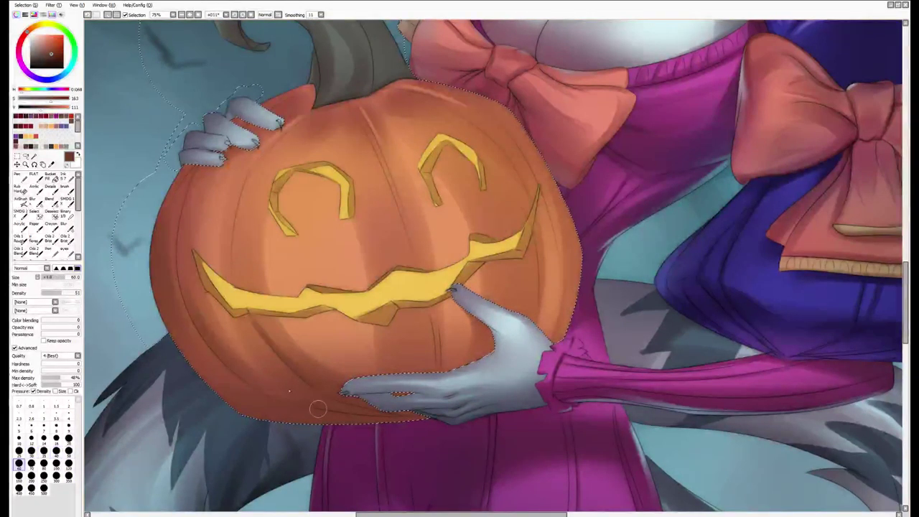
Deepen the brown shadow on the pumpkin below the mouth and around the holding hand with a 100 px brush
key(bracketright)
key(bracketright)
key(bracketright)
key(bracketright)
key(bracketright)
key(bracketright)
key(bracketright)
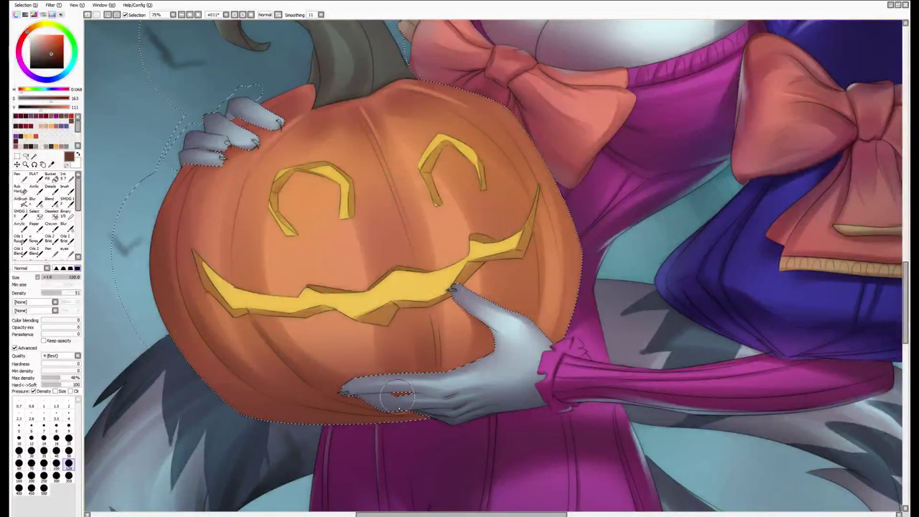
key(bracketleft)
key(bracketleft)
key(bracketleft)
key(bracketleft)
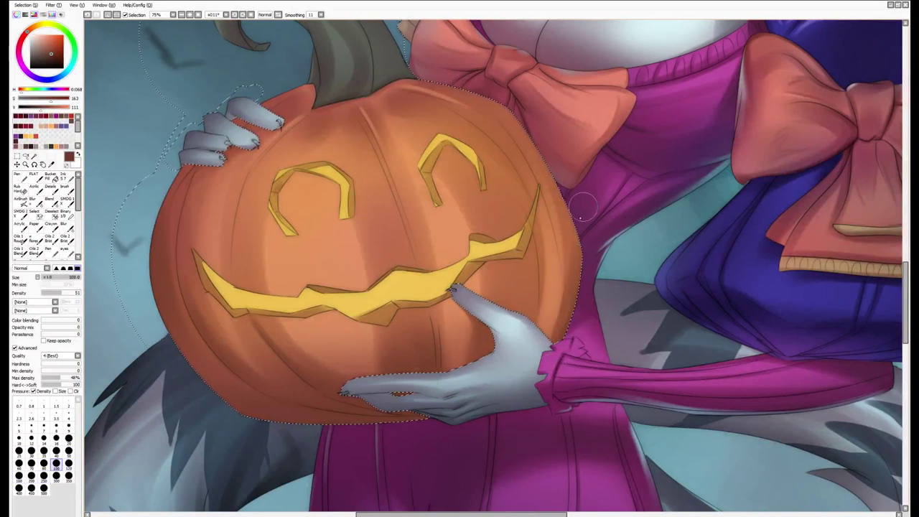
Shade the pumpkin's top below the stem with 70 px and 40 px brushes, resampling the brown from the shadow
key(bracketleft)
key(bracketleft)
key(bracketleft)
key(bracketleft)
key(bracketleft)
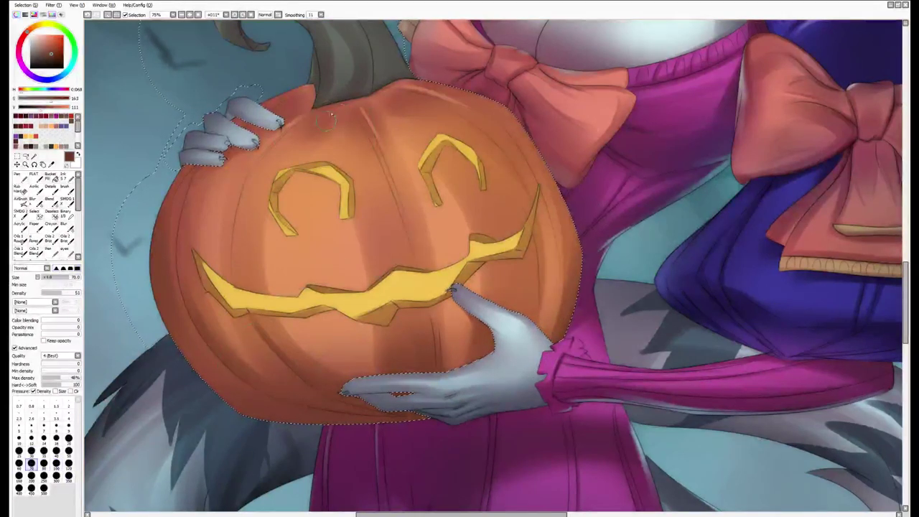
mouse_move(320, 115)
mouse_down()
mouse_move(290, 146)
mouse_move(281, 141)
mouse_move(316, 126)
mouse_move(297, 130)
mouse_move(298, 115)
mouse_move(268, 125)
mouse_move(298, 106)
mouse_up()
alt+click(307, 127)
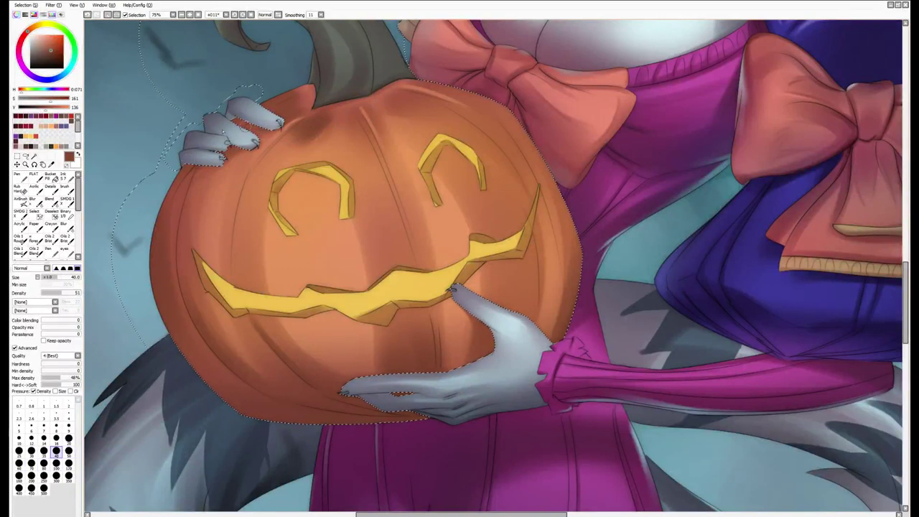
mouse_move(333, 116)
mouse_down()
mouse_move(368, 136)
mouse_move(371, 109)
mouse_move(442, 95)
mouse_up()
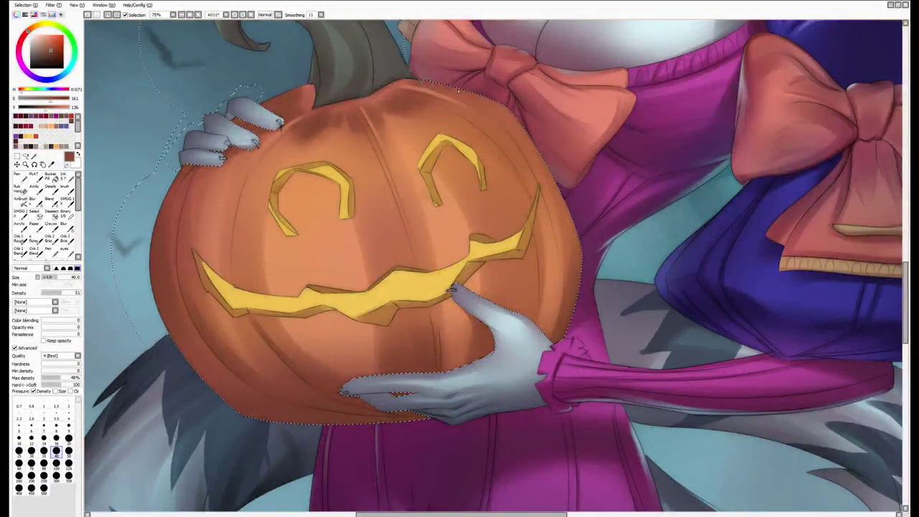
Paint brown groove shading down the pumpkin's upper right ribs and edge with 30 px and 20 px brushes
key(bracketleft)
key(bracketleft)
mouse_move(486, 141)
mouse_down()
mouse_move(440, 103)
mouse_move(520, 154)
mouse_up()
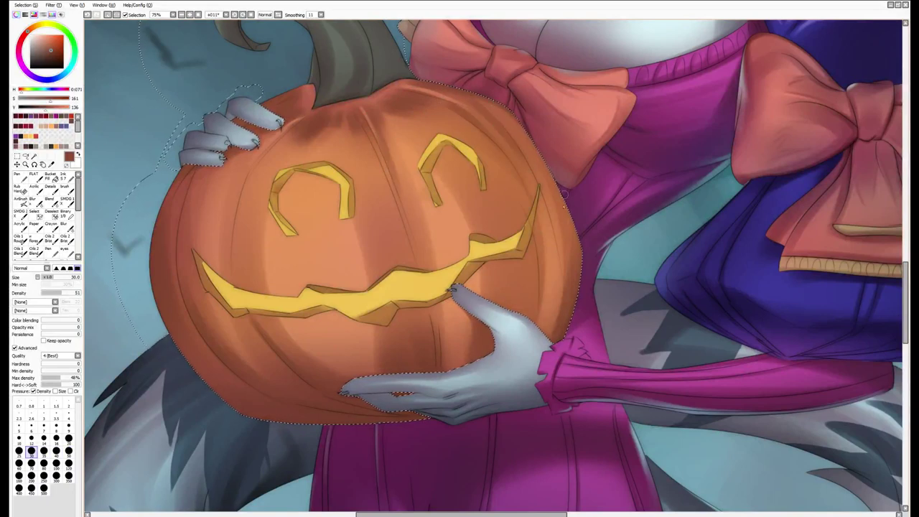
drag(564, 191, 560, 222)
key(bracketleft)
key(bracketleft)
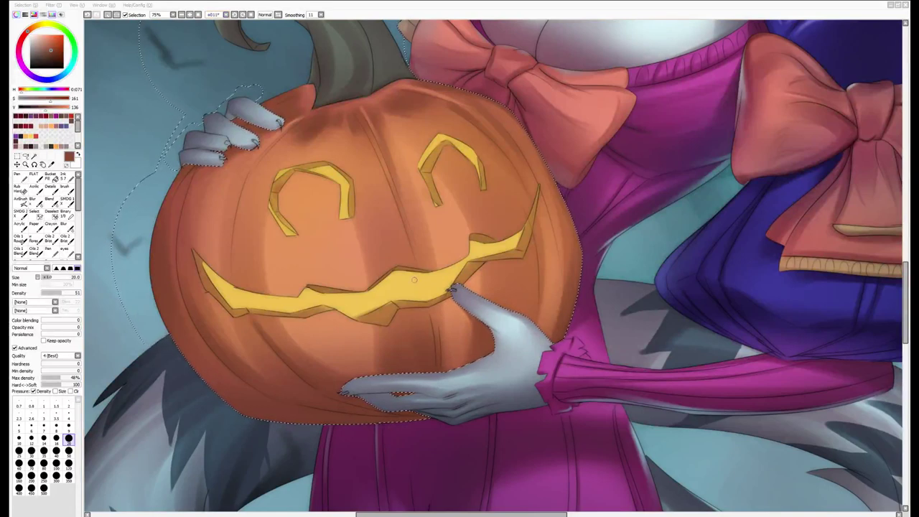
Refine the brown shading in the grooves beneath the stem with 25 px and 35 px brushes
scroll(355, 166, up, 1)
key(])
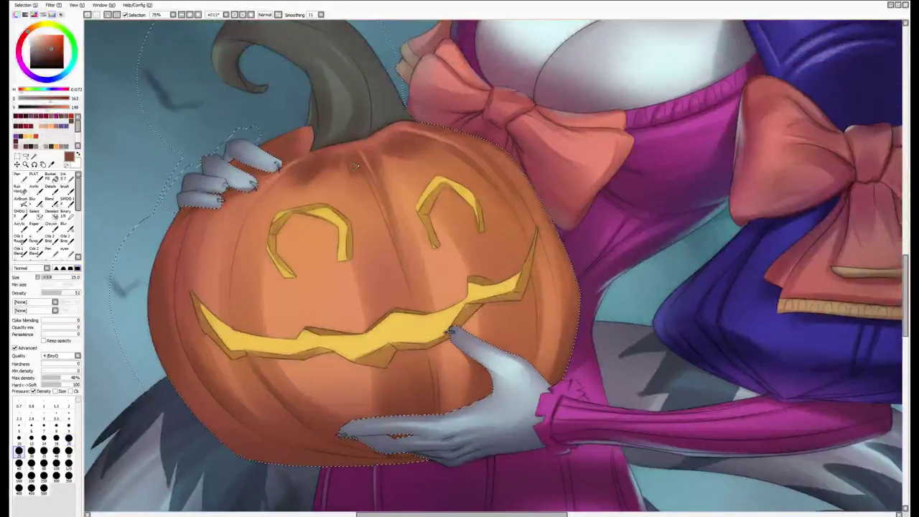
key(])
key(])
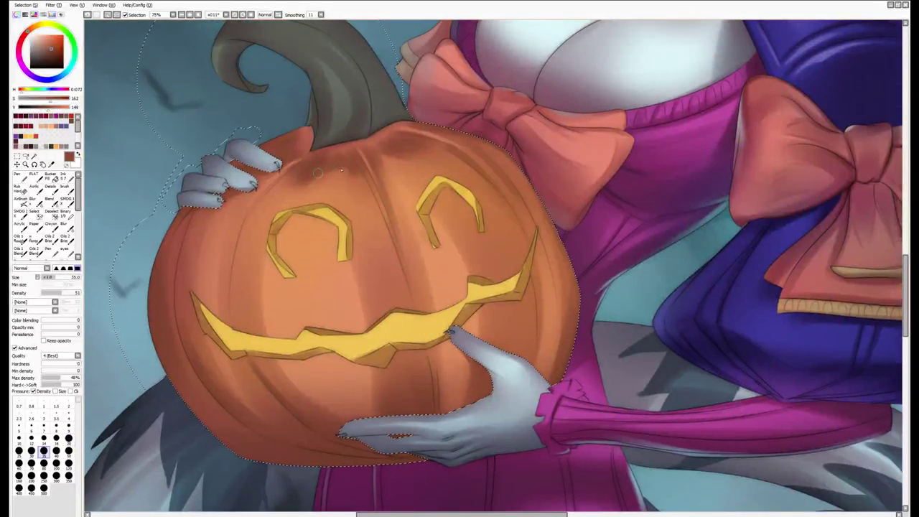
Blend the shadows above the pumpkin's carved eyes at 60 px, alternating between orange and brown sampled from the pumpkin
alt+click(317, 172)
key(])
key(])
key(])
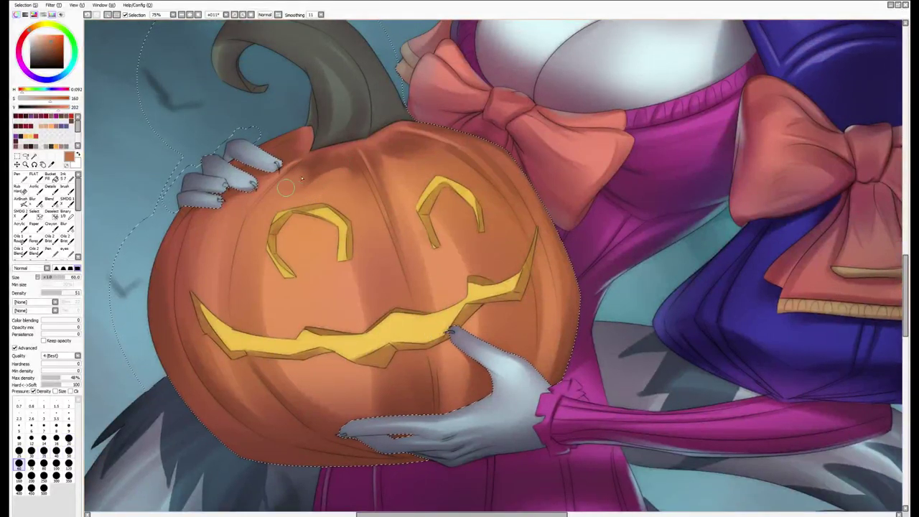
alt+click(334, 160)
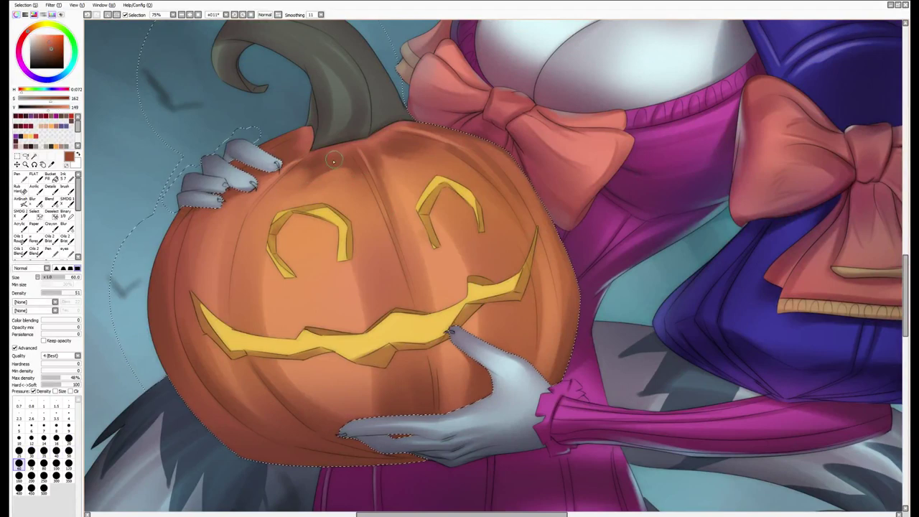
alt+click(293, 186)
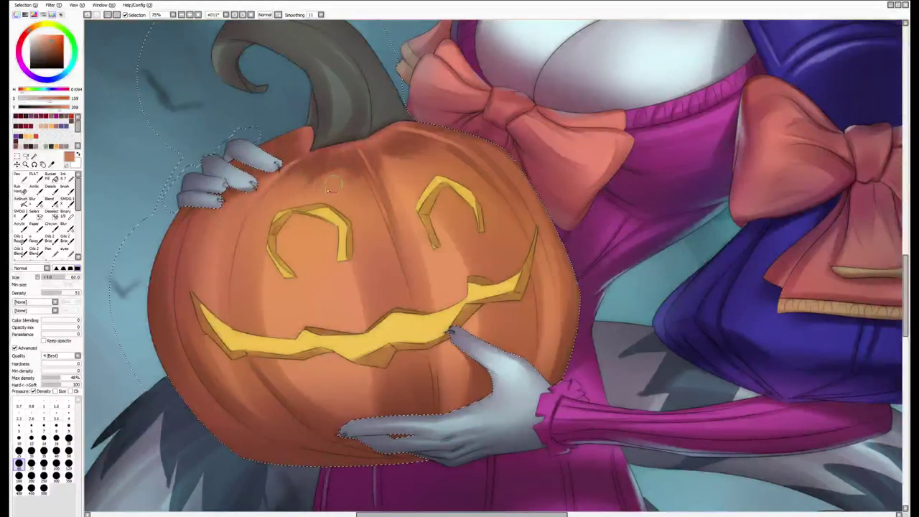
alt+click(340, 156)
alt+click(397, 148)
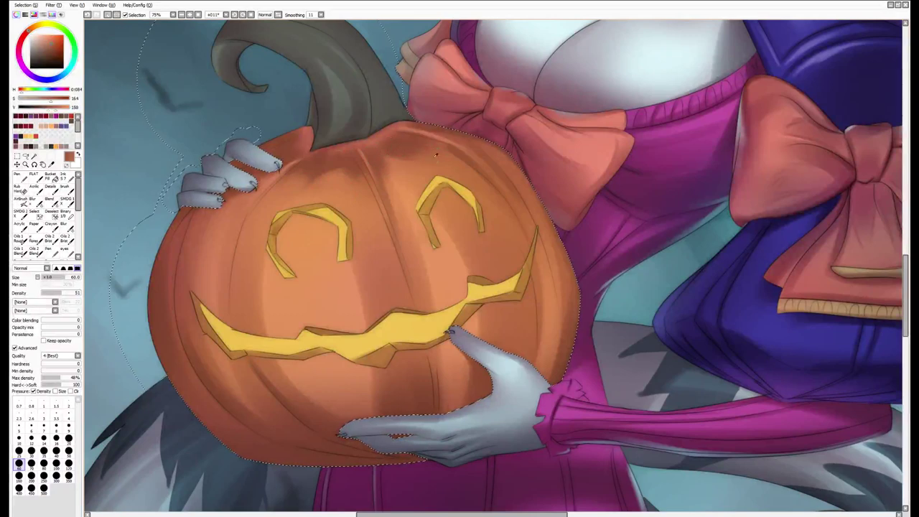
Paint reddish-orange light along the pumpkin's top ridge around the stem base with 40 px and 30 px brushes
key(bracketleft)
key(bracketleft)
key(bracketleft)
key(bracketleft)
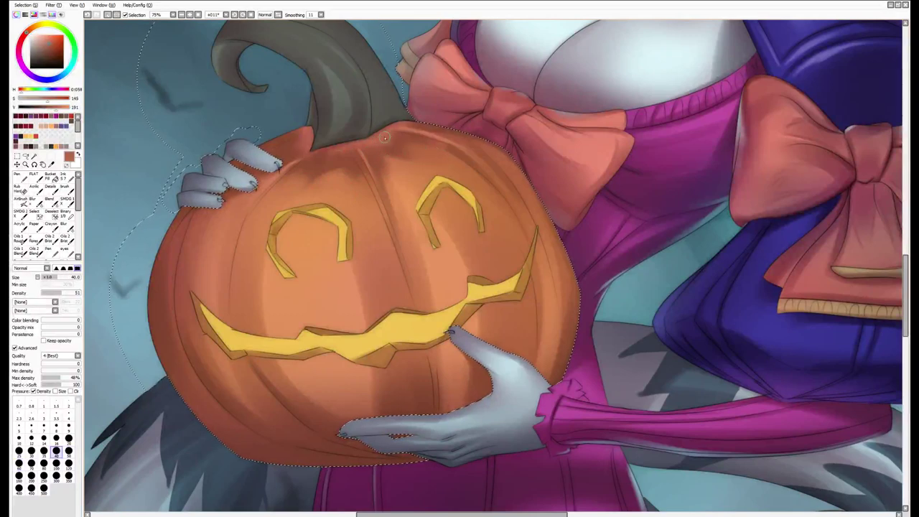
alt+click(320, 156)
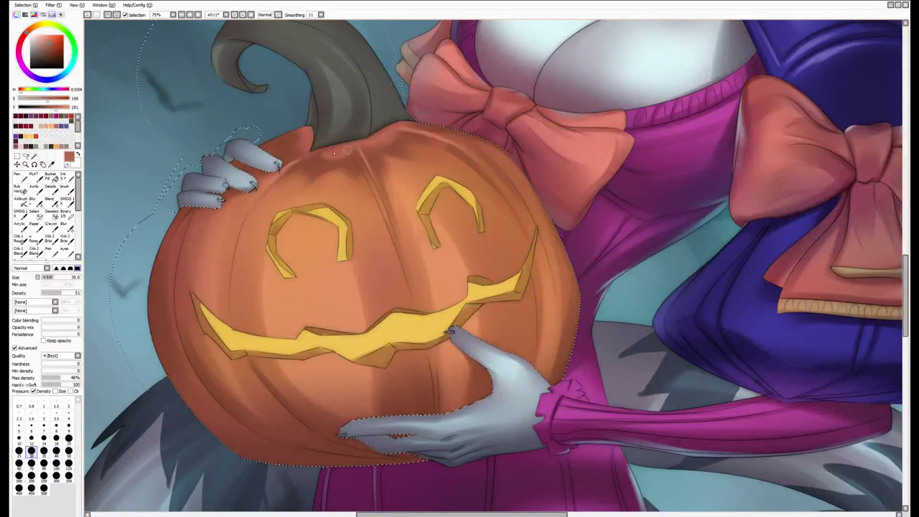
Detail the pumpkin's rear lobe between the stem and the fingers with a 14 px brush
key(bracketleft)
key(bracketleft)
key(bracketleft)
key(bracketleft)
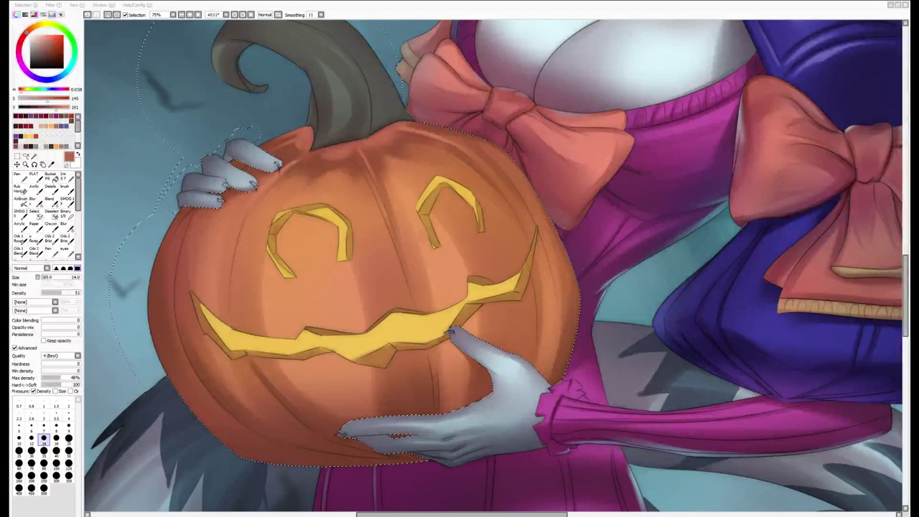
click(288, 454)
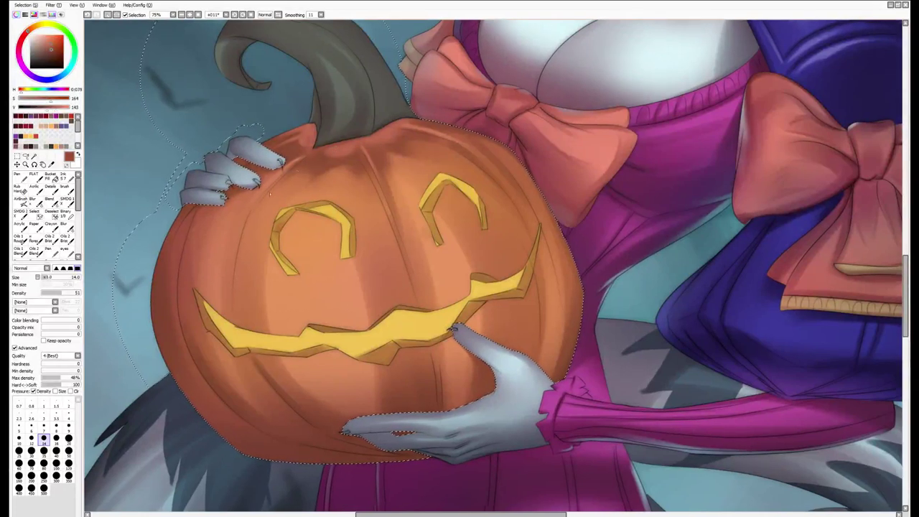
Darken the pumpkin's grooves beside the fingers and between the carved eyes with a brown 30 px brush
key(bracketright)
key(bracketright)
key(bracketright)
drag(276, 185, 293, 169)
key(bracketright)
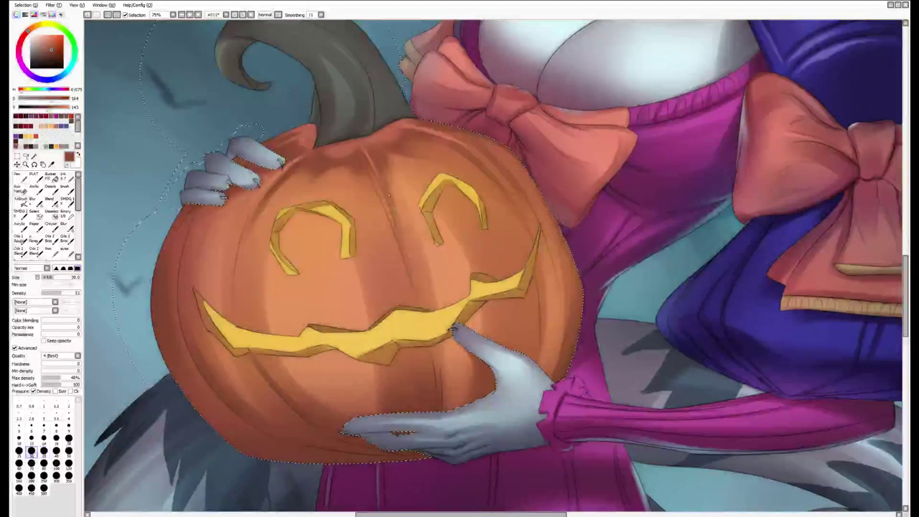
drag(394, 239, 397, 217)
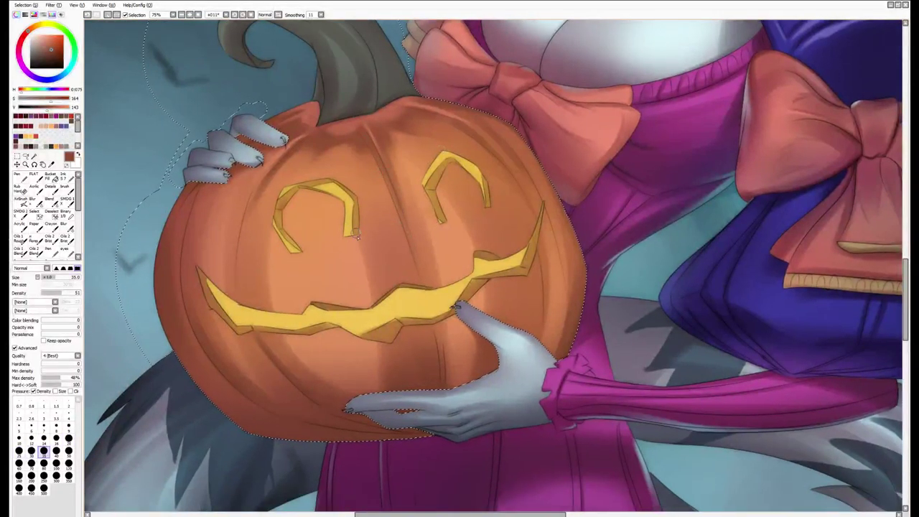
Sample lighter oranges from the pumpkin's face and blend the shading around its central ribs with a 30 px brush
alt+click(363, 241)
key(bracketleft)
key(bracketleft)
key(bracketright)
alt+click(440, 264)
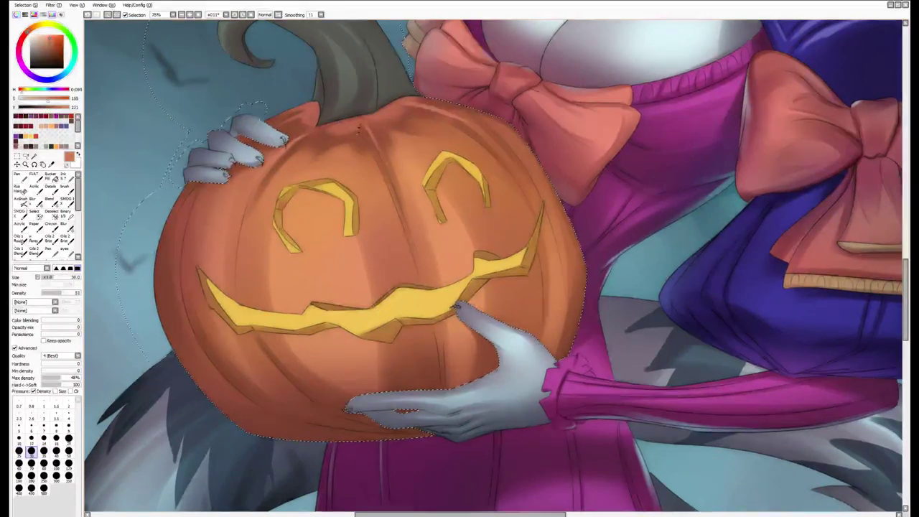
Sample a brown from the pumpkin and deepen the central groove and lower rib lines with a 25 px brush
alt+click(382, 170)
key(bracketright)
key(bracketright)
key(bracketright)
key(bracketright)
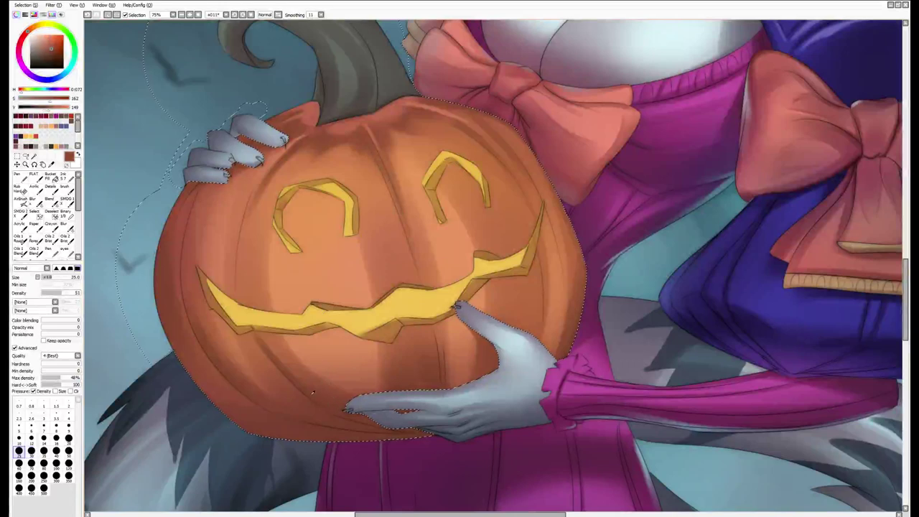
Sample a darker brown and shade the pumpkin below the mouth and around the holding hand with a 120 px brush
alt+click(302, 386)
key(bracketright)
key(bracketright)
key(bracketright)
key(bracketright)
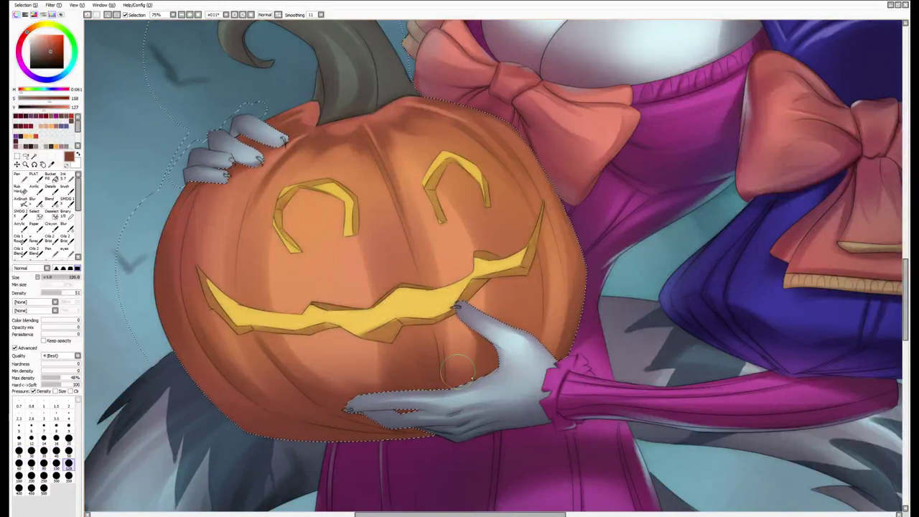
Sample teal and light blue from the background and paint soft rim light along both sides of the pumpkin with a 100 px brush
alt+click(616, 296)
key(bracketleft)
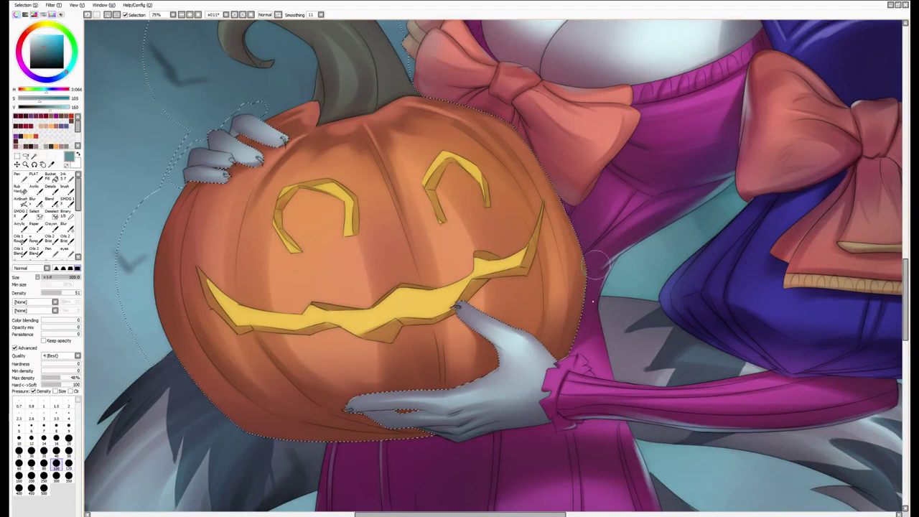
drag(605, 249, 583, 309)
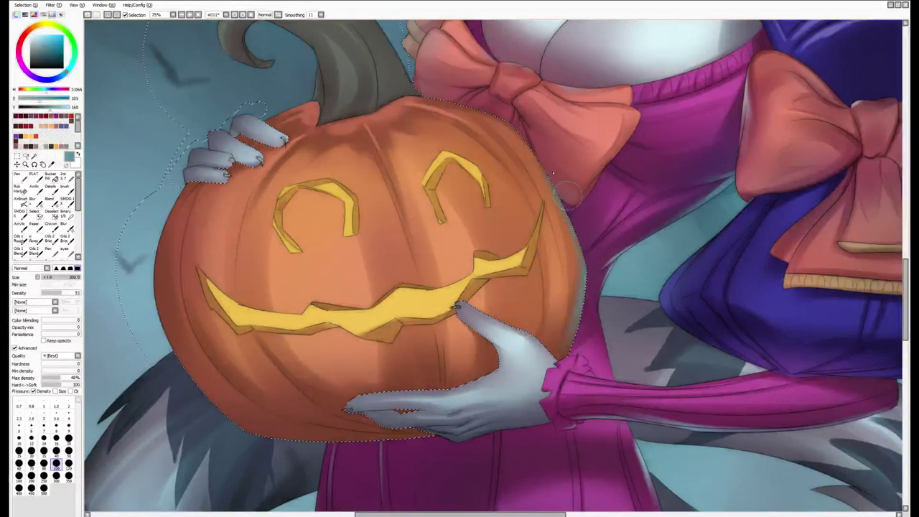
alt+click(139, 288)
mouse_move(160, 237)
mouse_down()
mouse_move(156, 323)
mouse_move(161, 302)
mouse_move(183, 366)
mouse_up()
mouse_move(183, 288)
mouse_down()
mouse_move(178, 240)
mouse_move(196, 362)
mouse_up()
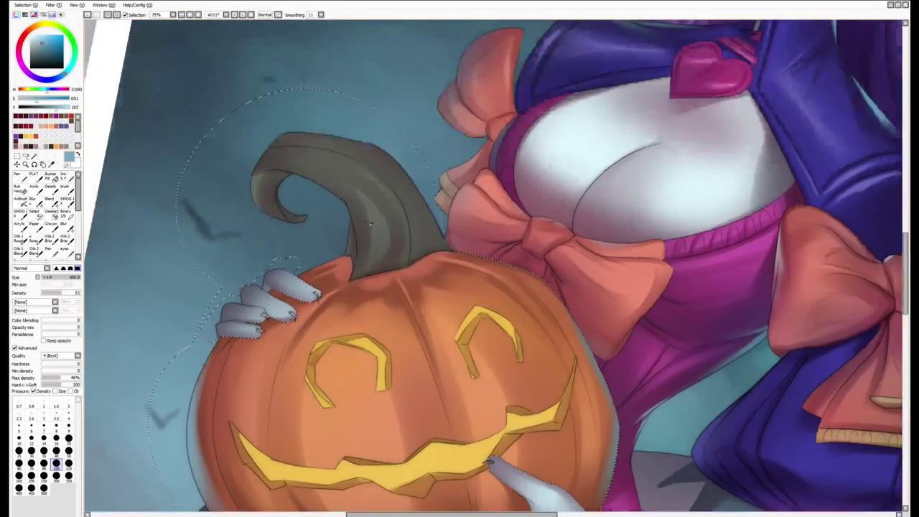
Darken the underside, inner curl and base edges of the pumpkin stem with a near-black 25 px brush
scroll(354, 176, up, 4)
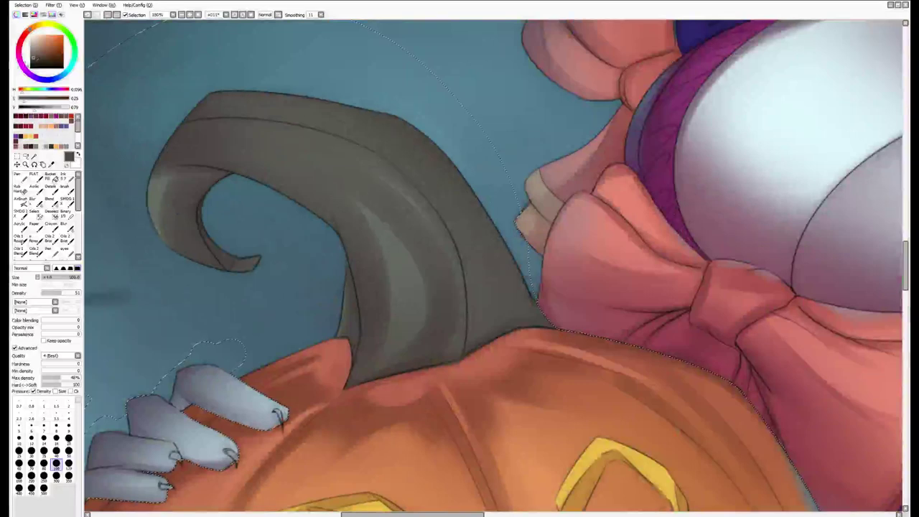
key(bracketleft)
key(bracketleft)
key(bracketleft)
key(bracketleft)
key(bracketleft)
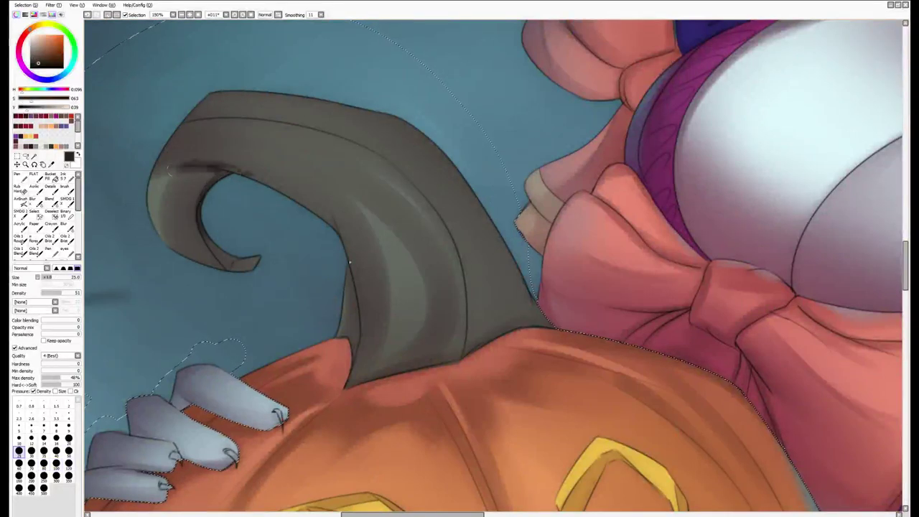
mouse_move(235, 188)
mouse_down()
mouse_move(288, 166)
mouse_move(463, 323)
mouse_move(593, 314)
mouse_up()
key(bracketleft)
key(bracketright)
drag(492, 304, 528, 314)
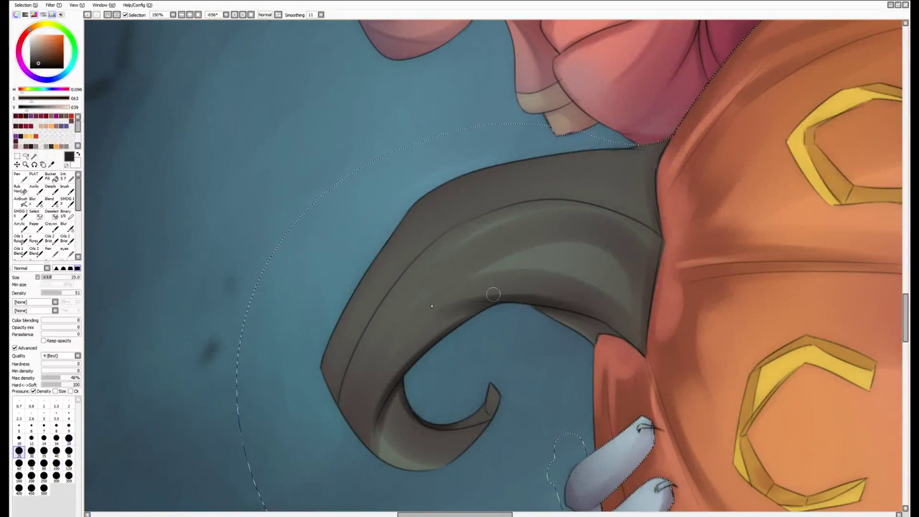
Shade the outer band of the stem in dark grey with a 60 px brush
key(bracketright)
drag(545, 238, 661, 195)
key(bracketright)
key(bracketright)
key(bracketright)
mouse_move(672, 136)
mouse_down()
mouse_move(567, 153)
mouse_move(451, 191)
mouse_move(514, 157)
mouse_move(352, 294)
mouse_move(460, 195)
mouse_move(426, 228)
mouse_up()
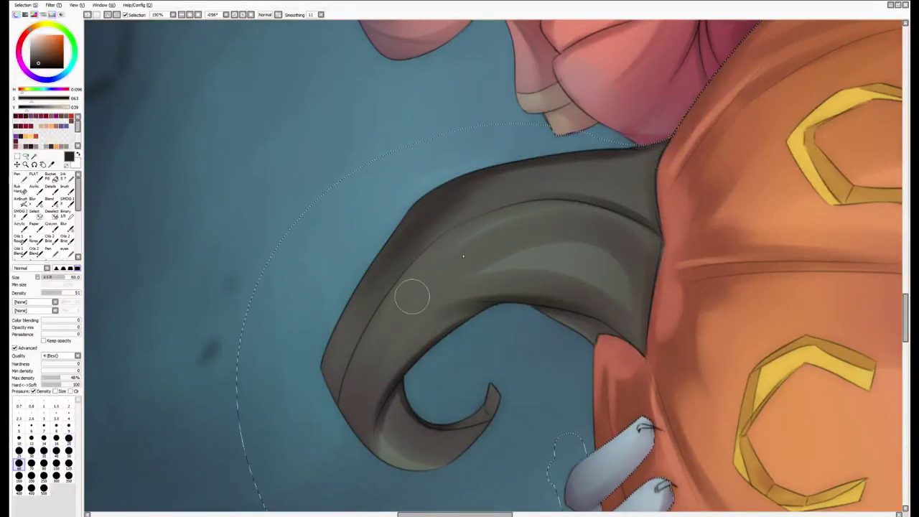
Soften the stem's outer shadow with a 350 px airbrush and define its long crease with a 25 px brush
key(a)
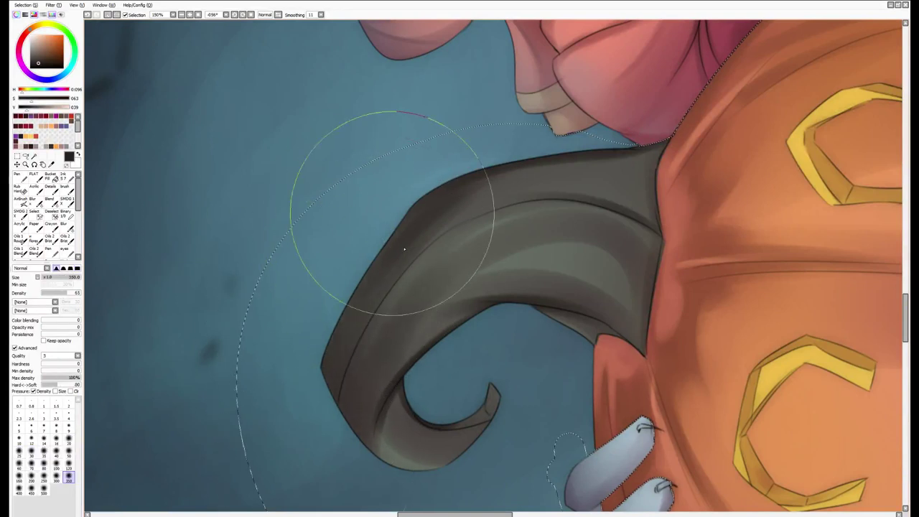
key(b)
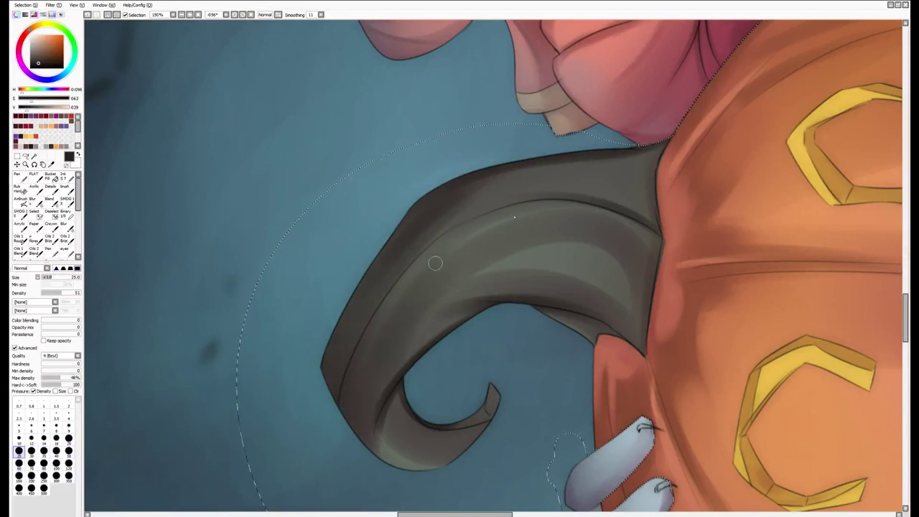
mouse_move(489, 249)
mouse_down()
mouse_move(533, 203)
mouse_move(390, 276)
mouse_move(603, 205)
mouse_up()
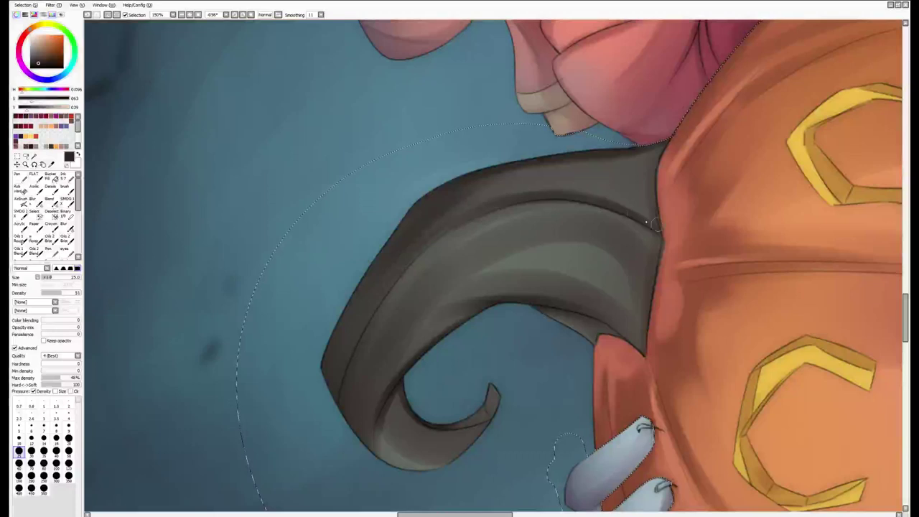
Deepen the shadow along the stem's outer bend and body with 60 px and 80 px brushes
key(bracketright)
key(bracketright)
key(bracketright)
key(bracketright)
key(bracketright)
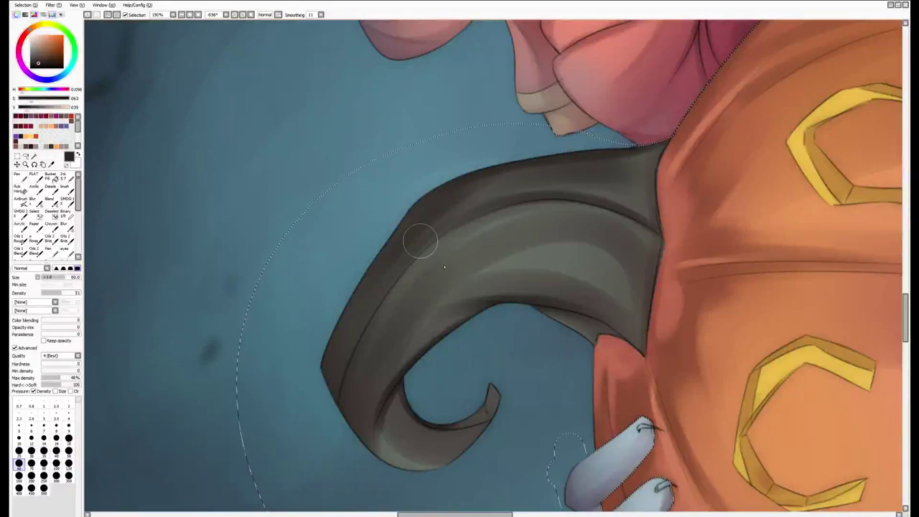
key(bracketright)
drag(589, 292, 610, 238)
key(End)
key(End)
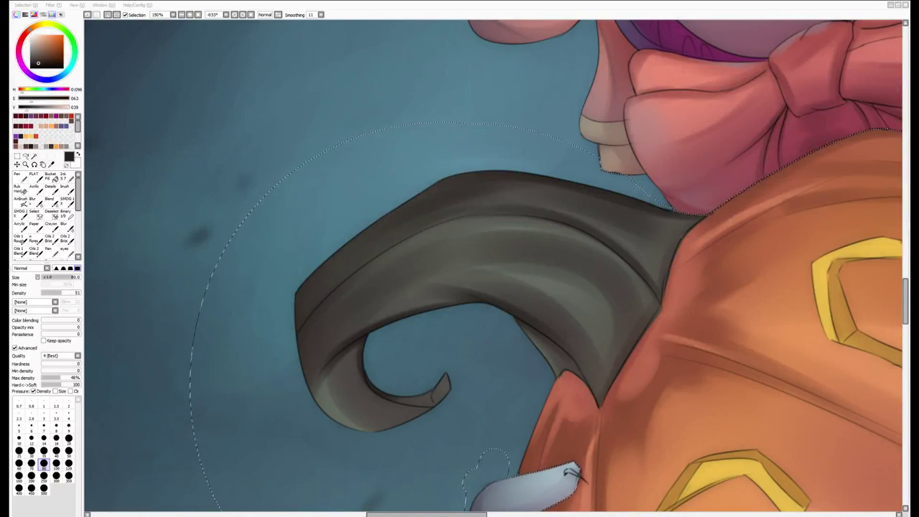
Darken the curled tip of the stem with a 350 px airbrush and an 80 px brush
scroll(476, 345, down, 1)
key(])
key(])
key(])
key(])
key(])
key(])
key(])
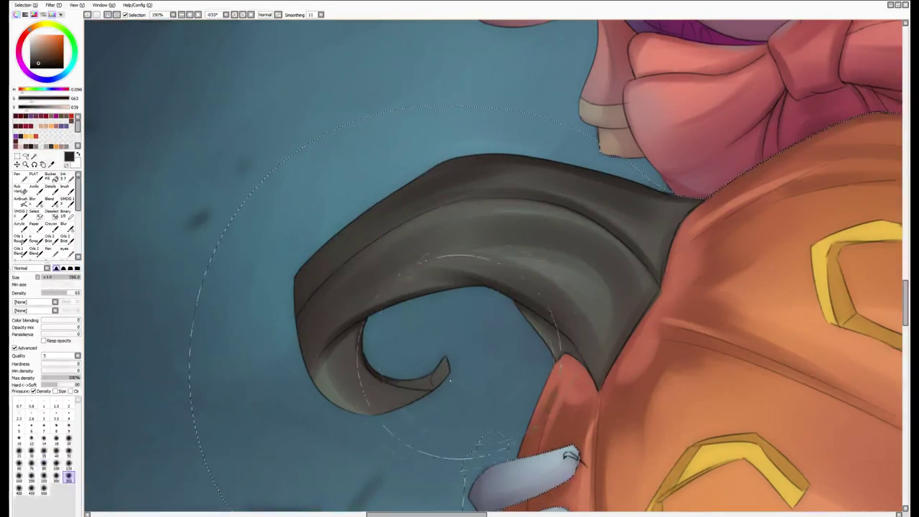
key(b)
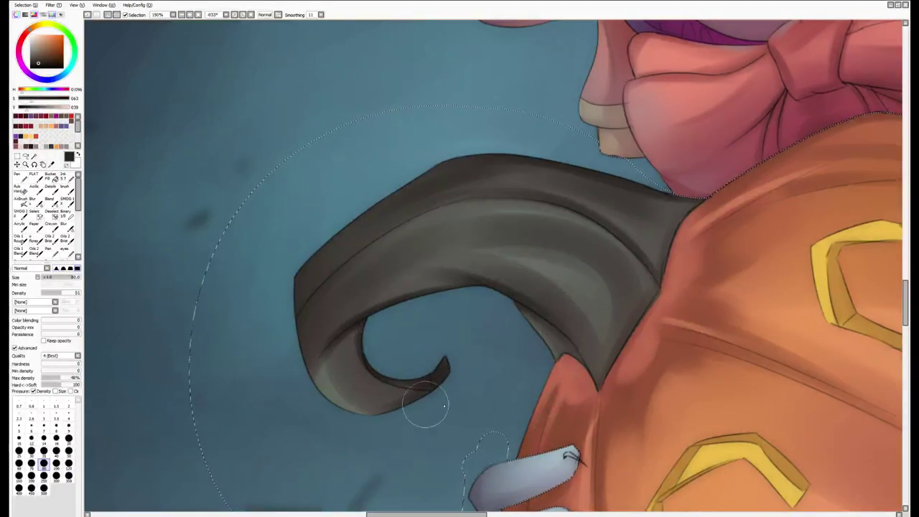
drag(458, 392, 444, 412)
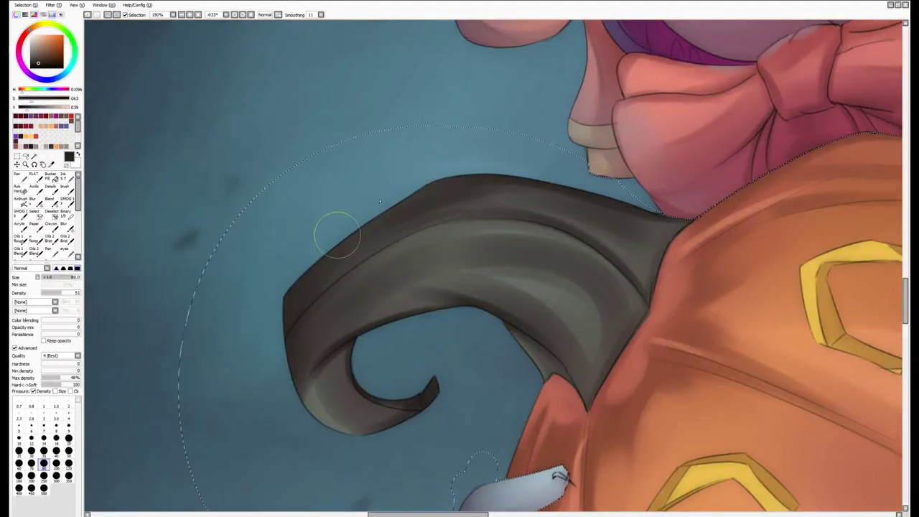
Shade the stem's body with a 70 px brush and softly darken its base and back facet with a 160 px airbrush
key([)
key([)
key([)
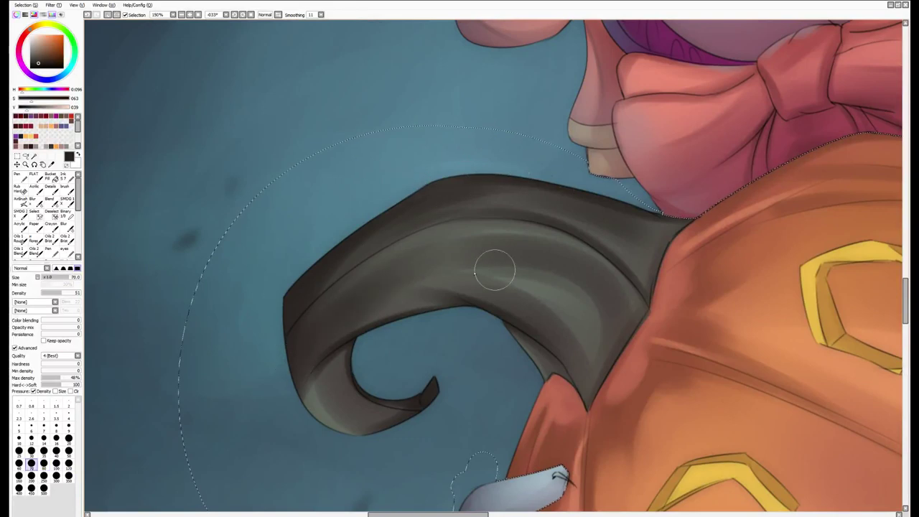
key(e)
key([)
key([)
key([)
key([)
key([)
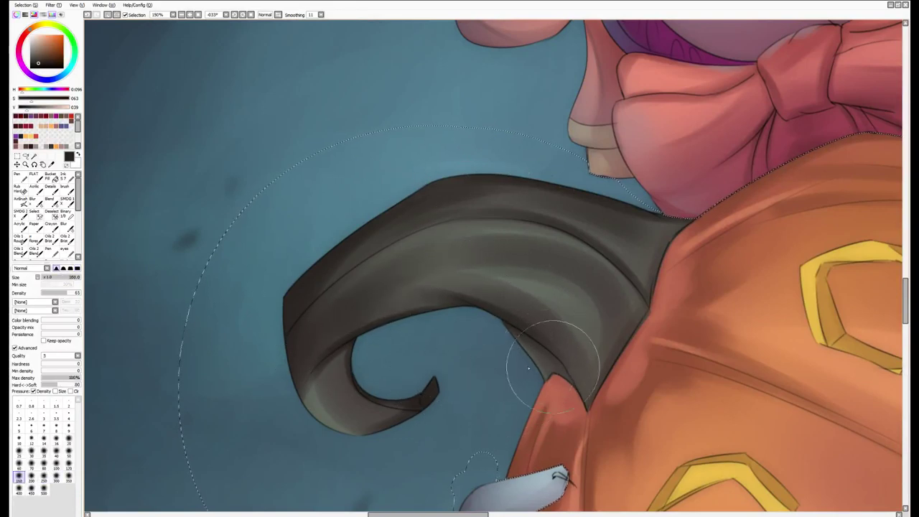
mouse_move(417, 327)
mouse_down()
mouse_move(431, 349)
mouse_move(402, 237)
mouse_up()
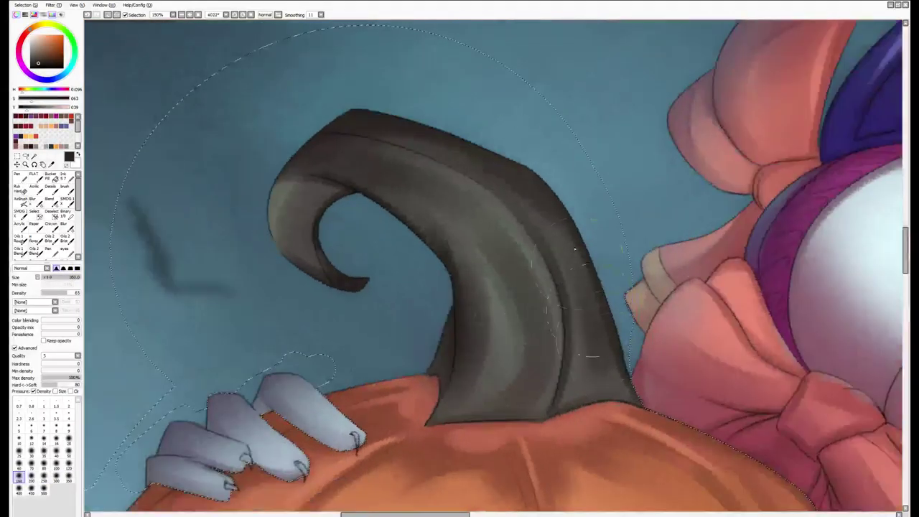
drag(382, 409, 479, 268)
Sample reddish browns and softly shade the pumpkin behind the stem and along its underside with a 250 px airbrush
alt+click(445, 216)
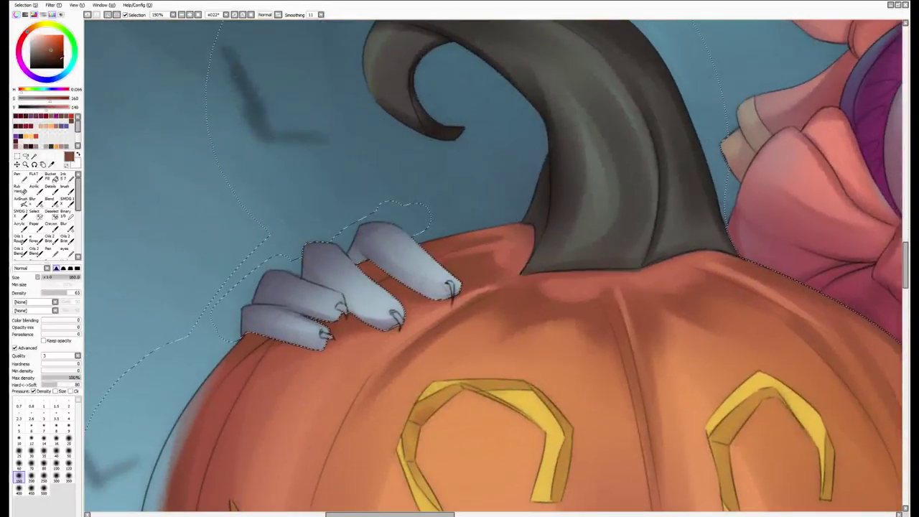
key(bracketright)
mouse_move(543, 194)
mouse_down()
mouse_move(420, 184)
mouse_move(503, 174)
mouse_move(364, 222)
mouse_move(578, 132)
mouse_move(527, 169)
mouse_up()
scroll(530, 175, down, 10)
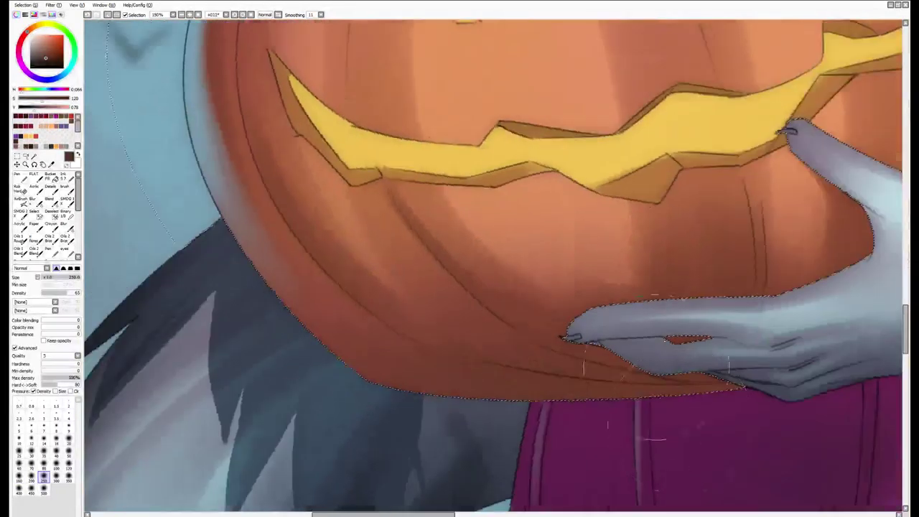
drag(788, 131, 740, 310)
Darken the pumpkin's lower ribs beside the fingertips with dark brown brushes from 50 px to 160 px
key(b)
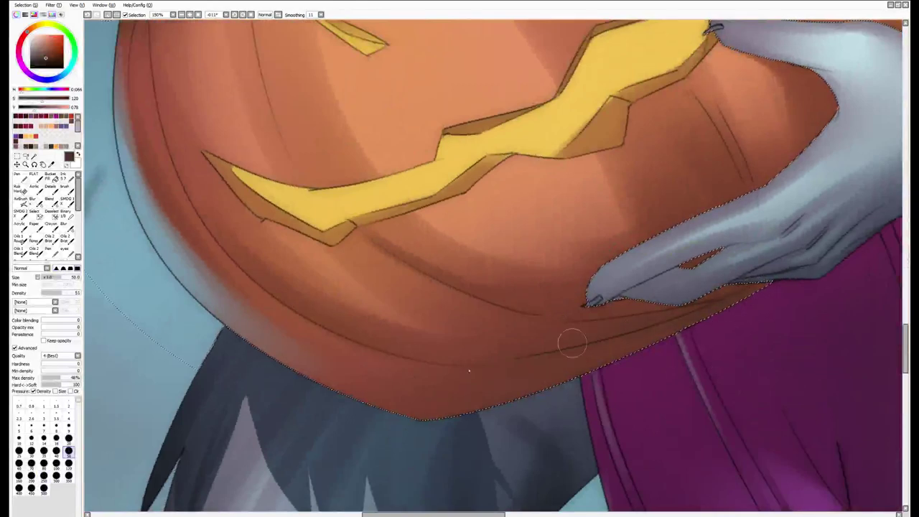
key(bracketright)
key(bracketright)
key(bracketright)
key(bracketright)
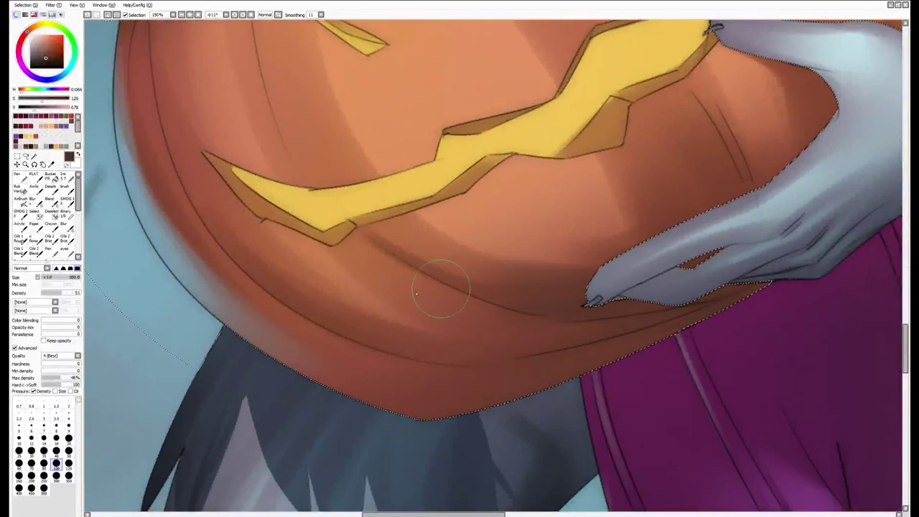
key(bracketright)
key(bracketright)
drag(675, 272, 660, 394)
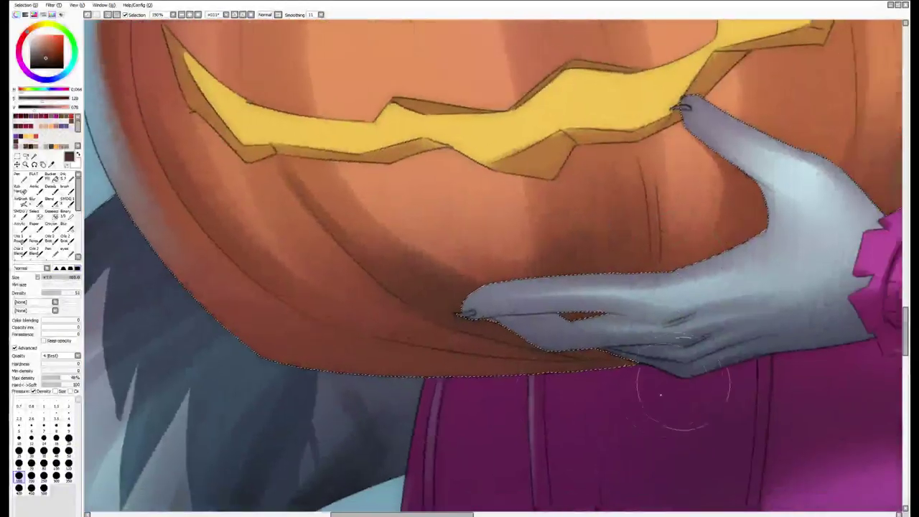
Paint dark brown contact shadows under the hand and around the thumb with 80 px, 120 px and 160 px brushes
key(bracketleft)
key(bracketleft)
key(bracketleft)
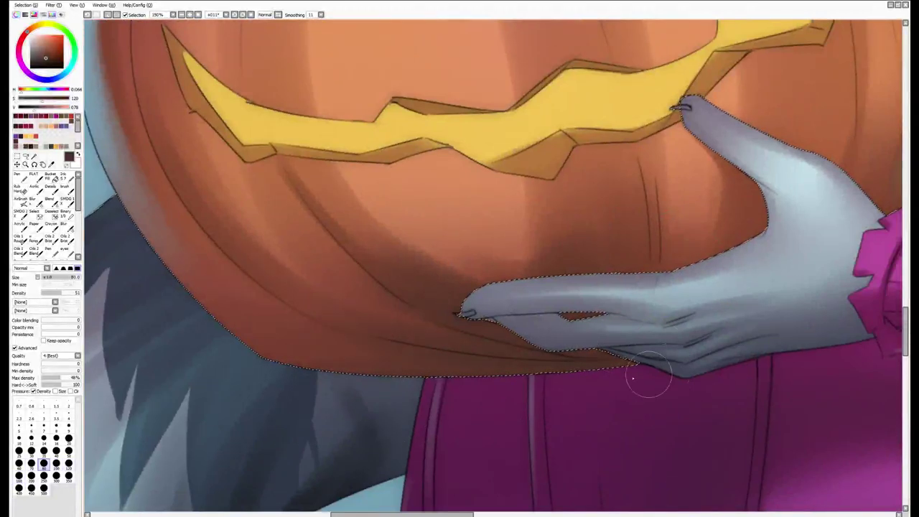
key(bracketright)
key(bracketright)
drag(765, 246, 662, 310)
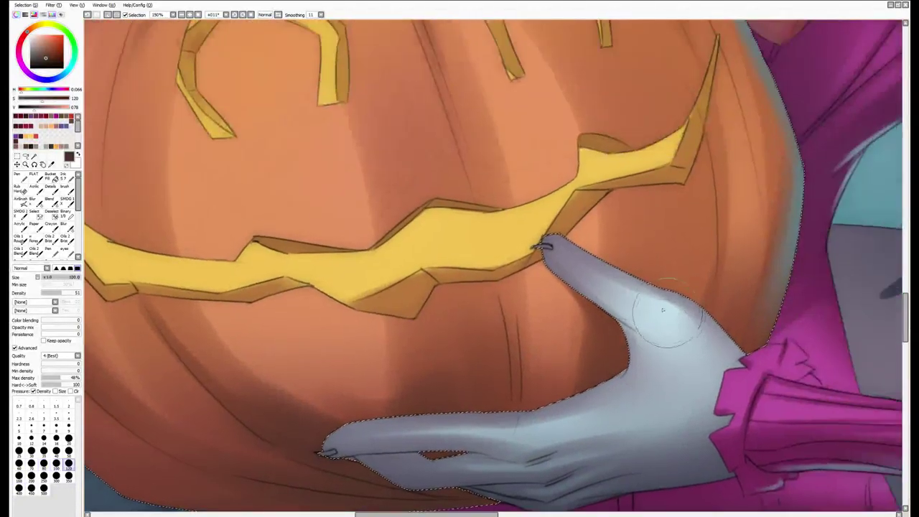
key(bracketright)
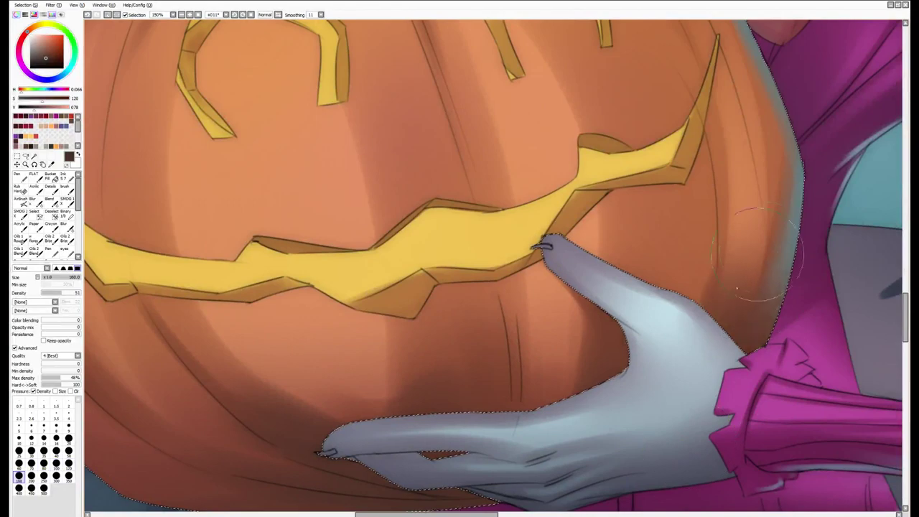
mouse_move(757, 254)
mouse_down()
mouse_move(718, 465)
mouse_move(671, 437)
mouse_move(584, 293)
mouse_move(594, 337)
mouse_up()
Sample a light salmon and add fine highlights to the pumpkin's ridges below the stem with 14 px and 8 px brushes
alt+click(583, 292)
scroll(595, 338, down, 2)
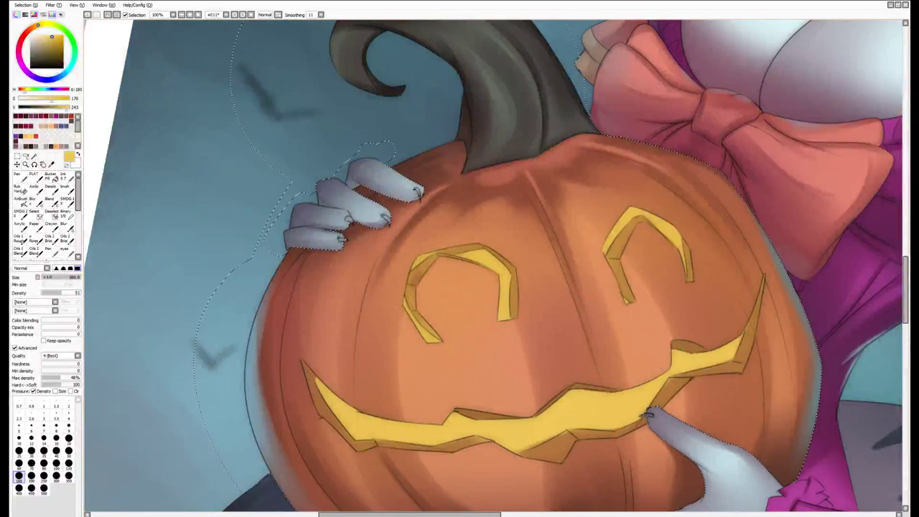
drag(564, 314, 550, 350)
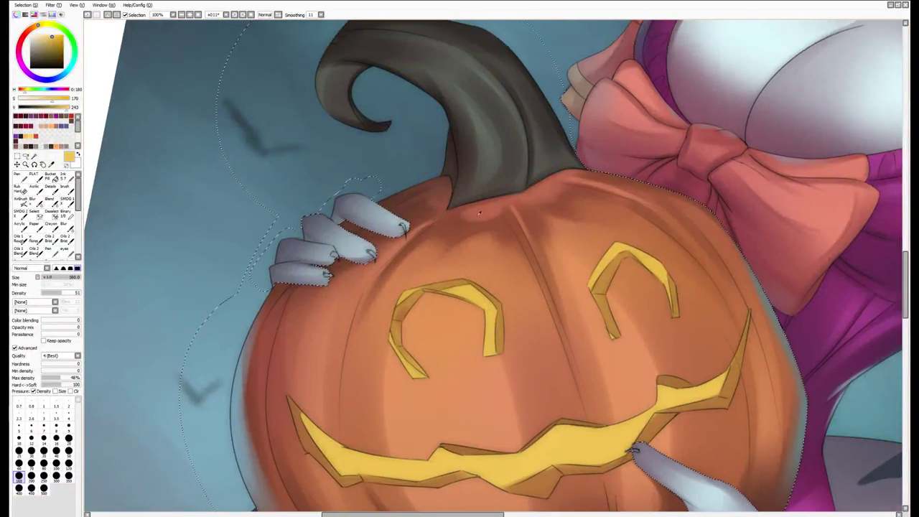
alt+click(508, 181)
alt+click(400, 208)
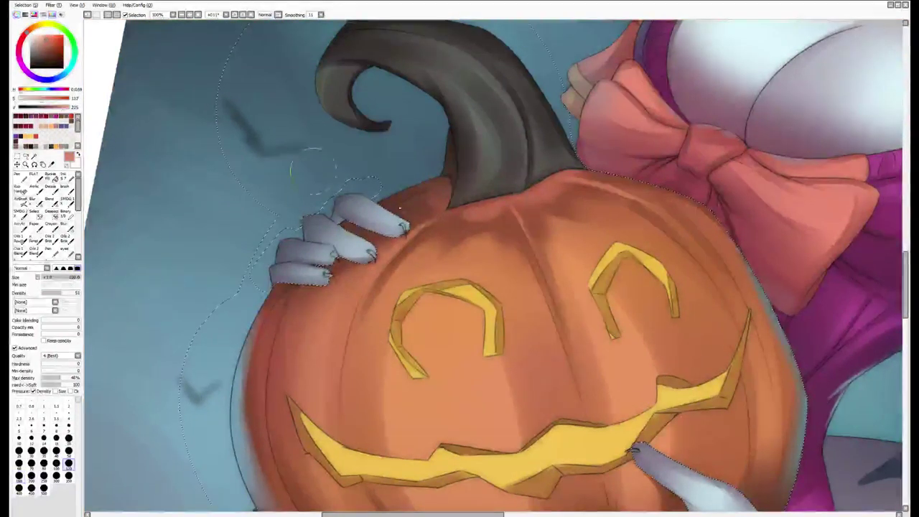
key(bracketleft)
key(bracketleft)
key(bracketleft)
key(bracketleft)
key(bracketleft)
key(bracketleft)
key(bracketleft)
key(bracketleft)
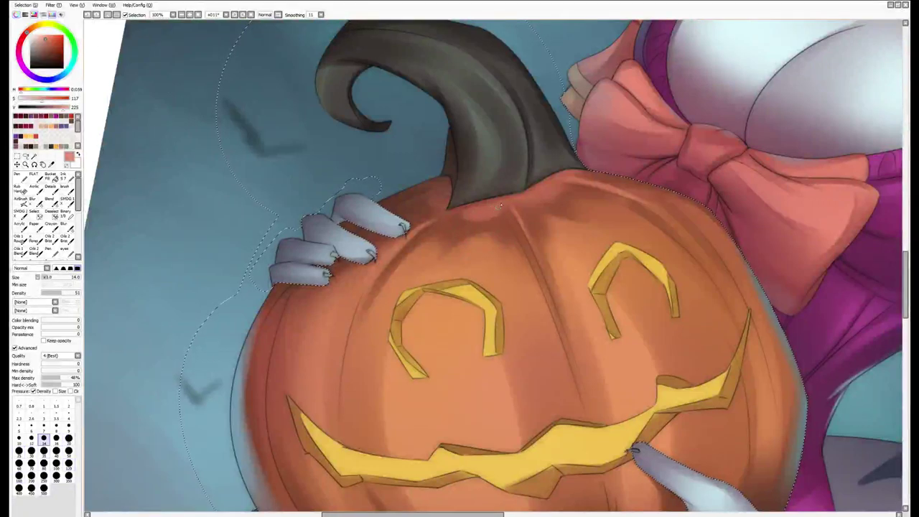
key(bracketleft)
key(bracketleft)
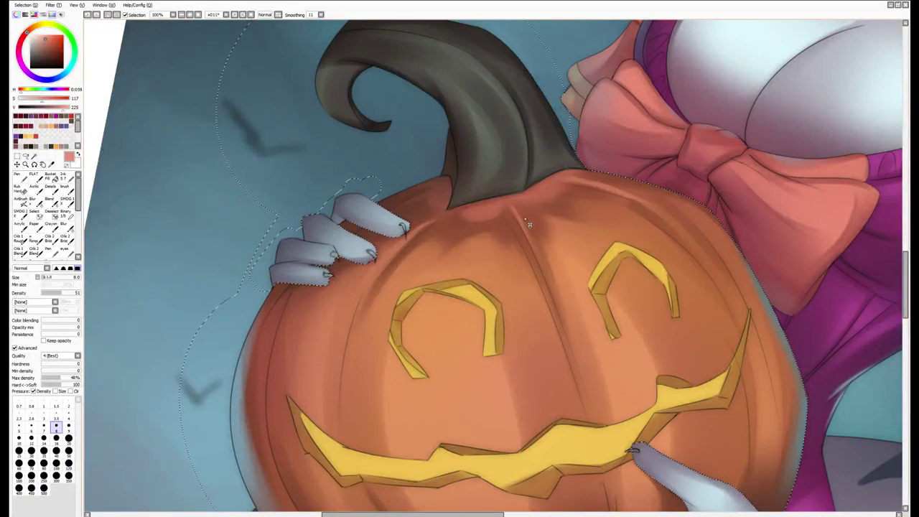
Sample the stem's grey, lighten it and paint a soft highlight down the middle of the stem with a 20 px brush
scroll(529, 225, down, 3)
scroll(443, 247, up, 3)
alt+click(293, 218)
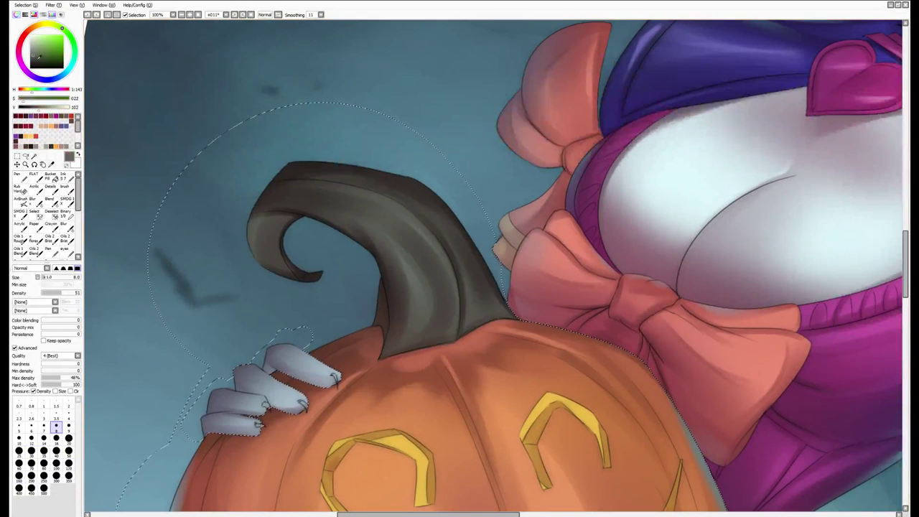
key(bracketright)
key(bracketright)
key(bracketright)
key(bracketright)
key(bracketright)
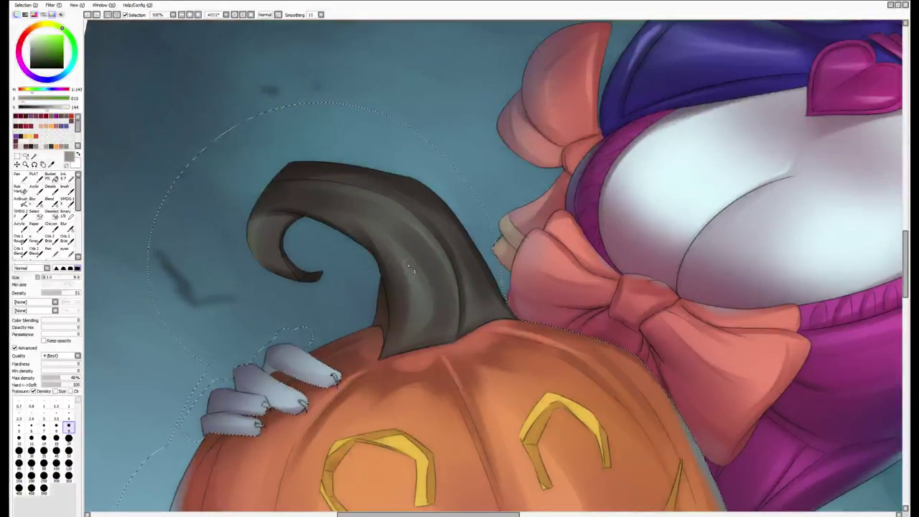
mouse_move(406, 265)
mouse_down()
mouse_move(417, 302)
mouse_move(408, 273)
mouse_up()
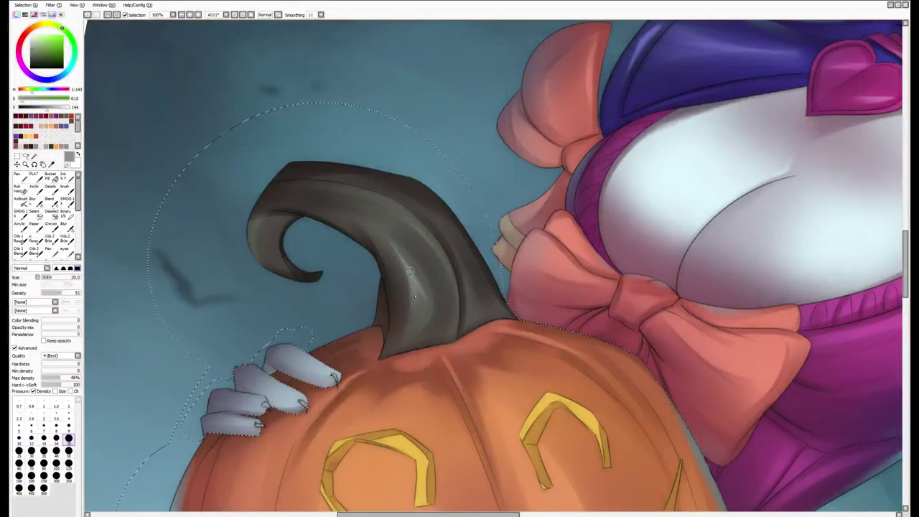
drag(413, 327, 404, 277)
Add thin light grey streaks along the stem's ridges and curve with 10 px and 14 px brushes
key(bracketleft)
key(bracketleft)
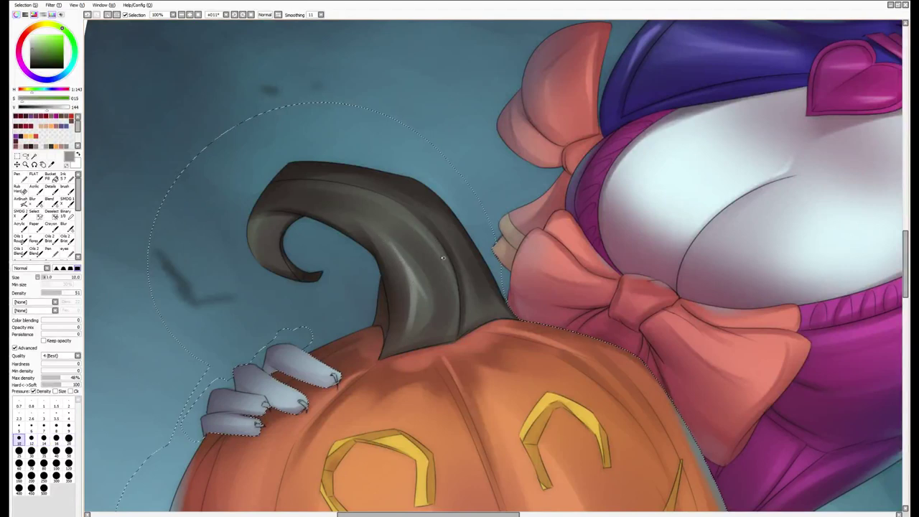
drag(388, 203, 435, 346)
key(bracketright)
key(bracketright)
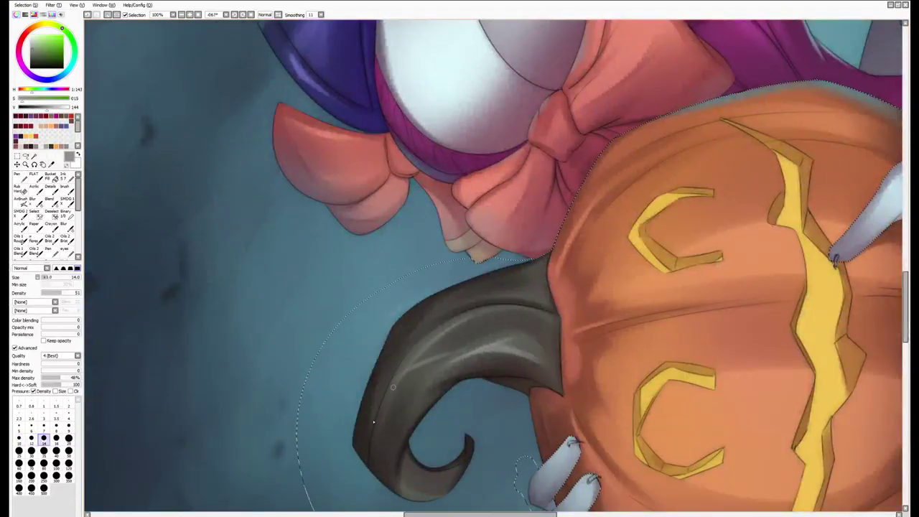
key(bracketright)
mouse_move(398, 379)
mouse_down()
mouse_move(445, 332)
mouse_move(511, 331)
mouse_up()
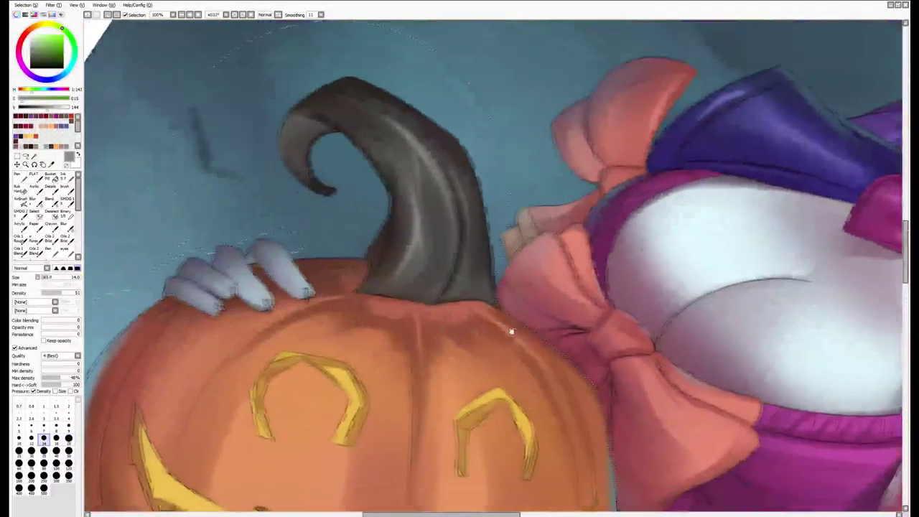
Sample a dark greyish brown and softly shade the stem's outer edge and curl with a 250 px airbrush
alt+click(459, 237)
key(a)
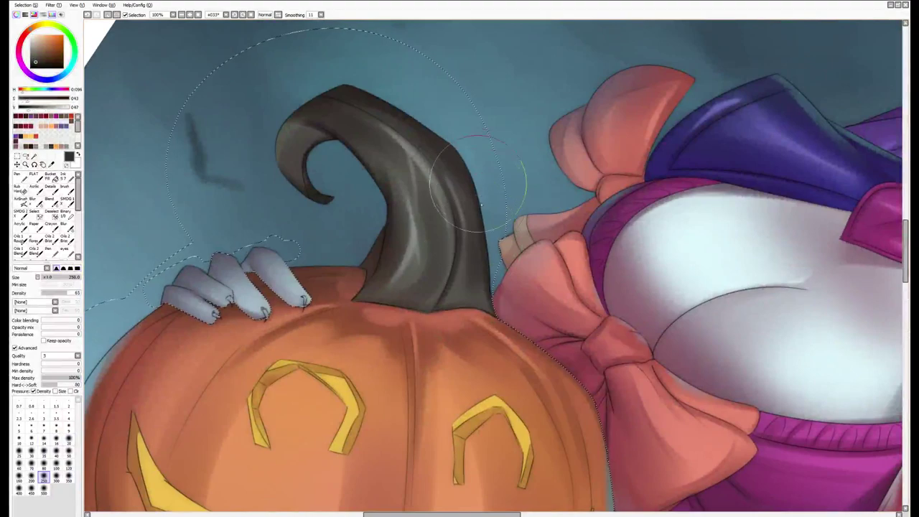
key(Delete)
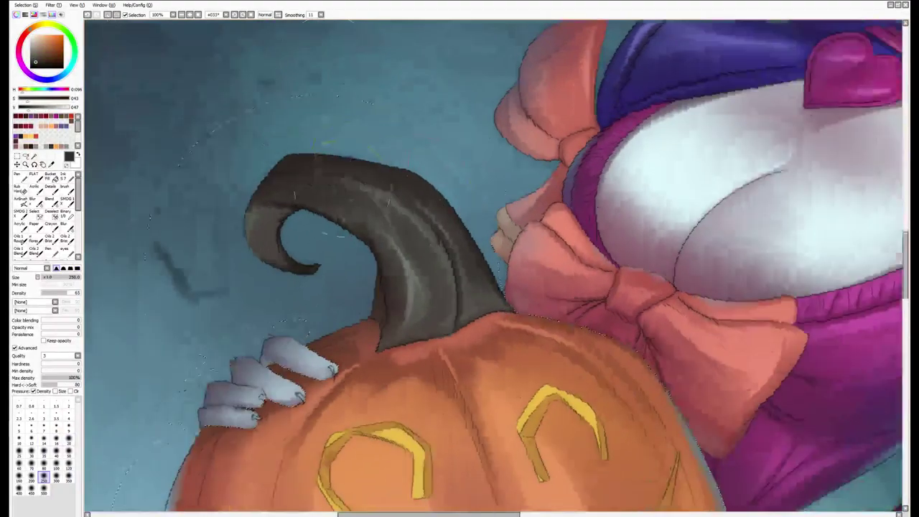
key(Delete)
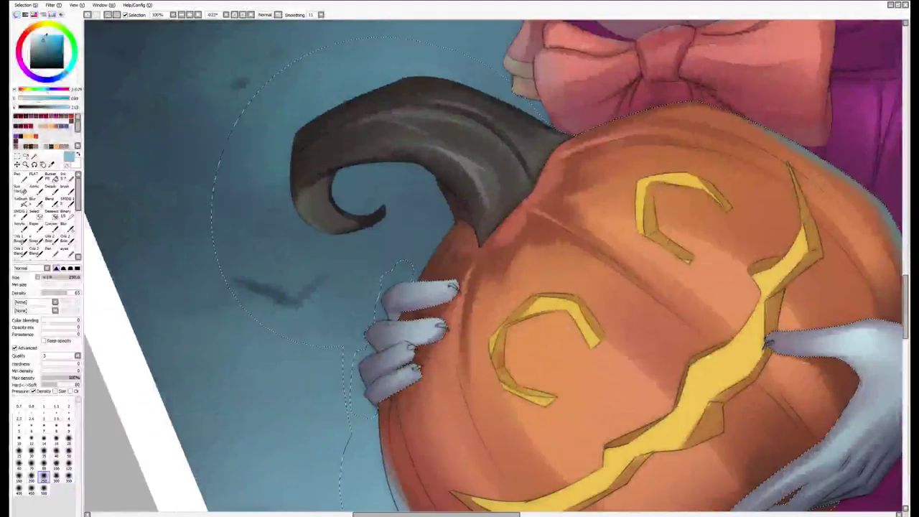
Paint a pale turquoise rim light along the stem's inner curve and the pumpkin's outer edge with 16 px to 40 px brushes
alt+click(373, 219)
key(n)
drag(334, 231, 384, 217)
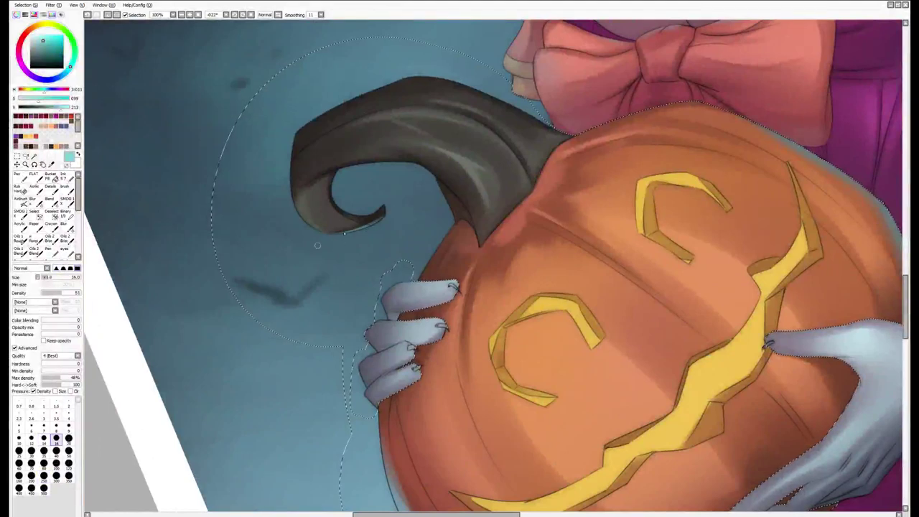
key(bracketright)
key(bracketright)
key(bracketright)
drag(444, 197, 452, 210)
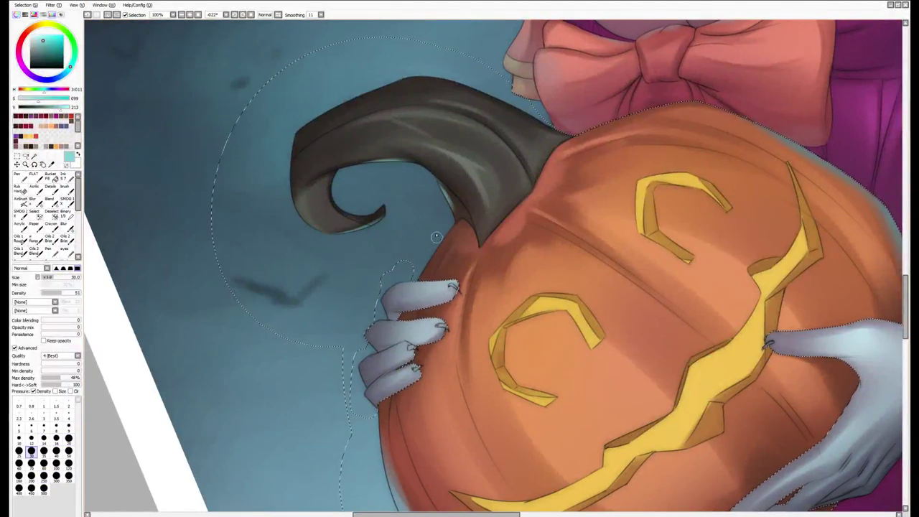
drag(430, 255, 365, 323)
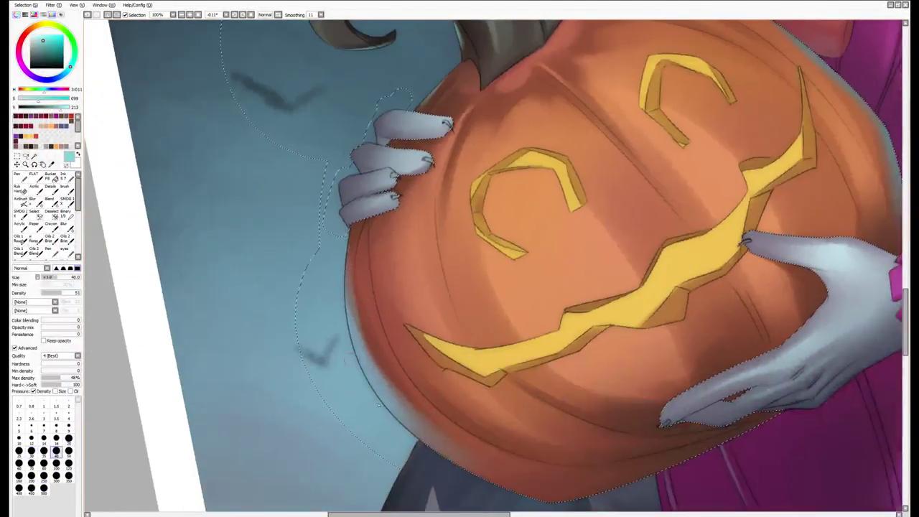
drag(378, 406, 322, 267)
Sample a dark brown and deepen the shadows along the pumpkin's underside ribs with 35 px, 60 px and 70 px brushes
alt+click(521, 357)
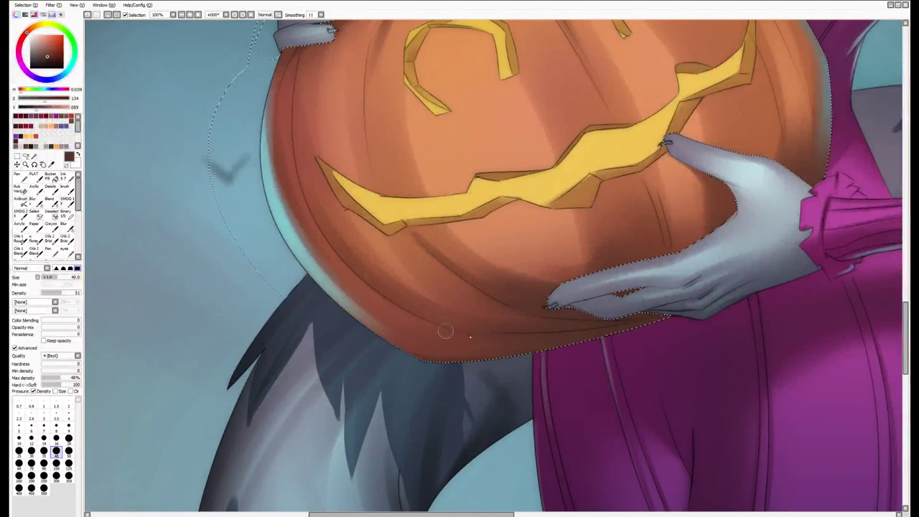
key(bracketleft)
drag(520, 343, 576, 297)
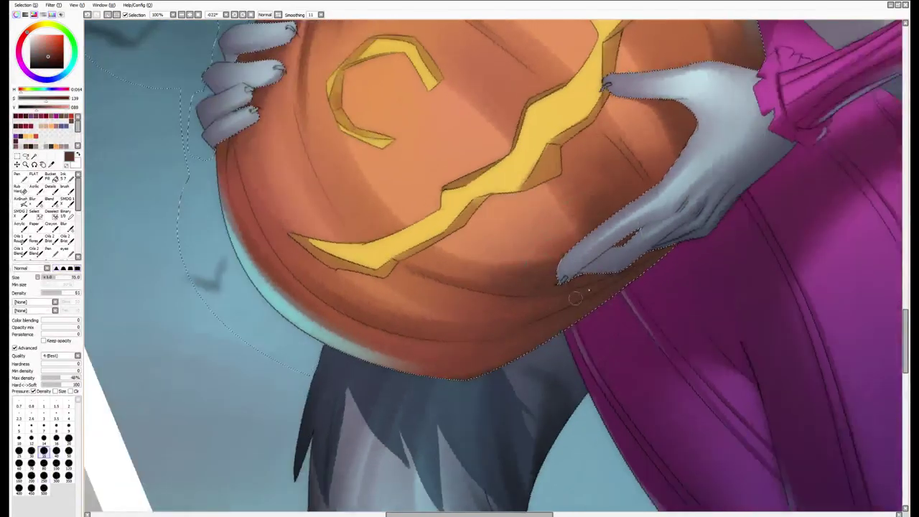
key(bracketright)
key(bracketright)
key(bracketright)
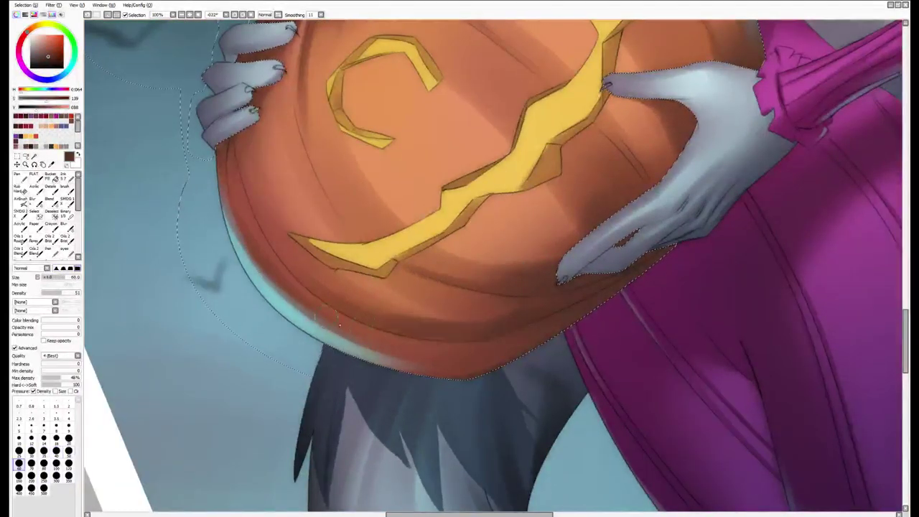
drag(522, 315, 503, 337)
key(bracketright)
drag(443, 369, 504, 357)
Choose a light grey and paint a band of shine across the character's purple bangs with a 50 px brush
scroll(504, 357, up, 10)
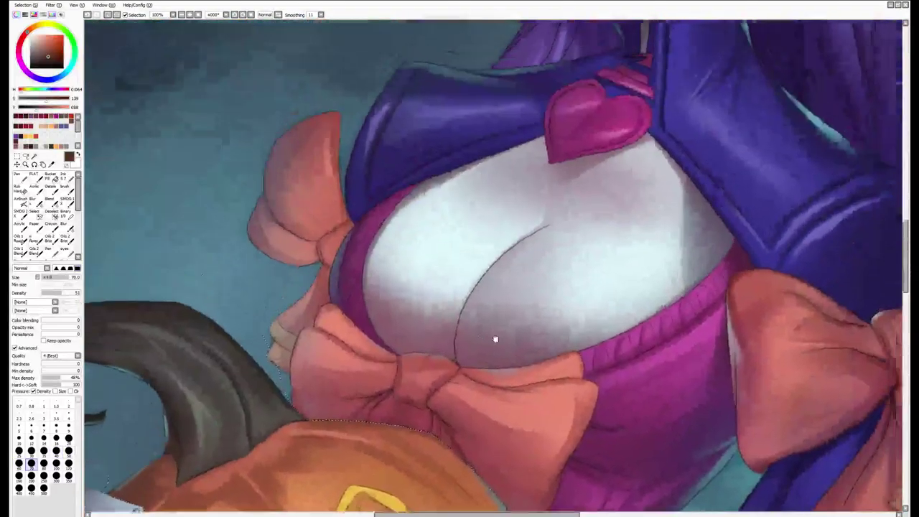
scroll(504, 357, up, 5)
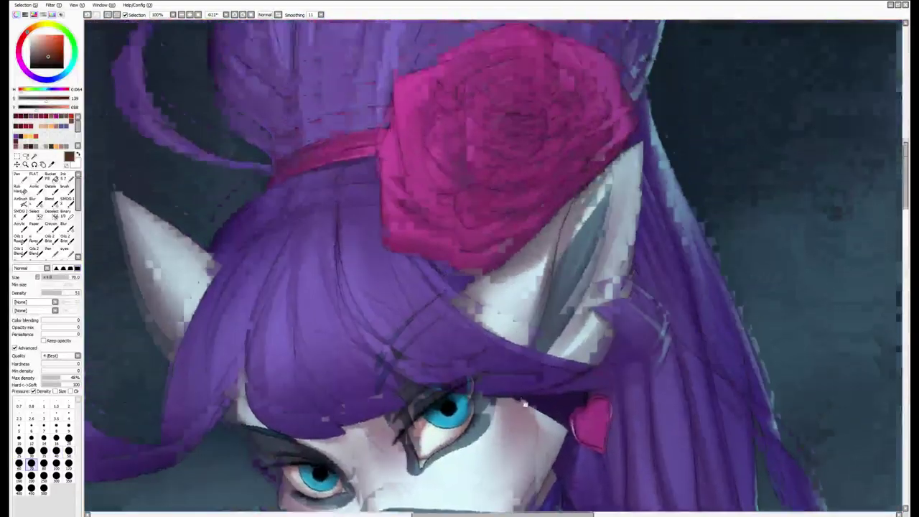
scroll(504, 357, down, 5)
scroll(493, 266, up, 2)
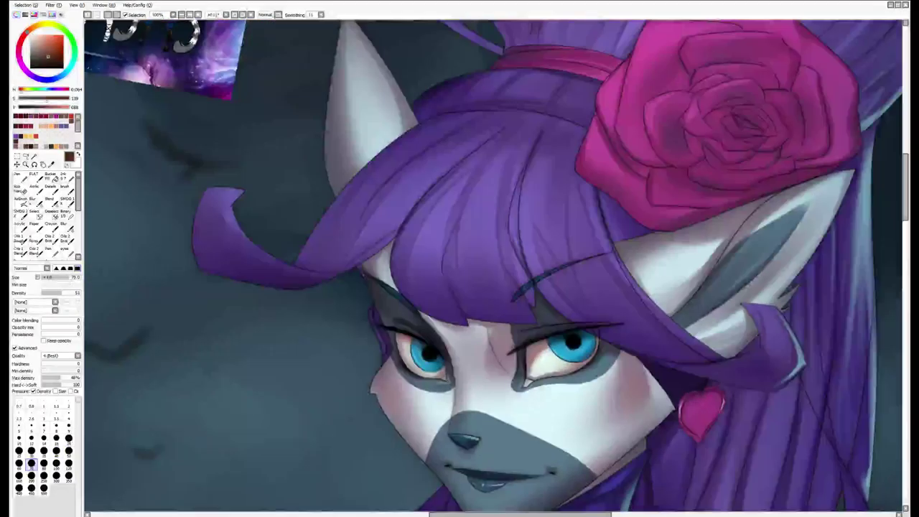
click(36, 40)
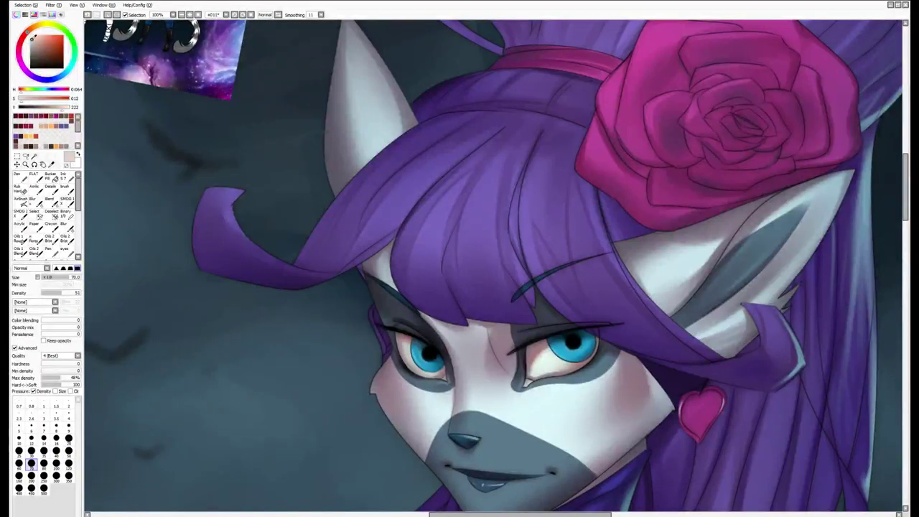
key(bracketright)
key(bracketright)
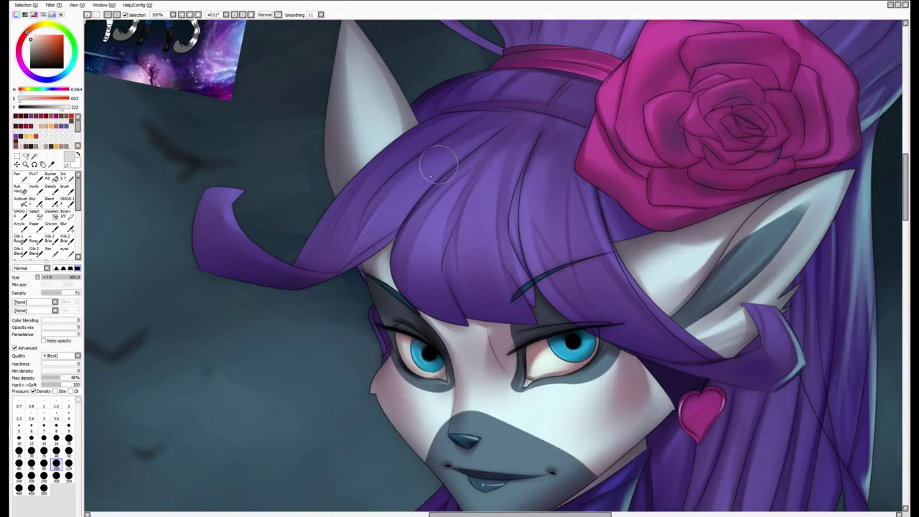
key(bracketright)
key(bracketleft)
key(bracketleft)
key(bracketleft)
key(bracketleft)
key(bracketleft)
mouse_move(404, 197)
mouse_down()
mouse_move(416, 183)
mouse_move(366, 230)
mouse_up()
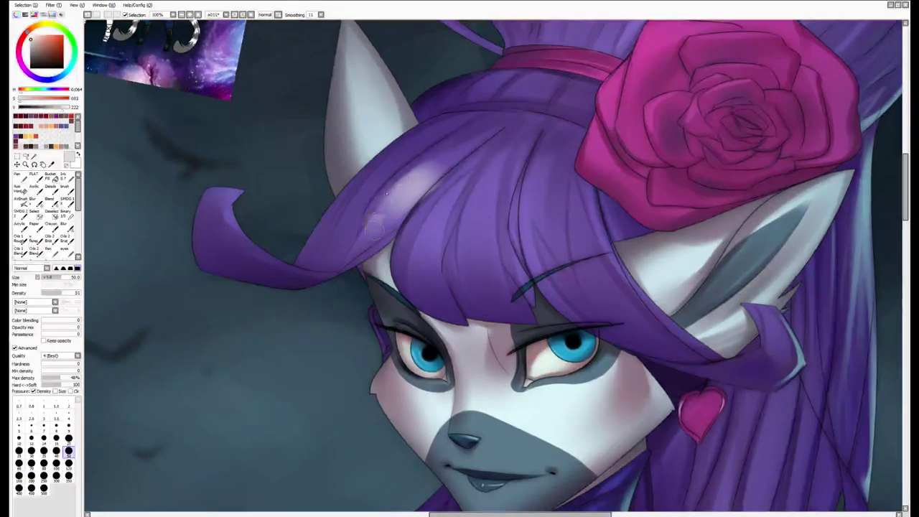
mouse_move(423, 154)
mouse_down()
mouse_move(345, 222)
mouse_move(374, 167)
mouse_move(439, 197)
mouse_move(425, 228)
mouse_move(446, 217)
mouse_move(461, 237)
mouse_move(482, 209)
mouse_move(502, 204)
mouse_move(525, 230)
mouse_move(550, 236)
mouse_move(557, 174)
mouse_move(599, 252)
mouse_move(582, 187)
mouse_up()
Erase parts of the shine on the bangs to split it into strands, reducing the eraser to 14 px for fine gaps
key(bracketright)
key(bracketright)
key(bracketright)
key(bracketright)
key(e)
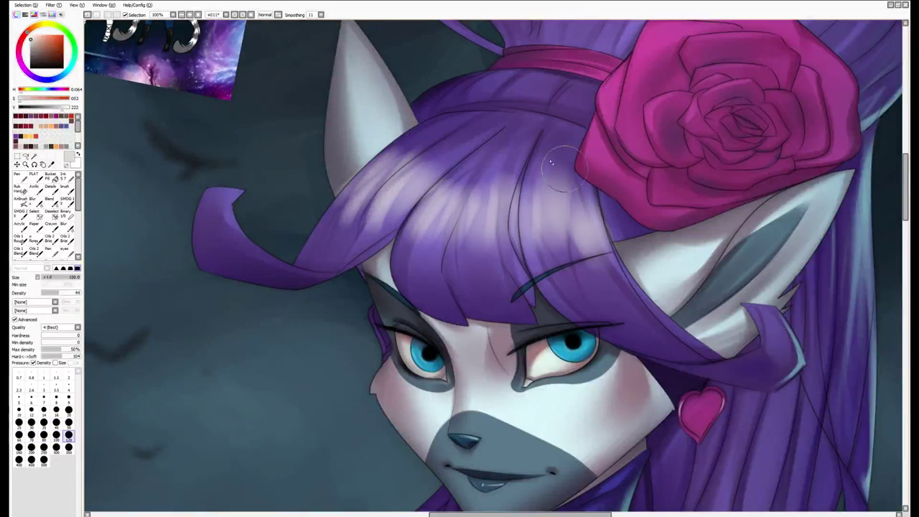
mouse_move(546, 129)
mouse_down()
mouse_move(550, 188)
mouse_move(496, 158)
mouse_move(459, 194)
mouse_move(402, 187)
mouse_move(413, 286)
mouse_move(524, 258)
mouse_move(557, 155)
mouse_move(532, 210)
mouse_up()
key(bracketleft)
key(bracketleft)
key(bracketleft)
key(bracketleft)
key(bracketleft)
key(bracketleft)
key(bracketleft)
key(bracketleft)
key(bracketleft)
key(bracketleft)
key(bracketleft)
key(bracketleft)
key(bracketleft)
key(bracketleft)
key(bracketleft)
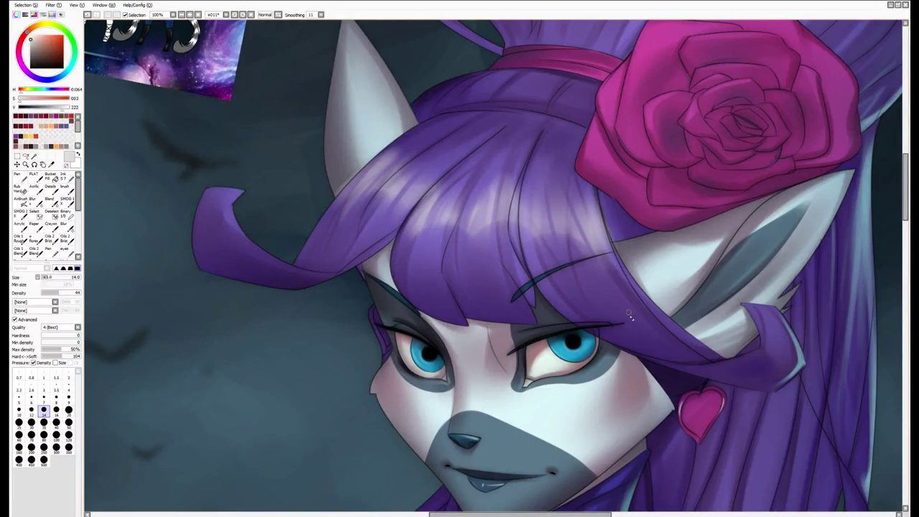
Fade the bangs' shine with a 250 px soft eraser and add fine light strands with a 12 px brush
key(e)
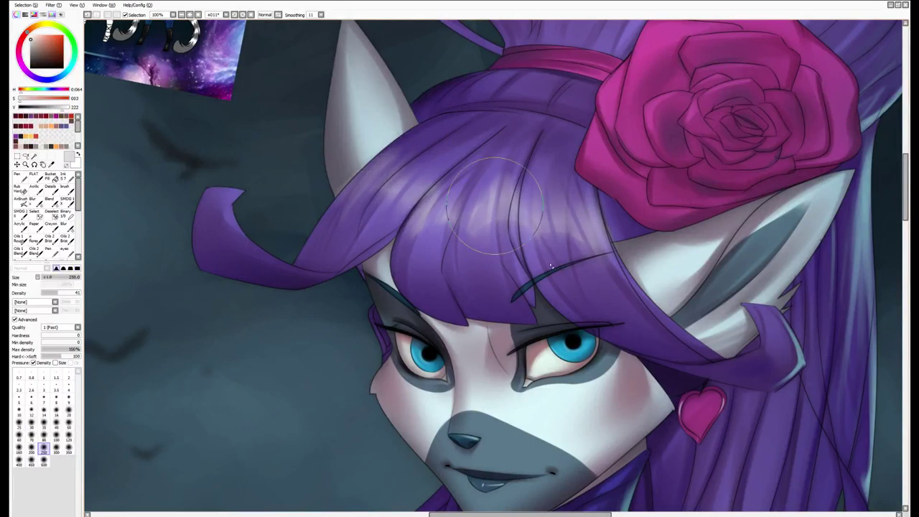
scroll(552, 267, down, 3)
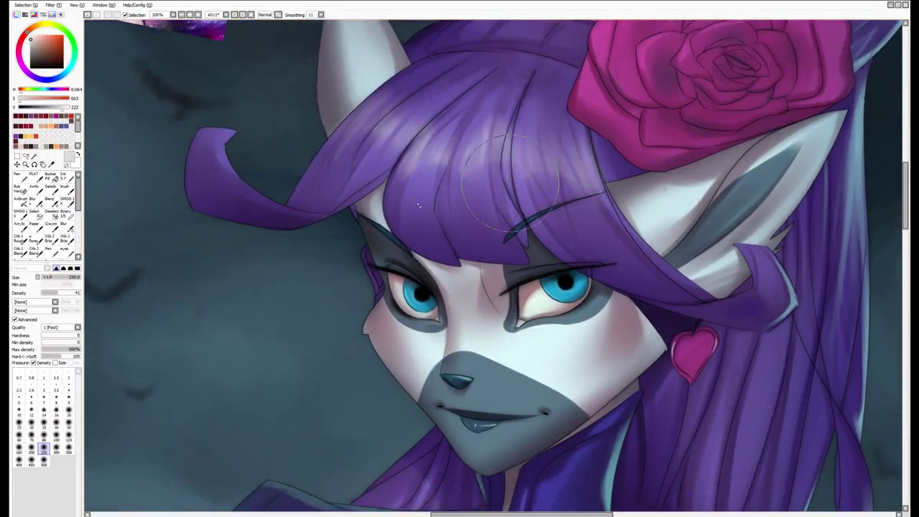
scroll(419, 205, up, 3)
key(b)
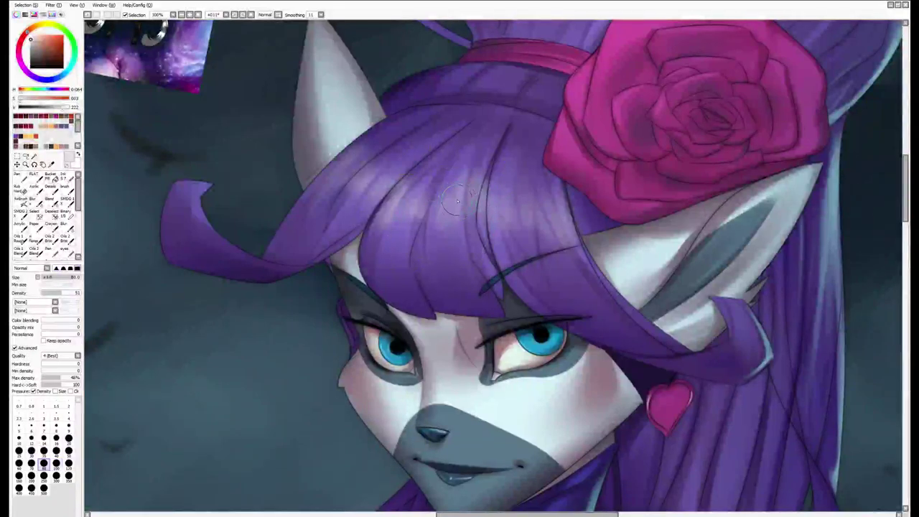
key([)
key([)
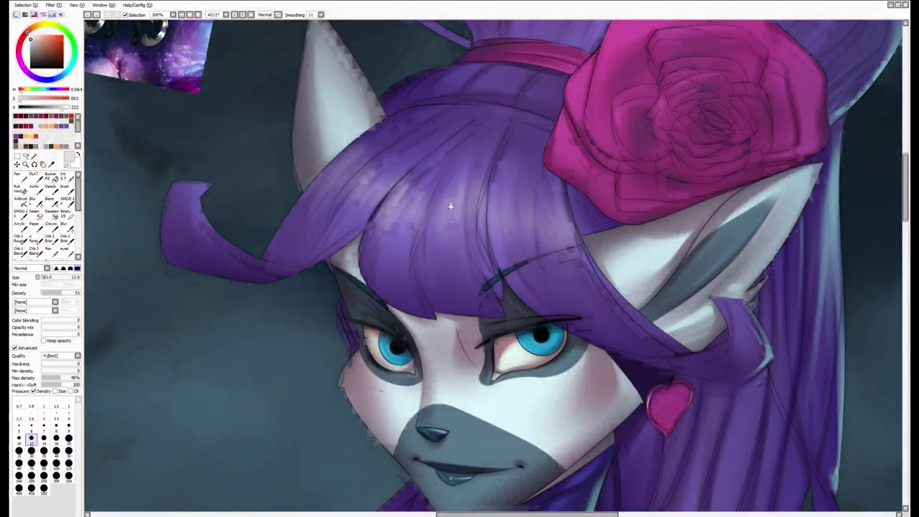
scroll(463, 188, down, 3)
key(e)
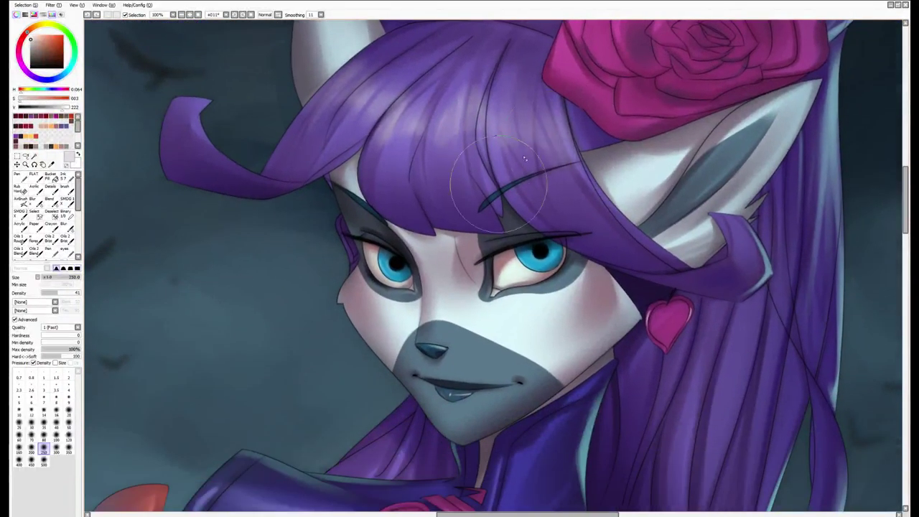
scroll(304, 246, up, 2)
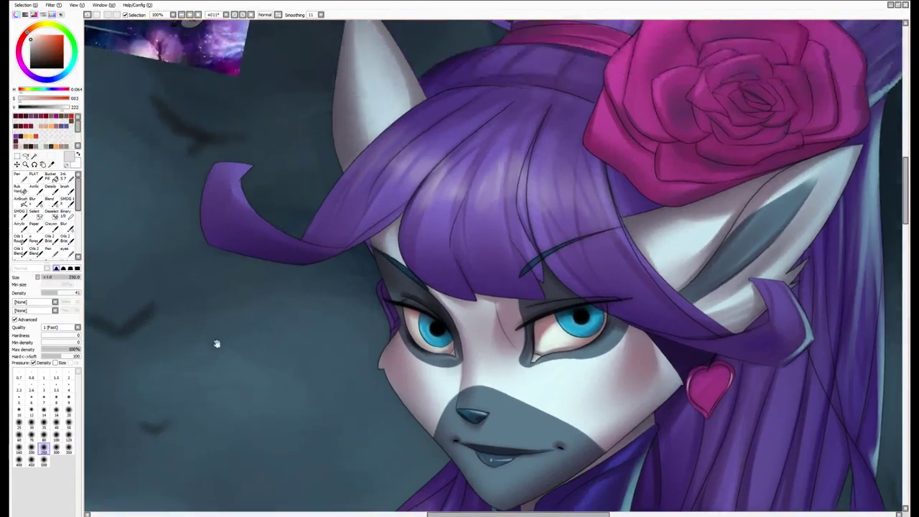
Paint a light grey-blue rim light on the curled lock's outer edge with a 70 px brush, undoing the stroke along its underside
drag(216, 343, 307, 256)
alt+click(291, 121)
key(b)
key(bracketright)
key(bracketright)
key(bracketright)
key(bracketright)
key(bracketright)
key(bracketright)
key(bracketright)
key(bracketright)
key(bracketright)
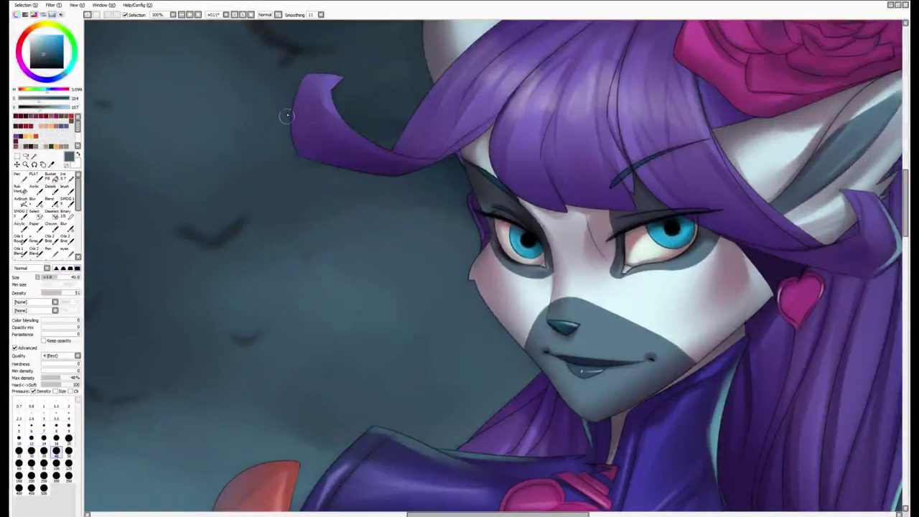
click(38, 41)
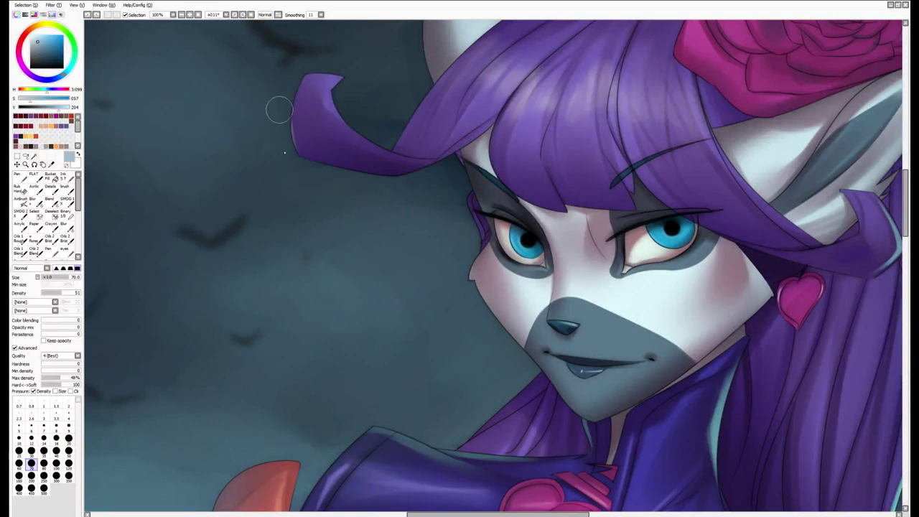
mouse_move(280, 109)
mouse_down()
mouse_move(334, 189)
mouse_move(370, 192)
mouse_move(340, 181)
mouse_up()
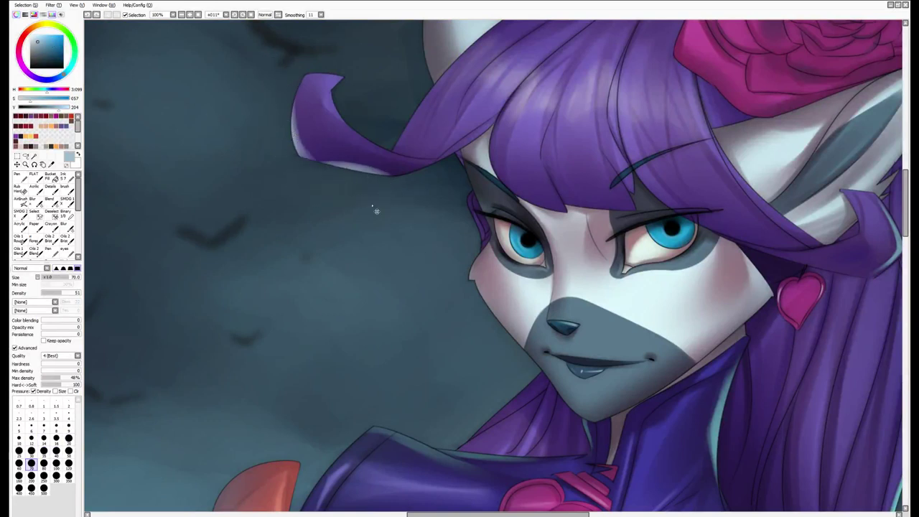
key(ctrl+z)
key(ctrl+y)
key(ctrl+z)
Add thin light grey-blue rim light along the cheek and jaw edges, reducing the brush from 70 px to 10 px
key(bracketleft)
key(bracketleft)
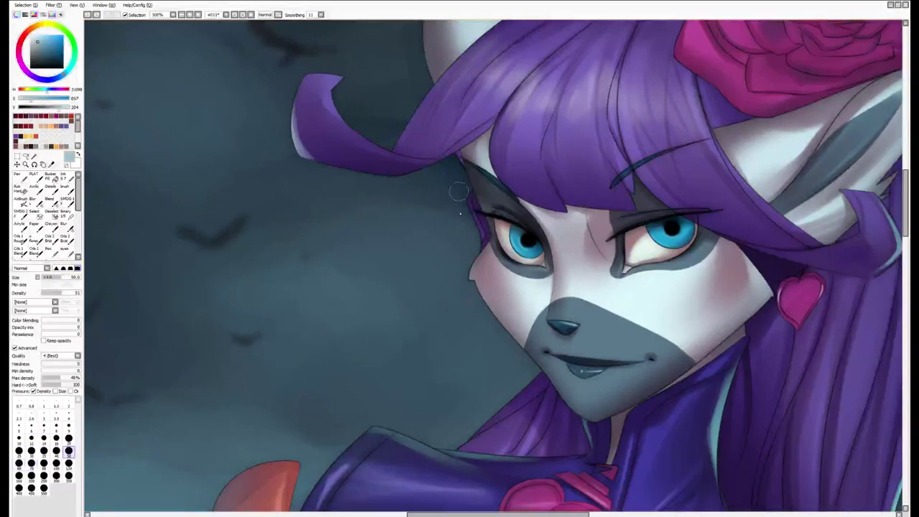
key(bracketleft)
key(bracketleft)
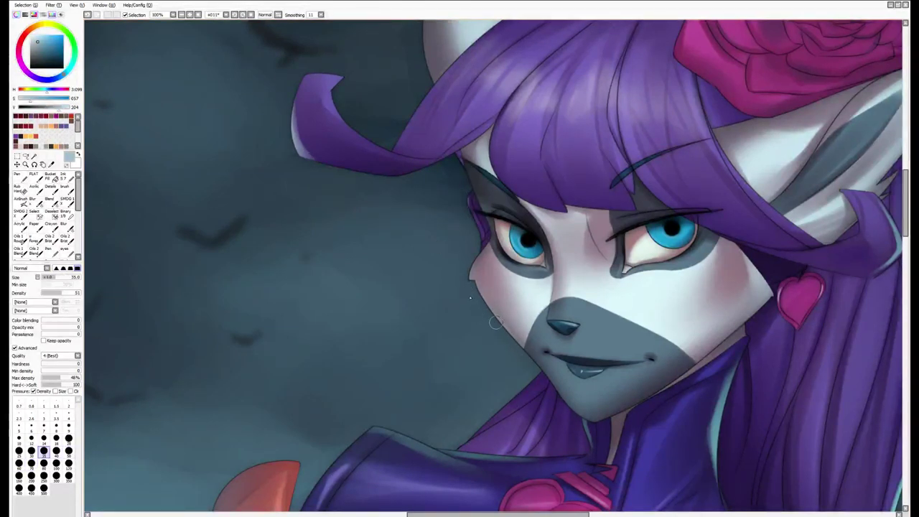
drag(534, 368, 476, 296)
key(bracketleft)
key(bracketleft)
key(bracketleft)
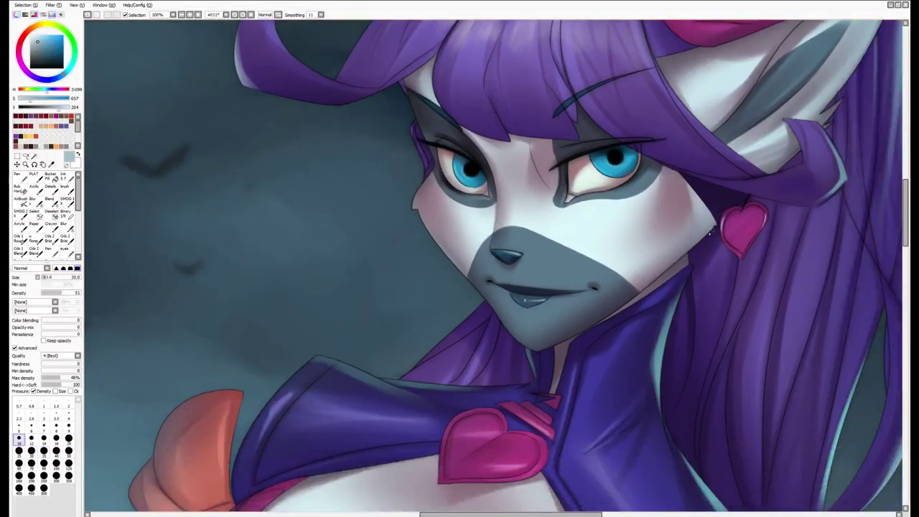
drag(664, 270, 660, 266)
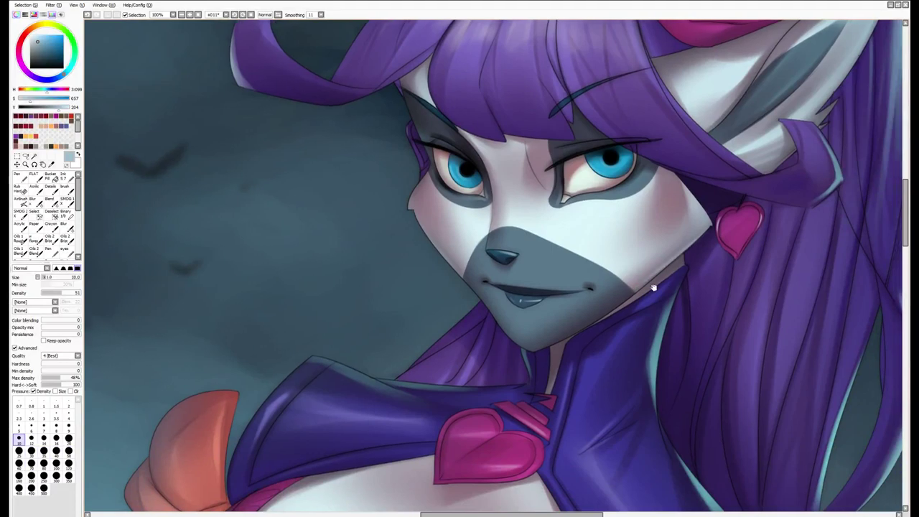
Paint a thin grey-blue rim light on the rose's outer petals with a 9 px brush, sampling dark violet to clean up beneath
key(bracketleft)
drag(662, 307, 691, 240)
scroll(713, 189, up, 3)
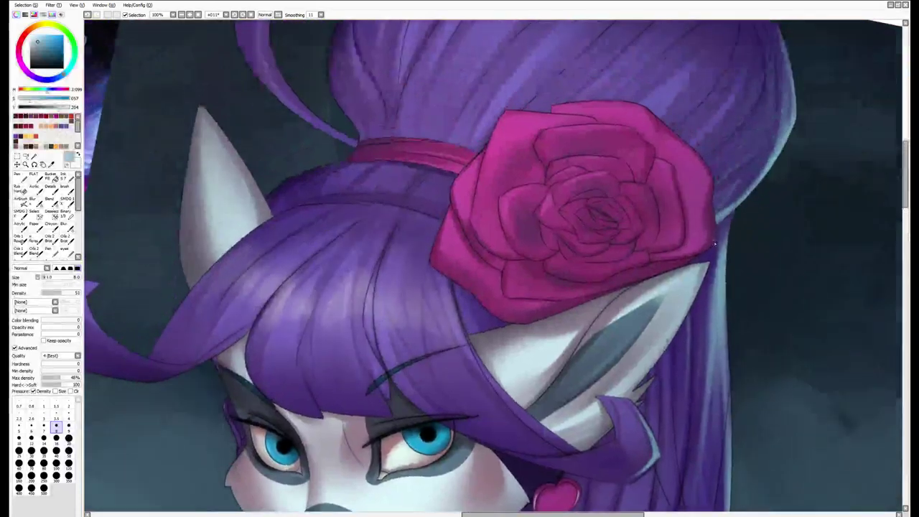
key(bracketright)
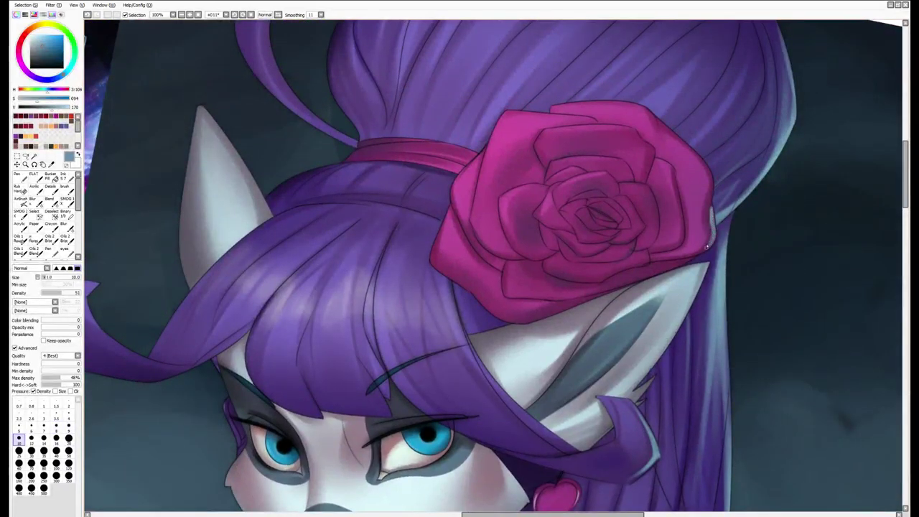
key(bracketleft)
drag(712, 186, 710, 201)
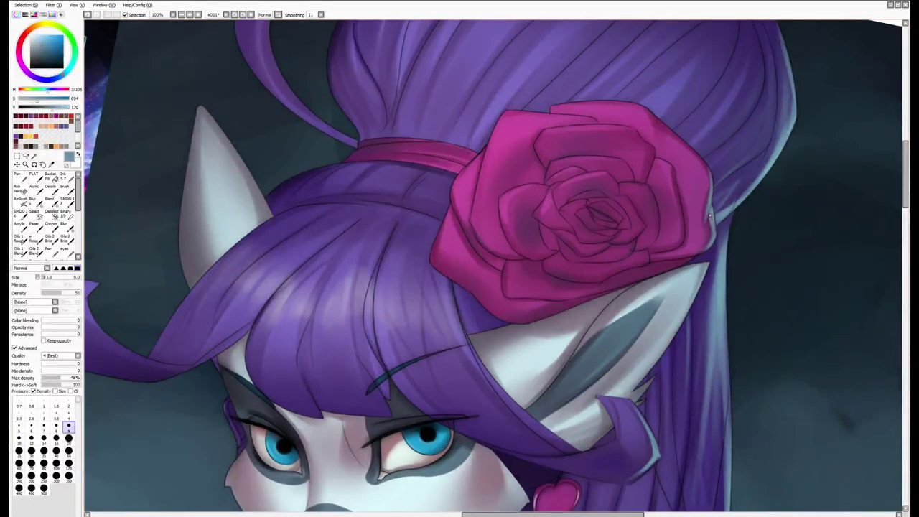
alt+click(696, 257)
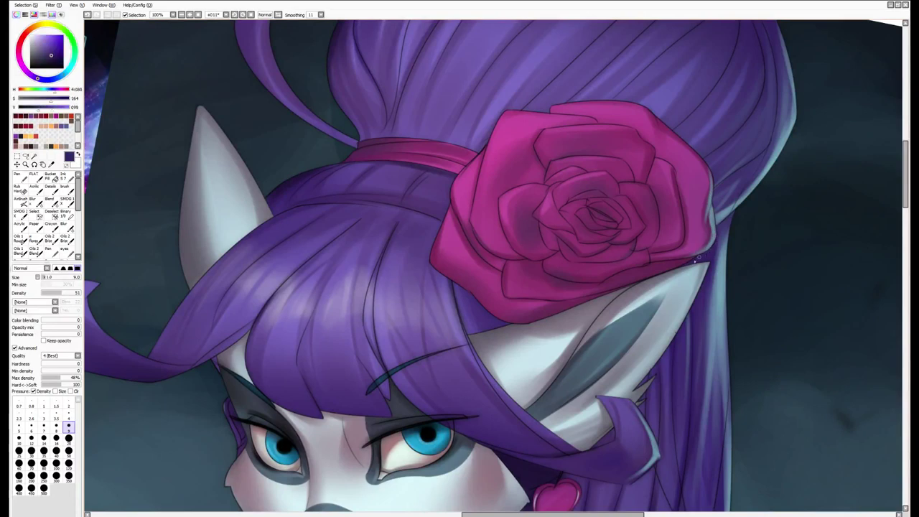
alt+click(715, 238)
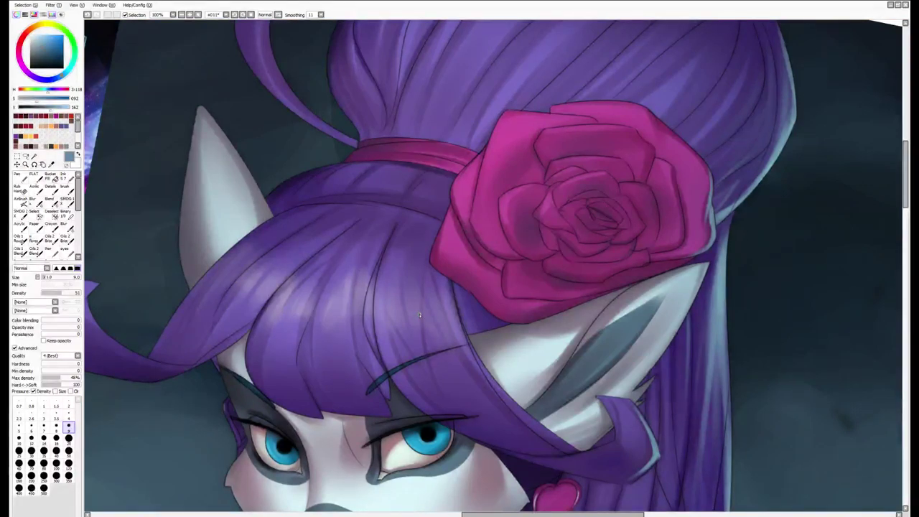
Sample a dark blue-violet and deepen the shadows under the rose, along the ear fold and by the curl, enlarging the brush from 12 to 25 px
drag(463, 337, 553, 211)
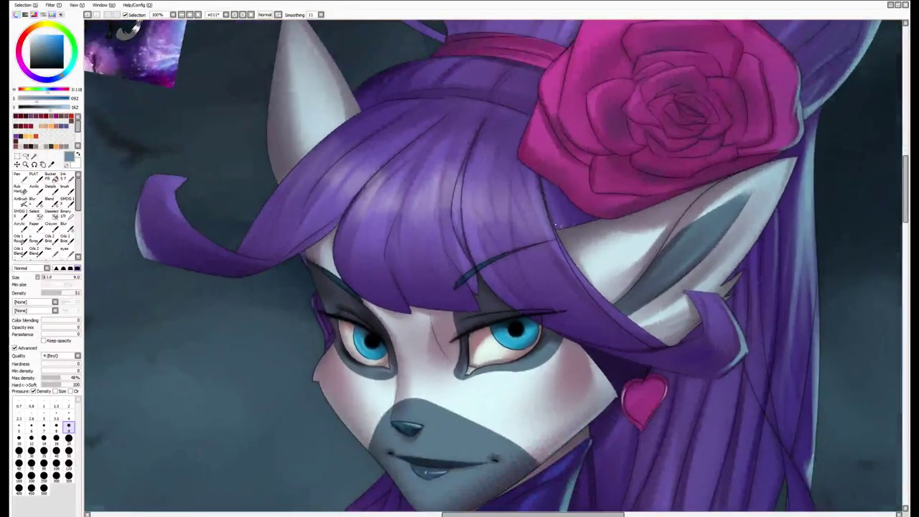
alt+click(552, 212)
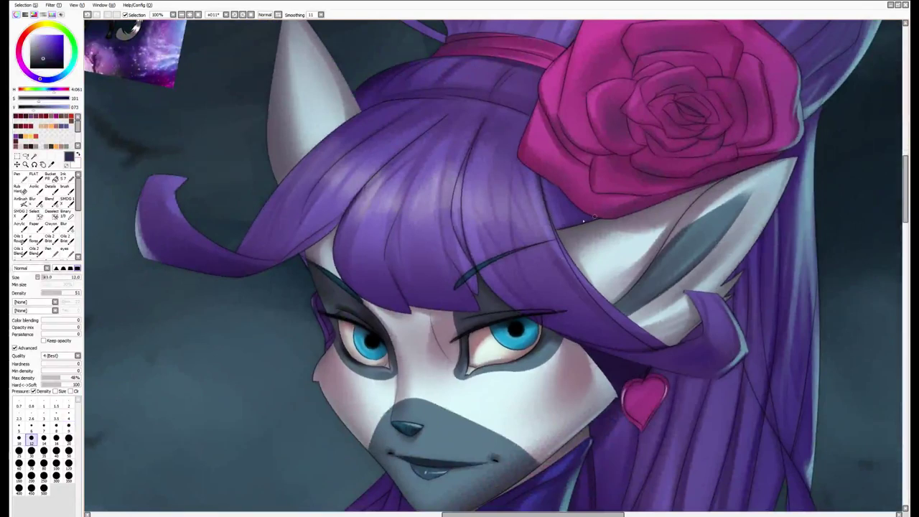
key(bracketright)
mouse_move(671, 232)
mouse_down()
mouse_move(618, 305)
mouse_move(718, 183)
mouse_up()
key(bracketright)
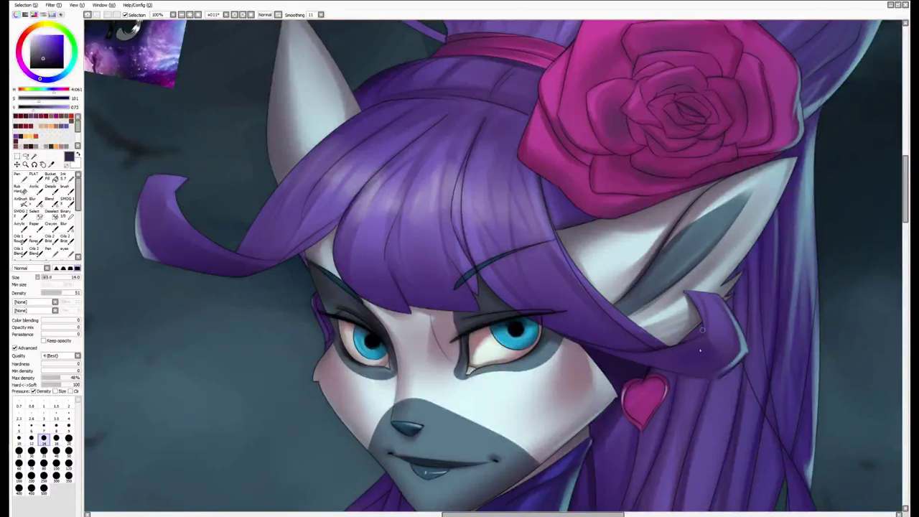
scroll(702, 330, down, 1)
key(bracketright)
key(bracketright)
key(bracketright)
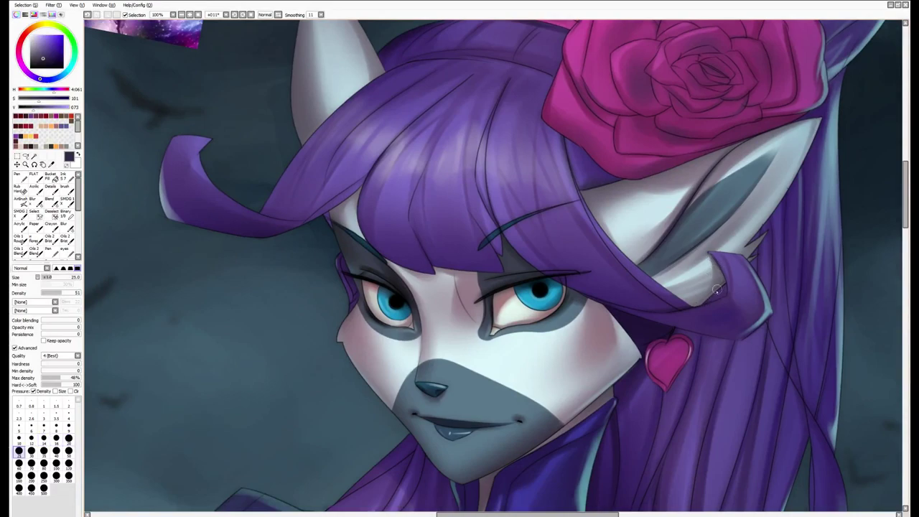
Sample a dark navy and shade around the far sleeve bow beneath the capelet, reducing the brush from 16 px to 12 px
scroll(718, 273, down, 1)
scroll(711, 302, down, 1)
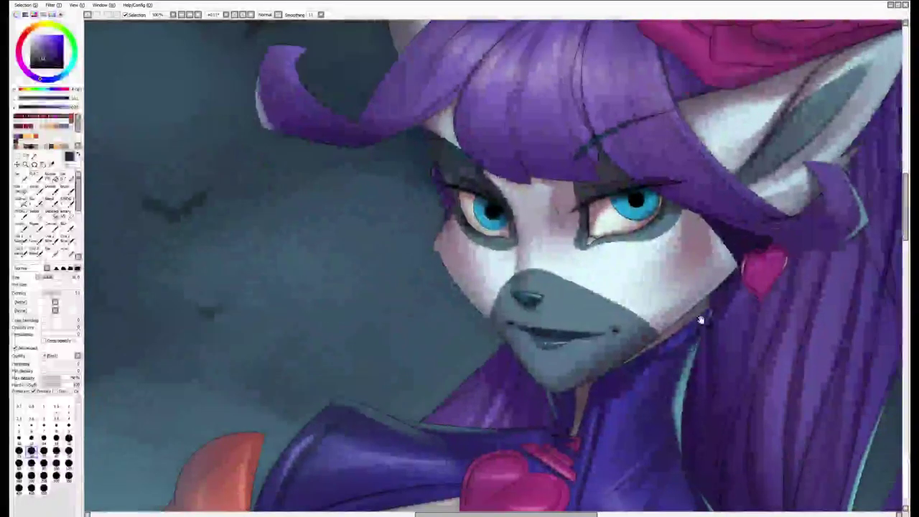
scroll(715, 352, down, 3)
scroll(723, 351, down, 5)
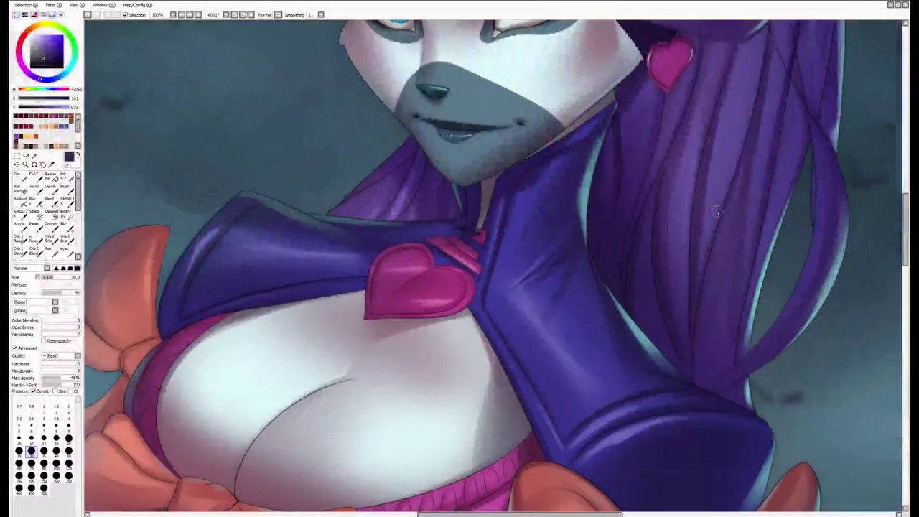
scroll(717, 212, up, 1)
scroll(716, 212, down, 2)
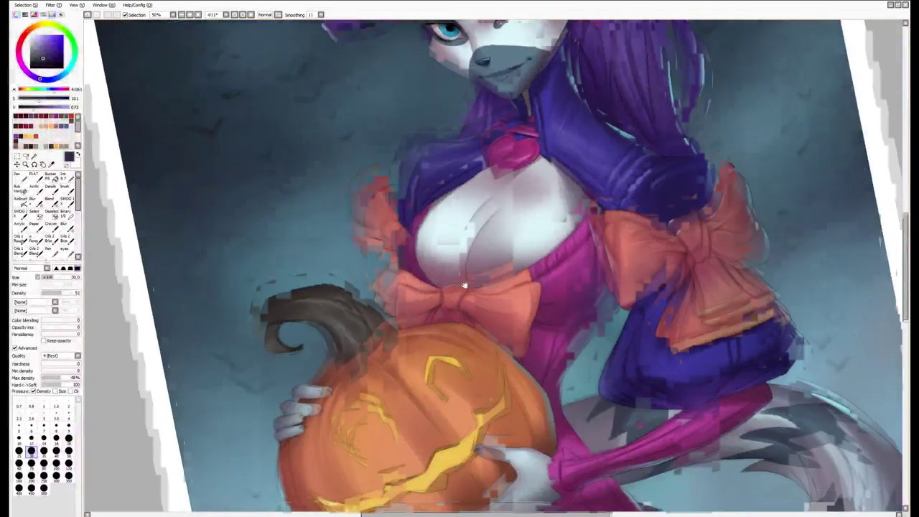
scroll(371, 209, up, 2)
key(bracketleft)
key(bracketleft)
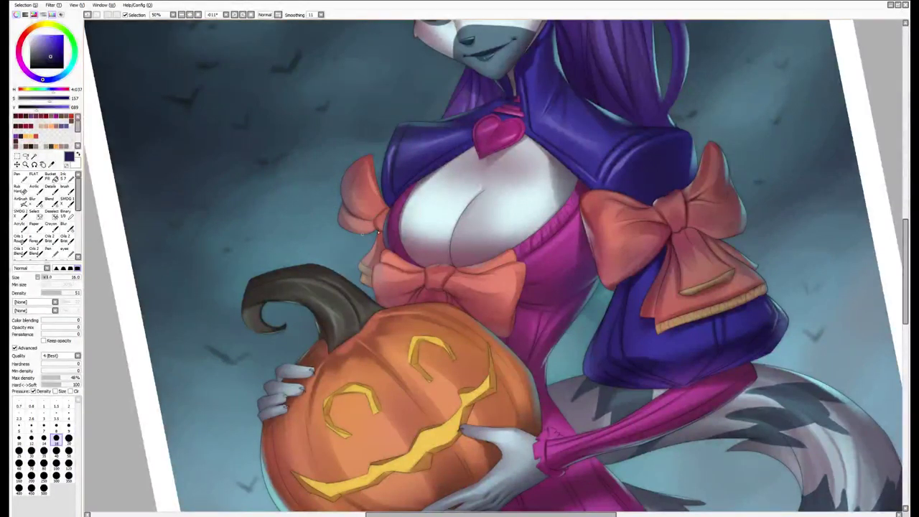
key(bracketleft)
key(bracketleft)
scroll(397, 206, down, 2)
scroll(391, 234, down, 2)
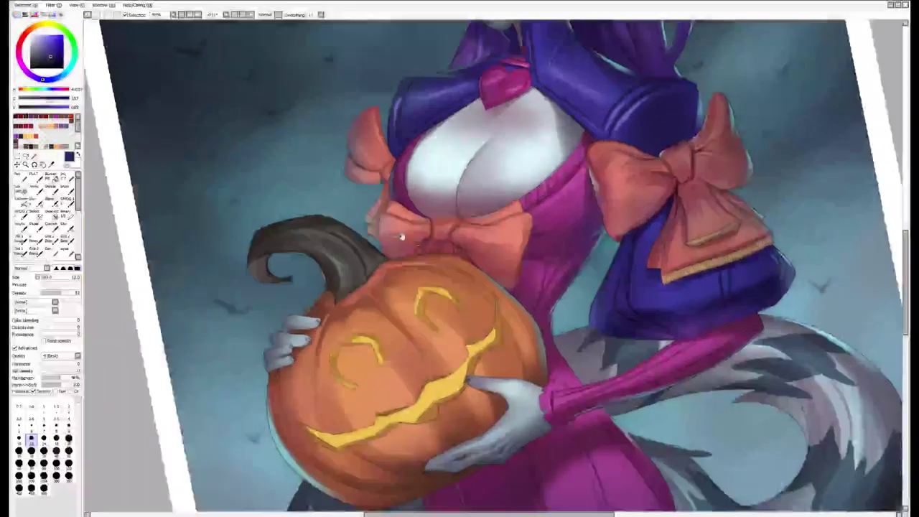
Sample a dark magenta and deepen the bodice shadow beside the chest bow with a 14 to 25 px brush
scroll(431, 251, up, 2)
key(bracketright)
alt+click(512, 289)
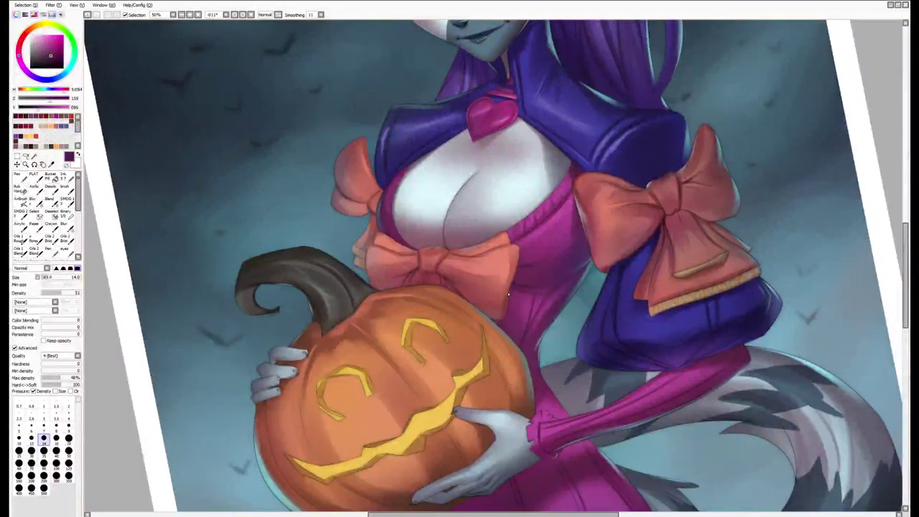
key(bracketright)
key(bracketright)
key(bracketright)
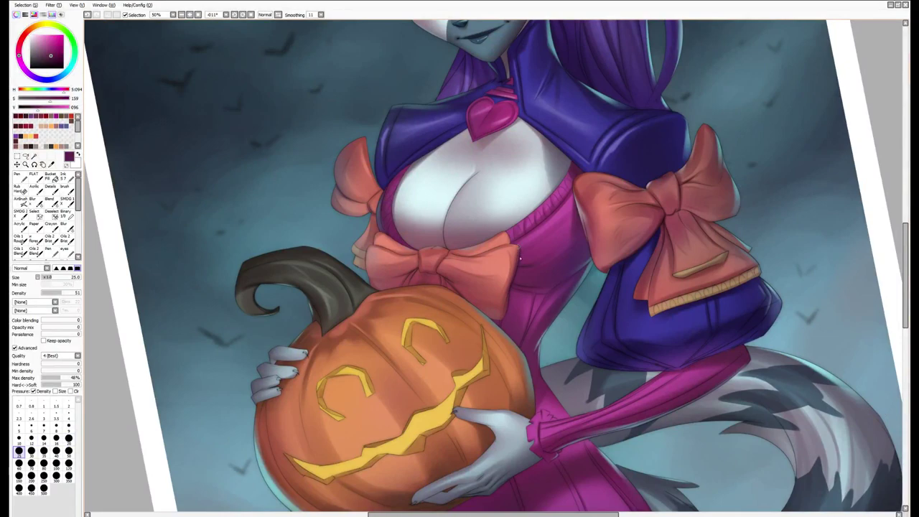
key(bracketleft)
scroll(496, 316, down, 3)
scroll(496, 275, up, 2)
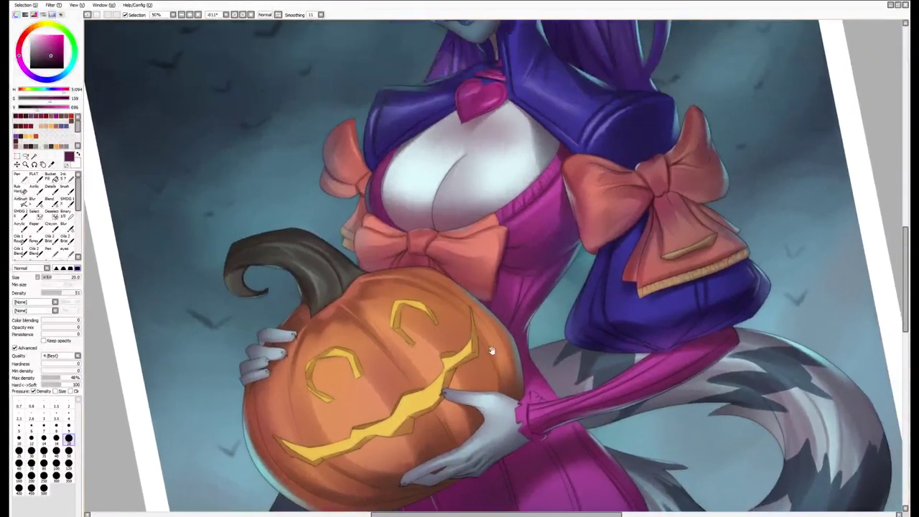
key(bracketleft)
scroll(493, 297, up, 1)
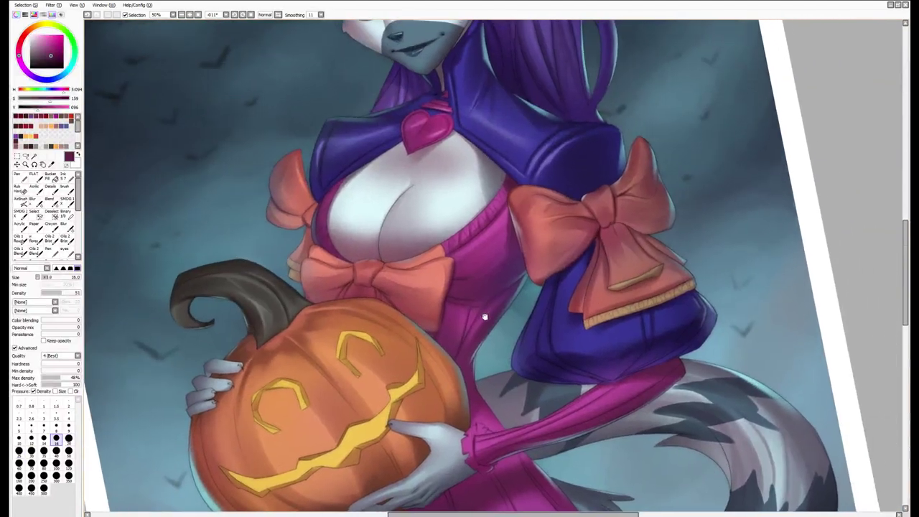
Sample a dark navy and shade the blue puffed sleeve below its bow at 16 px, undoing the last stroke
alt+click(527, 317)
alt+click(528, 323)
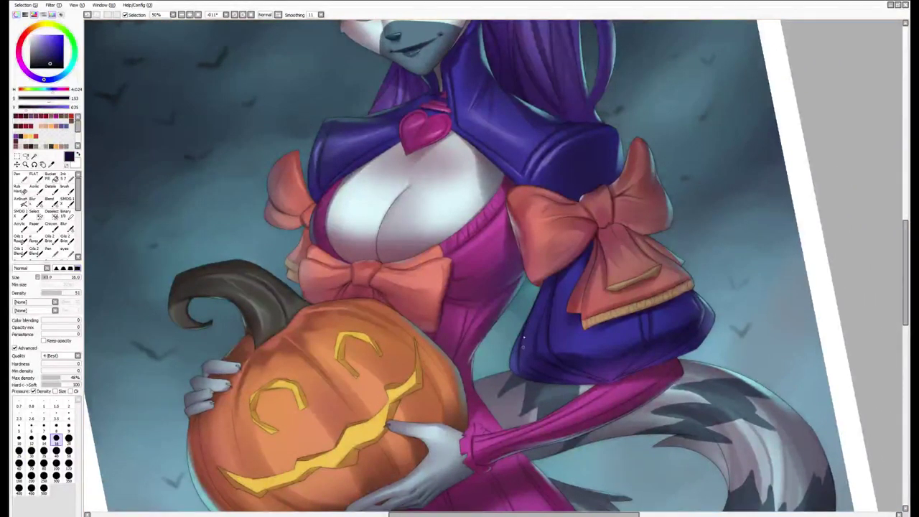
key(ctrl+z)
scroll(532, 343, up, 1)
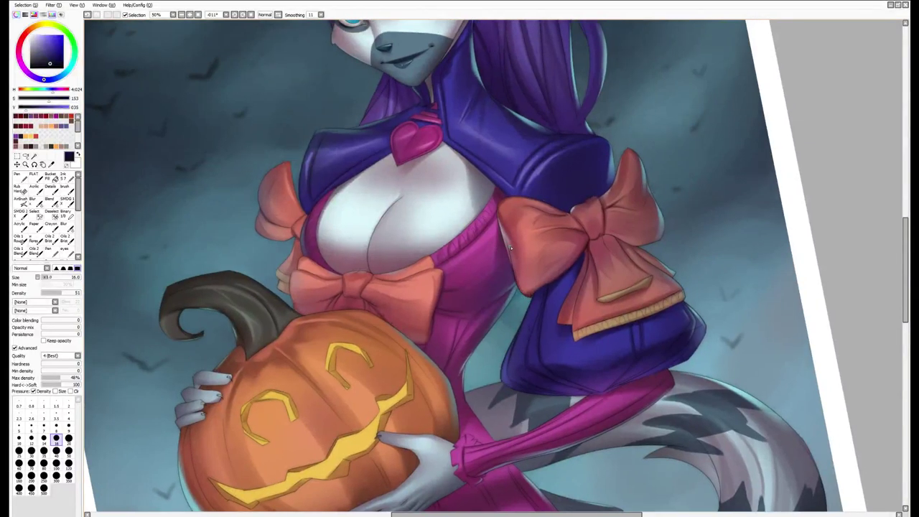
Sample dusky and dark reds from the sleeve bow and deepen the shadows around its knot with a 20 to 25 px brush
scroll(510, 248, down, 2)
key(bracketright)
alt+click(574, 193)
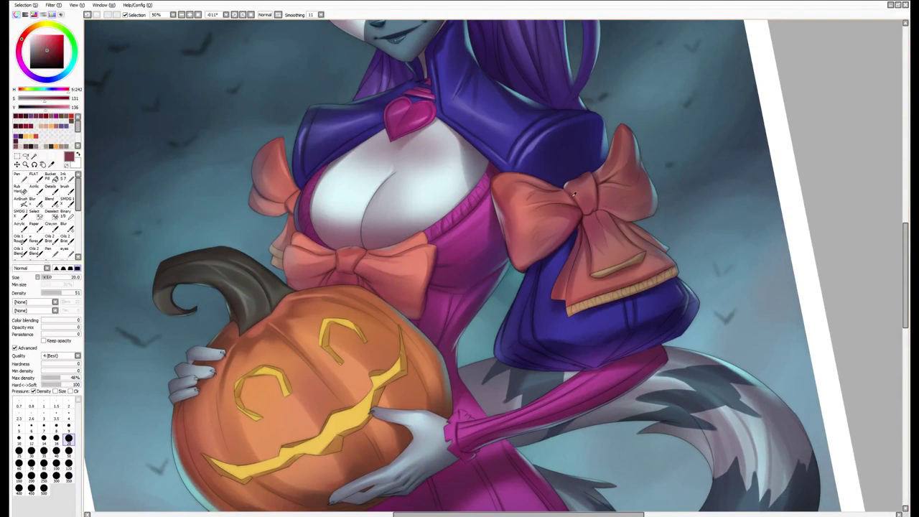
key(bracketright)
alt+click(579, 202)
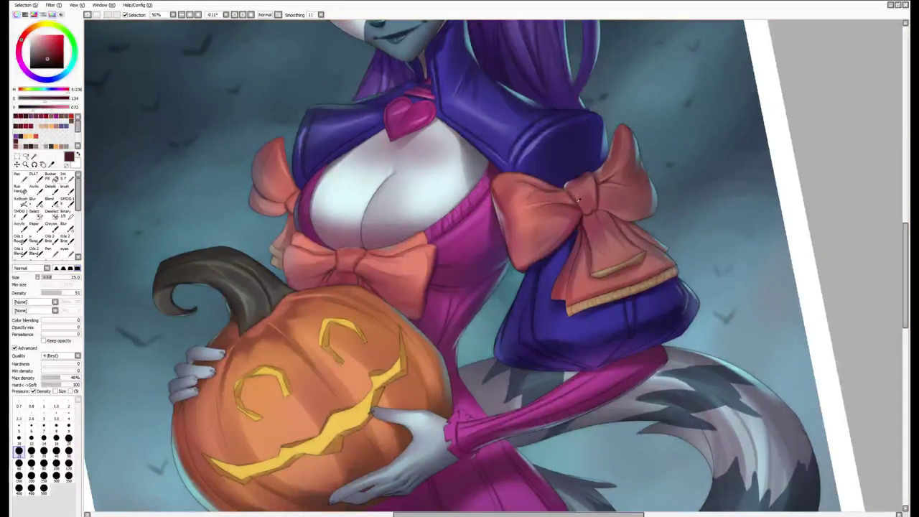
key(bracketleft)
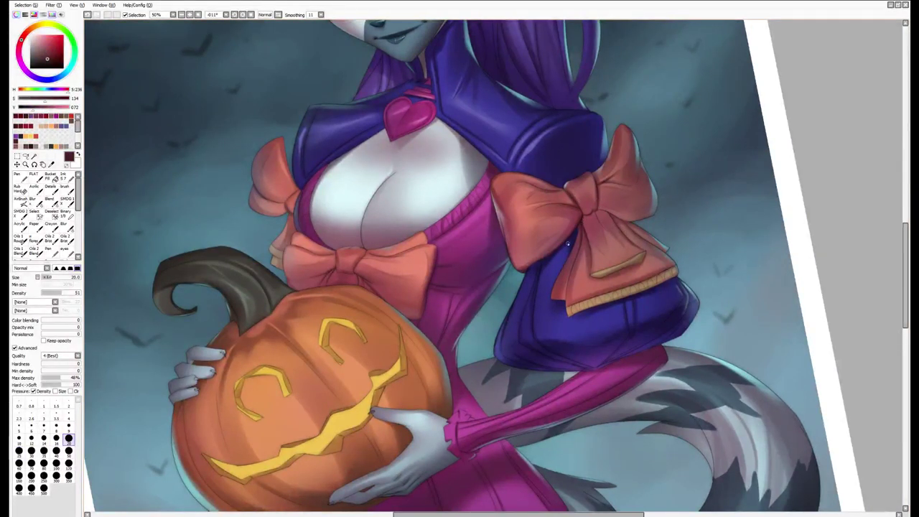
Darken the fingers of the hand supporting the pumpkin with the dark red at 12 px
scroll(622, 228, down, 3)
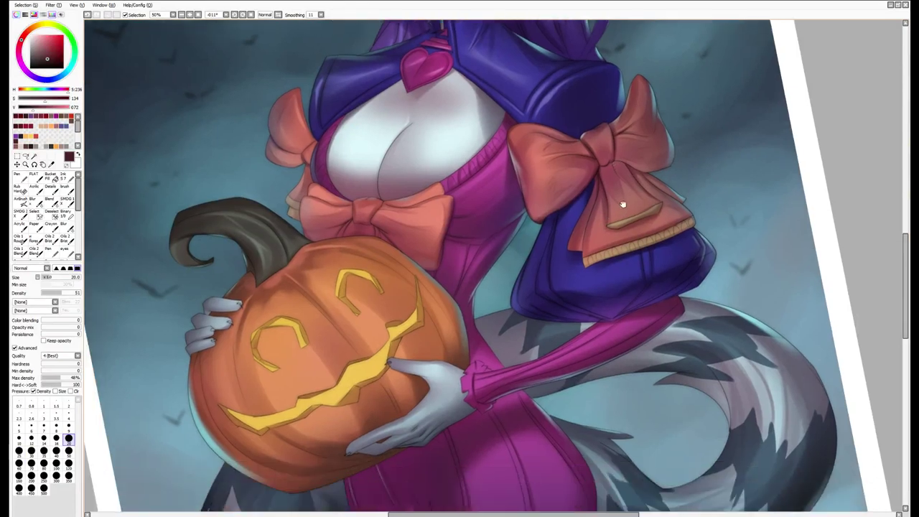
key(bracketleft)
key(bracketleft)
key(bracketleft)
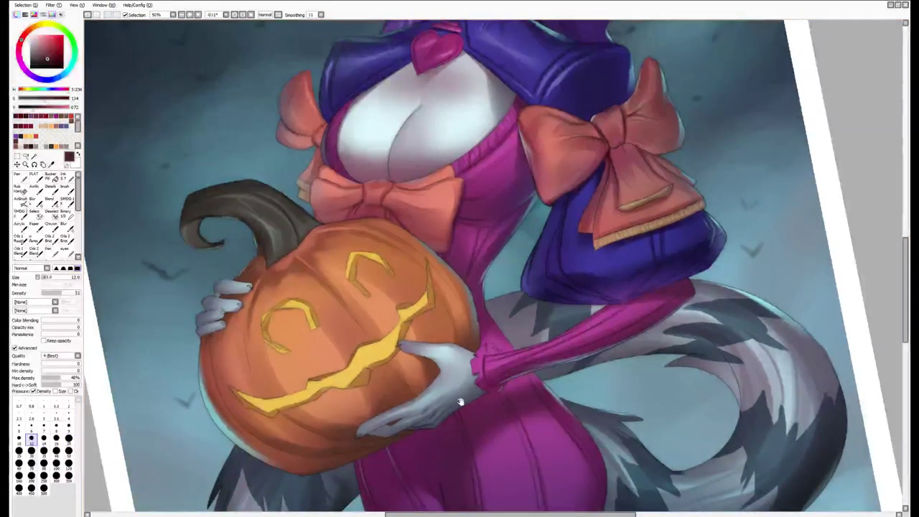
scroll(474, 392, down, 2)
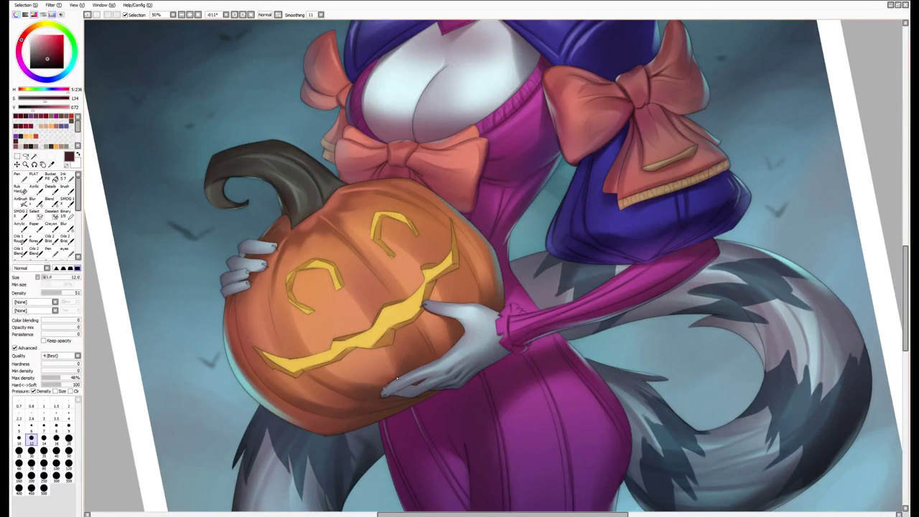
Sample the yellow of the pumpkin's carved mouth and paint its glow on the thumb beside it with a brush of up to 25 px
key(Delete)
alt+click(418, 332)
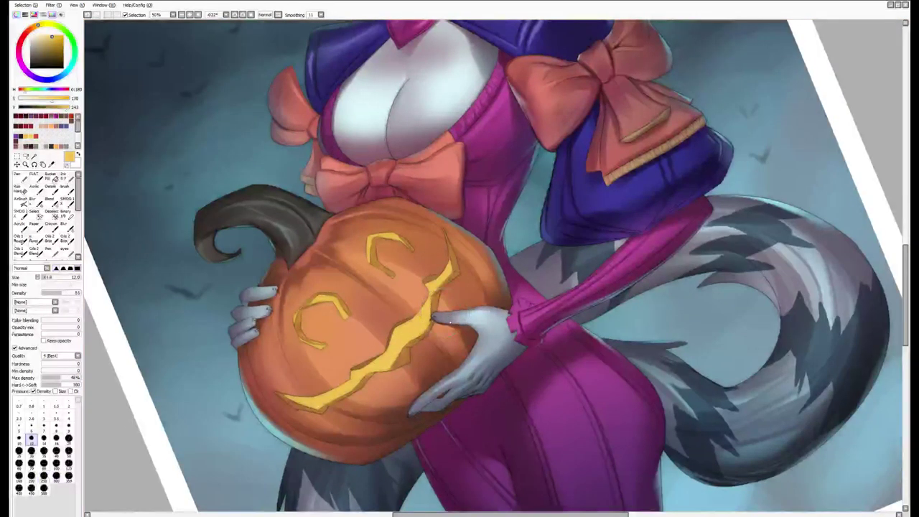
key(Delete)
key(bracketright)
key(bracketright)
key(bracketright)
key(bracketright)
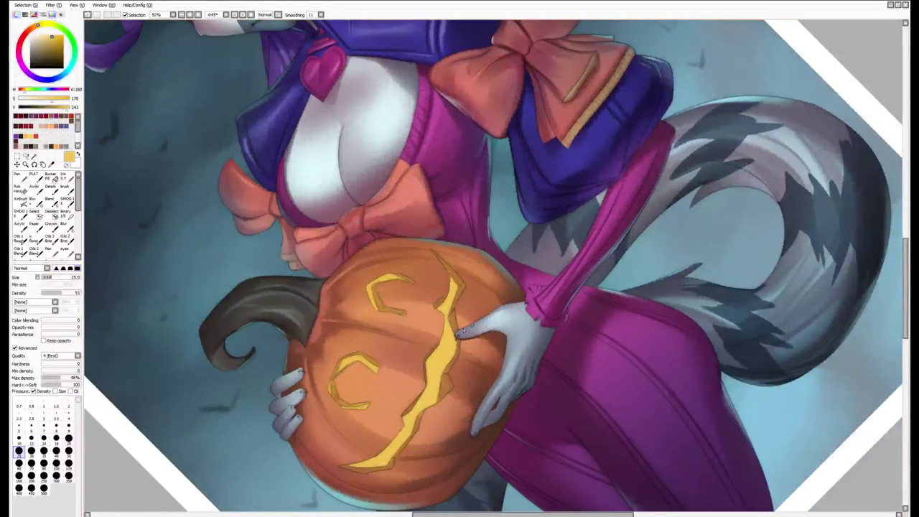
key(bracketleft)
key(bracketleft)
key(bracketleft)
key(bracketleft)
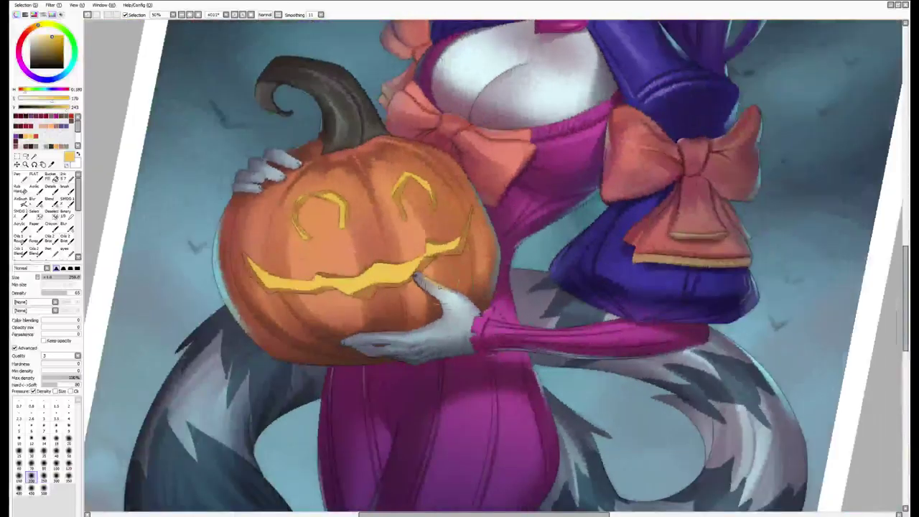
Strengthen the soft yellow glow along the thumb beside the pumpkin's mouth with a soft brush at 80 px
key(bracketleft)
key(bracketleft)
key(bracketleft)
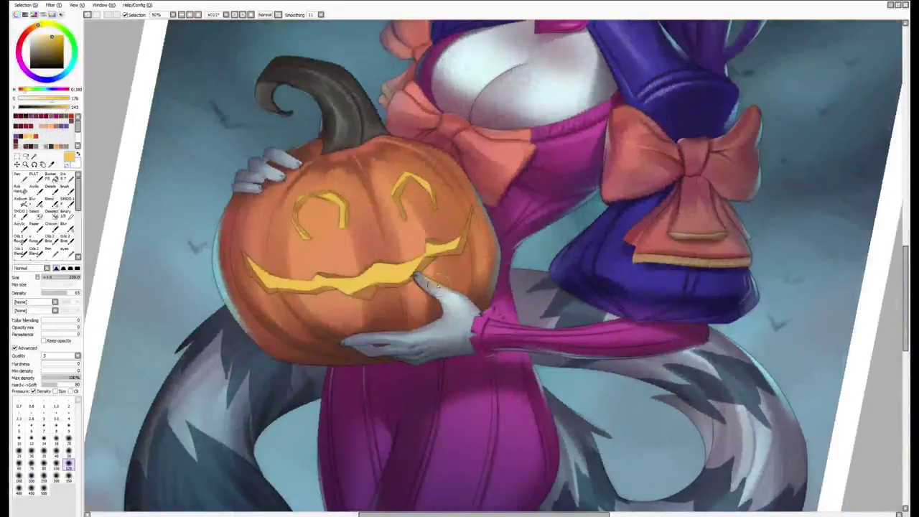
key(n)
key(bracketright)
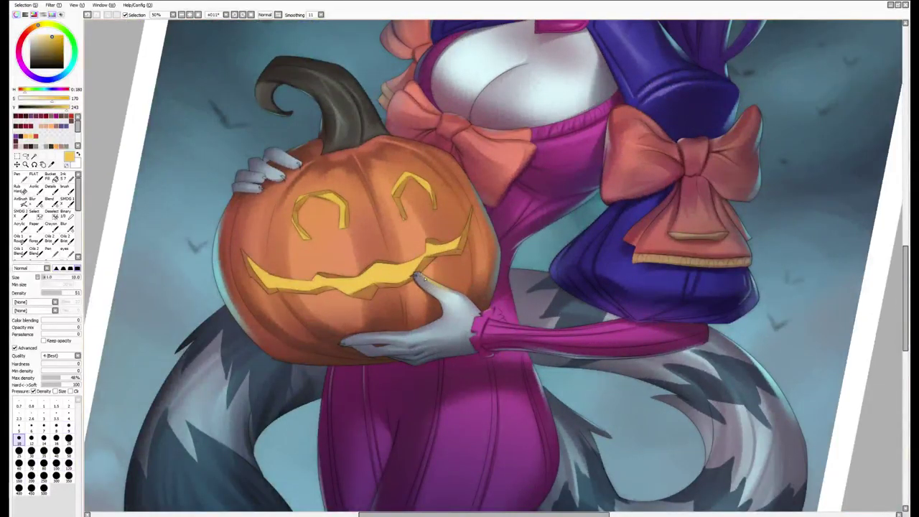
key(b)
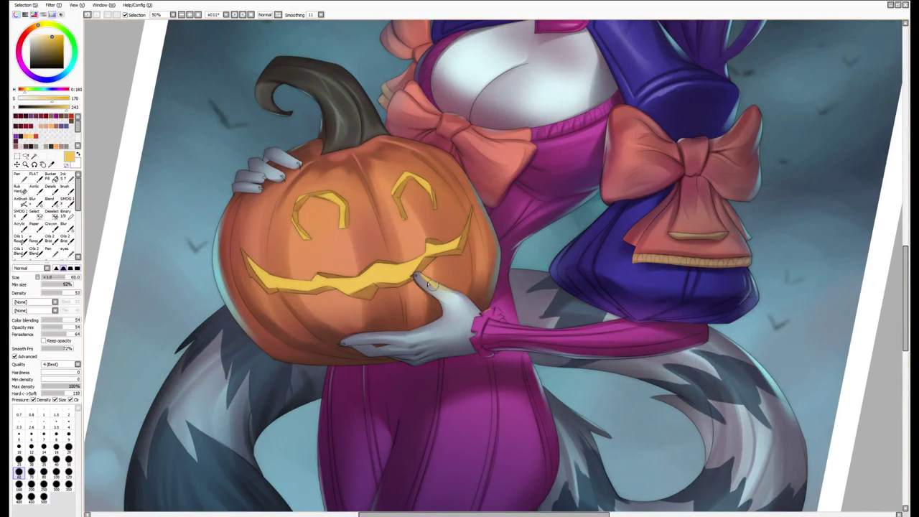
key(e)
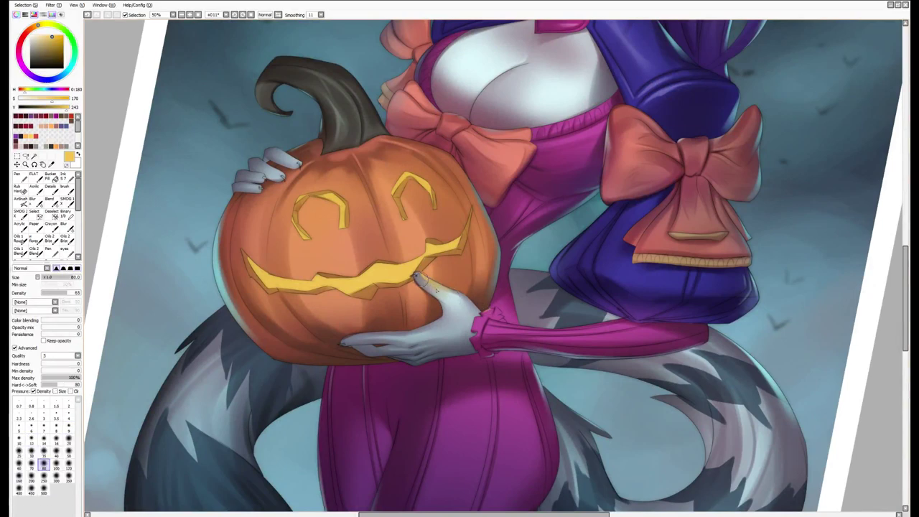
drag(506, 306, 511, 305)
Sample a dark navy and shade the magenta forearm below the blue puffed sleeve with a soft brush at 80 px
key(n)
key(bracketleft)
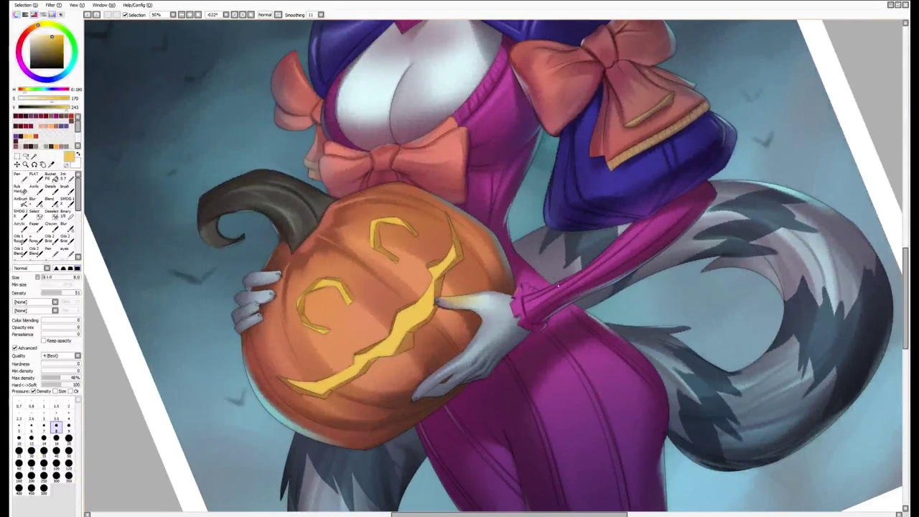
key(e)
alt+click(686, 188)
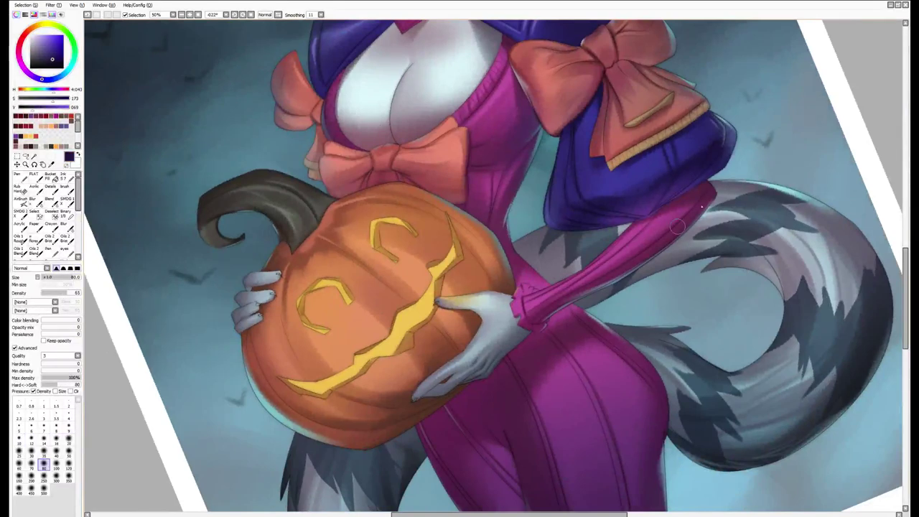
drag(656, 248, 605, 277)
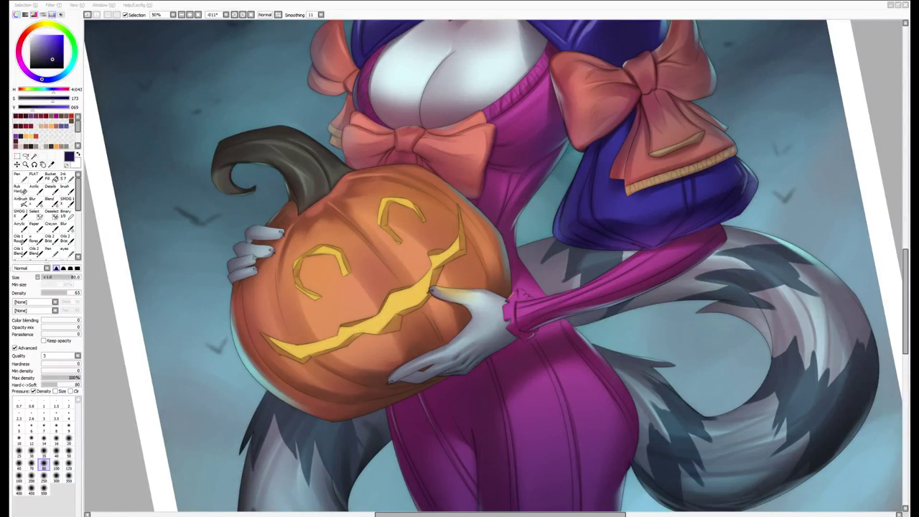
Select the pumpkin's area and darken its lower part with a very dark brown using a soft 500 px brush
drag(404, 323, 273, 305)
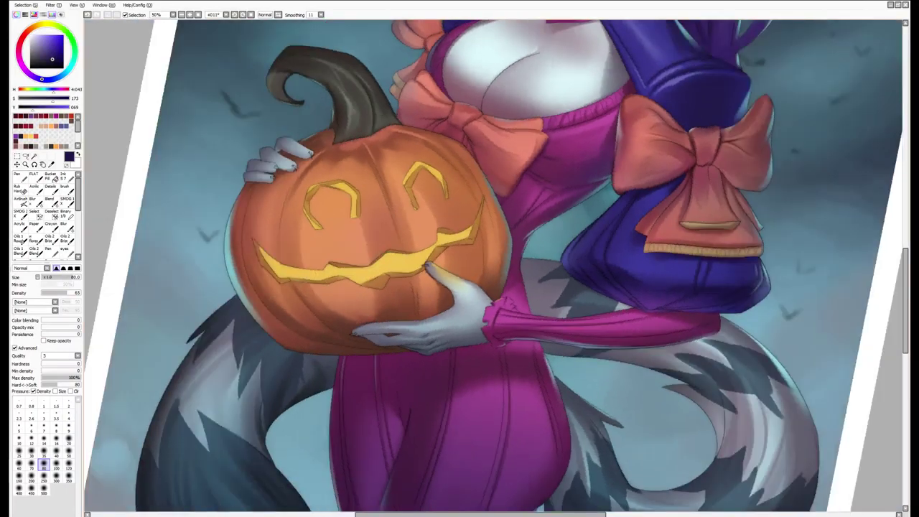
click(313, 345)
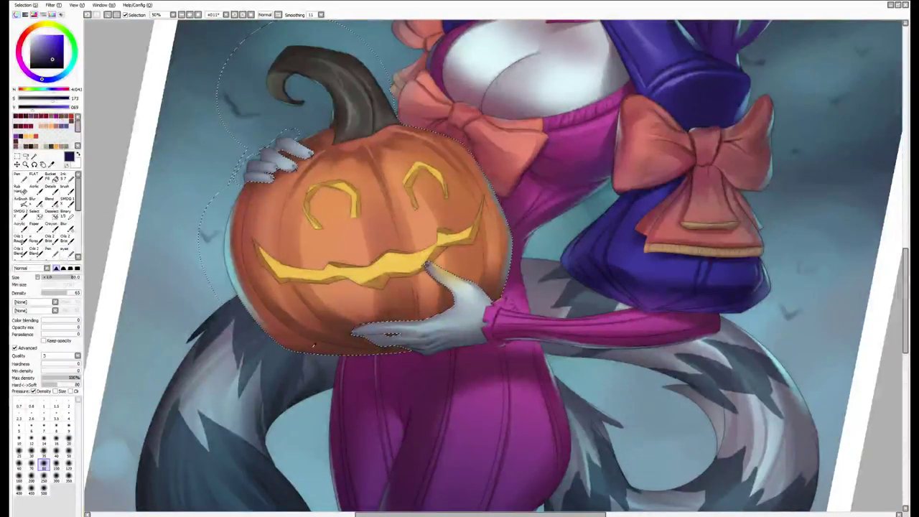
alt+click(263, 297)
click(28, 106)
click(43, 490)
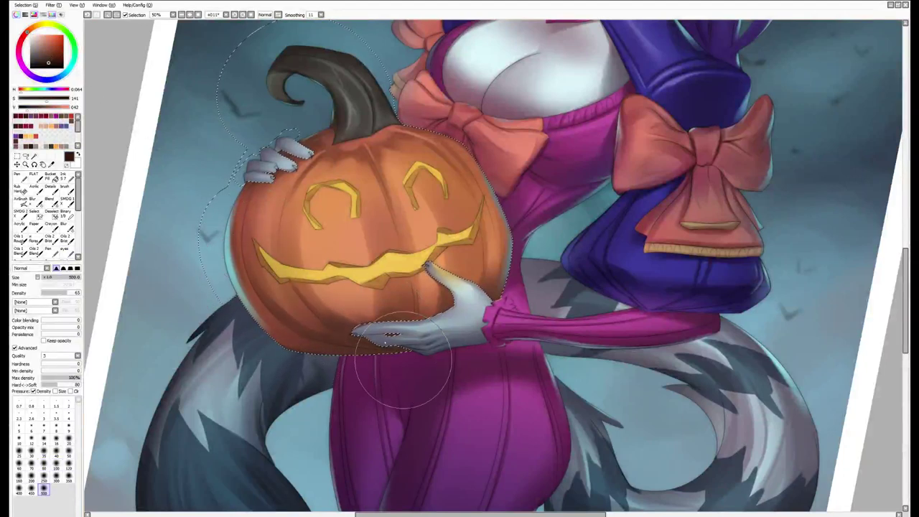
drag(290, 242, 437, 373)
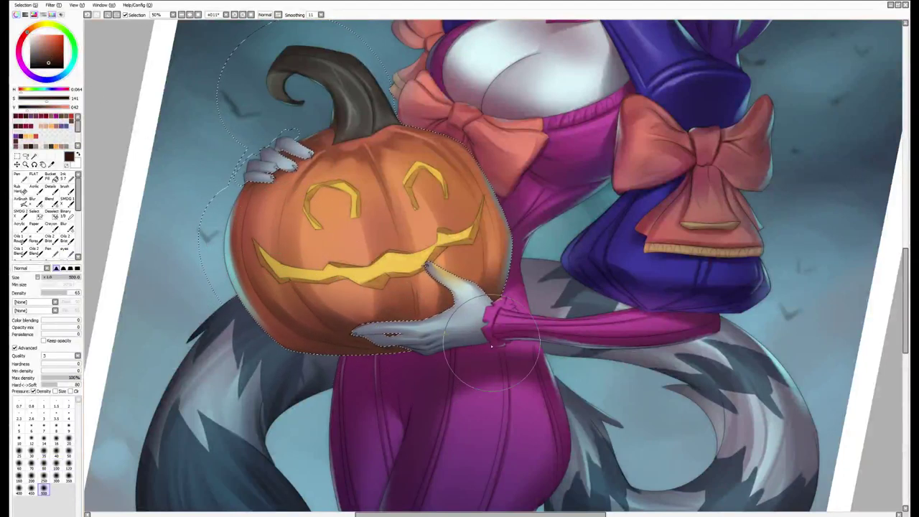
drag(287, 216, 459, 234)
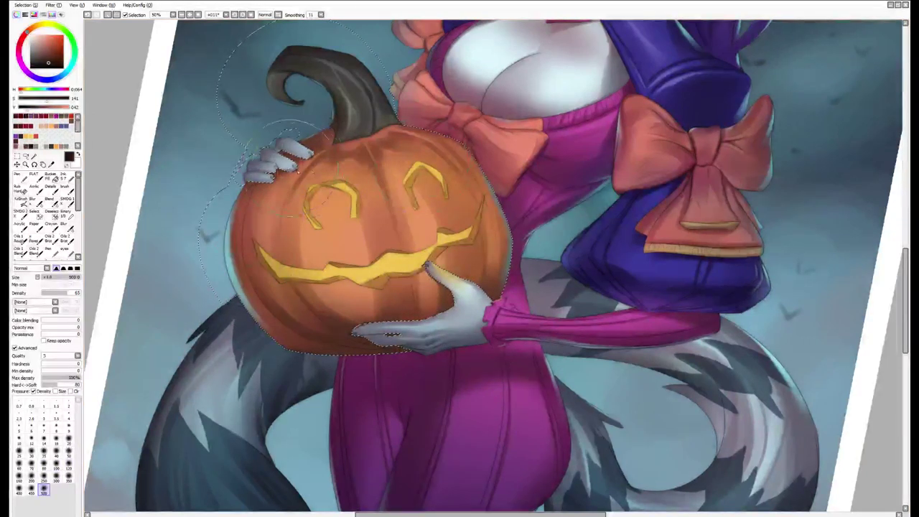
Sample a reddish orange inside the pumpkin's carved eye and paint its ridges around the face at 60 to 100 px
alt+click(333, 217)
key(b)
key(bracketright)
key(bracketright)
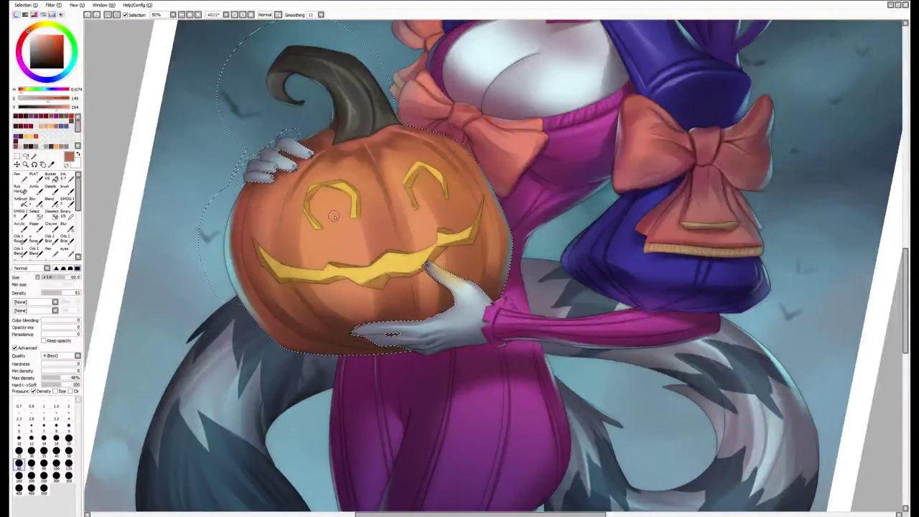
key(bracketright)
key(bracketright)
key(bracketright)
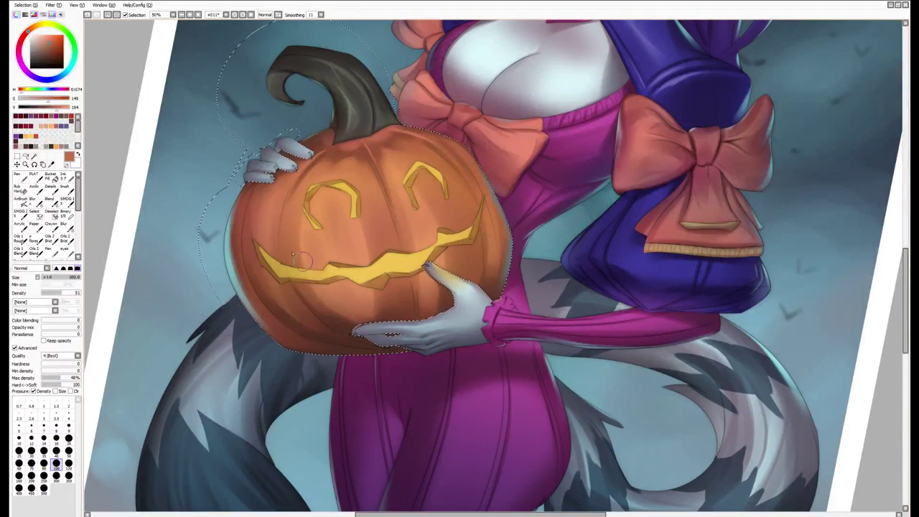
Sample lighter oranges beside the carved eye and brighten the pumpkin's skin above the mouth's corner at 70 px
alt+click(307, 227)
key(bracketleft)
key(bracketleft)
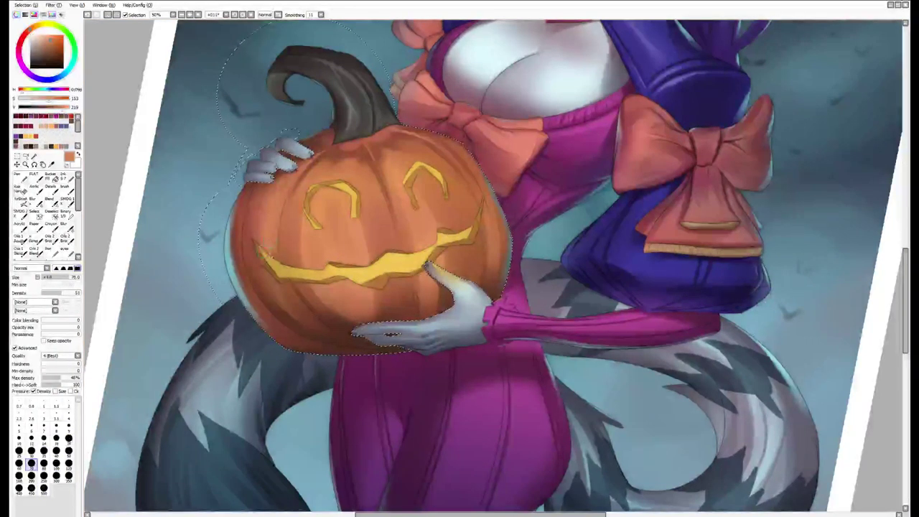
drag(274, 238, 275, 257)
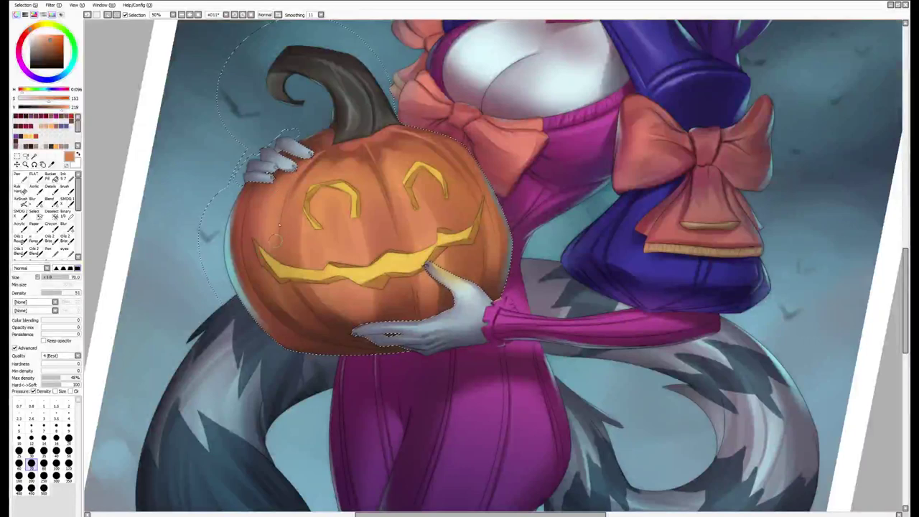
alt+click(287, 247)
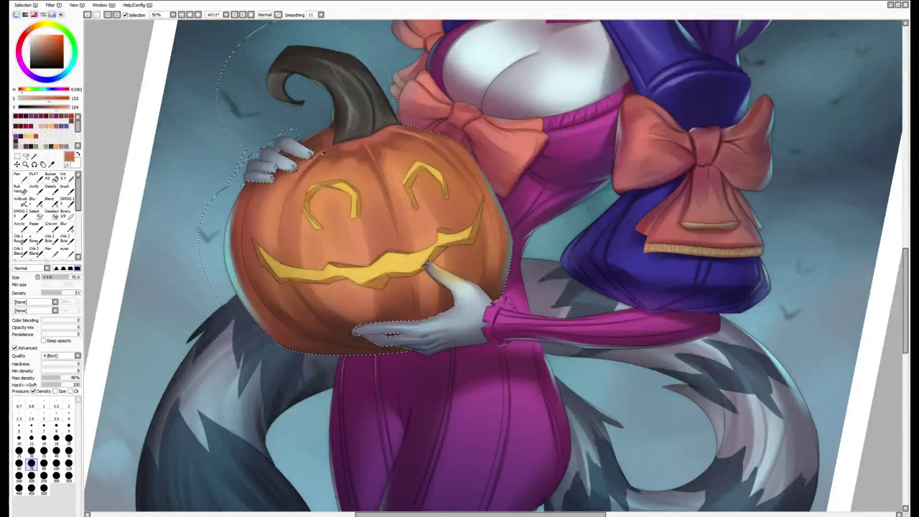
Sample a darker reddish brown and deepen the shading along the pumpkin's outer lower side at 70 px
alt+click(300, 217)
key(v)
key(bracketleft)
key(bracketleft)
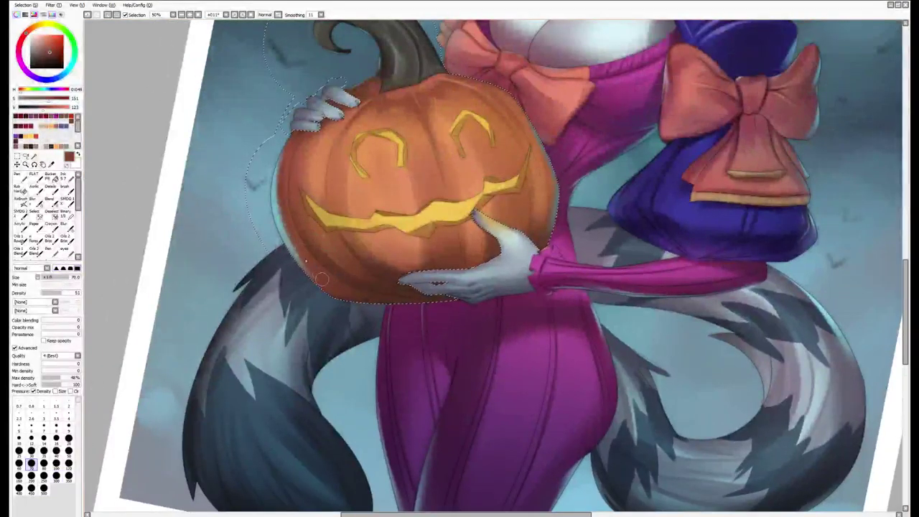
mouse_move(321, 280)
mouse_down()
mouse_move(338, 294)
mouse_move(353, 273)
mouse_move(381, 183)
mouse_move(359, 237)
mouse_move(372, 293)
mouse_move(325, 278)
mouse_move(326, 215)
mouse_up()
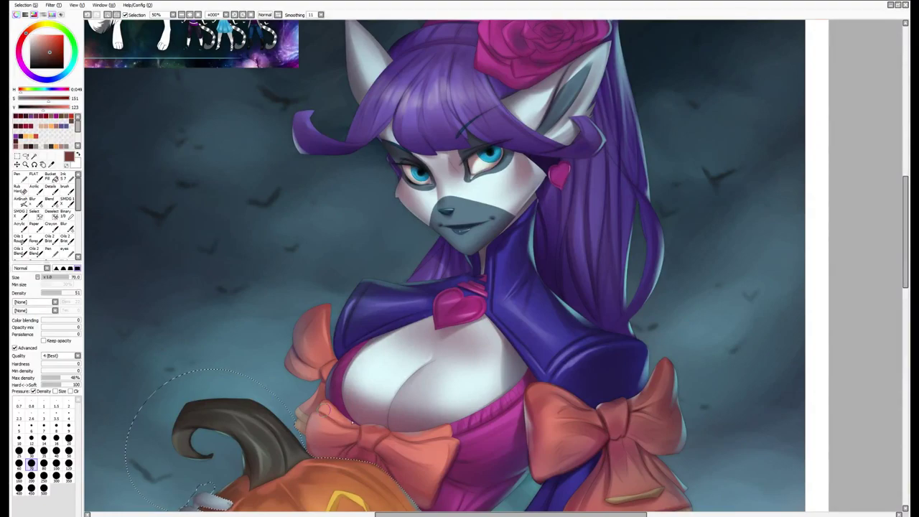
Review the overall lighting from the character's face down to the pumpkin and hips
scroll(422, 288, down, 5)
scroll(422, 289, up, 3)
scroll(423, 288, down, 3)
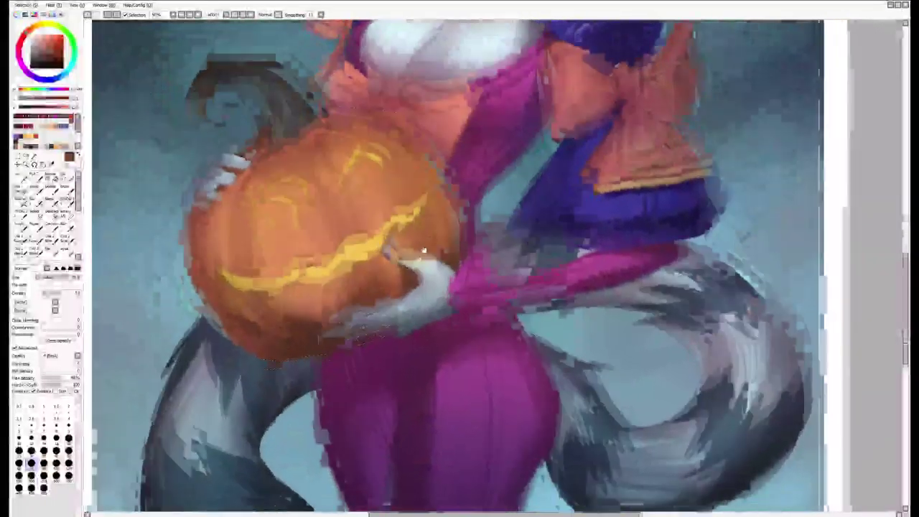
scroll(417, 359, up, 2)
scroll(417, 359, up, 3)
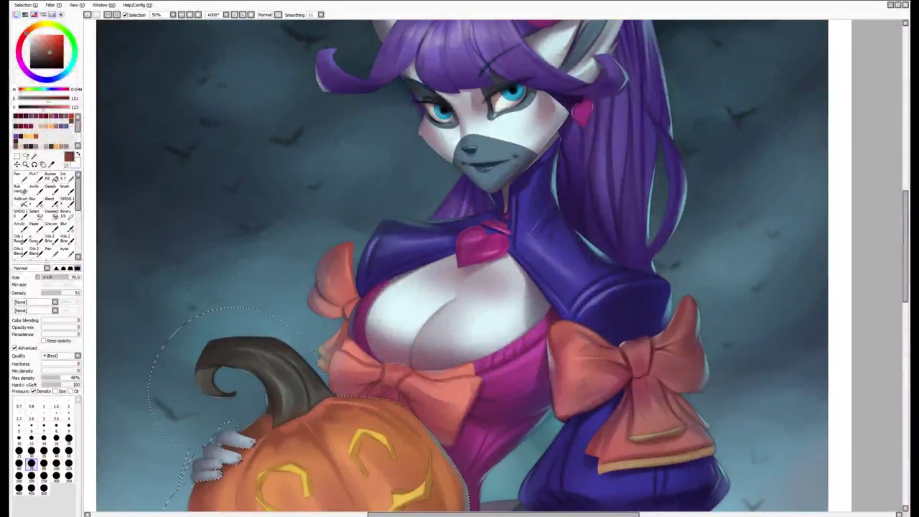
scroll(176, 231, down, 2)
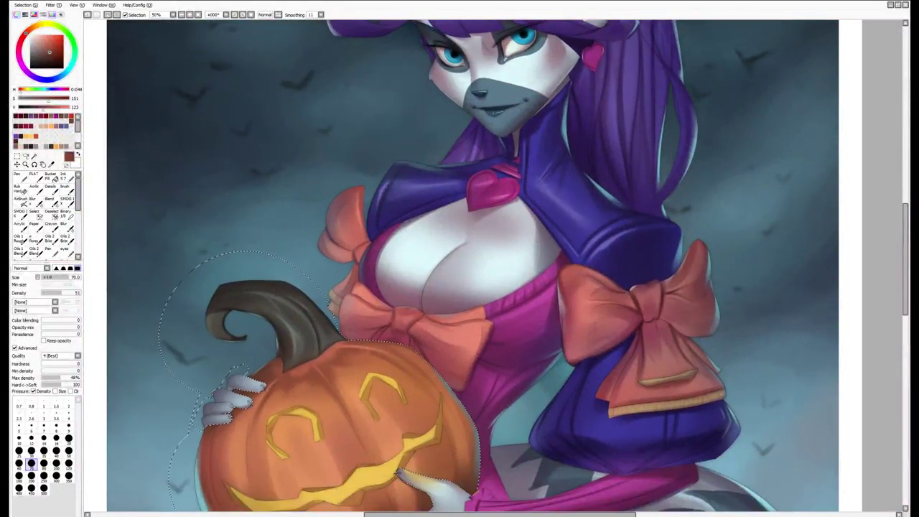
scroll(460, 266, up, 2)
Sample the light cyan of the ponytail's rim light for the 16 px brush
drag(527, 247, 367, 325)
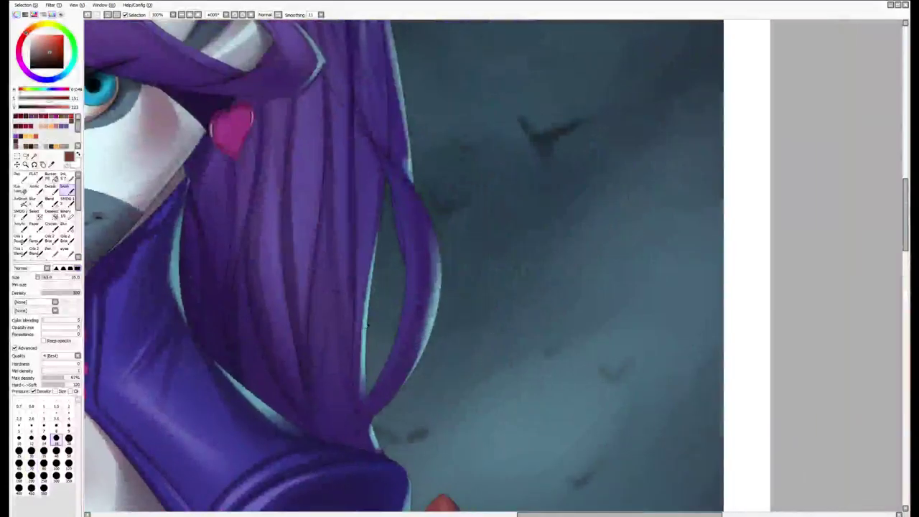
alt+click(368, 325)
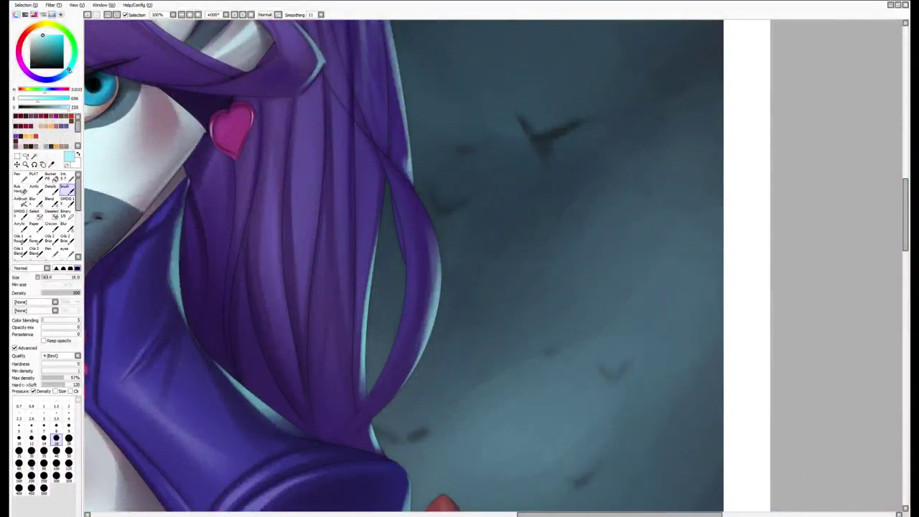
drag(186, 127, 531, 206)
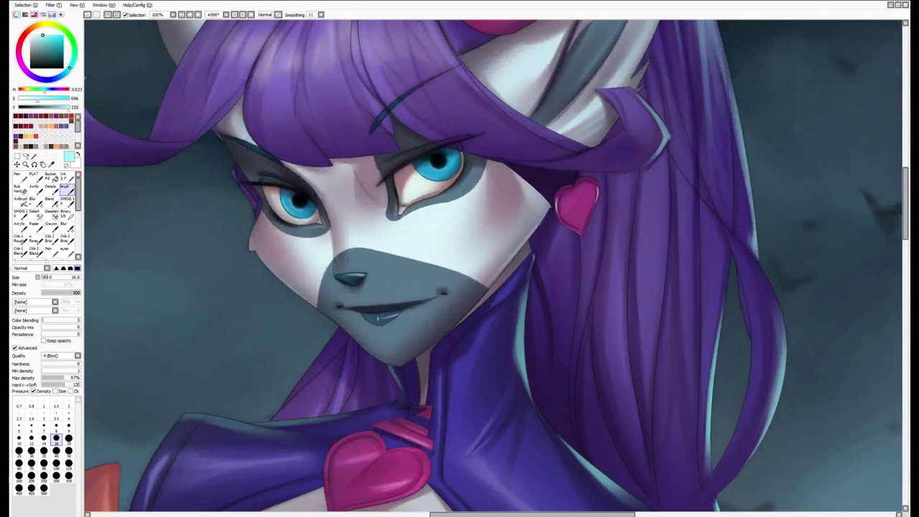
click(34, 211)
mouse_move(324, 205)
mouse_down()
mouse_move(316, 212)
mouse_move(283, 190)
mouse_move(301, 192)
mouse_move(276, 202)
mouse_move(298, 209)
mouse_up()
mouse_move(384, 191)
mouse_down()
mouse_move(422, 171)
mouse_move(416, 179)
mouse_move(411, 167)
mouse_move(436, 152)
mouse_move(408, 162)
mouse_move(477, 136)
mouse_up()
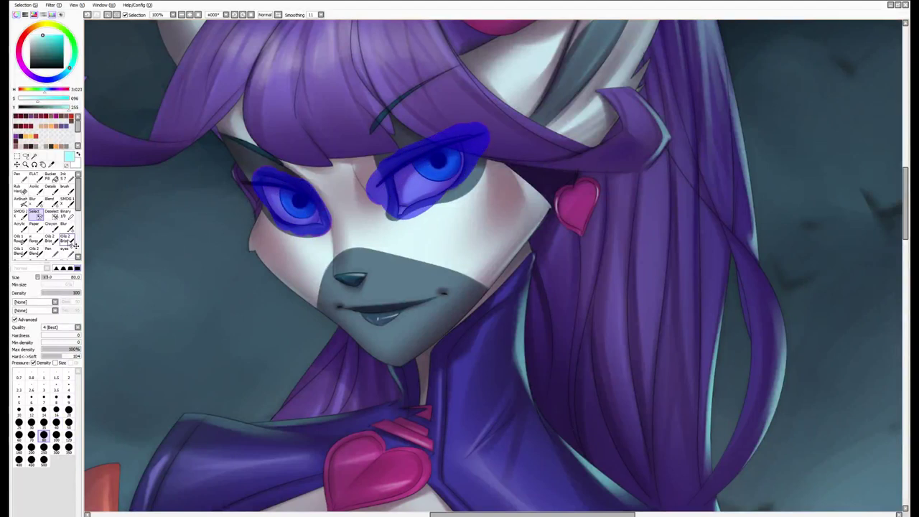
key(b)
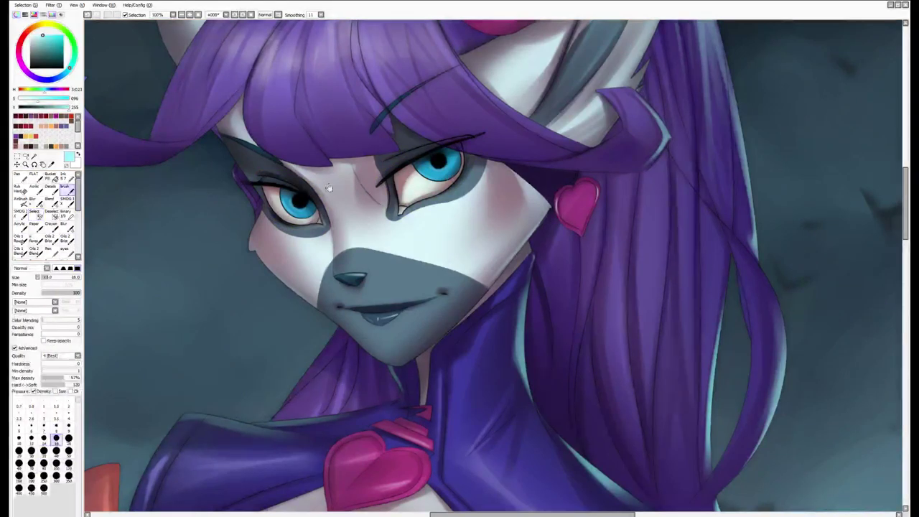
Sample the light cyan again and paint a crisp rim light along the ponytail's outer edge, refining it at 8 to 12 px
scroll(431, 237, right, 3)
alt+click(536, 255)
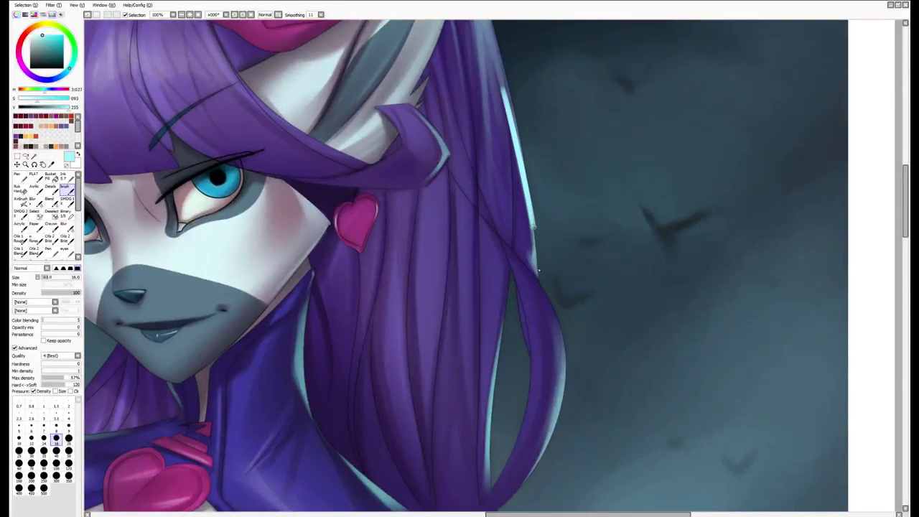
drag(532, 172, 346, 318)
key(b)
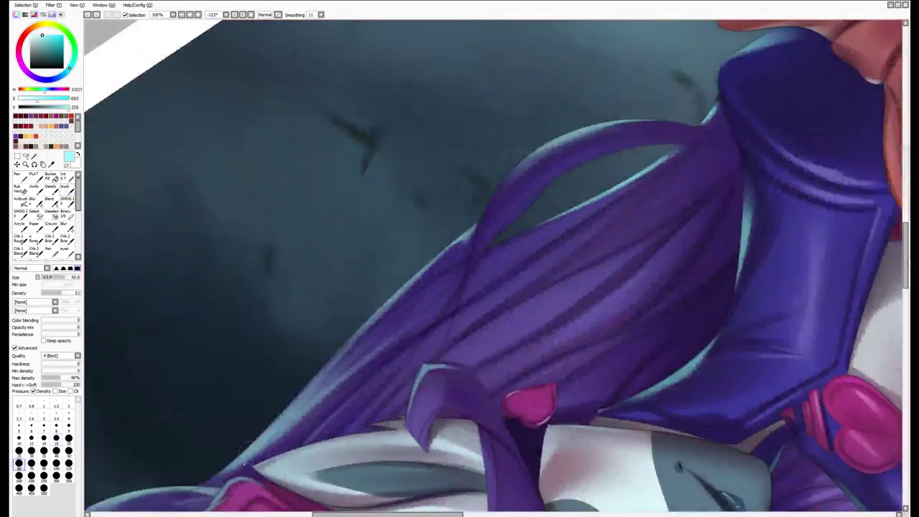
key(bracketleft)
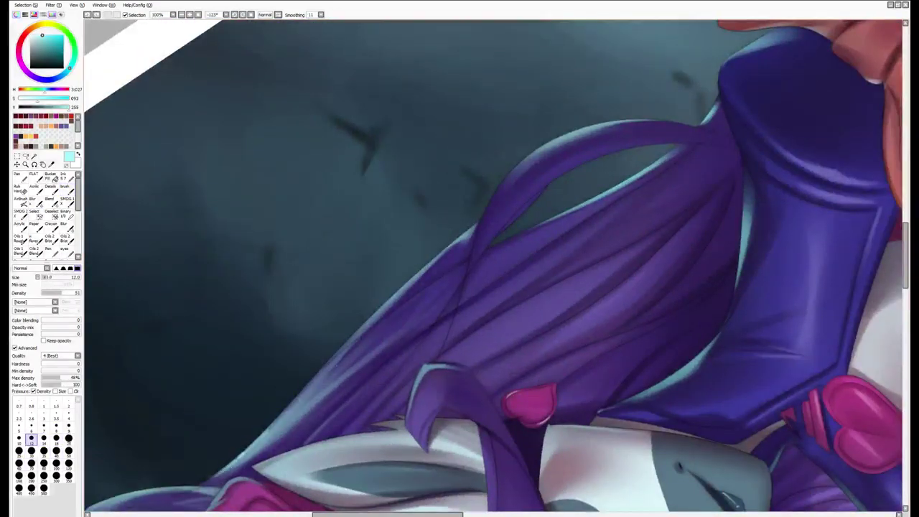
key(bracketleft)
drag(228, 475, 454, 239)
drag(400, 296, 471, 227)
Paint a light cyan rim along the bent tip of the curled hair lock beside the ear at 8 px
scroll(410, 321, down, 2)
key(bracketleft)
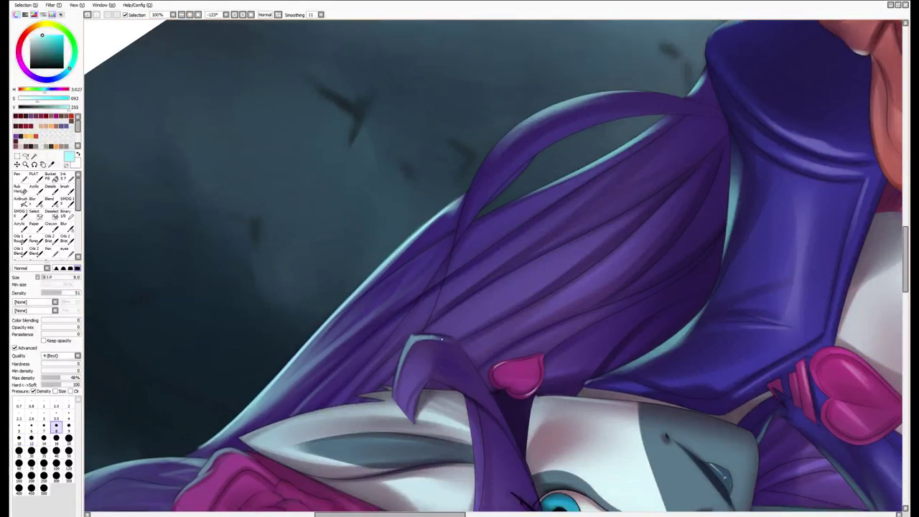
mouse_move(445, 335)
mouse_down()
mouse_move(410, 338)
mouse_move(396, 381)
mouse_up()
mouse_move(414, 336)
mouse_down()
mouse_move(437, 335)
mouse_move(407, 336)
mouse_move(449, 337)
mouse_up()
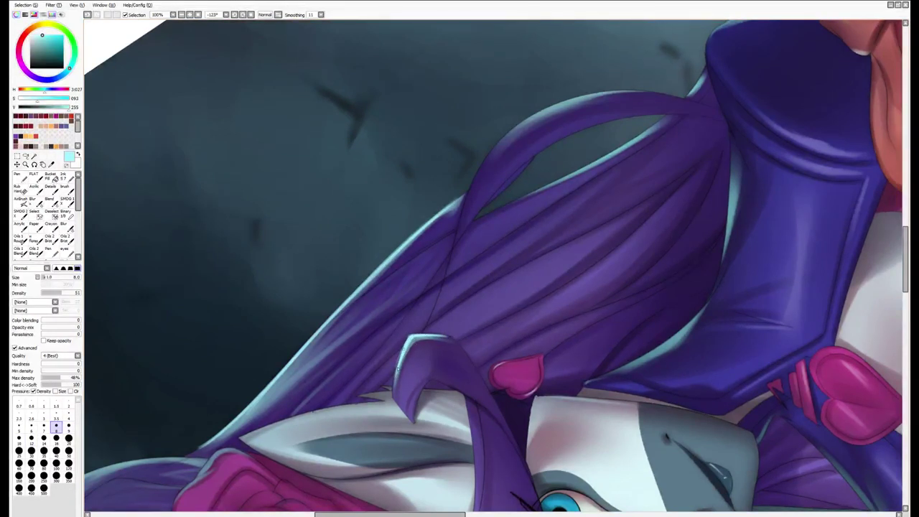
drag(398, 368, 414, 349)
Paint a light cyan rim along the ponytail's looping lock and add fine stray strands outside it at 6 to 8 px
drag(393, 386, 495, 208)
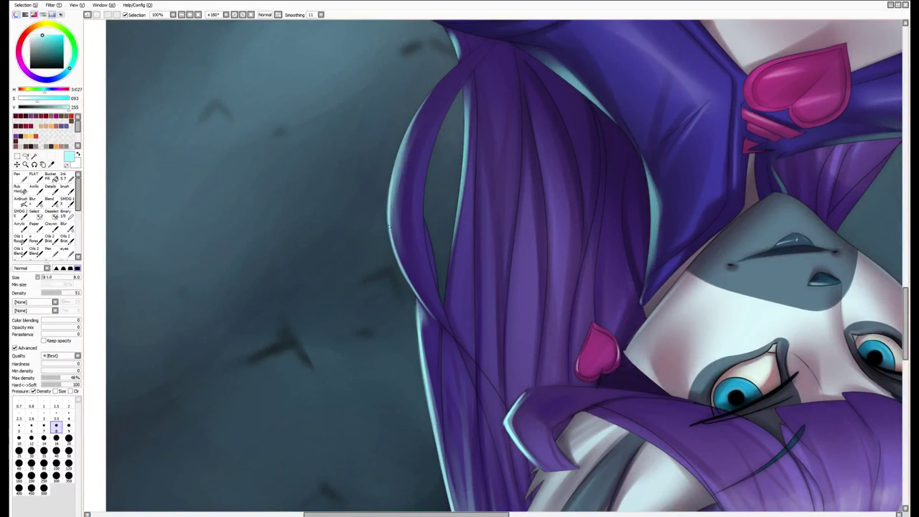
key(End)
key(End)
key(End)
key(End)
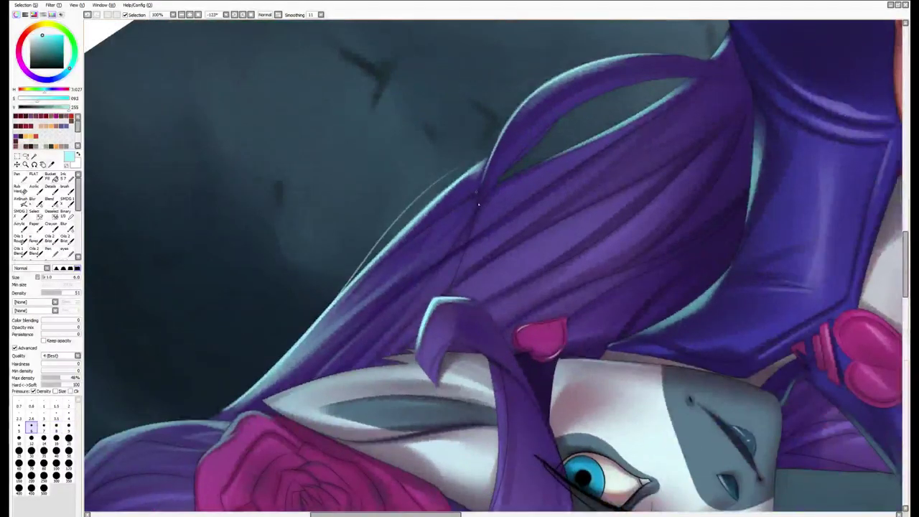
scroll(479, 205, up, 3)
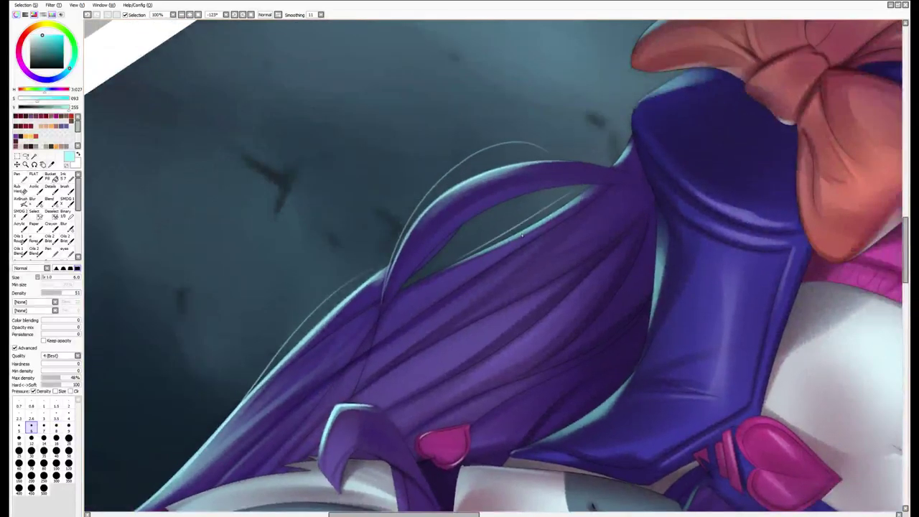
scroll(578, 193, up, 1)
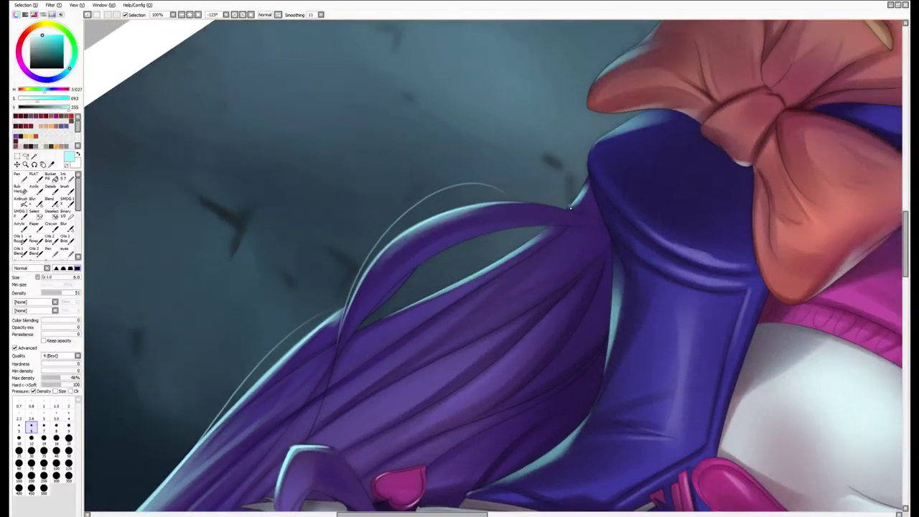
Trace a light cyan rim along the outer edge of the puffed blue shoulder at 7 to 8 px
key(Delete)
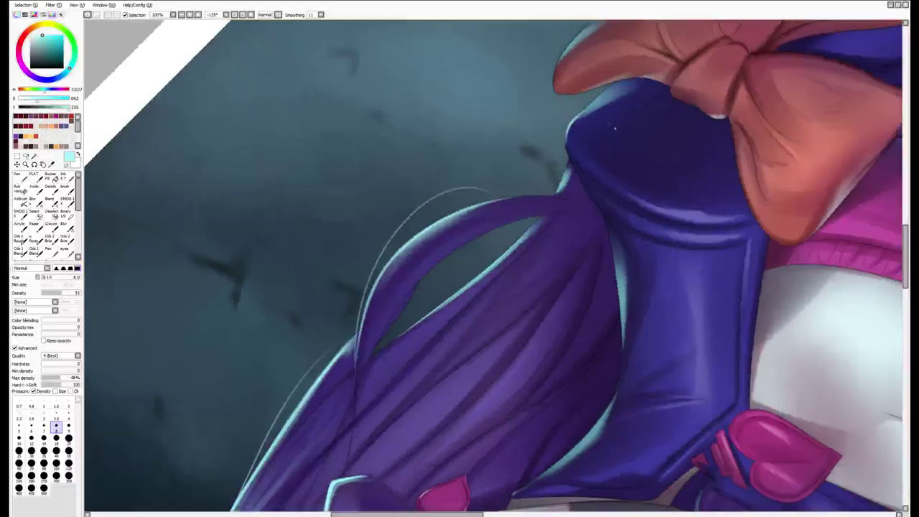
scroll(528, 207, up, 1)
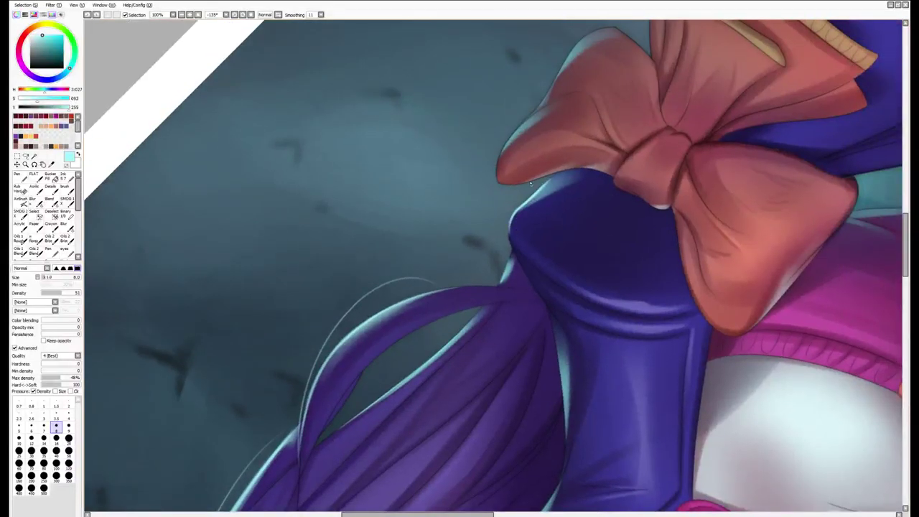
scroll(529, 206, up, 1)
key(bracketleft)
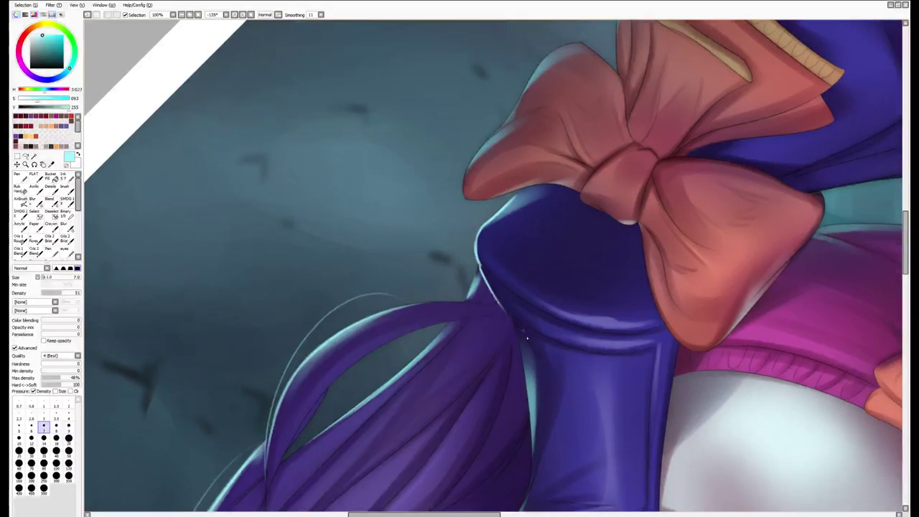
Paint light cyan rim light along the outer edge of the coral arm bow's upper loop at 9 to 12 px
key(bracketright)
key(bracketright)
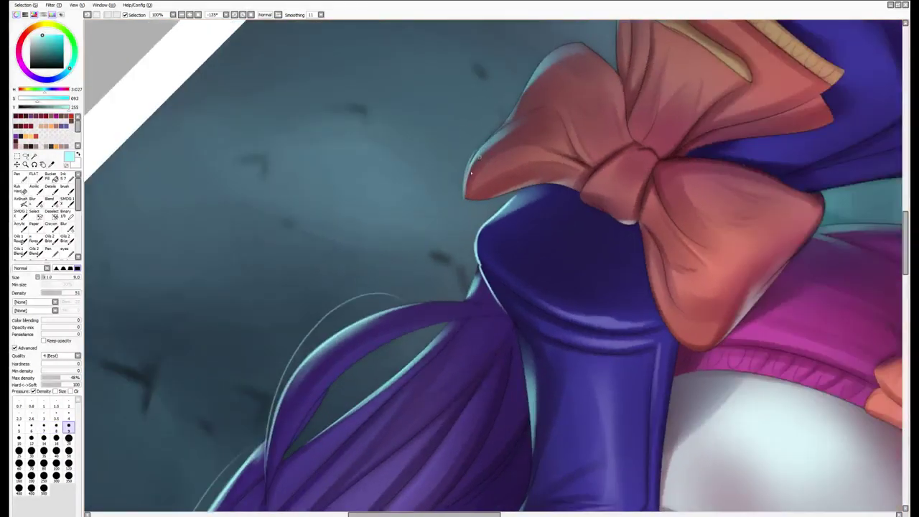
drag(507, 128, 494, 151)
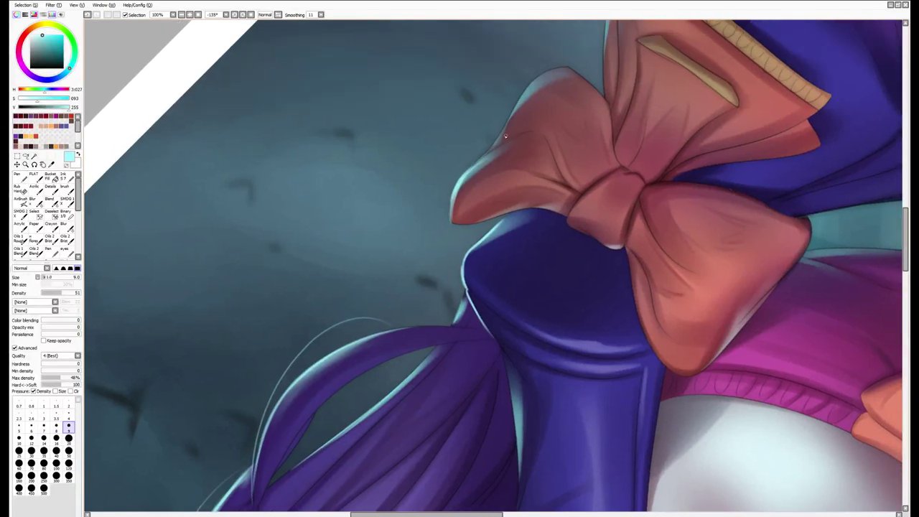
key(bracketright)
key(bracketright)
key(bracketright)
drag(516, 106, 540, 135)
Paint a light cyan rim at 10 px on the outer edges of the arm bow's hanging tails and the blue sleeve beneath
key(bracketleft)
key(bracketleft)
drag(536, 183, 538, 149)
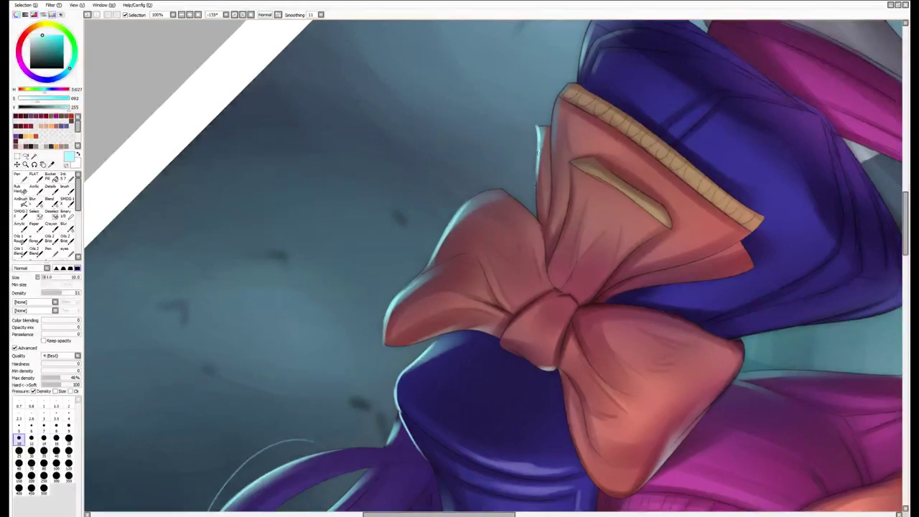
mouse_move(562, 113)
mouse_down()
mouse_move(552, 135)
mouse_move(556, 113)
mouse_up()
mouse_move(549, 168)
mouse_down()
mouse_move(555, 117)
mouse_move(539, 205)
mouse_move(557, 122)
mouse_up()
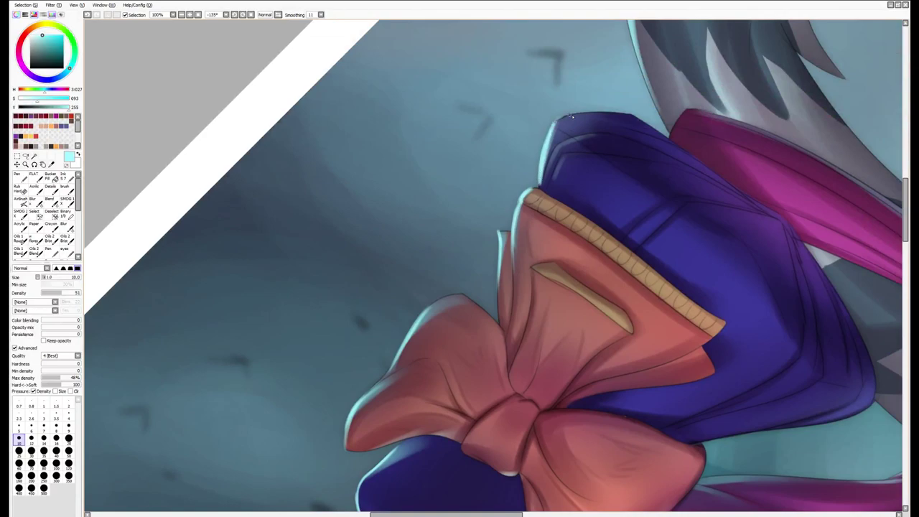
Paint a light cyan rim along the outer curve of the striped tail beside the sleeve at 12 px
key(End)
key(End)
key(End)
key(End)
key(End)
key(End)
key(End)
key(End)
key(End)
key(End)
key(End)
key(End)
key(End)
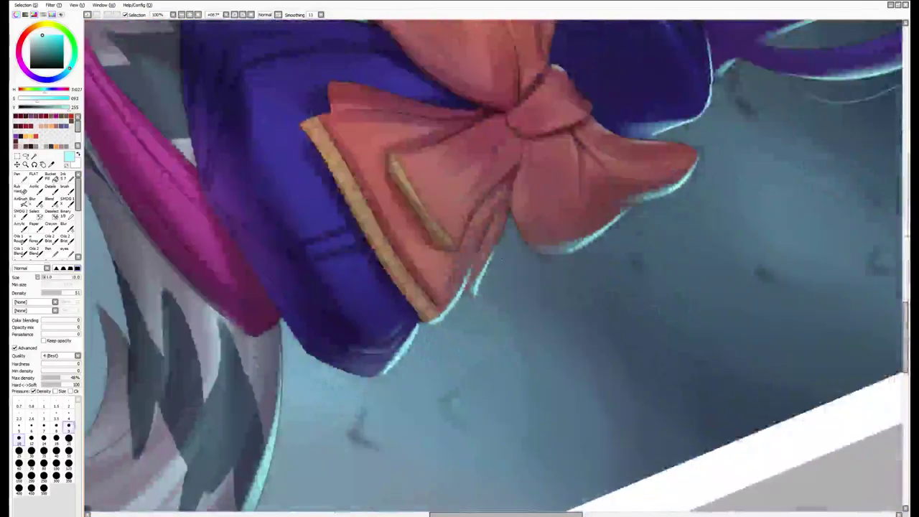
drag(459, 287, 538, 125)
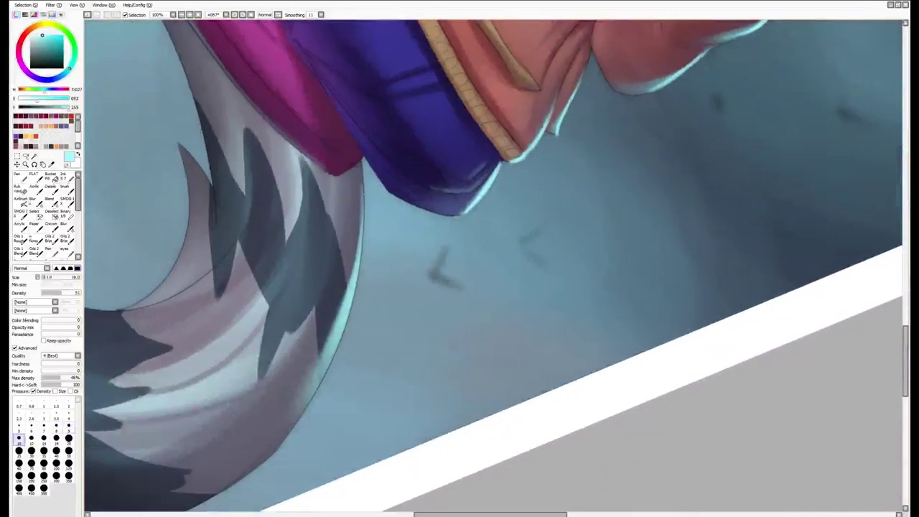
key(Delete)
key(Delete)
key(Delete)
key(Delete)
key(Delete)
key(Delete)
key(Delete)
key(Delete)
key(Delete)
key(Delete)
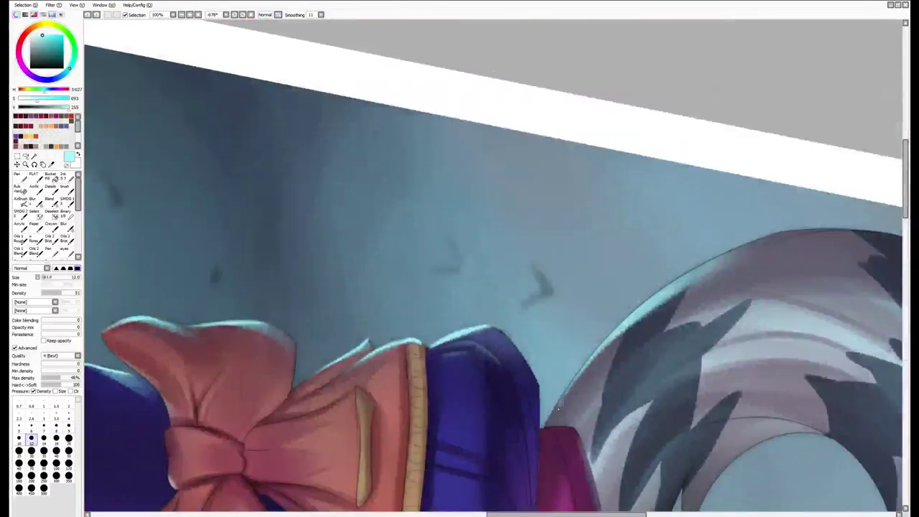
mouse_move(559, 408)
mouse_down()
mouse_move(633, 312)
mouse_move(612, 332)
mouse_up()
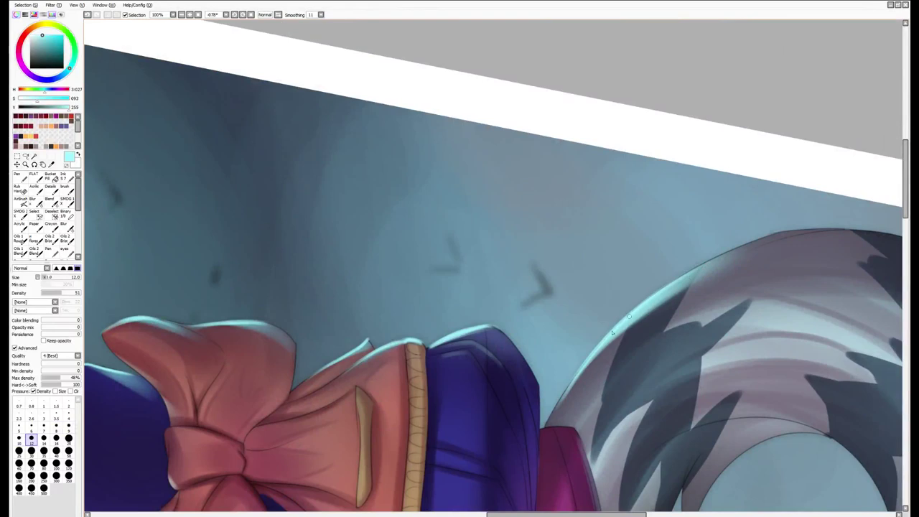
Paint a thin light cyan rim around the magenta sleeve's elbow at 8 px
key(End)
key(End)
key(bracketleft)
key(bracketleft)
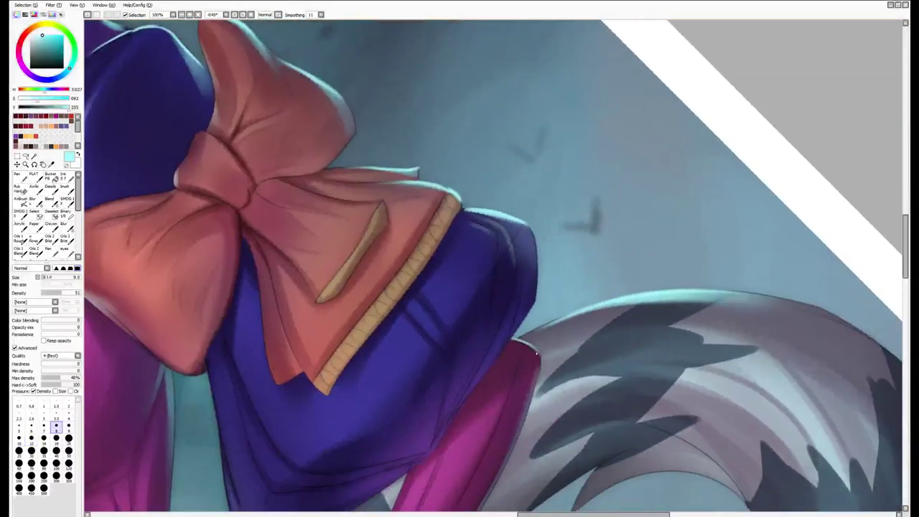
drag(528, 348, 380, 451)
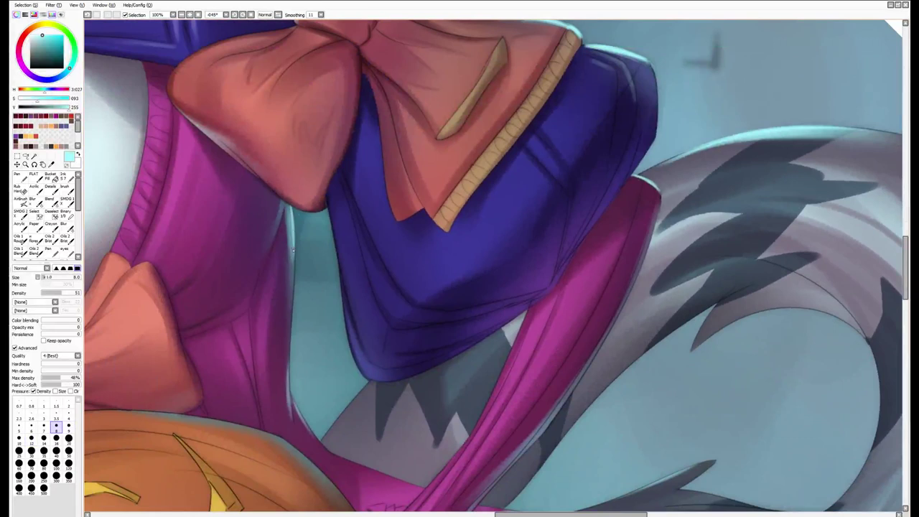
Trace light cyan rim light along the waist, the underside of the magenta forearm and the hip at 8 to 9 px
drag(293, 223, 291, 325)
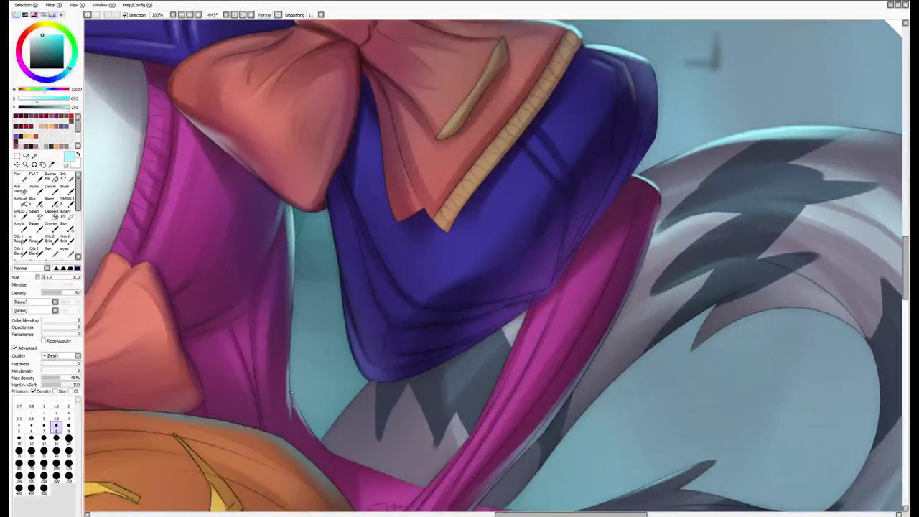
drag(293, 379, 290, 401)
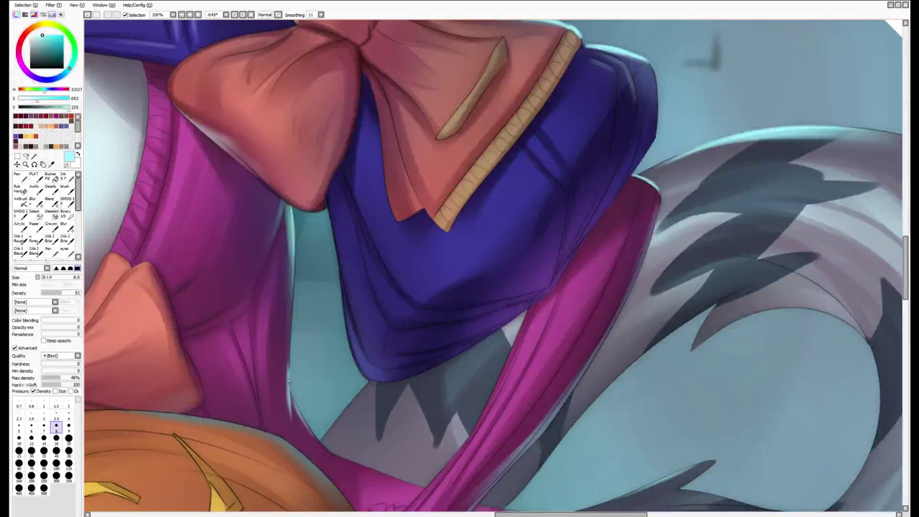
mouse_move(290, 369)
mouse_down()
mouse_move(292, 411)
mouse_move(376, 283)
mouse_move(427, 251)
mouse_move(399, 236)
mouse_move(583, 302)
mouse_move(461, 334)
mouse_up()
drag(541, 278, 506, 290)
key(bracketright)
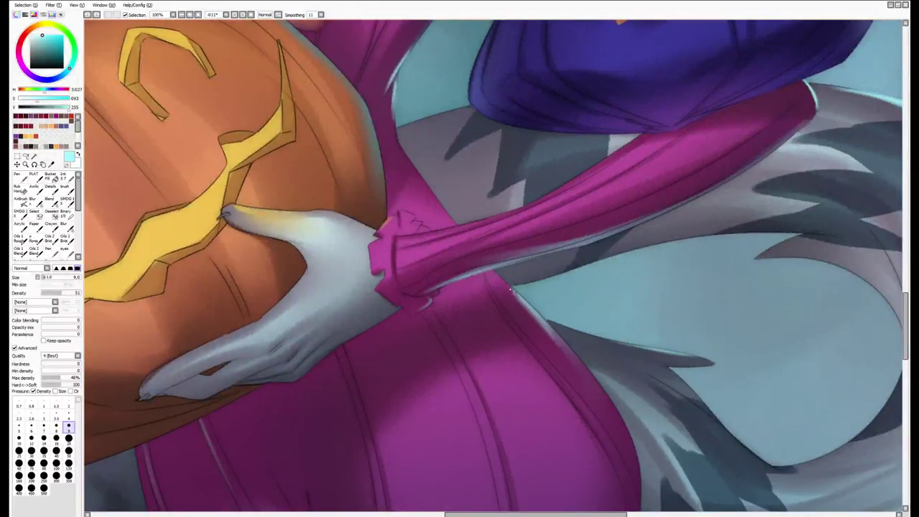
Paint a light cyan rim along the character's cheek and jaw edge at 7 to 9 px
scroll(512, 287, up, 10)
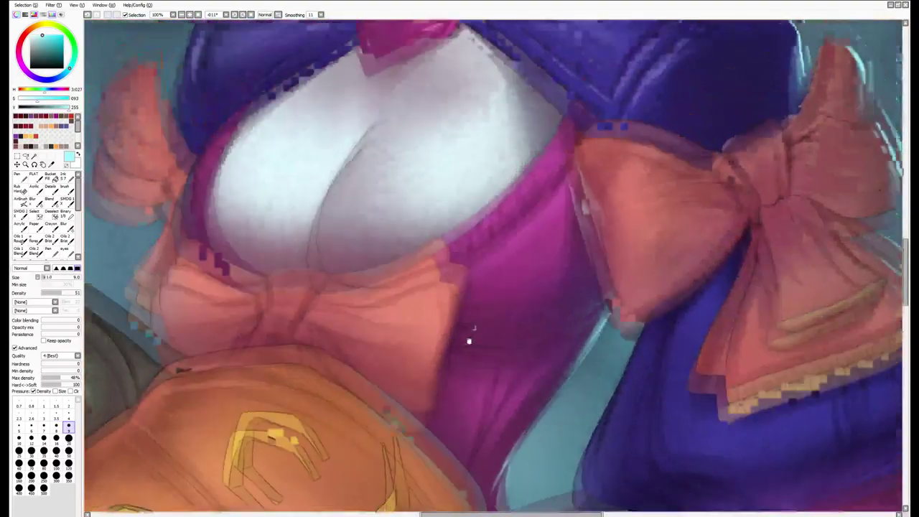
scroll(431, 388, up, 6)
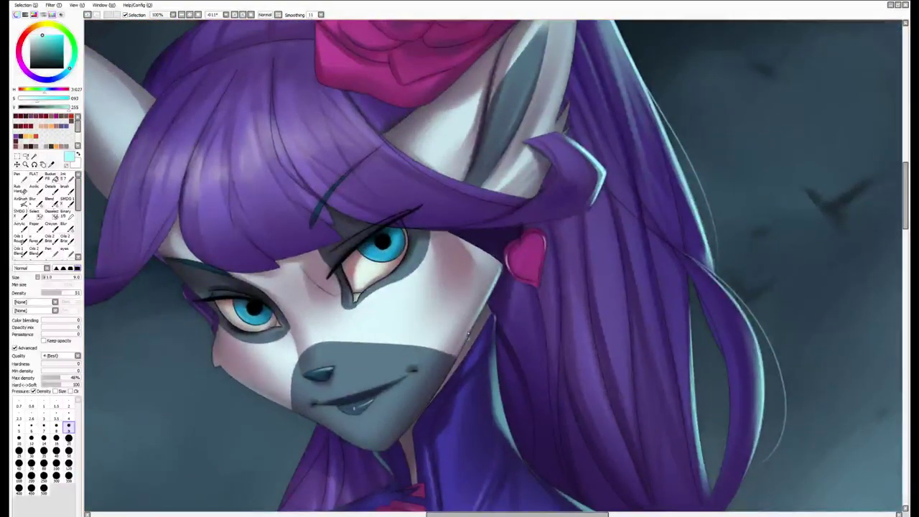
key(bracketleft)
key(bracketleft)
Add a light cyan rim to the outer petals of the magenta rose at 8 px
scroll(494, 268, up, 4)
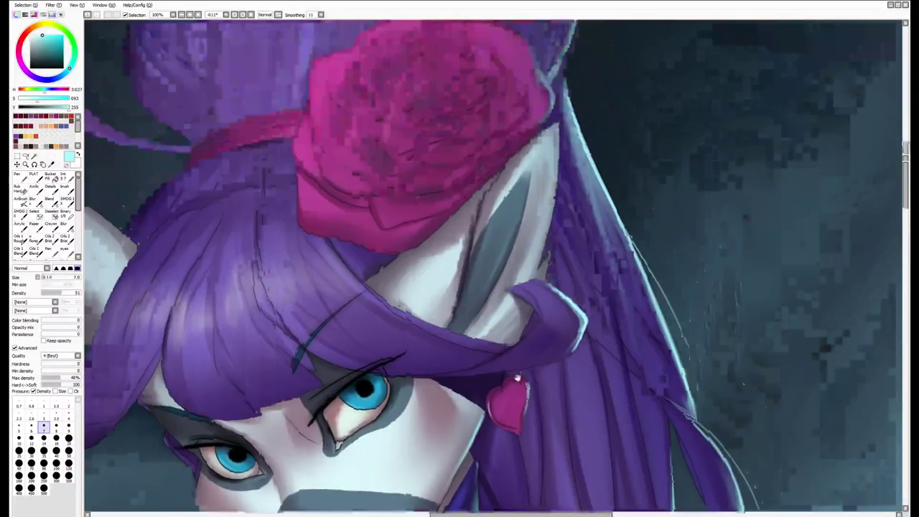
key(bracketright)
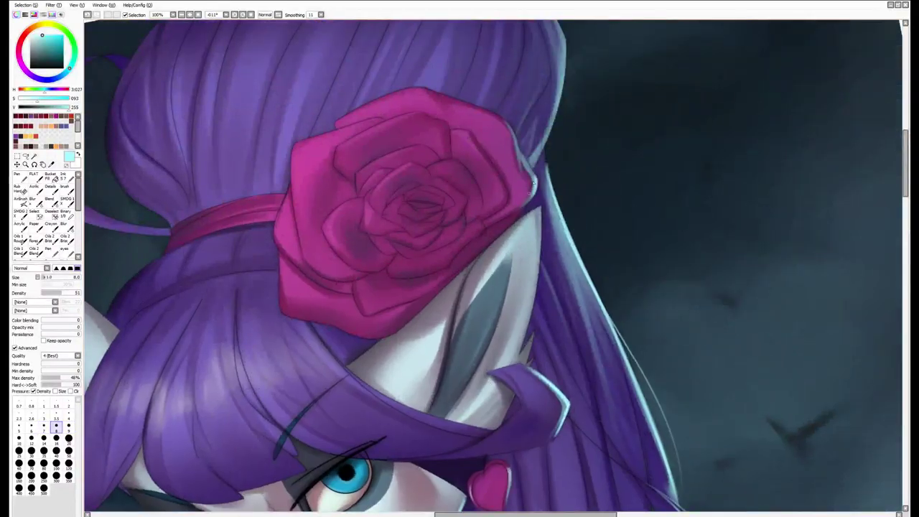
mouse_move(533, 184)
mouse_down()
mouse_move(505, 273)
mouse_move(552, 232)
mouse_up()
Paint a light cyan rim along the outer edge of the ear below the rose at 9 px
key(bracketright)
mouse_move(520, 267)
mouse_down()
mouse_move(576, 194)
mouse_move(557, 286)
mouse_up()
drag(632, 44, 624, 135)
mouse_move(635, 63)
mouse_down()
mouse_move(621, 127)
mouse_move(626, 115)
mouse_up()
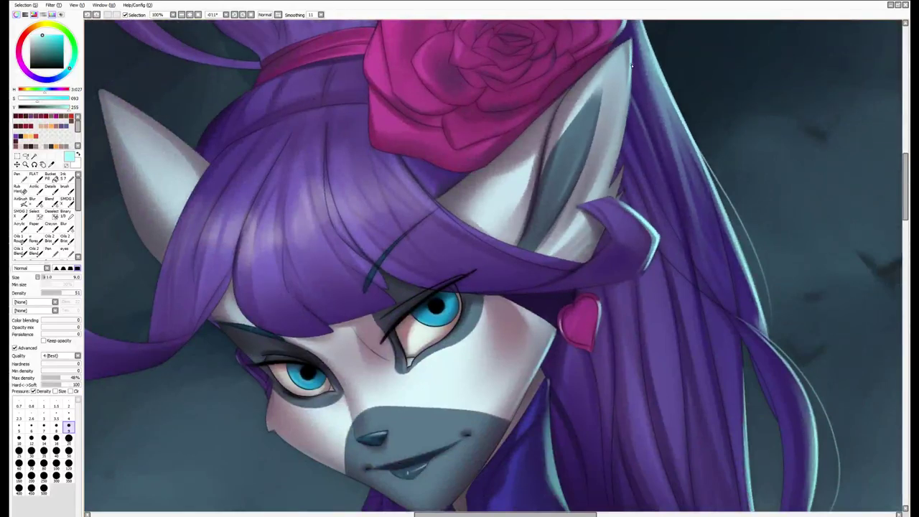
mouse_move(632, 84)
mouse_down()
mouse_move(612, 183)
mouse_move(547, 270)
mouse_up()
key(bracketleft)
key(bracketleft)
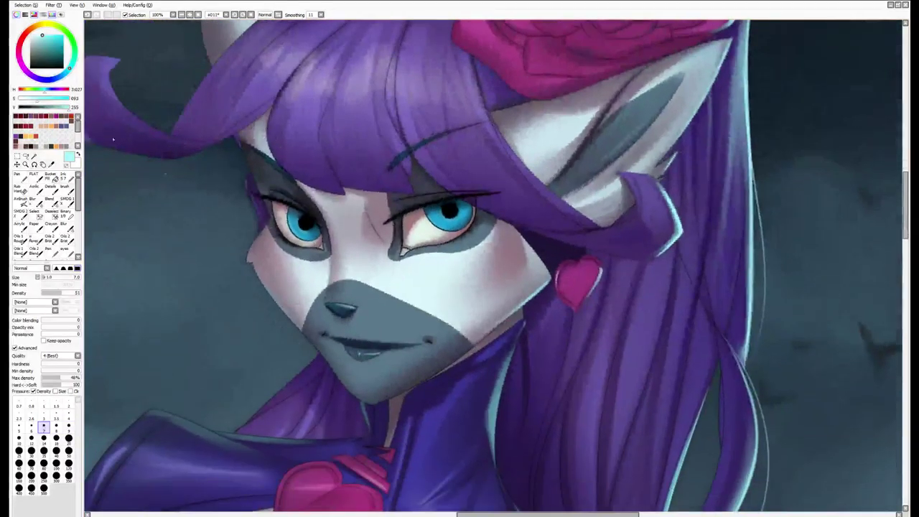
Switch to white with the brush tool and dot catchlights into both eyes at 5 px
alt+click(444, 210)
key(b)
key(bracketleft)
key(bracketleft)
key(bracketleft)
key(bracketleft)
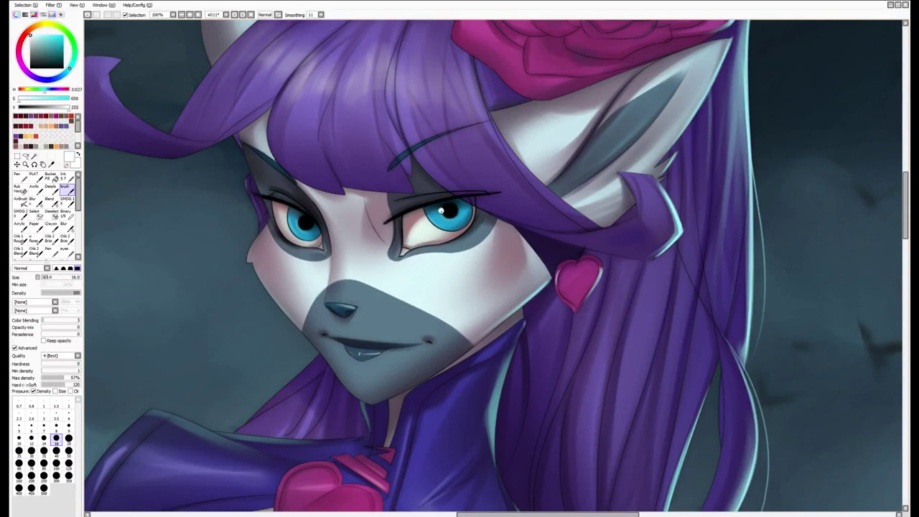
key(bracketleft)
key(bracketleft)
key(bracketleft)
key(bracketleft)
key(bracketleft)
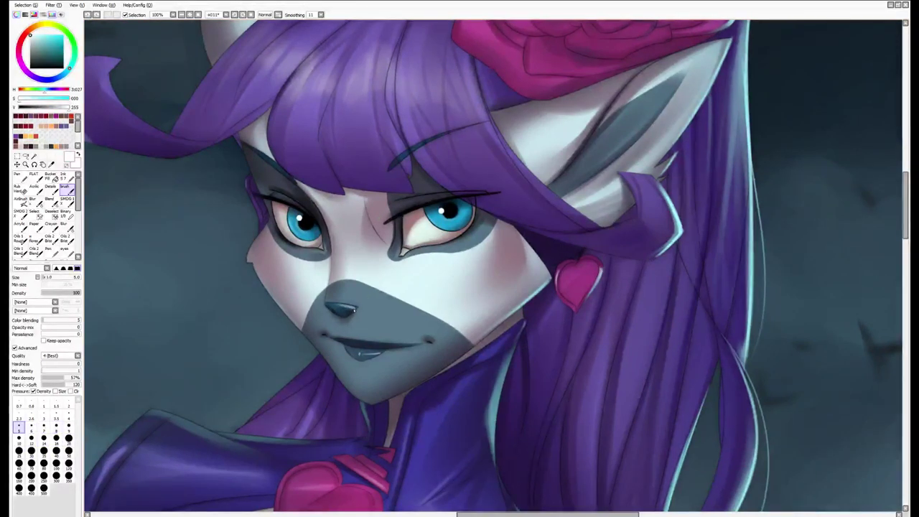
Add small white highlights to the nose and the heart brooch at 5 px
drag(367, 310, 444, 265)
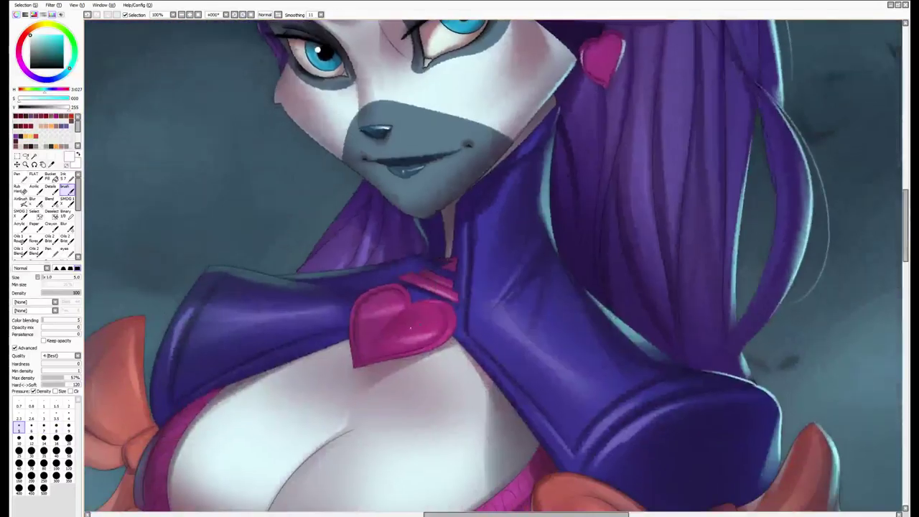
mouse_move(420, 318)
mouse_down()
mouse_move(410, 361)
mouse_move(396, 338)
mouse_up()
Sample the light cyan rim colour and paint a thin rim along the chest bow and adjacent pumpkin edge at 6 to 7 px
key(Home)
scroll(397, 285, down, 5)
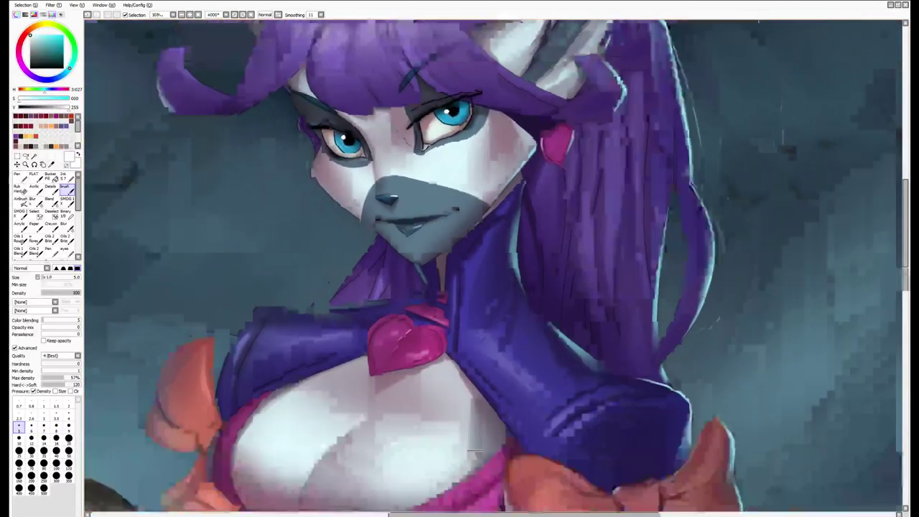
scroll(503, 350, up, 1)
scroll(503, 350, up, 1)
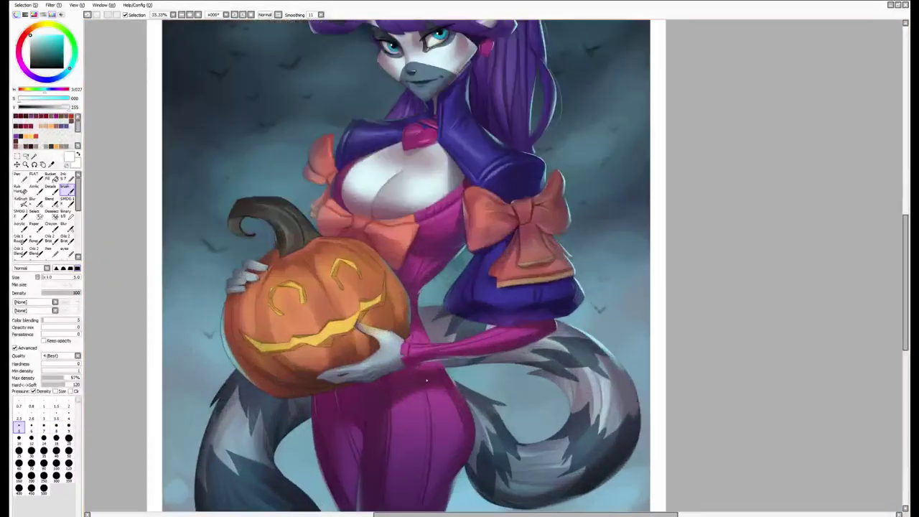
drag(396, 288, 396, 377)
scroll(410, 371, up, 2)
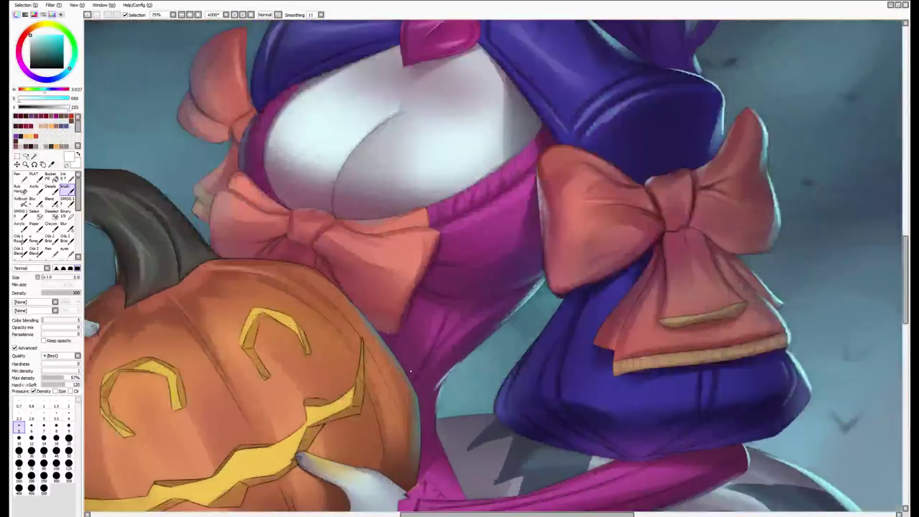
alt+click(544, 285)
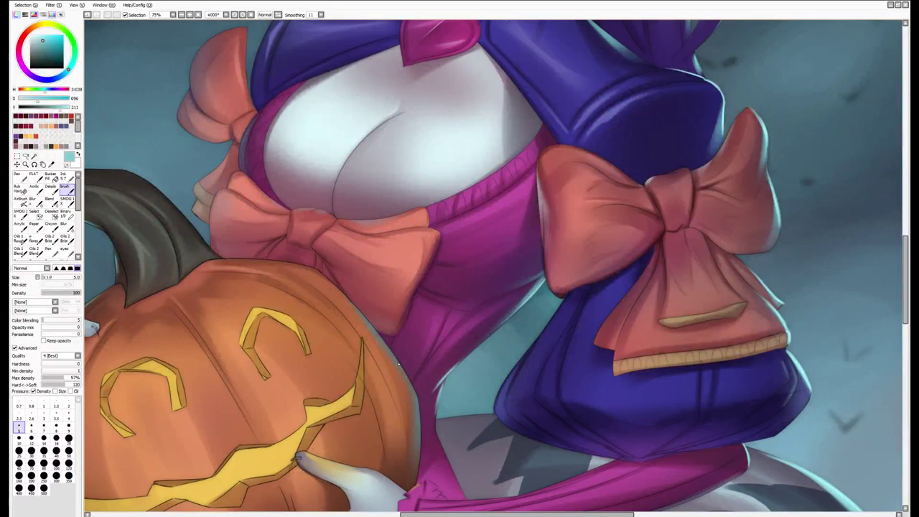
key(e)
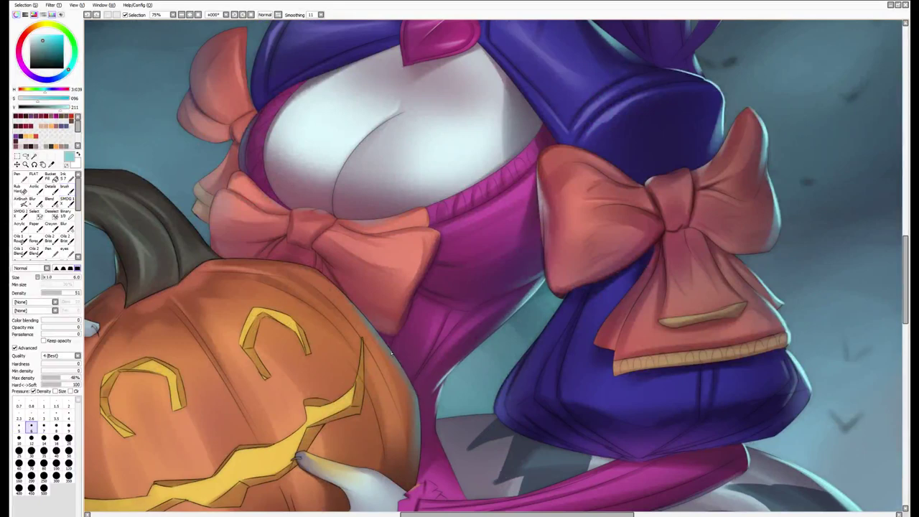
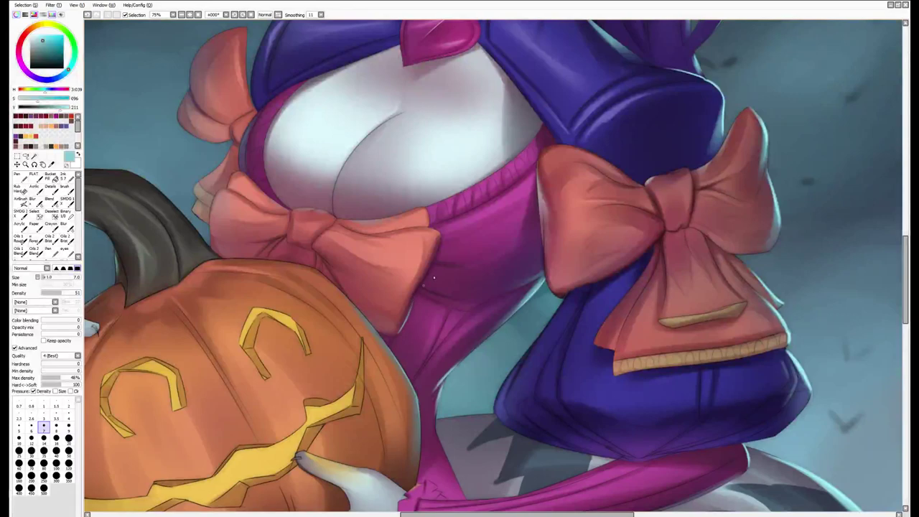
Switch to a dark maroon soft brush and shade around the heart brooch and along the cape's lower edge at 20 to 25 px
mouse_move(463, 294)
mouse_down()
mouse_move(568, 325)
mouse_move(560, 473)
mouse_move(547, 504)
mouse_up()
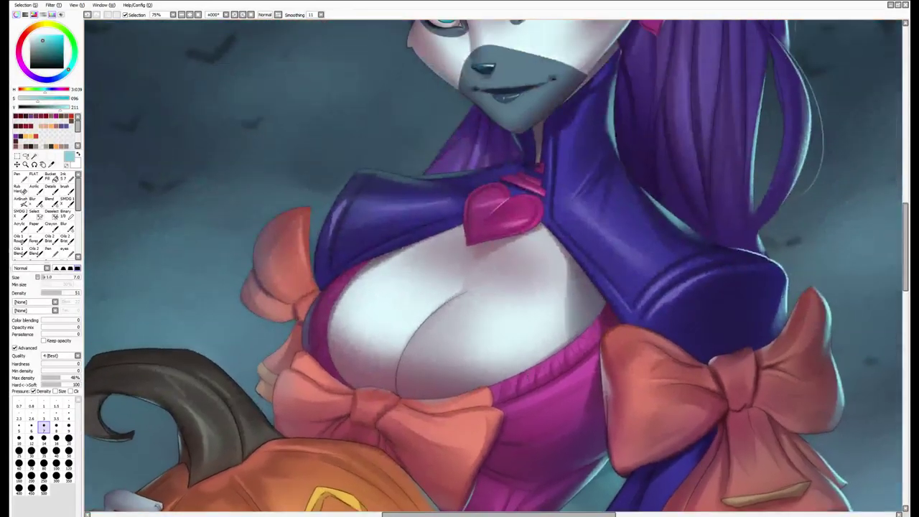
click(24, 115)
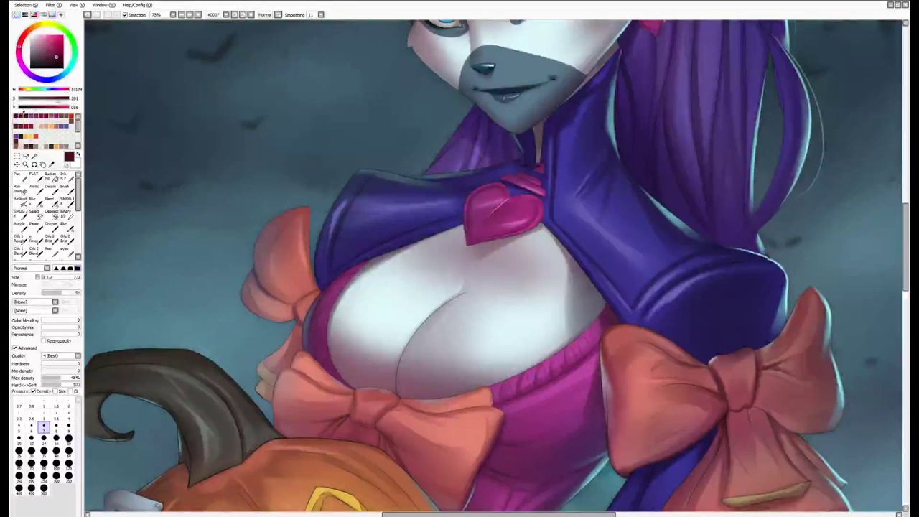
click(56, 476)
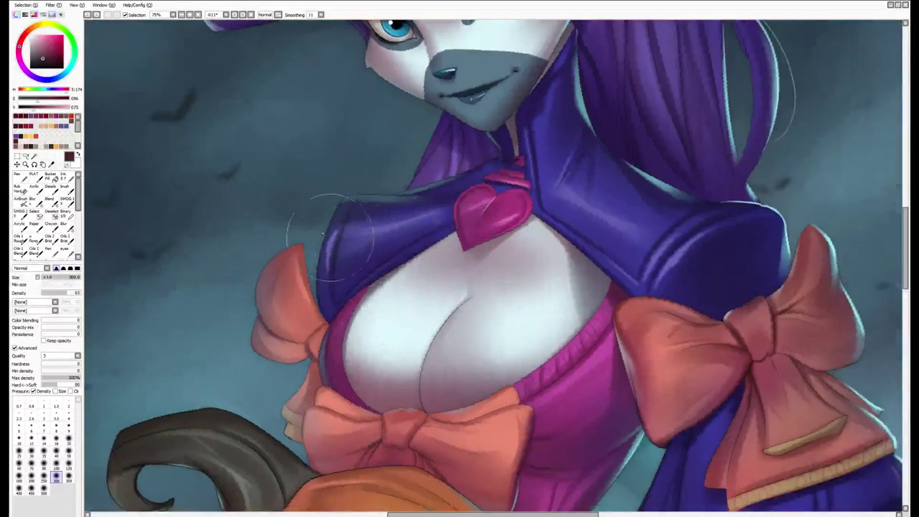
key(bracketleft)
key(bracketleft)
key(bracketleft)
key(bracketleft)
key(bracketleft)
key(bracketleft)
key(bracketleft)
key(bracketleft)
key(bracketleft)
key(bracketleft)
key(bracketleft)
key(bracketleft)
key(bracketleft)
key(bracketleft)
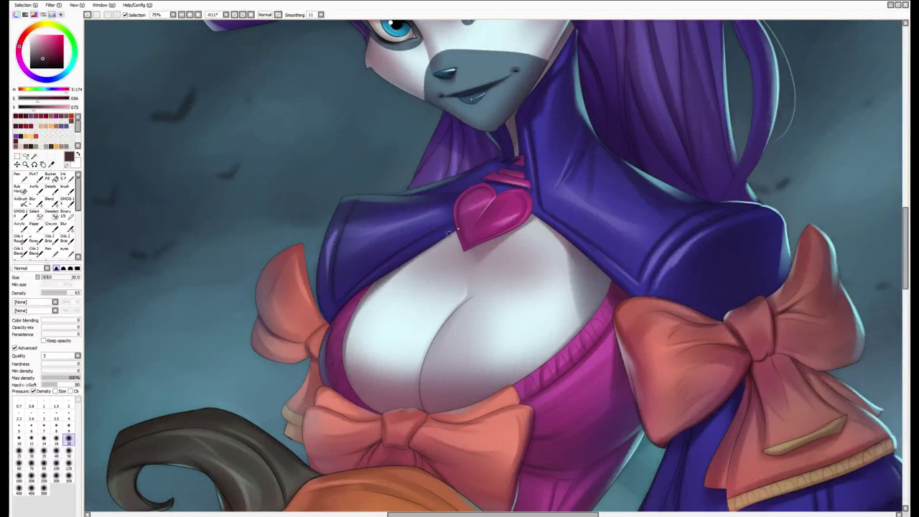
key(bracketright)
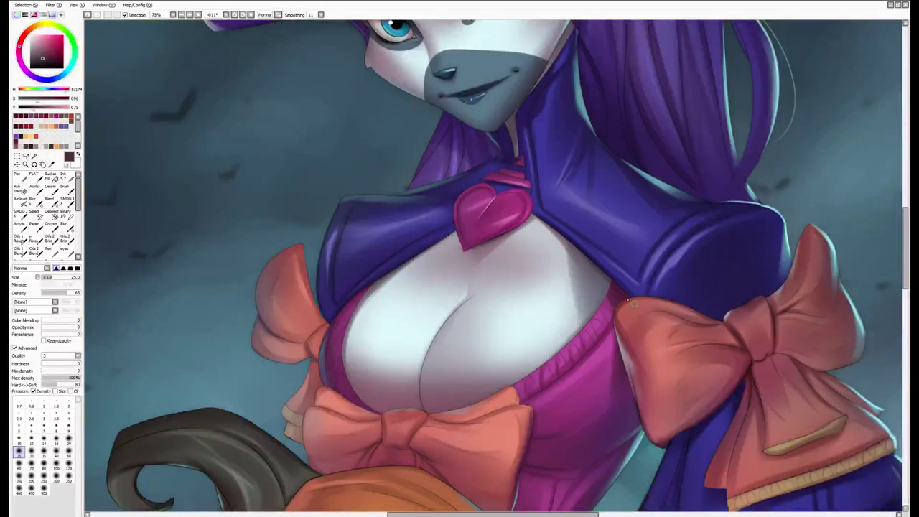
Add dark maroon shading to the cleavage and beneath the chest bow's knot at 25 to 30 px
drag(629, 292, 596, 267)
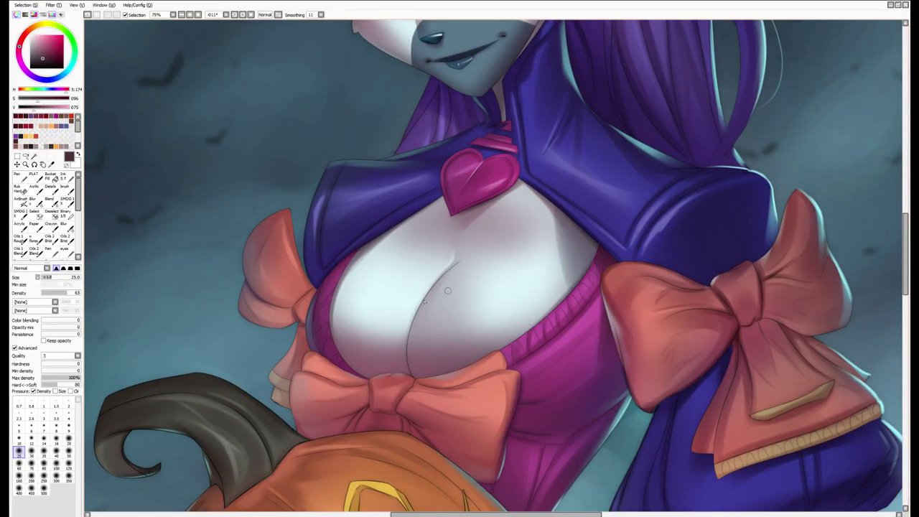
scroll(448, 290, down, 3)
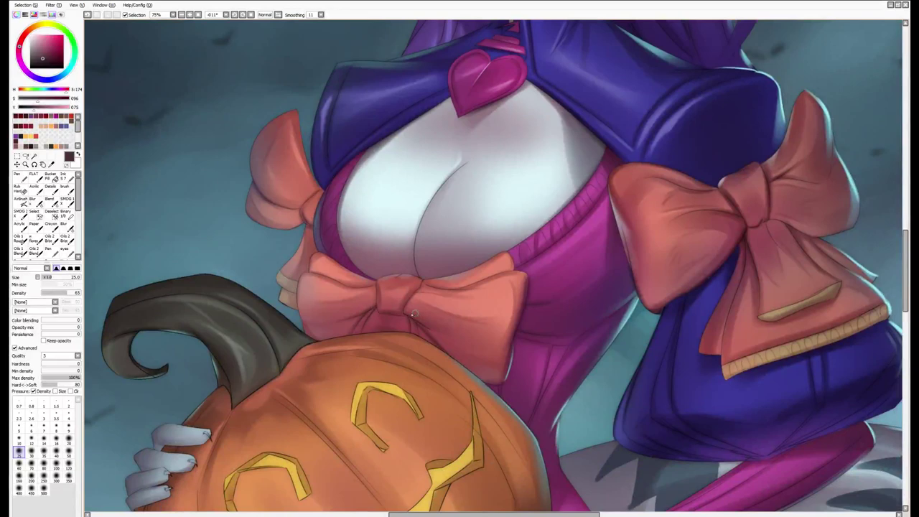
key(bracketright)
key(bracketright)
Paint a soft shadow below the lower edge of the large sleeve bow's inner loop, up to 60 px
drag(357, 336, 169, 372)
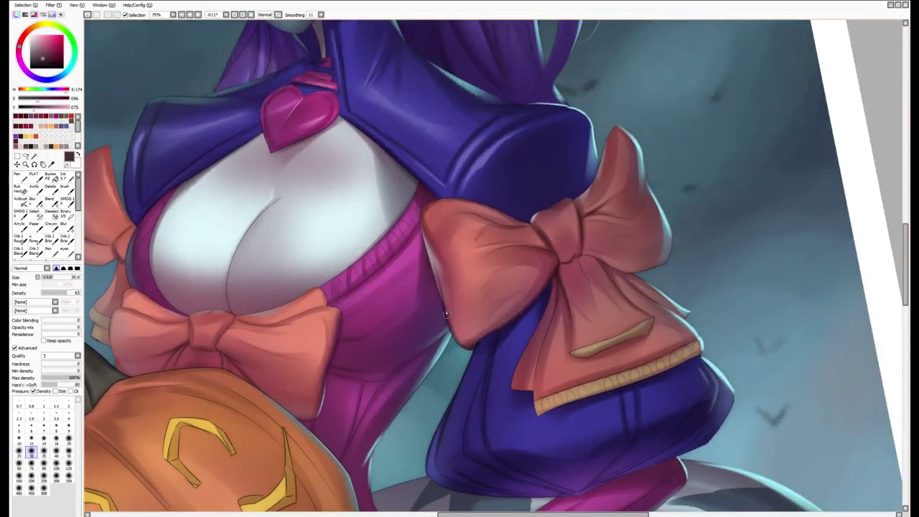
key(bracketright)
key(bracketright)
key(bracketright)
key(bracketright)
key(bracketright)
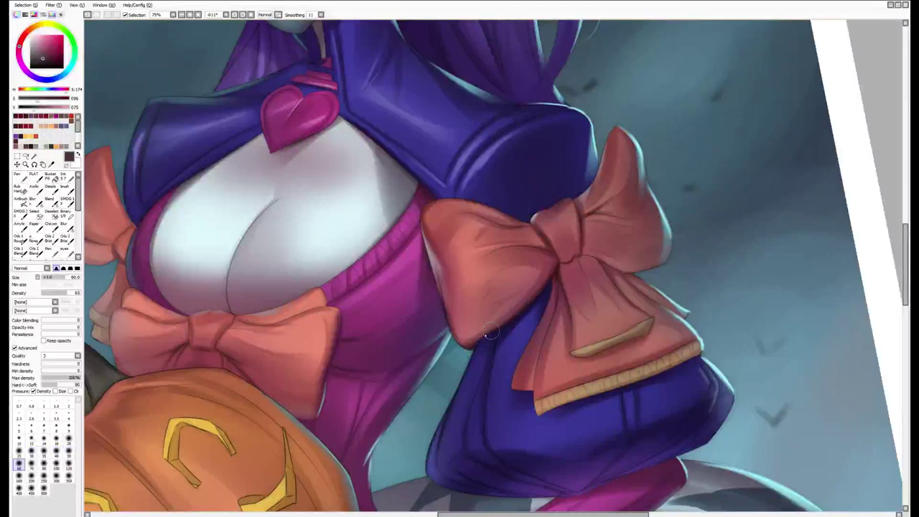
Shade the folds and edges of the sleeve bow's hanging tails at 35 to 40 px
key(bracketleft)
key(bracketleft)
key(bracketleft)
key(bracketleft)
key(bracketleft)
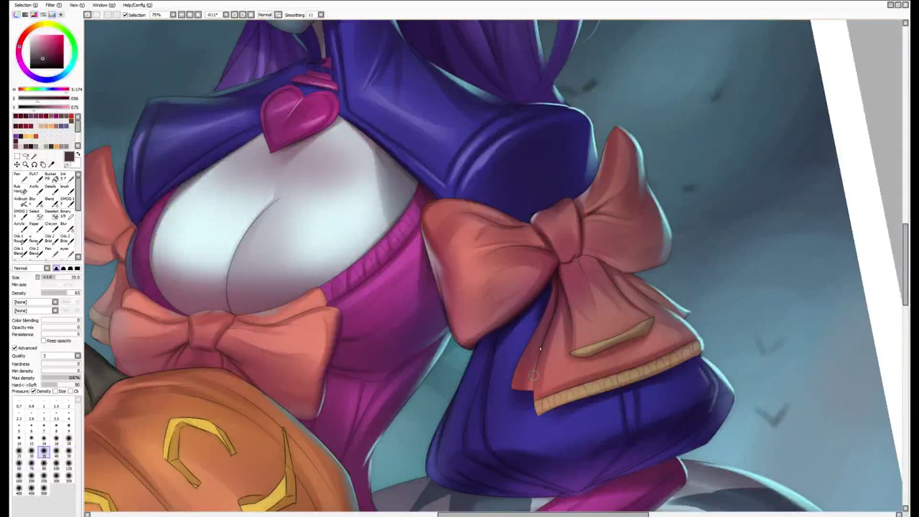
key(bracketright)
key(bracketright)
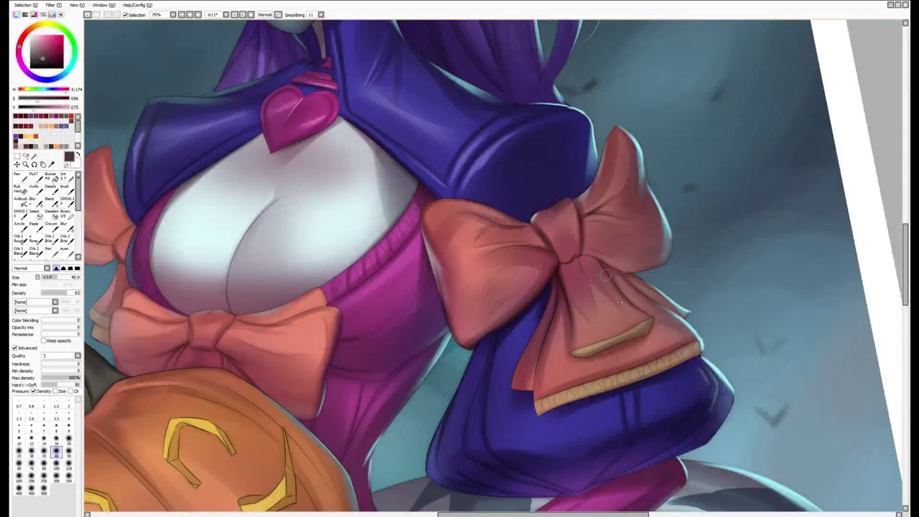
Deepen the shadows around the sleeve bow's knot with the soft brush, using sizes up to 70 px
key(bracketright)
key(bracketright)
key(bracketright)
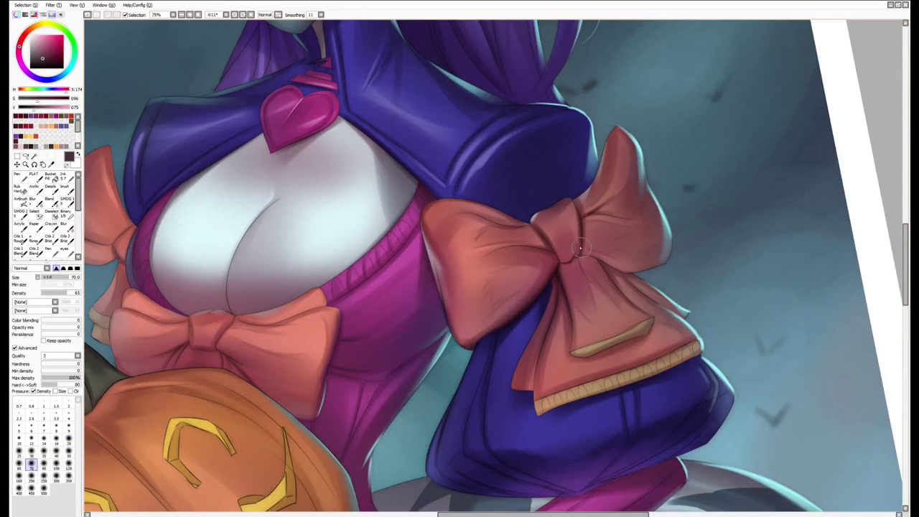
key(bracketleft)
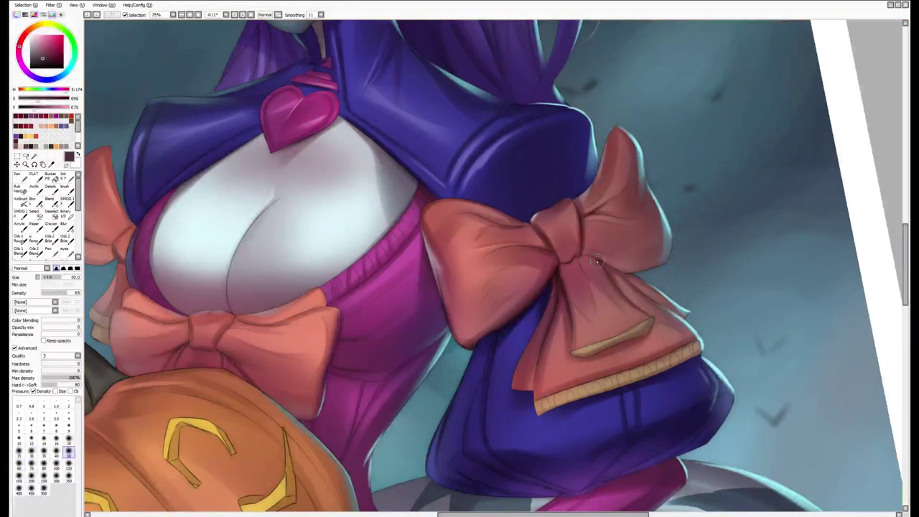
key(bracketleft)
Shade the cape's shoulder seam and the purple ponytail strands behind the collar at 30 to 40 px
scroll(513, 251, up, 3)
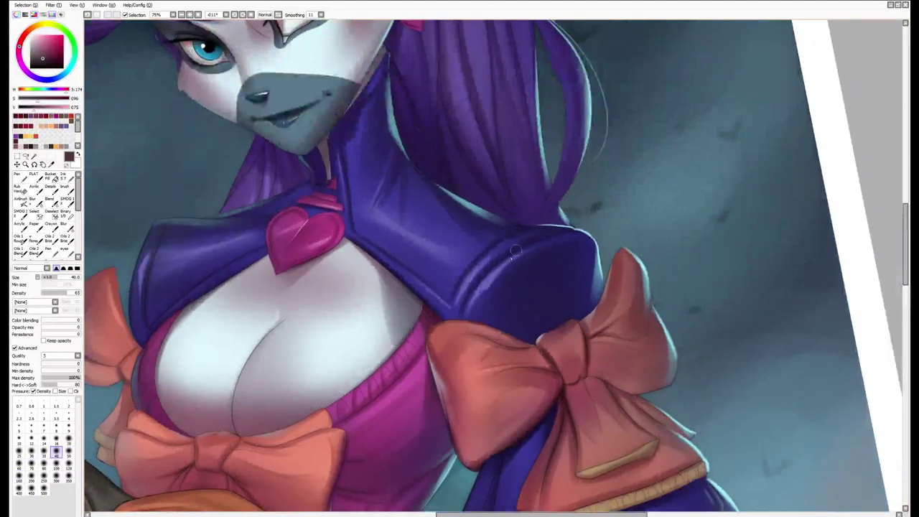
scroll(575, 218, up, 5)
key(bracketleft)
key(bracketleft)
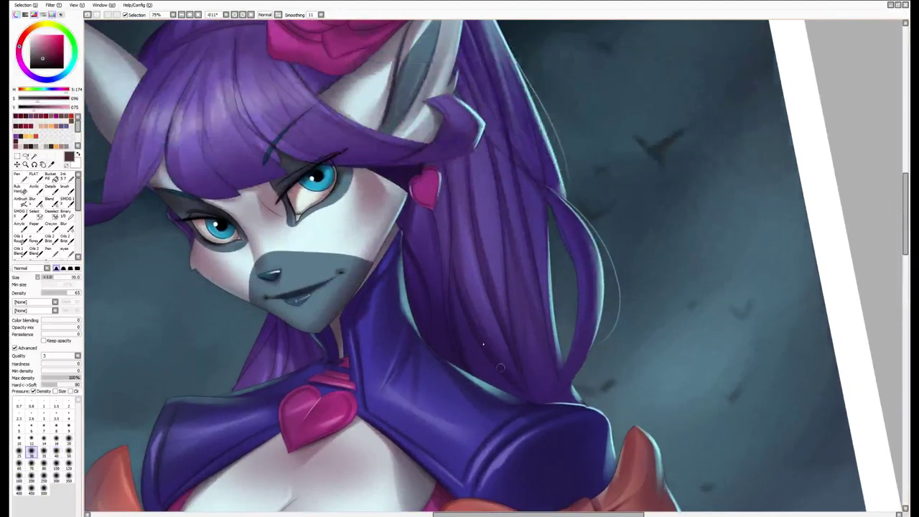
key(bracketright)
key(bracketright)
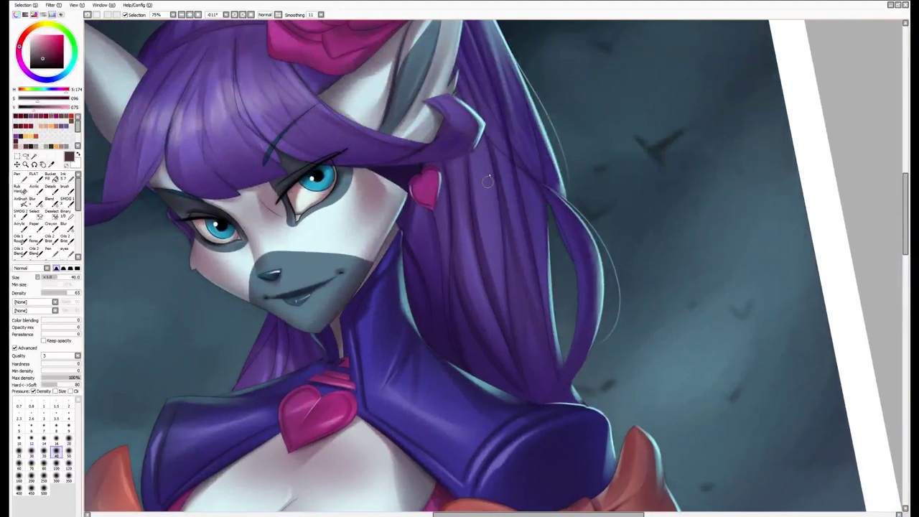
Shade the ponytail beneath the curled lock beside the heart earring at 30 to 40 px
scroll(518, 259, up, 3)
key(bracketleft)
key(bracketleft)
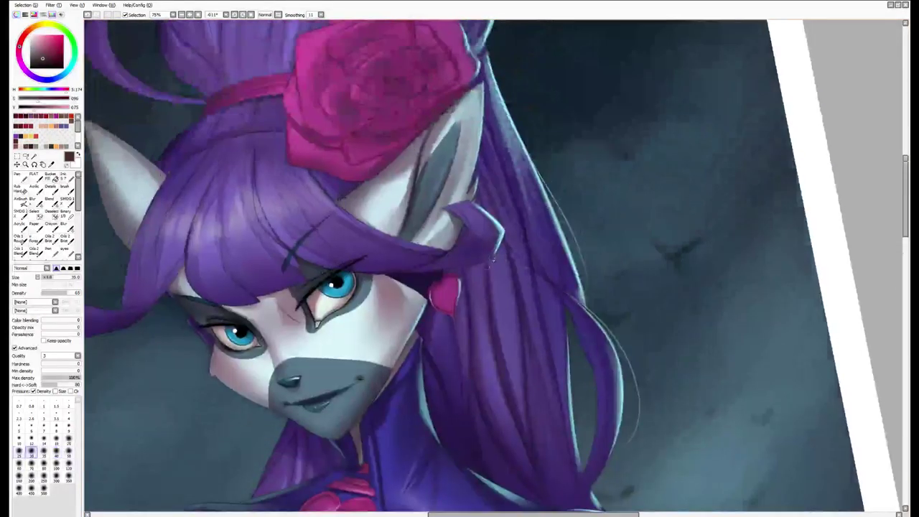
key(Delete)
key(bracketright)
key(bracketright)
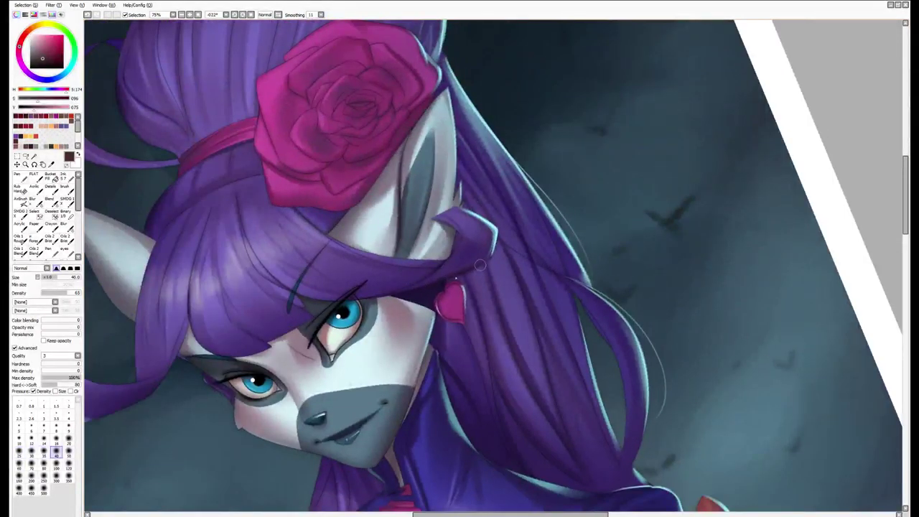
Darken the purple hair beneath the chin with the soft brush at 50 px
scroll(483, 265, left, 3)
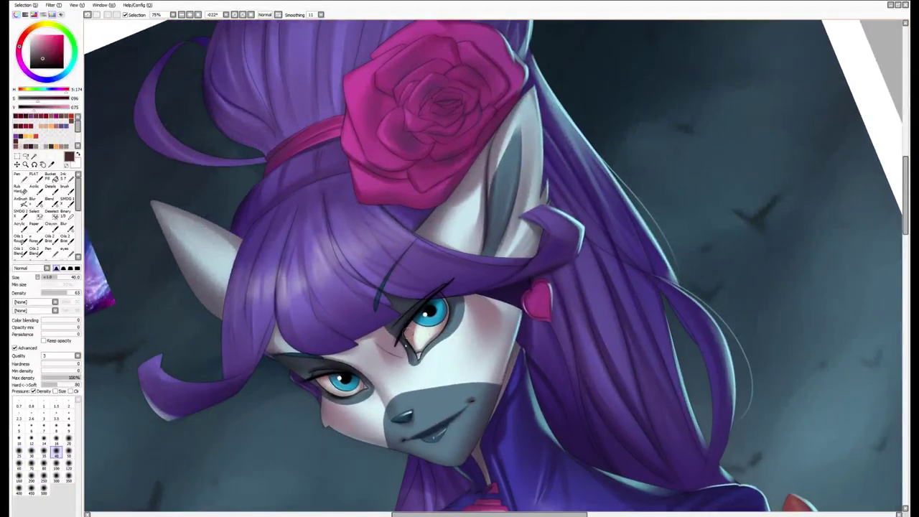
key(End)
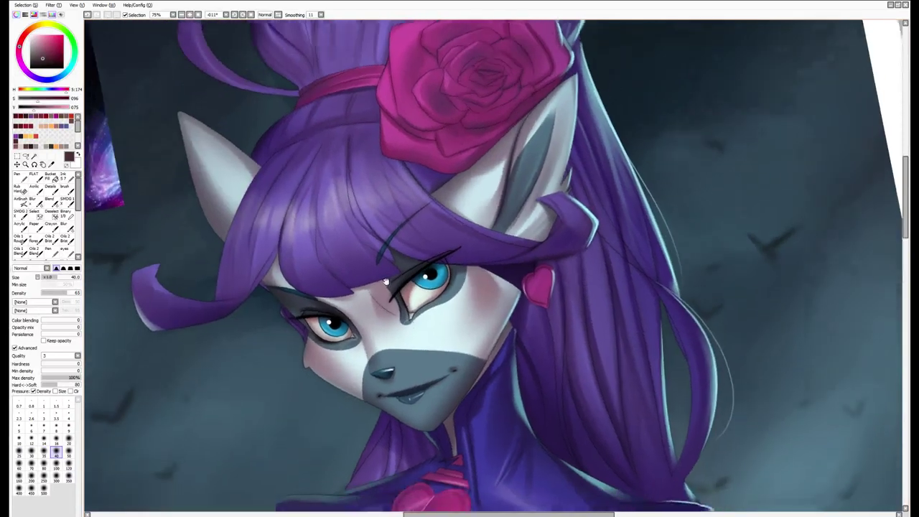
key(bracketright)
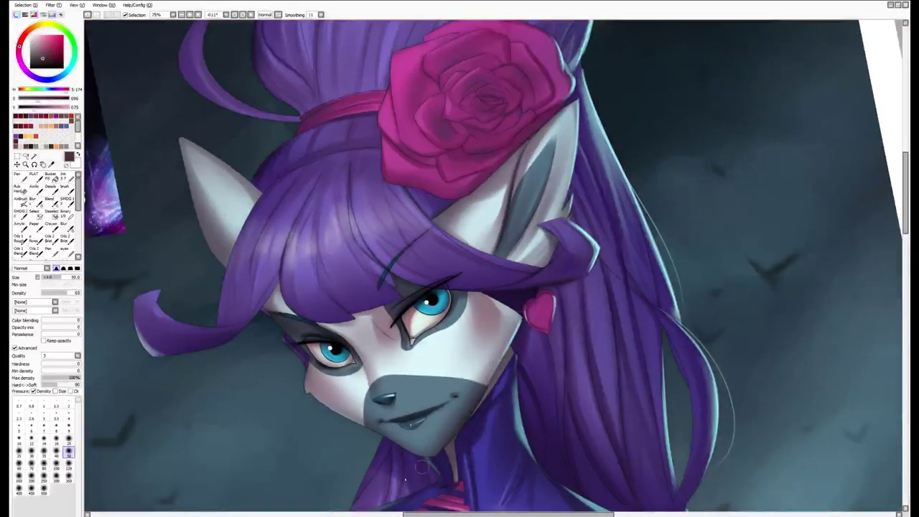
Shade the inner collar edge and the pink ribbon above the heart brooch at 20 px
scroll(460, 402, down, 2)
key(bracketleft)
key(bracketleft)
key(bracketleft)
key(bracketleft)
key(bracketleft)
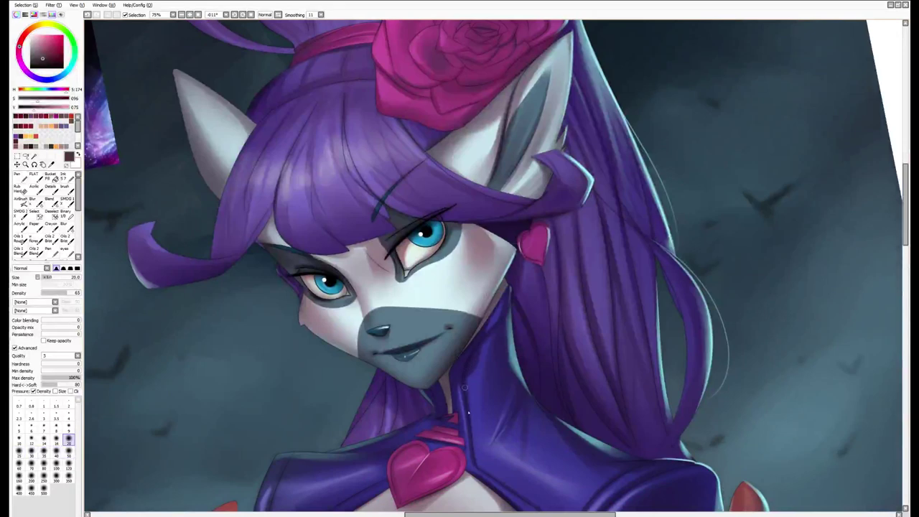
scroll(477, 347, down, 3)
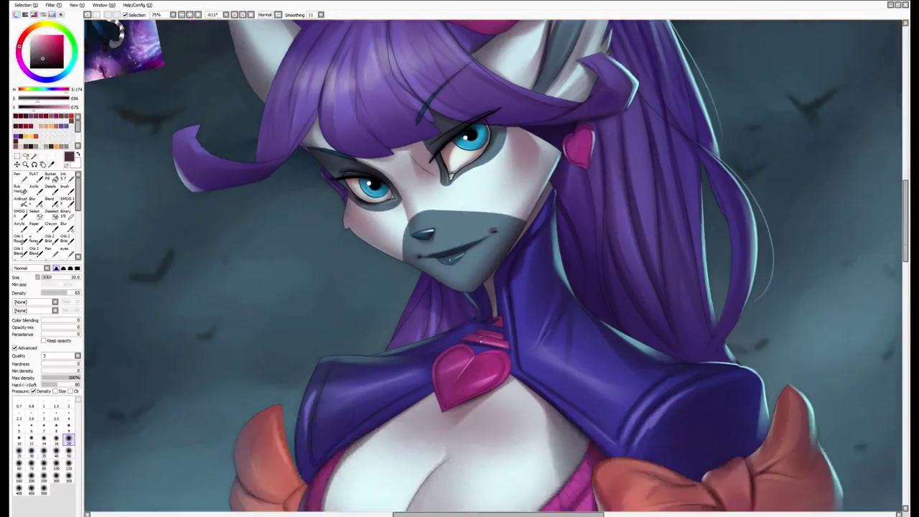
Refine the soft shading along the cleavage line above the chest bow, reducing the brush from 50 to 35 px
key(bracketright)
key(bracketright)
key(bracketright)
key(bracketright)
key(bracketright)
key(bracketright)
key(bracketright)
scroll(488, 374, down, 8)
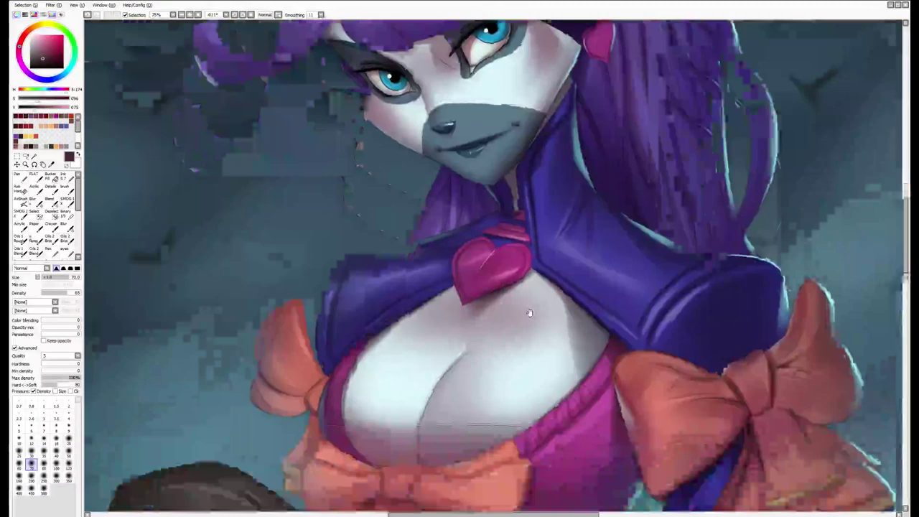
scroll(522, 295, down, 1)
key(bracketleft)
key(bracketleft)
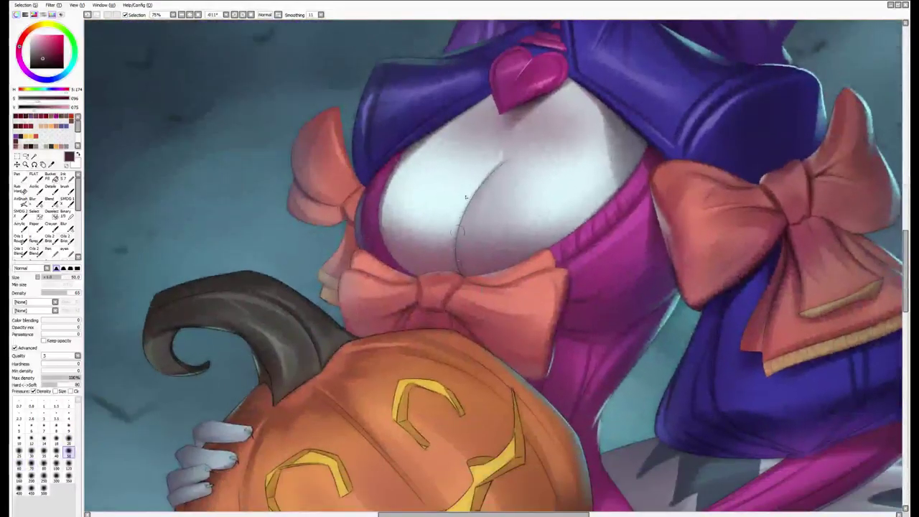
key(bracketleft)
key(bracketleft)
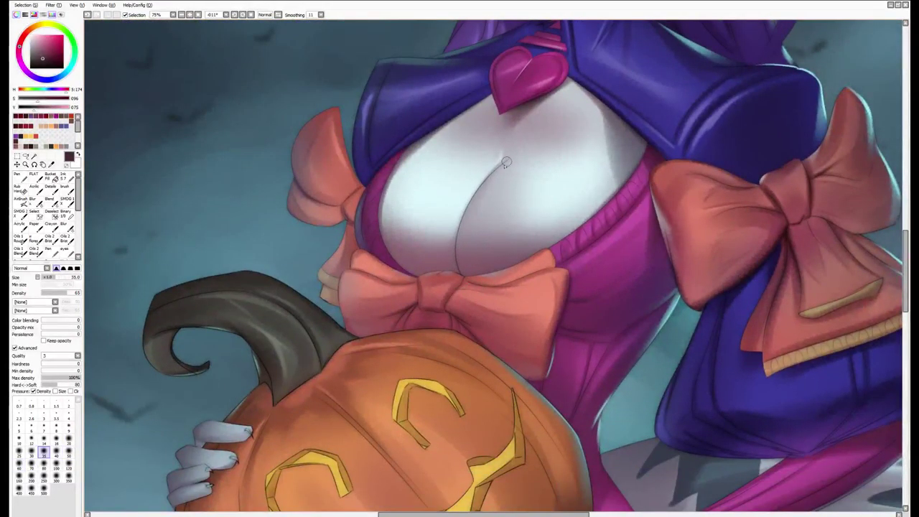
Deepen the soft shadow on the pumpkin beside the gripping hand with the brush enlarged to 50 px
scroll(505, 164, down, 4)
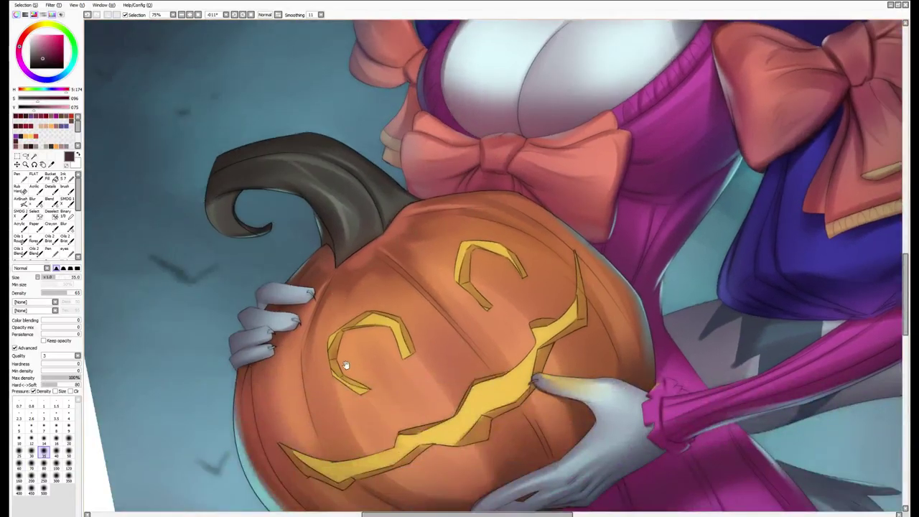
scroll(346, 365, down, 4)
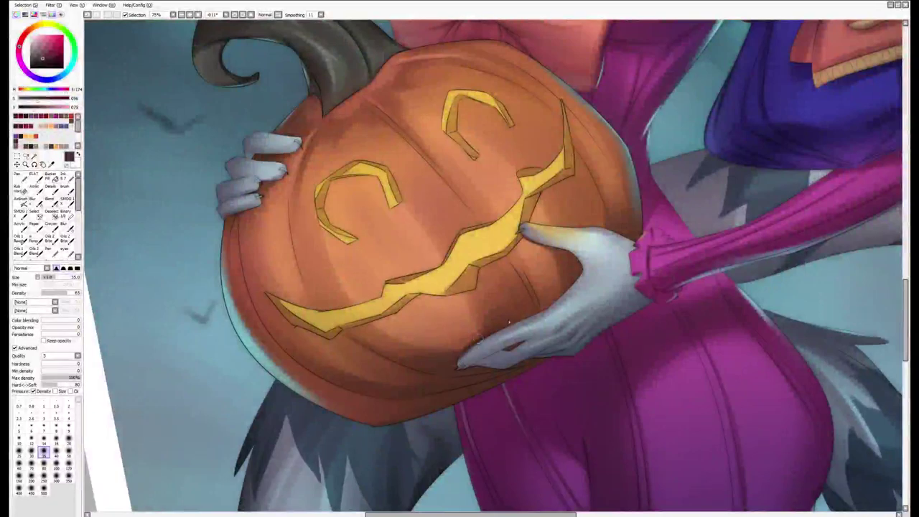
key(bracketright)
key(bracketright)
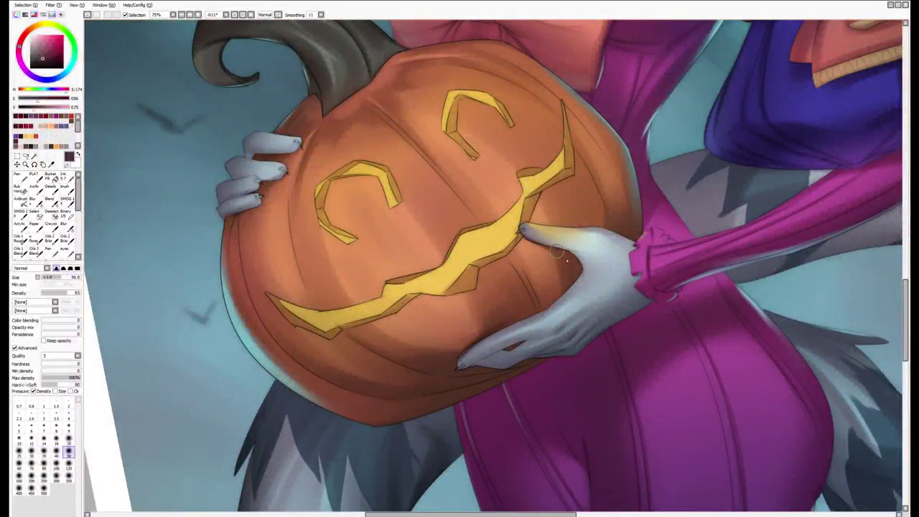
scroll(564, 315, down, 4)
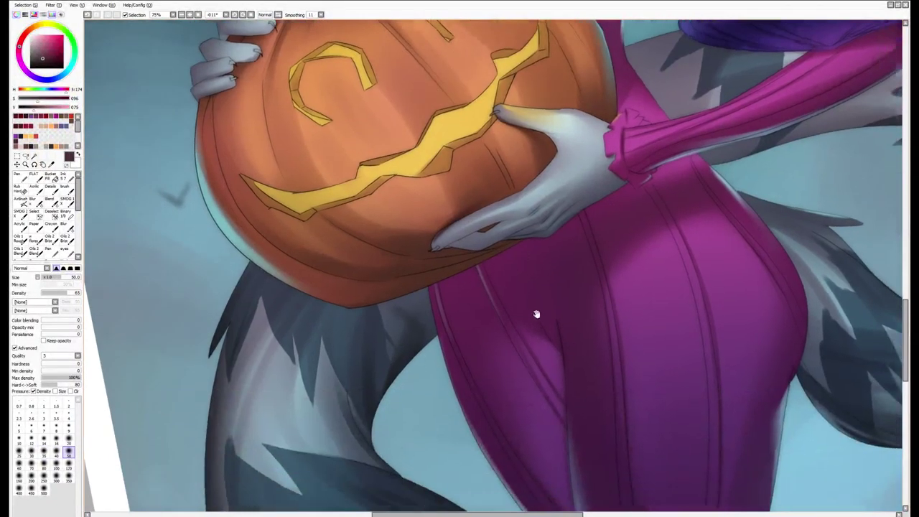
Reset the canvas rotation and shade the underside of the magenta sleeve and the blue fabric below the bow's fringe at 60 px
key(End)
key(Home)
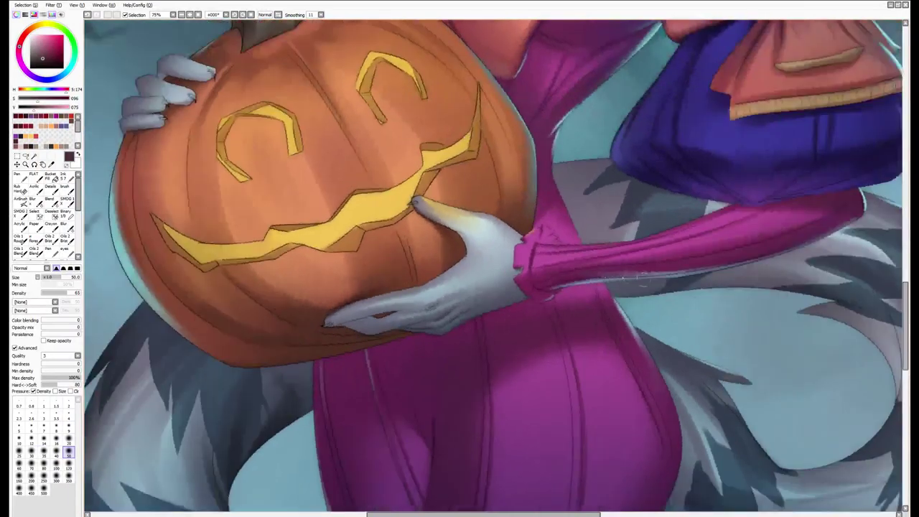
key(bracketright)
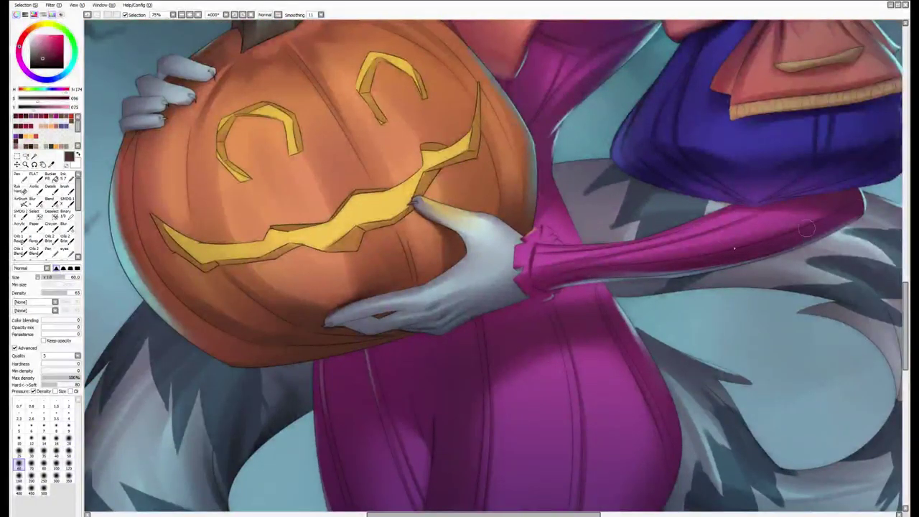
drag(806, 228, 634, 300)
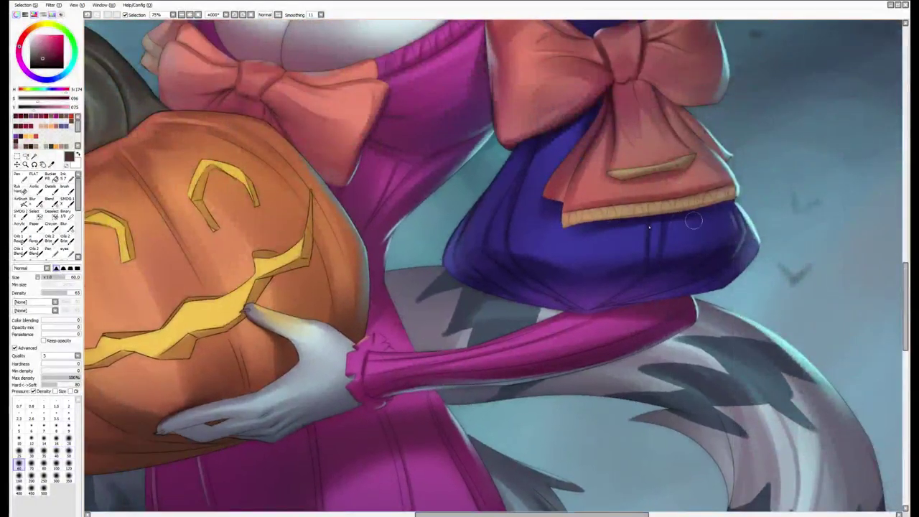
drag(693, 221, 801, 27)
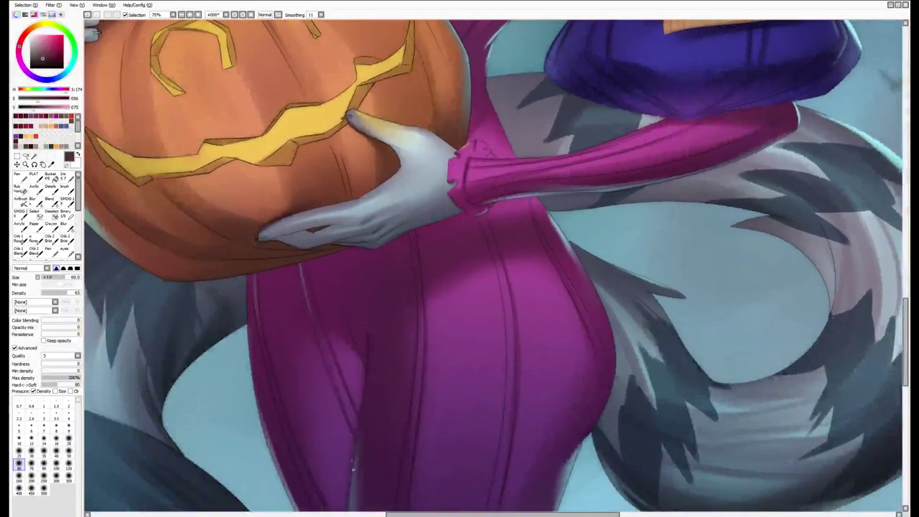
Deepen the soft shadow along the inner edge of the front thigh, enlarging the brush to 100 and 200 px
drag(353, 468, 396, 418)
key(bracketright)
key(bracketright)
key(bracketright)
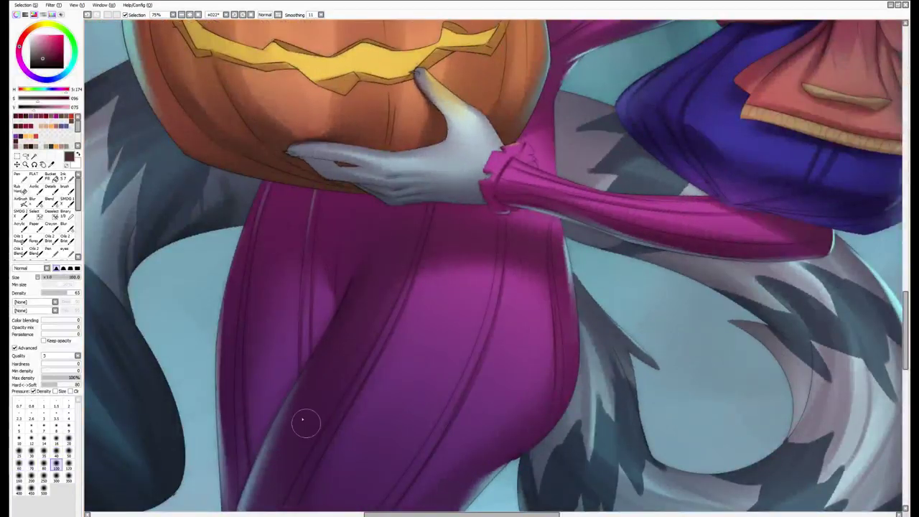
key(bracketright)
key(bracketright)
key(bracketright)
key(bracketright)
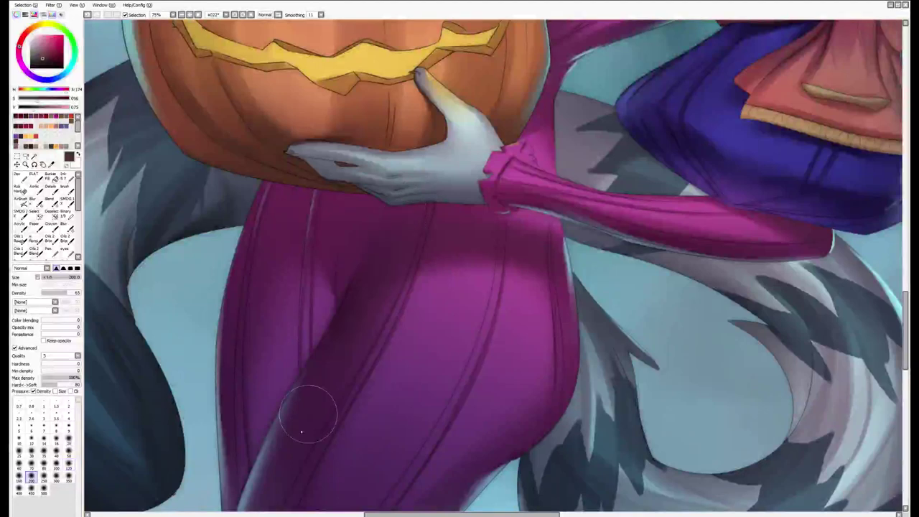
mouse_move(328, 369)
mouse_down()
mouse_move(338, 335)
mouse_move(292, 411)
mouse_up()
Shade around the legging seams below the hand, reducing the brush from 120 to 40 px
key(bracketleft)
key(bracketleft)
key(bracketleft)
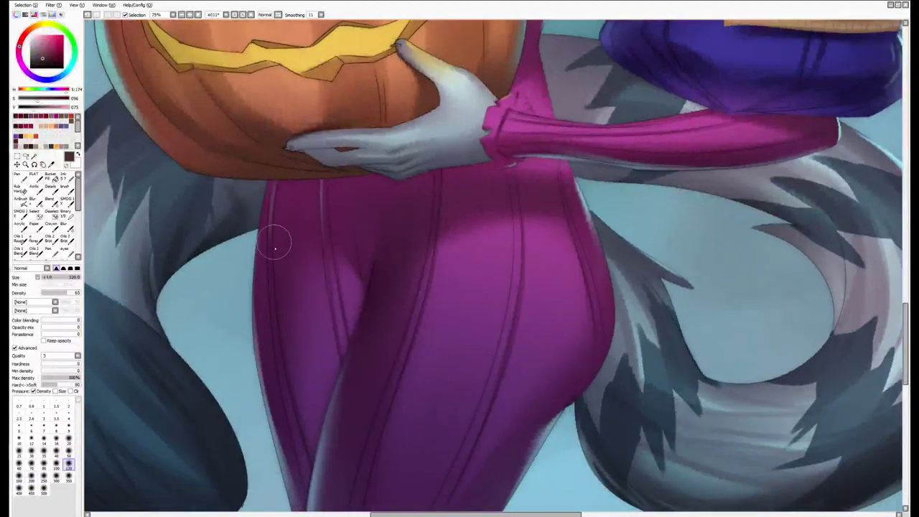
key(bracketleft)
key(bracketleft)
key(bracketleft)
key(bracketleft)
key(bracketleft)
key(bracketleft)
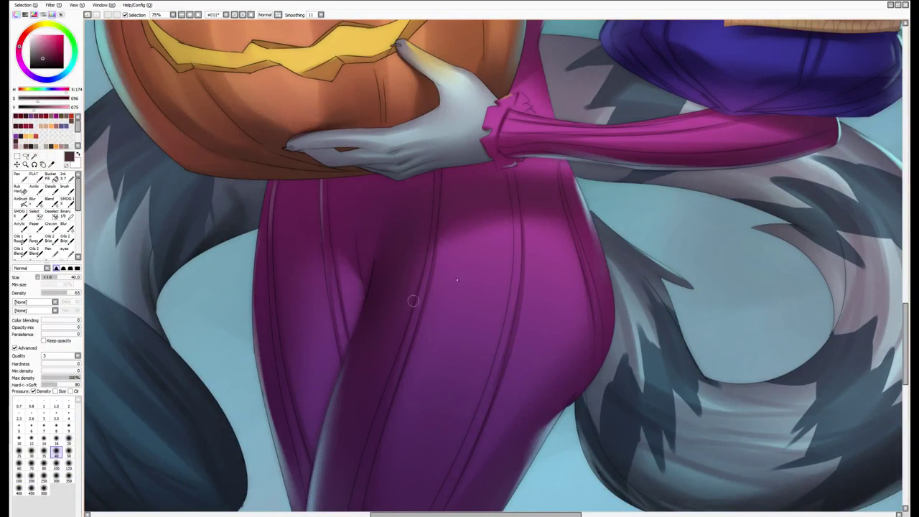
drag(413, 300, 448, 226)
key(bracketleft)
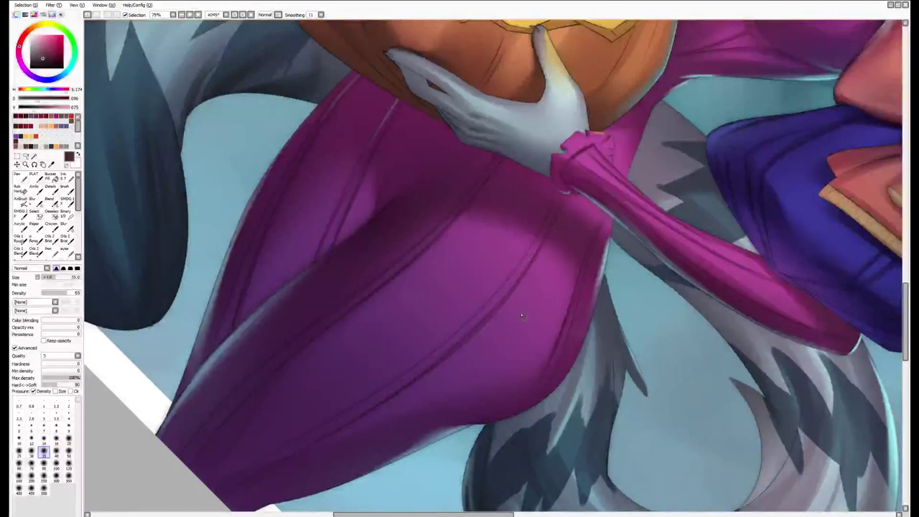
Darken the lower part of the front thigh with a broad soft brush at 250 px
mouse_move(315, 437)
mouse_down()
mouse_move(414, 366)
mouse_move(347, 441)
mouse_up()
key(bracketright)
key(bracketright)
key(bracketright)
key(bracketright)
key(bracketright)
key(bracketright)
key(bracketright)
key(bracketright)
key(bracketright)
key(bracketright)
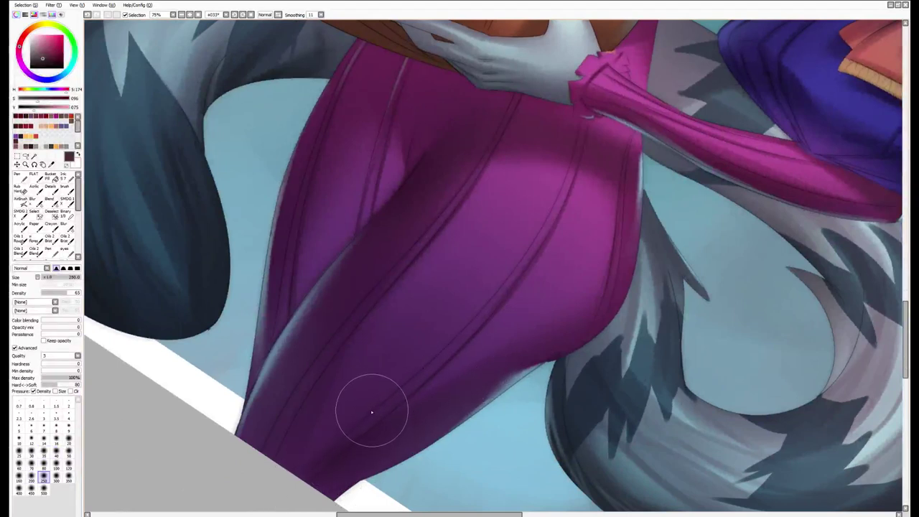
mouse_move(446, 351)
mouse_down()
mouse_move(527, 407)
mouse_move(630, 449)
mouse_up()
Shade the edges of the striped tail behind the pumpkin, reducing the brush to 50 and 40 px
key(bracketleft)
key(bracketleft)
key(bracketleft)
key(bracketleft)
key(bracketleft)
key(bracketleft)
key(bracketleft)
key(bracketleft)
key(bracketleft)
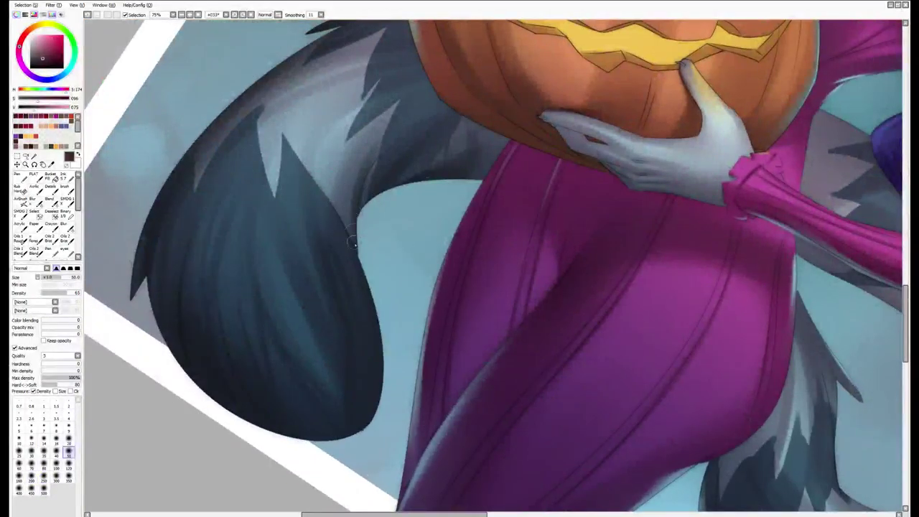
drag(433, 129, 361, 294)
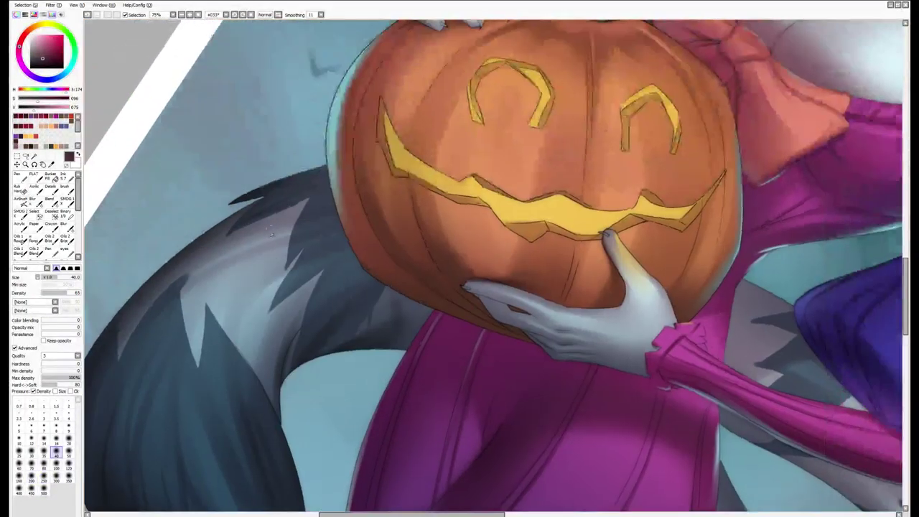
Darken the magenta hip and the tail directly beneath the pumpkin at 50 px
key(bracketright)
drag(478, 405, 471, 392)
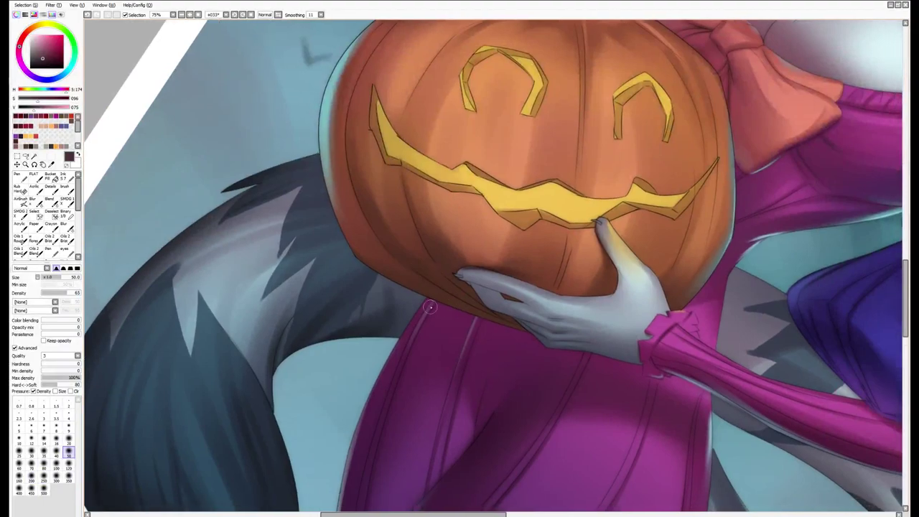
drag(416, 309, 407, 294)
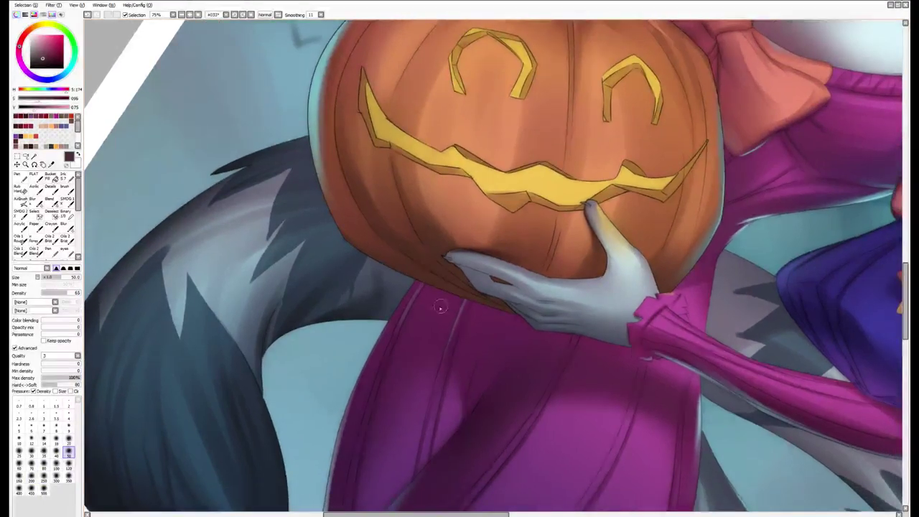
Darken the outer shoulder edge of the blue jacket beside the heart brooch with an enlarged soft brush
scroll(470, 223, up, 10)
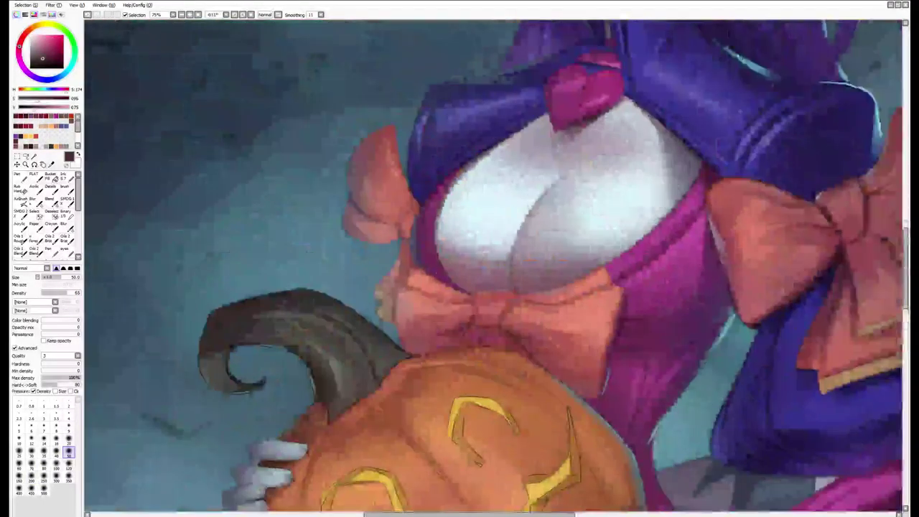
scroll(446, 249, down, 3)
scroll(460, 287, up, 6)
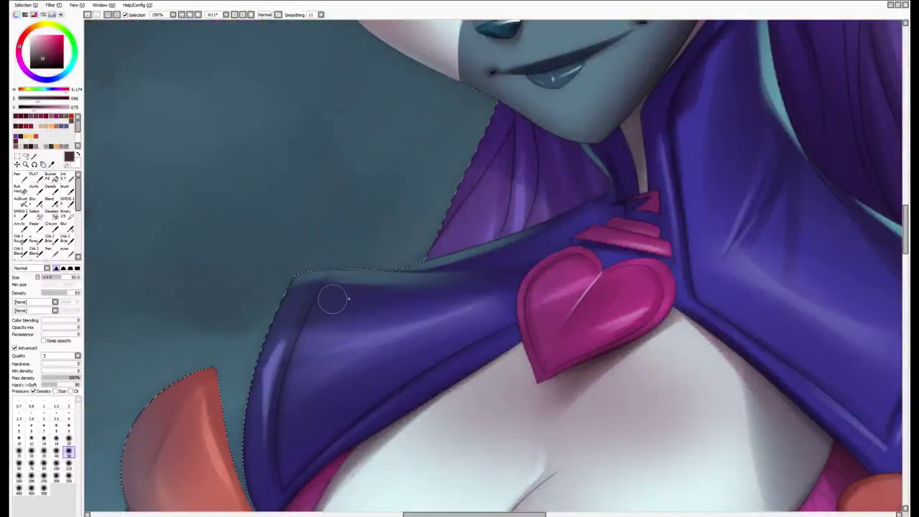
key(bracketright)
key(bracketright)
key(bracketright)
mouse_move(276, 309)
mouse_down()
mouse_move(456, 174)
mouse_move(458, 210)
mouse_move(435, 201)
mouse_move(438, 234)
mouse_up()
Deepen the outer edge of the purple hair beneath the chin, reducing the brush to 35 and 25 px
key(bracketleft)
key(bracketleft)
key(bracketleft)
key(bracketleft)
key(bracketleft)
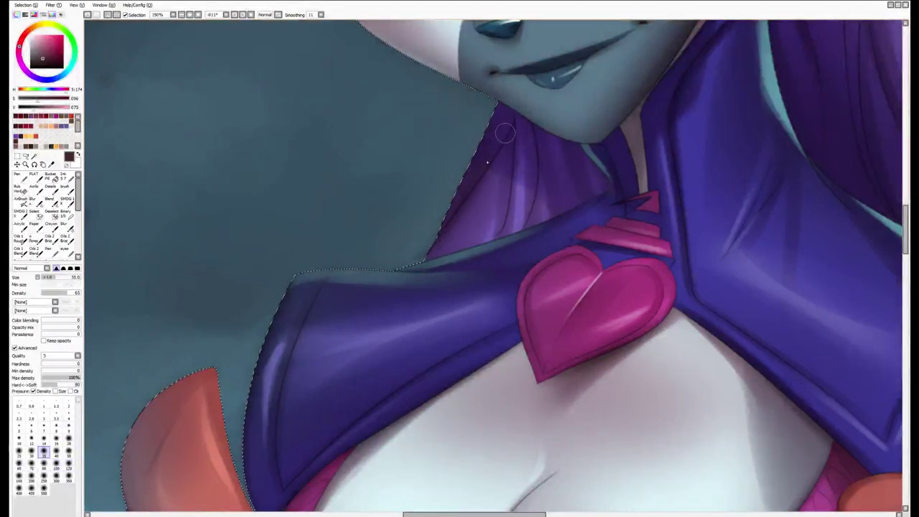
key(bracketleft)
key(bracketleft)
key(bracketleft)
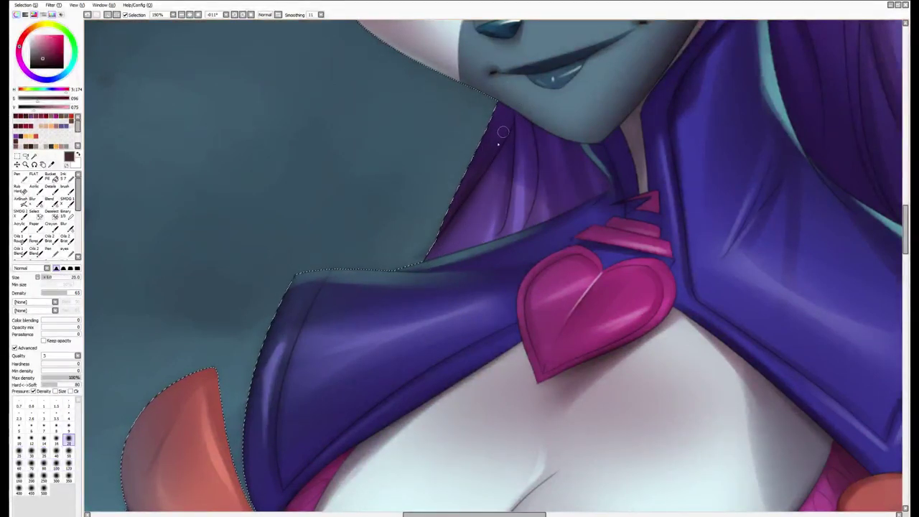
Softly shade the far ear and the outer edge of the purple bangs at 160 px
key(bracketright)
key(bracketright)
key(bracketright)
key(bracketright)
scroll(485, 140, up, 4)
key(bracketright)
key(bracketright)
key(bracketright)
key(bracketright)
key(bracketright)
key(bracketright)
key(bracketright)
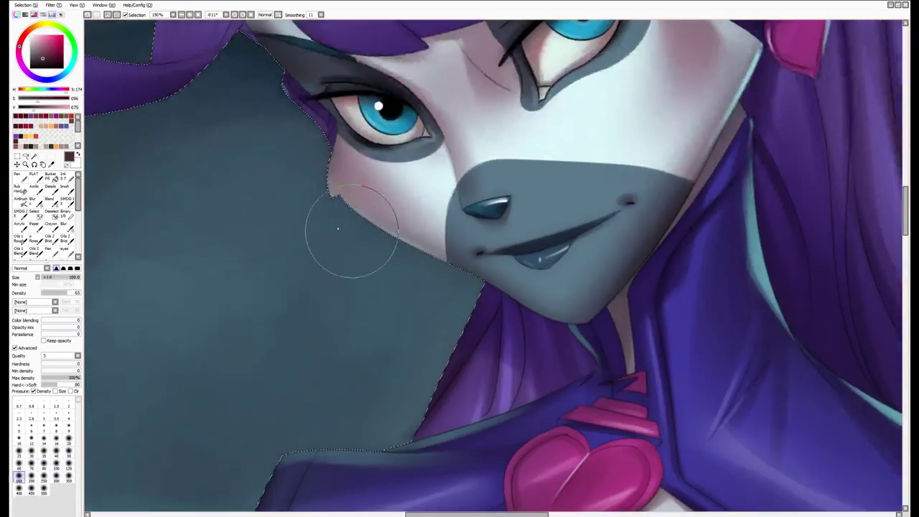
scroll(452, 287, up, 3)
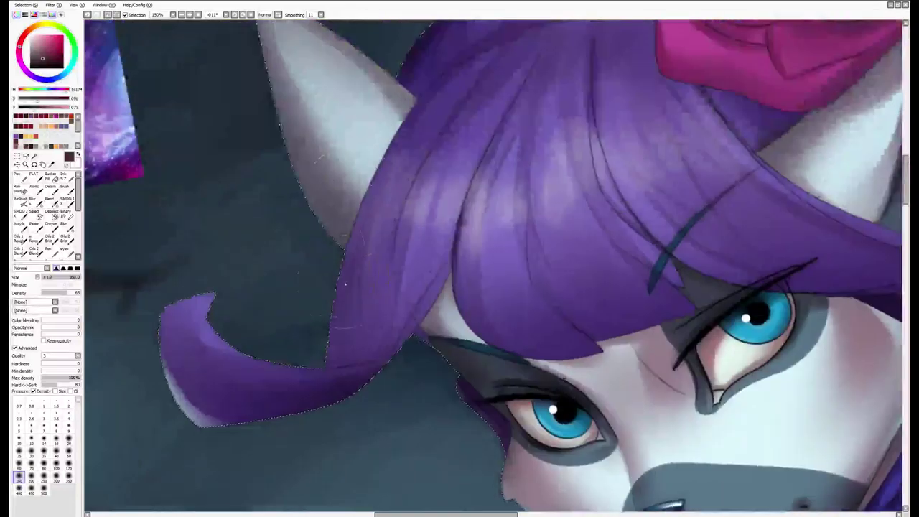
drag(318, 195, 387, 58)
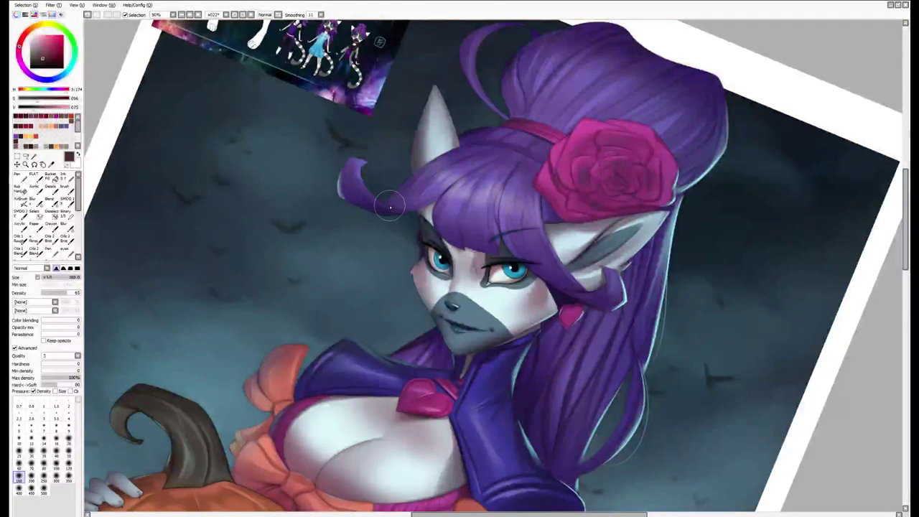
Pick cyan and paint rim light along the curled fringe tip and the far ear's outer edge with a hard brush at 9 to 10 px
alt+click(237, 367)
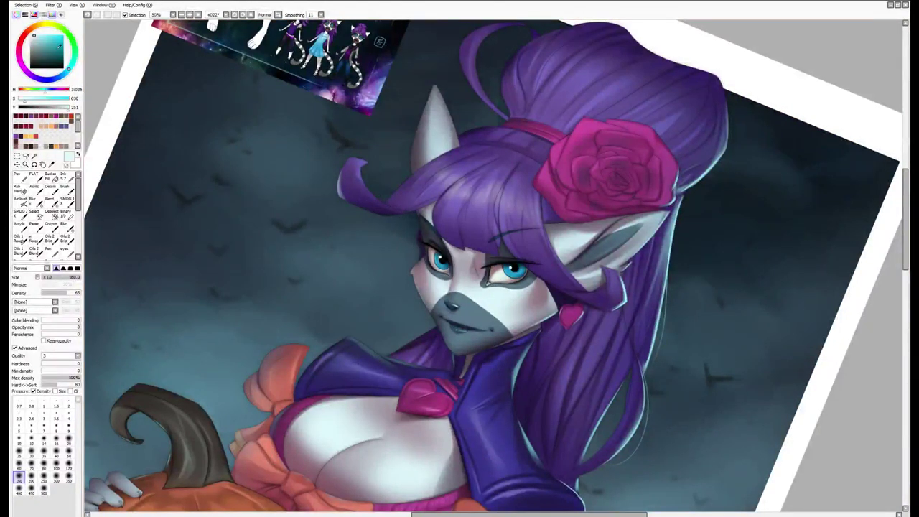
scroll(357, 199, down, 2)
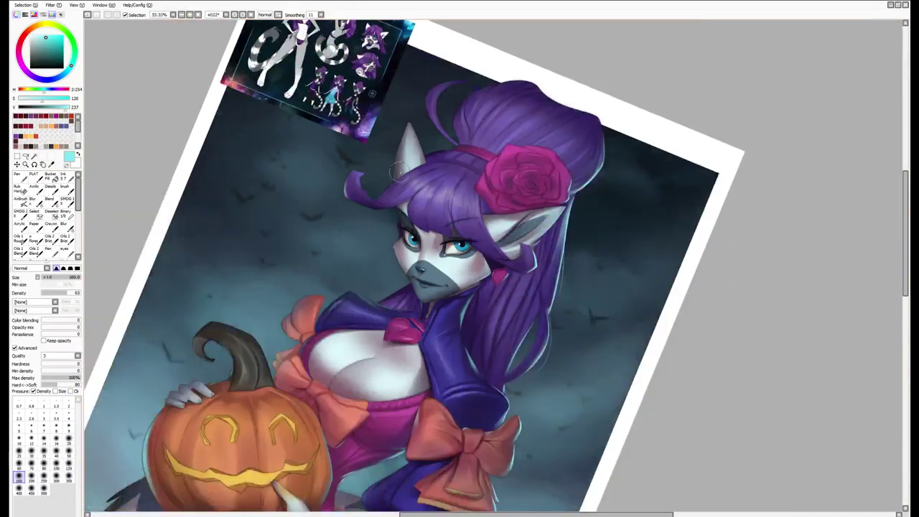
scroll(357, 199, up, 3)
scroll(320, 148, up, 1)
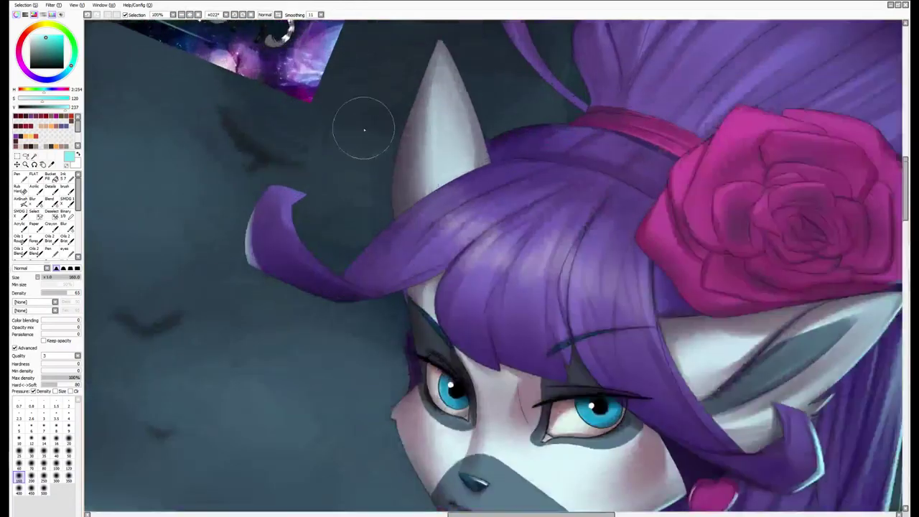
key(b)
key(bracketright)
key(bracketright)
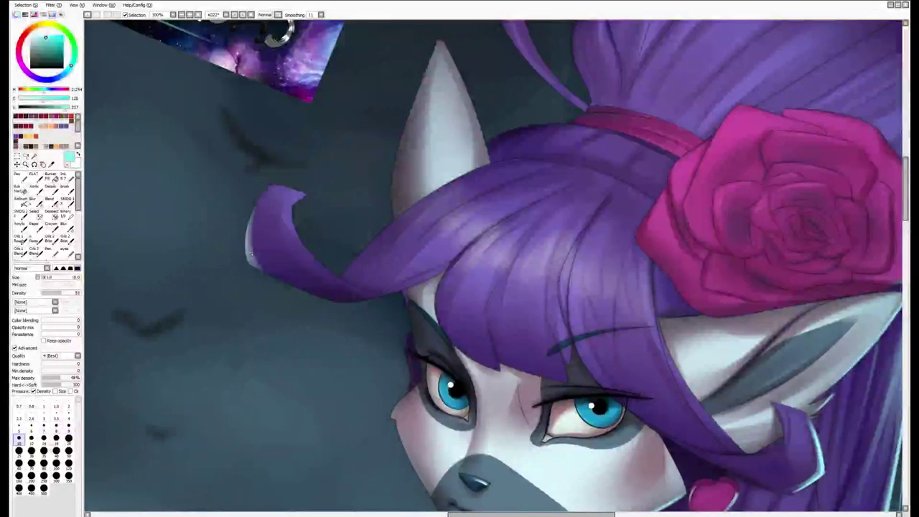
drag(249, 214, 257, 270)
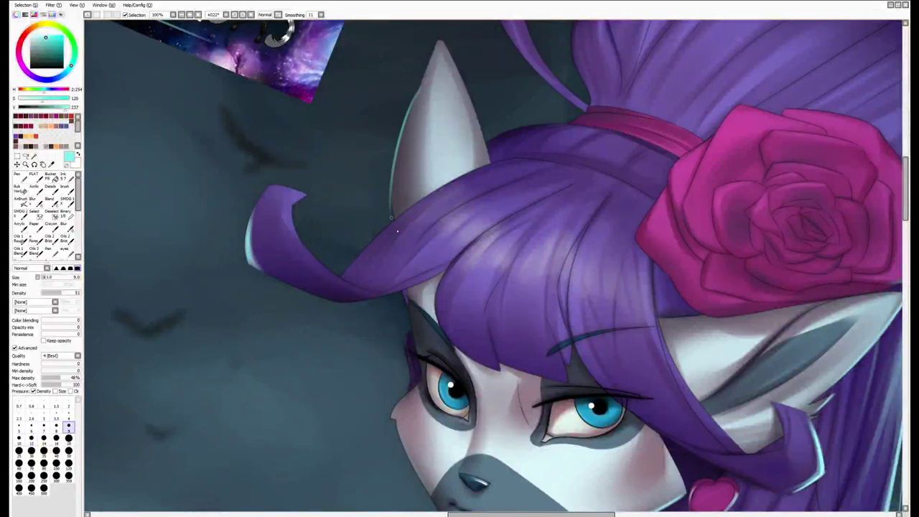
drag(395, 167, 395, 217)
Add thin cyan rim light along the far side of the face and cheek at 6 px
scroll(423, 82, down, 3)
key(bracketleft)
key(bracketleft)
key(bracketleft)
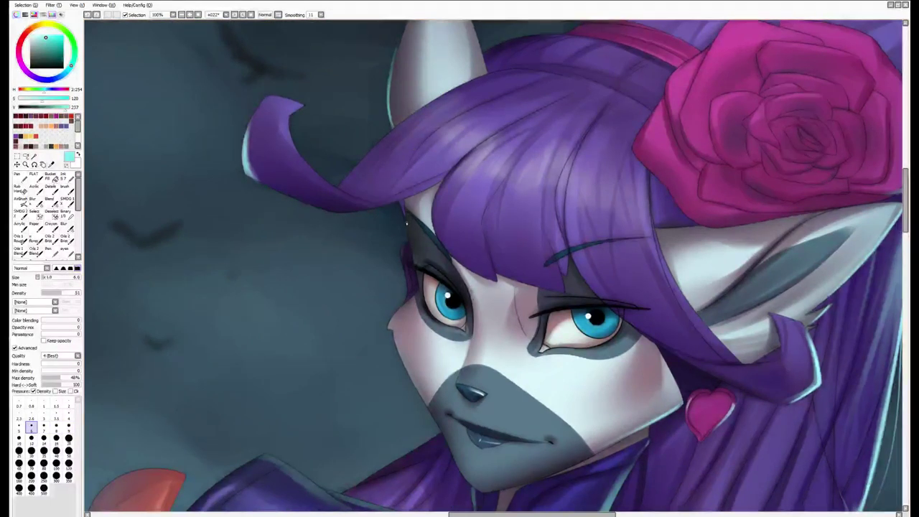
mouse_move(417, 392)
mouse_down()
mouse_move(394, 338)
mouse_move(414, 385)
mouse_up()
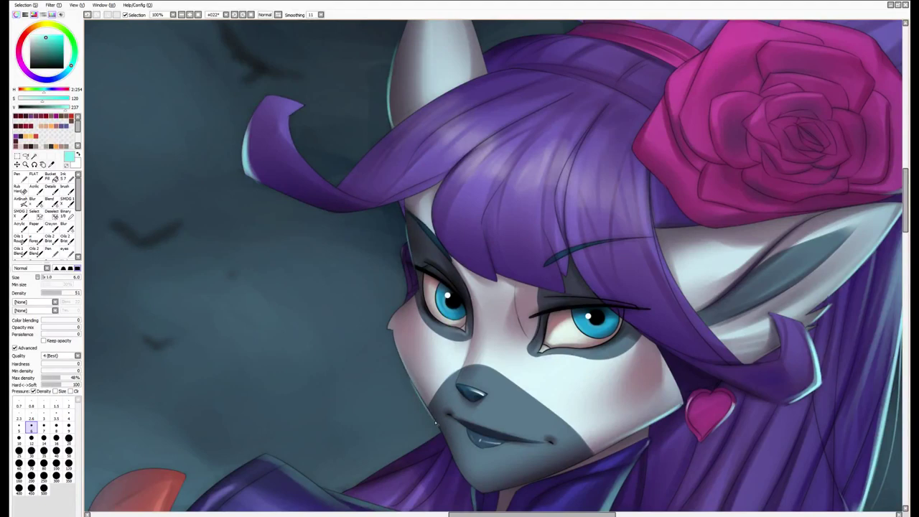
drag(435, 423, 503, 284)
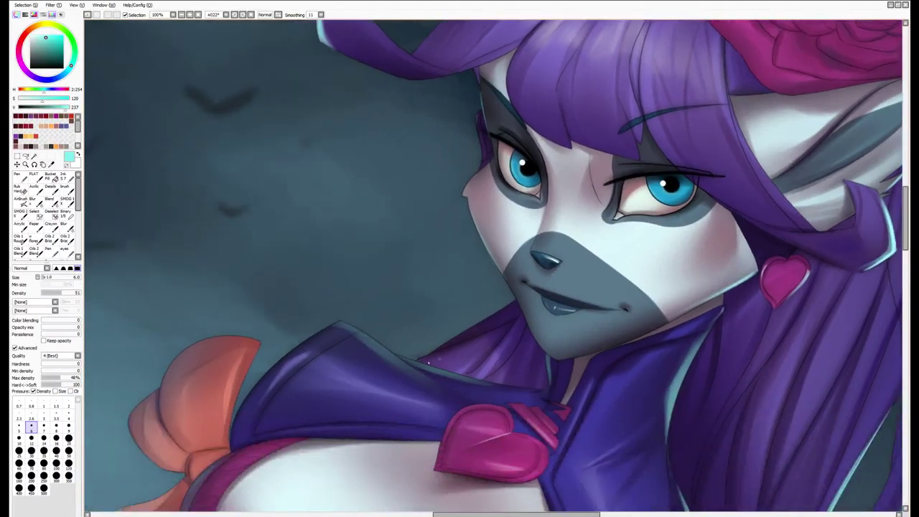
Sample dark purple from the hair and draw a thin loose strand outside the hair beneath the chin at 6 px
alt+click(446, 346)
mouse_move(483, 321)
mouse_down()
mouse_move(436, 351)
mouse_move(564, 325)
mouse_move(594, 328)
mouse_up()
key(ctrl+z)
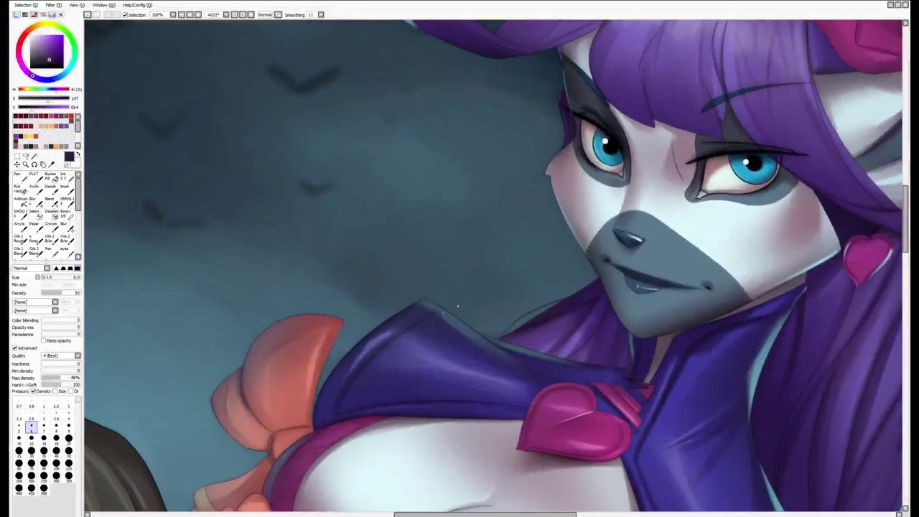
drag(503, 320, 466, 349)
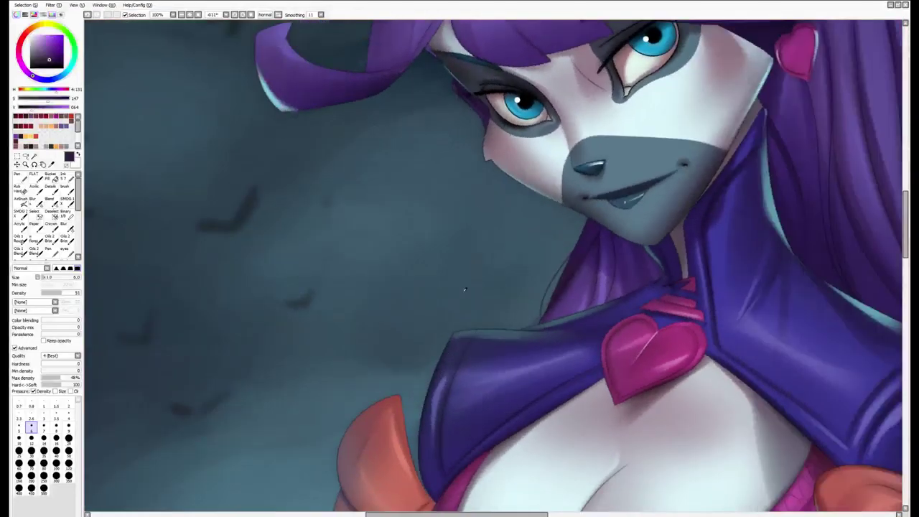
Sample cyan and paint thin rim light along the far edges of the blue cape, the orange sleeve bow and its ruffle at 6 px
alt+click(380, 153)
drag(283, 105, 481, 345)
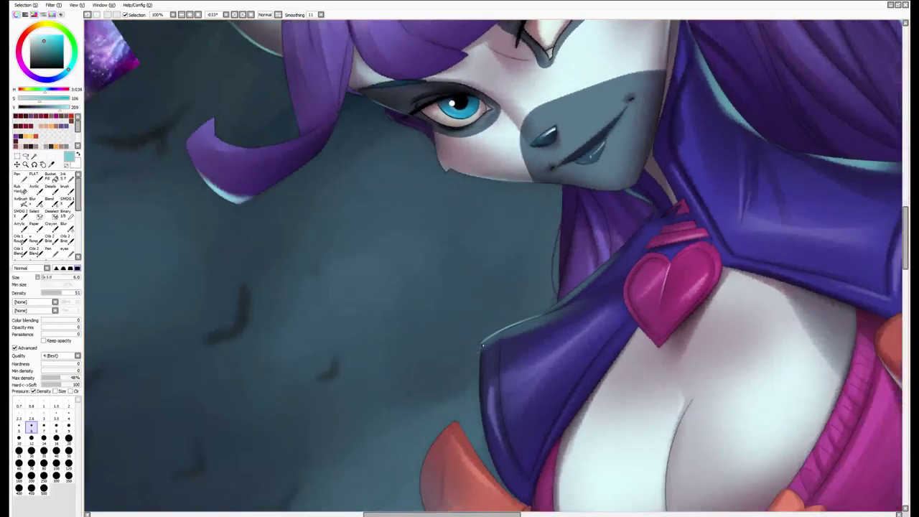
key(e)
mouse_move(487, 352)
mouse_down()
mouse_move(405, 354)
mouse_move(372, 343)
mouse_up()
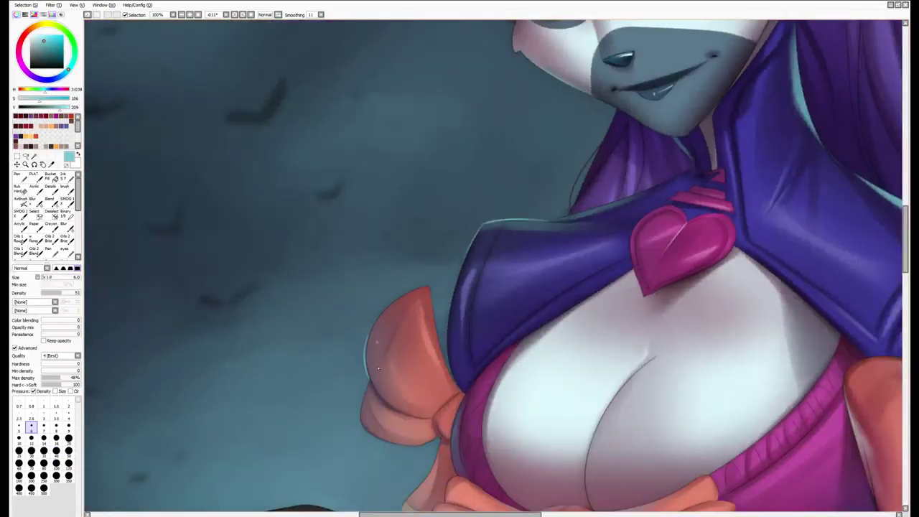
drag(366, 397, 402, 359)
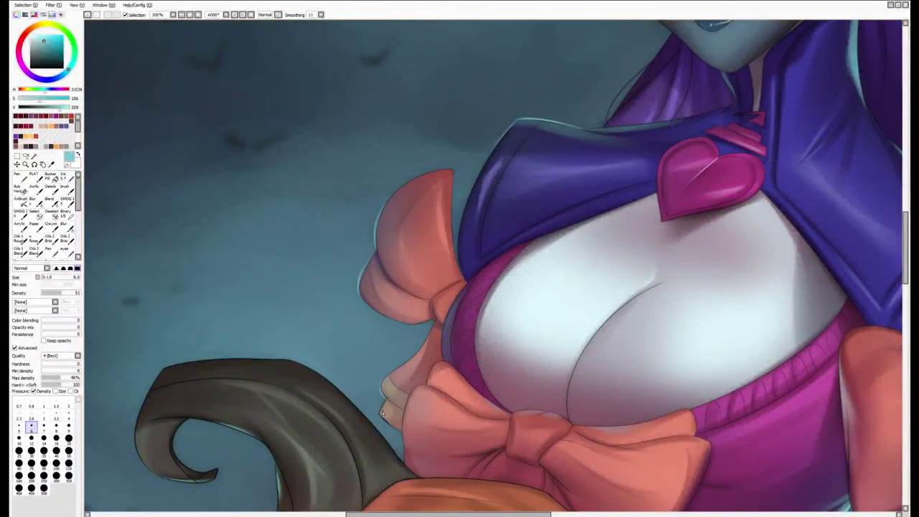
drag(380, 416, 417, 321)
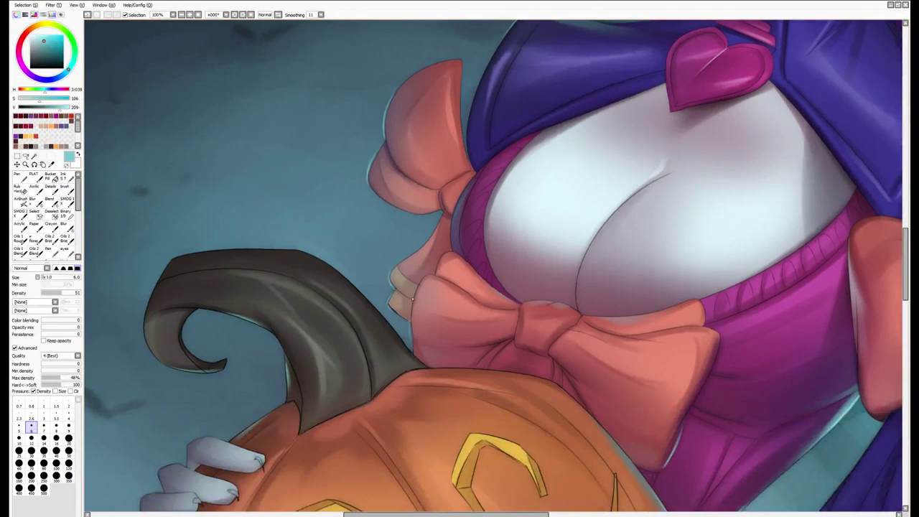
Examine the whole illustration at reduced size to judge the rim light and overall shading
scroll(415, 292, down, 6)
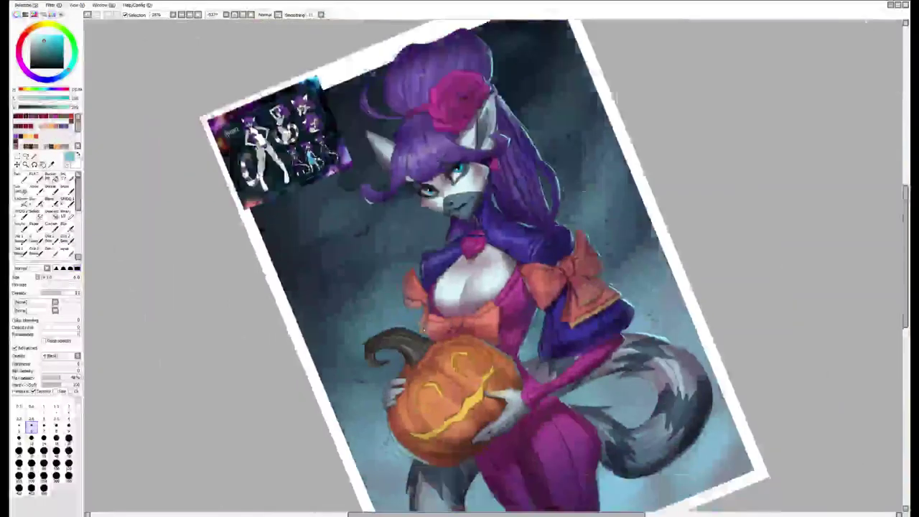
scroll(415, 292, up, 1)
drag(414, 292, 414, 273)
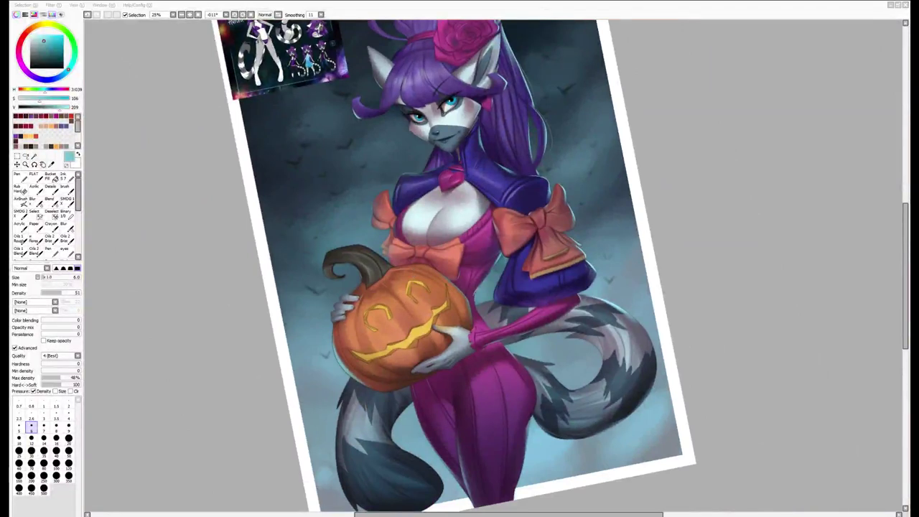
key(Home)
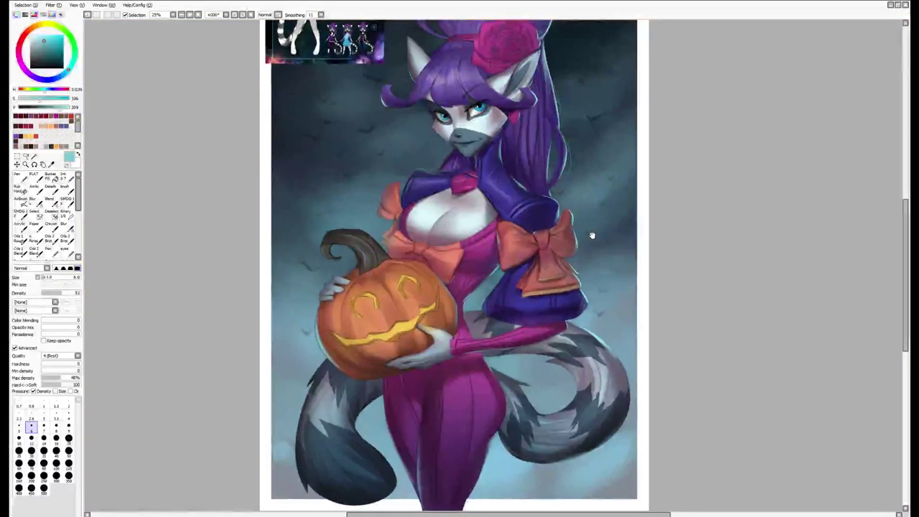
drag(591, 235, 554, 229)
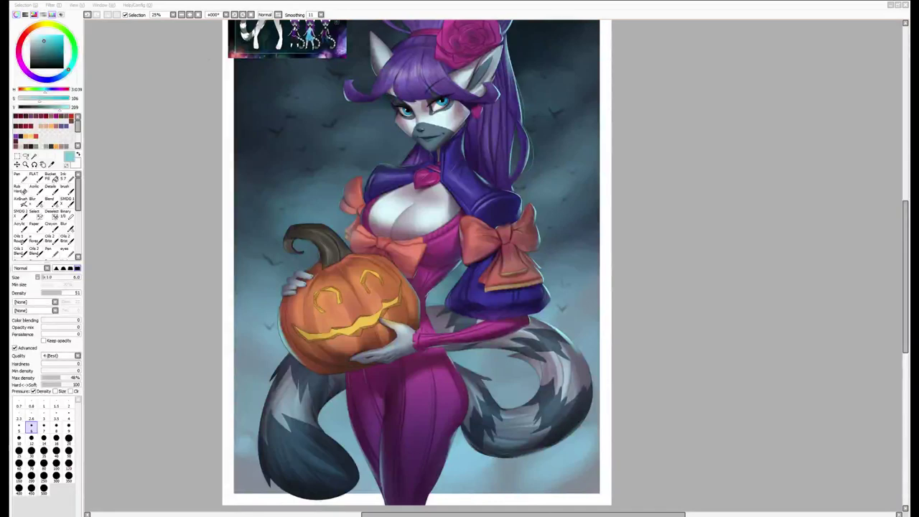
click(433, 285)
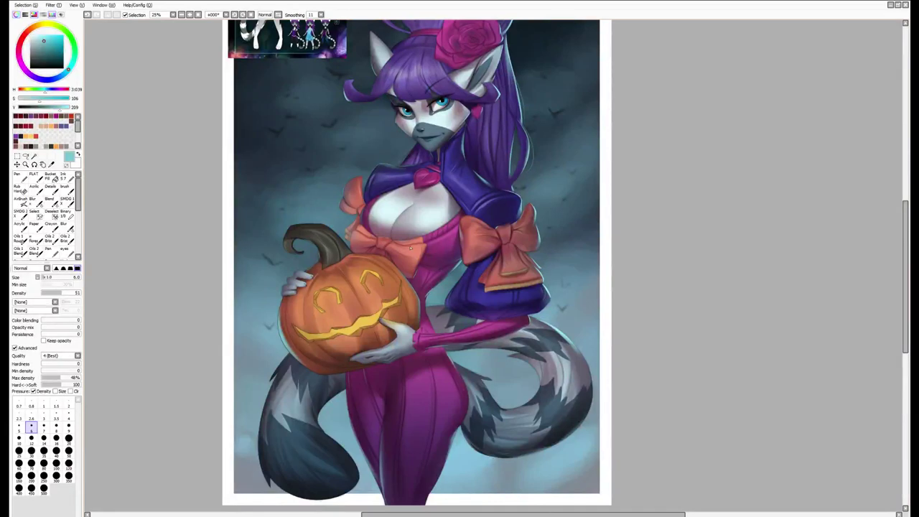
scroll(411, 247, up, 2)
scroll(388, 223, down, 1)
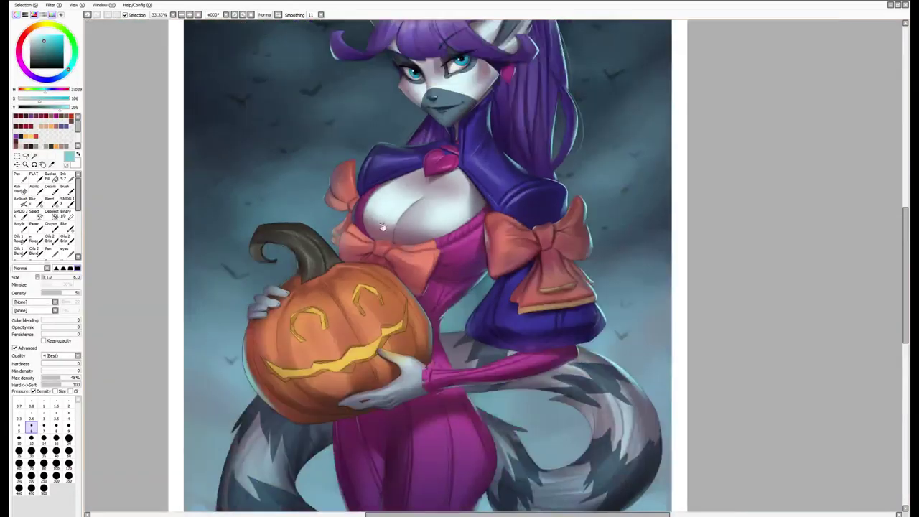
scroll(382, 227, up, 3)
scroll(382, 227, up, 1)
scroll(382, 227, down, 1)
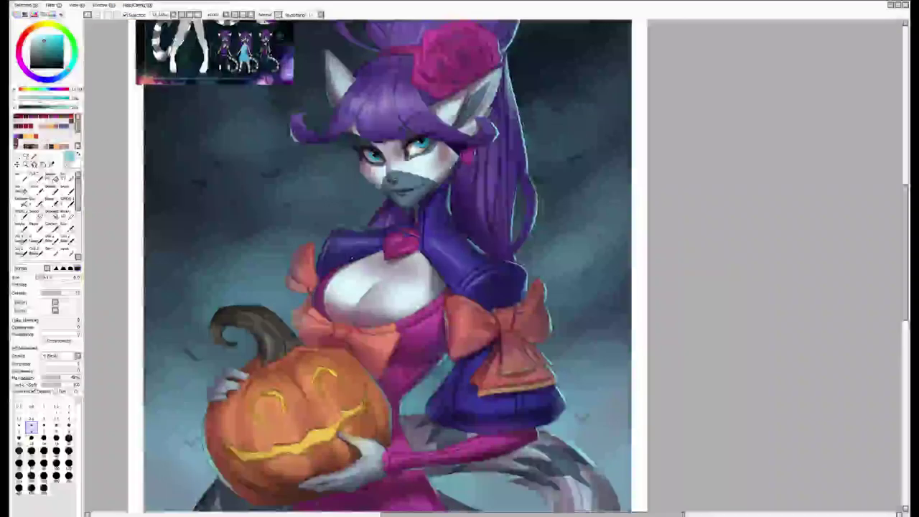
scroll(352, 257, down, 1)
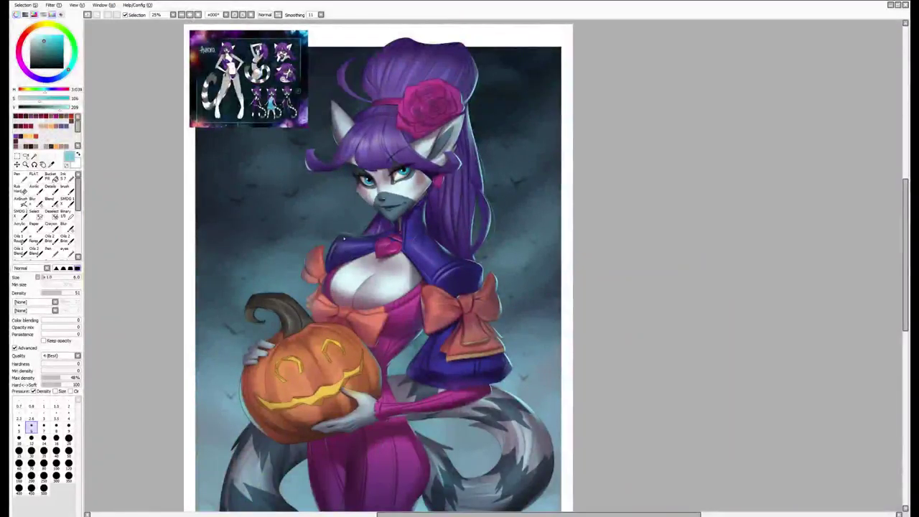
Sample muted blue and purple from the image and refine the loose curl beside the bun with thin strands at 6 px
scroll(343, 237, up, 2)
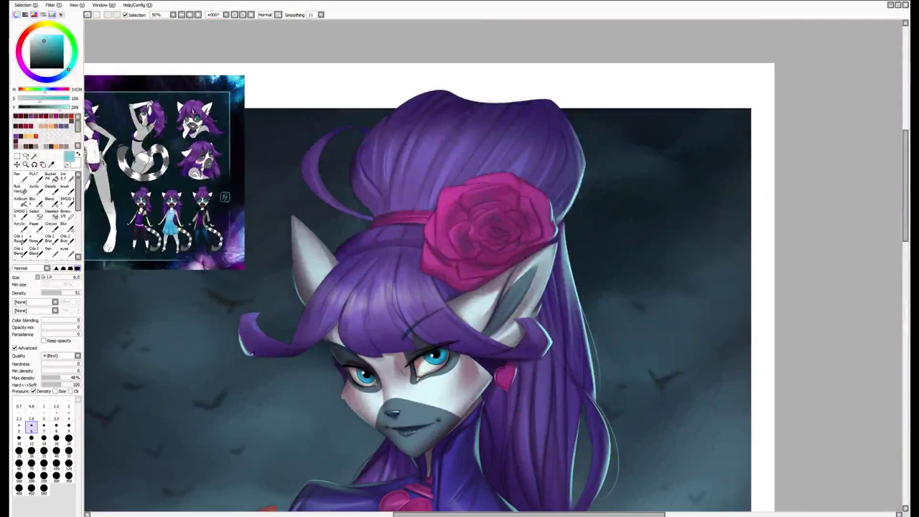
alt+click(305, 183)
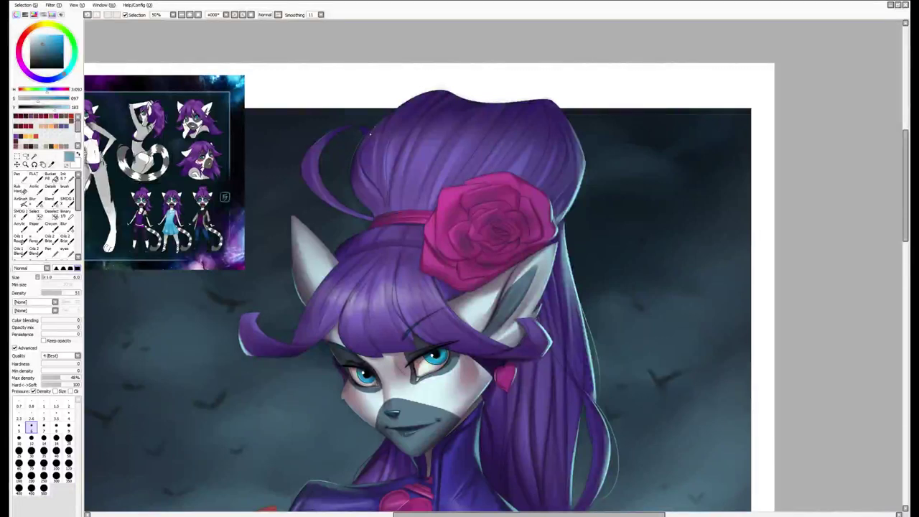
scroll(361, 144, down, 1)
alt+click(345, 156)
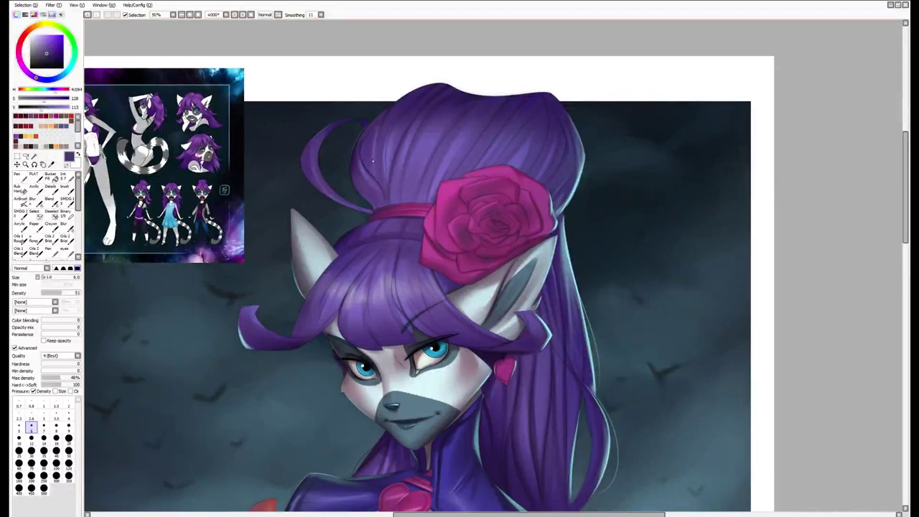
Sample cyan from the rim light and draw a thin loose strand along the bun's outer edge behind the rose at 6 px
alt+click(572, 199)
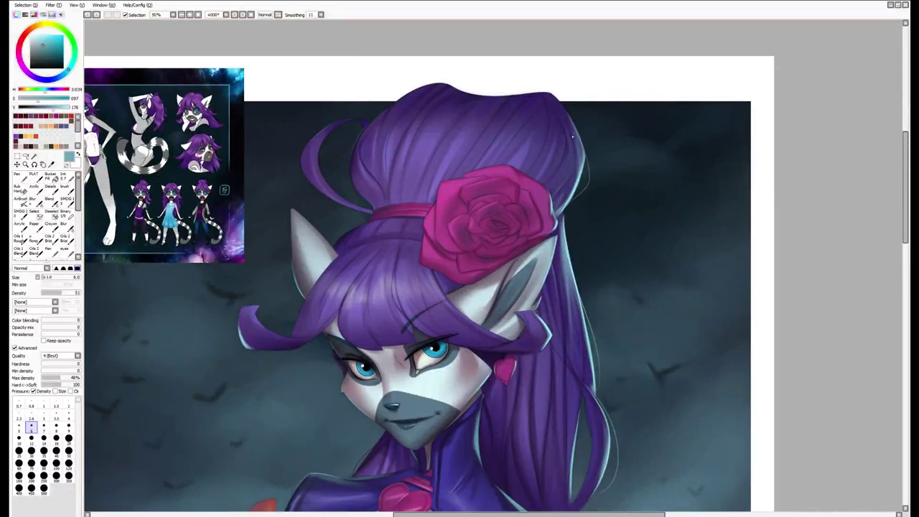
mouse_move(576, 188)
mouse_down()
mouse_move(566, 120)
mouse_move(565, 154)
mouse_up()
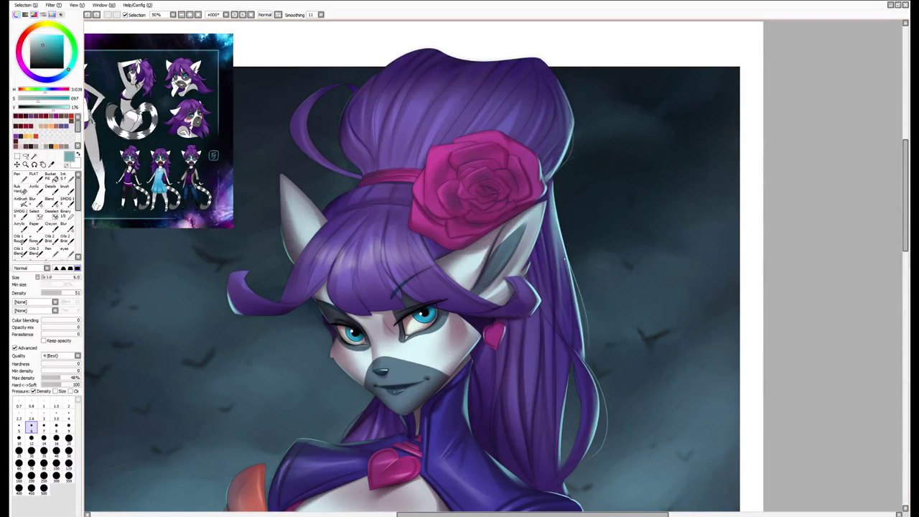
drag(554, 188, 553, 164)
alt+click(552, 154)
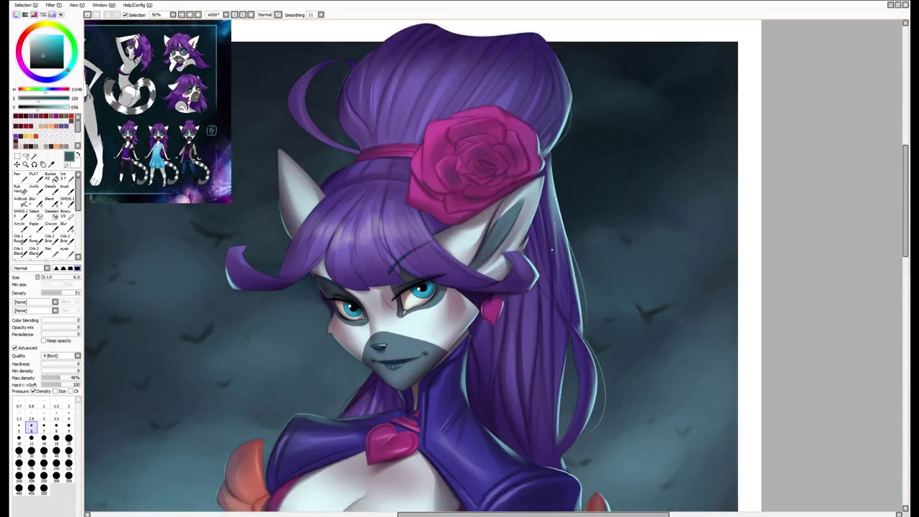
drag(552, 249, 499, 45)
Examine the cape, bows, pumpkin and hands from several canvas angles
drag(458, 296, 593, 241)
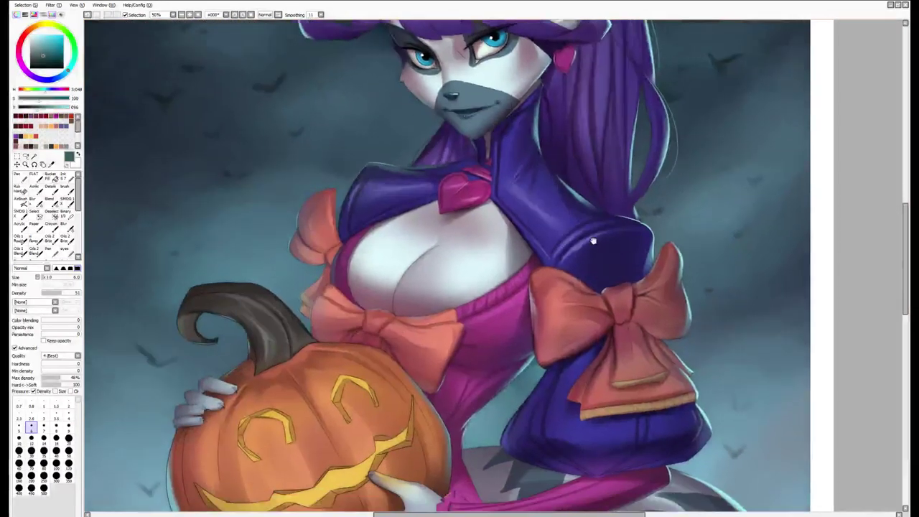
scroll(593, 241, up, 2)
scroll(582, 237, down, 2)
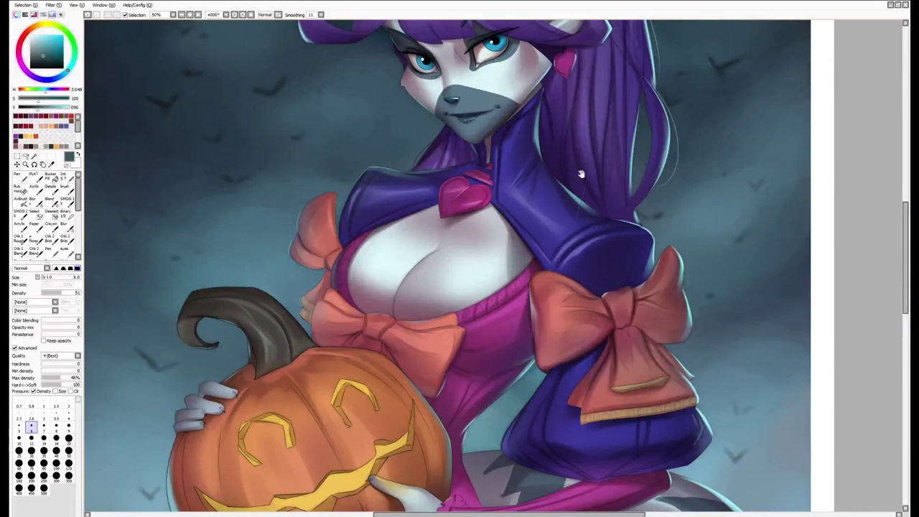
key(Delete)
scroll(571, 215, down, 3)
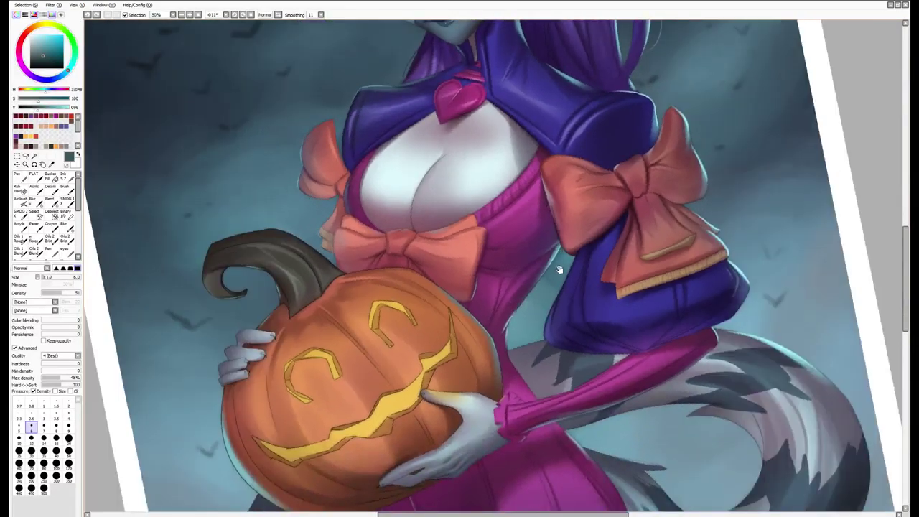
key(End)
scroll(559, 269, down, 3)
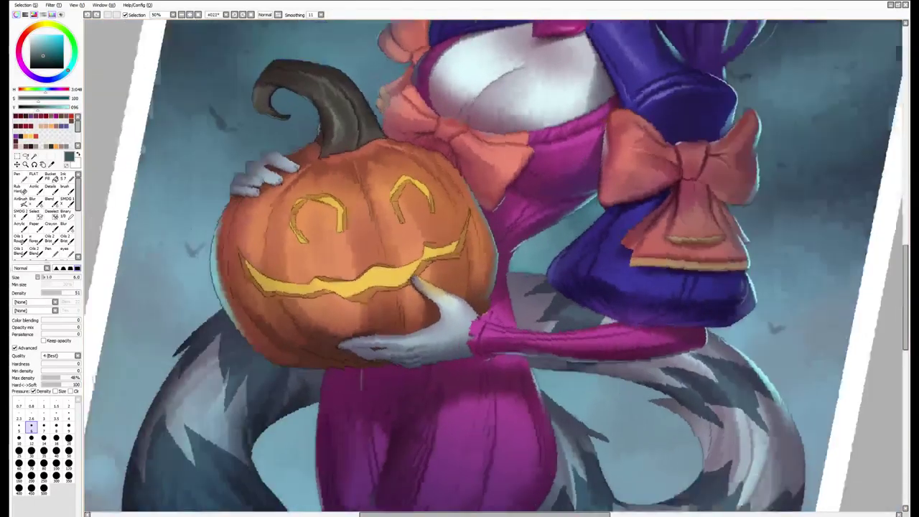
key(Delete)
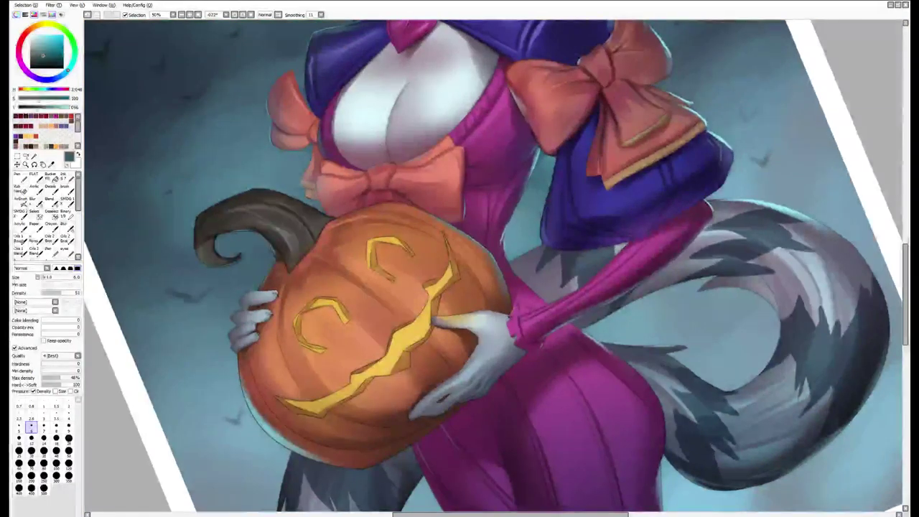
Airbrush soft dark blue shading around the pumpkin's top and the chest bow at 250 px, and work over it in pale blue at 80 px
key(b)
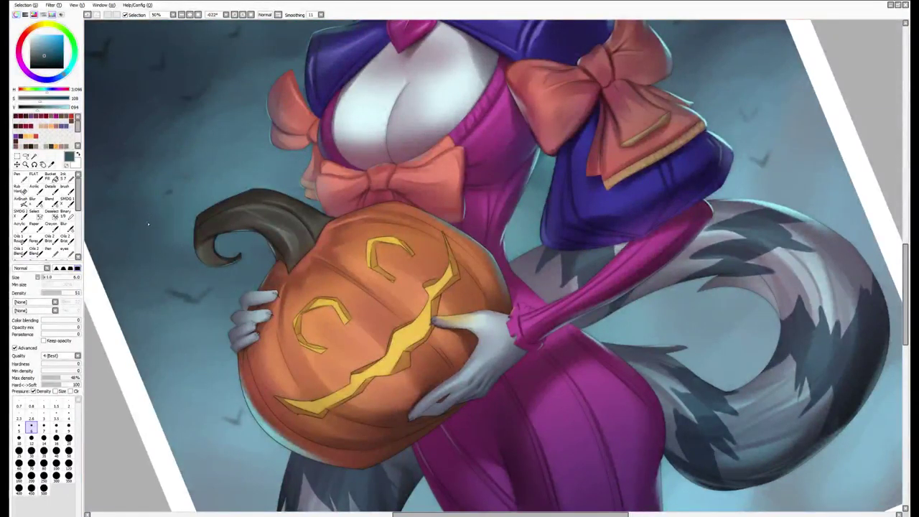
drag(337, 212, 418, 233)
key(bracketright)
mouse_move(431, 194)
mouse_down()
mouse_move(482, 247)
mouse_move(294, 269)
mouse_up()
drag(316, 208, 459, 216)
key(Delete)
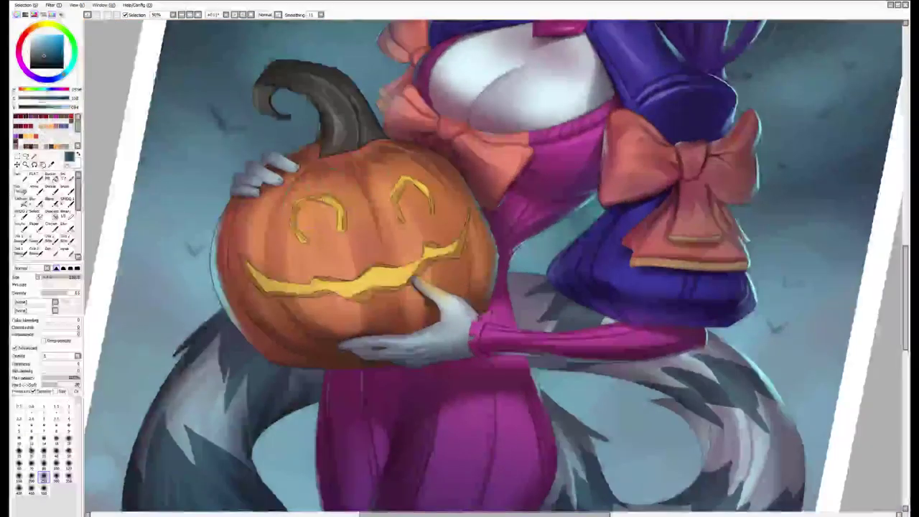
mouse_move(436, 158)
mouse_down()
mouse_move(411, 297)
mouse_move(496, 188)
mouse_move(483, 168)
mouse_move(459, 188)
mouse_up()
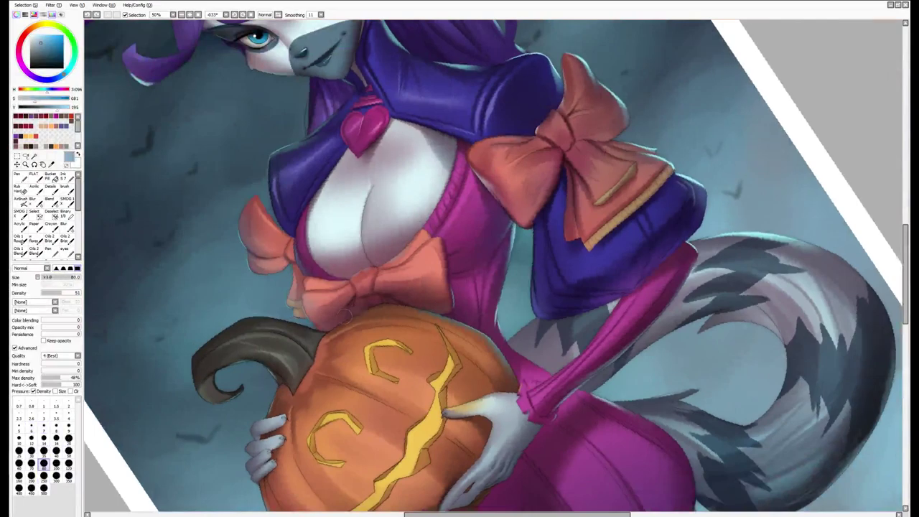
mouse_move(460, 189)
mouse_down()
mouse_move(474, 257)
mouse_move(452, 261)
mouse_move(354, 326)
mouse_up()
Airbrush a soft pale blue haze along the overlapping thighs of the magenta suit at 200 to 300 px
key(Home)
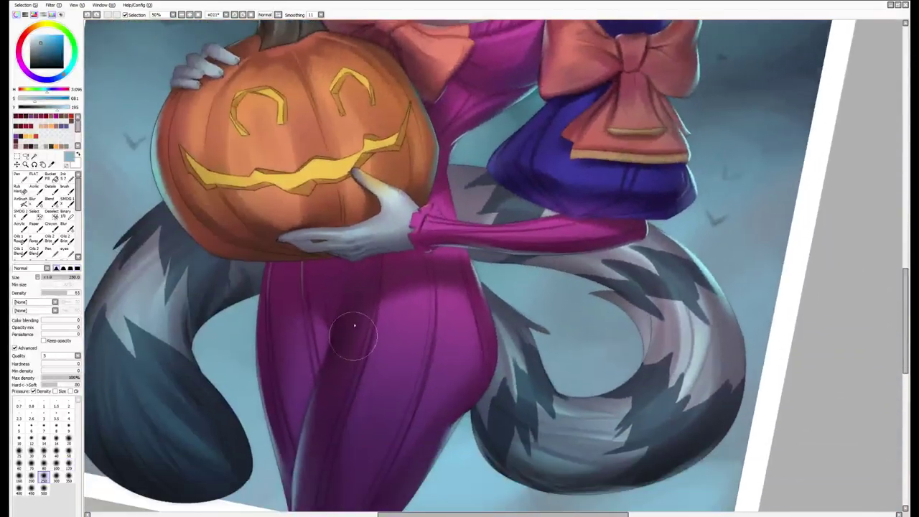
drag(348, 266, 338, 260)
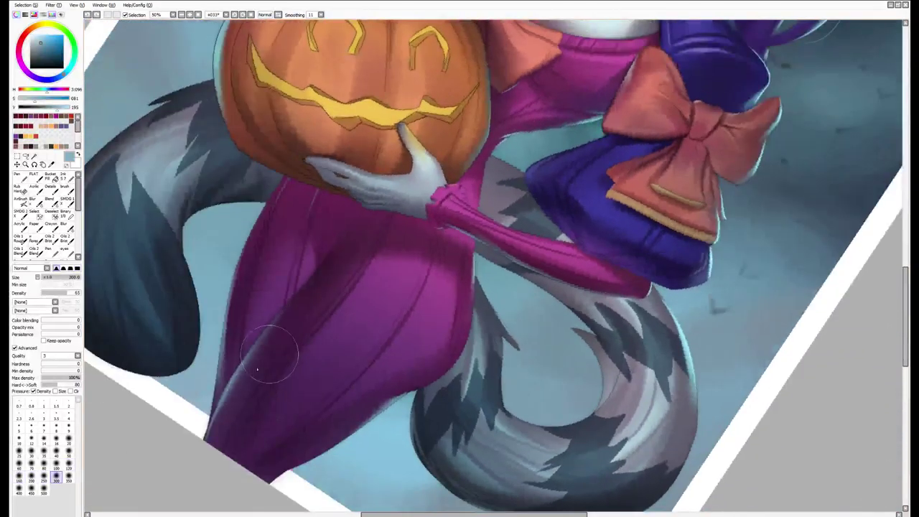
click(44, 475)
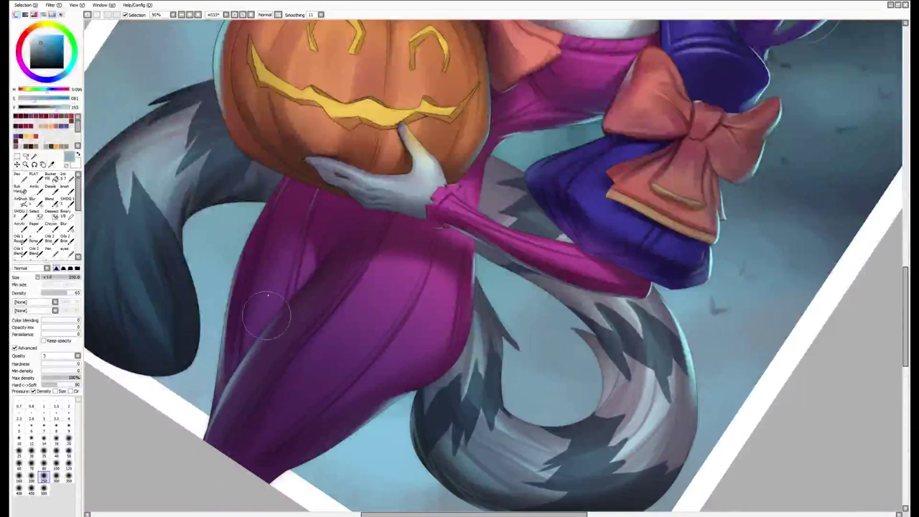
key(bracketleft)
mouse_move(301, 209)
mouse_down()
mouse_move(358, 328)
mouse_move(350, 368)
mouse_up()
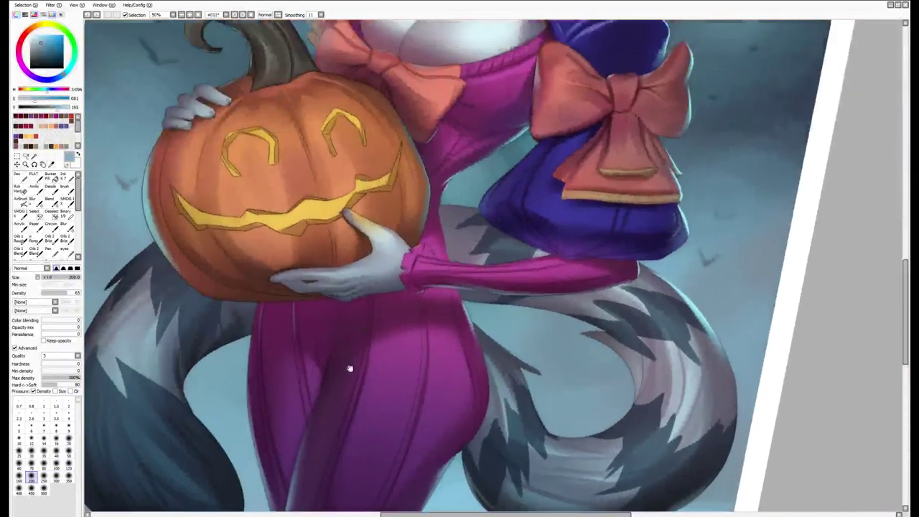
key(bracketright)
scroll(298, 431, down, 1)
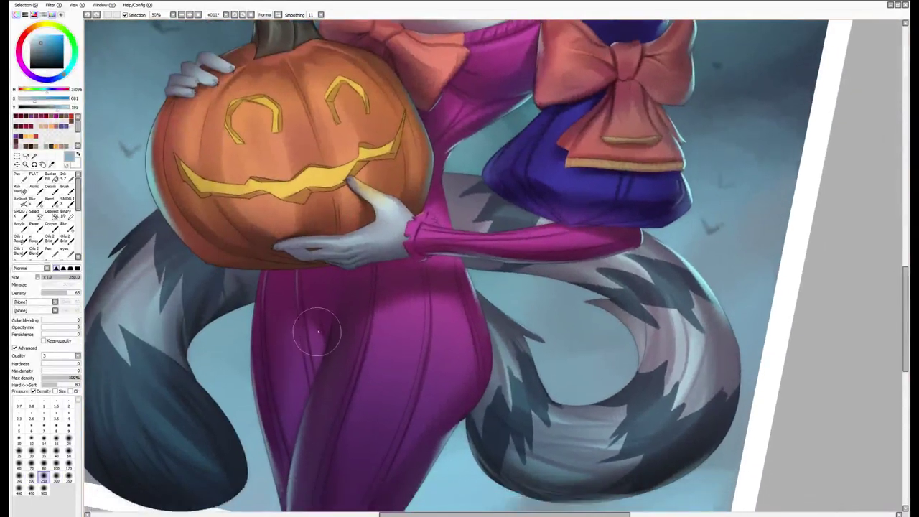
drag(316, 332, 338, 302)
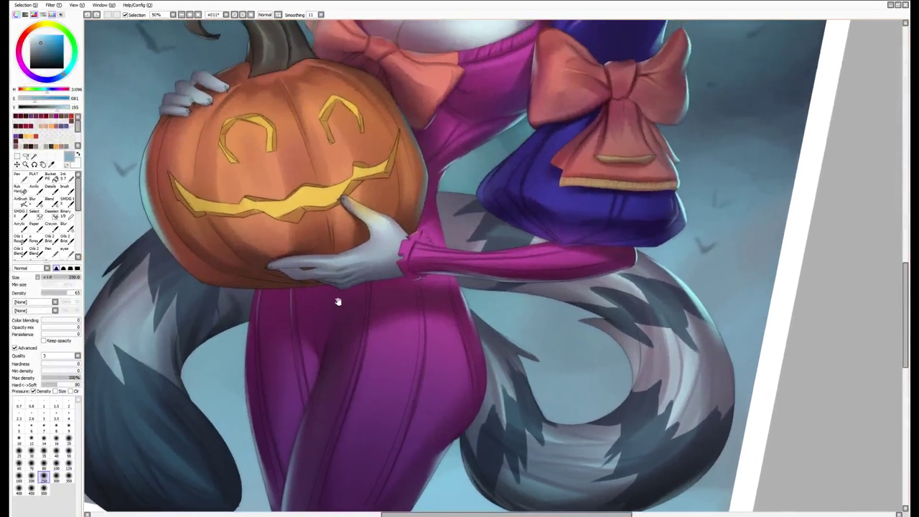
Sample pale cyan from the white chest fur and airbrush soft light over the chest at 250 px
scroll(338, 302, down, 1)
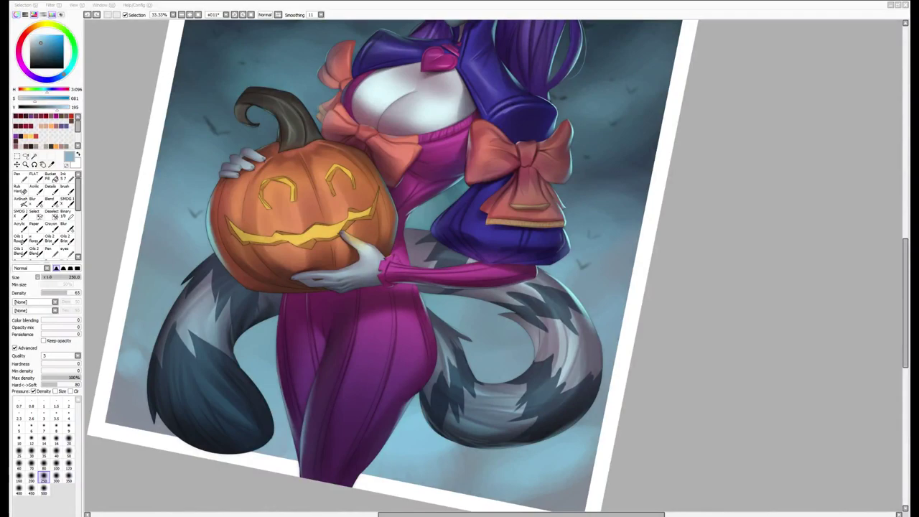
drag(716, 301, 526, 345)
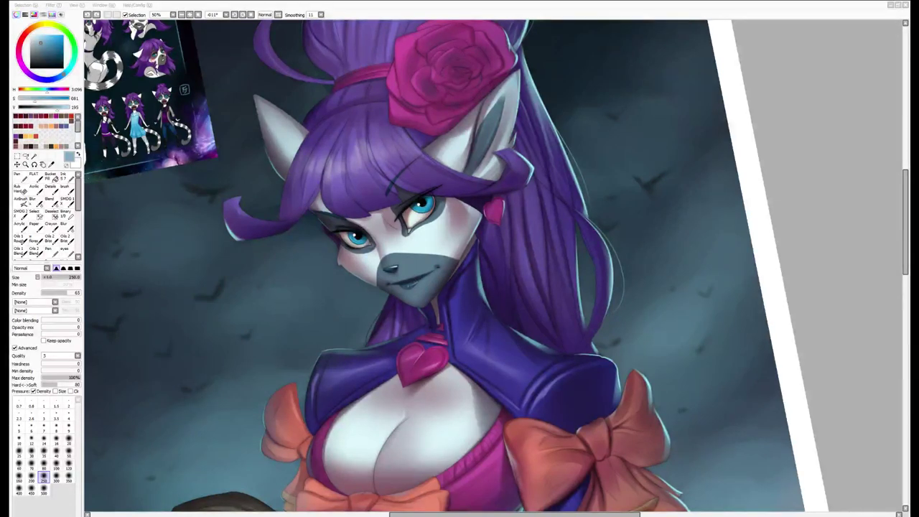
scroll(250, 283, down, 3)
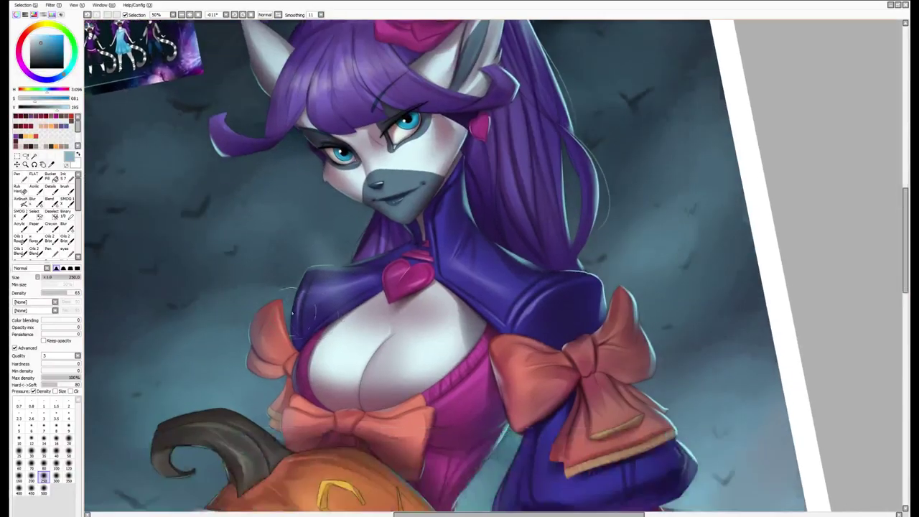
alt+click(413, 359)
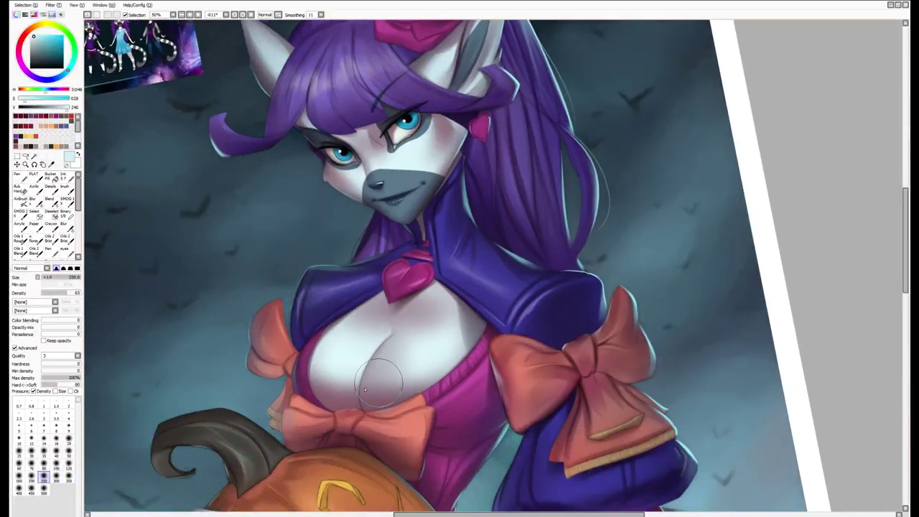
alt+click(332, 363)
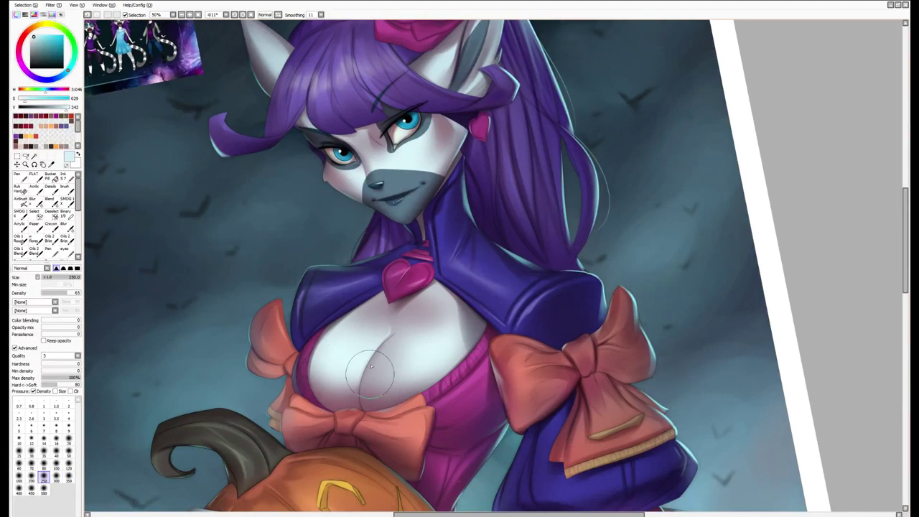
alt+click(363, 369)
Examine the hair, rose, face and upper body with the canvas tilted and with its rotation reset to 0°
scroll(447, 364, down, 1)
scroll(405, 353, up, 2)
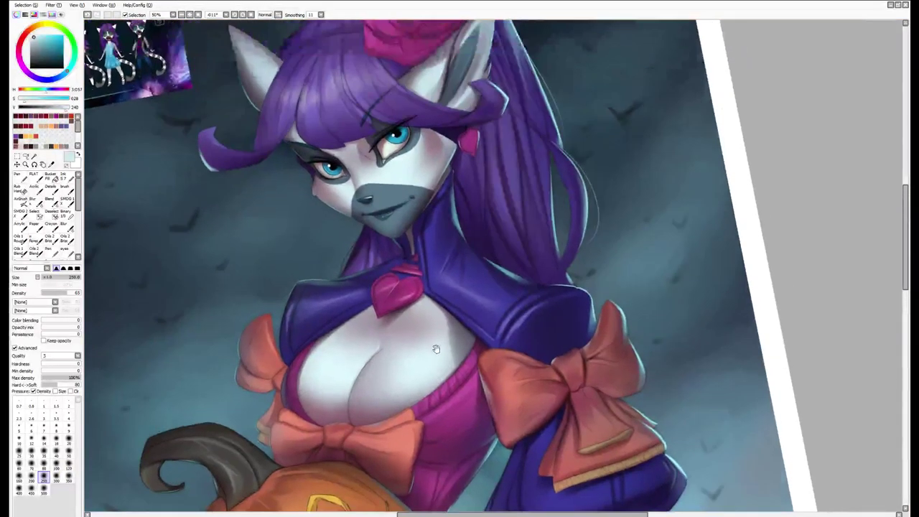
scroll(398, 374, up, 3)
scroll(404, 417, up, 5)
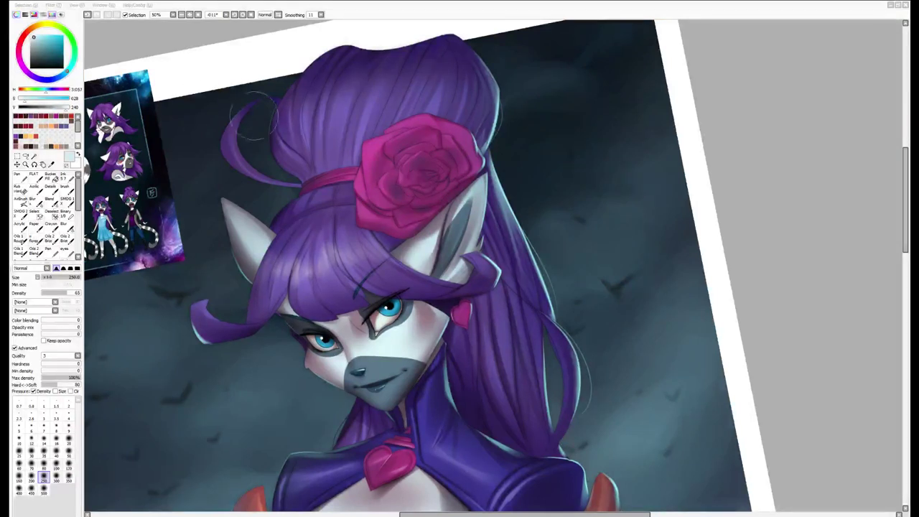
key(Home)
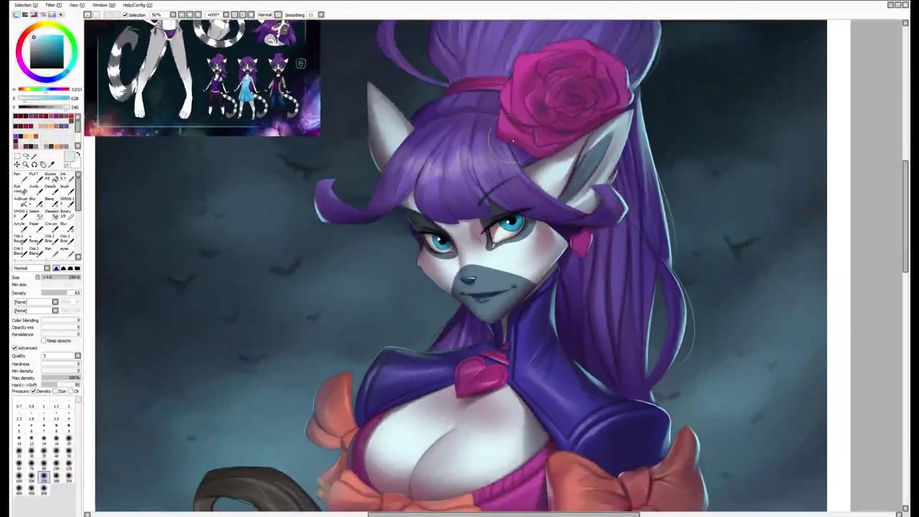
key(e)
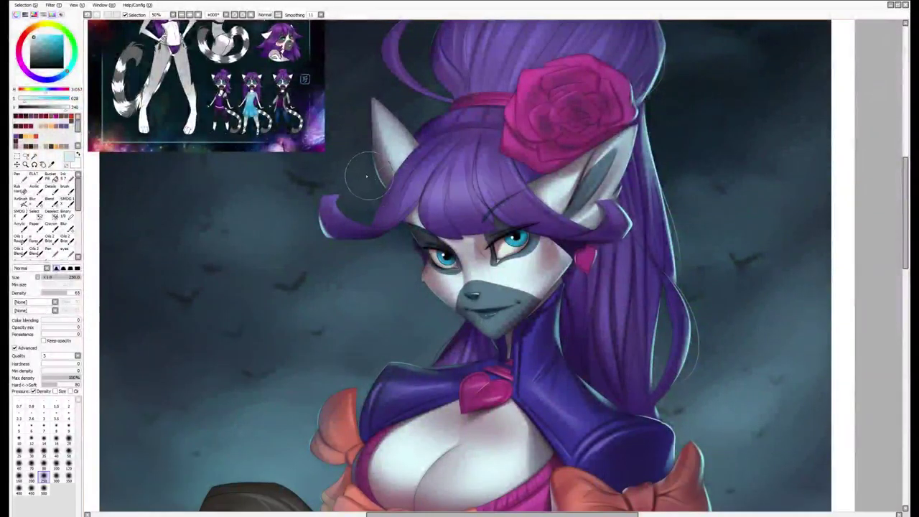
drag(421, 280, 399, 291)
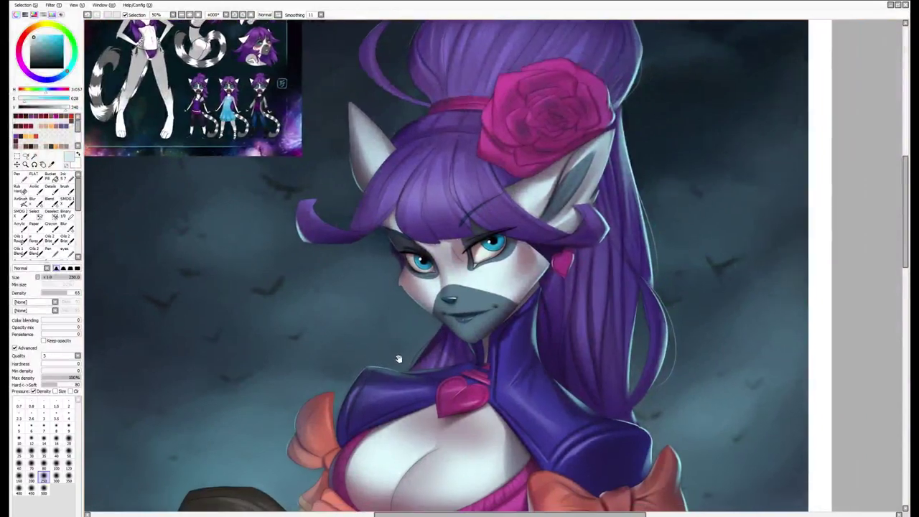
drag(401, 359, 395, 253)
drag(409, 290, 407, 263)
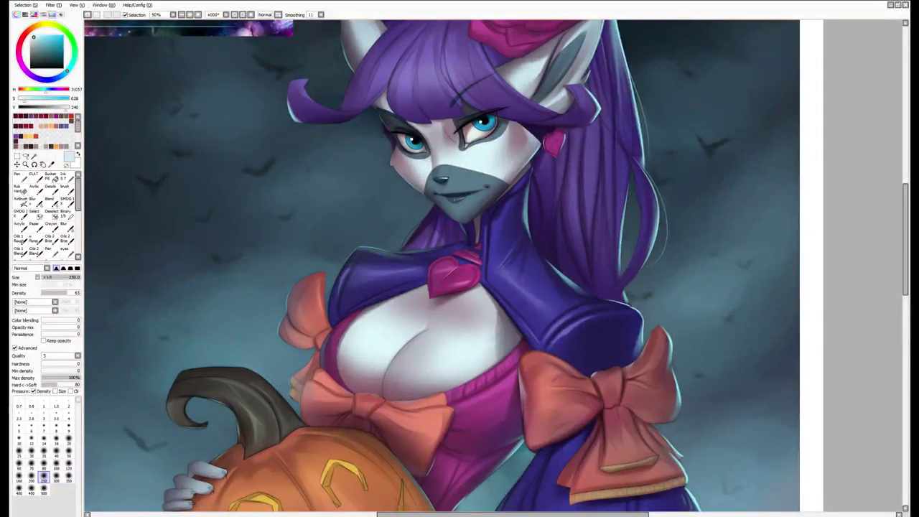
Pick Layer33 at the chin and softly erase along the grey muzzle and lower cheek at 160 px
scroll(504, 224, up, 2)
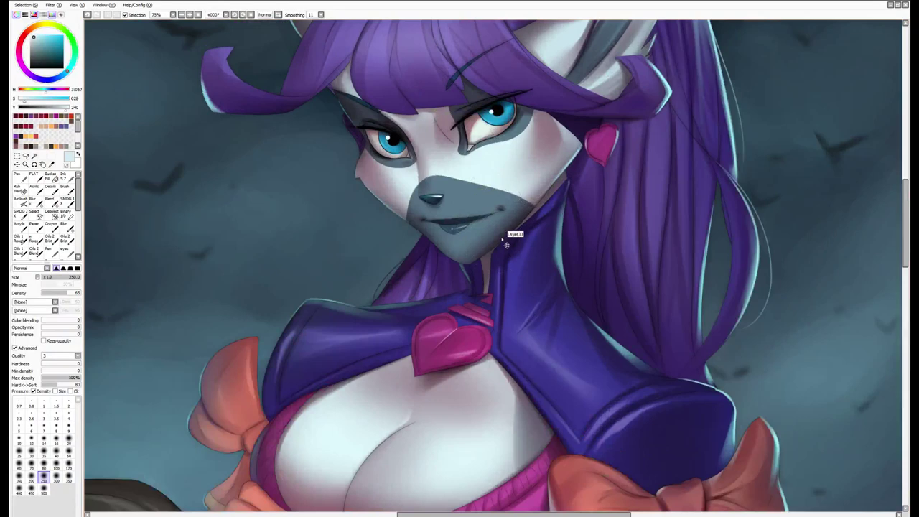
key(v)
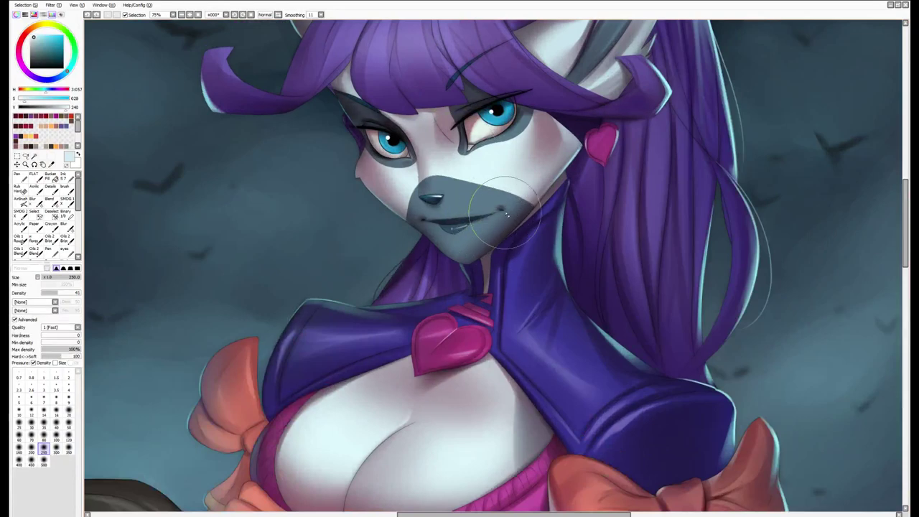
key(bracketleft)
key(bracketleft)
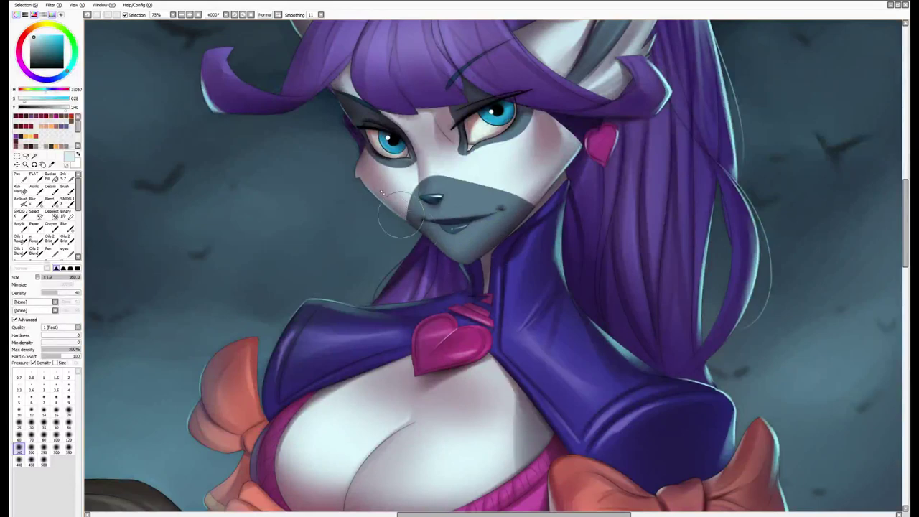
ctrl+shift+click(423, 228)
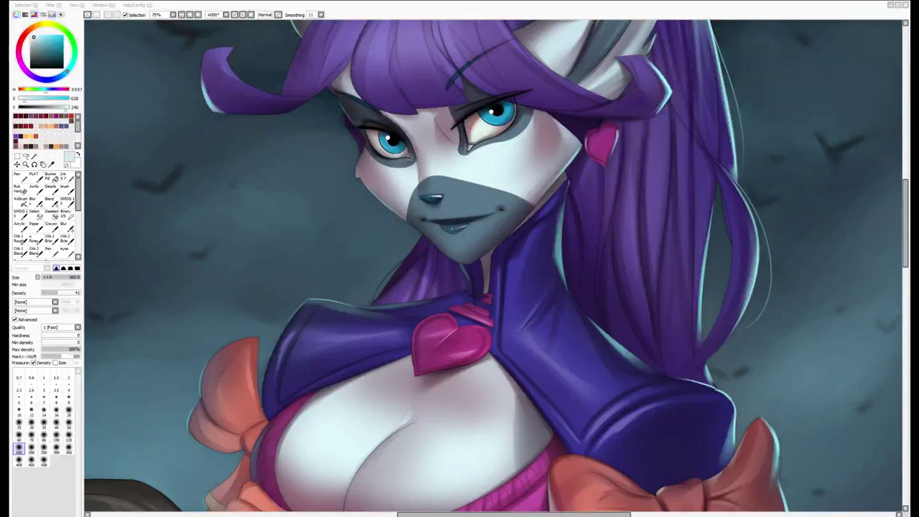
click(436, 237)
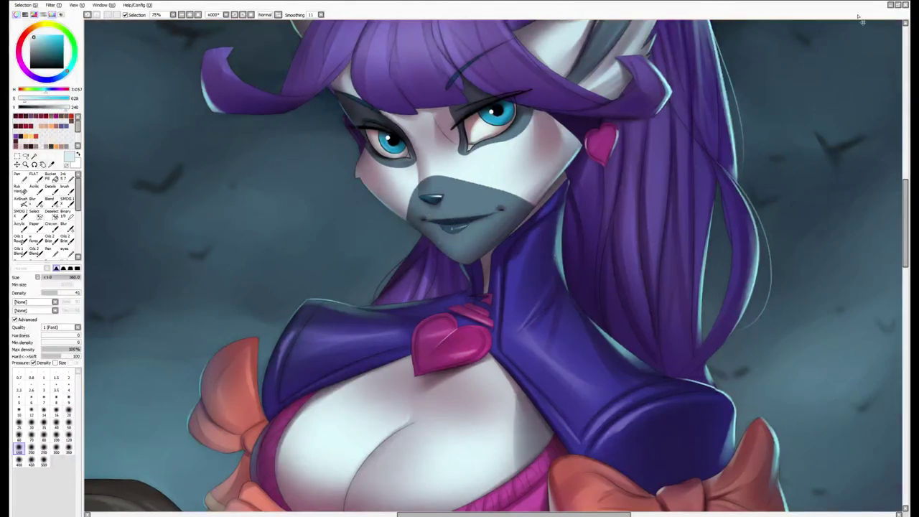